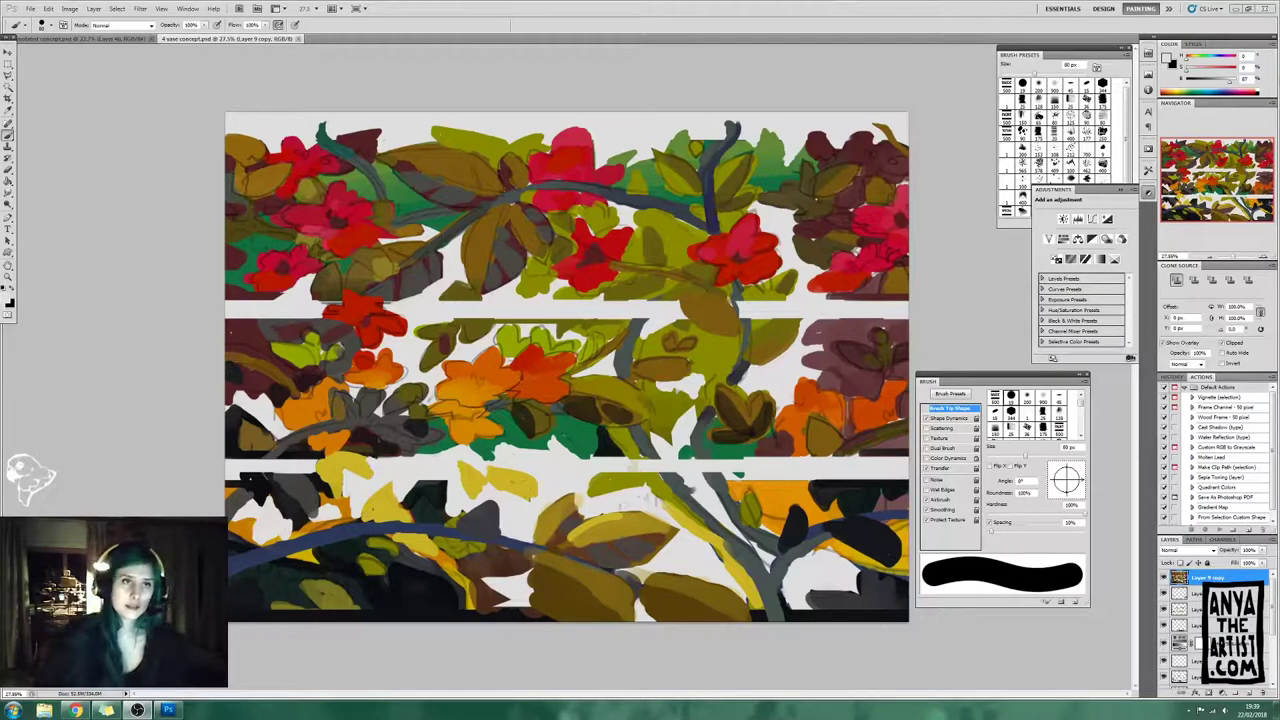
Step: Switch to the annotated concept, then to the browser to examine the magpie and vase reference board and its moorcroft blackberry vase pin
{"action": "left_click", "coordinate": [62, 39]}
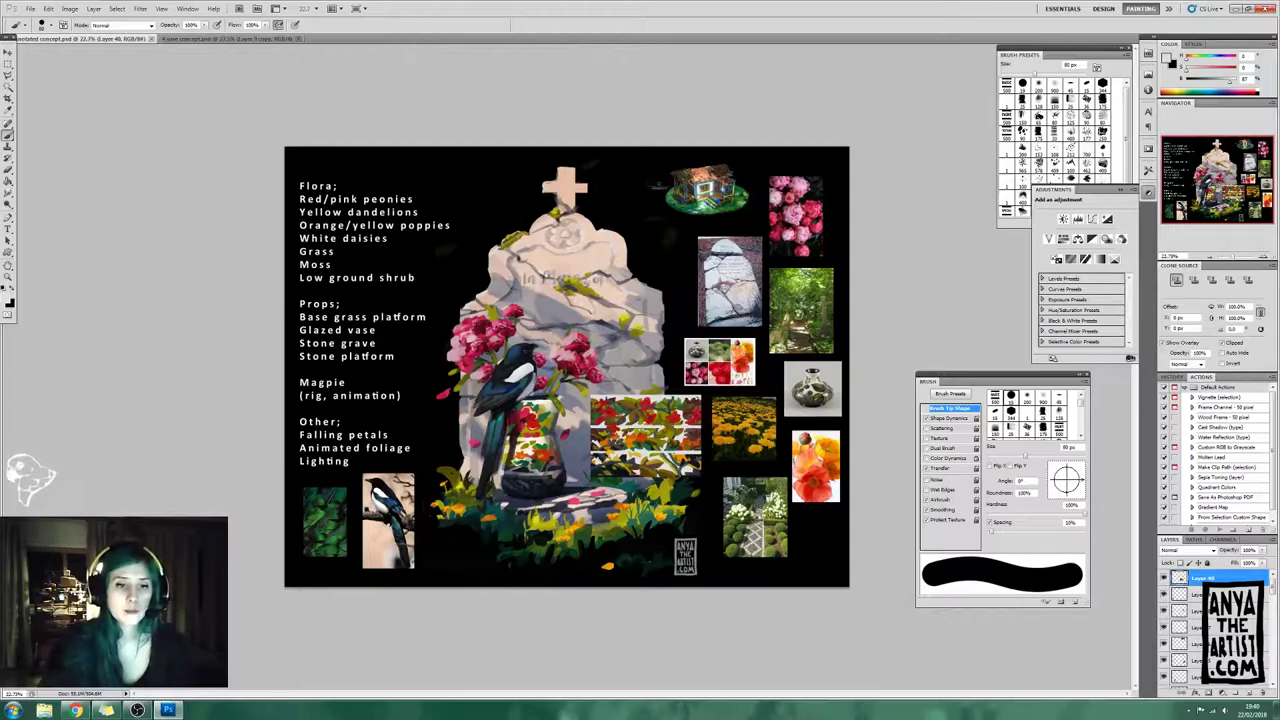
{"action": "left_click", "coordinate": [76, 710]}
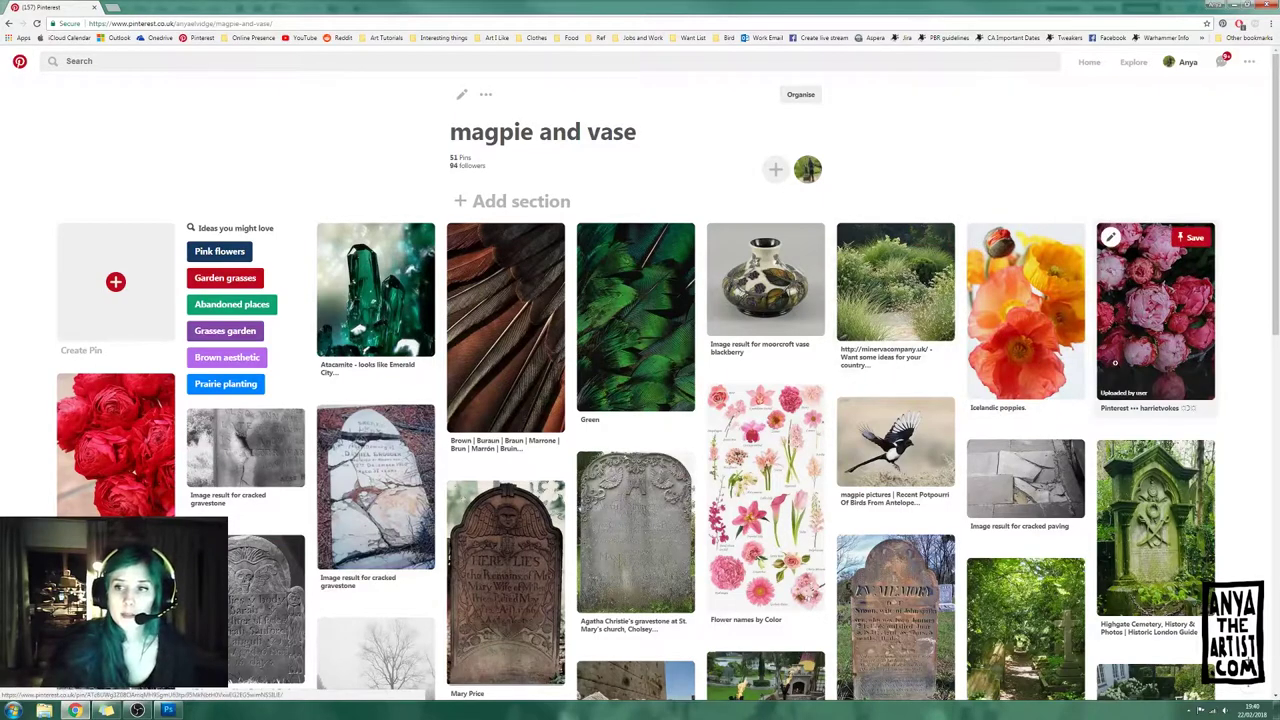
{"action": "scroll", "coordinate": [1082, 325], "scroll_direction": "down", "scroll_amount": 1}
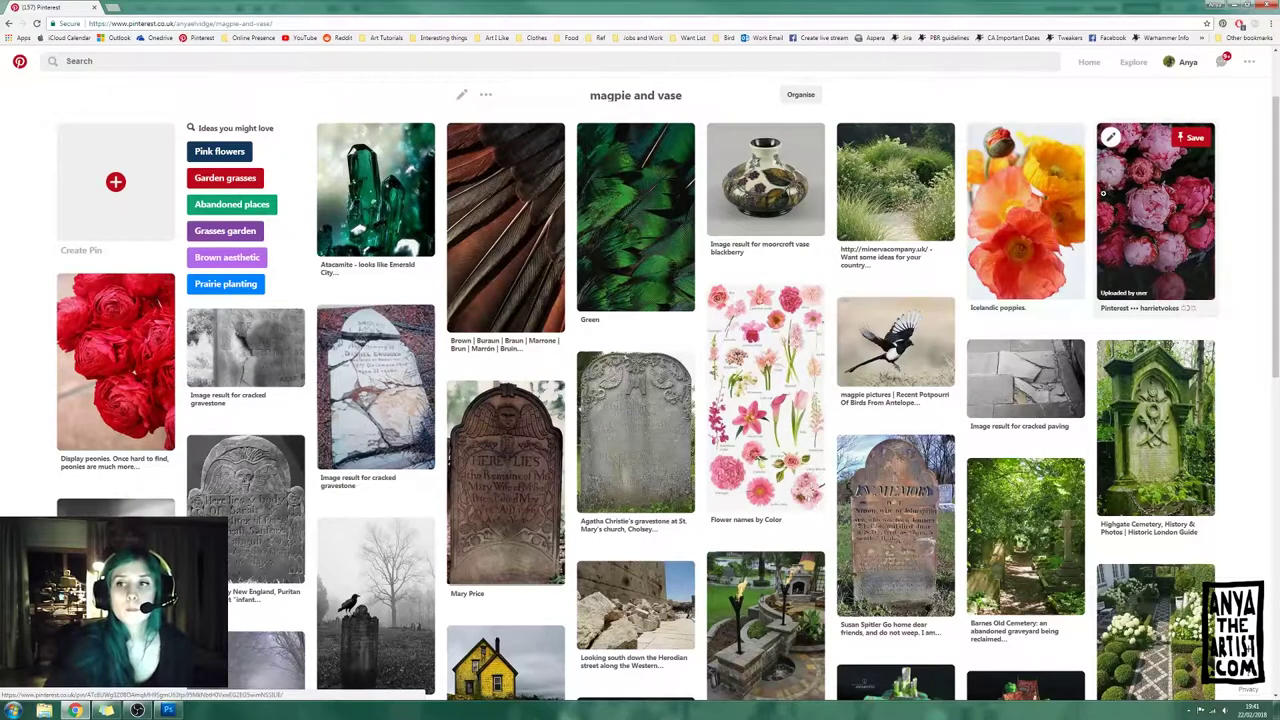
{"action": "scroll", "coordinate": [672, 325], "scroll_direction": "down", "scroll_amount": 5}
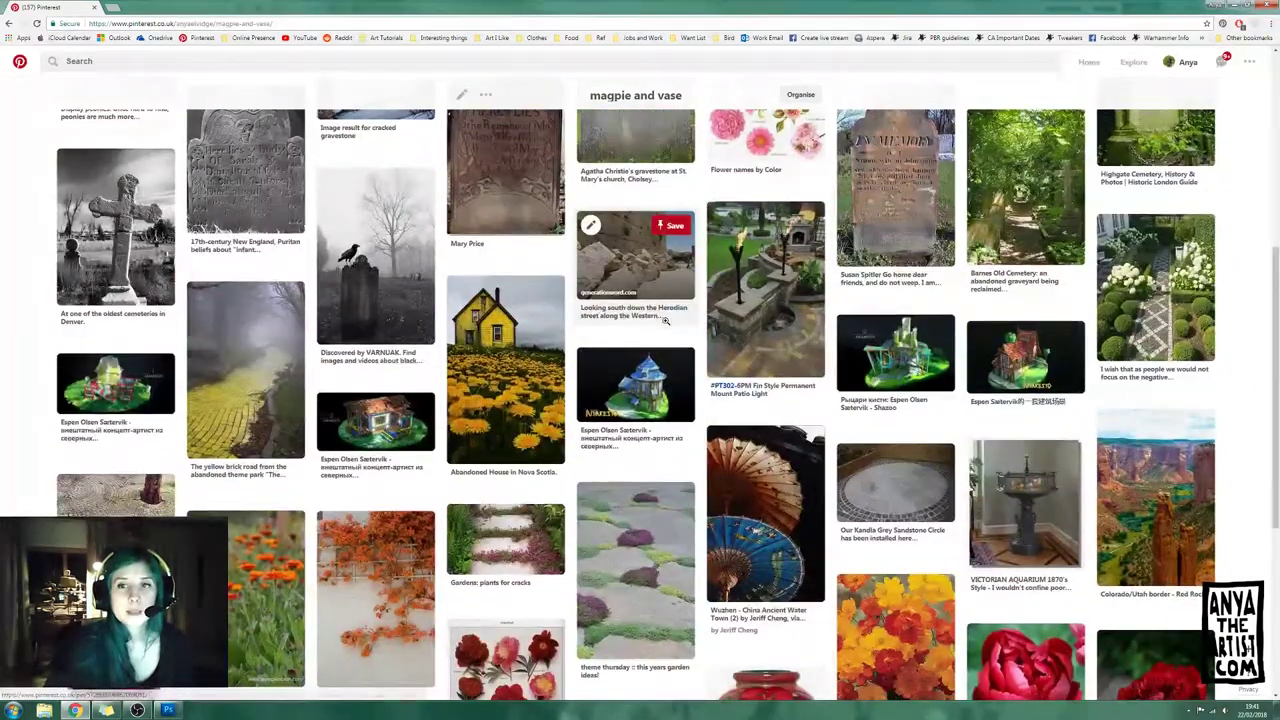
{"action": "scroll", "coordinate": [672, 325], "scroll_direction": "down", "scroll_amount": 4}
{"action": "scroll", "coordinate": [640, 330], "scroll_direction": "up", "scroll_amount": 2}
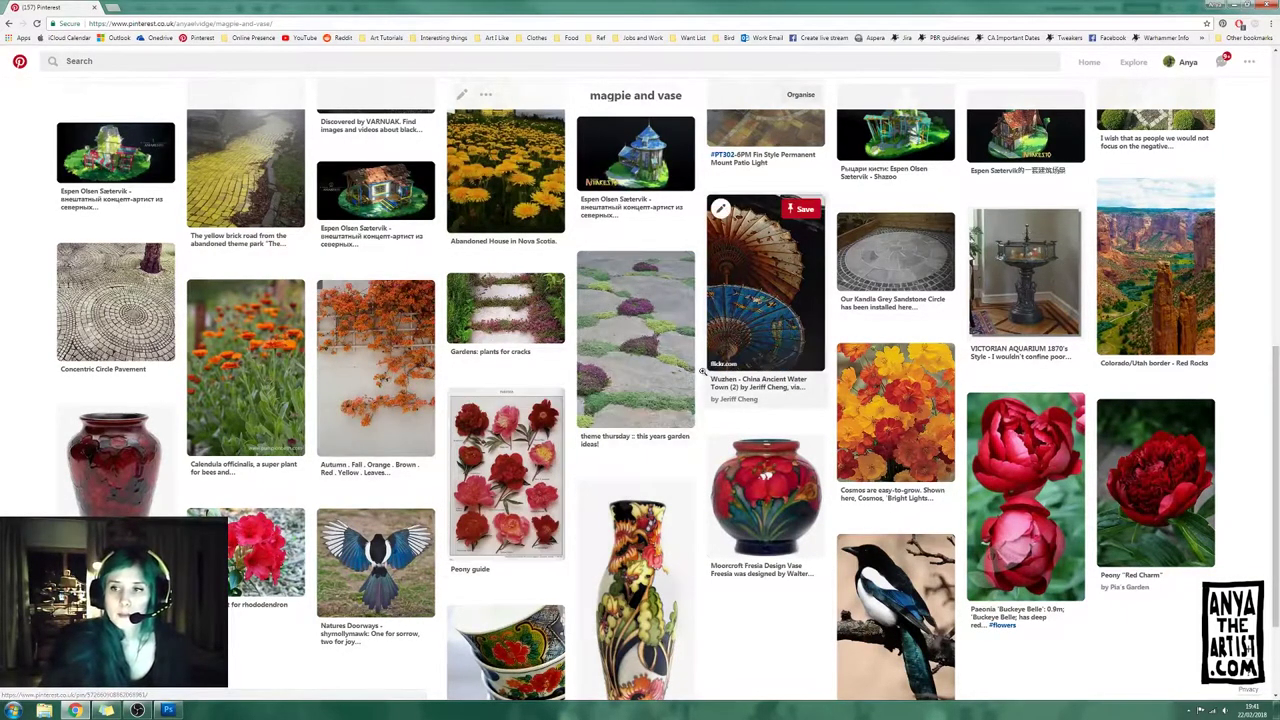
{"action": "scroll", "coordinate": [928, 410], "scroll_direction": "up", "scroll_amount": 2}
{"action": "scroll", "coordinate": [928, 410], "scroll_direction": "up", "scroll_amount": 5}
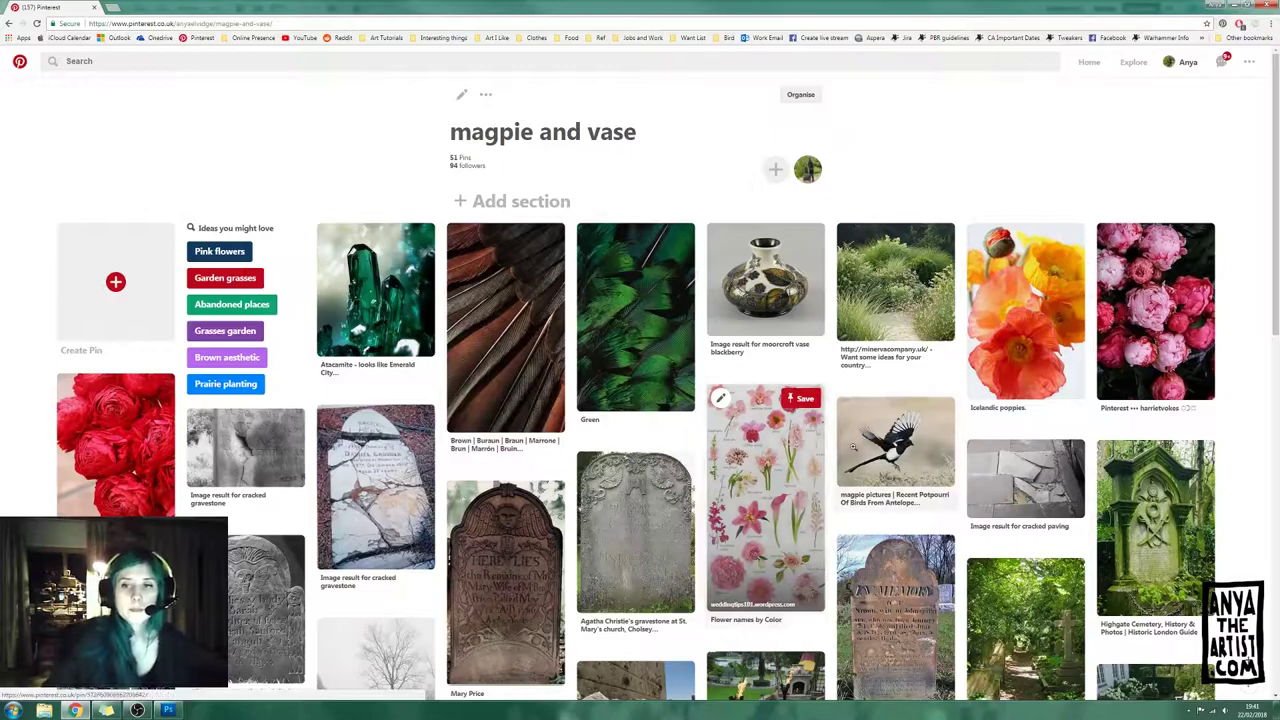
{"action": "left_click", "coordinate": [765, 285]}
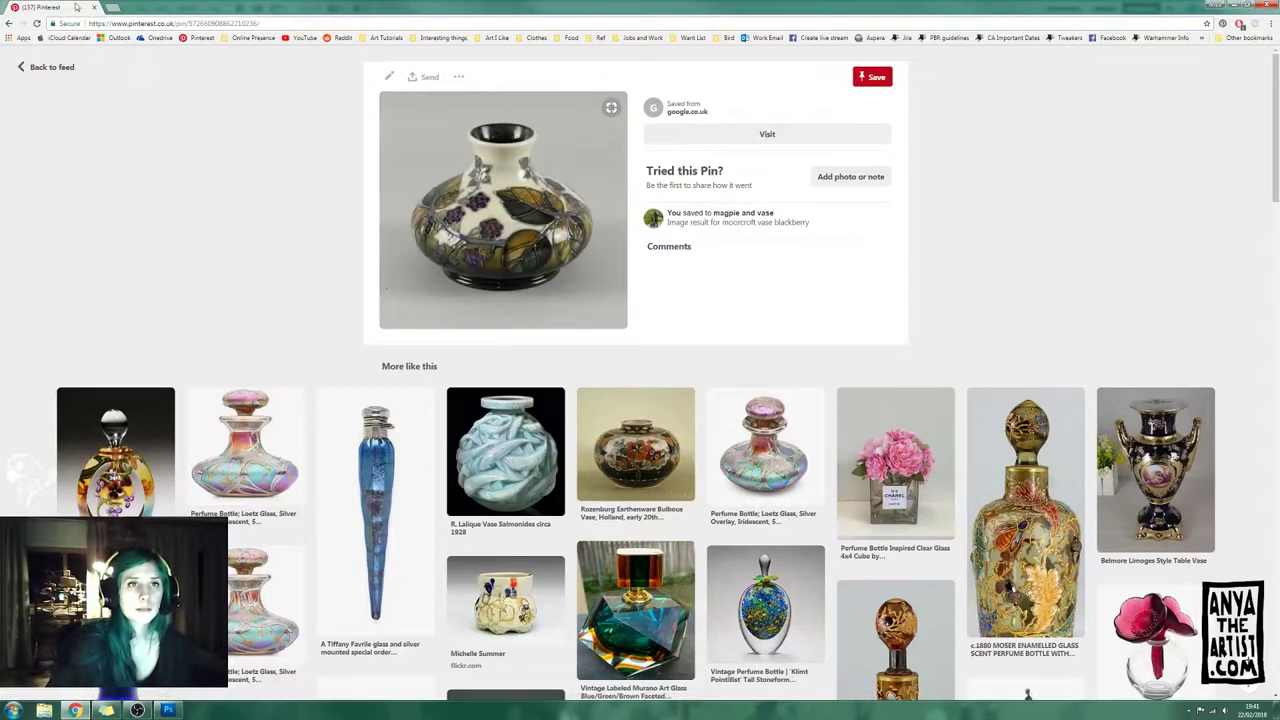
Step: Switch to Photoshop and compare the annotated gravestone concept with the flat floral vase concept
{"action": "left_click", "coordinate": [169, 710]}
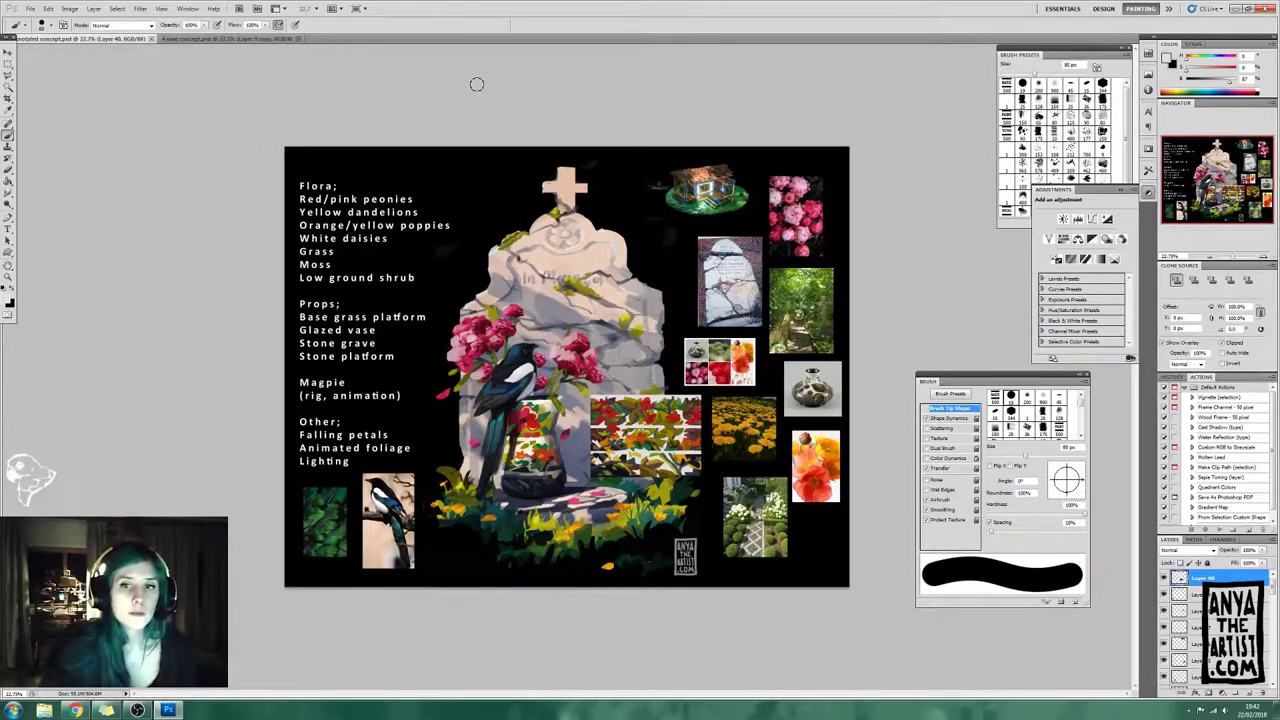
{"action": "left_click", "coordinate": [210, 40]}
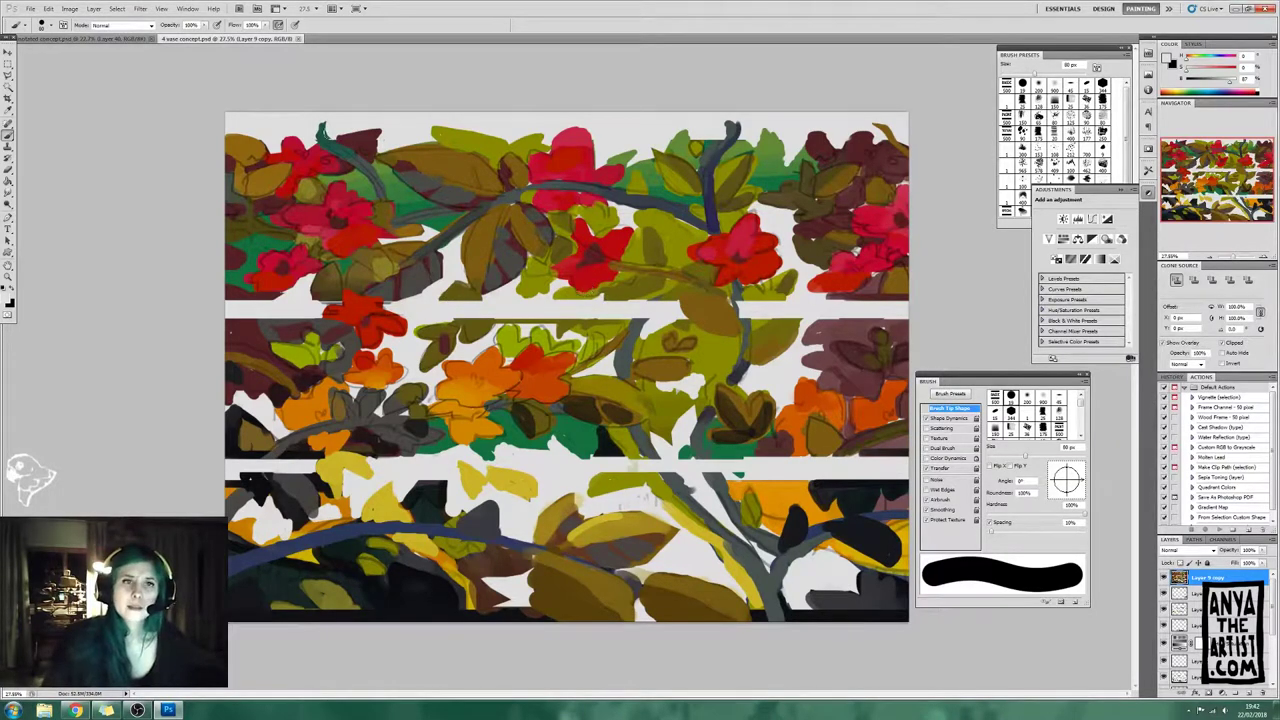
{"action": "left_click", "coordinate": [62, 40]}
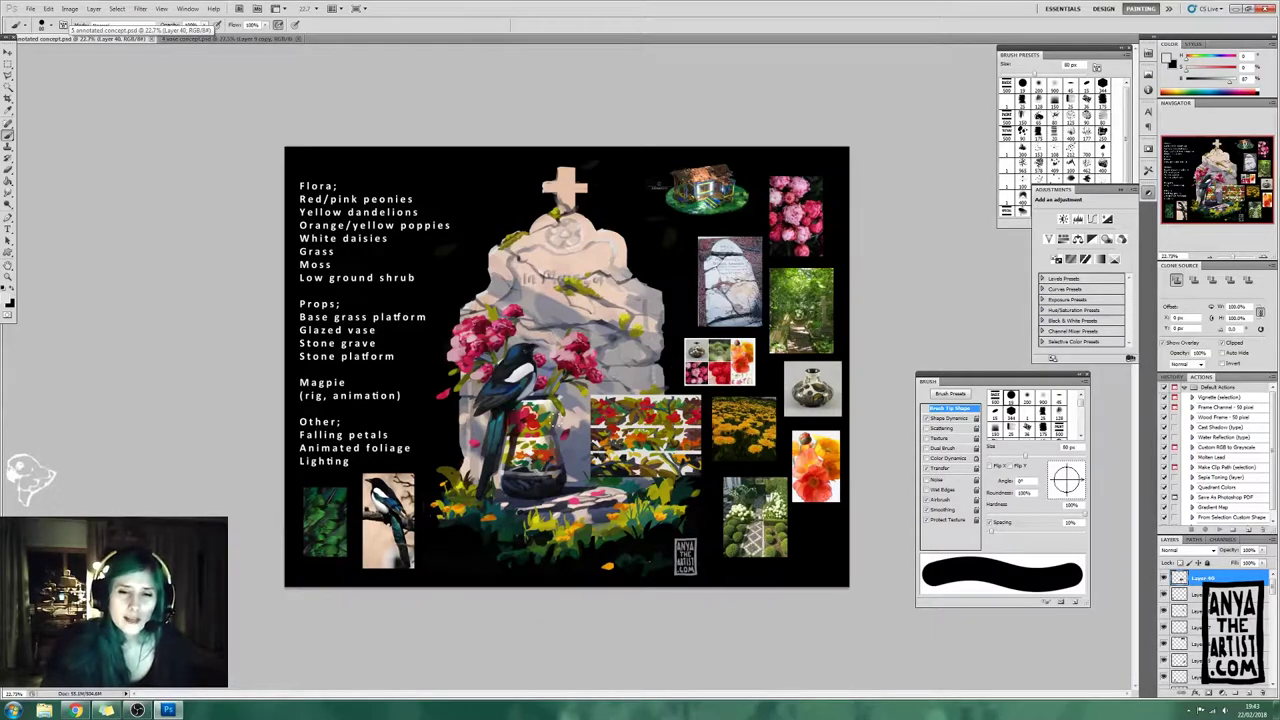
{"action": "left_click", "coordinate": [218, 40]}
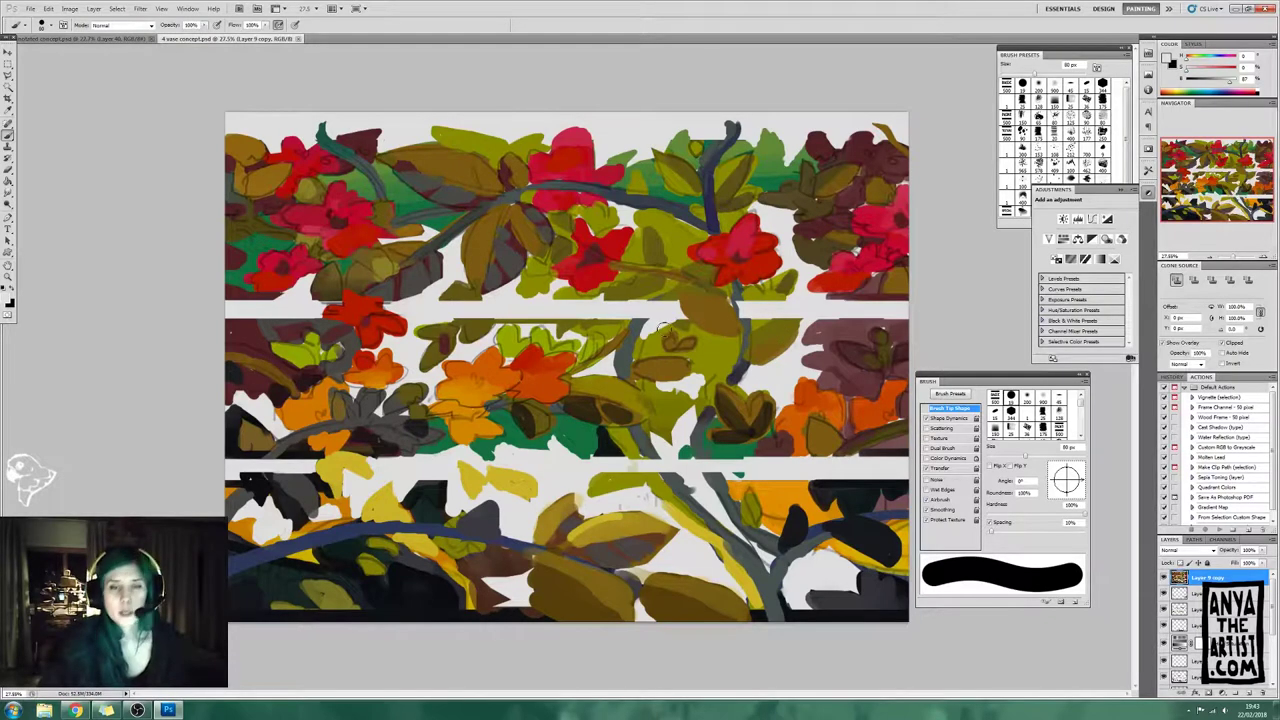
{"action": "left_click", "coordinate": [66, 40]}
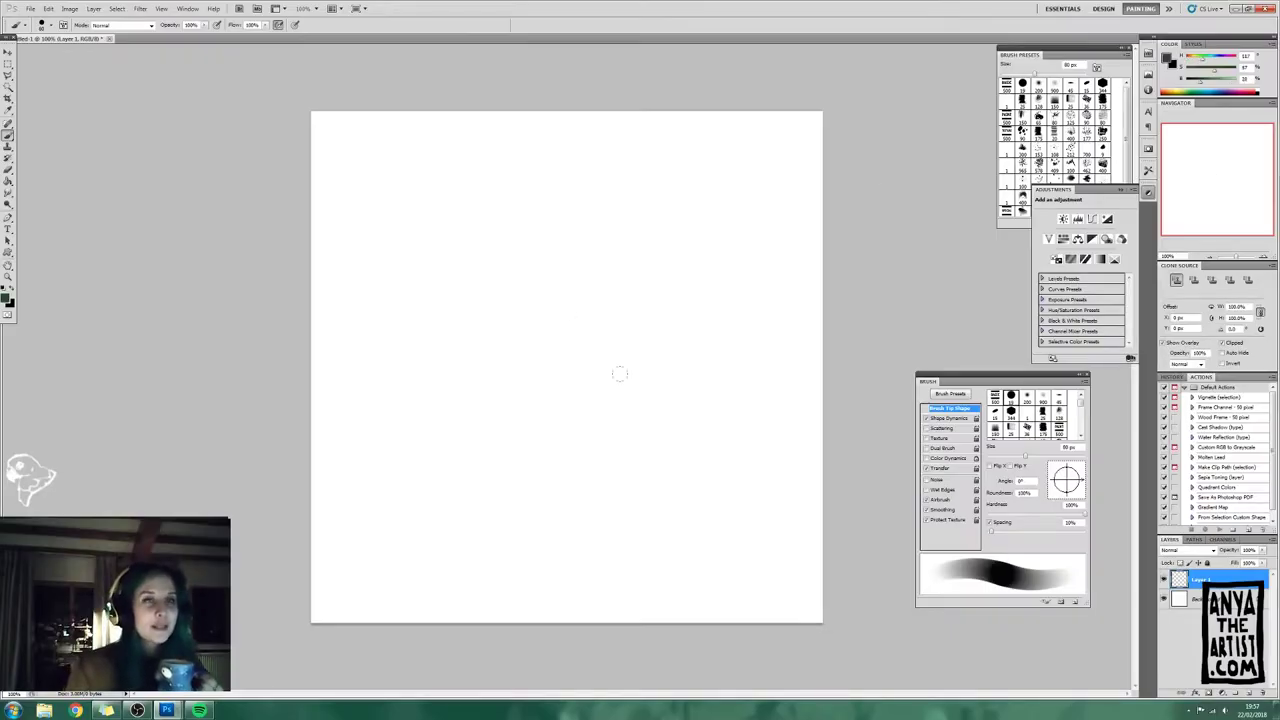
Step: Paint a broad dark green foliage mass with scalloped edges across the blank canvas
{"action": "mouse_move", "coordinate": [580, 358]}
{"action": "left_mouse_down"}
{"action": "mouse_move", "coordinate": [543, 338]}
{"action": "mouse_move", "coordinate": [730, 245]}
{"action": "mouse_move", "coordinate": [783, 297]}
{"action": "left_mouse_up"}
{"action": "left_click_drag", "start_coordinate": [410, 490], "coordinate": [340, 275]}
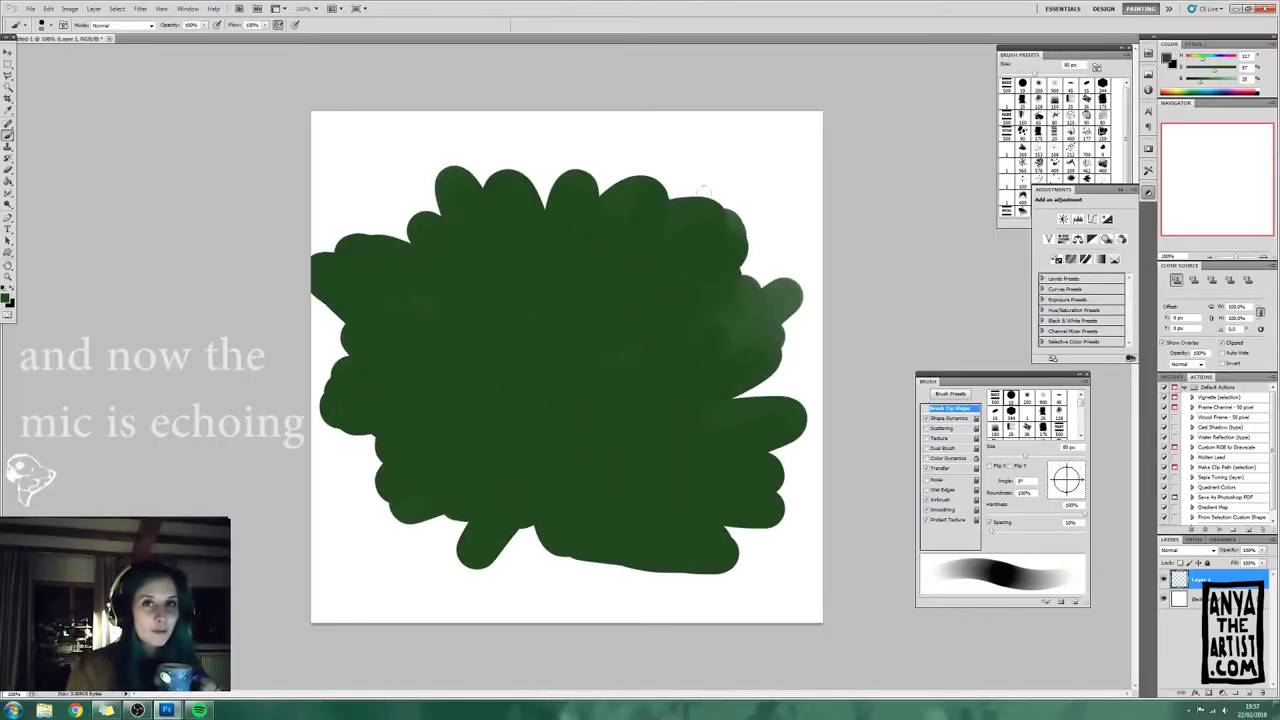
{"action": "left_click_drag", "start_coordinate": [704, 192], "coordinate": [766, 195]}
{"action": "left_click_drag", "start_coordinate": [710, 580], "coordinate": [782, 566]}
Step: Brush lighter olive-green patches over the lower and central parts of the dark foliage
{"action": "mouse_move", "coordinate": [375, 440]}
{"action": "left_mouse_down"}
{"action": "mouse_move", "coordinate": [450, 470]}
{"action": "mouse_move", "coordinate": [530, 530]}
{"action": "left_mouse_up"}
{"action": "mouse_move", "coordinate": [510, 430]}
{"action": "left_mouse_down"}
{"action": "mouse_move", "coordinate": [568, 395]}
{"action": "mouse_move", "coordinate": [646, 314]}
{"action": "left_mouse_up"}
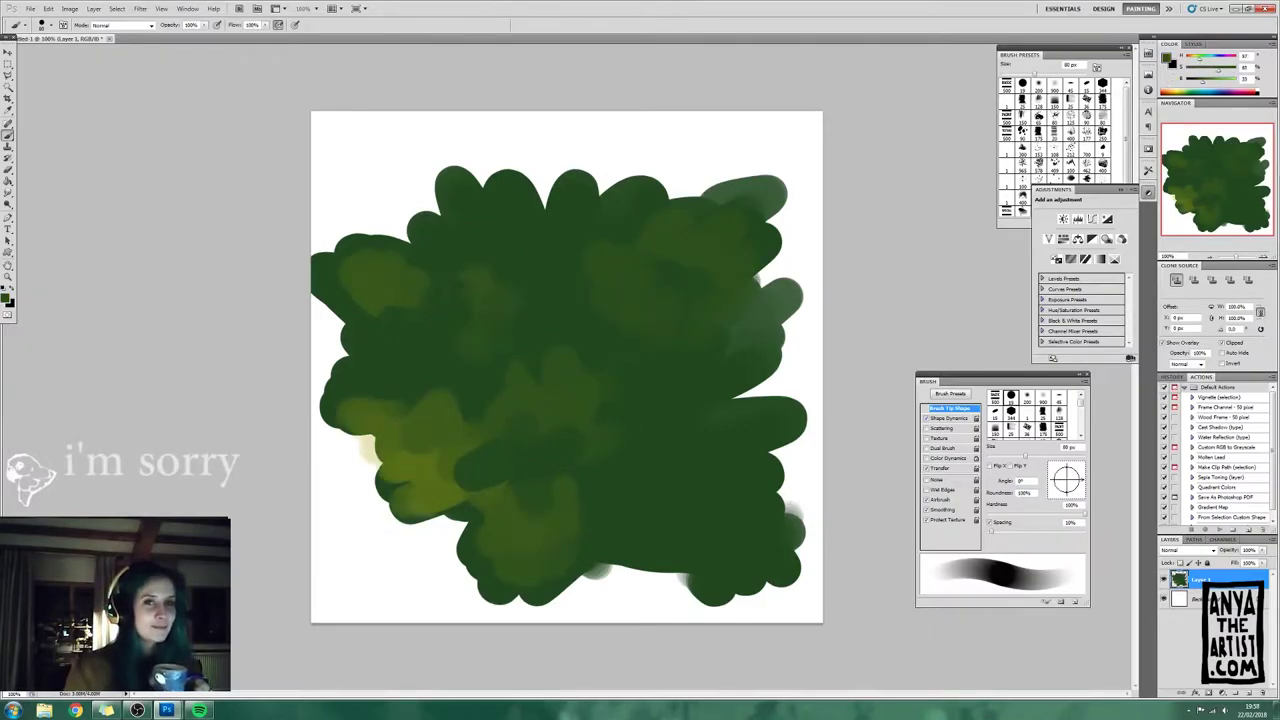
{"action": "left_click_drag", "start_coordinate": [640, 570], "coordinate": [780, 530]}
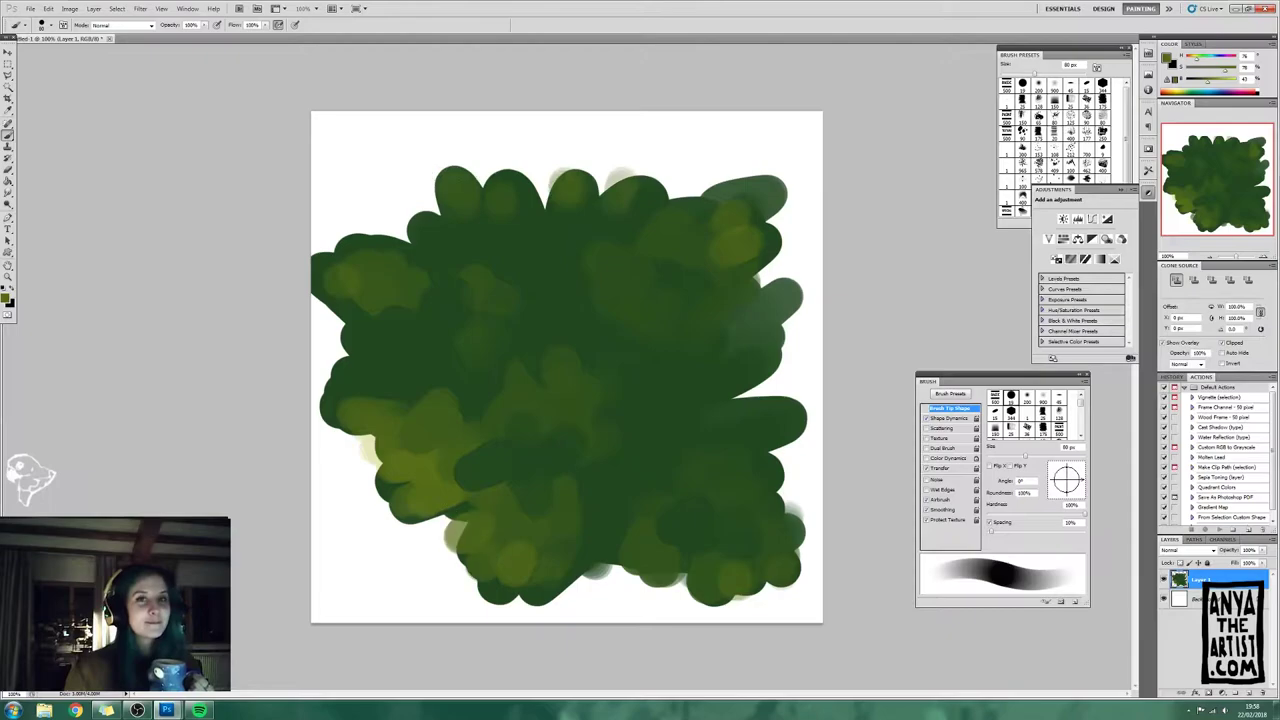
Step: Duplicate the foliage layer and fill a new layer beneath it with dark green sampled from the painting
{"action": "left_click_drag", "start_coordinate": [1234, 684], "coordinate": [1236, 692]}
{"action": "left_click_drag", "start_coordinate": [1200, 580], "coordinate": [1200, 628]}
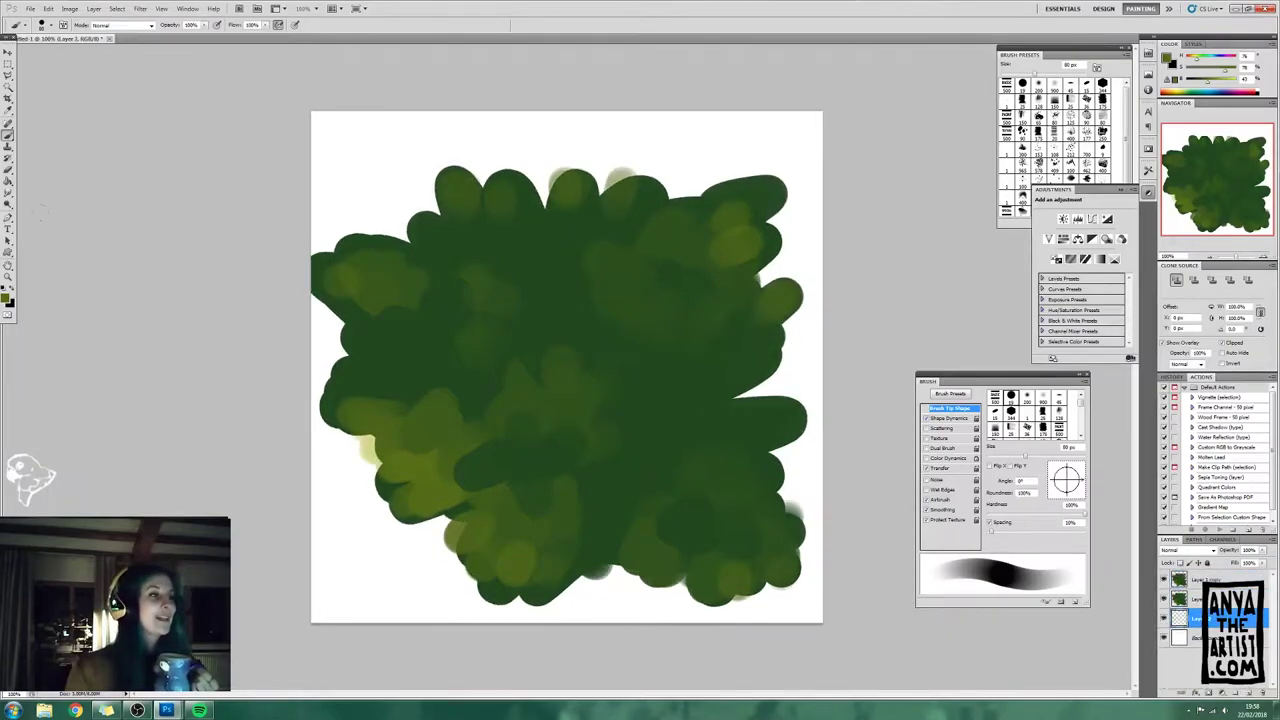
{"action": "left_click", "coordinate": [500, 300], "text": "alt"}
{"action": "key", "text": "g"}
{"action": "left_click", "coordinate": [567, 367]}
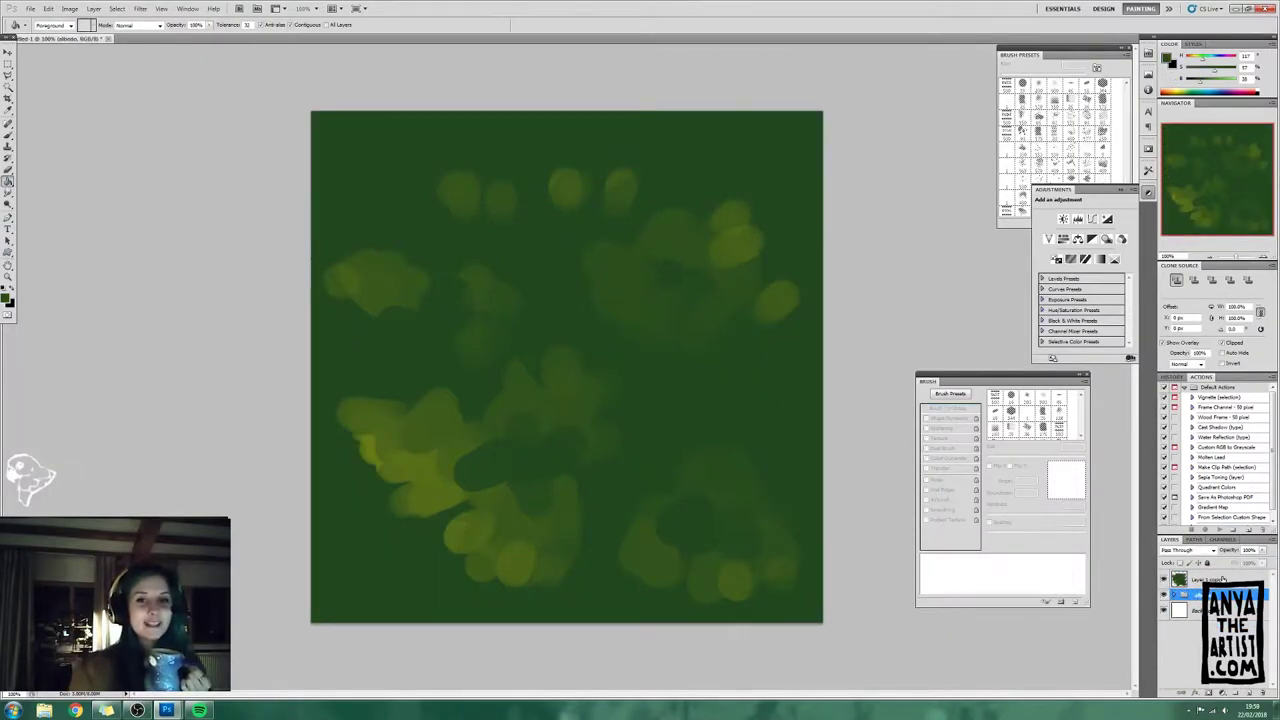
Step: Turn the copied foliage shape white and fill the layer behind it with black for the alpha mask
{"action": "key", "text": "ctrl+u"}
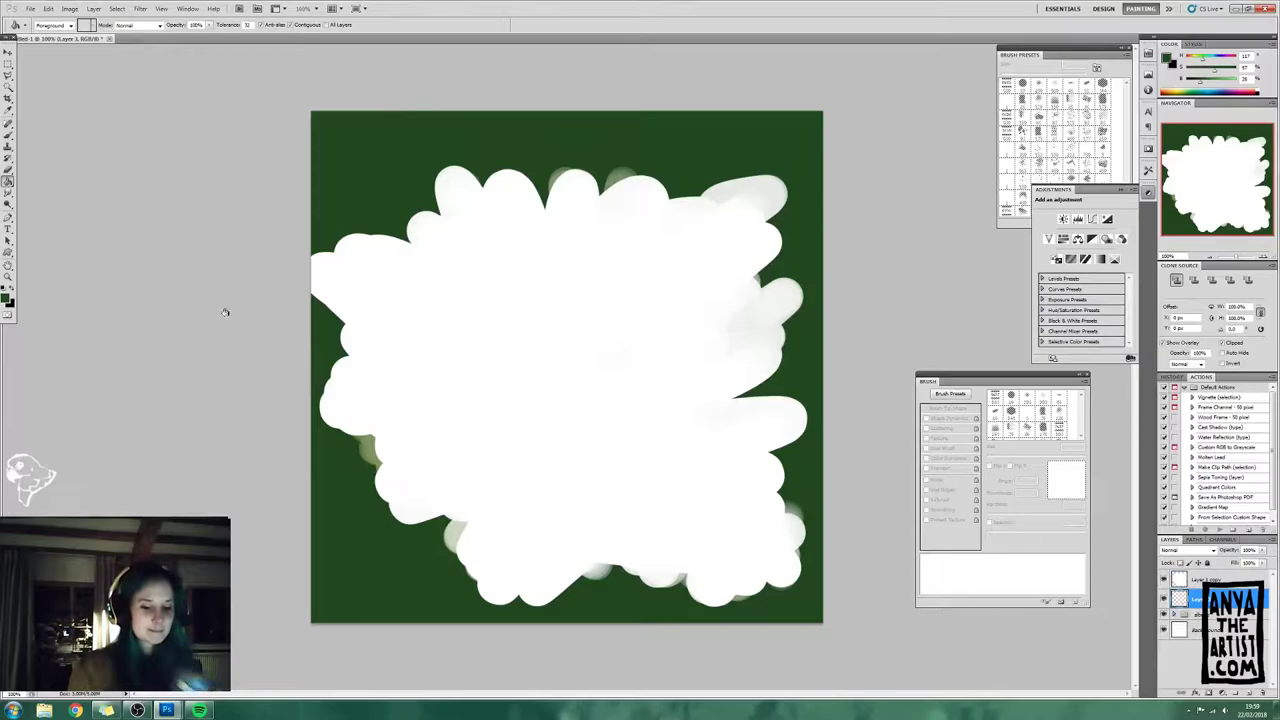
{"action": "key", "text": "d"}
{"action": "key", "text": "alt+BackSpace"}
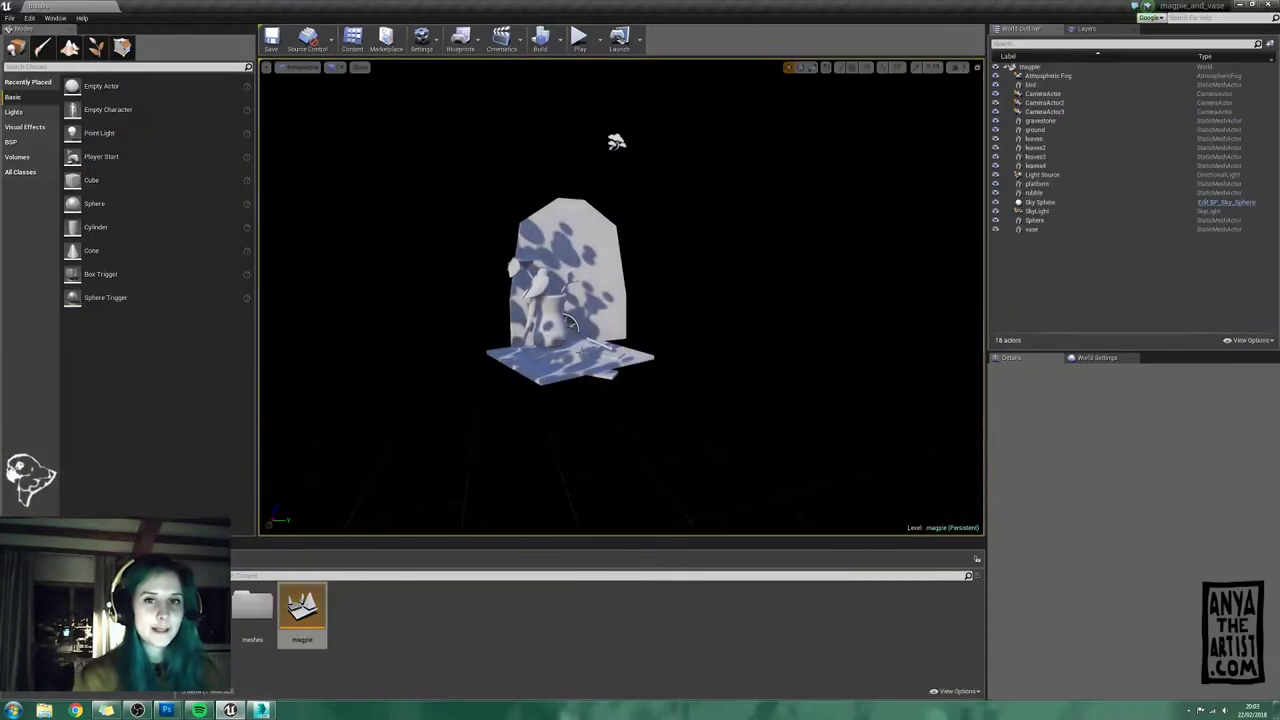
Step: Switch to Unreal Engine and remove the stray comment box from the ground_grass material graph
{"action": "right_click", "coordinate": [1040, 131]}
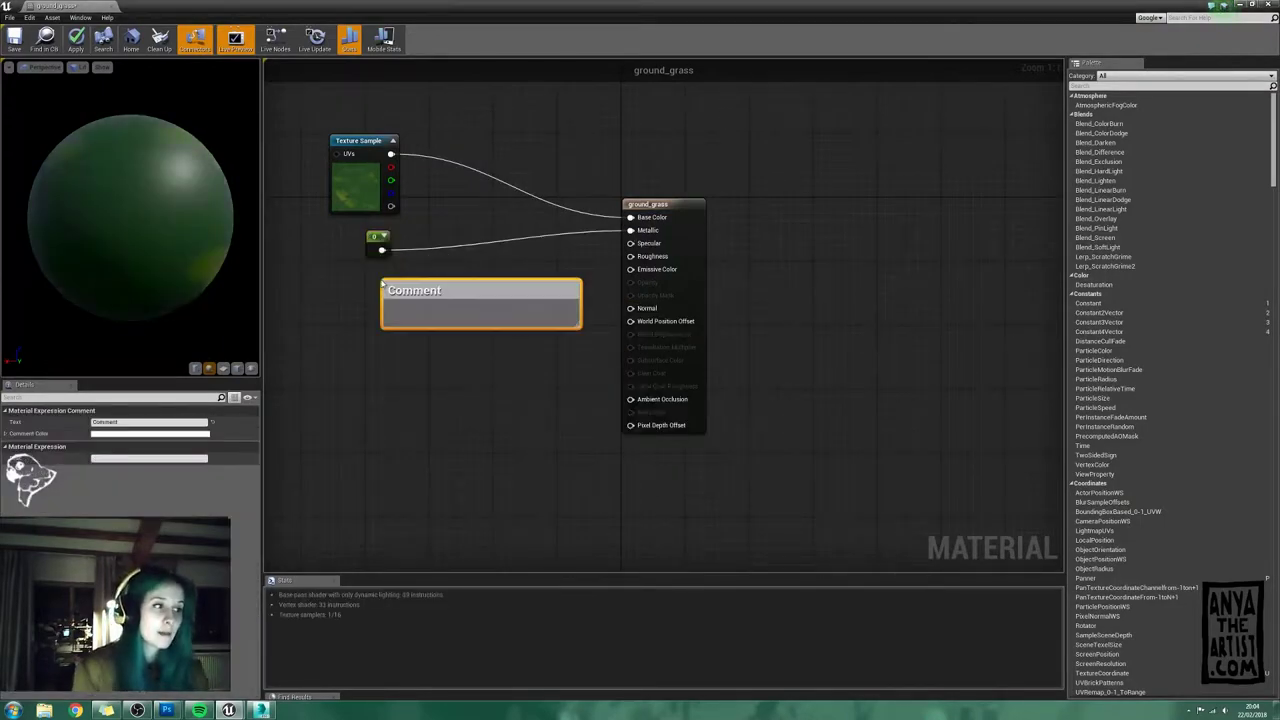
{"action": "key", "text": "Delete"}
{"action": "right_click", "coordinate": [474, 293]}
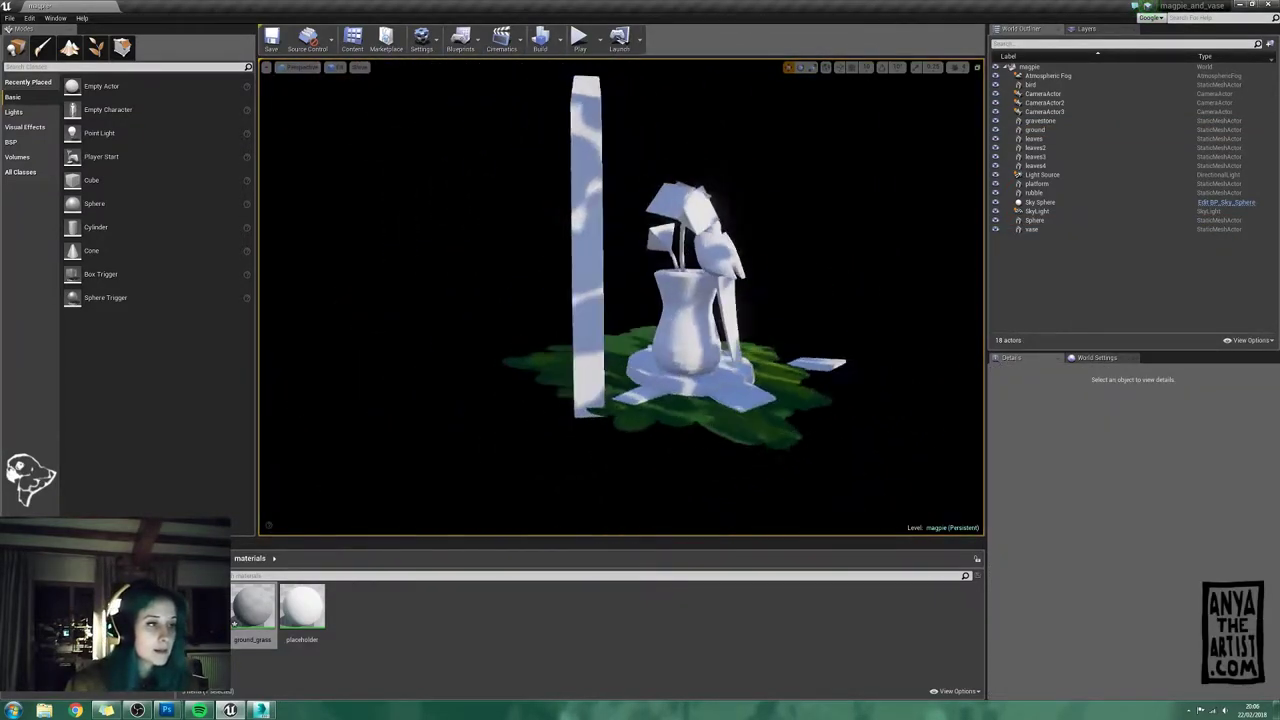
Step: Select the vase in the scene, then switch to Photoshop and open the image size settings for the early vase concept
{"action": "left_click", "coordinate": [675, 340]}
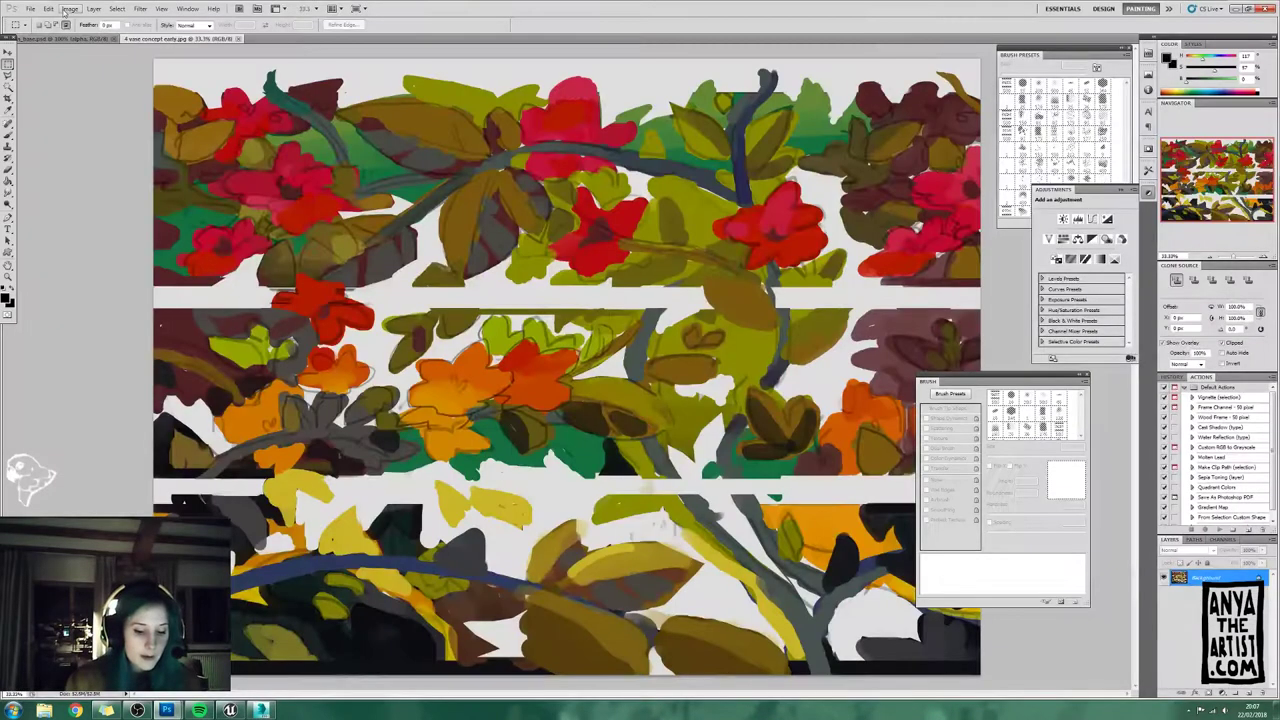
{"action": "key", "text": "ctrl+alt+i"}
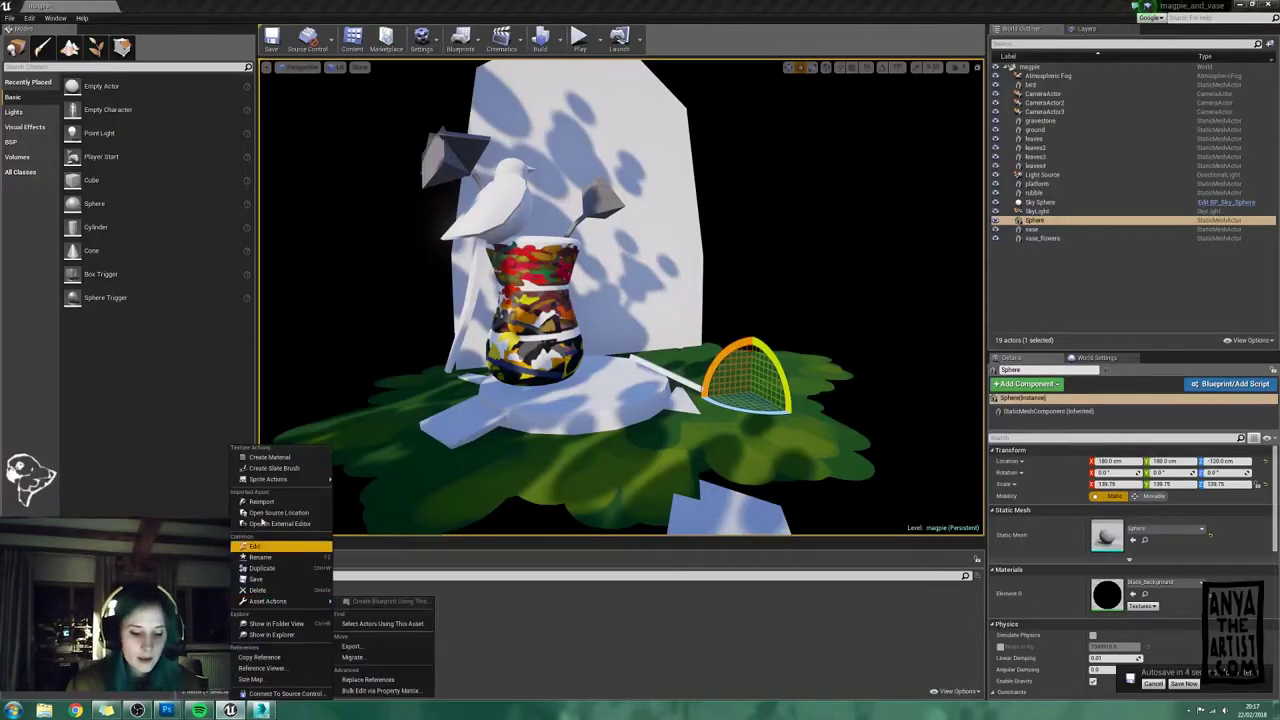
{"action": "mouse_move", "coordinate": [688, 450]}
{"action": "left_mouse_down", "text": "alt"}
{"action": "mouse_move", "coordinate": [640, 440]}
{"action": "mouse_move", "coordinate": [700, 450]}
{"action": "mouse_move", "coordinate": [688, 475]}
{"action": "left_mouse_up", "text": "alt"}
{"action": "key", "text": "Escape"}
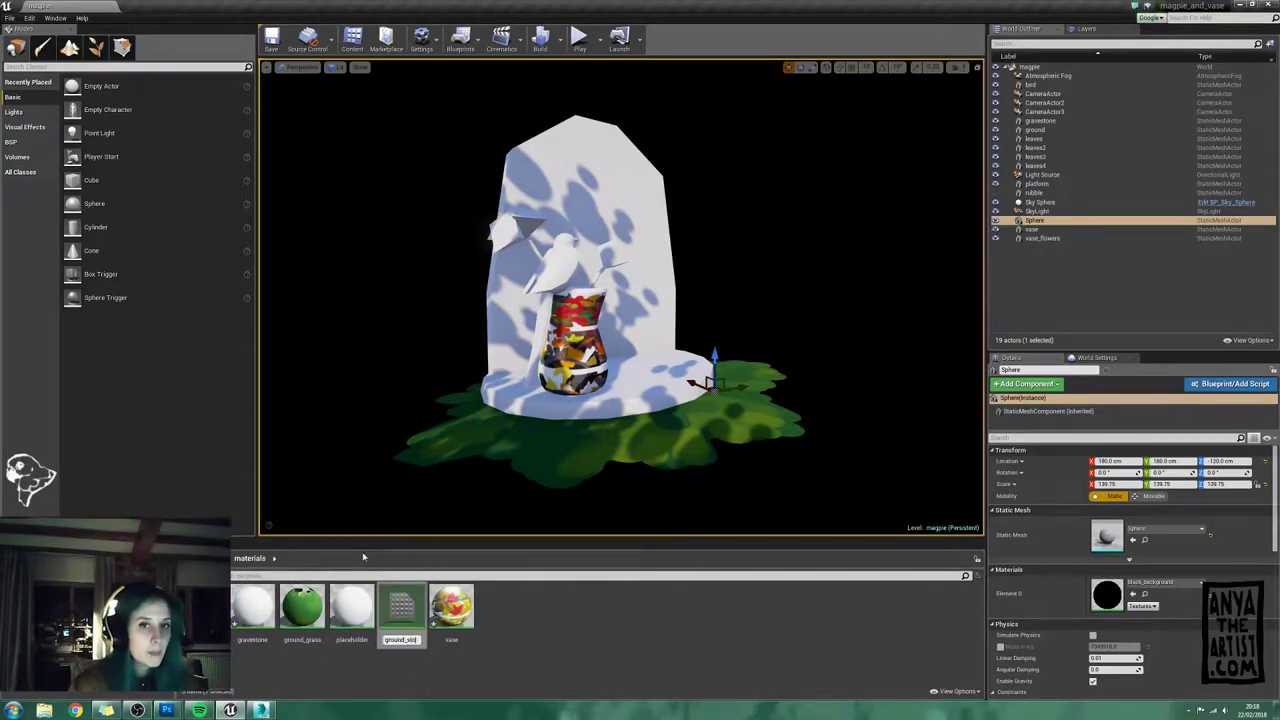
Step: Add a three-channel colour constant to the flowers material, connect it to Base Color and set it to a saturated pink
{"action": "right_click", "coordinate": [401, 605]}
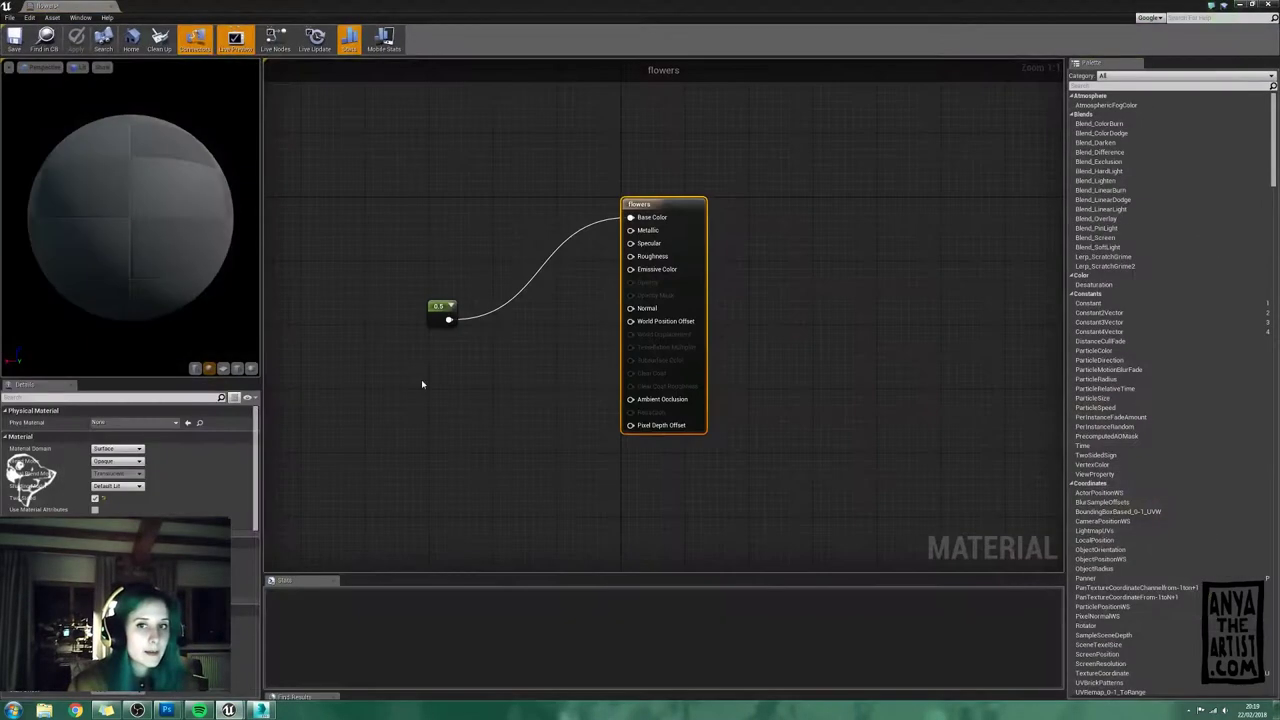
{"action": "left_click", "coordinate": [421, 379]}
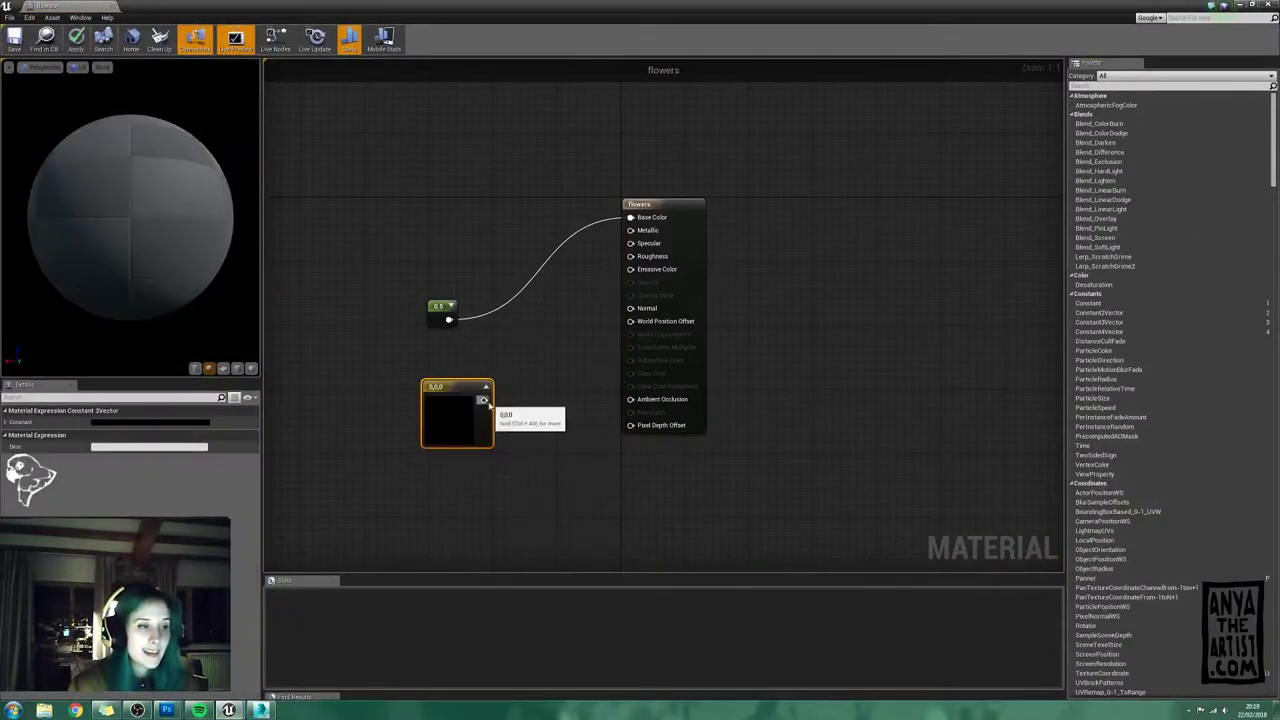
{"action": "left_click_drag", "start_coordinate": [485, 400], "coordinate": [630, 217]}
{"action": "left_click", "coordinate": [177, 422]}
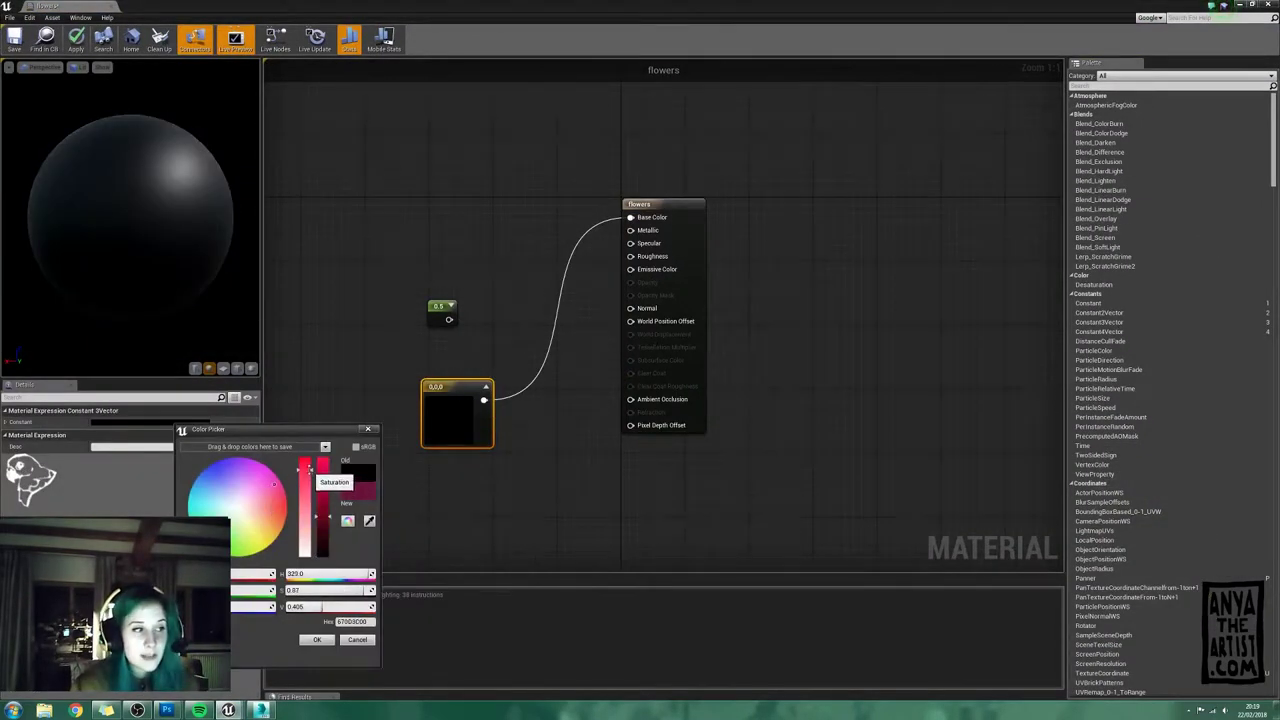
{"action": "left_click", "coordinate": [317, 639]}
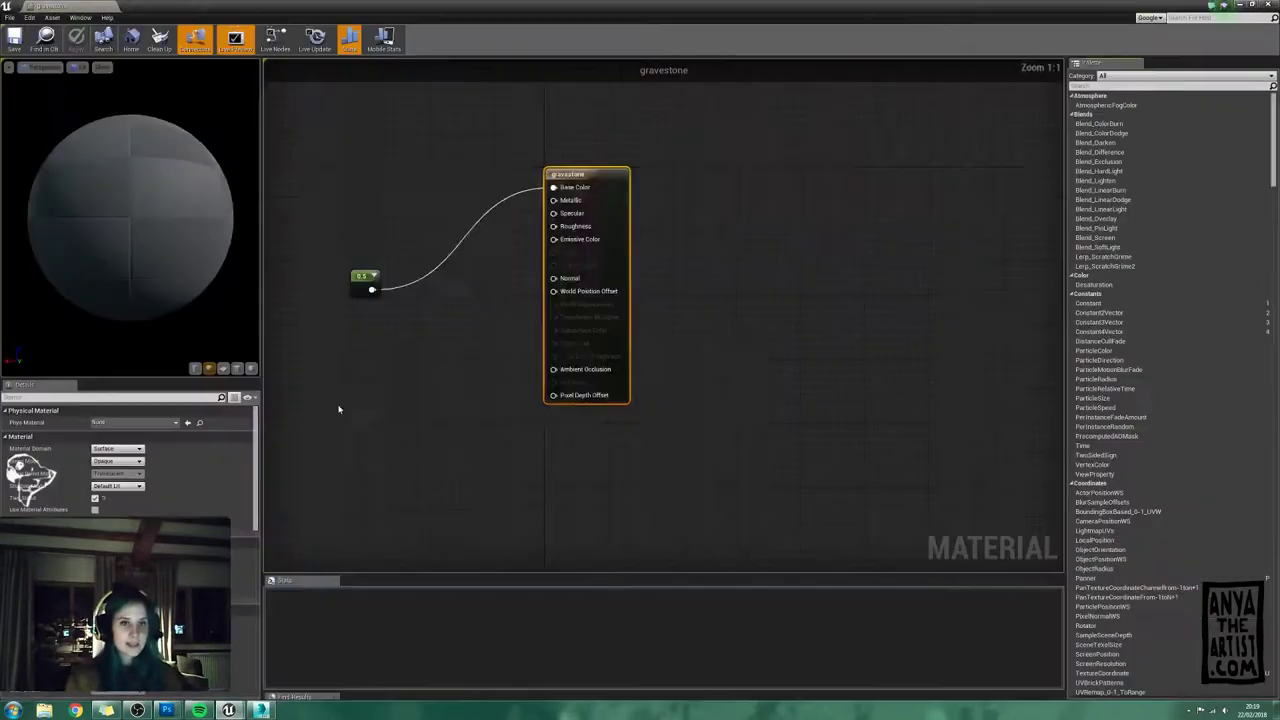
Step: Add a colour constant to the gravestone material, connect it to Base Color and open its colour for editing
{"action": "right_click", "coordinate": [416, 376]}
{"action": "type", "text": "con"}
{"action": "left_click", "coordinate": [443, 414]}
{"action": "left_click_drag", "start_coordinate": [475, 391], "coordinate": [630, 217]}
{"action": "left_click", "coordinate": [178, 421]}
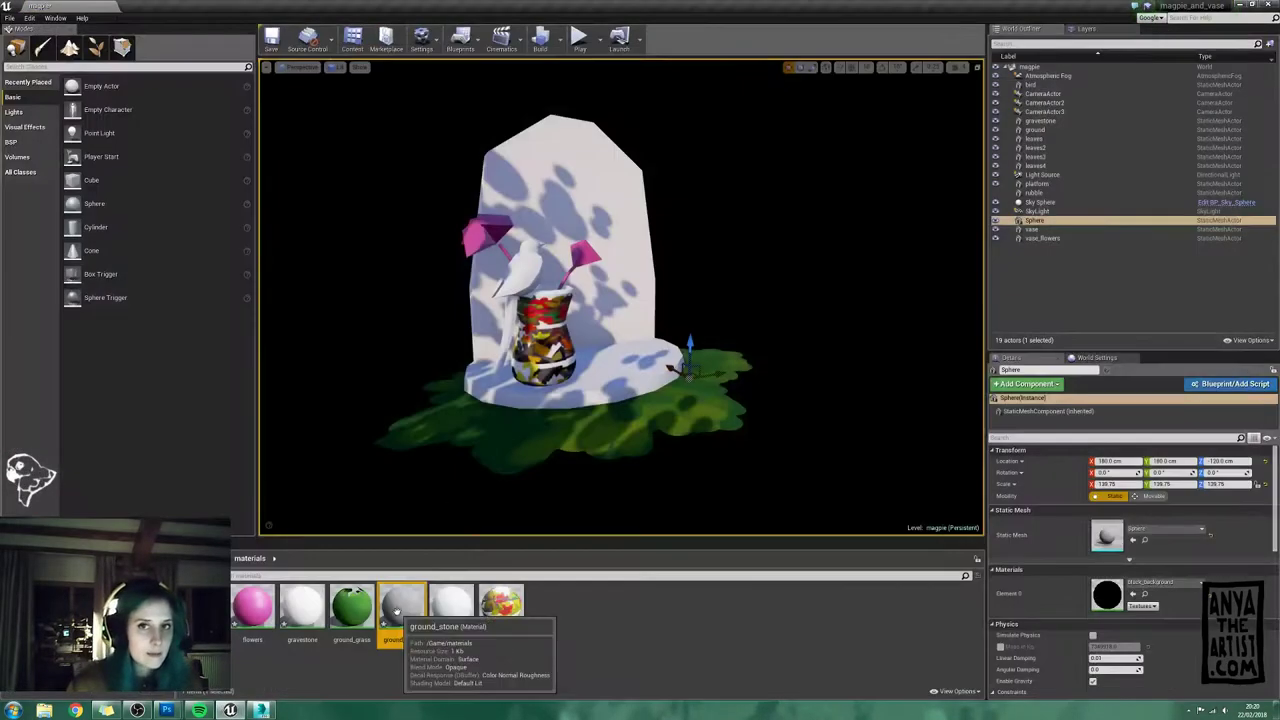
{"action": "mouse_move", "coordinate": [557, 422]}
{"action": "left_mouse_down", "text": "alt"}
{"action": "mouse_move", "coordinate": [590, 425]}
{"action": "mouse_move", "coordinate": [557, 422]}
{"action": "left_mouse_up", "text": "alt"}
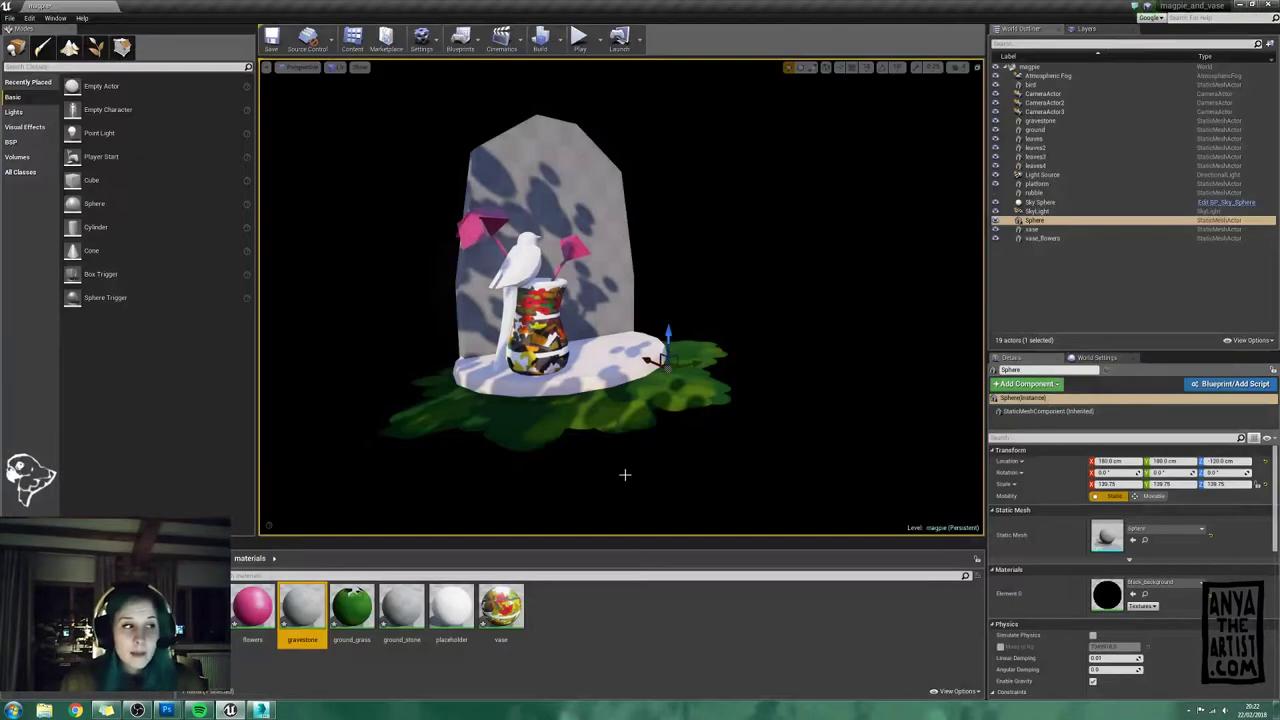
{"action": "left_click", "coordinate": [553, 313]}
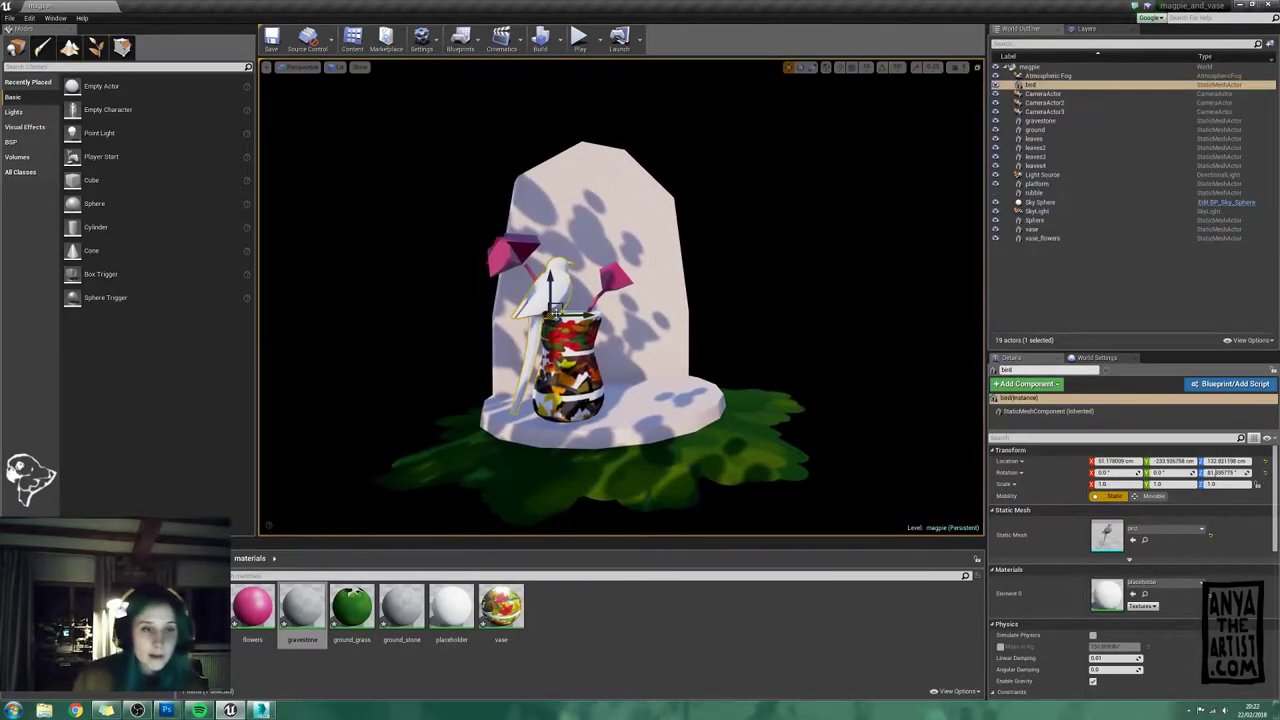
{"action": "key", "text": "Escape"}
{"action": "right_click_drag", "start_coordinate": [792, 355], "coordinate": [825, 380]}
{"action": "left_click", "coordinate": [640, 486]}
{"action": "left_click", "coordinate": [808, 366]}
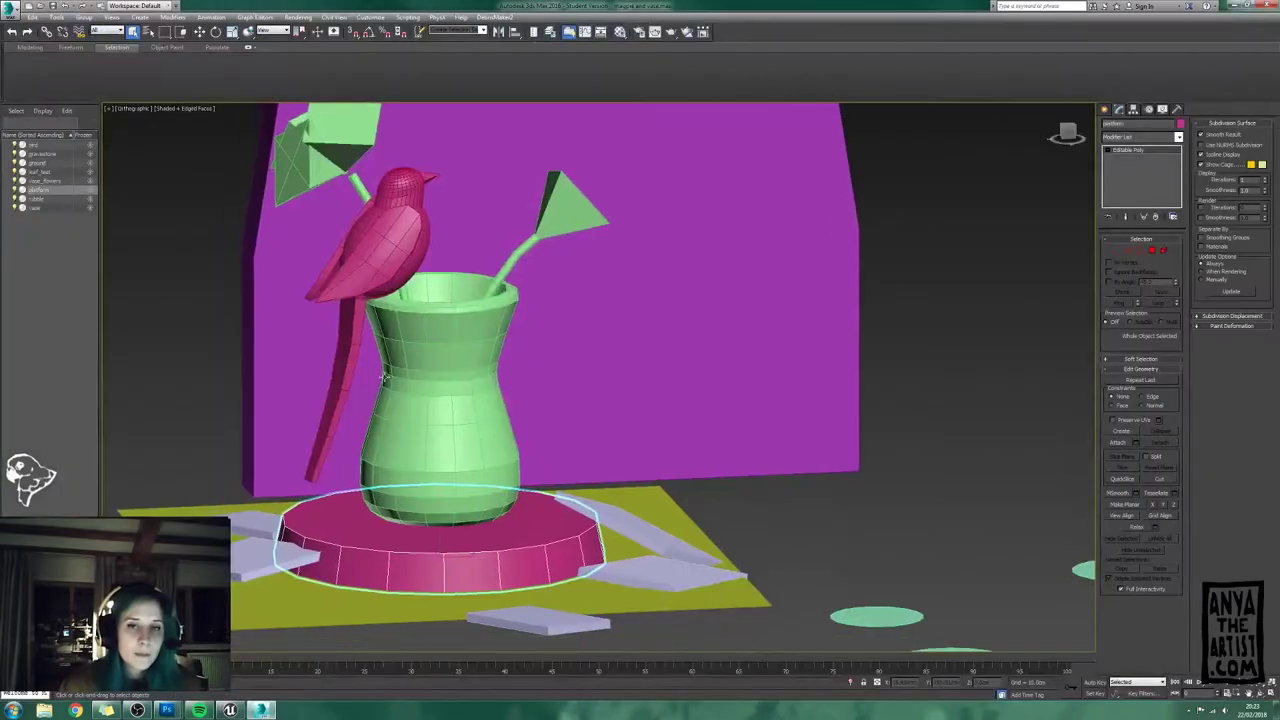
Step: Switch to 3ds Max and delete the back half of the round platform, leaving a half disc under the vase
{"action": "middle_click_drag", "start_coordinate": [704, 350], "coordinate": [704, 403], "text": "alt"}
{"action": "scroll", "coordinate": [704, 403], "scroll_direction": "up", "scroll_amount": 3}
{"action": "key", "text": "Delete"}
{"action": "scroll", "coordinate": [704, 403], "scroll_direction": "up", "scroll_amount": 5}
{"action": "scroll", "coordinate": [934, 257], "scroll_direction": "down", "scroll_amount": 4}
{"action": "key", "text": "1"}
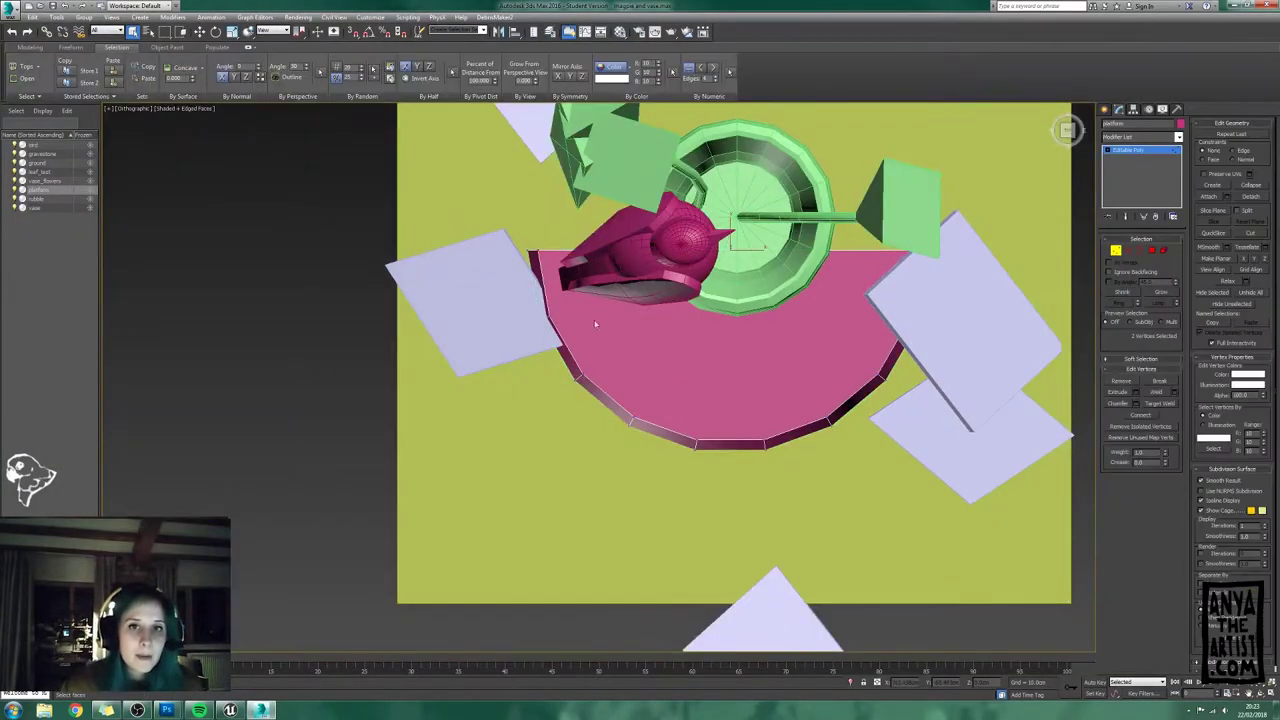
Step: Reshape the half platform by scaling and moving its vertices and edges
{"action": "key", "text": "1"}
{"action": "middle_click_drag", "start_coordinate": [594, 323], "coordinate": [630, 400], "text": "alt"}
{"action": "scroll", "coordinate": [650, 365], "scroll_direction": "up", "scroll_amount": 2}
{"action": "key", "text": "r"}
{"action": "key", "text": "3"}
{"action": "key", "text": "2"}
{"action": "key", "text": "w"}
{"action": "key", "text": "2"}
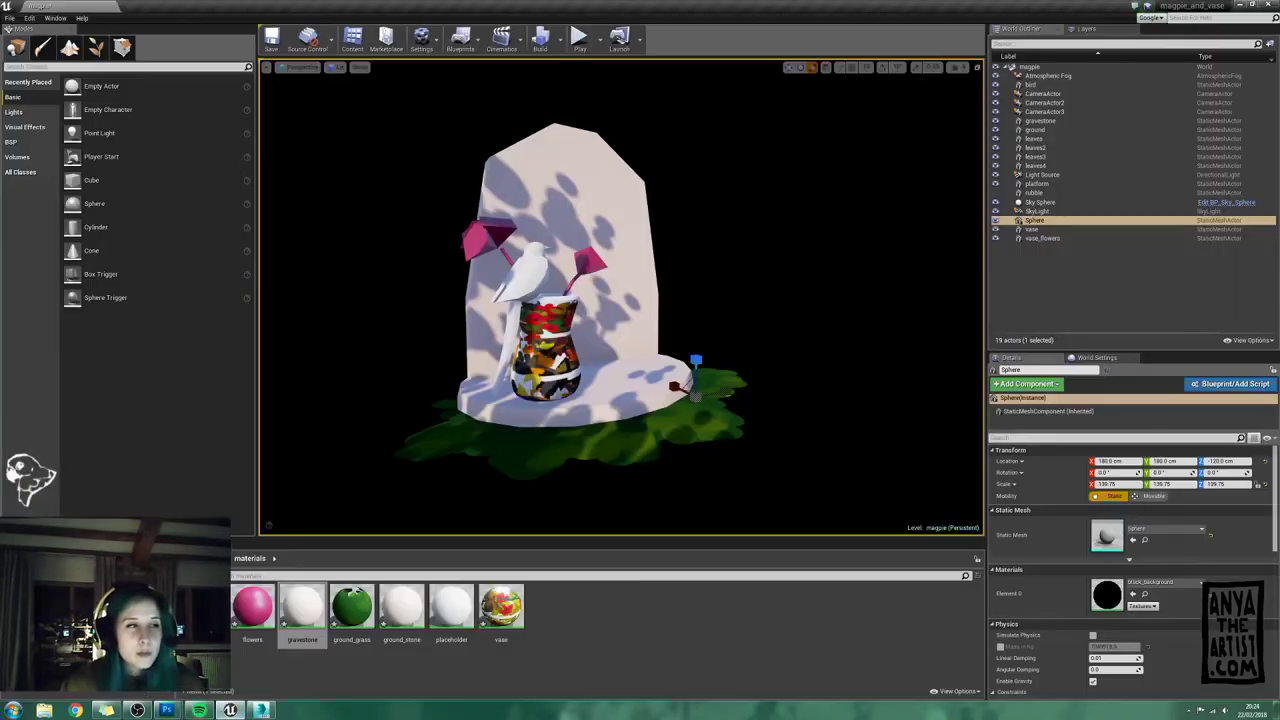
Step: Switch to Unreal Engine and reimport the platform static mesh
{"action": "right_click", "coordinate": [405, 610]}
{"action": "left_click", "coordinate": [442, 488]}
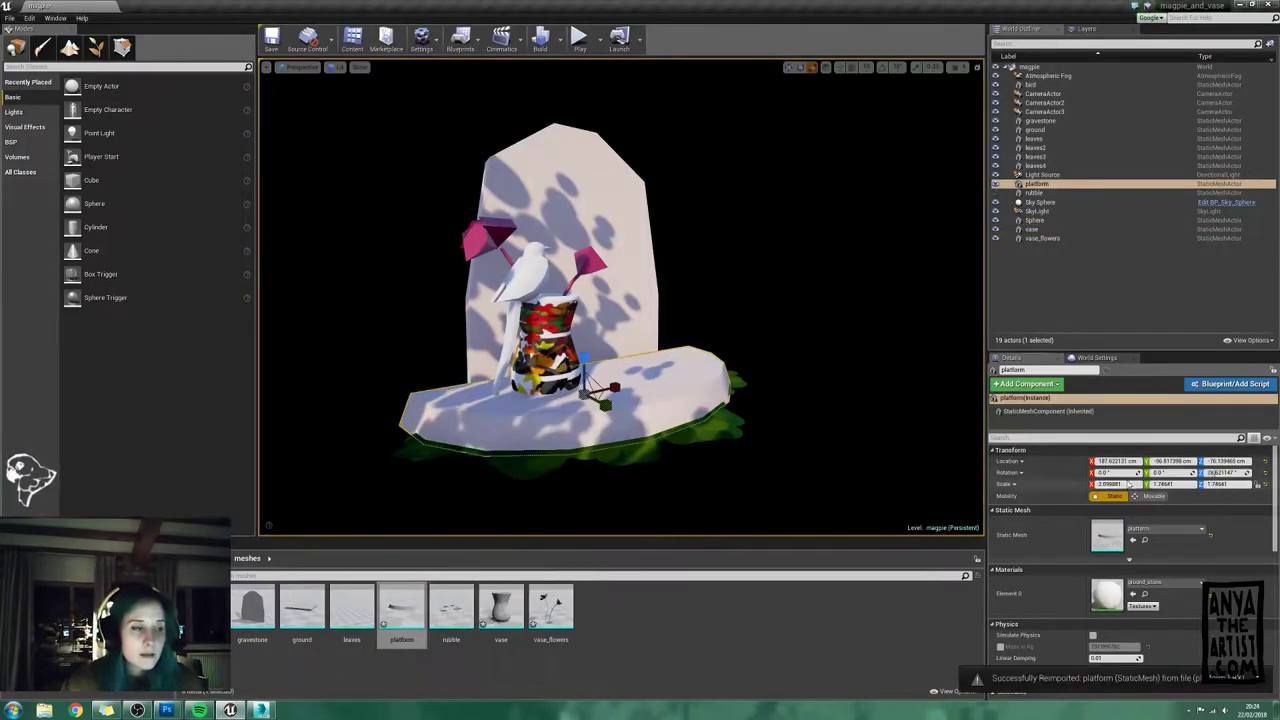
Step: Scale, rotate and move the half platform so it sits under the vase against the gravestone's base
{"action": "scroll", "coordinate": [442, 490], "scroll_direction": "up", "scroll_amount": 3}
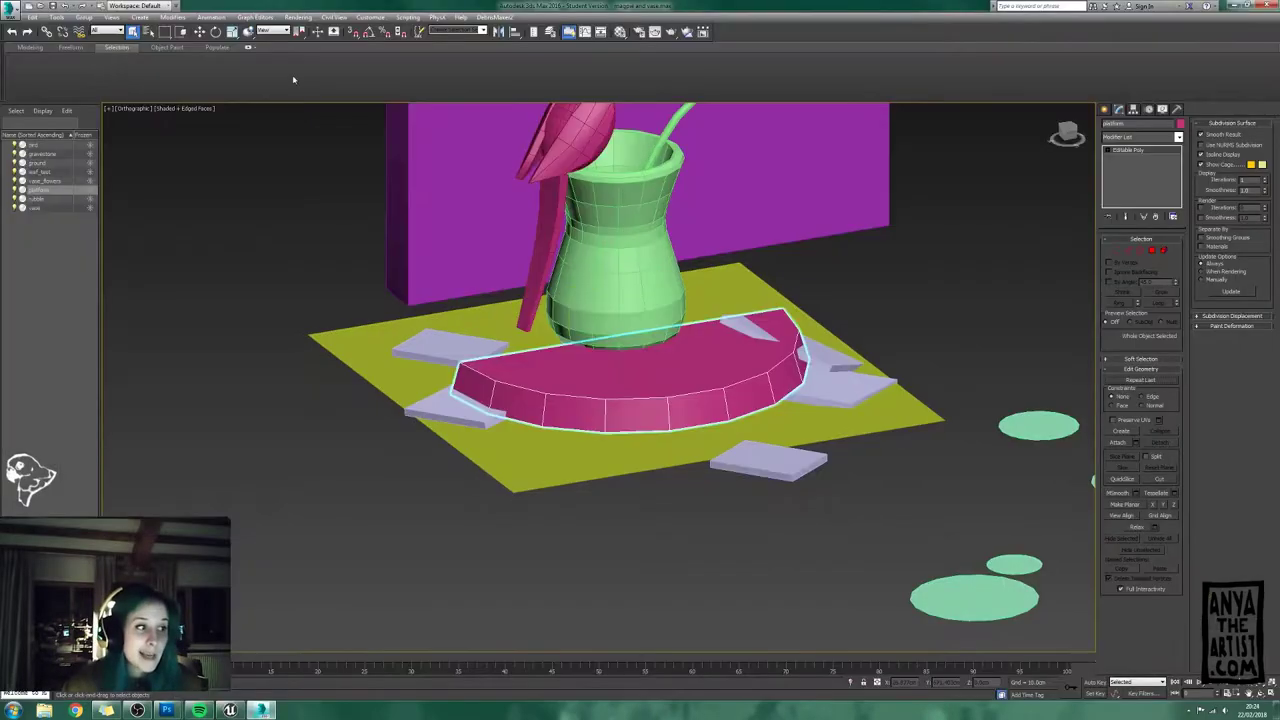
{"action": "middle_click_drag", "start_coordinate": [616, 367], "coordinate": [600, 394], "text": "alt"}
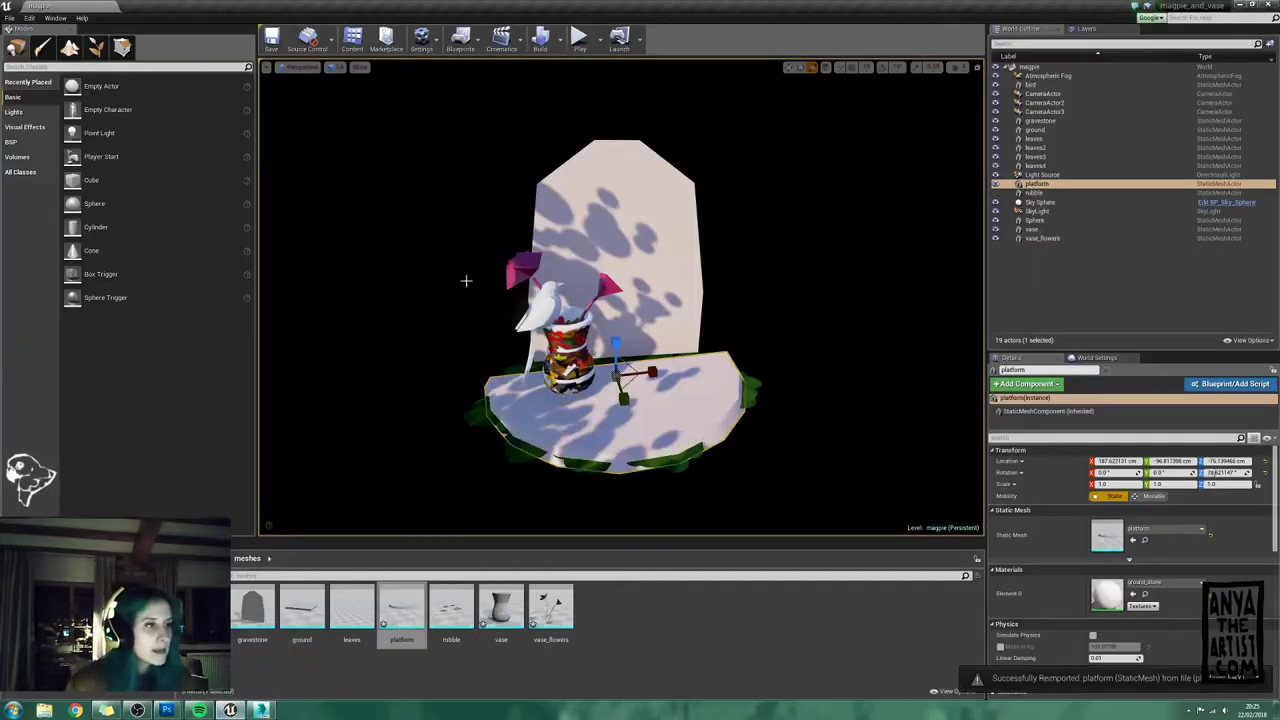
{"action": "right_click_drag", "start_coordinate": [466, 281], "coordinate": [560, 320]}
{"action": "key", "text": "w"}
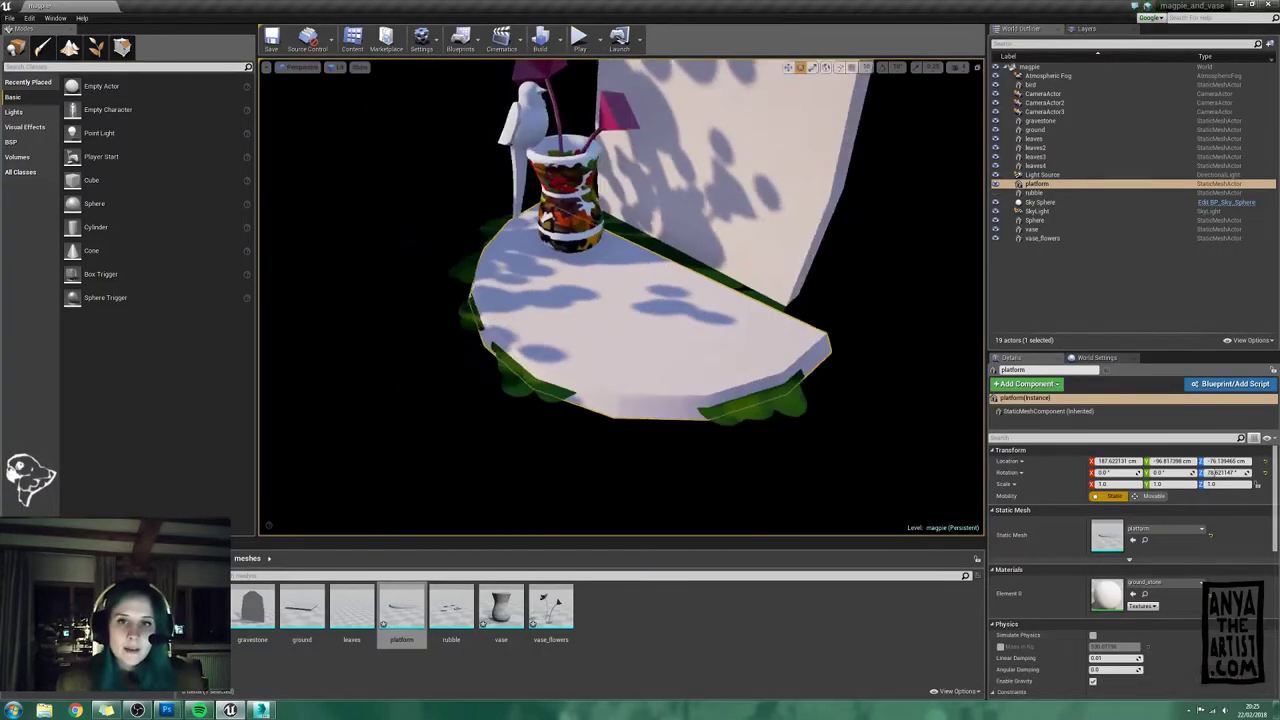
{"action": "left_click_drag", "start_coordinate": [650, 280], "coordinate": [654, 242]}
{"action": "key", "text": "e"}
{"action": "left_click_drag", "start_coordinate": [668, 233], "coordinate": [678, 237]}
{"action": "right_click_drag", "start_coordinate": [772, 232], "coordinate": [700, 260]}
{"action": "left_click_drag", "start_coordinate": [586, 345], "coordinate": [586, 372]}
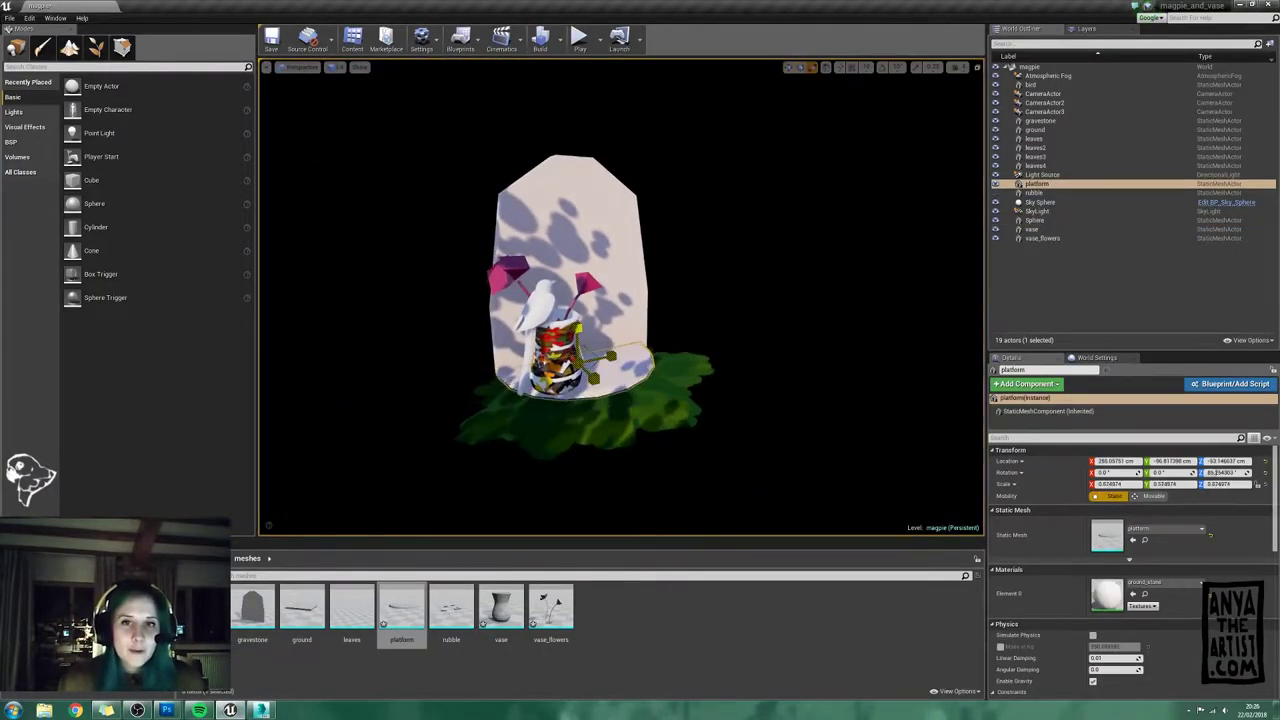
{"action": "left_click", "coordinate": [686, 358]}
{"action": "mouse_move", "coordinate": [640, 340]}
{"action": "right_mouse_down"}
{"action": "mouse_move", "coordinate": [686, 358]}
{"action": "mouse_move", "coordinate": [620, 340]}
{"action": "right_mouse_up"}
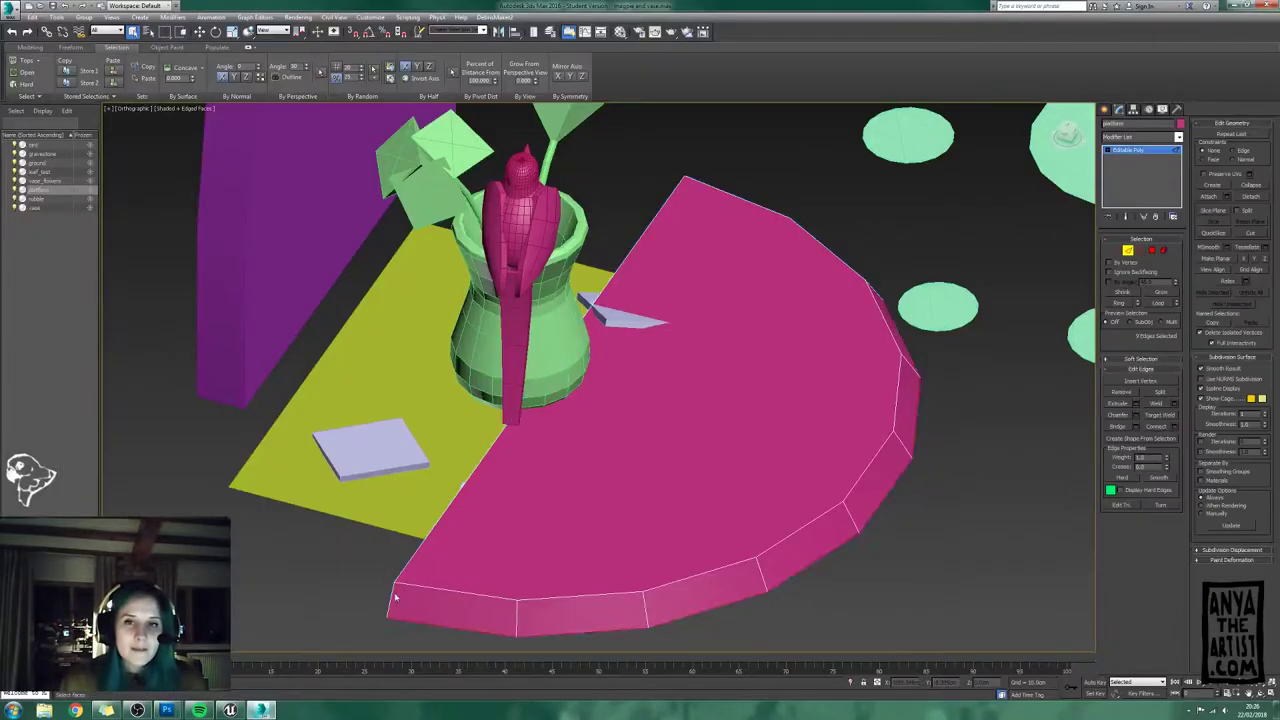
Step: Switch to 3ds Max and extrude the half platform's straight back edges towards the gravestone to extend the slab
{"action": "scroll", "coordinate": [394, 597], "scroll_direction": "down", "scroll_amount": 5}
{"action": "middle_click_drag", "start_coordinate": [560, 380], "coordinate": [575, 420], "text": "alt"}
{"action": "key", "text": "w"}
{"action": "left_click_drag", "start_coordinate": [571, 394], "coordinate": [537, 392], "text": "shift"}
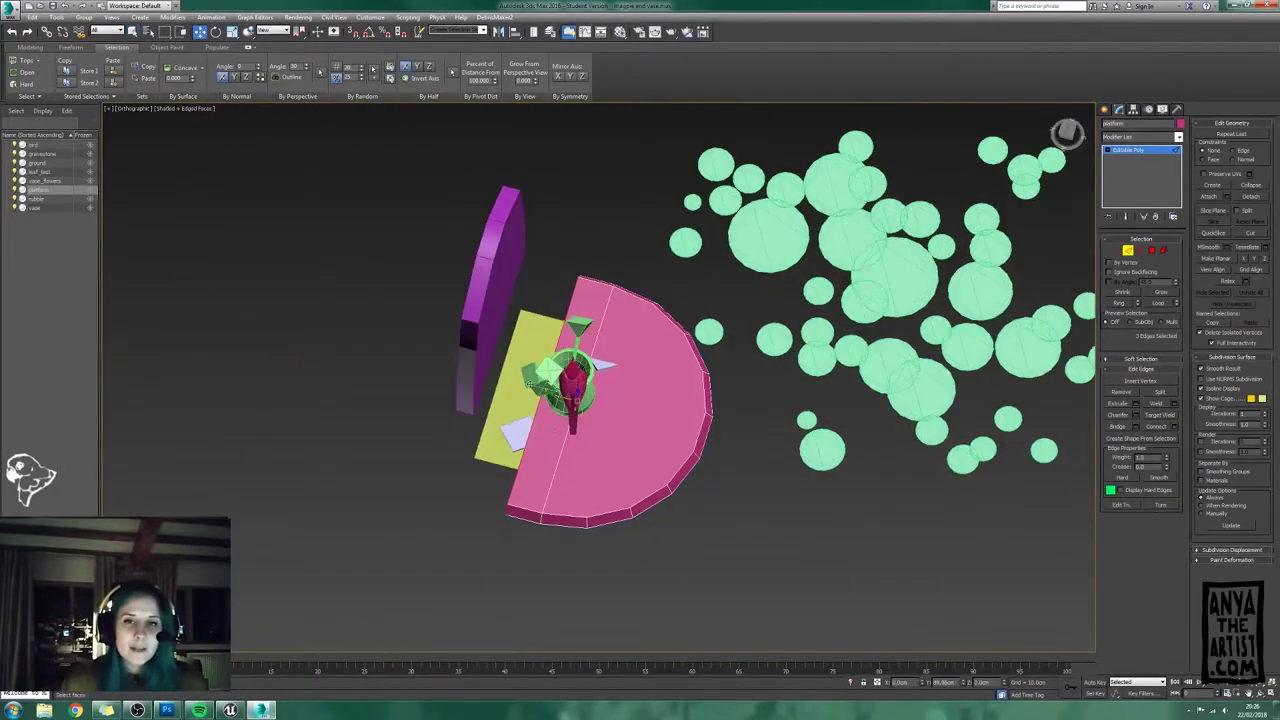
{"action": "key", "text": "2"}
{"action": "middle_click_drag", "start_coordinate": [550, 600], "coordinate": [594, 474], "text": "alt"}
Step: Export the platform over the existing platform.FBX file and switch to Unreal Engine
{"action": "left_click", "coordinate": [10, 8]}
{"action": "mouse_move", "coordinate": [40, 163]}
{"action": "left_click", "coordinate": [134, 86]}
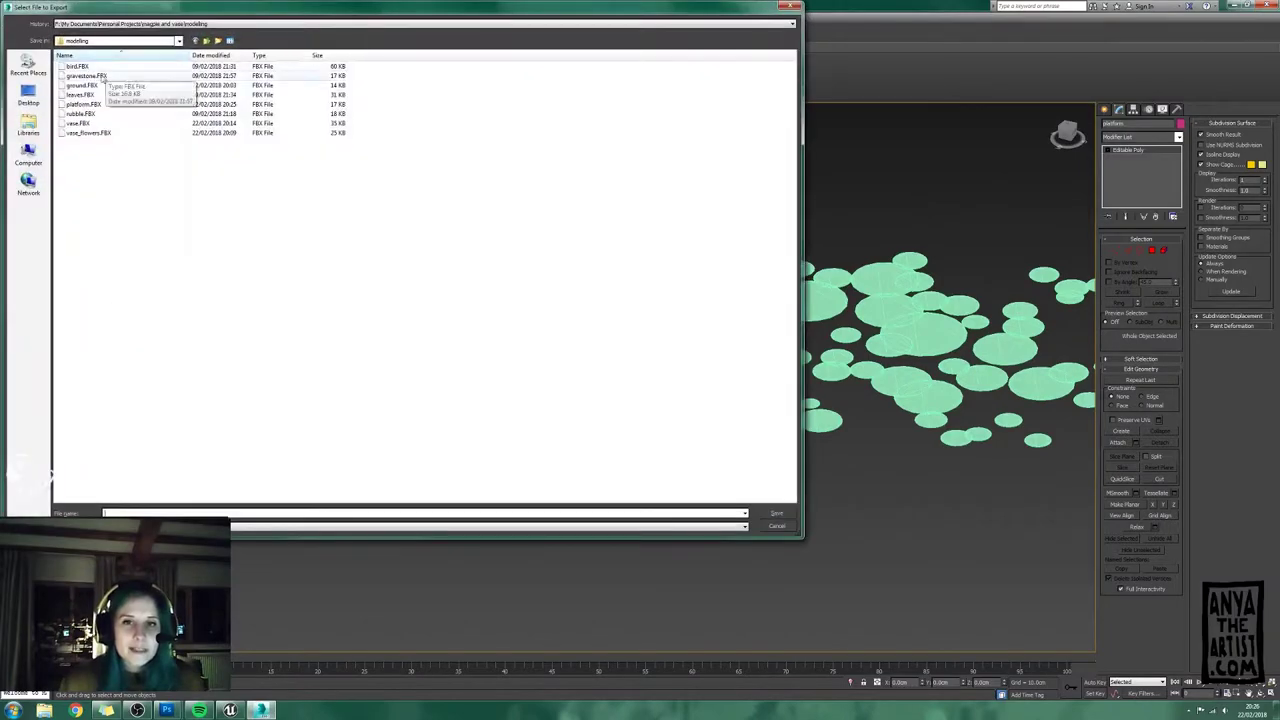
{"action": "double_click", "coordinate": [88, 104]}
{"action": "left_click", "coordinate": [660, 404]}
{"action": "left_click", "coordinate": [553, 393]}
{"action": "key", "text": "q"}
{"action": "left_click", "coordinate": [230, 710]}
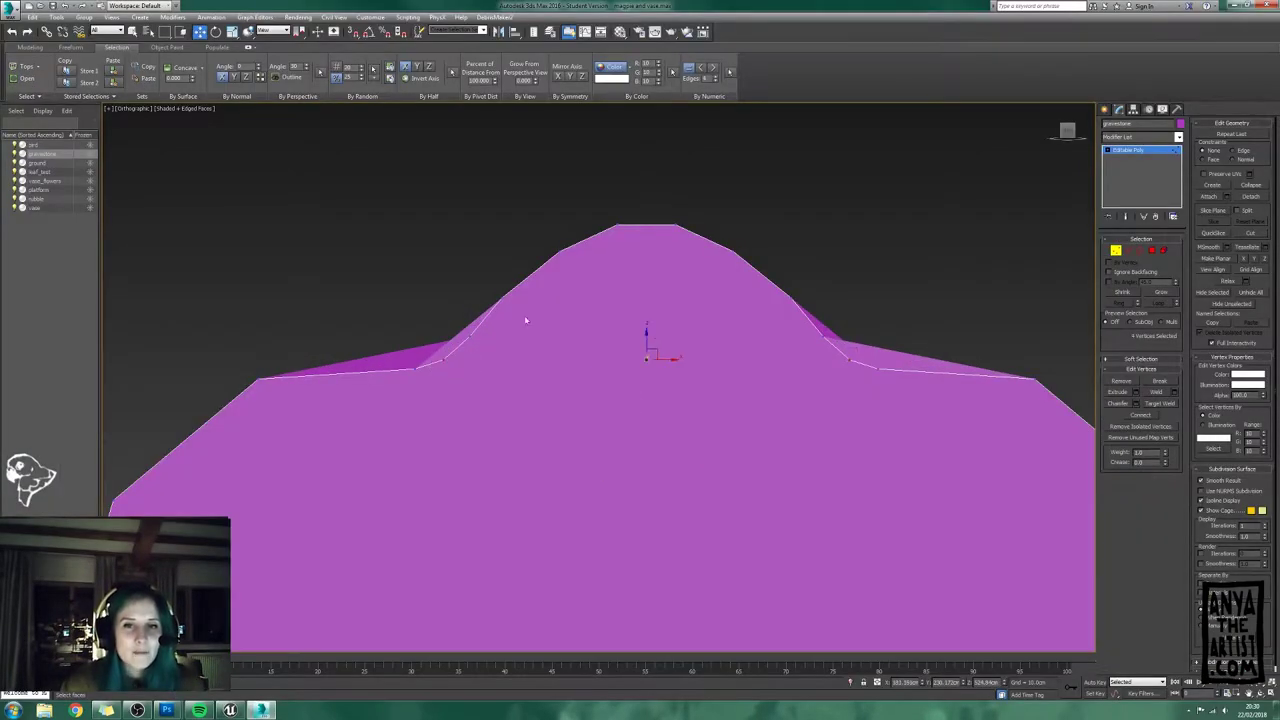
Step: Shape the gravestone's top in 3ds Max into a raised central lobe with rounded shoulders by adjusting its vertices
{"action": "scroll", "coordinate": [525, 320], "scroll_direction": "down", "scroll_amount": 3}
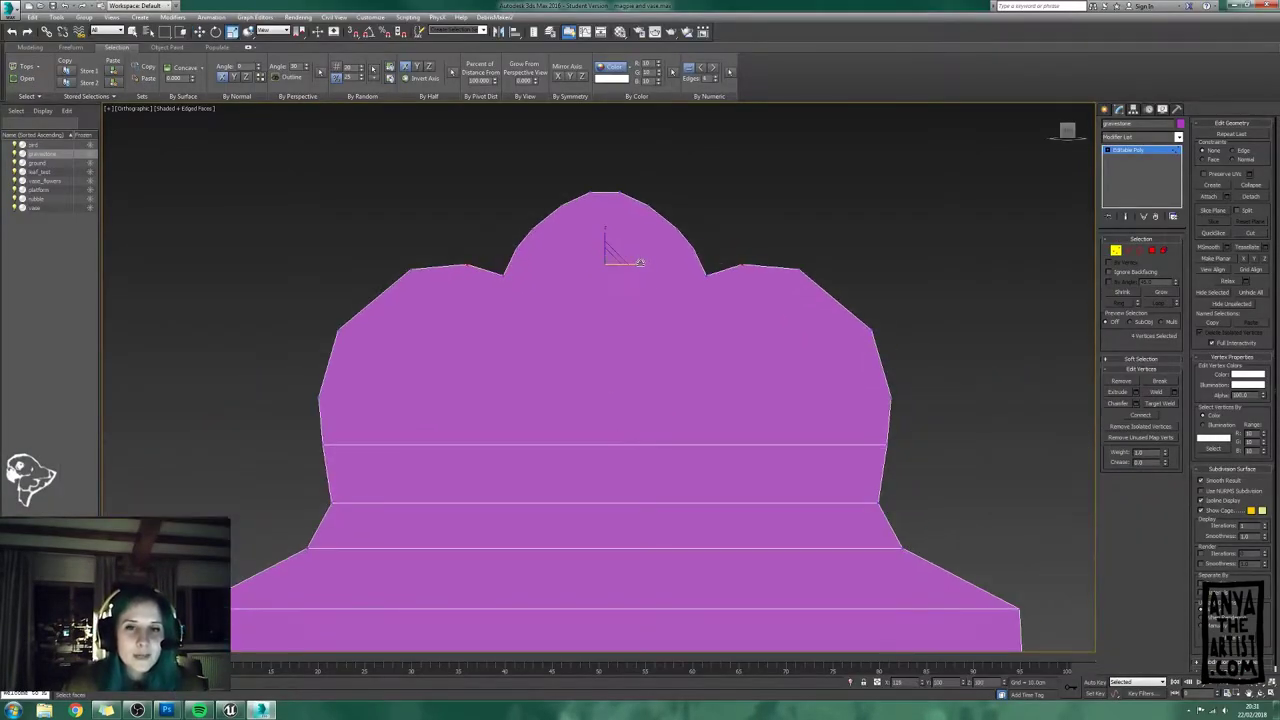
{"action": "scroll", "coordinate": [607, 192], "scroll_direction": "down", "scroll_amount": 3}
{"action": "left_click_drag", "start_coordinate": [497, 193], "coordinate": [674, 291]}
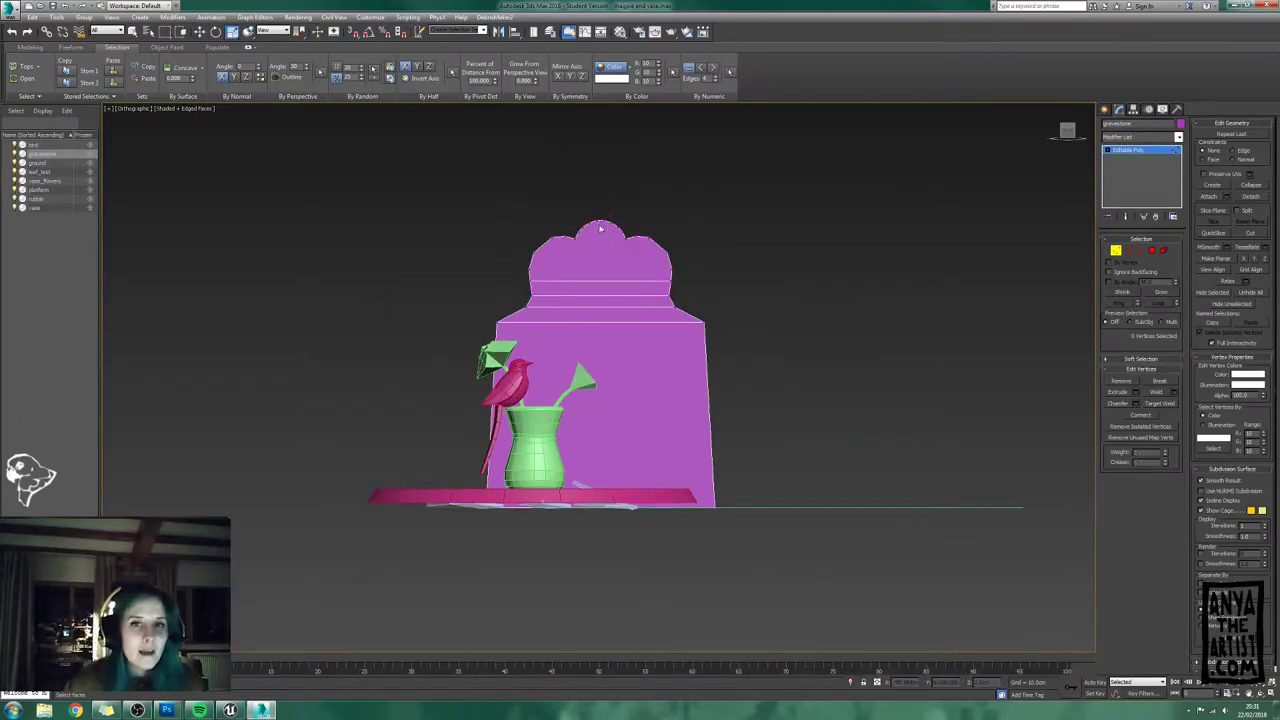
{"action": "scroll", "coordinate": [598, 260], "scroll_direction": "up", "scroll_amount": 2}
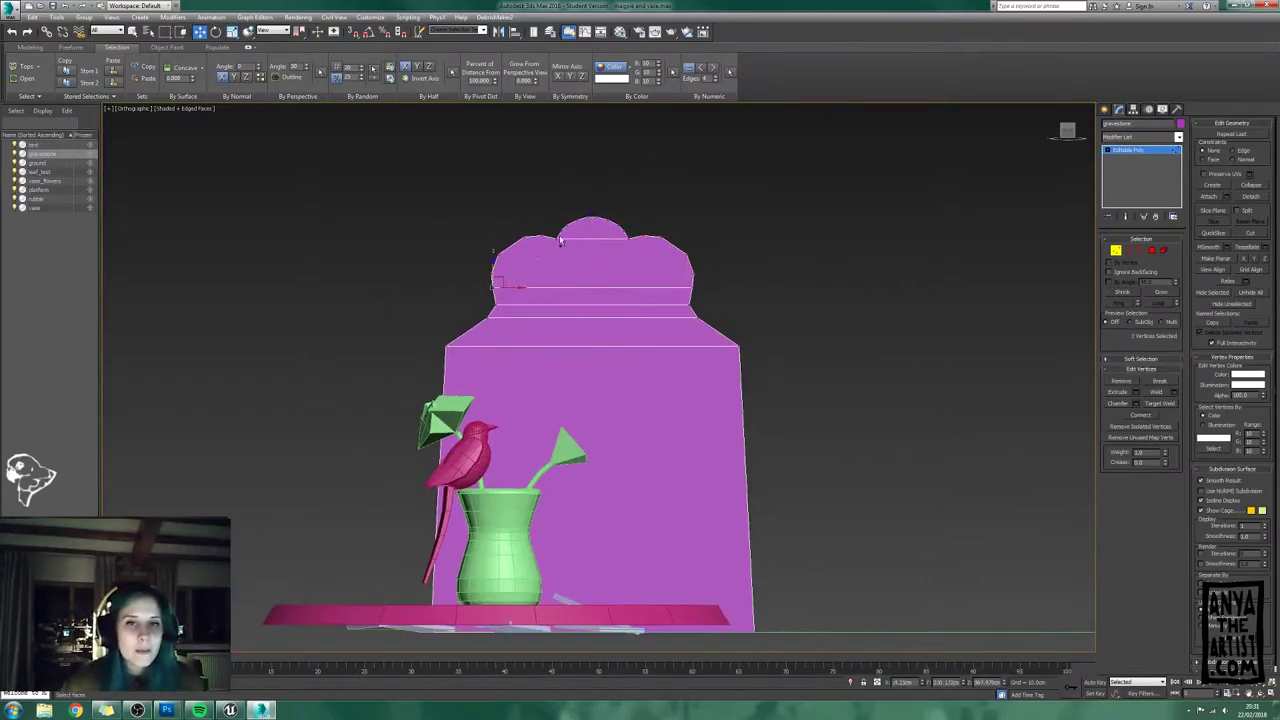
Step: Create a long thin box beside the platform and make a rotated, resized copy of it to form a cross
{"action": "left_click_drag", "start_coordinate": [753, 352], "coordinate": [770, 405]}
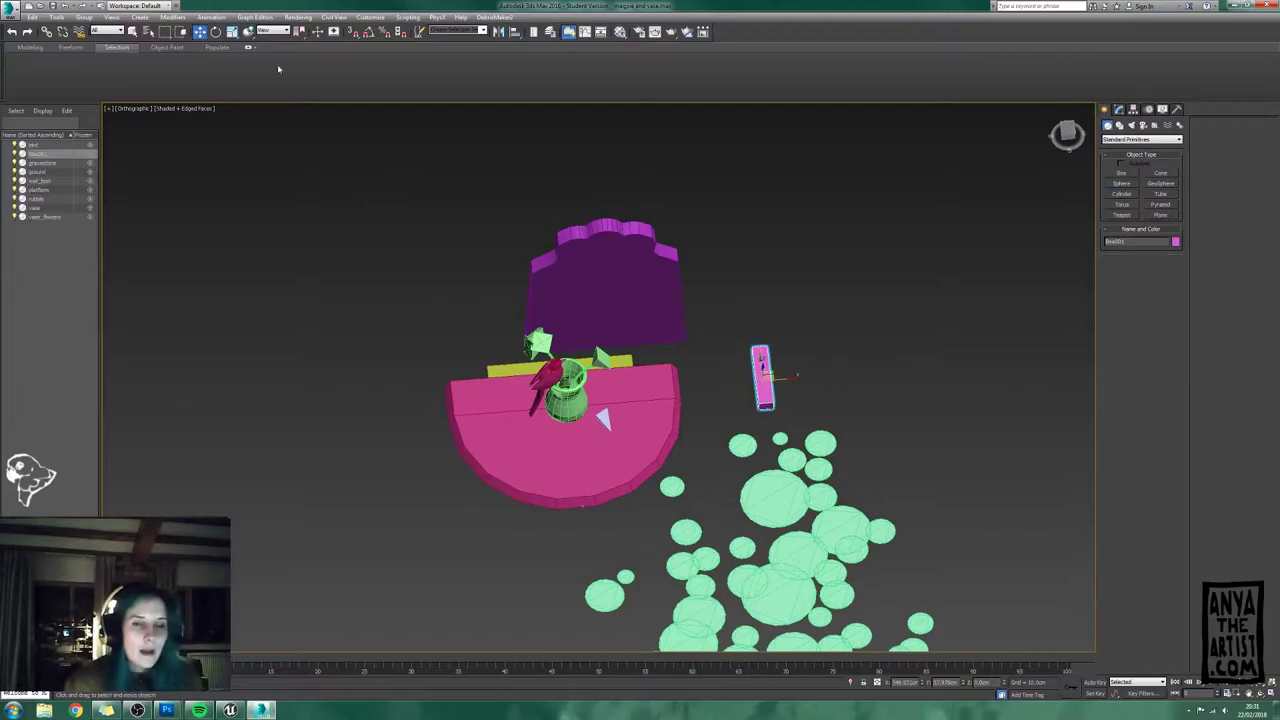
{"action": "left_click", "coordinate": [215, 32]}
{"action": "middle_click_drag", "start_coordinate": [763, 378], "coordinate": [711, 388]}
{"action": "mouse_move", "coordinate": [705, 411]}
{"action": "left_mouse_down", "text": "shift"}
{"action": "mouse_move", "coordinate": [795, 356]}
{"action": "mouse_move", "coordinate": [764, 386]}
{"action": "left_mouse_up", "text": "shift"}
{"action": "left_click", "coordinate": [680, 407]}
{"action": "key", "text": "w"}
{"action": "key", "text": "e"}
{"action": "mouse_move", "coordinate": [712, 405]}
{"action": "middle_mouse_down", "text": "alt"}
{"action": "mouse_move", "coordinate": [765, 405]}
{"action": "mouse_move", "coordinate": [726, 425]}
{"action": "mouse_move", "coordinate": [724, 445]}
{"action": "mouse_move", "coordinate": [648, 287]}
{"action": "mouse_move", "coordinate": [565, 268]}
{"action": "mouse_move", "coordinate": [530, 230]}
{"action": "middle_mouse_up", "text": "alt"}
{"action": "key", "text": "r"}
{"action": "left_click", "coordinate": [706, 412]}
Step: Convert the box to Editable Poly and attach the cross pieces to the gravestone, with the cross standing on its top
{"action": "left_click", "coordinate": [1119, 109]}
{"action": "right_click", "coordinate": [1137, 150]}
{"action": "left_click", "coordinate": [1172, 228]}
{"action": "left_click", "coordinate": [1119, 442]}
{"action": "left_click", "coordinate": [721, 380]}
{"action": "left_click", "coordinate": [540, 330]}
{"action": "left_click", "coordinate": [1120, 442]}
{"action": "left_click", "coordinate": [535, 190]}
{"action": "key", "text": "w"}
{"action": "left_click", "coordinate": [17, 7]}
{"action": "left_click", "coordinate": [737, 481]}
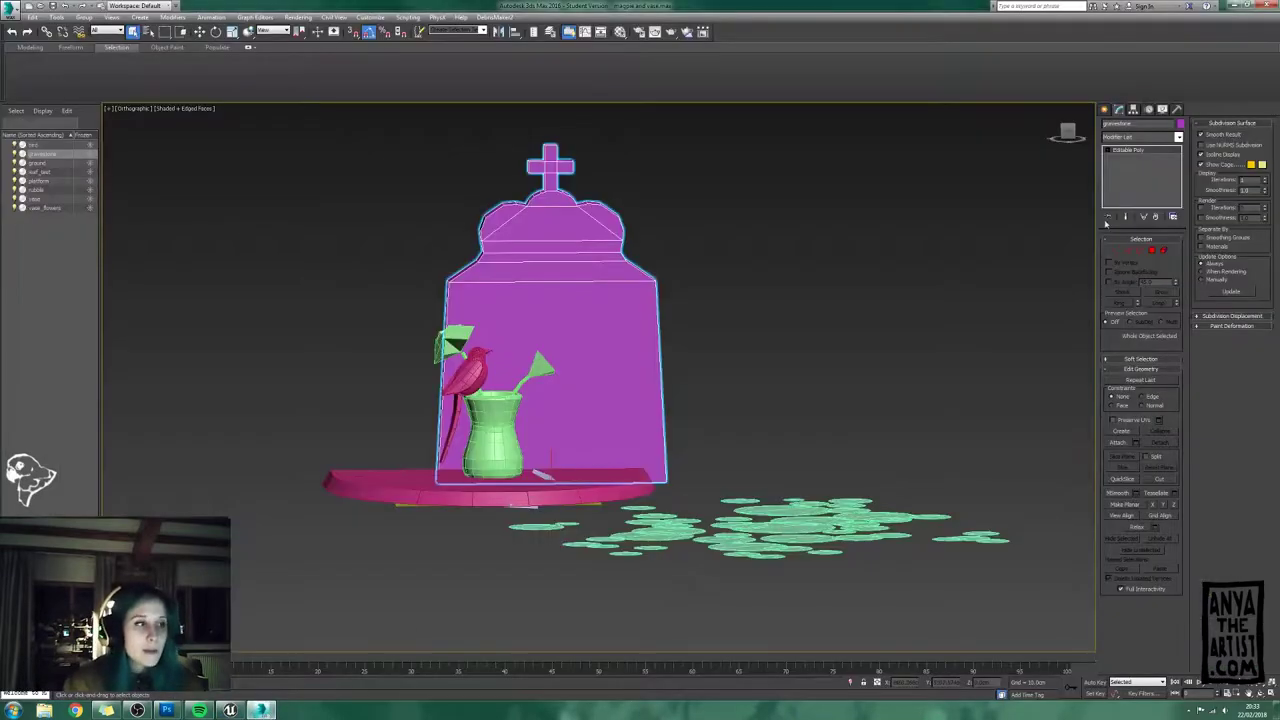
{"action": "key", "text": "1"}
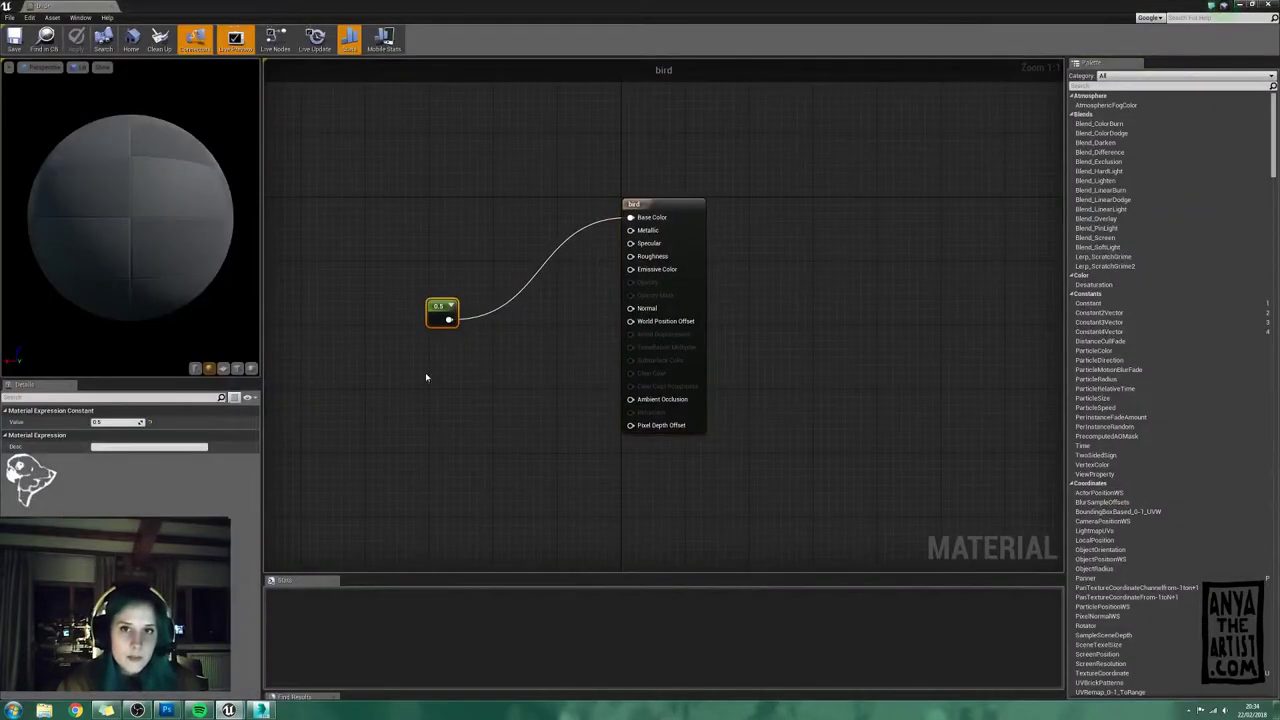
Step: In Unreal Engine's bird material, add a Constant3Vector, connect it to Base Color and open its colour for editing
{"action": "left_click", "coordinate": [425, 372]}
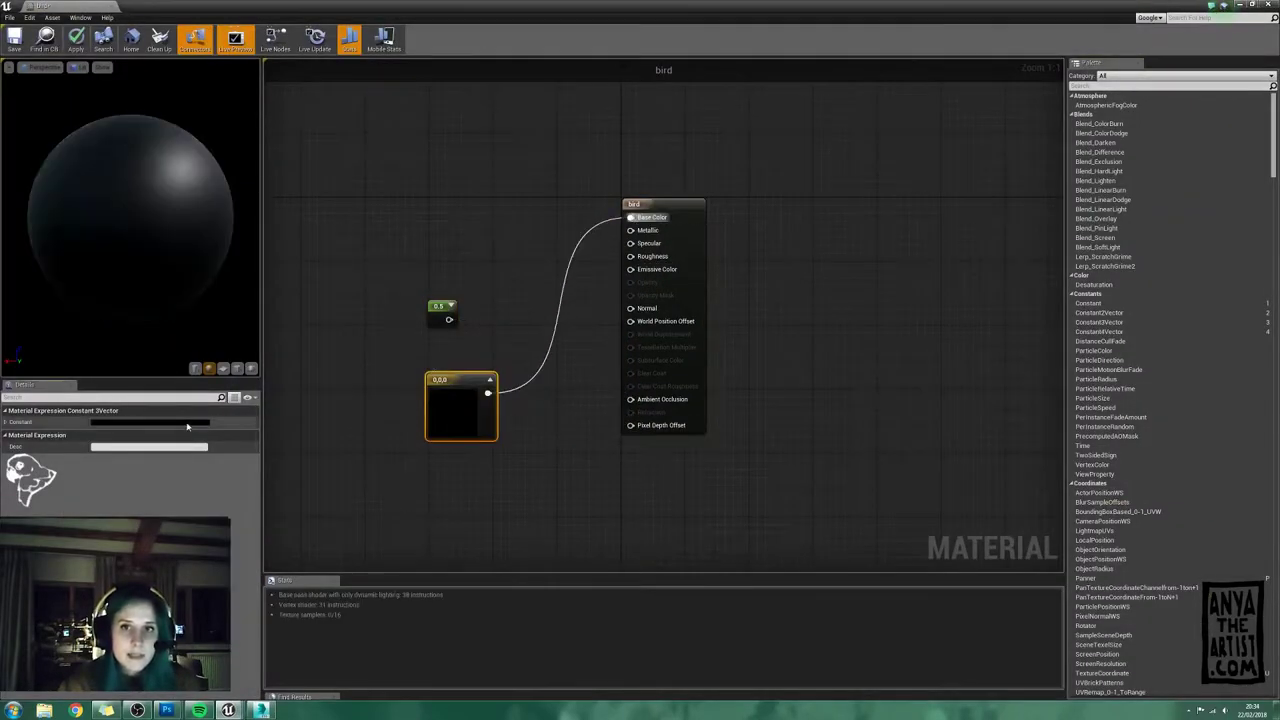
{"action": "double_click", "coordinate": [480, 410]}
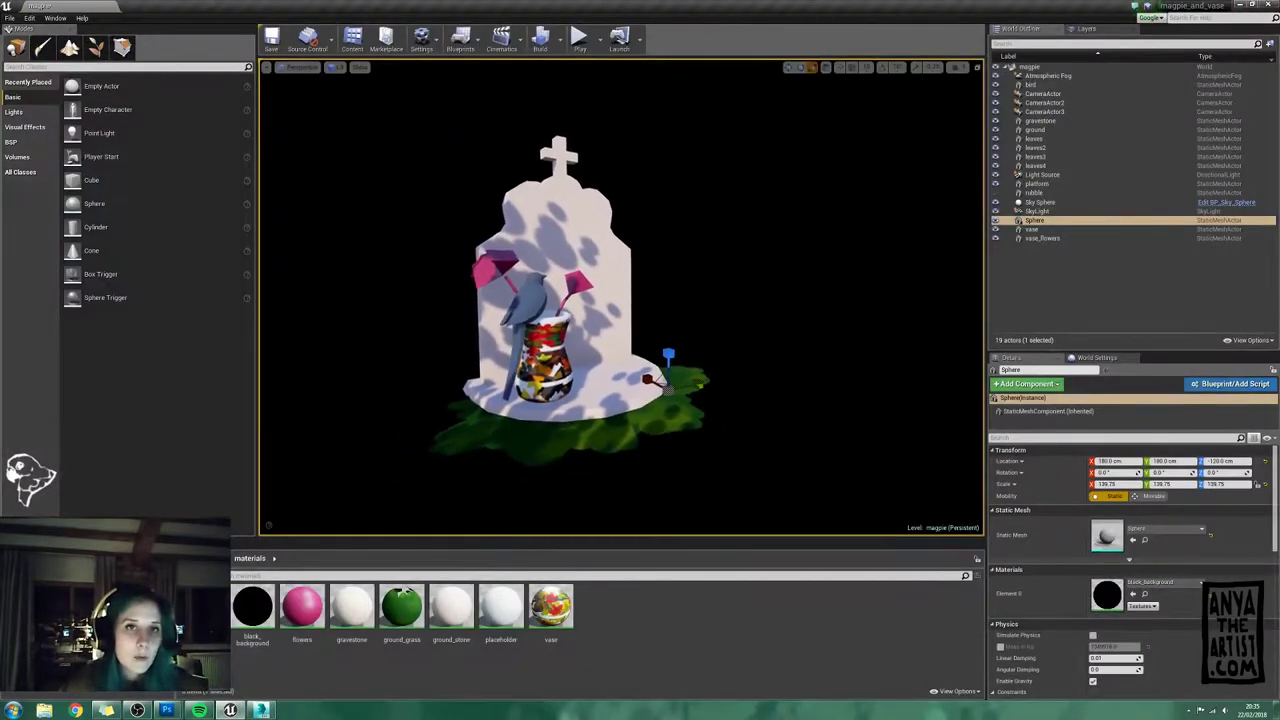
{"action": "right_click_drag", "start_coordinate": [786, 462], "coordinate": [790, 460]}
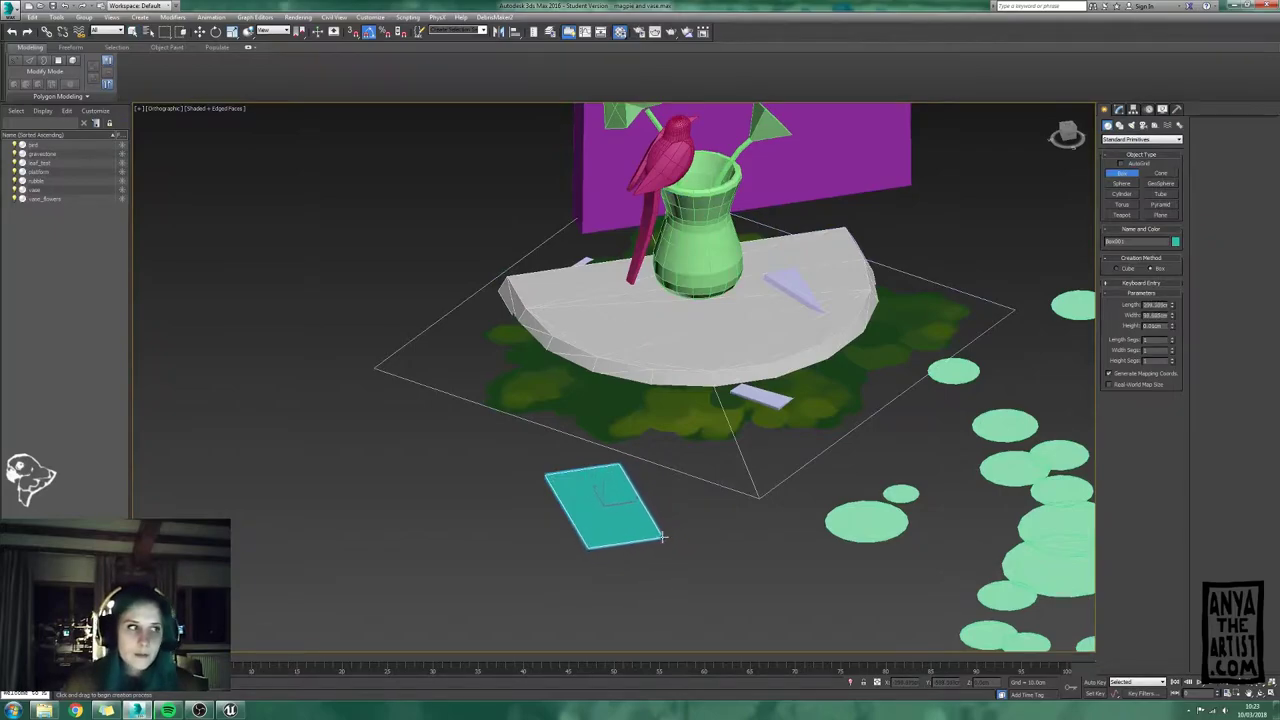
Step: Switch to 3ds Max and create a box in front of the platform with 3 length segments and 2 width segments
{"action": "left_click_drag", "start_coordinate": [655, 532], "coordinate": [655, 533]}
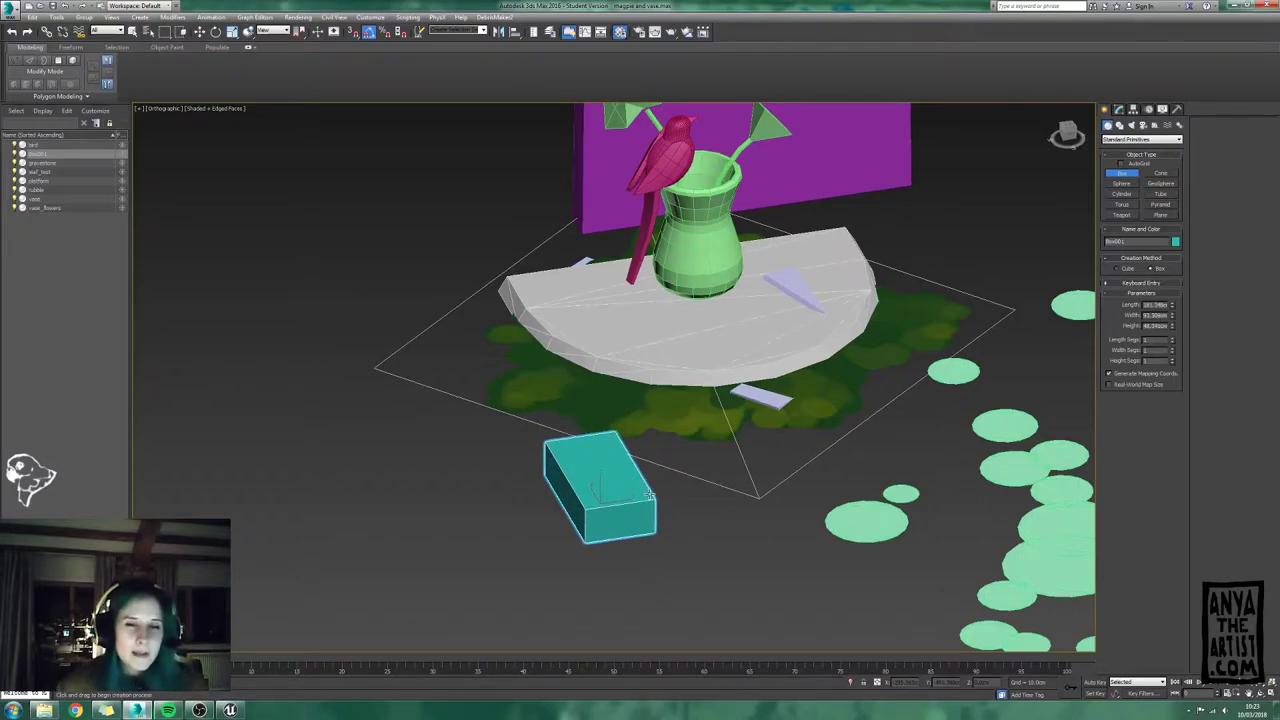
{"action": "middle_click_drag", "start_coordinate": [650, 550], "coordinate": [509, 394], "text": "alt"}
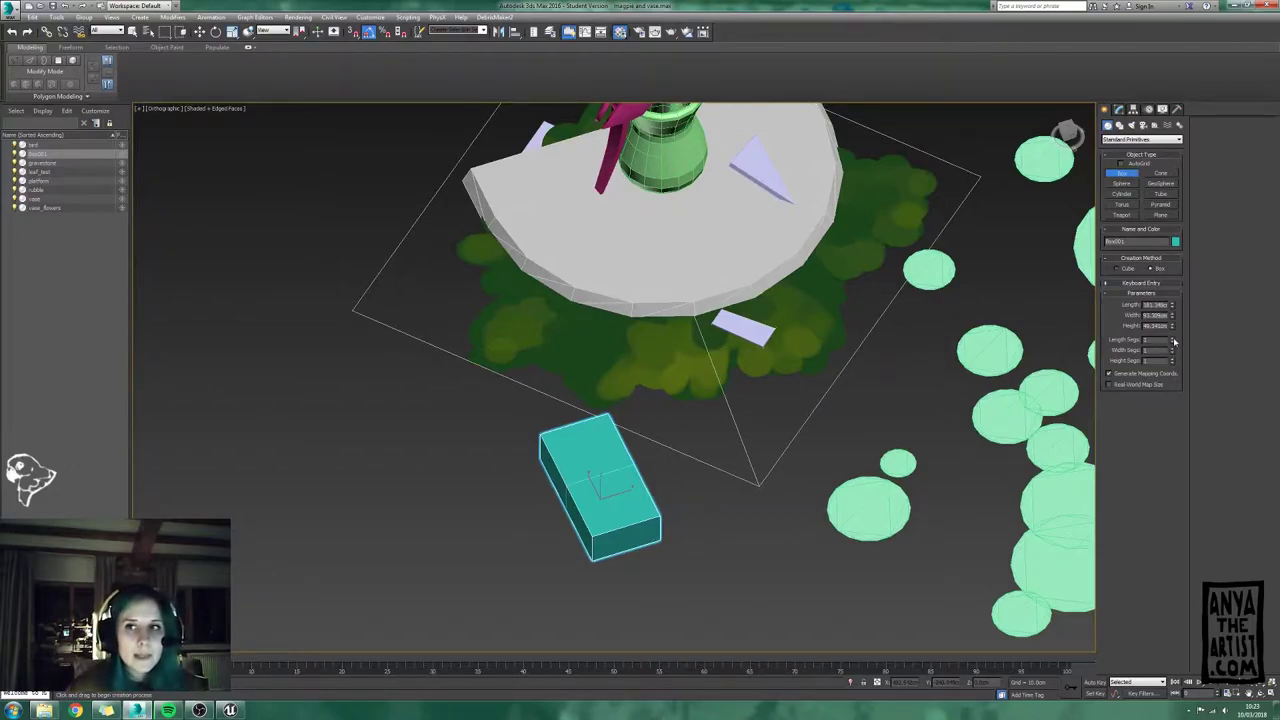
{"action": "middle_click_drag", "start_coordinate": [667, 443], "coordinate": [905, 409], "text": "alt"}
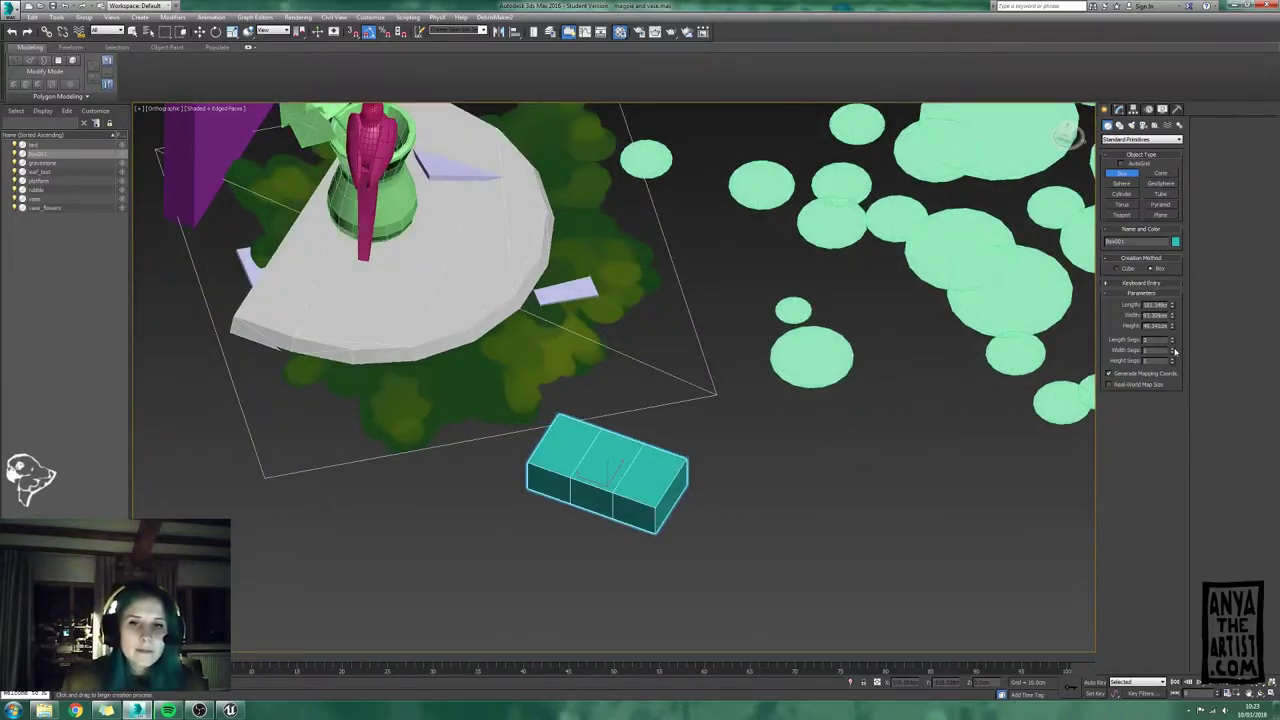
{"action": "middle_click_drag", "start_coordinate": [781, 427], "coordinate": [822, 400], "text": "alt"}
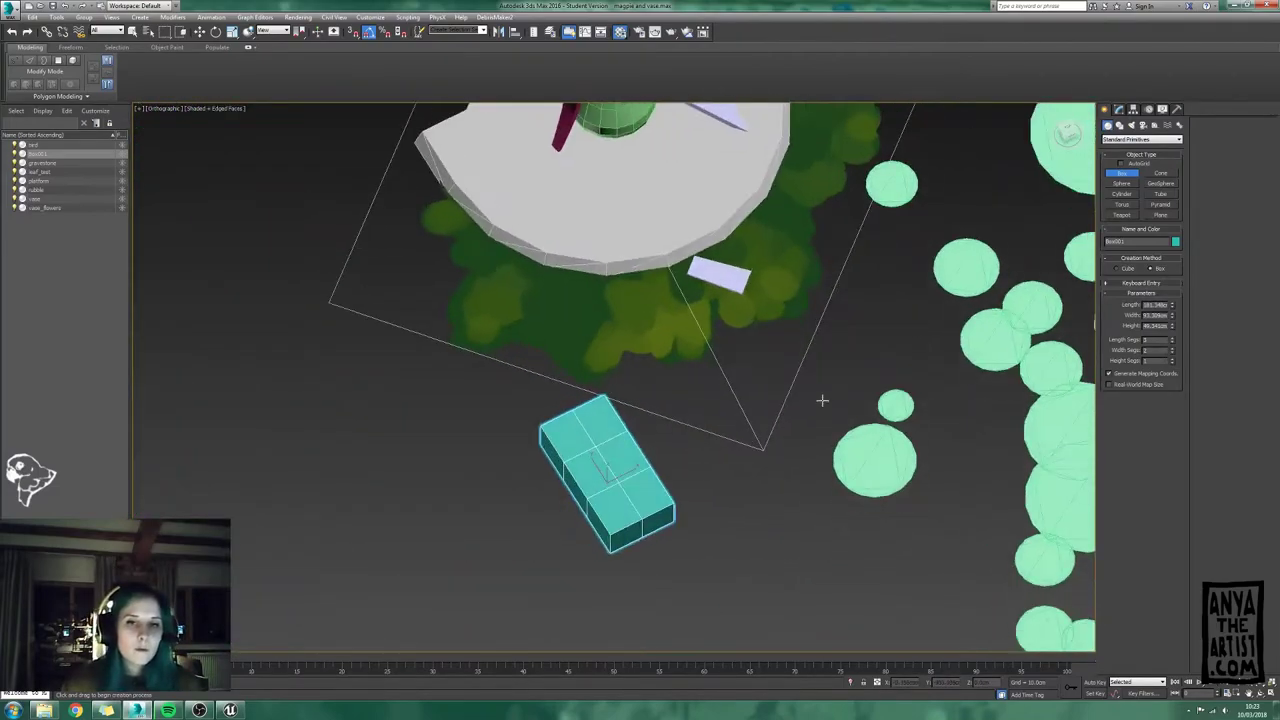
Step: Convert the box to Editable Poly and add a TurboSmooth modifier separated by smoothing groups
{"action": "left_click", "coordinate": [1120, 110]}
{"action": "right_click", "coordinate": [1119, 149]}
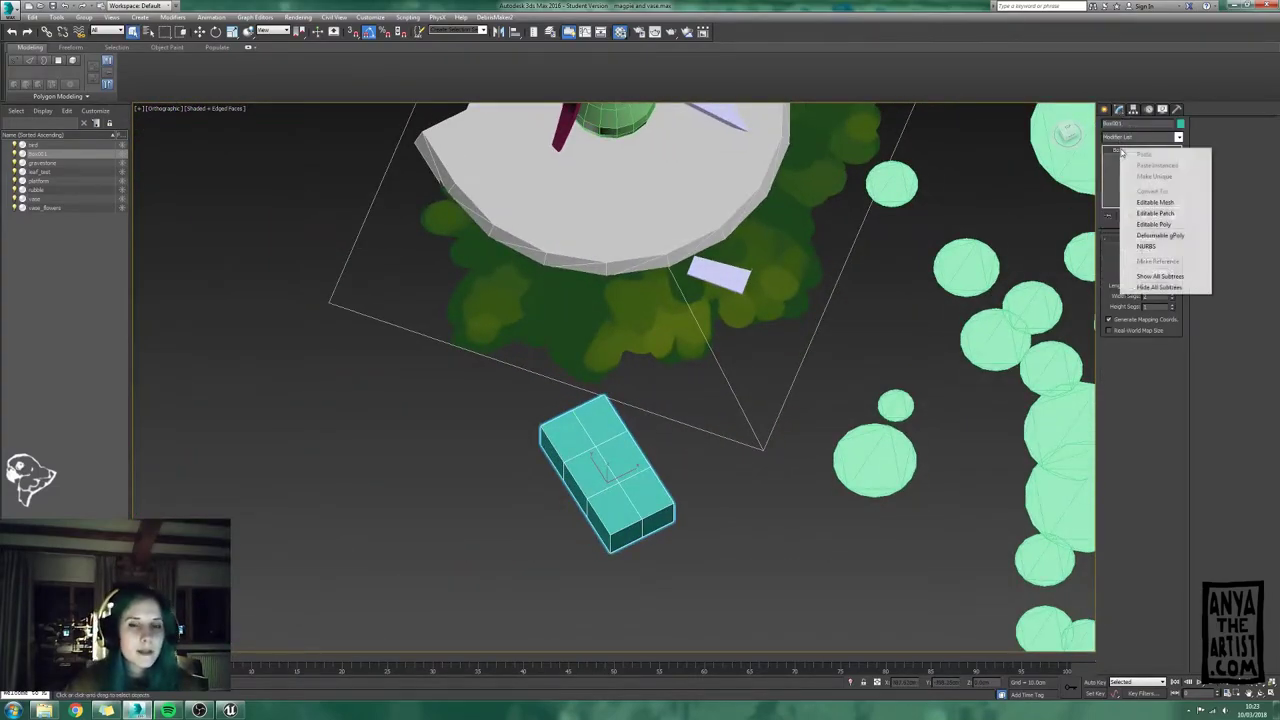
{"action": "left_click", "coordinate": [1140, 224]}
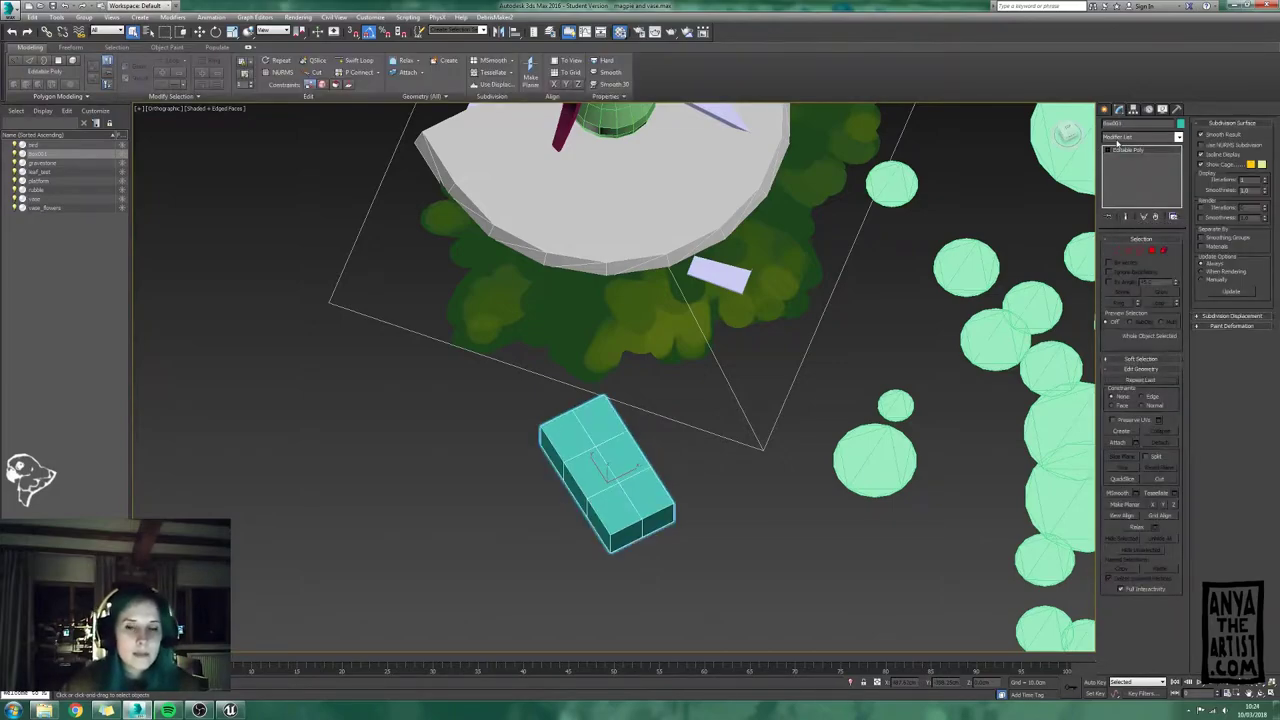
{"action": "left_click", "coordinate": [1118, 138]}
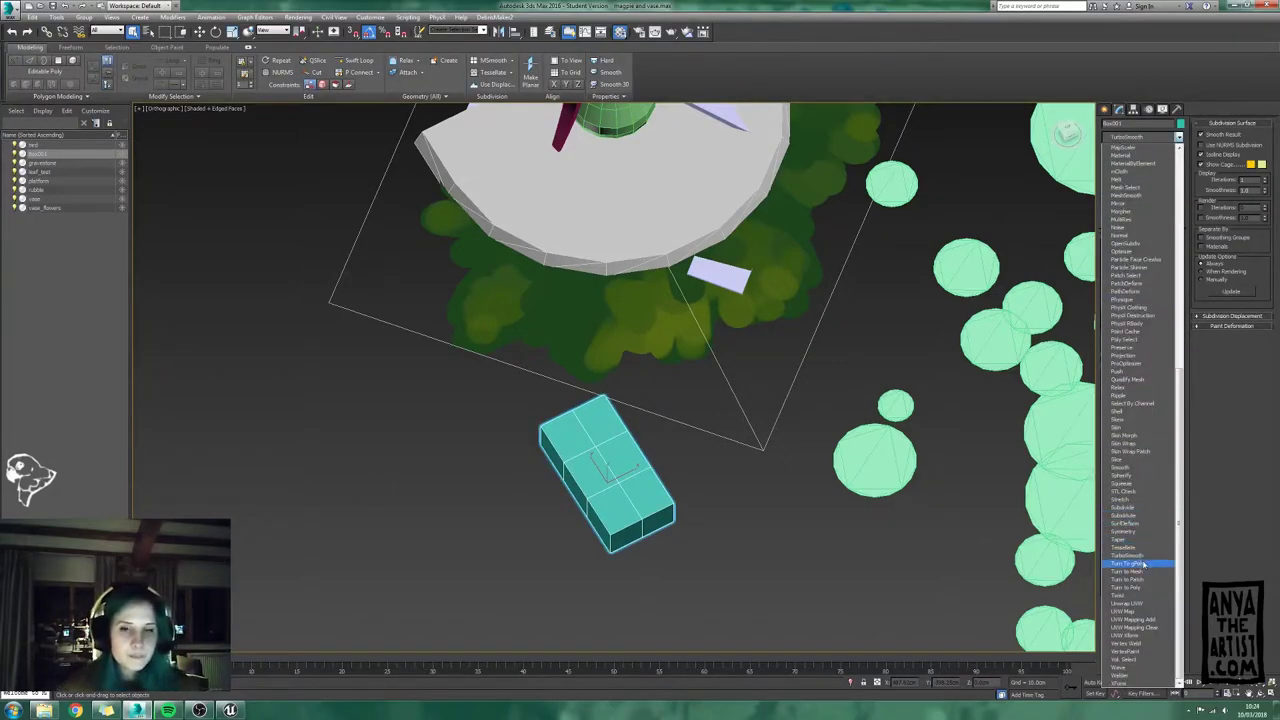
{"action": "left_click", "coordinate": [1130, 555]}
{"action": "left_click", "coordinate": [1148, 337]}
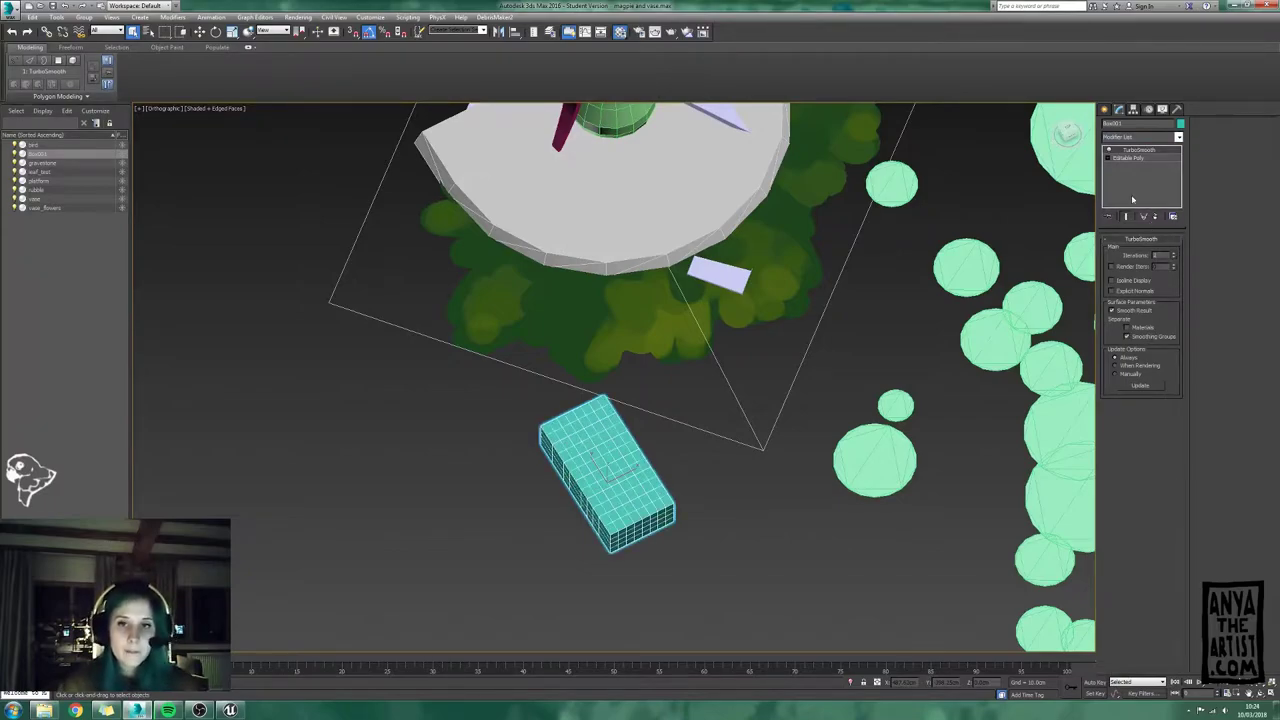
Step: Try stacking a second TurboSmooth modifier on the box, and undo the change
{"action": "left_click", "coordinate": [1125, 139]}
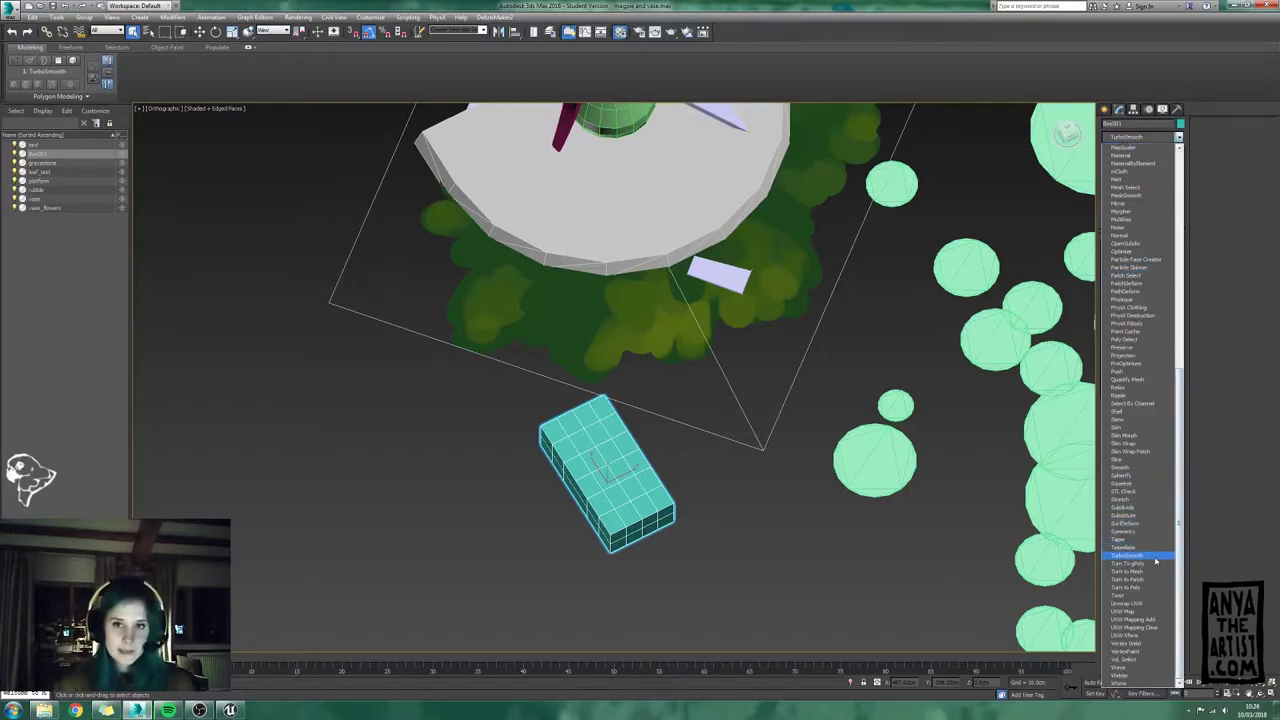
{"action": "left_click", "coordinate": [1128, 555]}
{"action": "middle_click_drag", "start_coordinate": [715, 500], "coordinate": [753, 468], "text": "alt"}
{"action": "key", "text": "ctrl+z"}
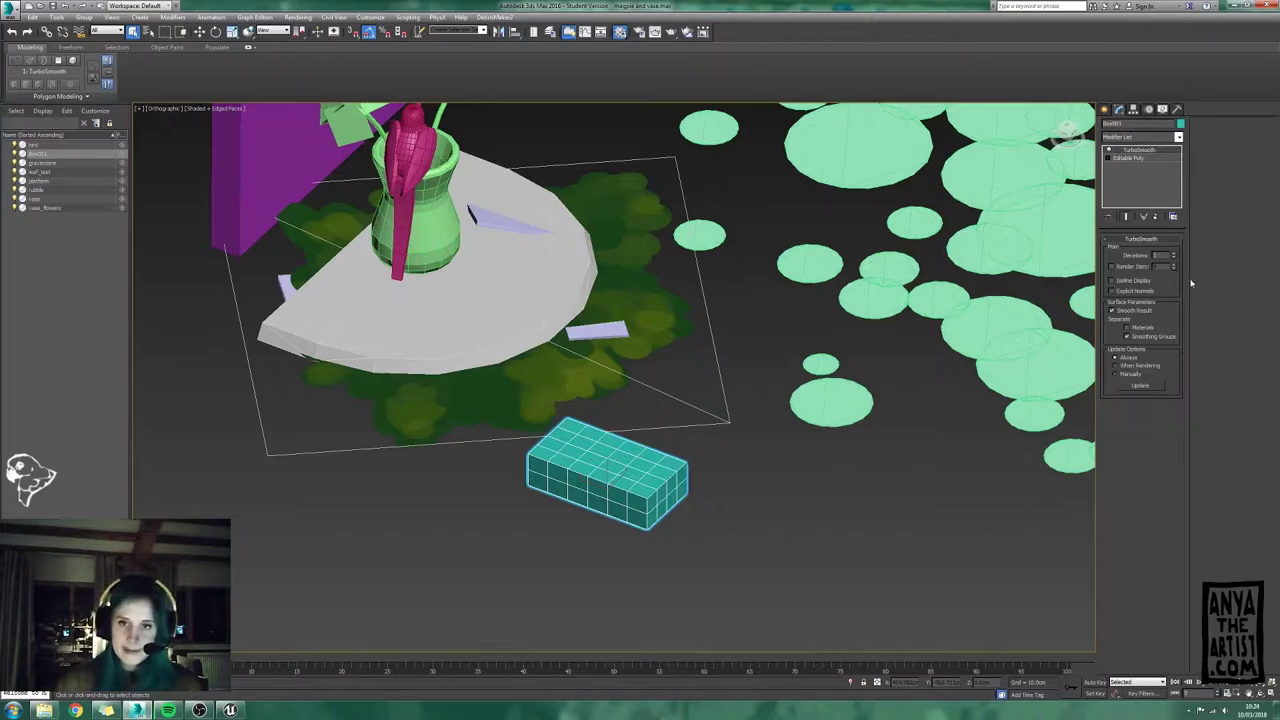
Step: Add a second TurboSmooth modifier to round the box's edges, and collapse the stack to Editable Mesh
{"action": "left_click", "coordinate": [1130, 140]}
{"action": "left_click", "coordinate": [1128, 555]}
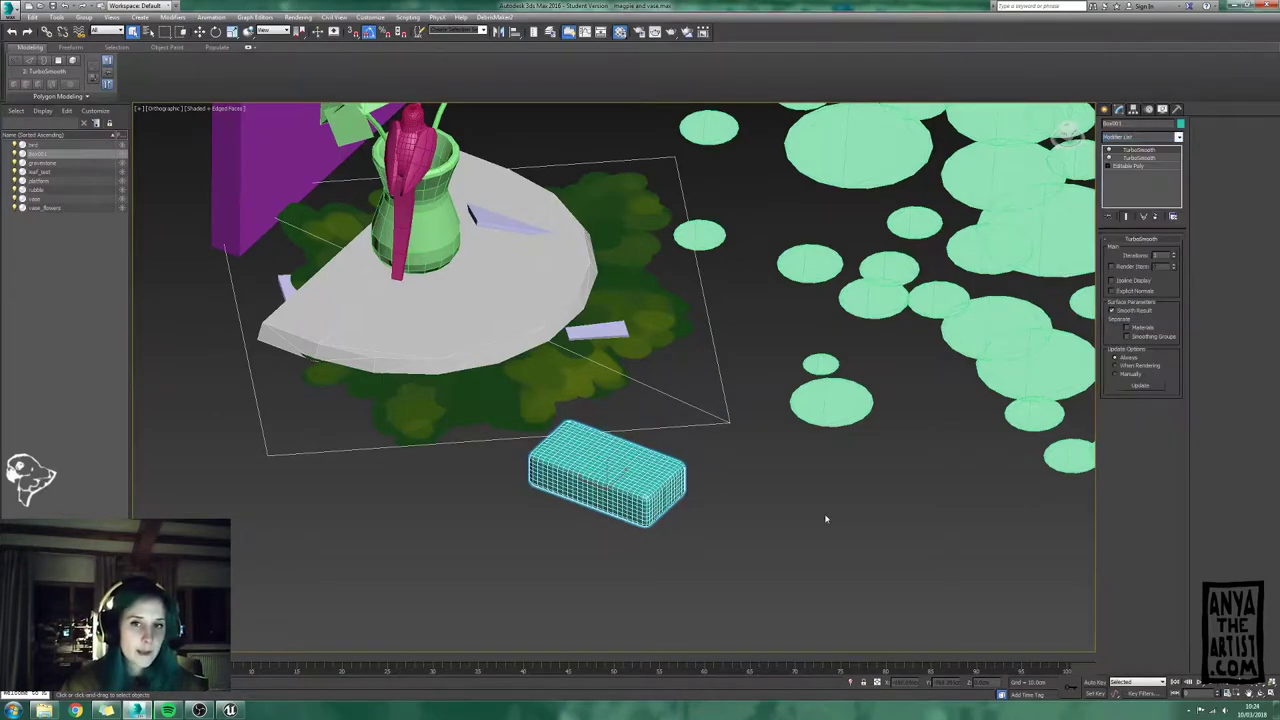
{"action": "middle_click_drag", "start_coordinate": [798, 509], "coordinate": [740, 511], "text": "alt"}
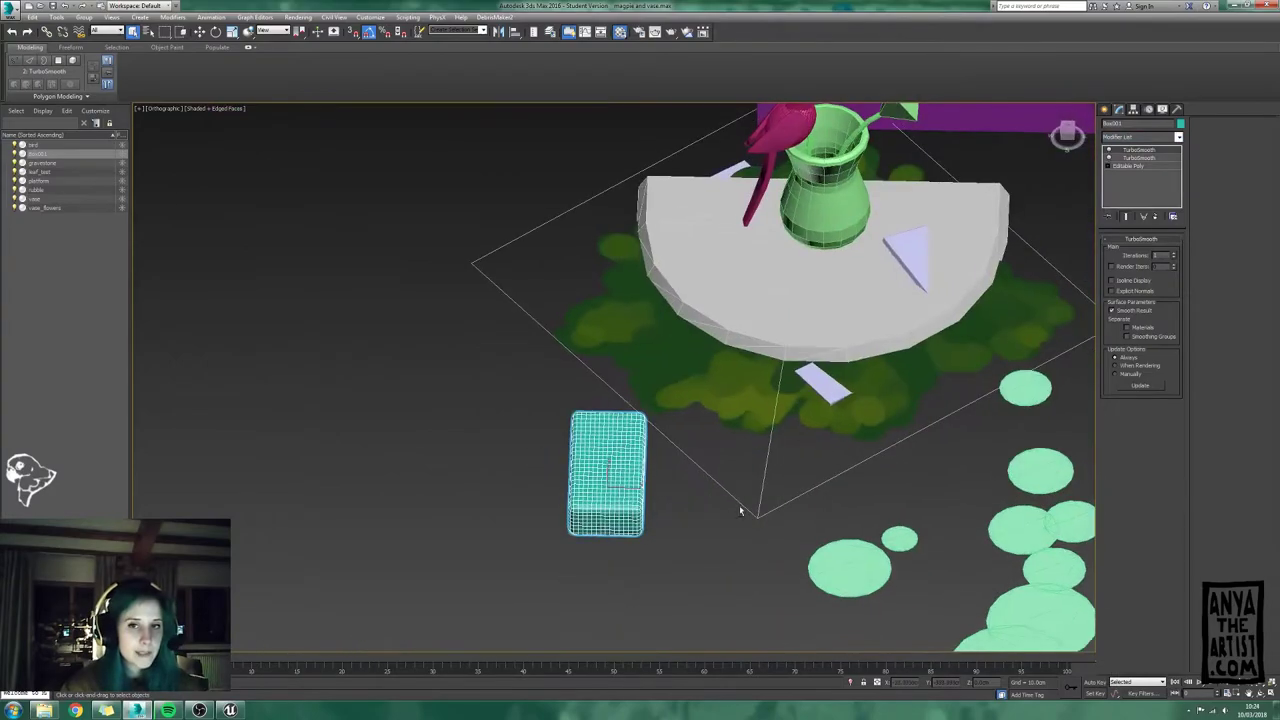
{"action": "right_click", "coordinate": [1130, 153]}
{"action": "left_click", "coordinate": [1157, 252]}
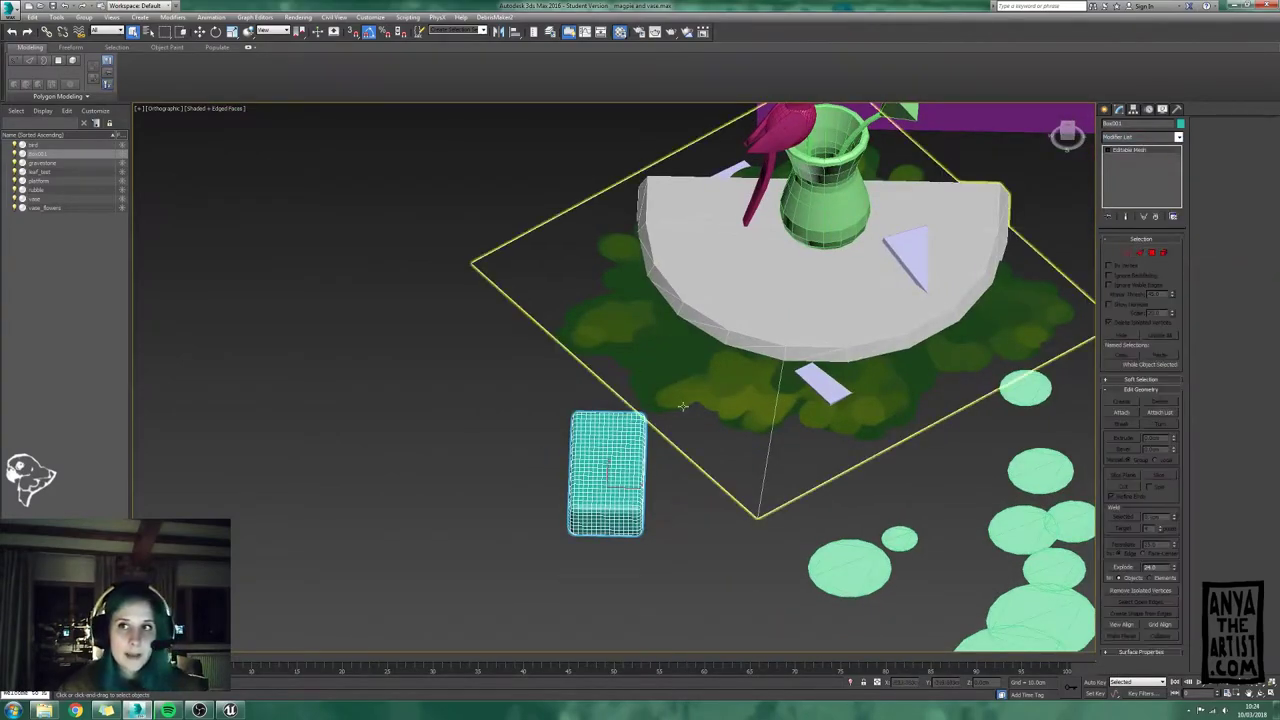
Step: Move the rounded stone block onto the grass at the platform's curved front edge
{"action": "middle_click_drag", "start_coordinate": [806, 250], "coordinate": [585, 410], "text": "alt"}
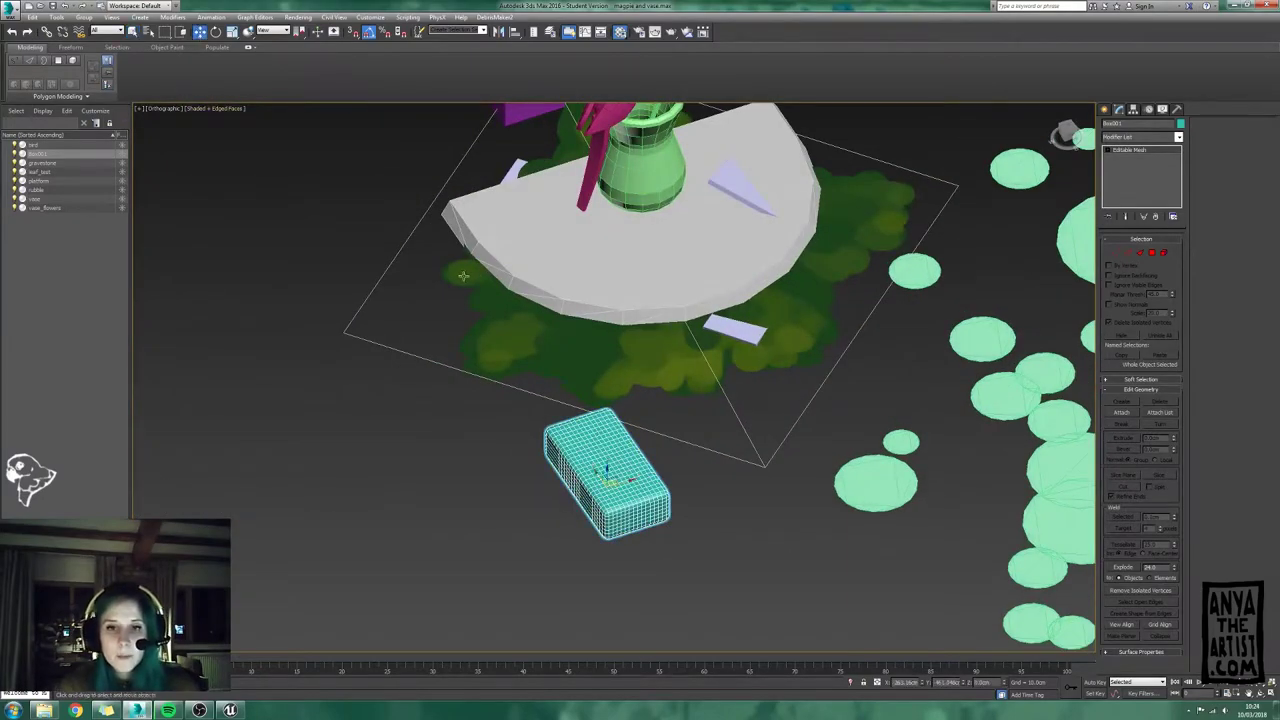
{"action": "middle_click_drag", "start_coordinate": [463, 275], "coordinate": [463, 250], "text": "alt"}
{"action": "left_click_drag", "start_coordinate": [612, 457], "coordinate": [617, 292]}
{"action": "middle_click_drag", "start_coordinate": [617, 292], "coordinate": [614, 182], "text": "alt"}
{"action": "left_click_drag", "start_coordinate": [613, 304], "coordinate": [615, 340]}
Step: Make two copies of the stone block and place them on either side of it along the platform's curved edge
{"action": "mouse_move", "coordinate": [615, 340]}
{"action": "middle_mouse_down", "text": "alt"}
{"action": "mouse_move", "coordinate": [575, 375]}
{"action": "mouse_move", "coordinate": [533, 344]}
{"action": "mouse_move", "coordinate": [614, 342]}
{"action": "mouse_move", "coordinate": [618, 370]}
{"action": "mouse_move", "coordinate": [614, 340]}
{"action": "mouse_move", "coordinate": [621, 352]}
{"action": "middle_mouse_up", "text": "alt"}
{"action": "left_click_drag", "start_coordinate": [621, 352], "coordinate": [545, 316], "text": "shift"}
{"action": "left_click", "coordinate": [643, 399]}
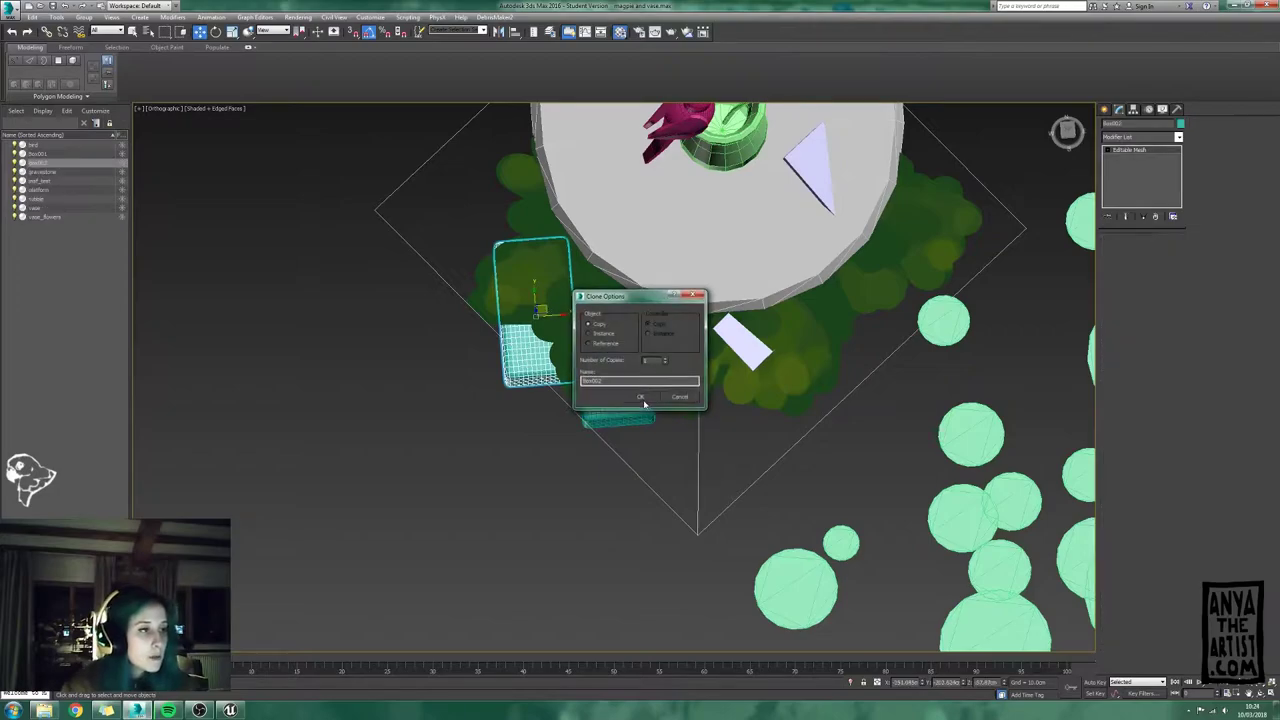
{"action": "mouse_move", "coordinate": [616, 343]}
{"action": "middle_mouse_down", "text": "alt"}
{"action": "mouse_move", "coordinate": [600, 337]}
{"action": "mouse_move", "coordinate": [655, 268]}
{"action": "mouse_move", "coordinate": [605, 370]}
{"action": "middle_mouse_up", "text": "alt"}
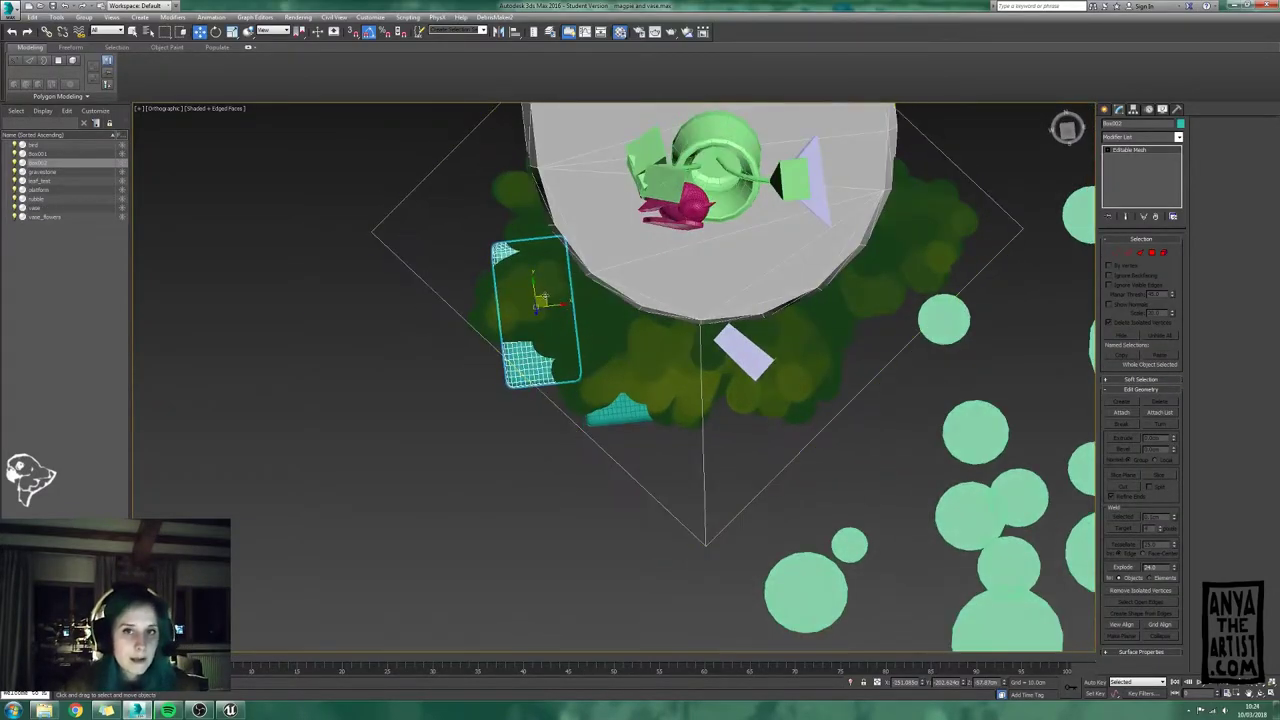
{"action": "mouse_move", "coordinate": [538, 302]}
{"action": "left_mouse_down", "text": "shift"}
{"action": "mouse_move", "coordinate": [745, 348]}
{"action": "mouse_move", "coordinate": [831, 320]}
{"action": "left_mouse_up", "text": "shift"}
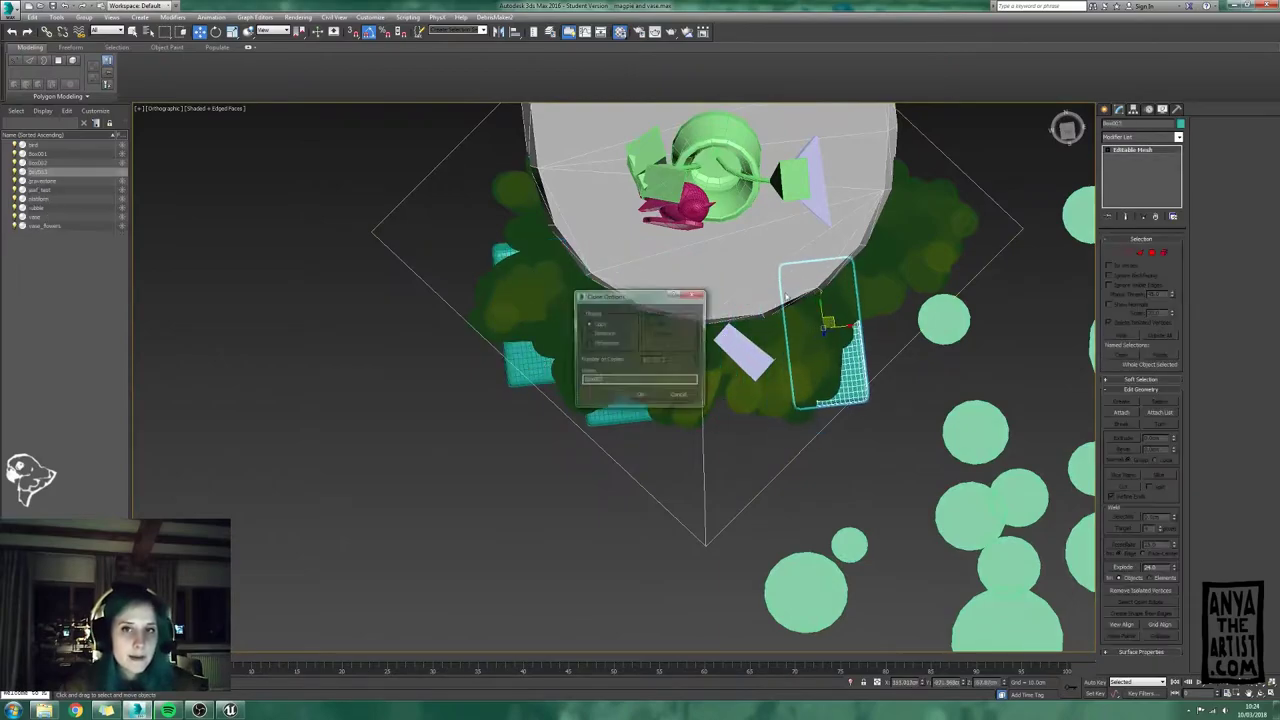
{"action": "left_click", "coordinate": [641, 398]}
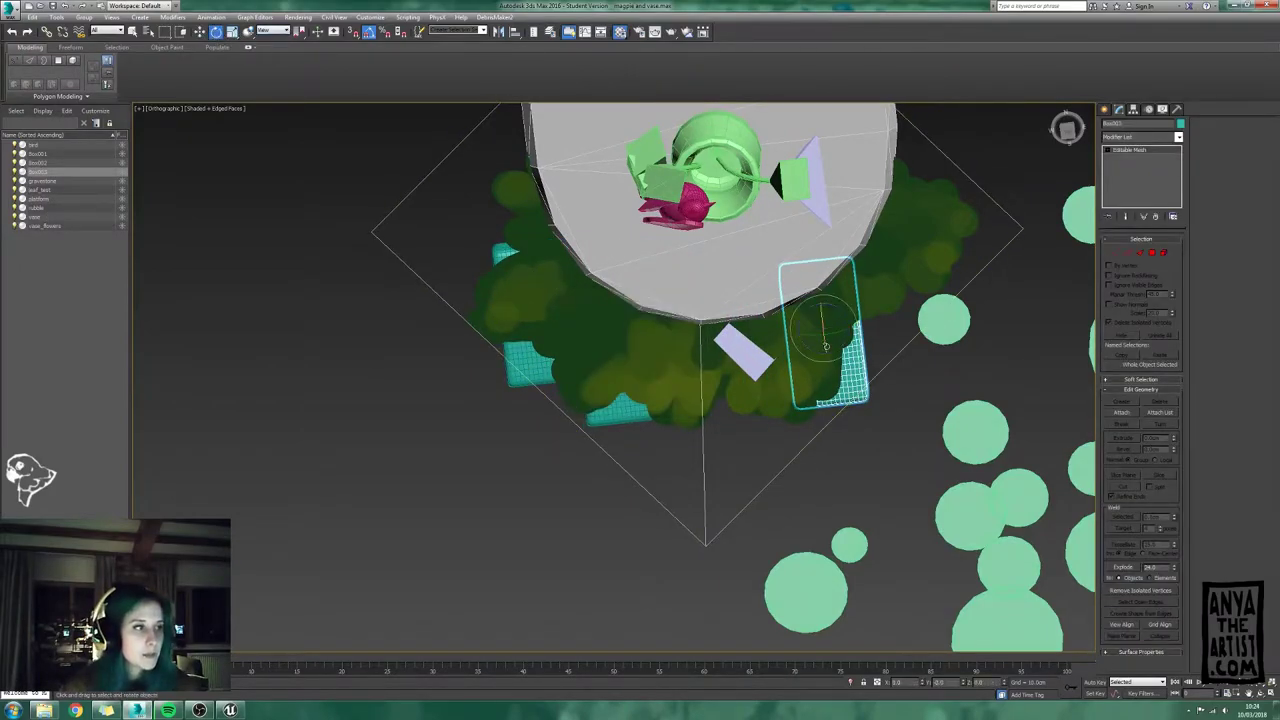
Step: Copy the last stone block further along the platform's curved edge and rotate and nudge it to sit beside its neighbour
{"action": "middle_click_drag", "start_coordinate": [837, 350], "coordinate": [780, 360], "text": "alt"}
{"action": "left_click", "coordinate": [201, 33]}
{"action": "left_click_drag", "start_coordinate": [832, 330], "coordinate": [866, 252], "text": "shift"}
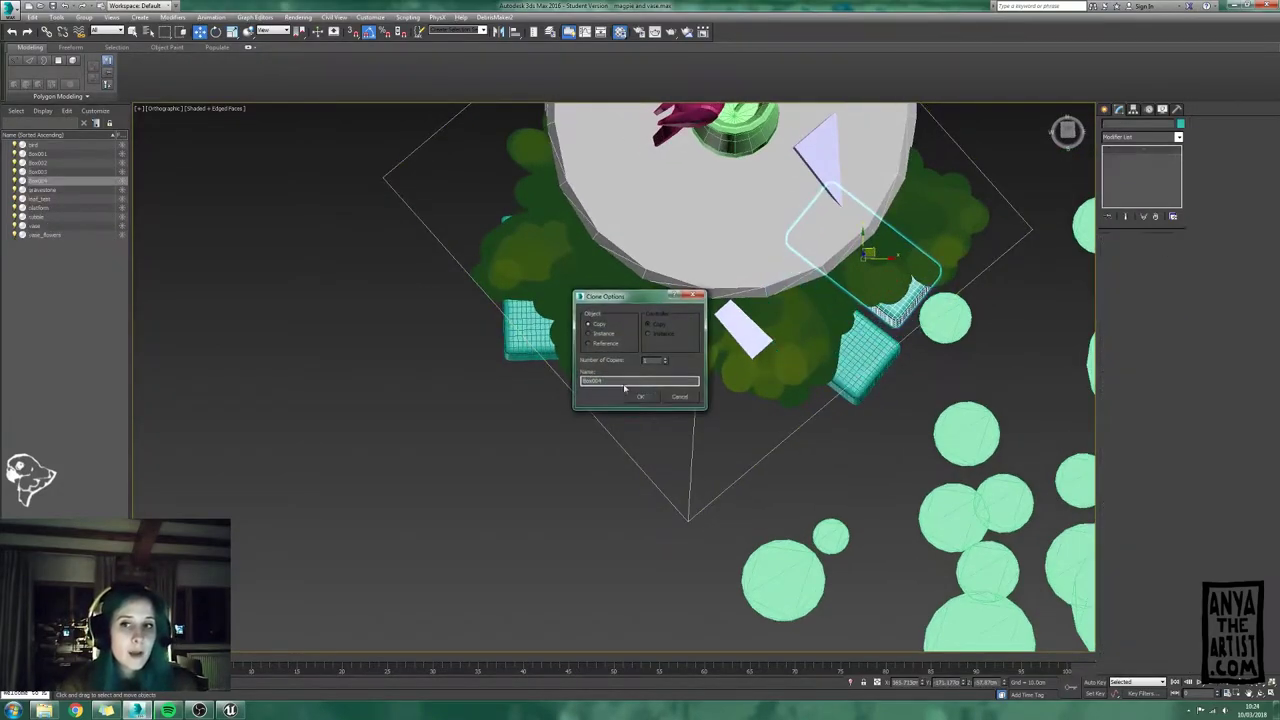
{"action": "left_click", "coordinate": [640, 397]}
{"action": "left_click", "coordinate": [216, 33]}
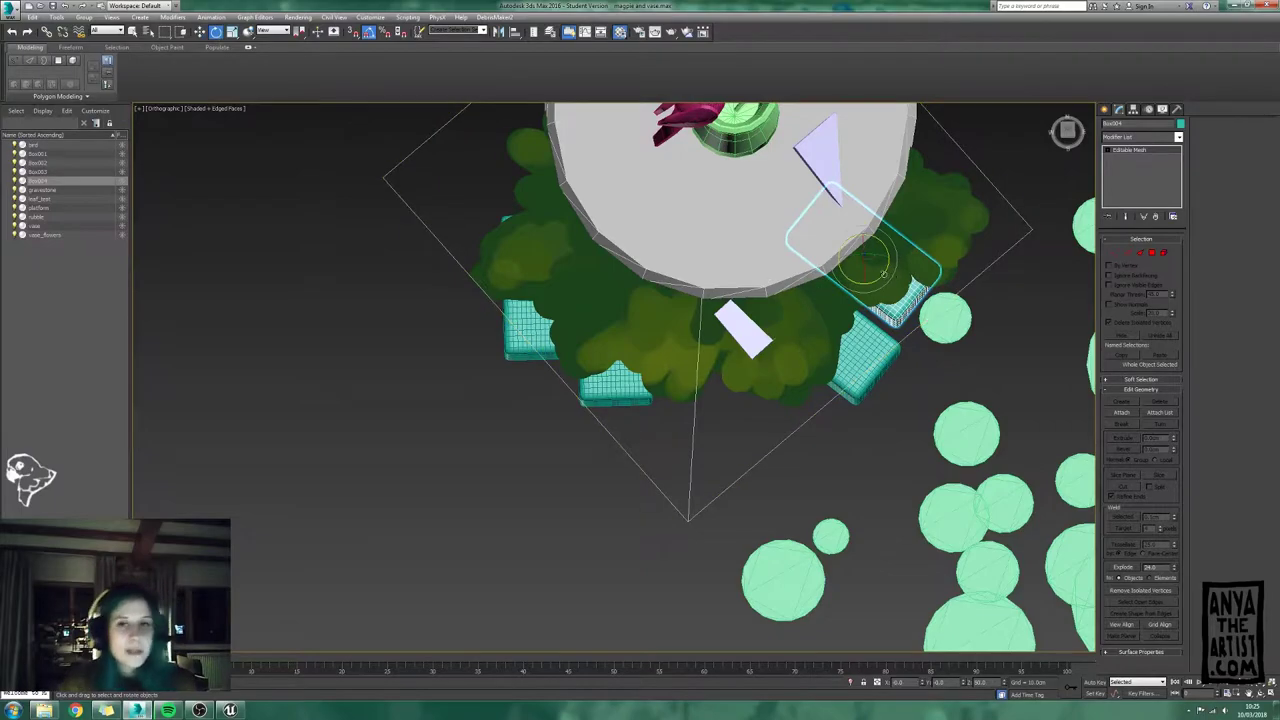
{"action": "left_click_drag", "start_coordinate": [884, 273], "coordinate": [874, 280]}
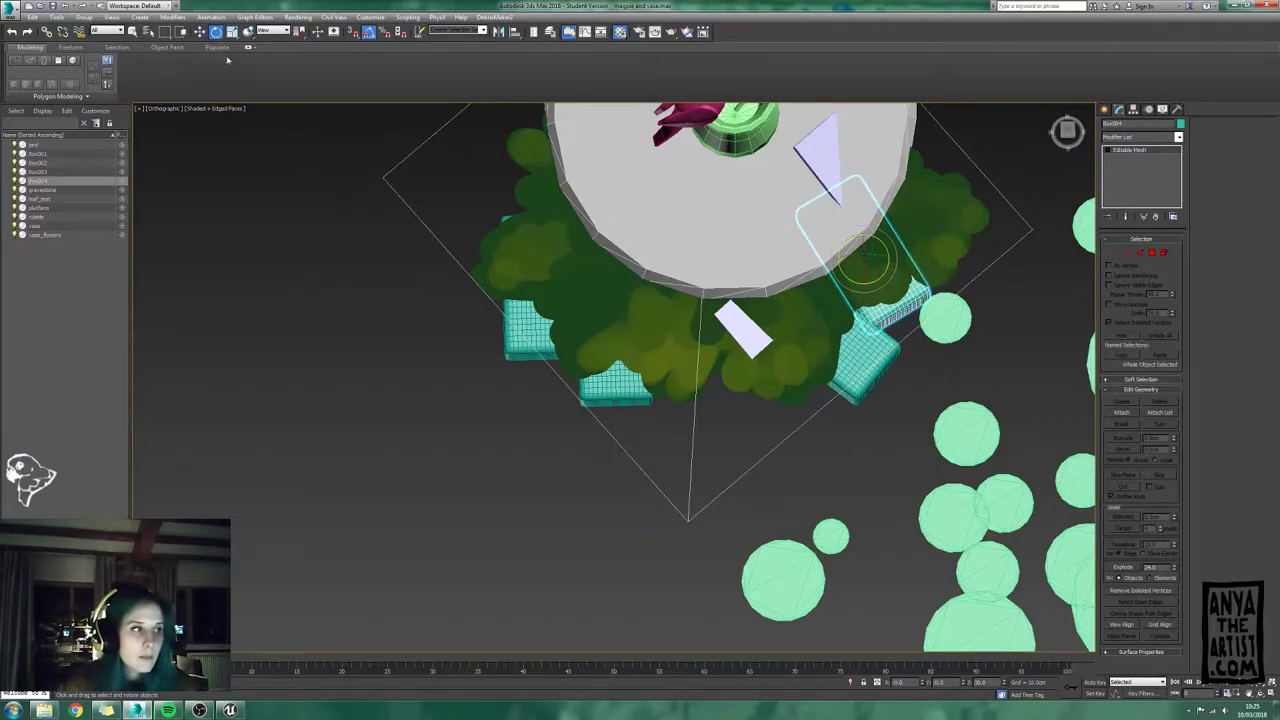
{"action": "left_click", "coordinate": [202, 32]}
{"action": "left_click_drag", "start_coordinate": [873, 244], "coordinate": [882, 246]}
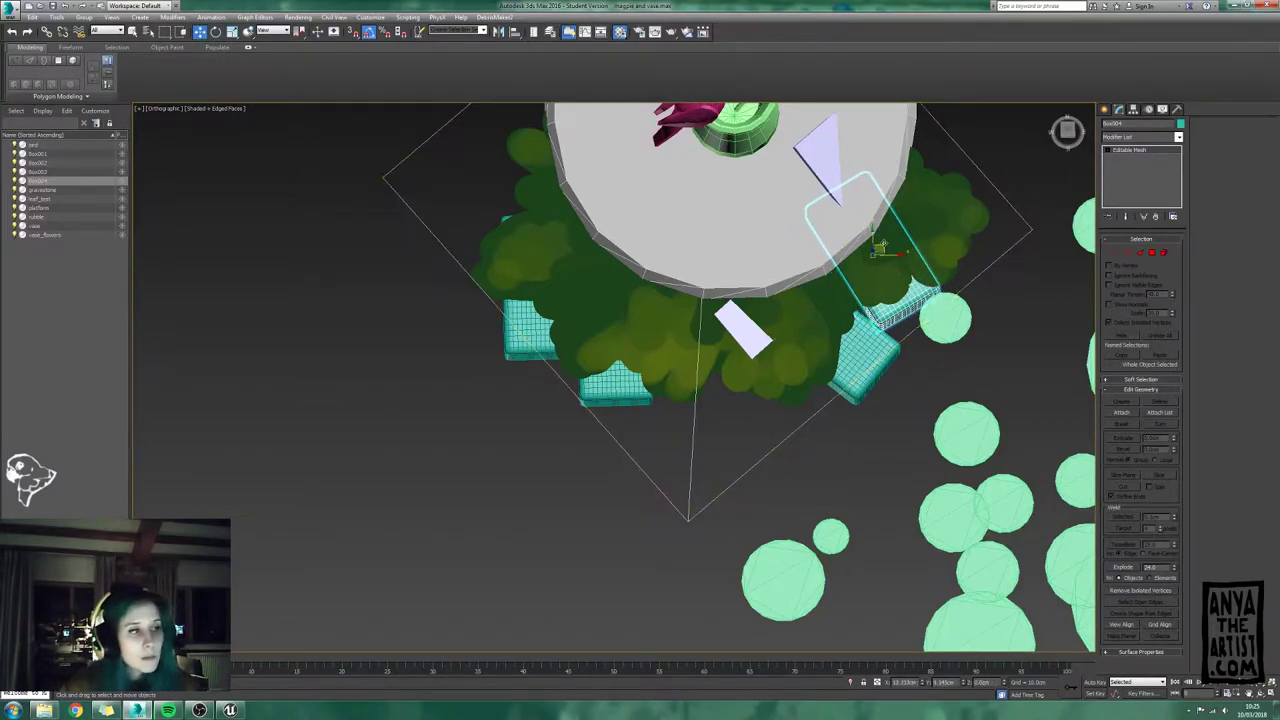
{"action": "mouse_move", "coordinate": [883, 244]}
{"action": "middle_mouse_down", "text": "alt"}
{"action": "mouse_move", "coordinate": [880, 256]}
{"action": "mouse_move", "coordinate": [851, 135]}
{"action": "mouse_move", "coordinate": [872, 142]}
{"action": "mouse_move", "coordinate": [887, 244]}
{"action": "middle_mouse_up", "text": "alt"}
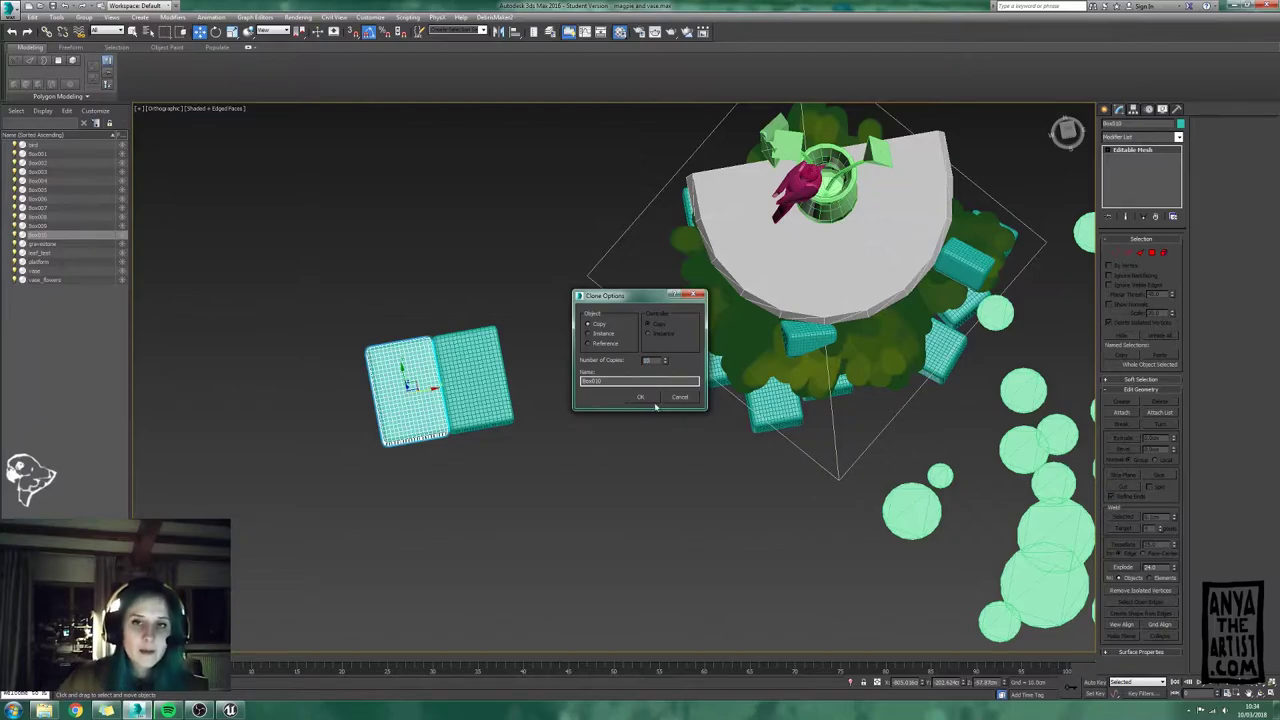
Step: Try copying the separate stone block standing apart from the platform side by side, and undo the copies
{"action": "left_click", "coordinate": [641, 397]}
{"action": "left_click", "coordinate": [486, 357]}
{"action": "mouse_move", "coordinate": [486, 357]}
{"action": "middle_mouse_down", "text": "alt"}
{"action": "mouse_move", "coordinate": [506, 331]}
{"action": "mouse_move", "coordinate": [500, 314]}
{"action": "mouse_move", "coordinate": [489, 349]}
{"action": "mouse_move", "coordinate": [515, 394]}
{"action": "middle_mouse_up", "text": "alt"}
{"action": "key", "text": "ctrl+z"}
{"action": "left_click_drag", "start_coordinate": [509, 367], "coordinate": [441, 380], "text": "shift"}
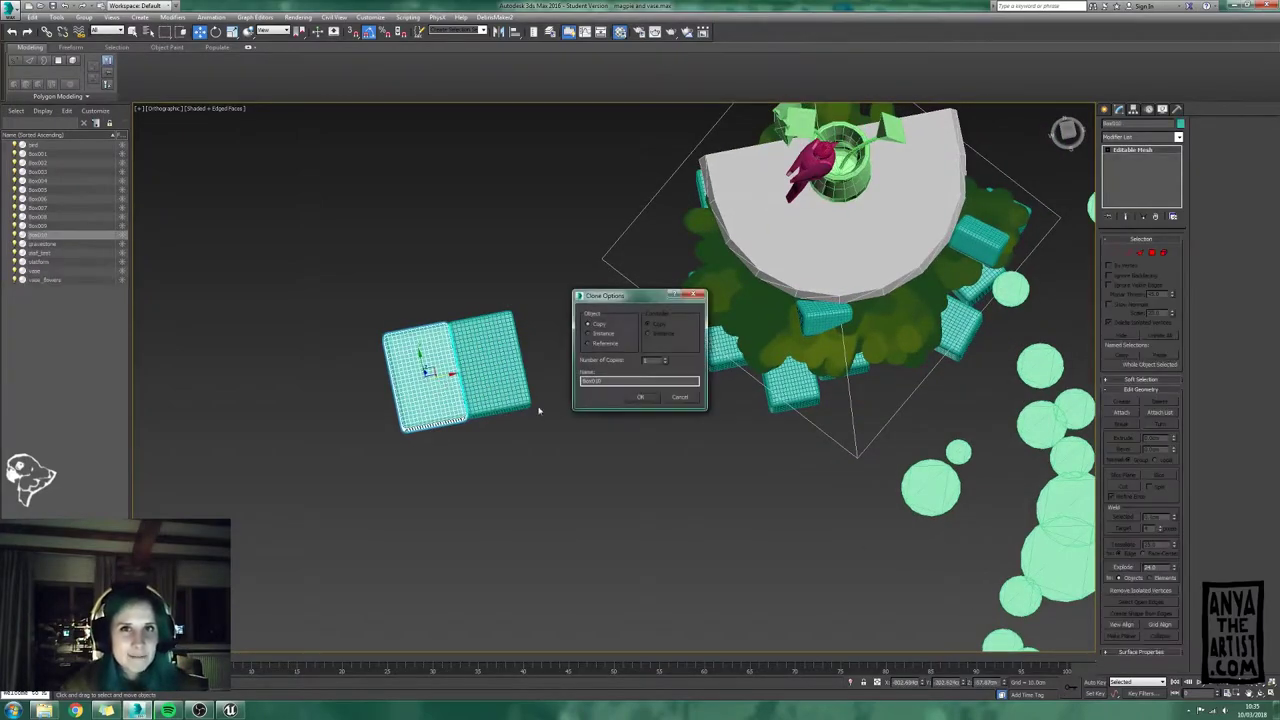
{"action": "left_click", "coordinate": [641, 397]}
{"action": "scroll", "coordinate": [453, 395], "scroll_direction": "up", "scroll_amount": 6}
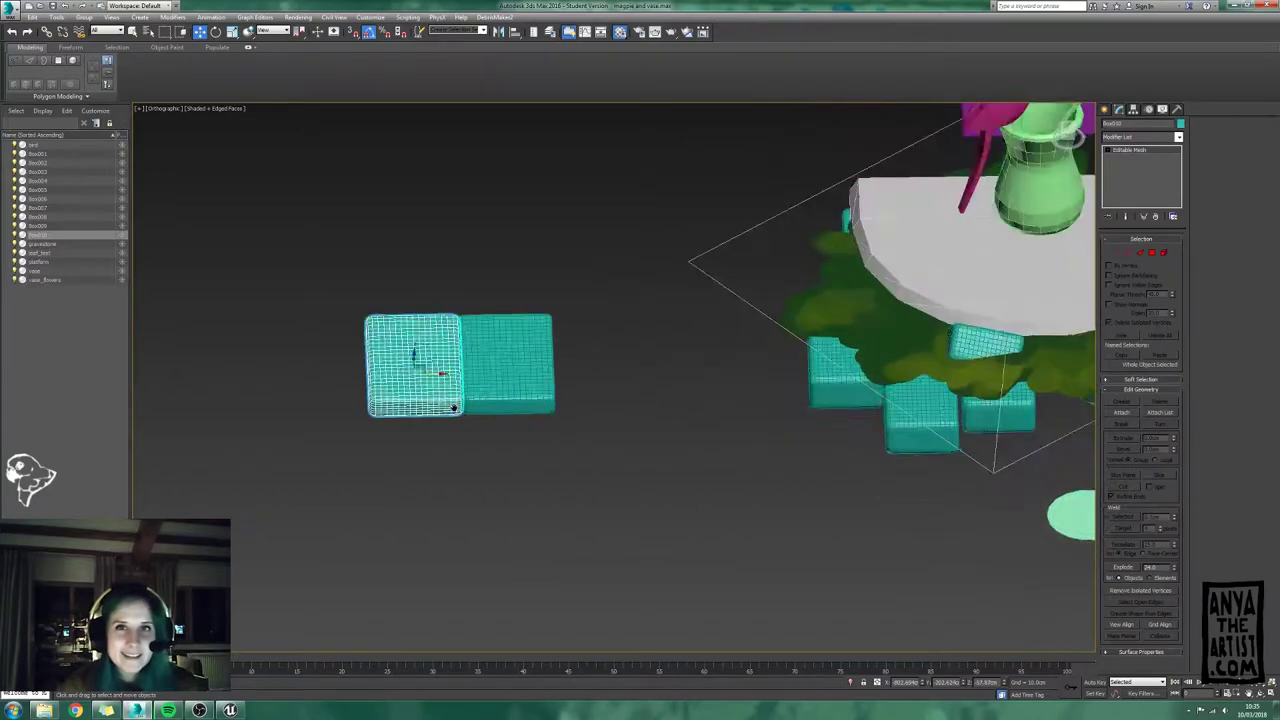
{"action": "key", "text": "ctrl+z"}
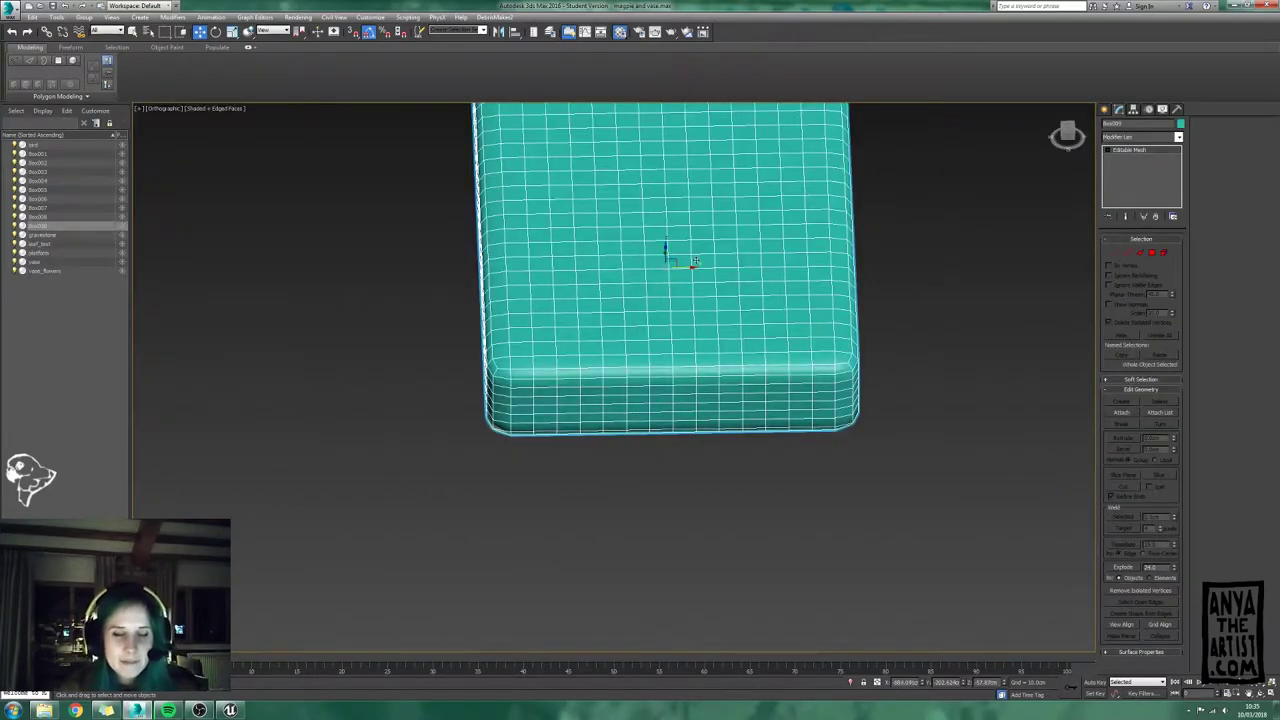
Step: Make 10 copies of the separate stone block in a straight row, each butted against the one before
{"action": "mouse_move", "coordinate": [687, 268]}
{"action": "left_mouse_down", "text": "shift"}
{"action": "mouse_move", "coordinate": [286, 263]}
{"action": "mouse_move", "coordinate": [322, 267]}
{"action": "left_mouse_up", "text": "shift"}
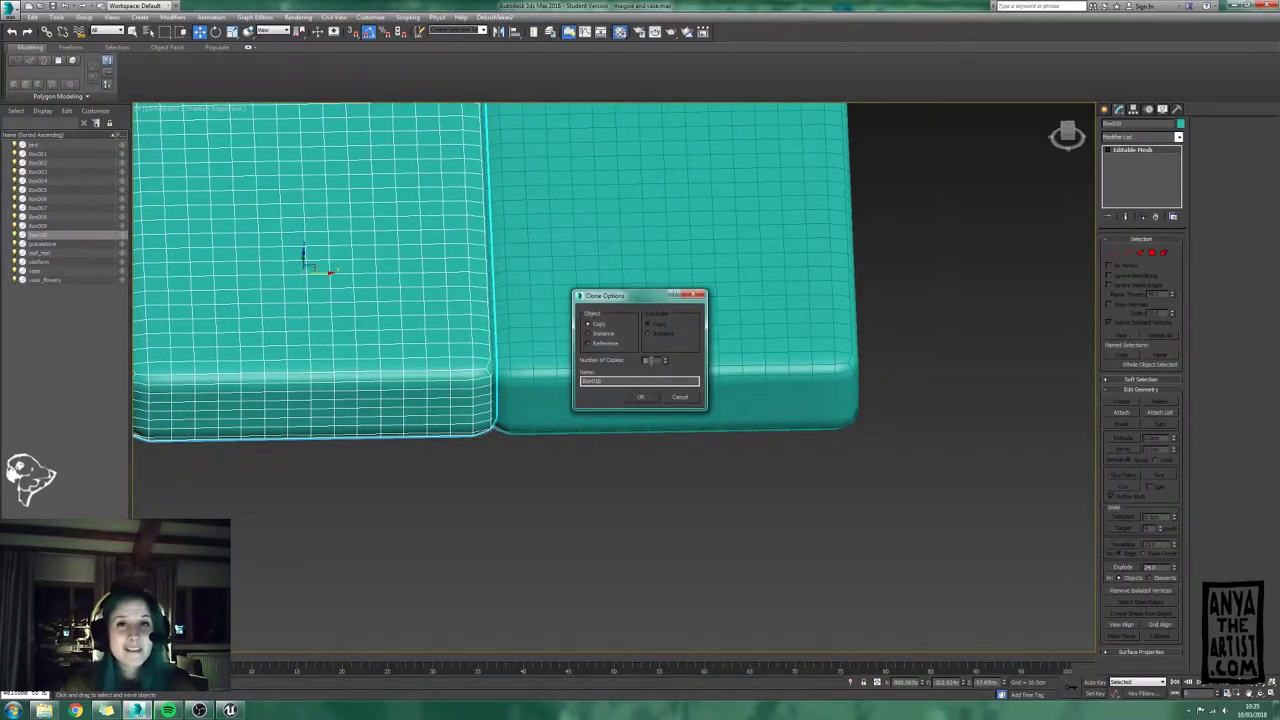
{"action": "left_click", "coordinate": [640, 394]}
{"action": "scroll", "coordinate": [620, 370], "scroll_direction": "down", "scroll_amount": 6}
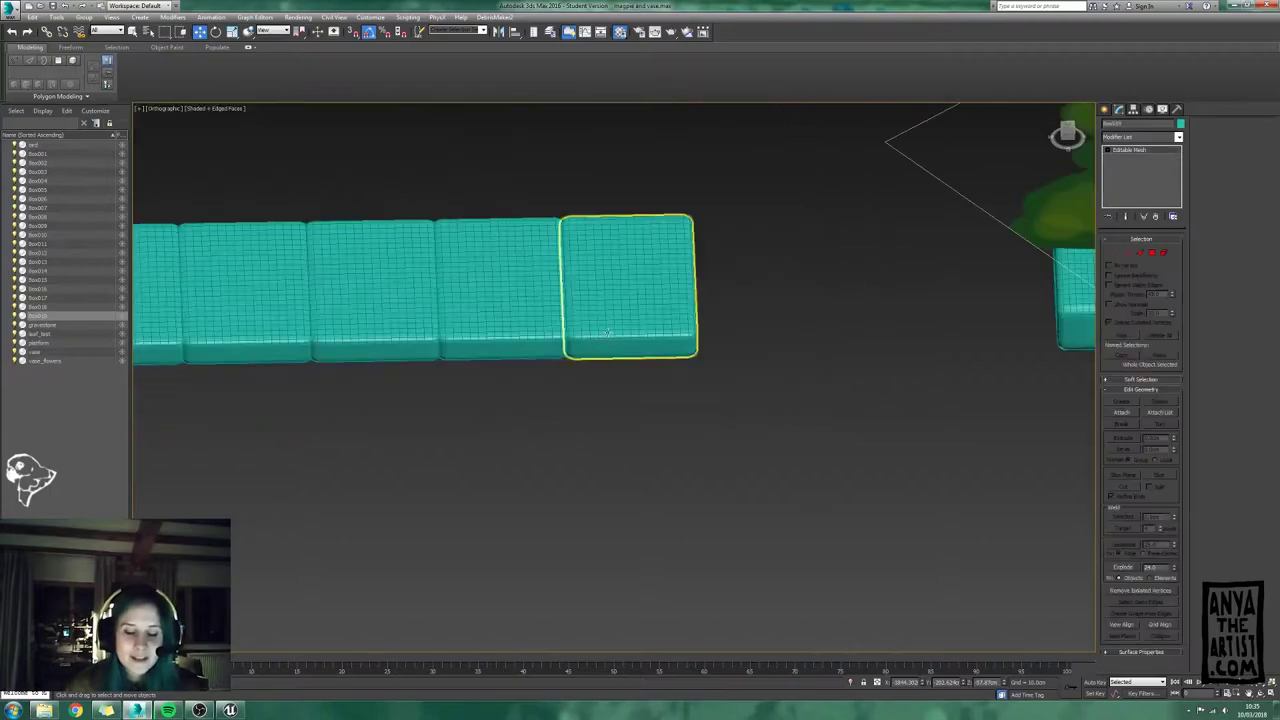
Step: Attach the ten copied blocks to the original end block so the row becomes a single mesh
{"action": "scroll", "coordinate": [605, 358], "scroll_direction": "up", "scroll_amount": 4}
{"action": "left_click", "coordinate": [605, 358]}
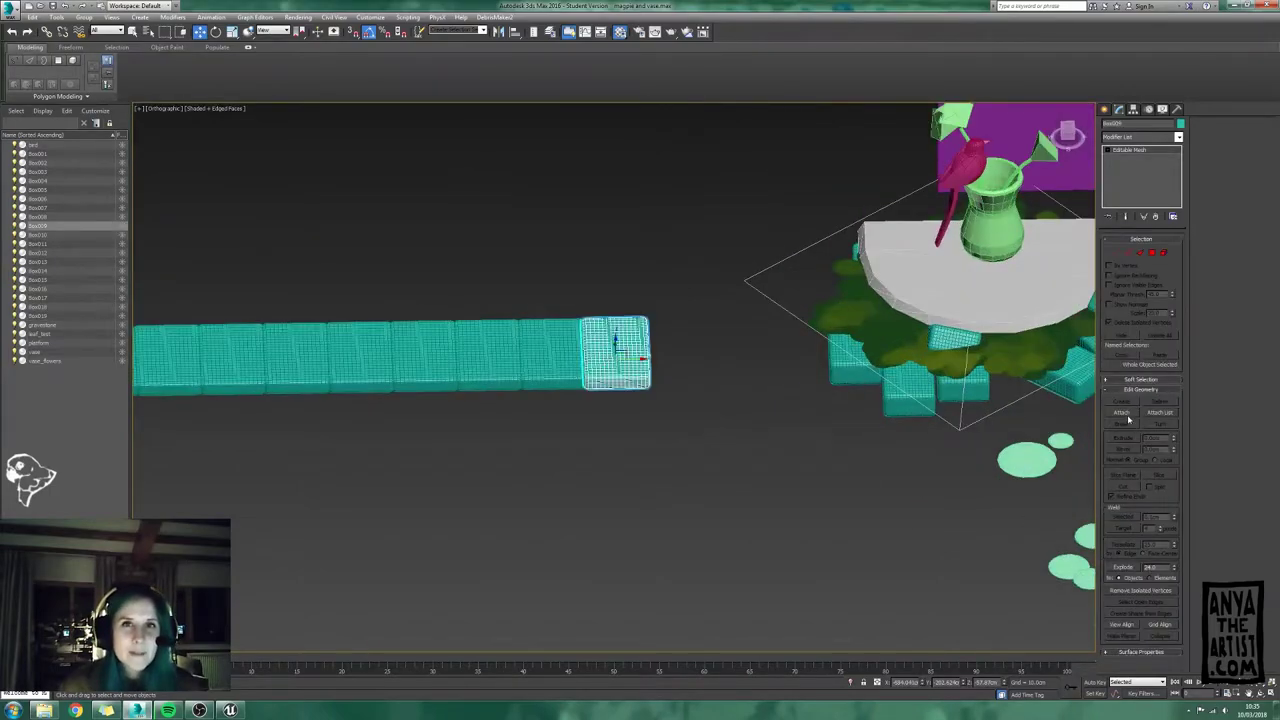
{"action": "left_click", "coordinate": [559, 352]}
{"action": "left_click", "coordinate": [490, 352]}
{"action": "left_click", "coordinate": [425, 351]}
{"action": "left_click", "coordinate": [361, 350]}
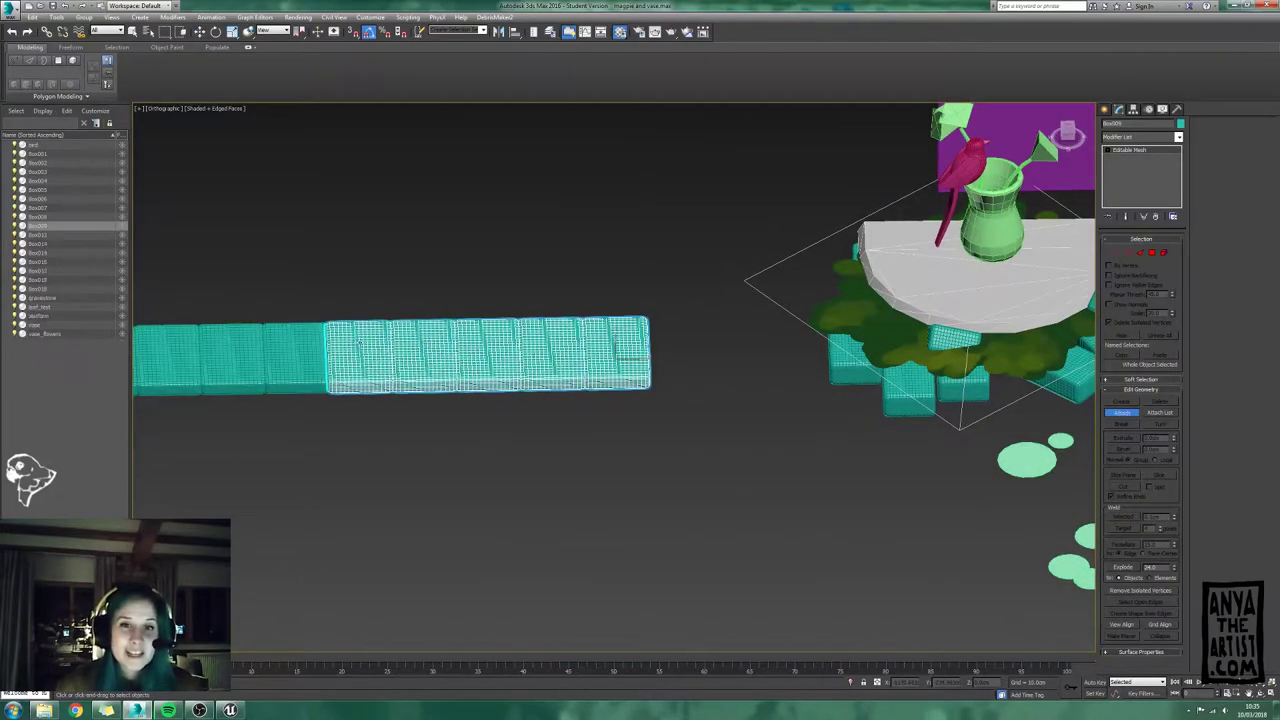
{"action": "left_click", "coordinate": [297, 350]}
{"action": "left_click", "coordinate": [236, 348]}
{"action": "middle_click_drag", "start_coordinate": [247, 344], "coordinate": [352, 332]}
{"action": "left_click", "coordinate": [281, 337]}
{"action": "scroll", "coordinate": [233, 343], "scroll_direction": "down", "scroll_amount": 3}
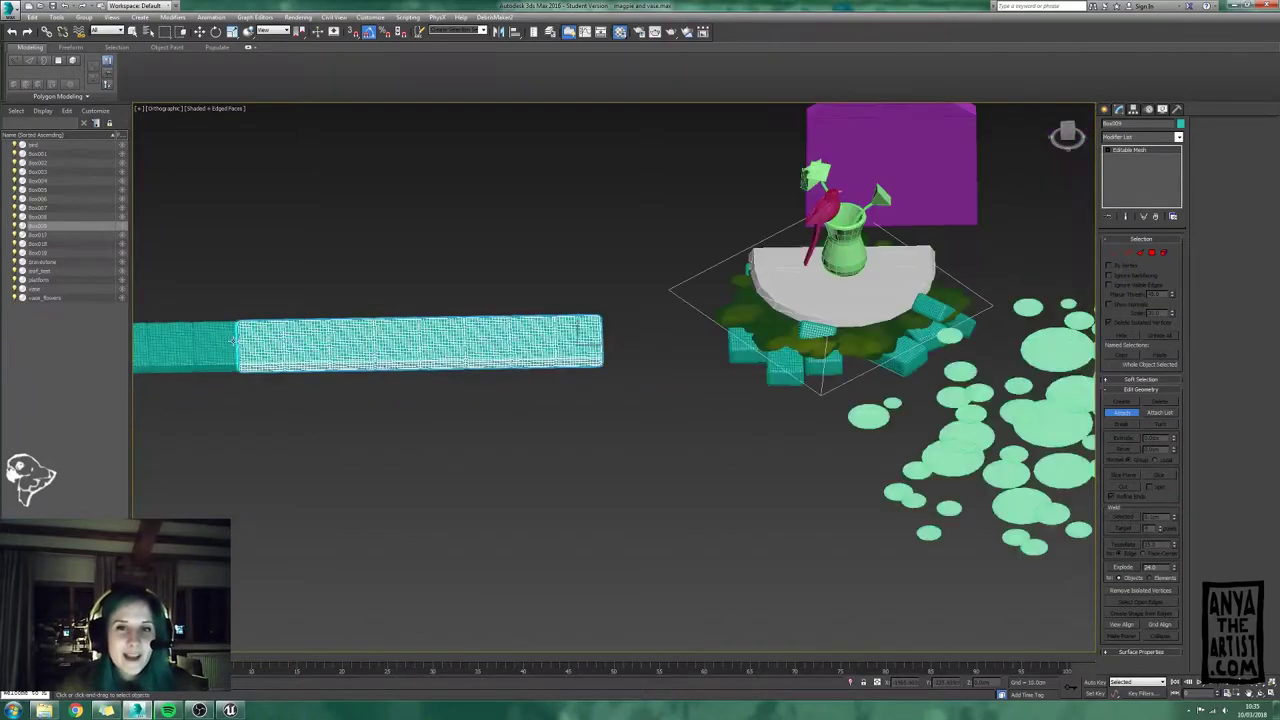
{"action": "left_click", "coordinate": [228, 346]}
{"action": "left_click", "coordinate": [174, 346]}
{"action": "middle_click_drag", "start_coordinate": [176, 346], "coordinate": [302, 338]}
{"action": "left_click", "coordinate": [252, 338]}
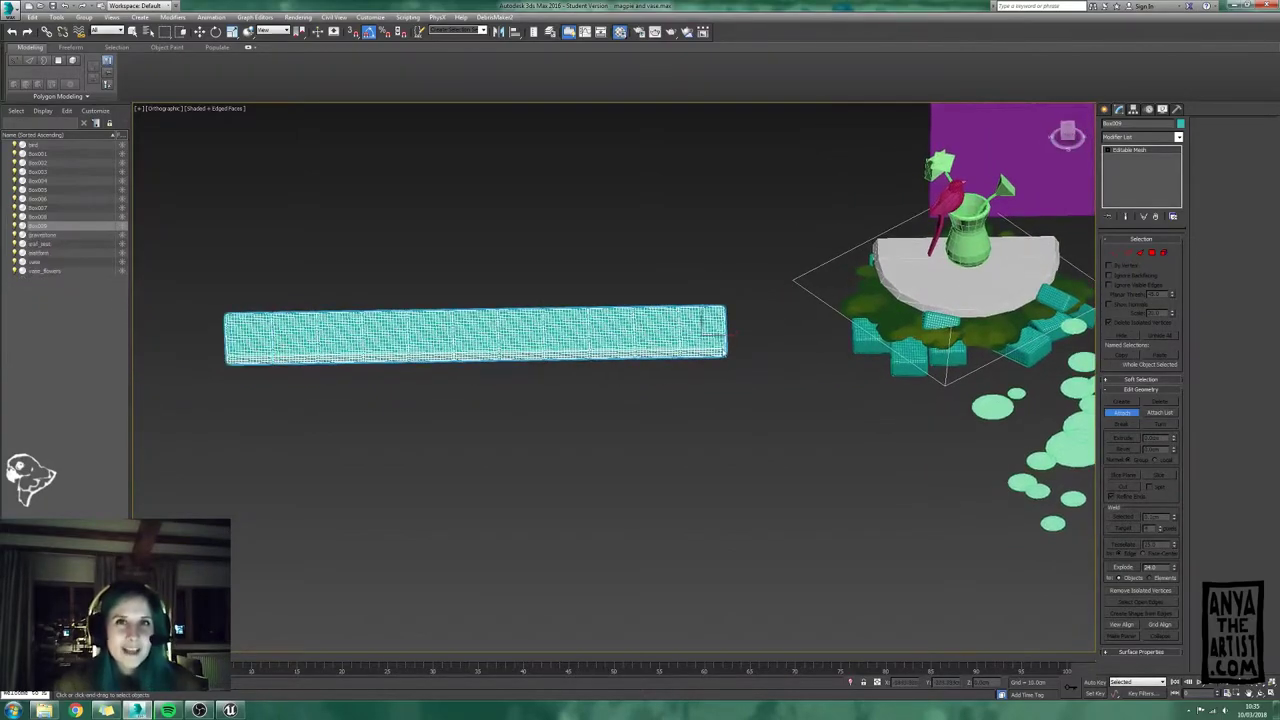
{"action": "left_click", "coordinate": [1122, 413]}
Step: Move the block row over to the platform, placing its pivot end at one end of the platform's straight edge
{"action": "middle_click_drag", "start_coordinate": [814, 413], "coordinate": [678, 443]}
{"action": "middle_click_drag", "start_coordinate": [636, 393], "coordinate": [600, 425], "text": "alt"}
{"action": "left_click_drag", "start_coordinate": [585, 415], "coordinate": [846, 403]}
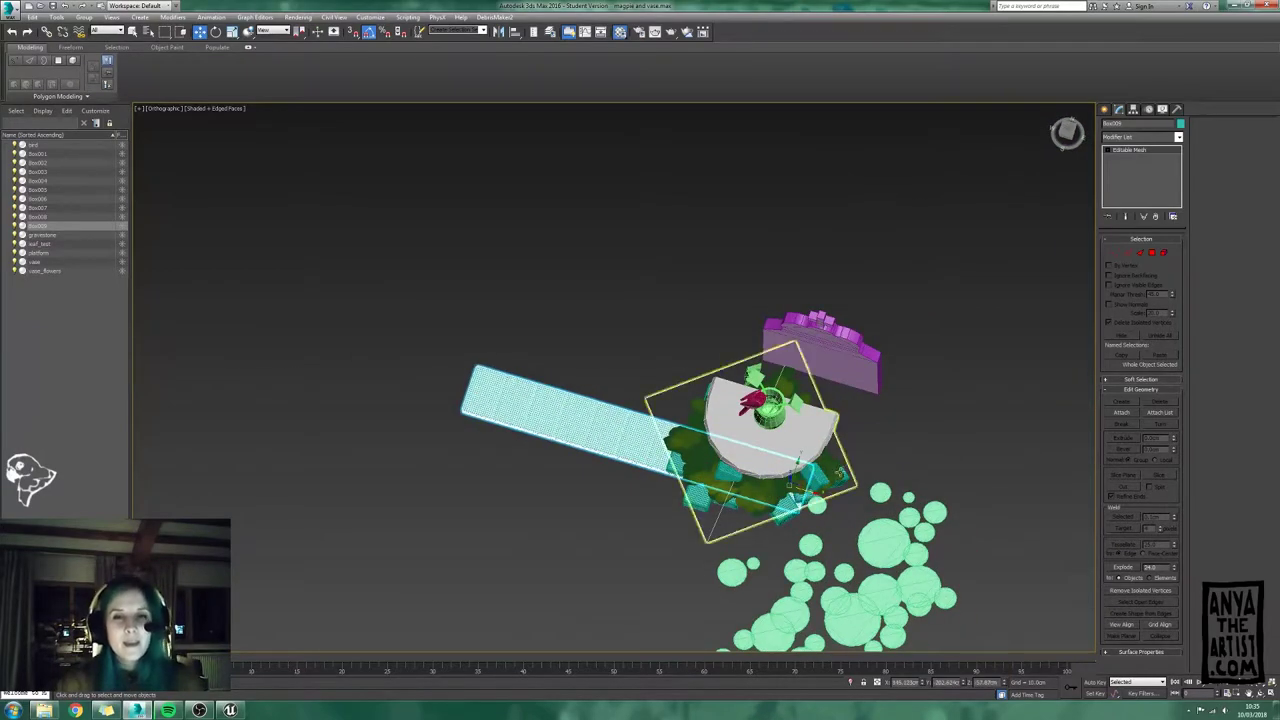
{"action": "middle_click_drag", "start_coordinate": [840, 473], "coordinate": [724, 532], "text": "alt"}
{"action": "left_click_drag", "start_coordinate": [709, 480], "coordinate": [781, 433]}
{"action": "middle_click_drag", "start_coordinate": [788, 455], "coordinate": [783, 457], "text": "alt"}
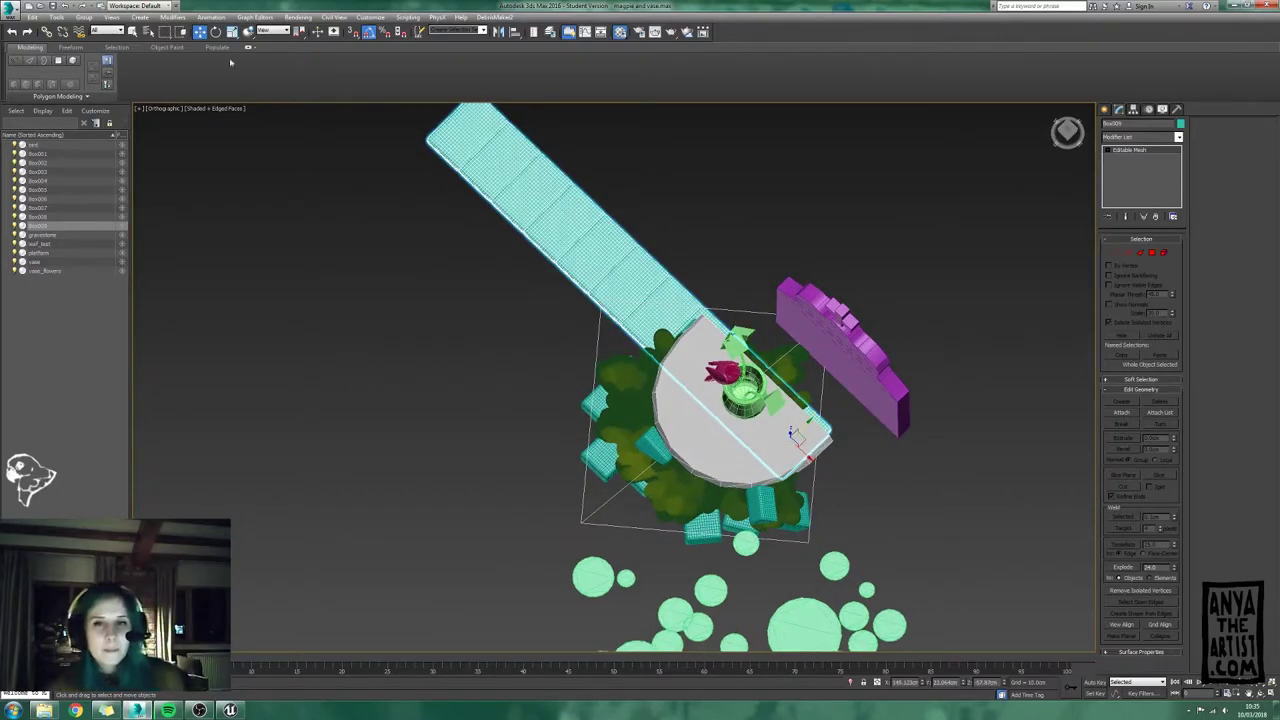
Step: Rotate the block row 90 degrees so it points away from the gravestone, and adjust its height to the platform's level
{"action": "key", "text": "e"}
{"action": "left_click_drag", "start_coordinate": [790, 463], "coordinate": [832, 454]}
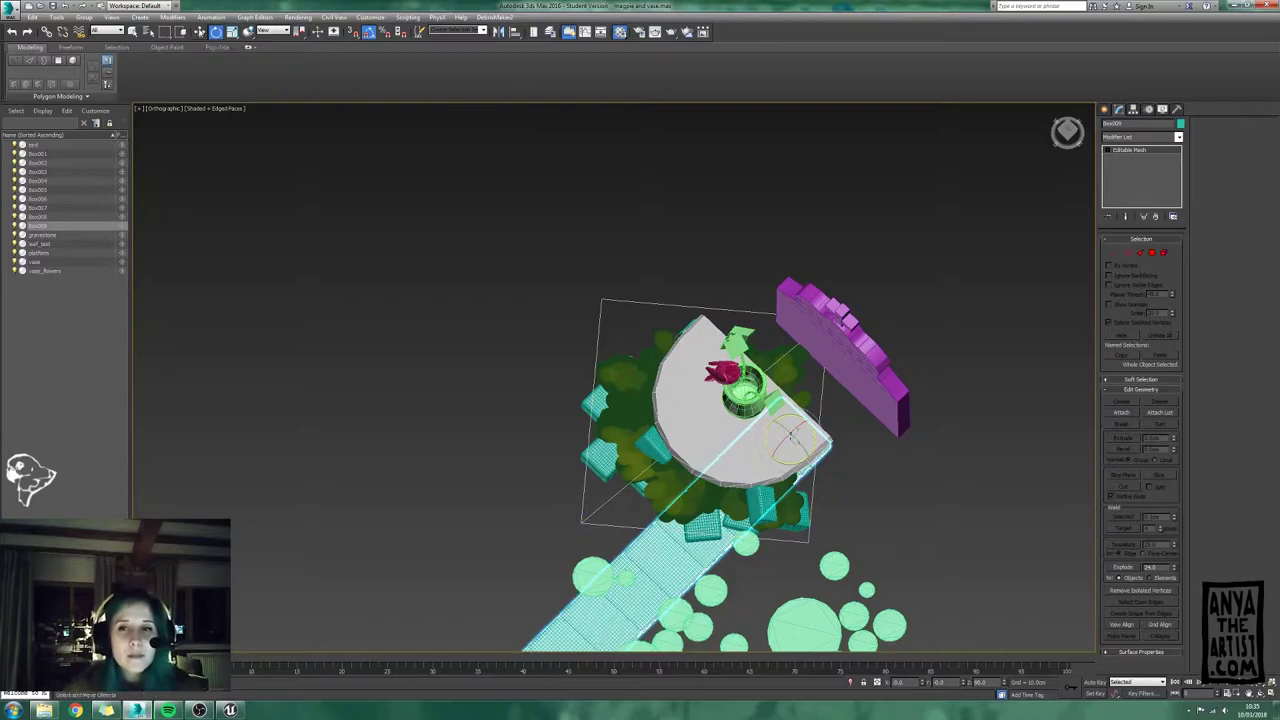
{"action": "key", "text": "w"}
{"action": "middle_click_drag", "start_coordinate": [832, 454], "coordinate": [755, 476], "text": "alt"}
{"action": "scroll", "coordinate": [748, 470], "scroll_direction": "up", "scroll_amount": 5}
{"action": "left_click_drag", "start_coordinate": [748, 450], "coordinate": [749, 456]}
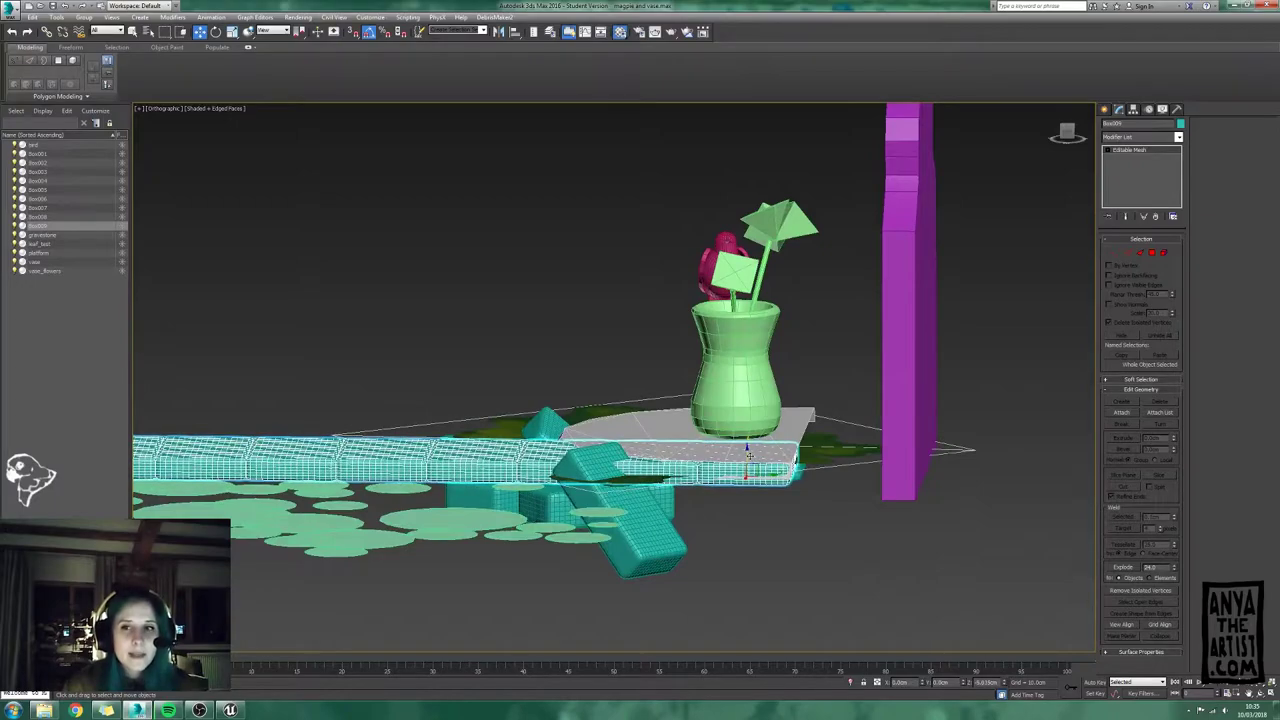
{"action": "middle_click_drag", "start_coordinate": [749, 456], "coordinate": [808, 497], "text": "alt"}
{"action": "scroll", "coordinate": [808, 497], "scroll_direction": "down", "scroll_amount": 4}
Step: Apply Reset XForm to the block row and collapse its modifier stack
{"action": "left_click", "coordinate": [1127, 139]}
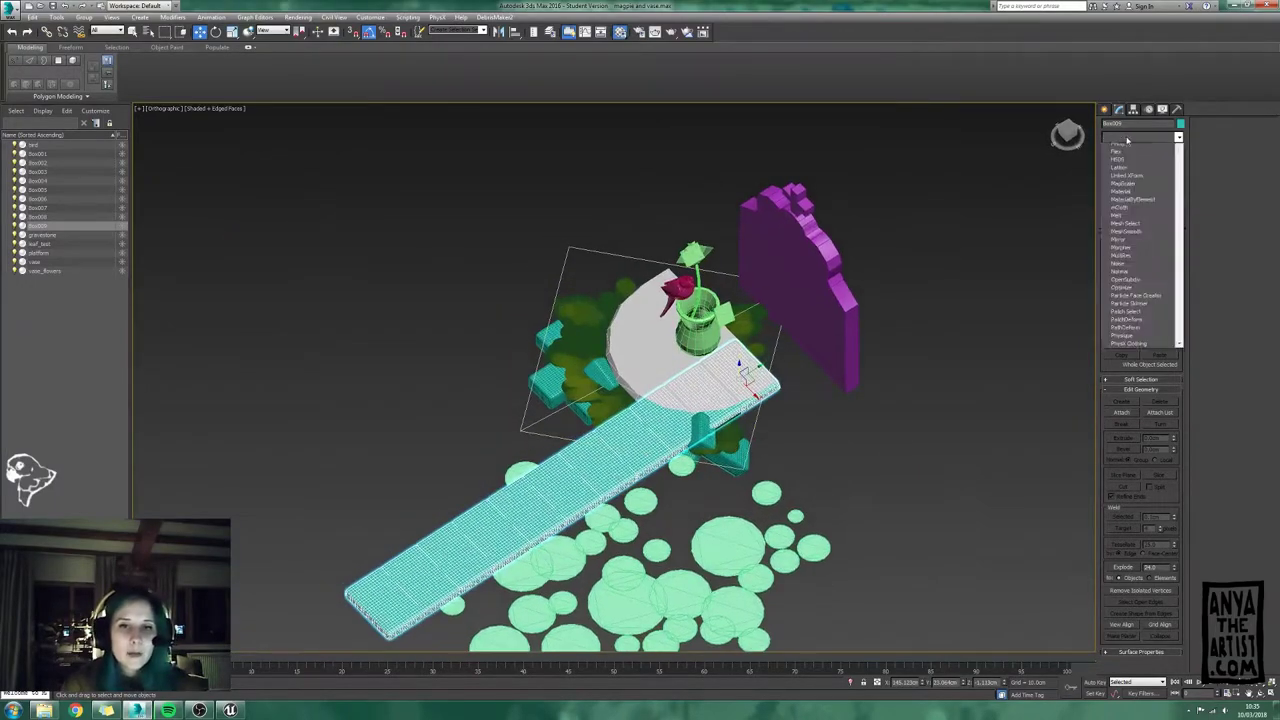
{"action": "left_click", "coordinate": [1177, 109]}
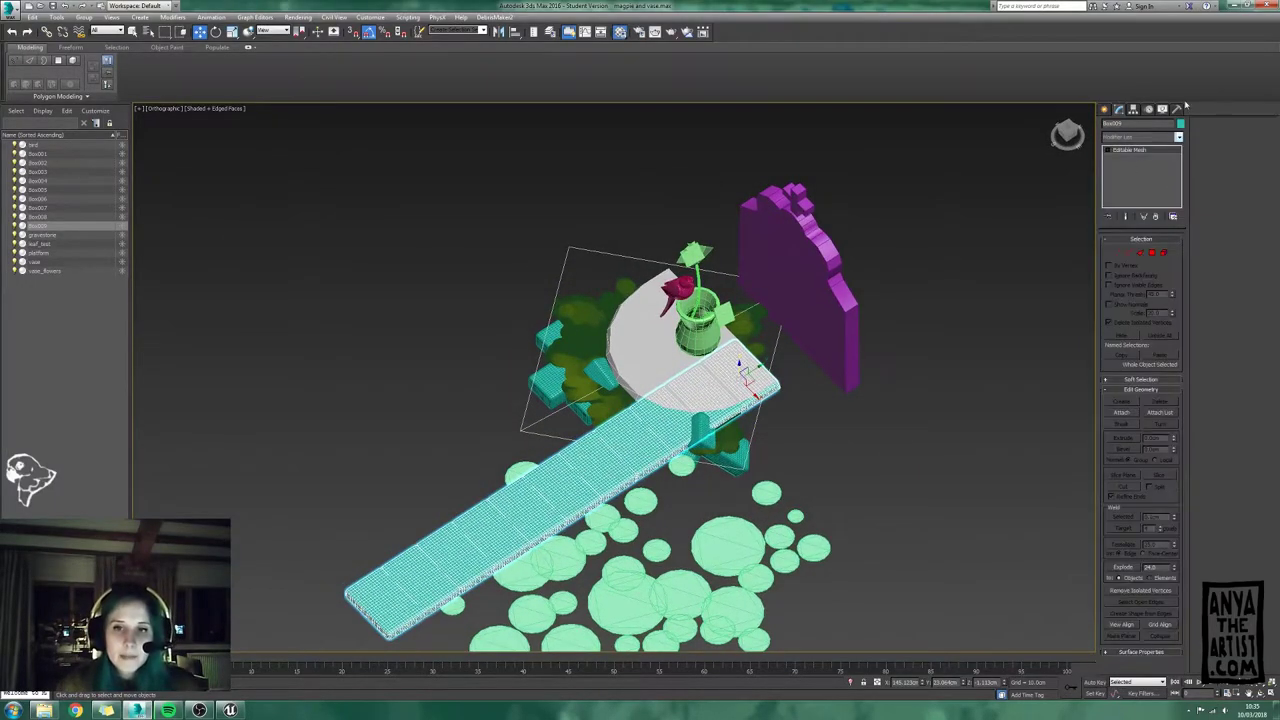
{"action": "left_click", "coordinate": [1177, 109]}
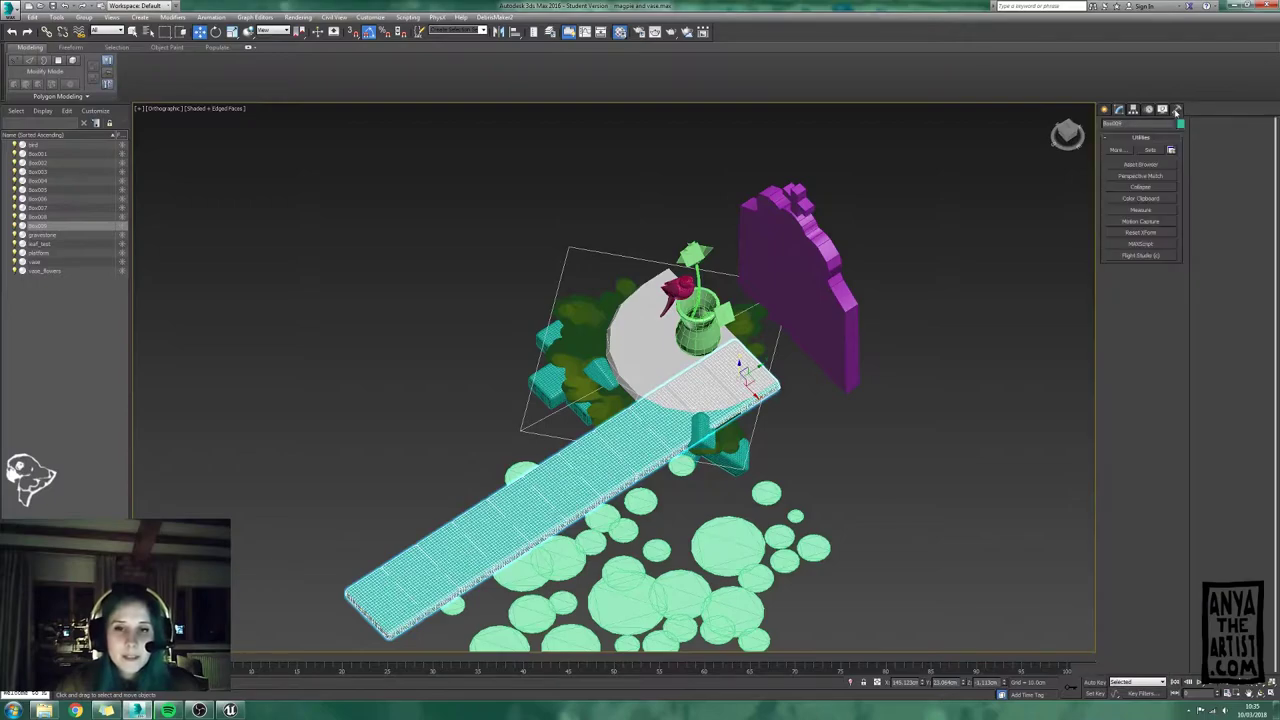
{"action": "left_click", "coordinate": [1146, 235]}
{"action": "left_click", "coordinate": [1119, 109]}
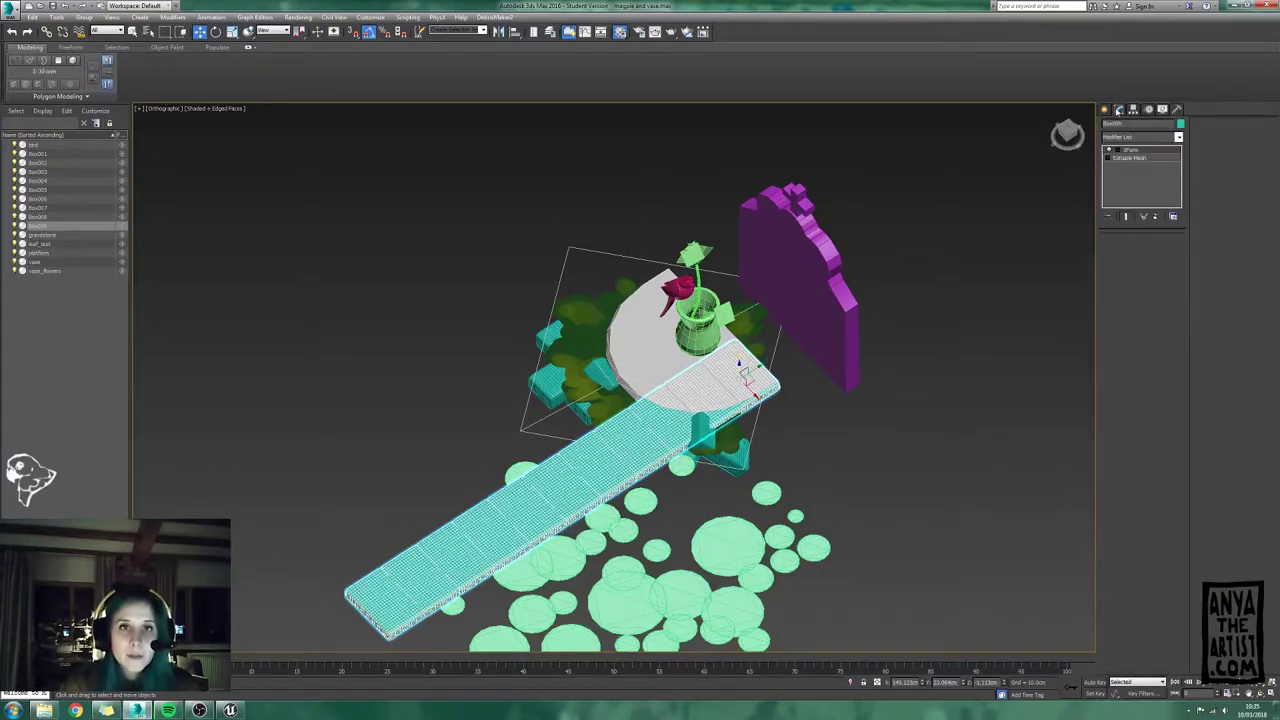
{"action": "right_click", "coordinate": [1136, 158]}
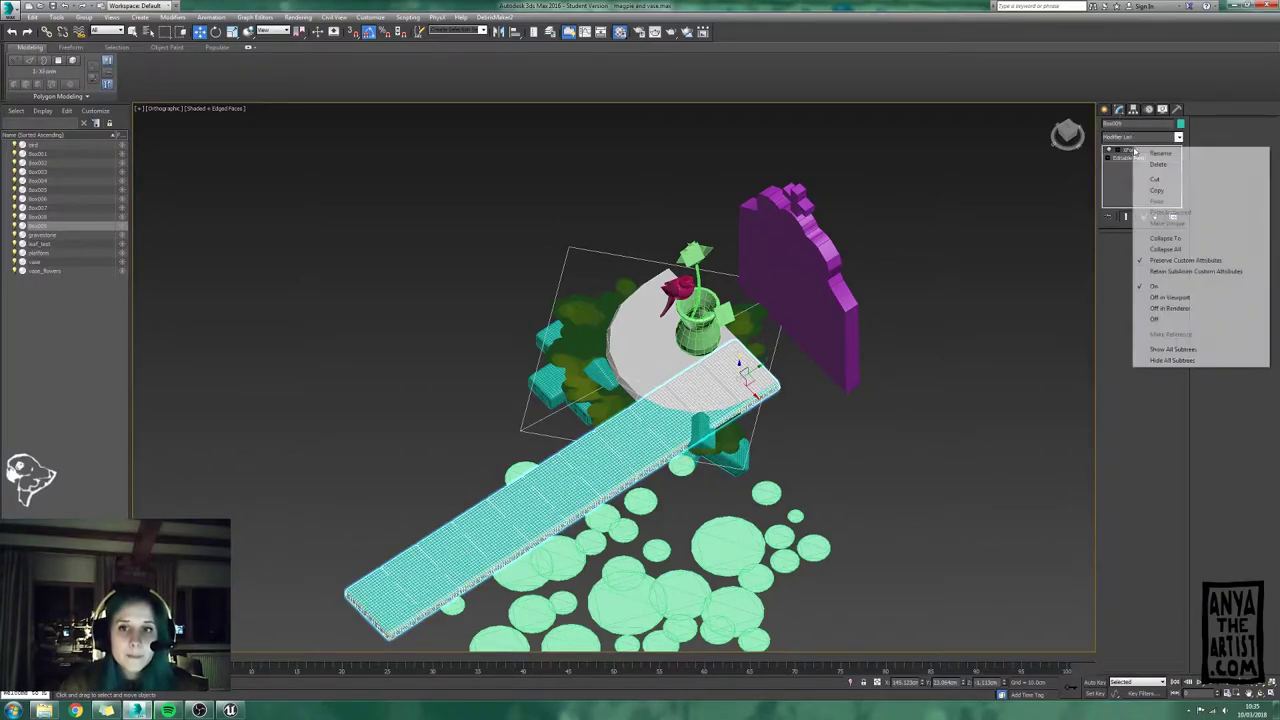
{"action": "left_click", "coordinate": [1166, 249]}
Step: Add a Bend modifier to the block row and set the bend axis to Y with the angle at 0
{"action": "left_click", "coordinate": [1123, 138]}
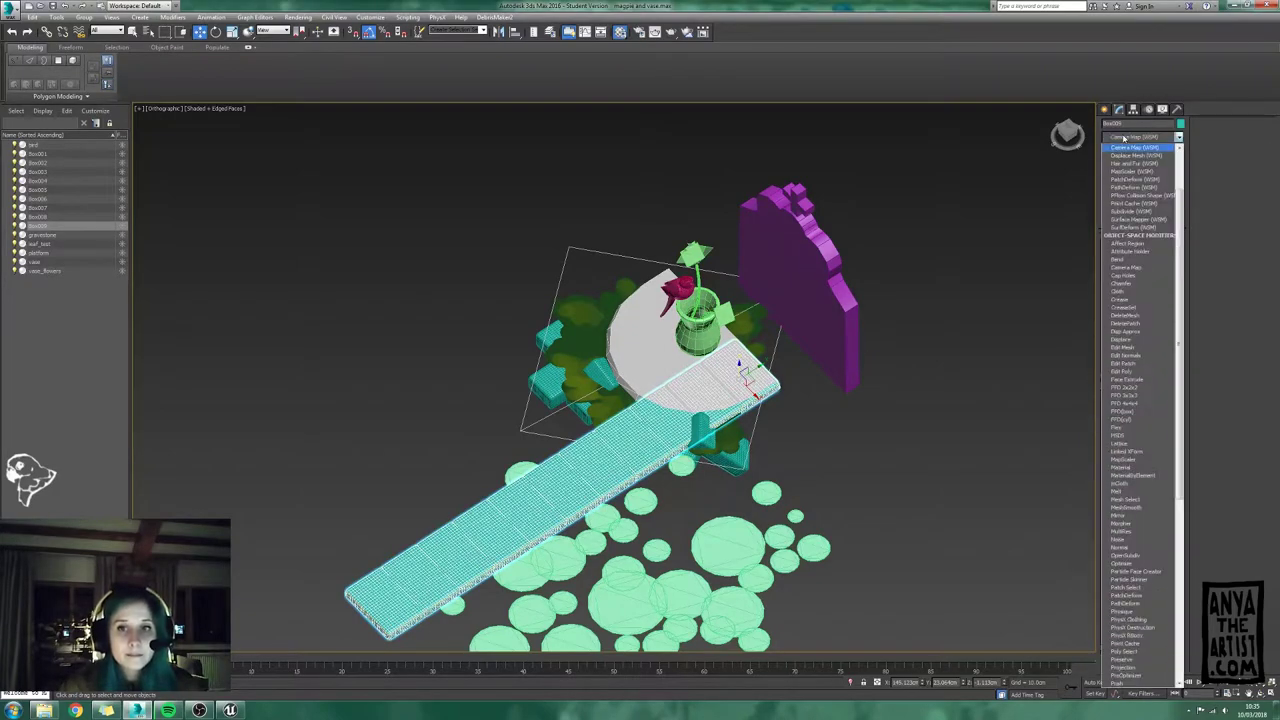
{"action": "left_click", "coordinate": [1123, 138]}
{"action": "left_click", "coordinate": [1123, 138]}
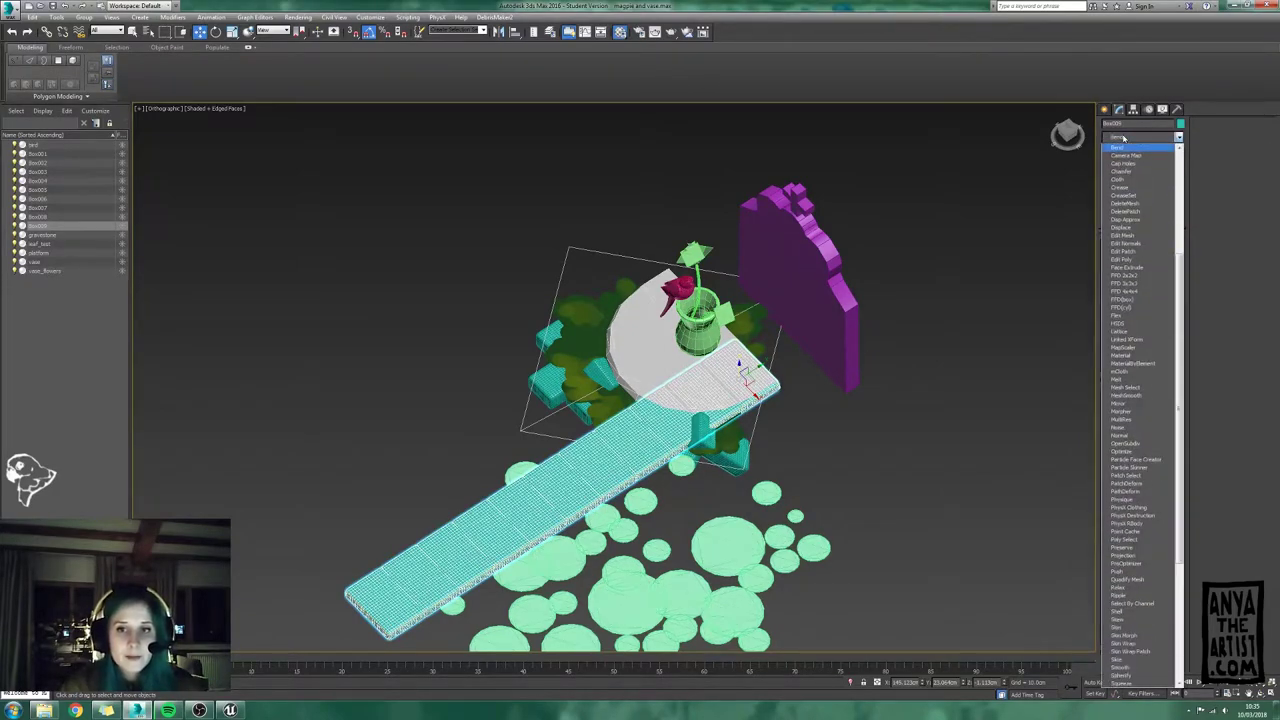
{"action": "left_click", "coordinate": [1136, 147]}
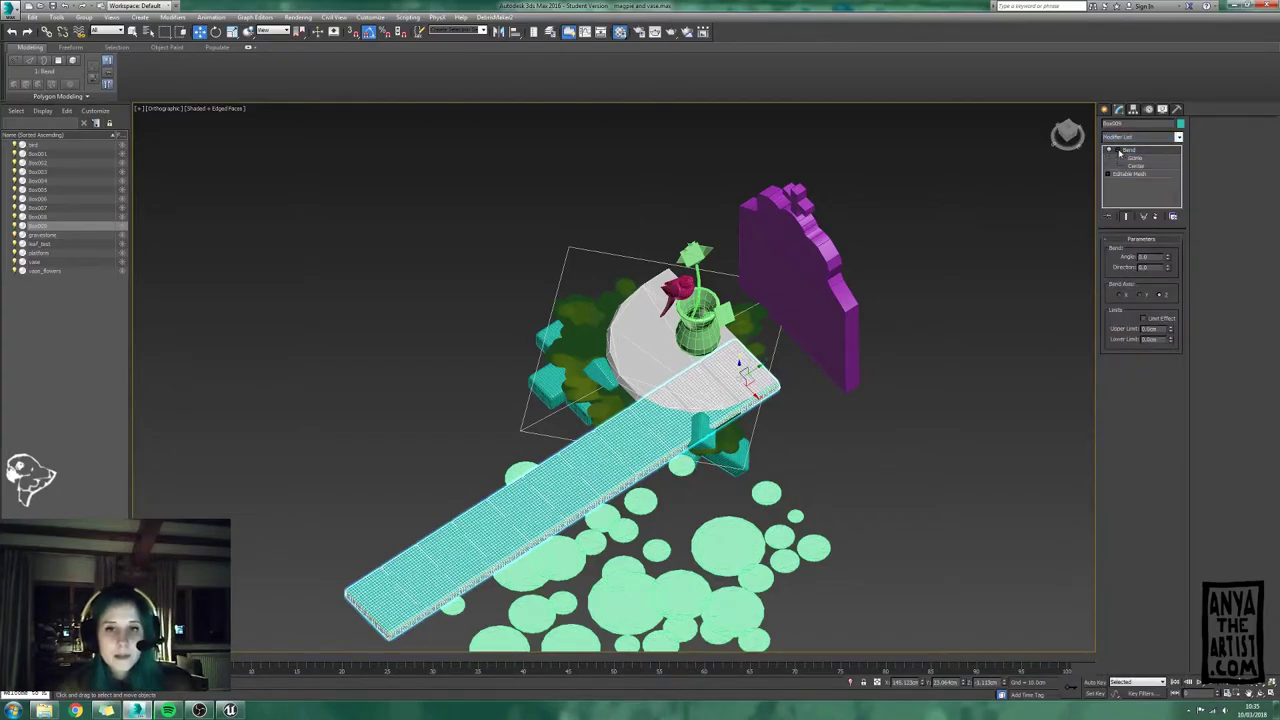
{"action": "left_click_drag", "start_coordinate": [1168, 258], "coordinate": [1156, 176]}
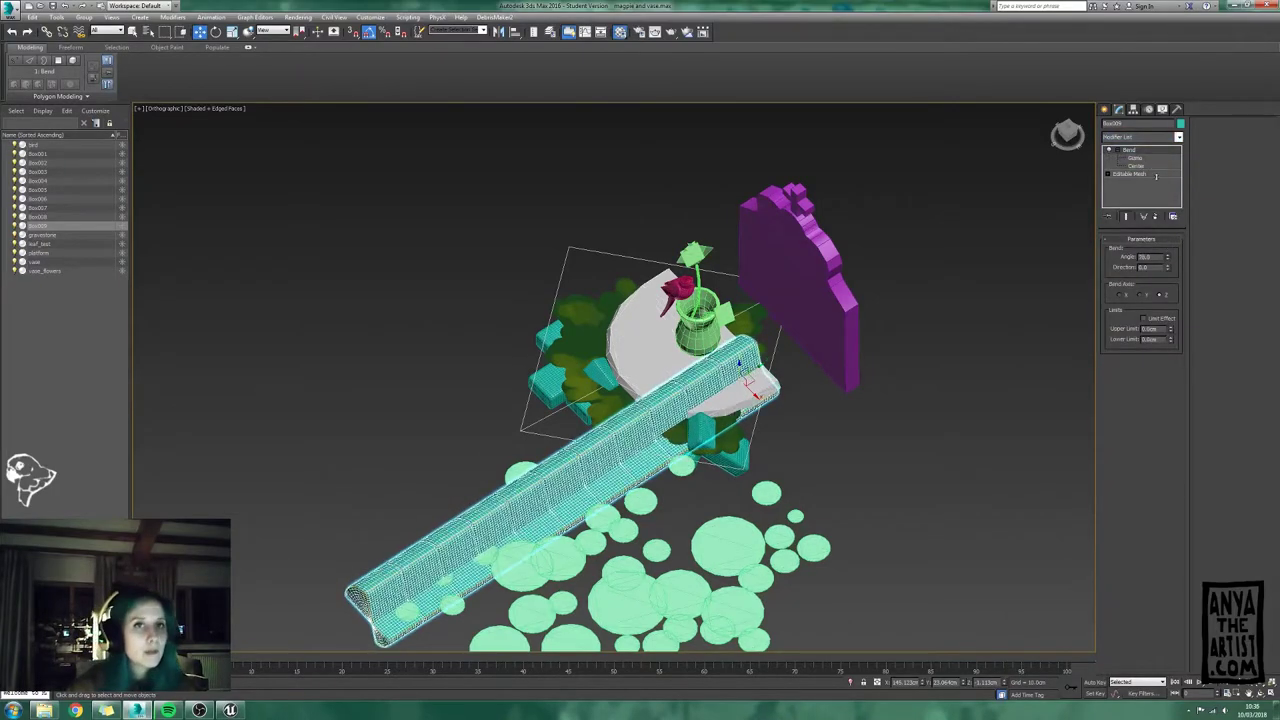
{"action": "right_click", "coordinate": [1169, 258]}
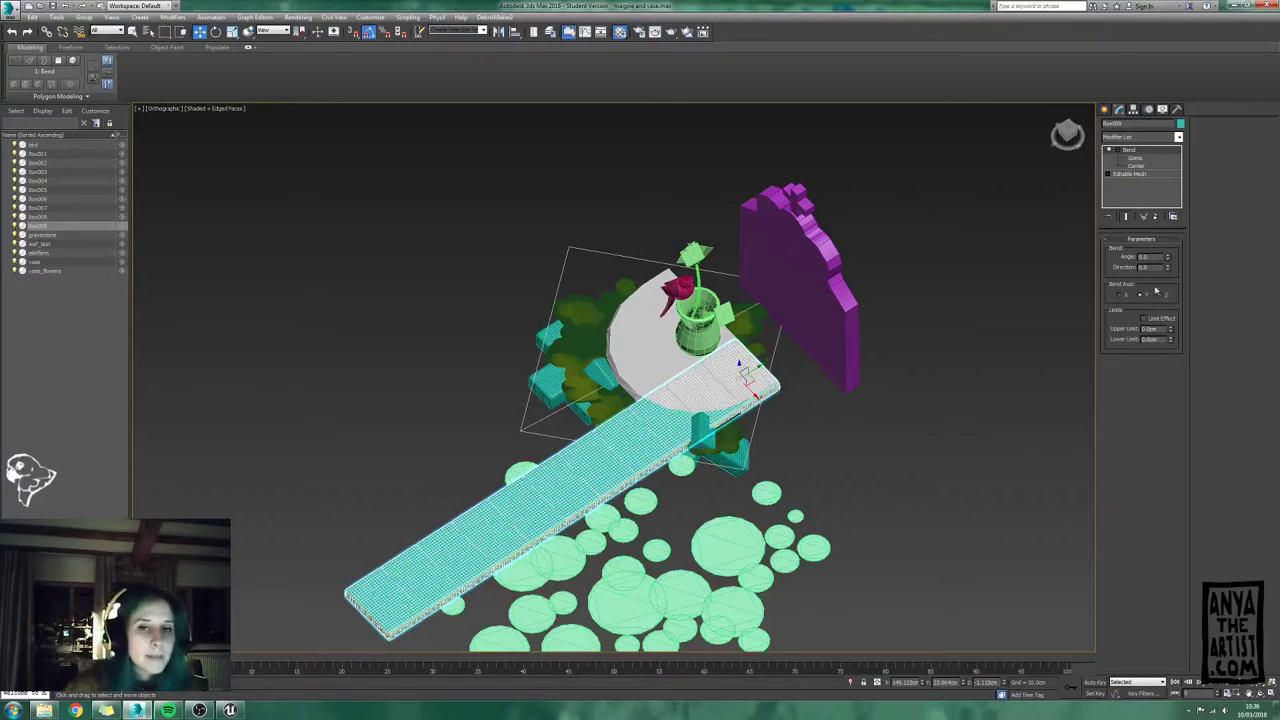
Step: Set the bend angle to -360 to curl the row into a closed ring, and collapse the stack to Editable Mesh
{"action": "left_click_drag", "start_coordinate": [1168, 260], "coordinate": [1165, 616]}
{"action": "scroll", "coordinate": [793, 421], "scroll_direction": "up", "scroll_amount": 10}
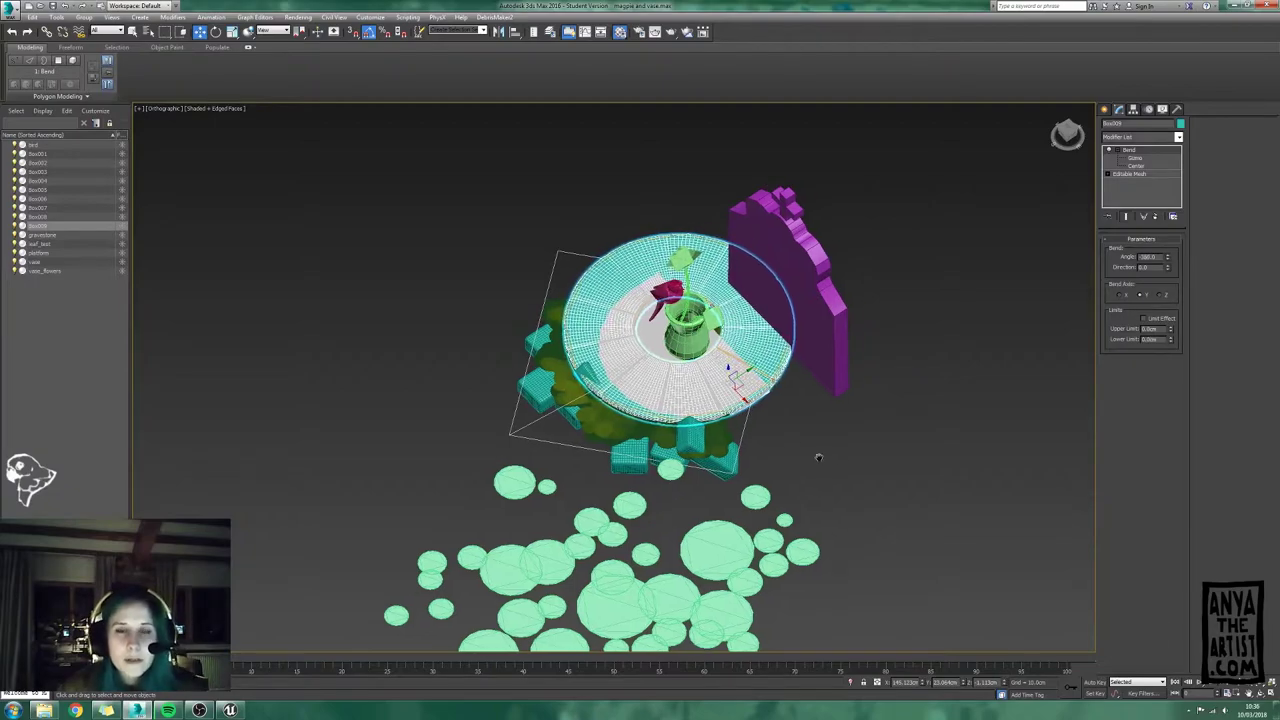
{"action": "middle_click_drag", "start_coordinate": [700, 362], "coordinate": [872, 235], "text": "alt"}
{"action": "scroll", "coordinate": [790, 348], "scroll_direction": "down", "scroll_amount": 6}
{"action": "middle_click_drag", "start_coordinate": [670, 290], "coordinate": [670, 325], "text": "alt"}
{"action": "mouse_move", "coordinate": [758, 401]}
{"action": "middle_mouse_down", "text": "alt"}
{"action": "mouse_move", "coordinate": [798, 398]}
{"action": "mouse_move", "coordinate": [749, 411]}
{"action": "middle_mouse_up", "text": "alt"}
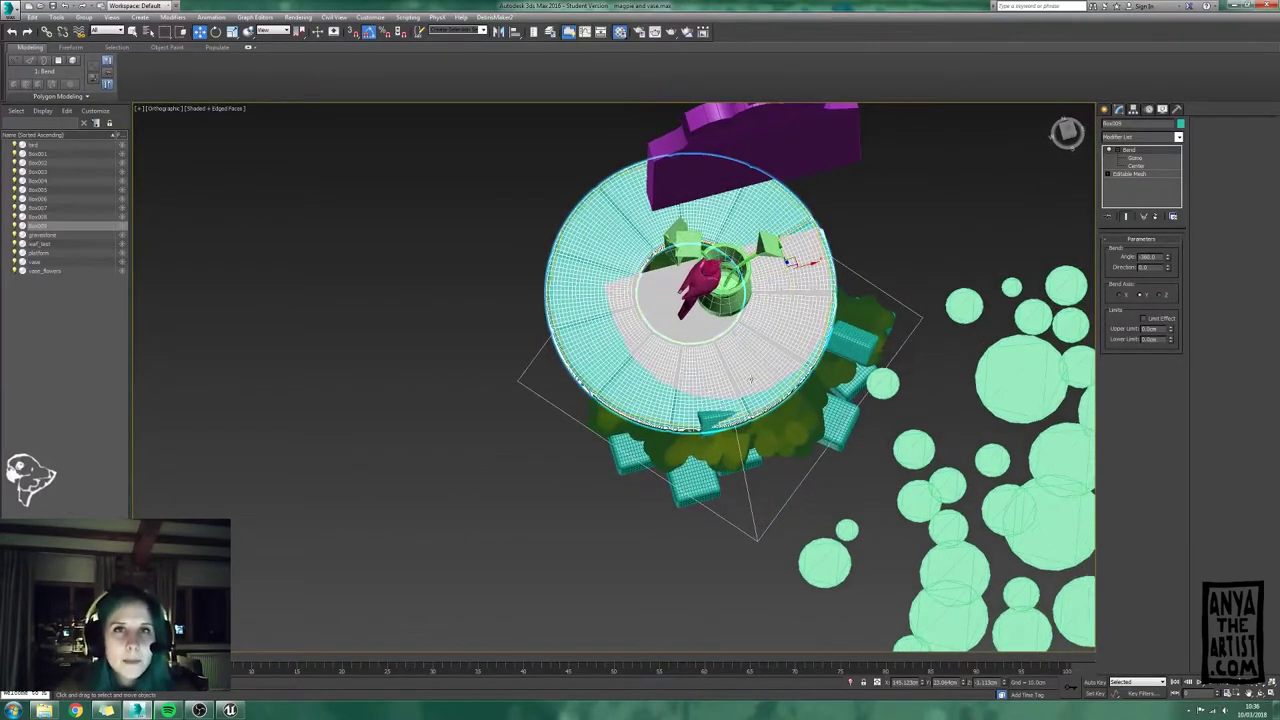
{"action": "right_click", "coordinate": [1145, 153]}
{"action": "left_click", "coordinate": [1177, 252]}
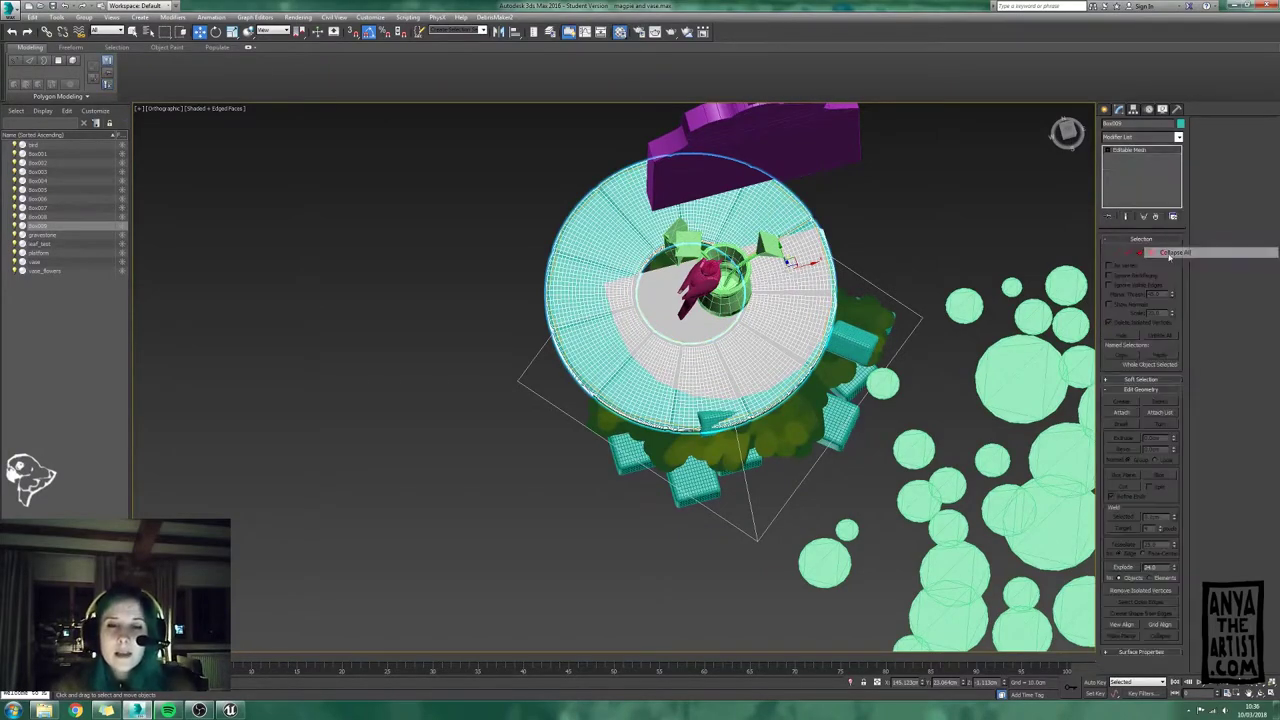
Step: Reposition the ring's pivot at its centre, and scale and move the ring to match the platform's curved edge
{"action": "middle_click_drag", "start_coordinate": [781, 275], "coordinate": [735, 290]}
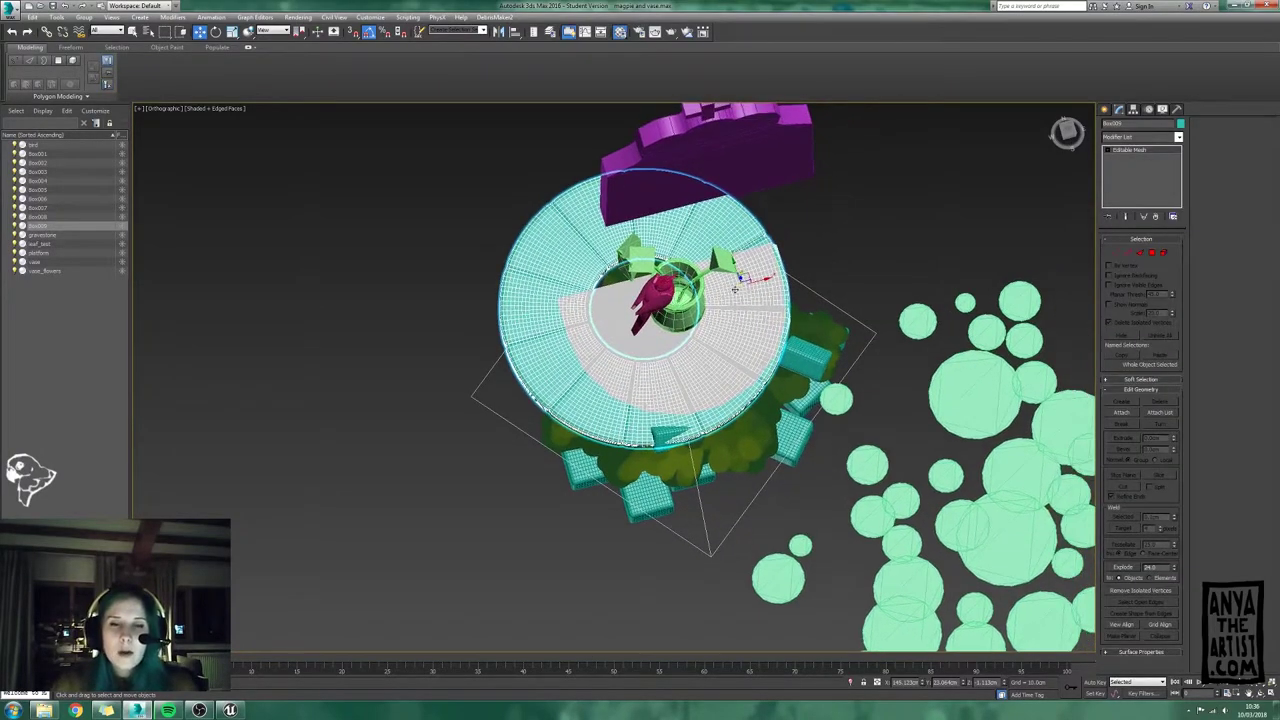
{"action": "left_click", "coordinate": [1133, 109]}
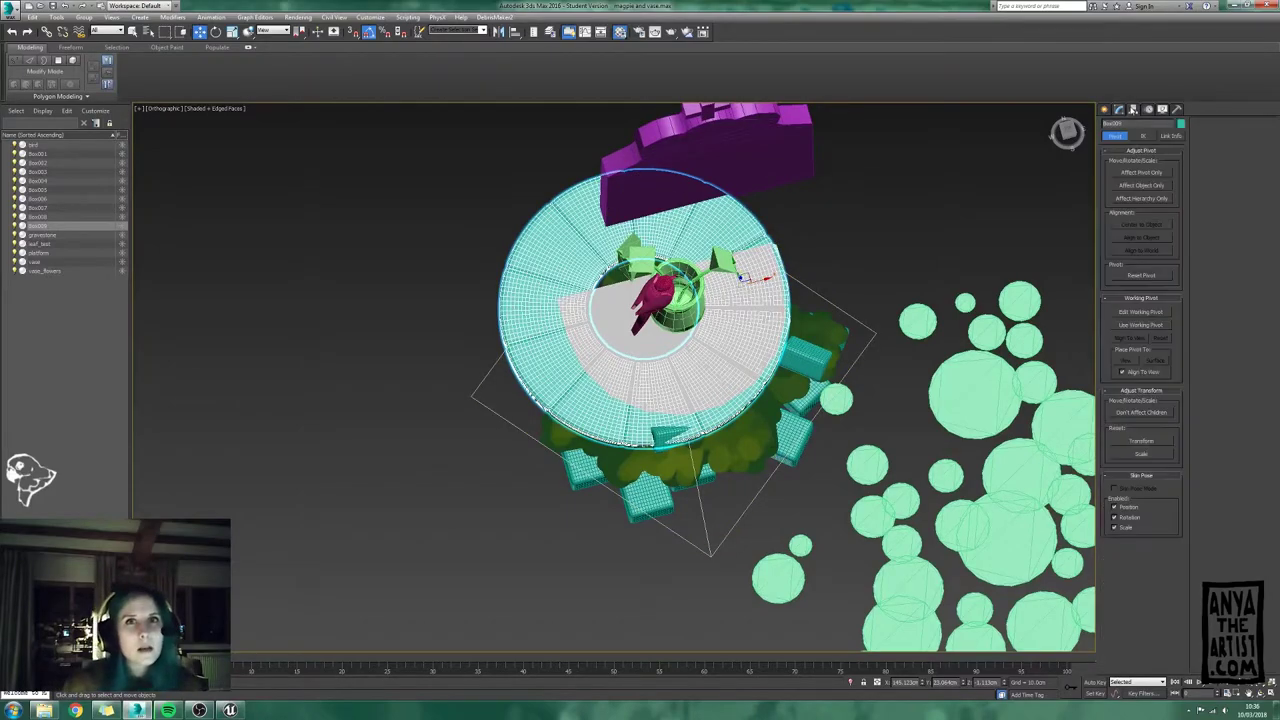
{"action": "left_click", "coordinate": [1146, 173]}
{"action": "mouse_move", "coordinate": [663, 303]}
{"action": "left_mouse_down"}
{"action": "mouse_move", "coordinate": [698, 294]}
{"action": "mouse_move", "coordinate": [664, 299]}
{"action": "mouse_move", "coordinate": [667, 316]}
{"action": "left_mouse_up"}
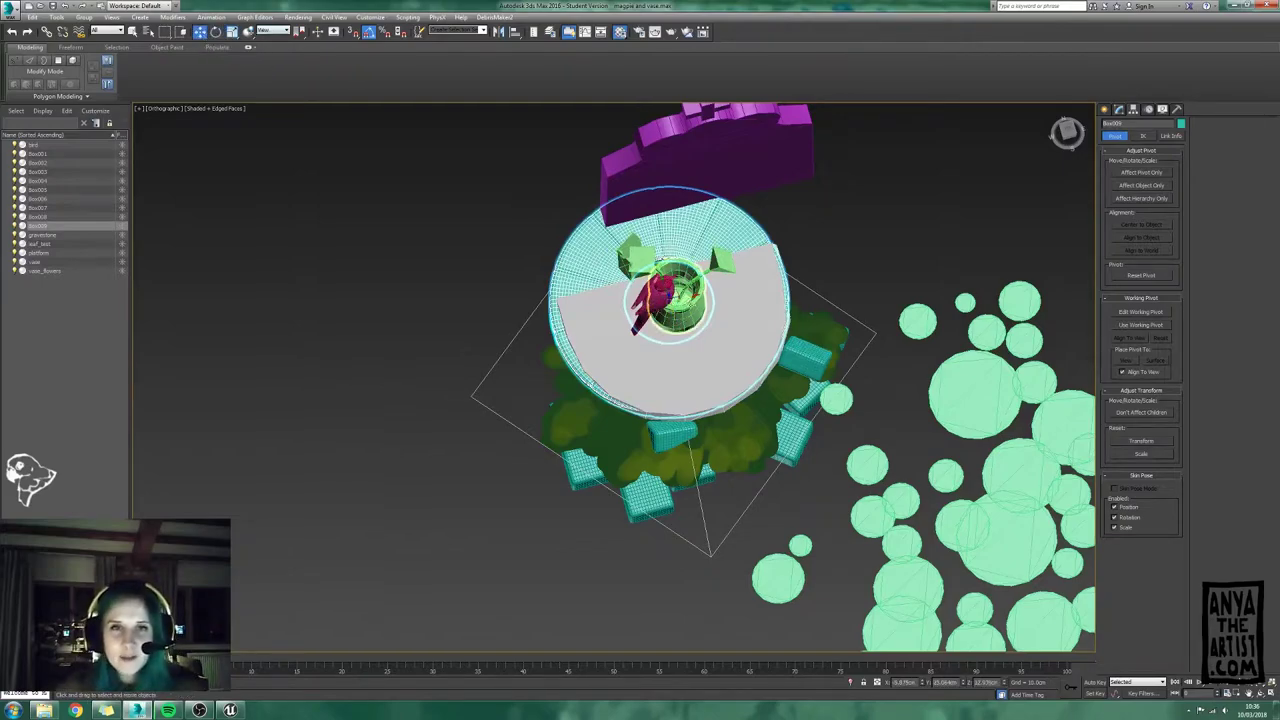
{"action": "left_click_drag", "start_coordinate": [677, 291], "coordinate": [680, 293]}
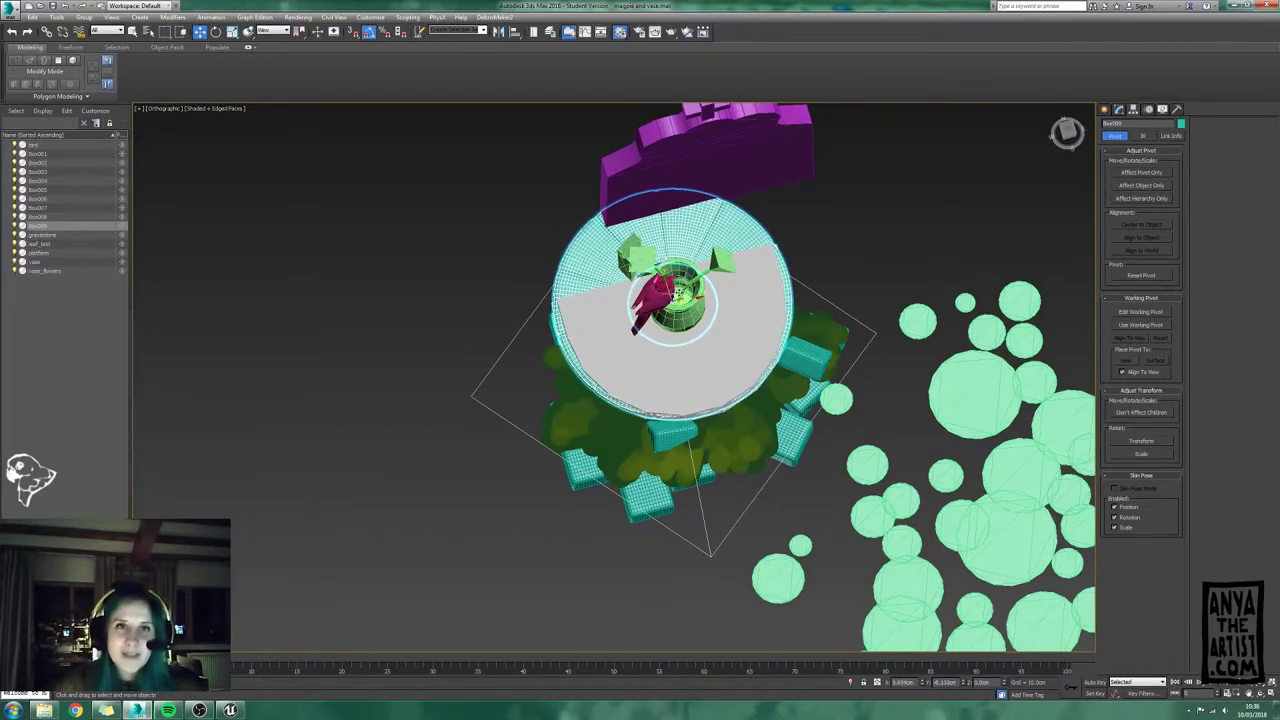
Step: Fine-tune the ring's scale and position until its outer rim follows the platform's curved edge
{"action": "middle_click_drag", "start_coordinate": [668, 308], "coordinate": [645, 338], "text": "alt"}
{"action": "left_click_drag", "start_coordinate": [641, 308], "coordinate": [645, 308]}
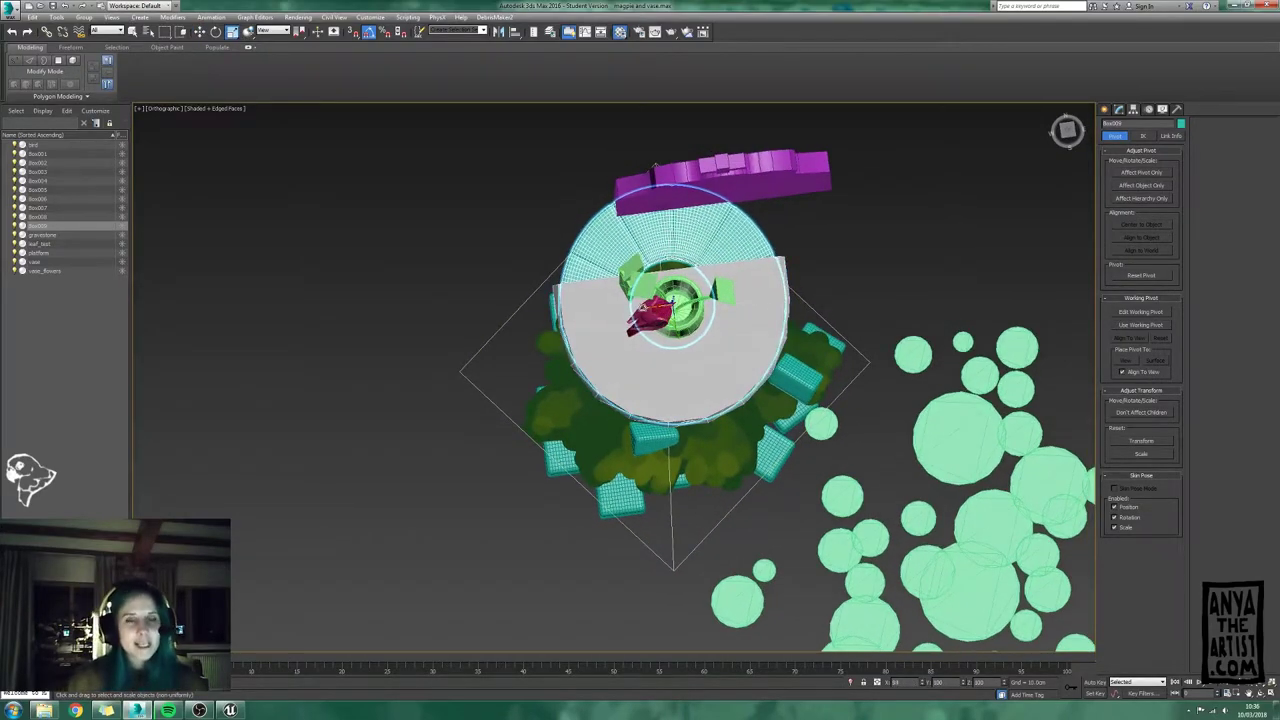
{"action": "middle_click_drag", "start_coordinate": [654, 168], "coordinate": [546, 262], "text": "alt"}
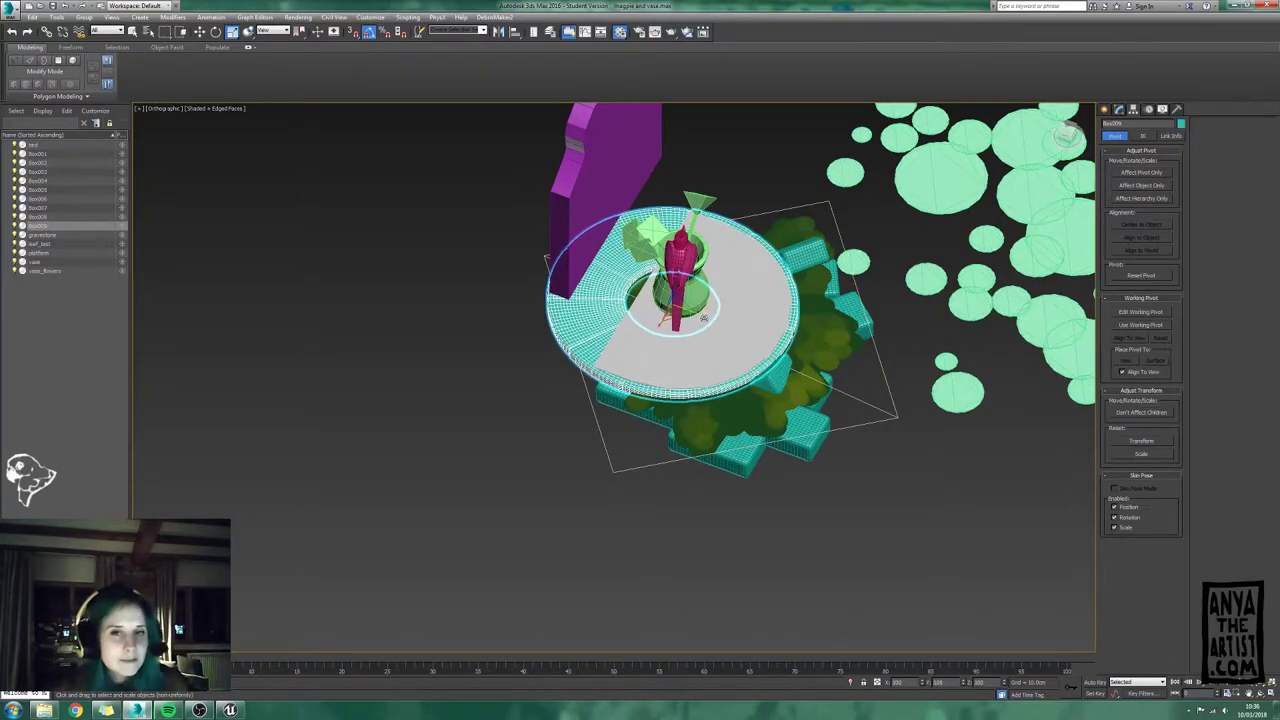
{"action": "key", "text": "w"}
{"action": "middle_click_drag", "start_coordinate": [704, 317], "coordinate": [703, 290], "text": "alt"}
{"action": "left_click_drag", "start_coordinate": [692, 312], "coordinate": [706, 318]}
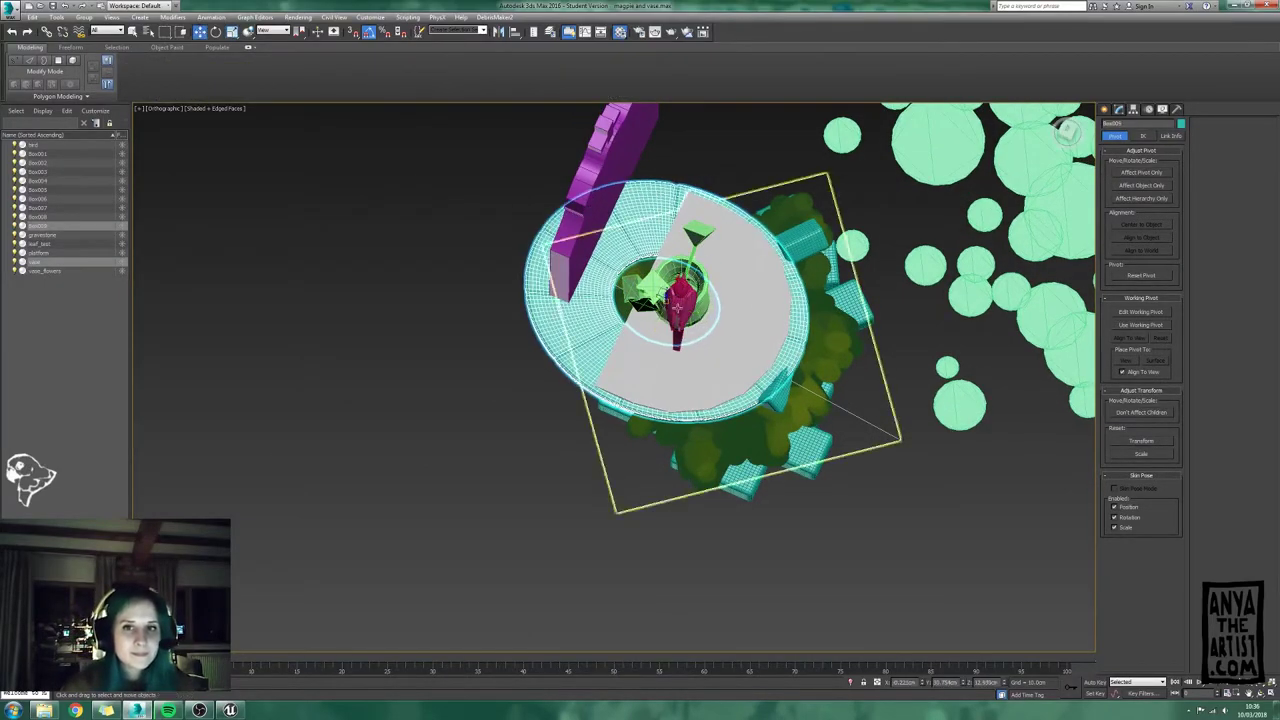
{"action": "middle_click_drag", "start_coordinate": [690, 312], "coordinate": [706, 284], "text": "alt"}
{"action": "left_click_drag", "start_coordinate": [650, 304], "coordinate": [638, 304]}
{"action": "middle_click_drag", "start_coordinate": [660, 225], "coordinate": [715, 215], "text": "alt"}
Step: Delete the ring's block elements that extend past the platform's straight back edge
{"action": "key", "text": "e"}
{"action": "scroll", "coordinate": [704, 249], "scroll_direction": "up", "scroll_amount": 2}
{"action": "scroll", "coordinate": [704, 249], "scroll_direction": "down", "scroll_amount": 1}
{"action": "left_click", "coordinate": [1118, 109]}
{"action": "left_click", "coordinate": [1151, 252]}
{"action": "left_click", "coordinate": [1163, 252]}
{"action": "middle_click_drag", "start_coordinate": [600, 390], "coordinate": [585, 425], "text": "alt"}
{"action": "left_click", "coordinate": [545, 430]}
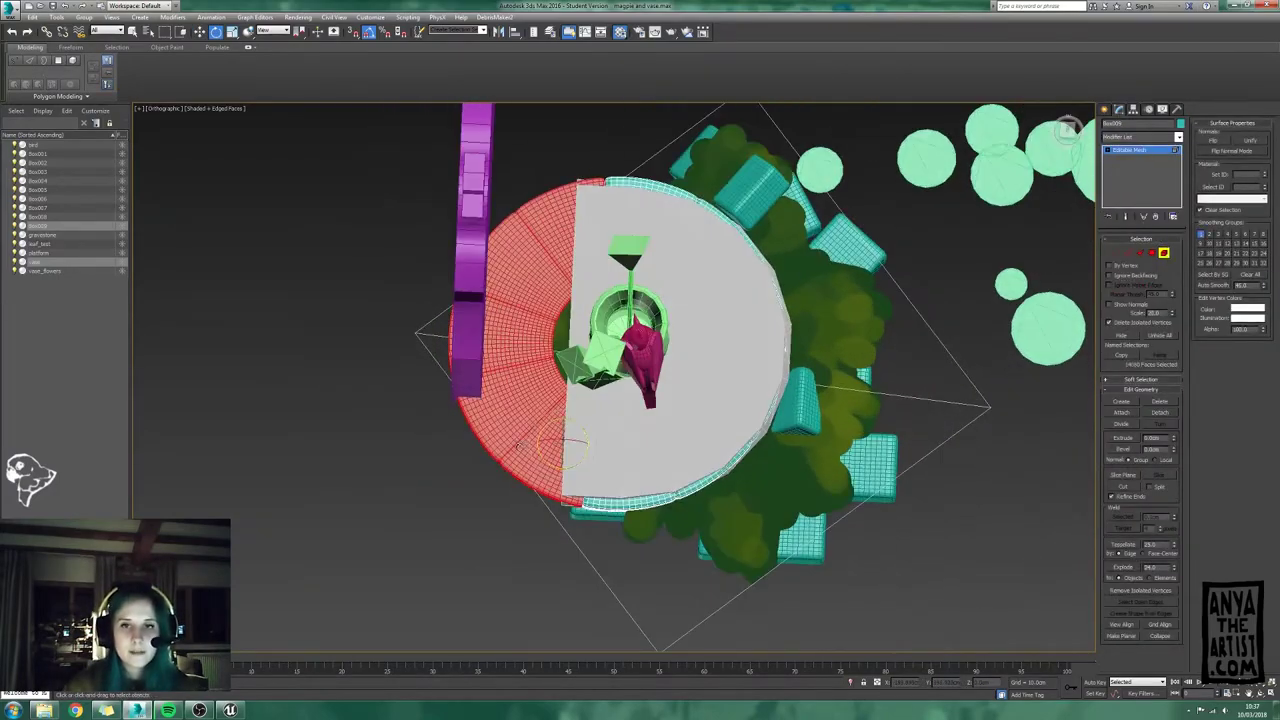
{"action": "key", "text": "Delete"}
{"action": "left_click", "coordinate": [1163, 252]}
Step: Apply Reset XForm to the remaining half ring and collapse its modifier stack
{"action": "middle_click_drag", "start_coordinate": [726, 306], "coordinate": [738, 330], "text": "alt"}
{"action": "left_click", "coordinate": [1140, 137]}
{"action": "left_click", "coordinate": [1176, 110]}
{"action": "left_click", "coordinate": [1140, 232]}
{"action": "left_click", "coordinate": [1140, 288]}
{"action": "left_click", "coordinate": [1118, 109]}
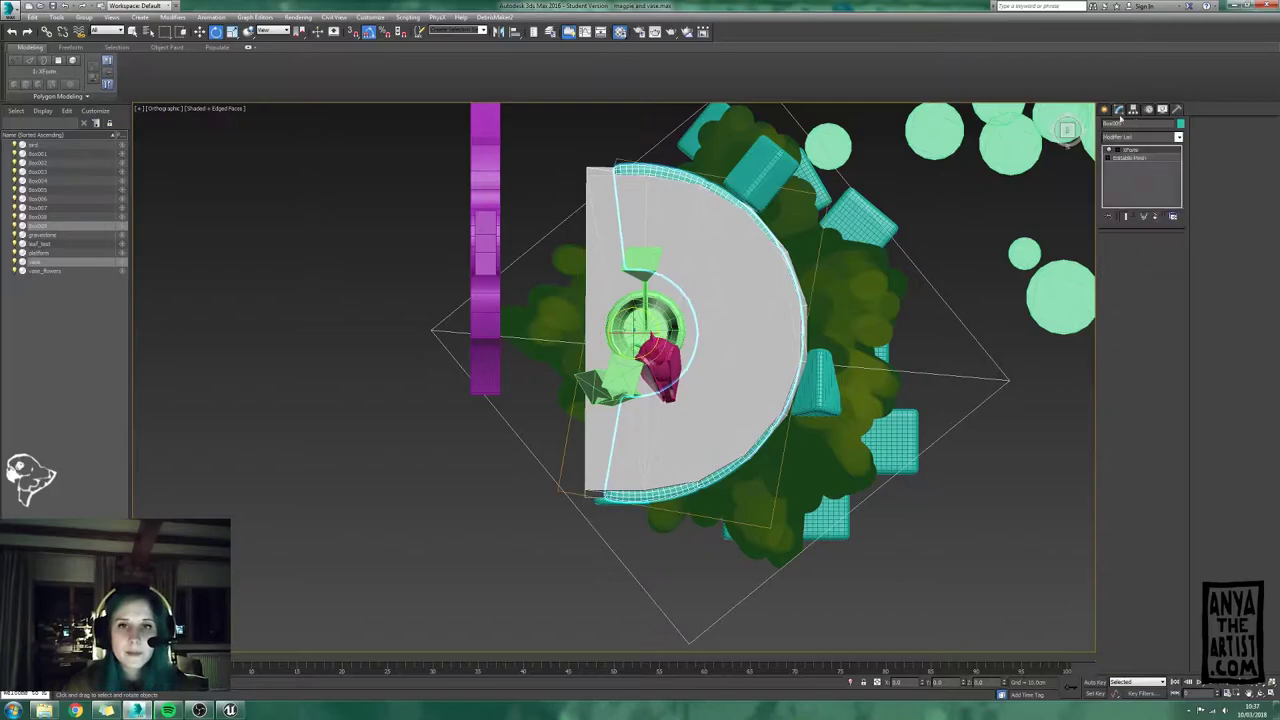
{"action": "right_click", "coordinate": [1138, 150]}
Step: Add an FFD 3x3x3 modifier, shift its control points to align the ring's ends with the platform's straight edge, and collapse the stack
{"action": "left_click", "coordinate": [1140, 137]}
{"action": "left_click", "coordinate": [1127, 155]}
{"action": "key", "text": "1"}
{"action": "left_click_drag", "start_coordinate": [635, 382], "coordinate": [575, 278]}
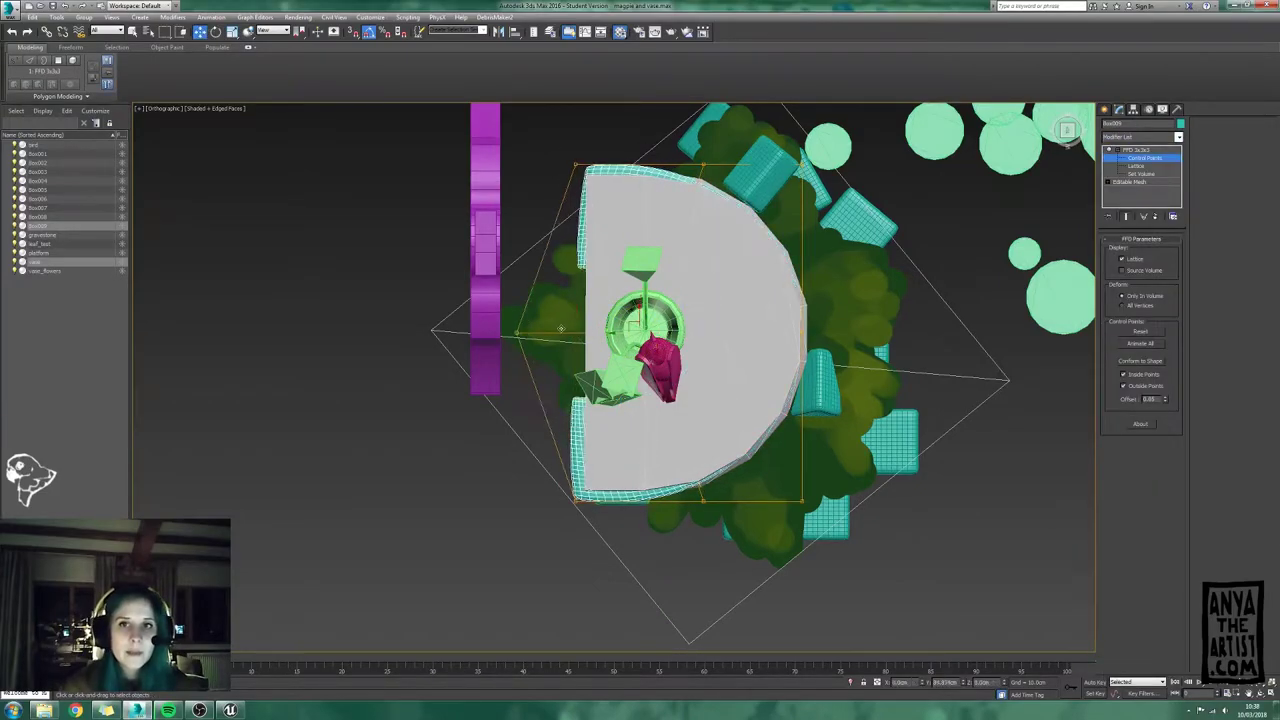
{"action": "middle_click_drag", "start_coordinate": [582, 550], "coordinate": [630, 540], "text": "alt"}
{"action": "right_click", "coordinate": [1139, 150]}
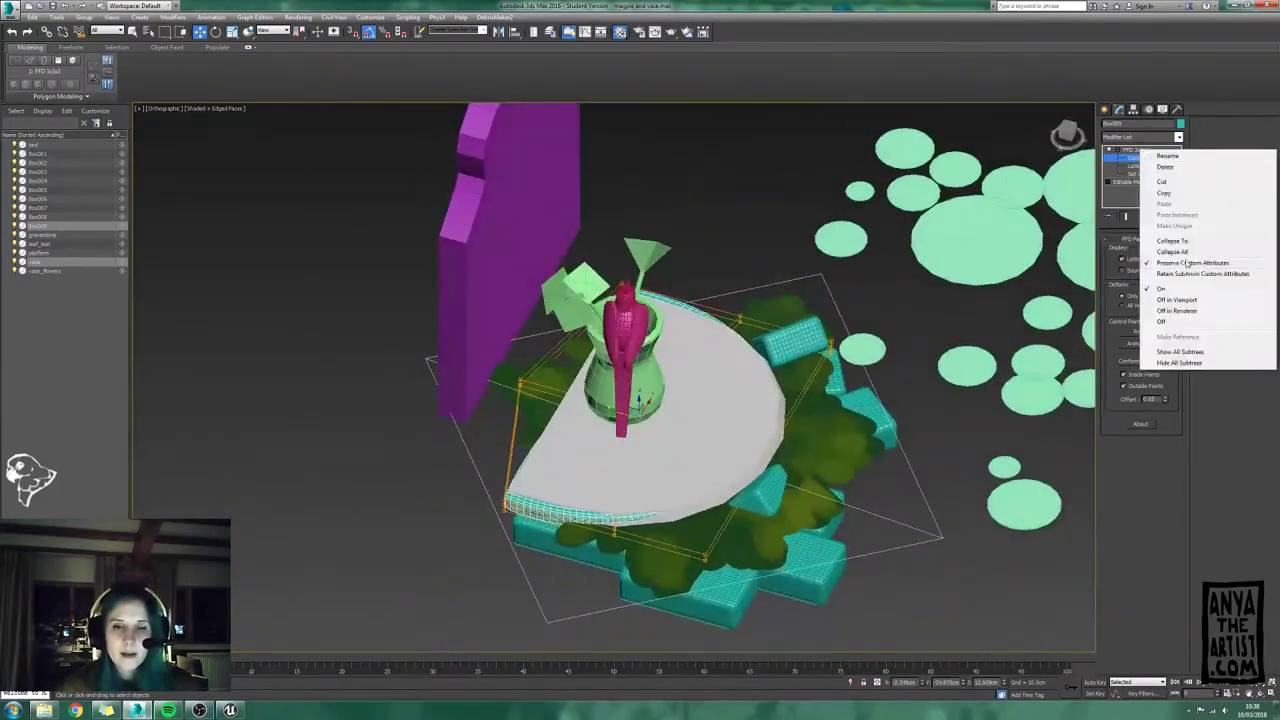
{"action": "left_click", "coordinate": [1180, 250]}
Step: Create a flat cylinder with a radius of about 74 cm beside the platform
{"action": "middle_click_drag", "start_coordinate": [630, 440], "coordinate": [729, 286], "text": "alt"}
{"action": "left_click", "coordinate": [1105, 109]}
{"action": "left_click", "coordinate": [1122, 194]}
{"action": "middle_click_drag", "start_coordinate": [822, 317], "coordinate": [771, 300]}
{"action": "left_click_drag", "start_coordinate": [771, 300], "coordinate": [810, 335]}
{"action": "left_click", "coordinate": [812, 322]}
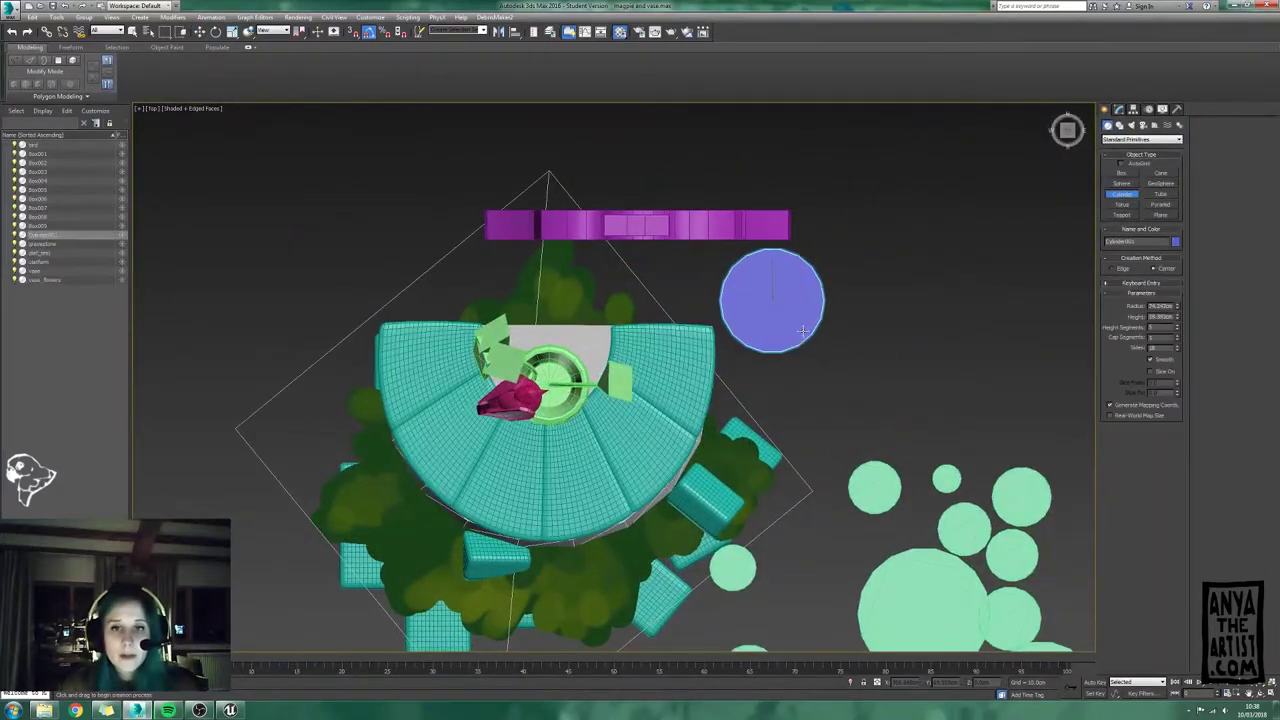
{"action": "middle_click_drag", "start_coordinate": [960, 480], "coordinate": [860, 240], "text": "alt"}
Step: Delete the cylinder's cap polygons in Editable Poly and rebuild the caps by scaling copies of the open borders inward
{"action": "left_click", "coordinate": [1119, 109]}
{"action": "left_click", "coordinate": [1152, 250]}
{"action": "left_click", "coordinate": [771, 298]}
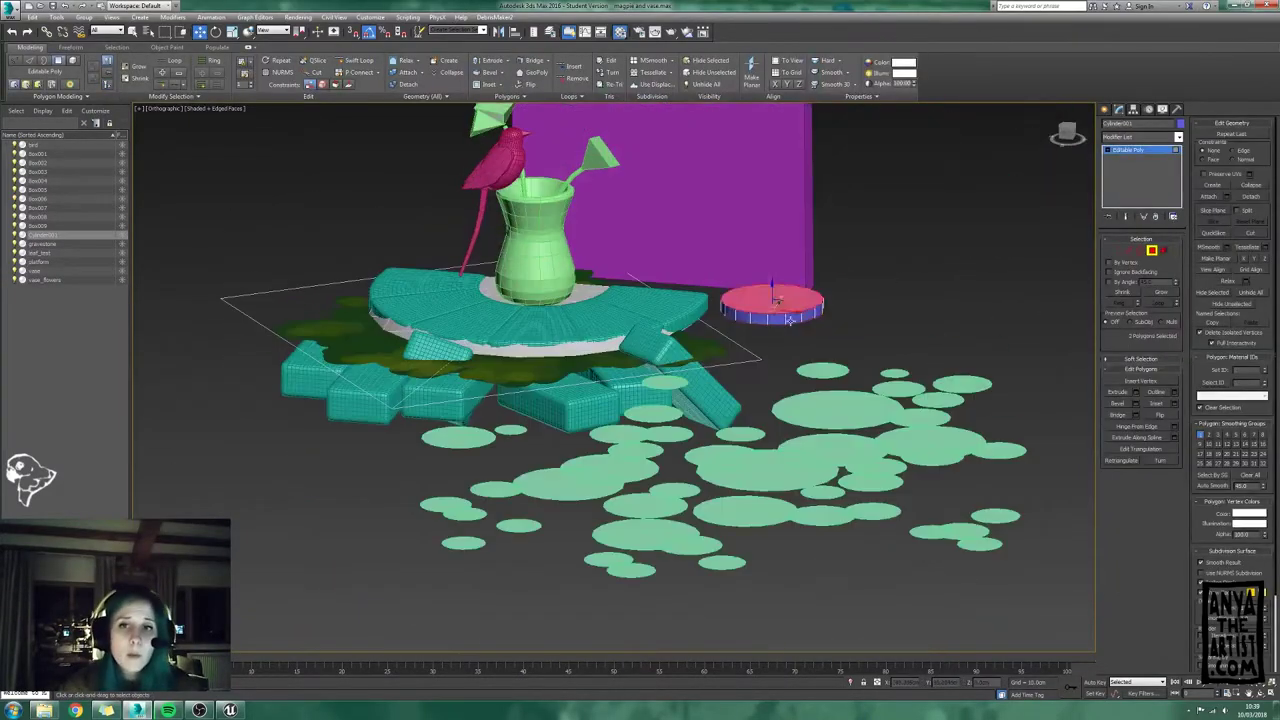
{"action": "key", "text": "Delete"}
{"action": "left_click", "coordinate": [1140, 250]}
{"action": "key", "text": "r"}
{"action": "left_click_drag", "start_coordinate": [773, 316], "coordinate": [773, 350], "text": "shift"}
{"action": "left_click", "coordinate": [1138, 250]}
Step: Apply two TurboSmooth modifiers to the cylinder and collapse its stack to Editable Mesh
{"action": "left_click", "coordinate": [1140, 137]}
{"action": "key", "text": "t"}
{"action": "left_click", "coordinate": [1134, 196]}
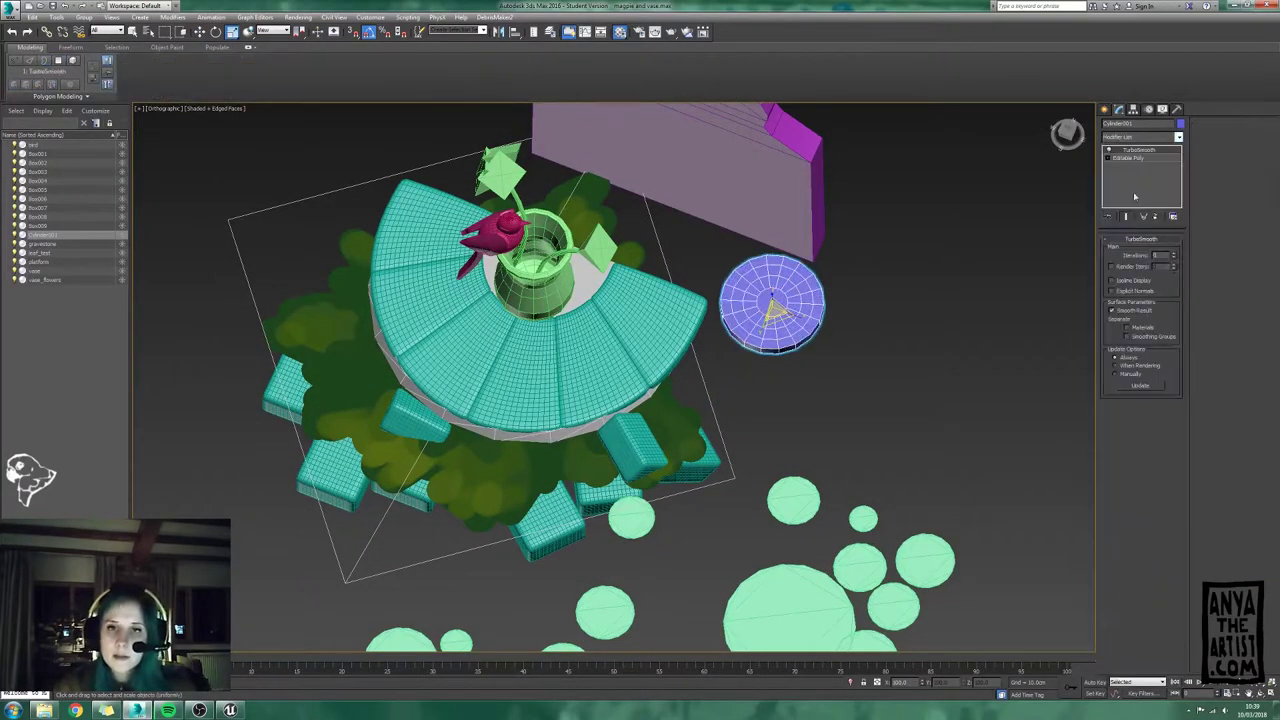
{"action": "left_click", "coordinate": [1140, 137]}
{"action": "left_click", "coordinate": [1126, 557]}
{"action": "middle_click_drag", "start_coordinate": [900, 450], "coordinate": [905, 320], "text": "alt"}
{"action": "scroll", "coordinate": [780, 305], "scroll_direction": "up", "scroll_amount": 4}
{"action": "middle_click_drag", "start_coordinate": [900, 400], "coordinate": [902, 380], "text": "alt"}
{"action": "right_click", "coordinate": [1141, 150]}
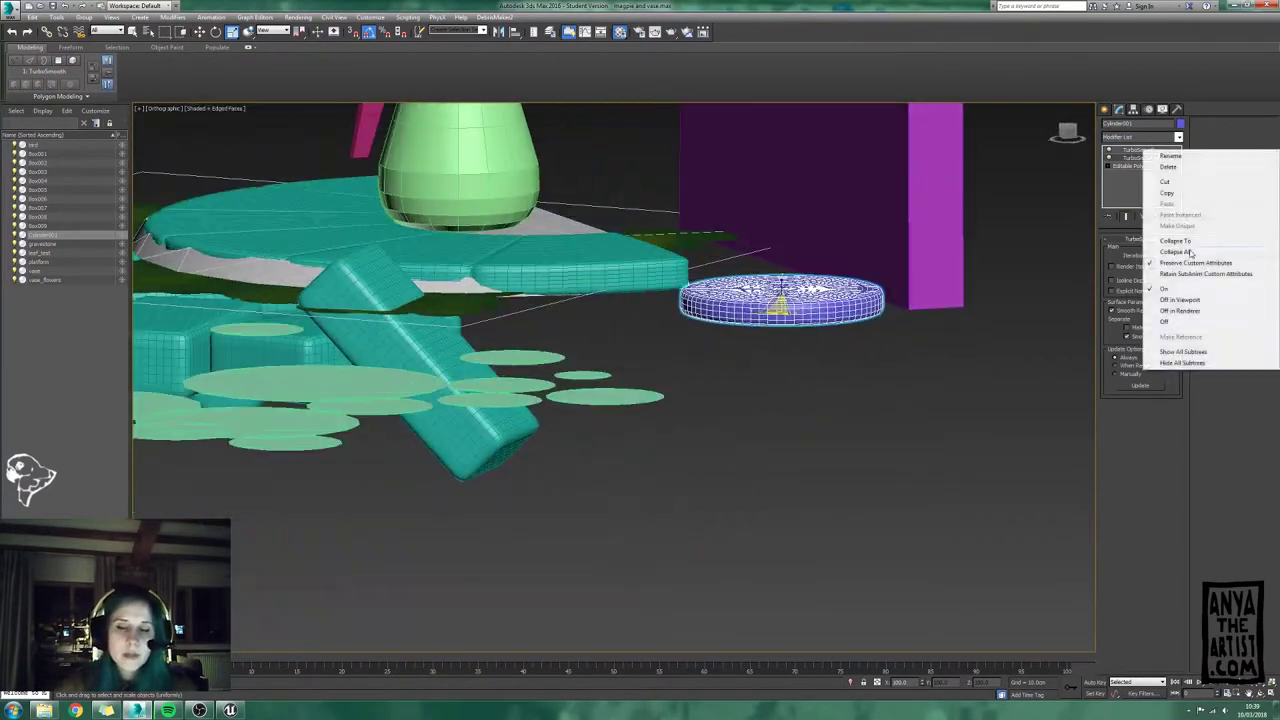
{"action": "left_click", "coordinate": [1188, 251]}
{"action": "middle_click_drag", "start_coordinate": [880, 330], "coordinate": [860, 500], "text": "alt"}
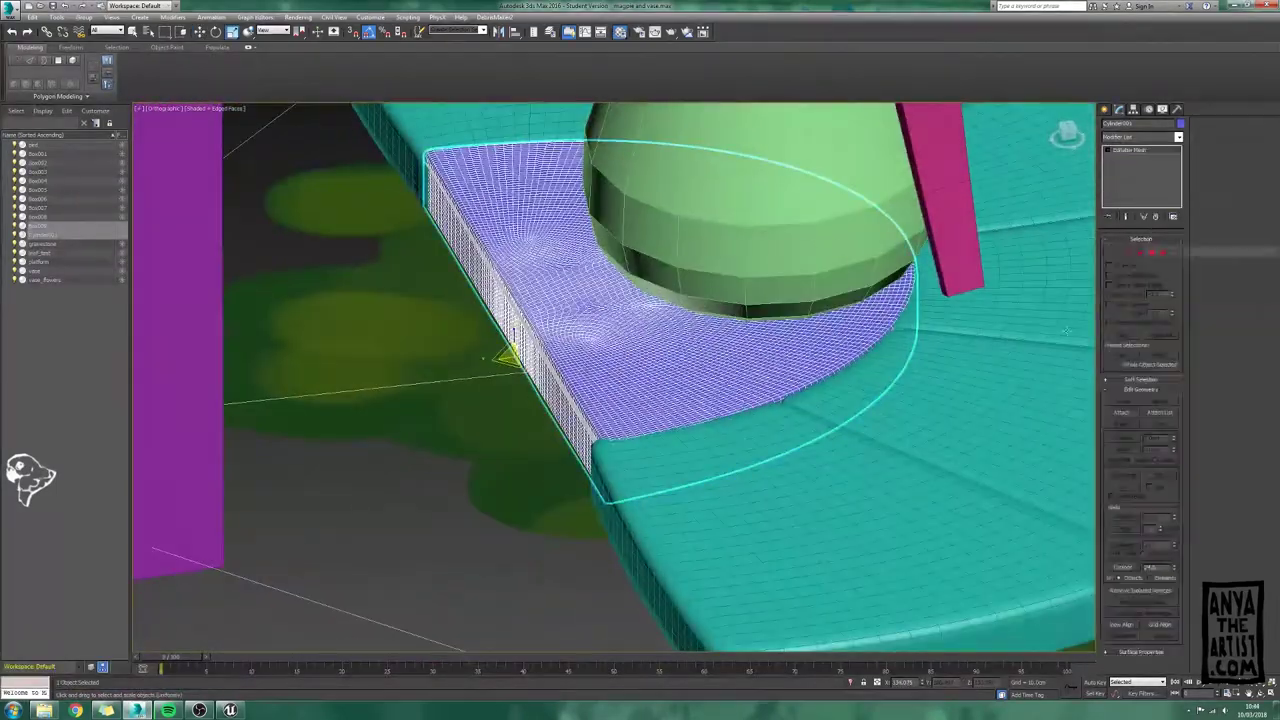
Step: Attach the half-disc infill under the vase to the curved stone ring, and turn off the edged-faces display
{"action": "left_click", "coordinate": [1119, 443]}
{"action": "left_click", "coordinate": [720, 360]}
{"action": "key", "text": "w"}
{"action": "scroll", "coordinate": [800, 300], "scroll_direction": "down", "scroll_amount": 8}
{"action": "left_click", "coordinate": [901, 227]}
{"action": "key", "text": "F4"}
{"action": "middle_click_drag", "start_coordinate": [880, 260], "coordinate": [337, 149], "text": "alt"}
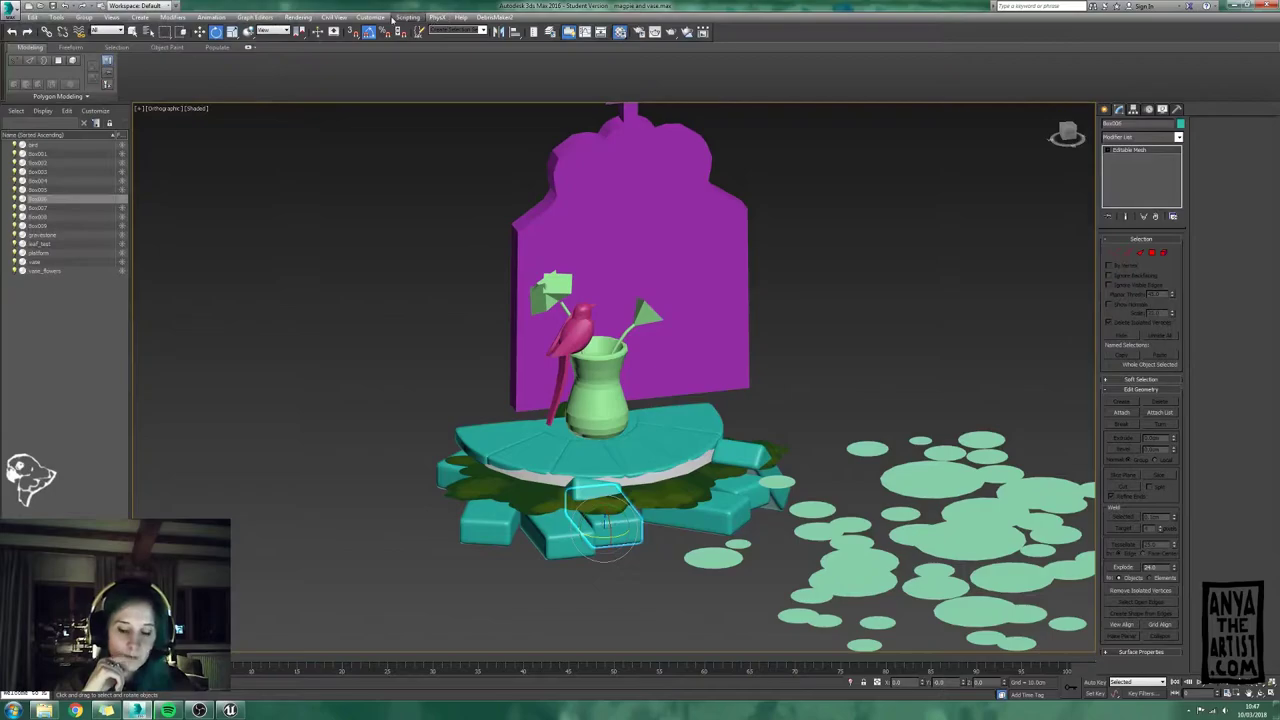
Step: Run the FractureVoronoi script from the Max scripts folder in the Documents library
{"action": "left_click", "coordinate": [398, 18]}
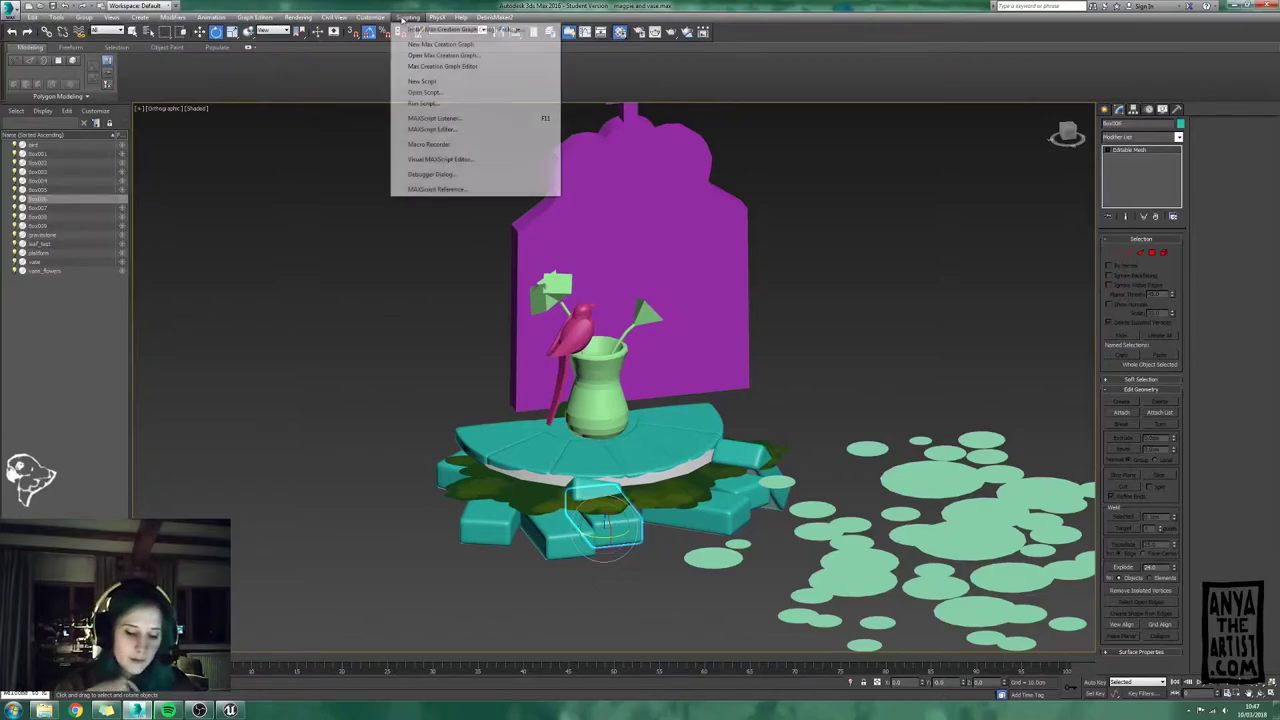
{"action": "left_click", "coordinate": [432, 104]}
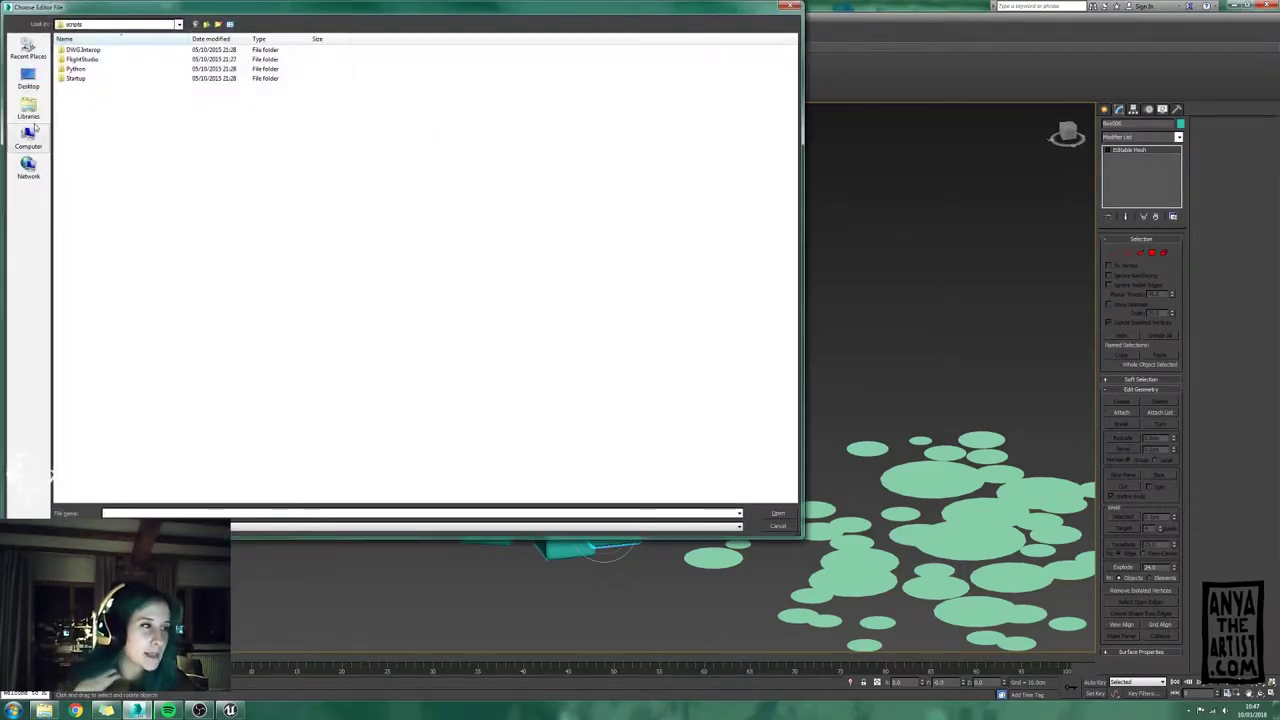
{"action": "left_click", "coordinate": [30, 110]}
{"action": "double_click", "coordinate": [93, 60]}
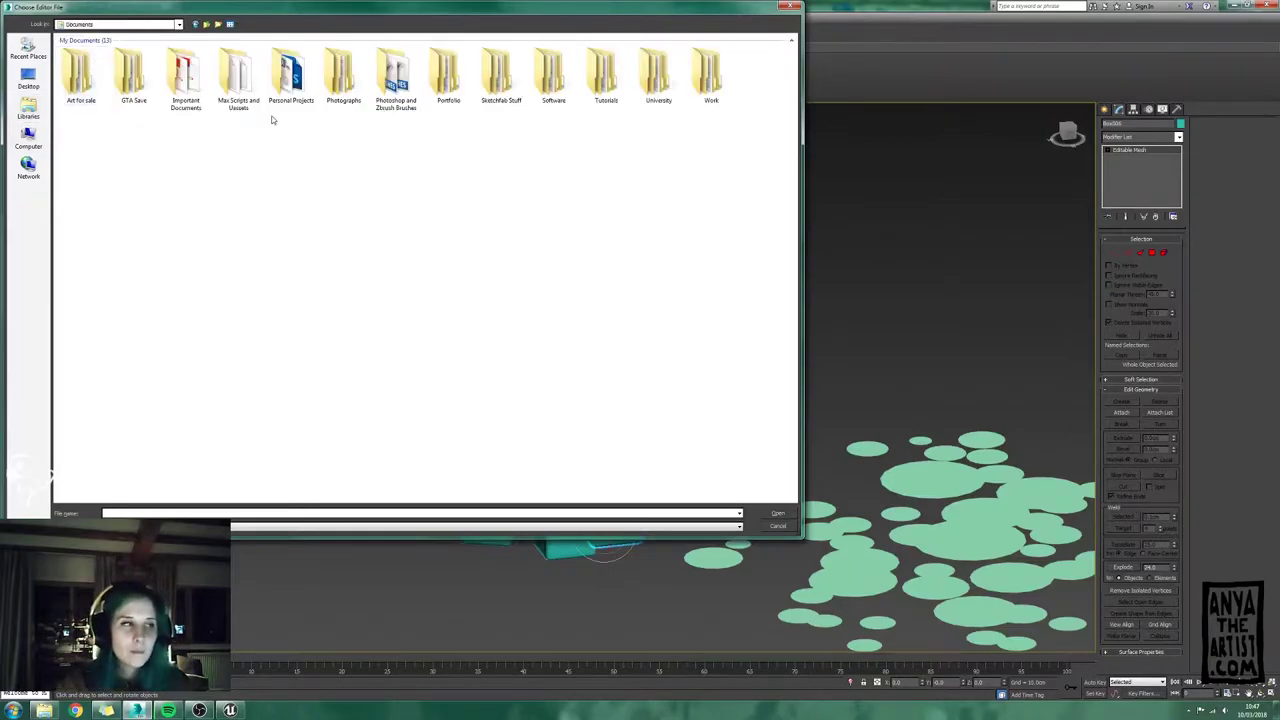
{"action": "double_click", "coordinate": [238, 75]}
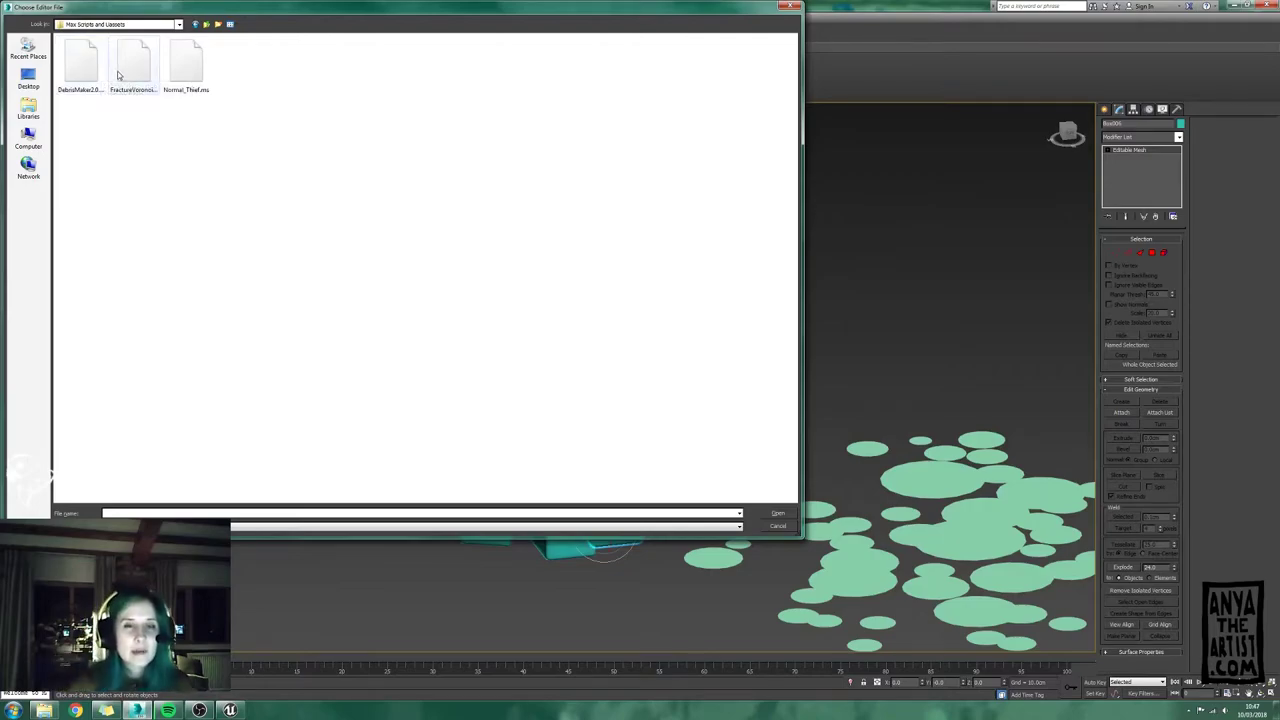
{"action": "double_click", "coordinate": [120, 70]}
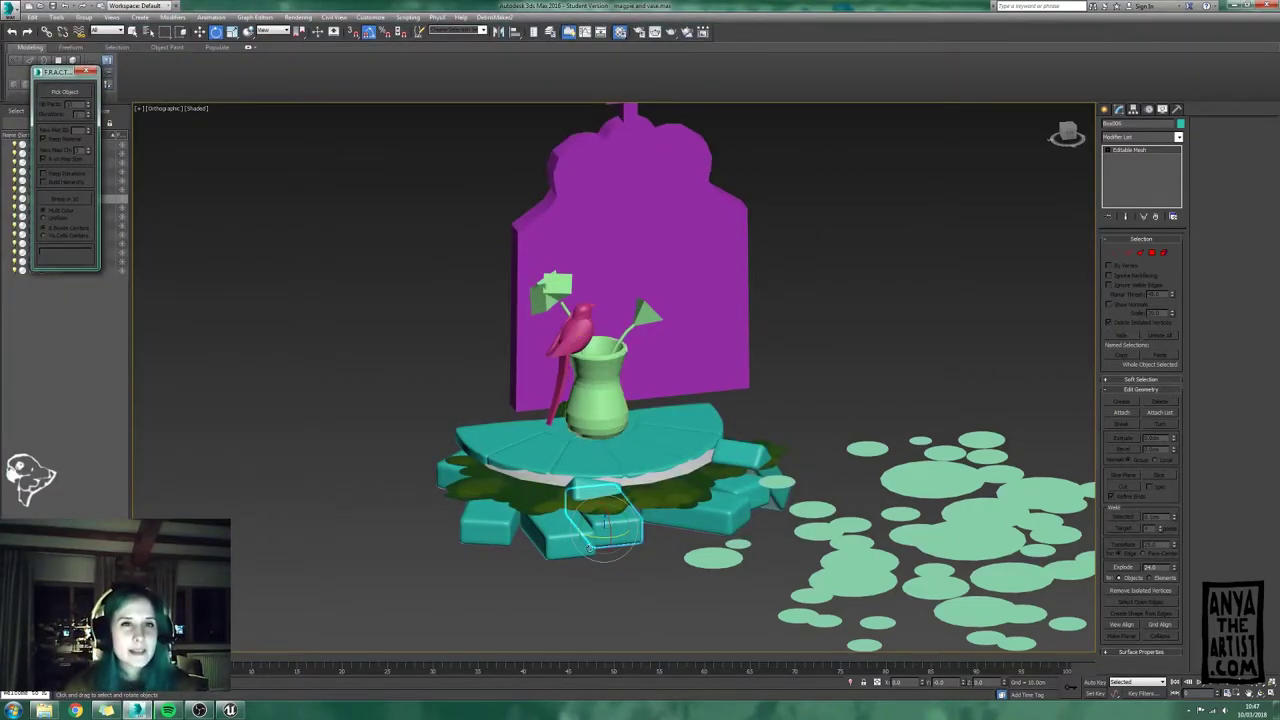
Step: Duplicate a loose stone block in front of the platform, and rotate and move the copy clear of the others
{"action": "left_click", "coordinate": [558, 532]}
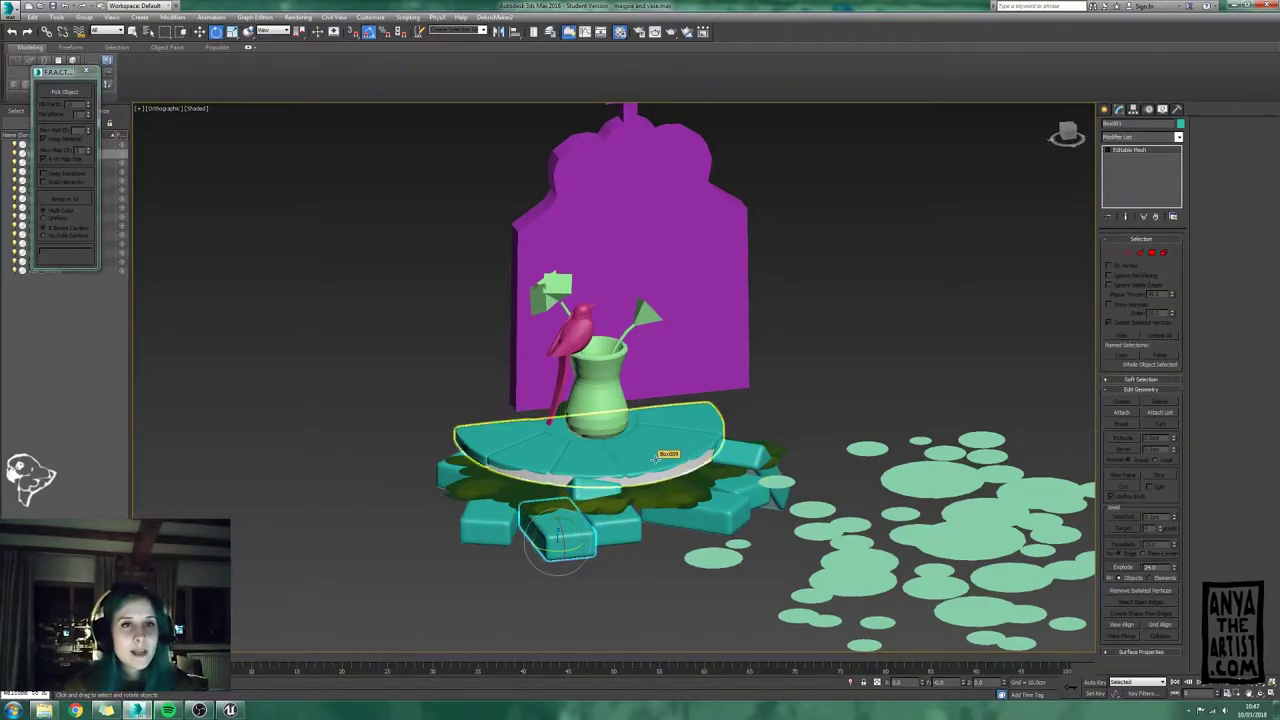
{"action": "middle_click_drag", "start_coordinate": [399, 426], "coordinate": [474, 464], "text": "alt"}
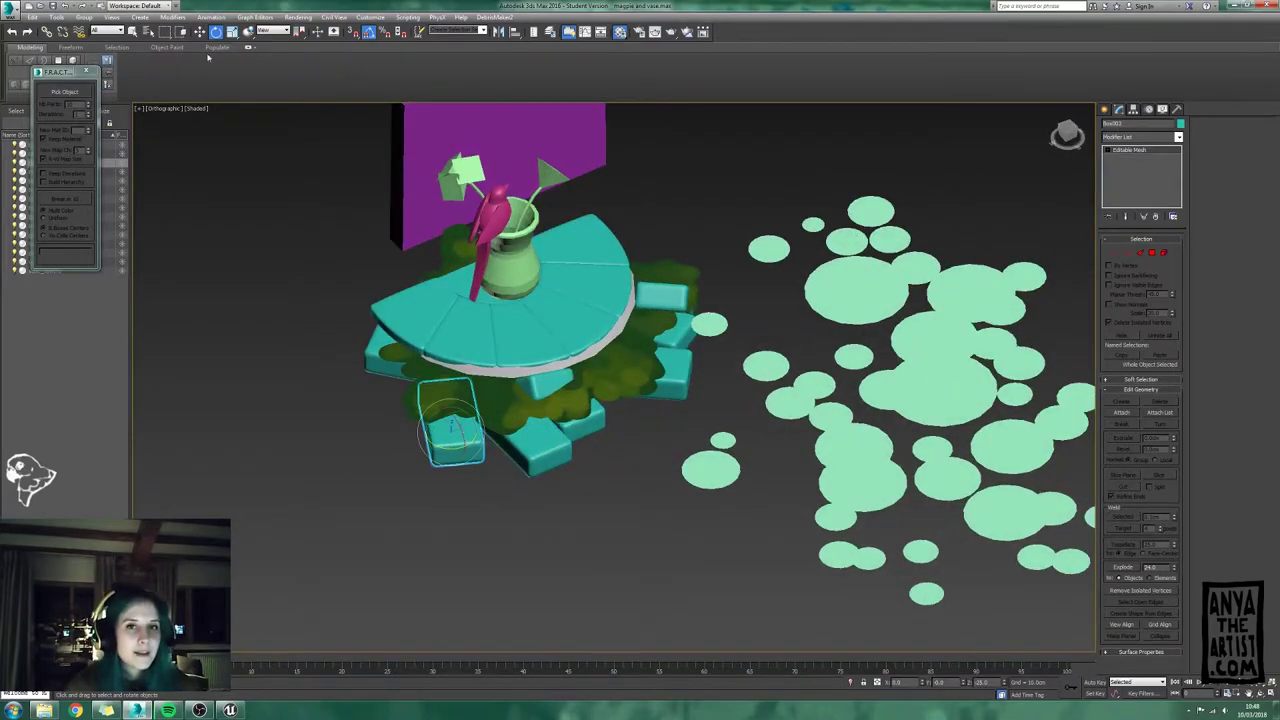
{"action": "middle_click_drag", "start_coordinate": [499, 325], "coordinate": [489, 380], "text": "alt"}
{"action": "left_click_drag", "start_coordinate": [452, 416], "coordinate": [482, 516], "text": "shift"}
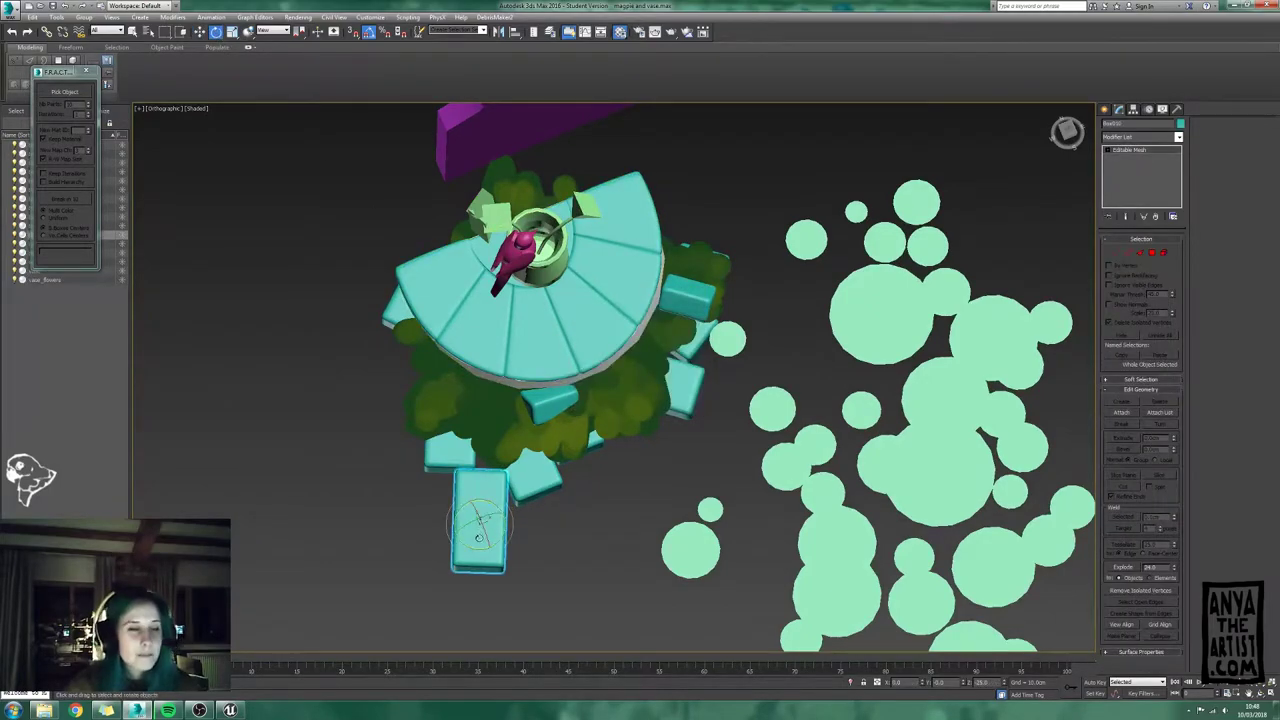
{"action": "left_click_drag", "start_coordinate": [478, 537], "coordinate": [497, 551]}
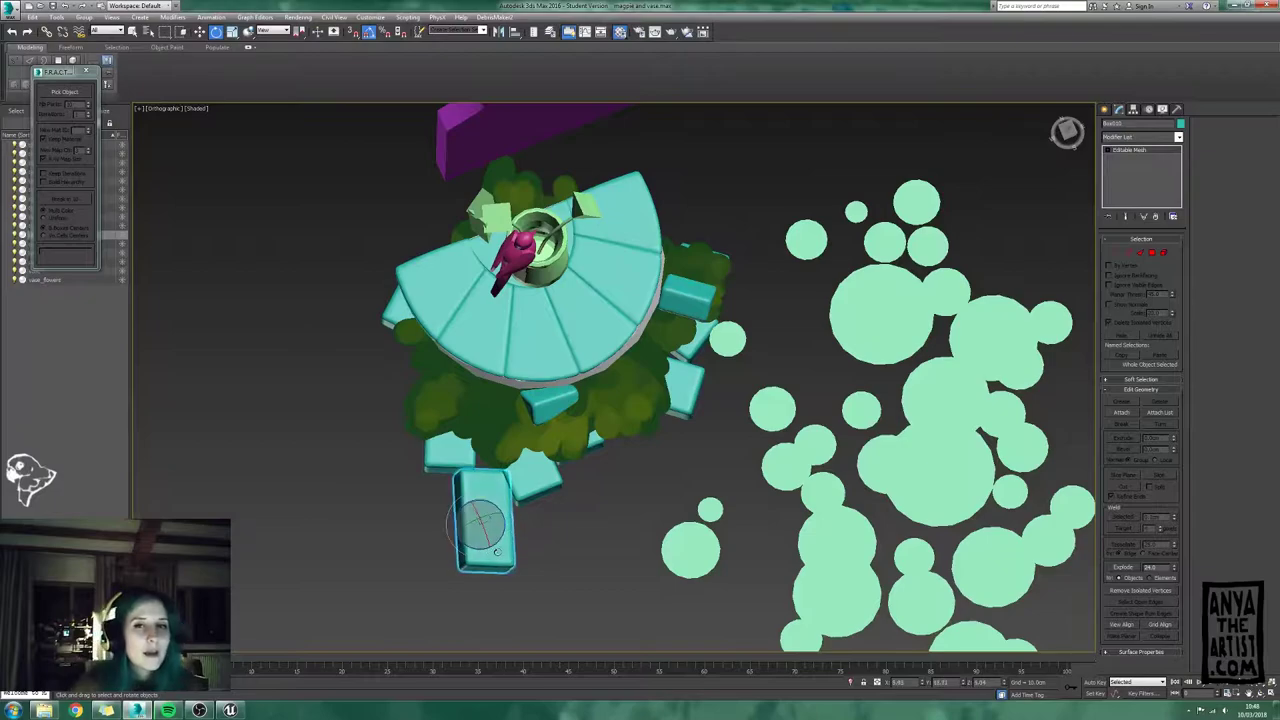
{"action": "middle_click_drag", "start_coordinate": [485, 566], "coordinate": [479, 530], "text": "alt"}
{"action": "left_click_drag", "start_coordinate": [478, 549], "coordinate": [491, 548]}
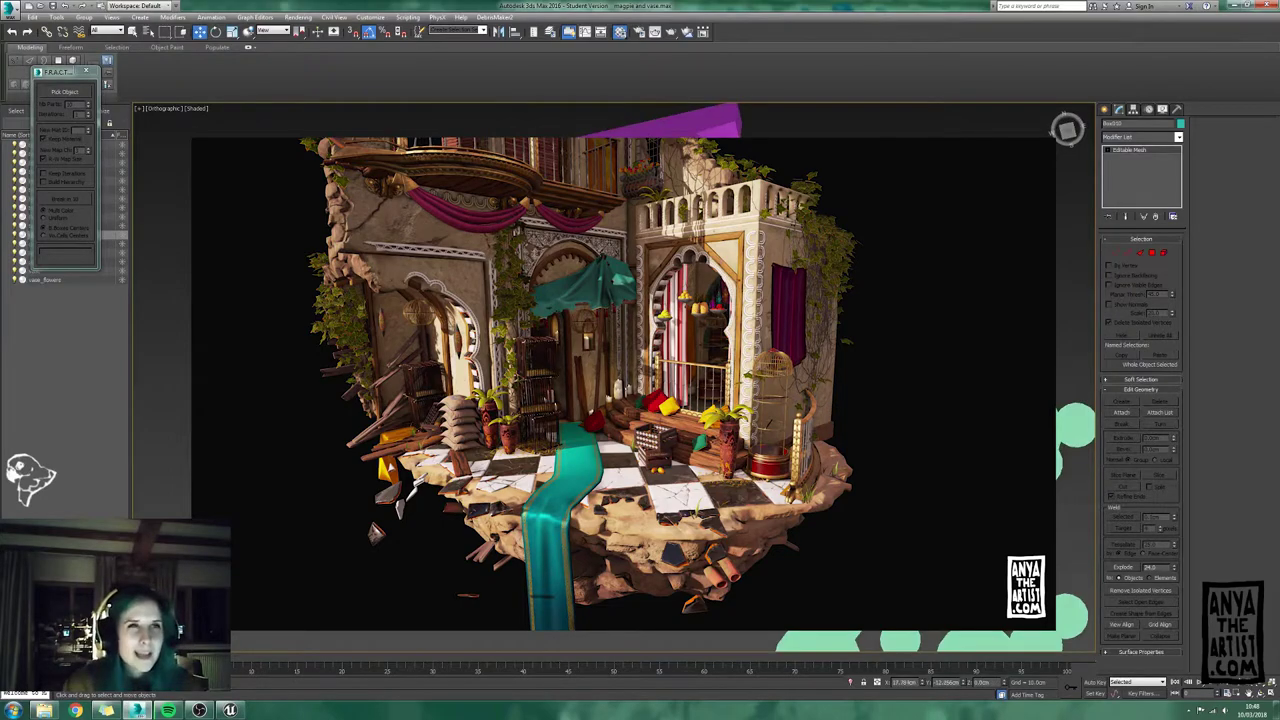
Step: Pick the copied block in the fracture script and break it into 10 multicoloured parts
{"action": "left_click", "coordinate": [50, 92]}
{"action": "left_click", "coordinate": [600, 380]}
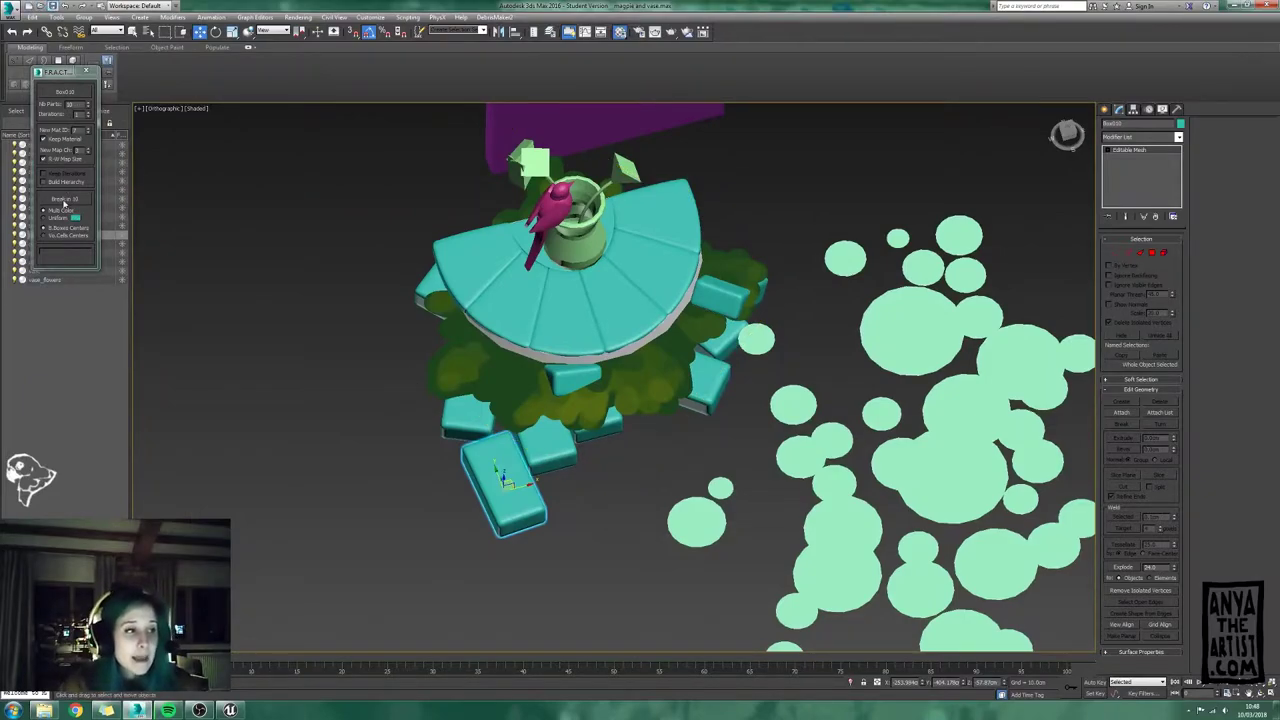
{"action": "left_click", "coordinate": [64, 200]}
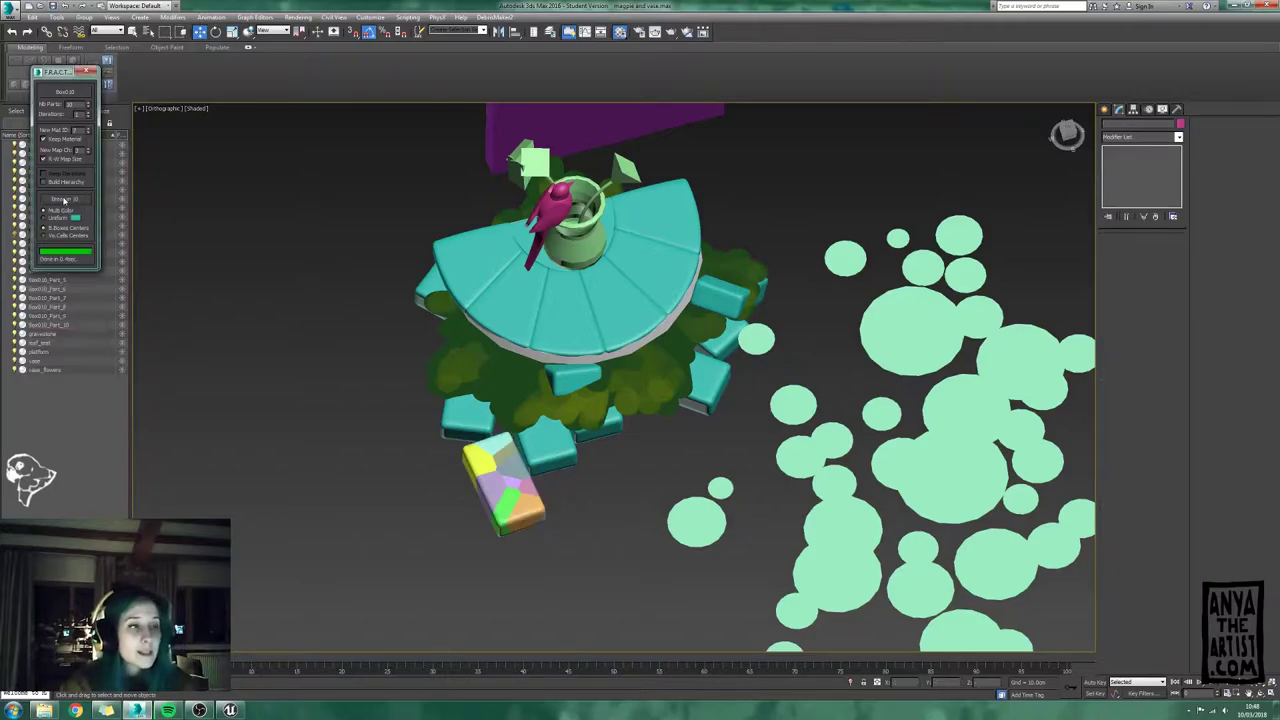
Step: Delete three fragments from the upper and middle part of the fractured block
{"action": "scroll", "coordinate": [472, 530], "scroll_direction": "up", "scroll_amount": 4}
{"action": "left_click", "coordinate": [517, 412]}
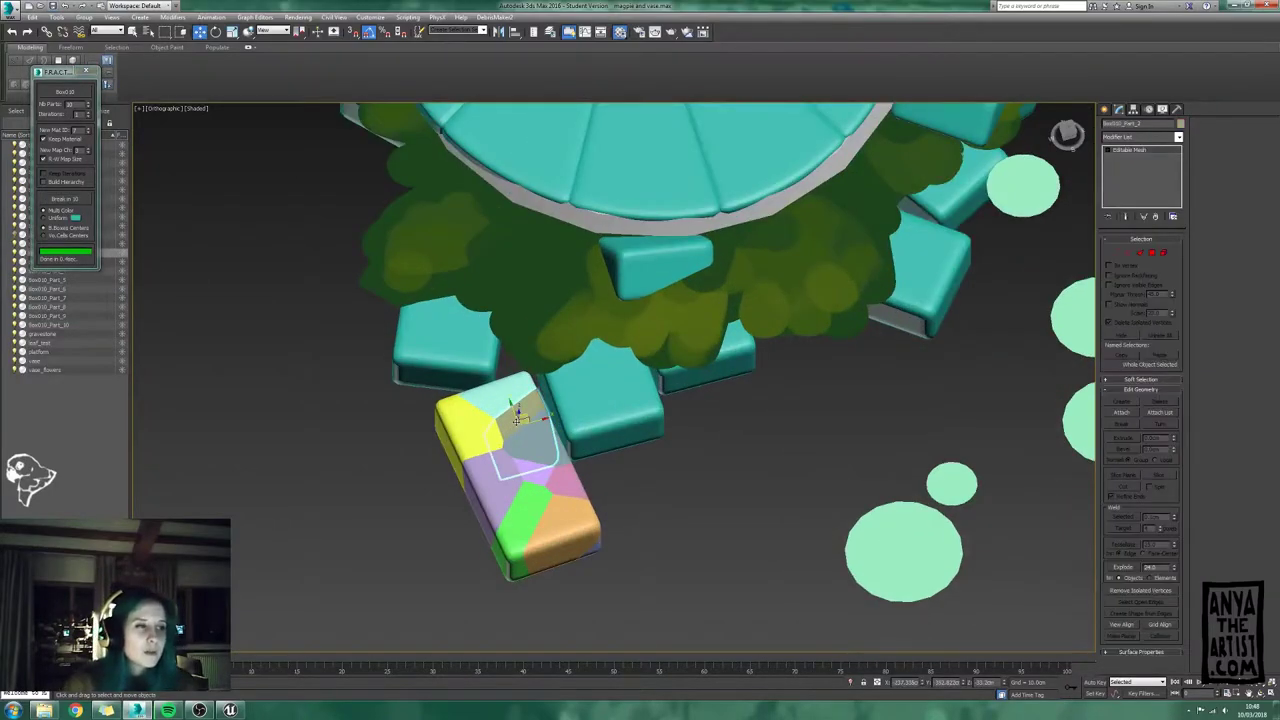
{"action": "key", "text": "Delete"}
{"action": "left_click", "coordinate": [531, 445]}
{"action": "key", "text": "Delete"}
{"action": "left_click", "coordinate": [488, 474]}
{"action": "key", "text": "Delete"}
Step: Move the yellow fragment away from the others and inspect the fragments' mesh with edged faces
{"action": "left_click", "coordinate": [527, 475]}
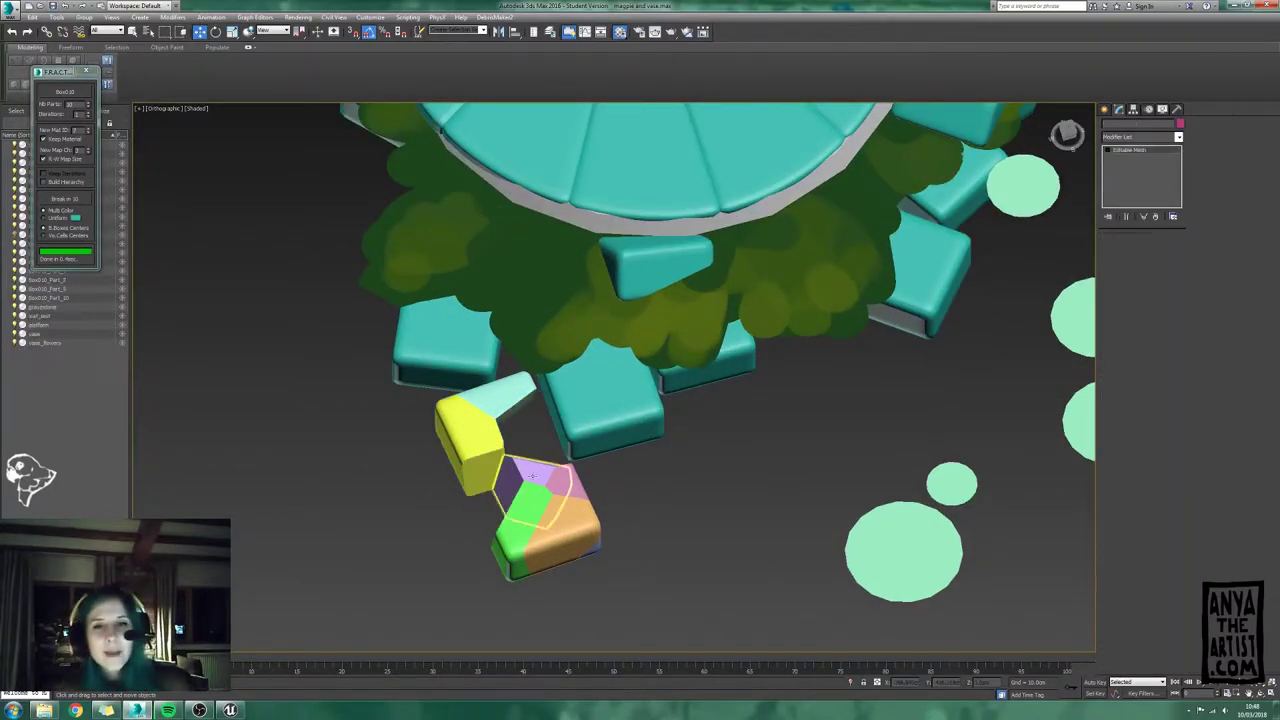
{"action": "left_click", "coordinate": [466, 424]}
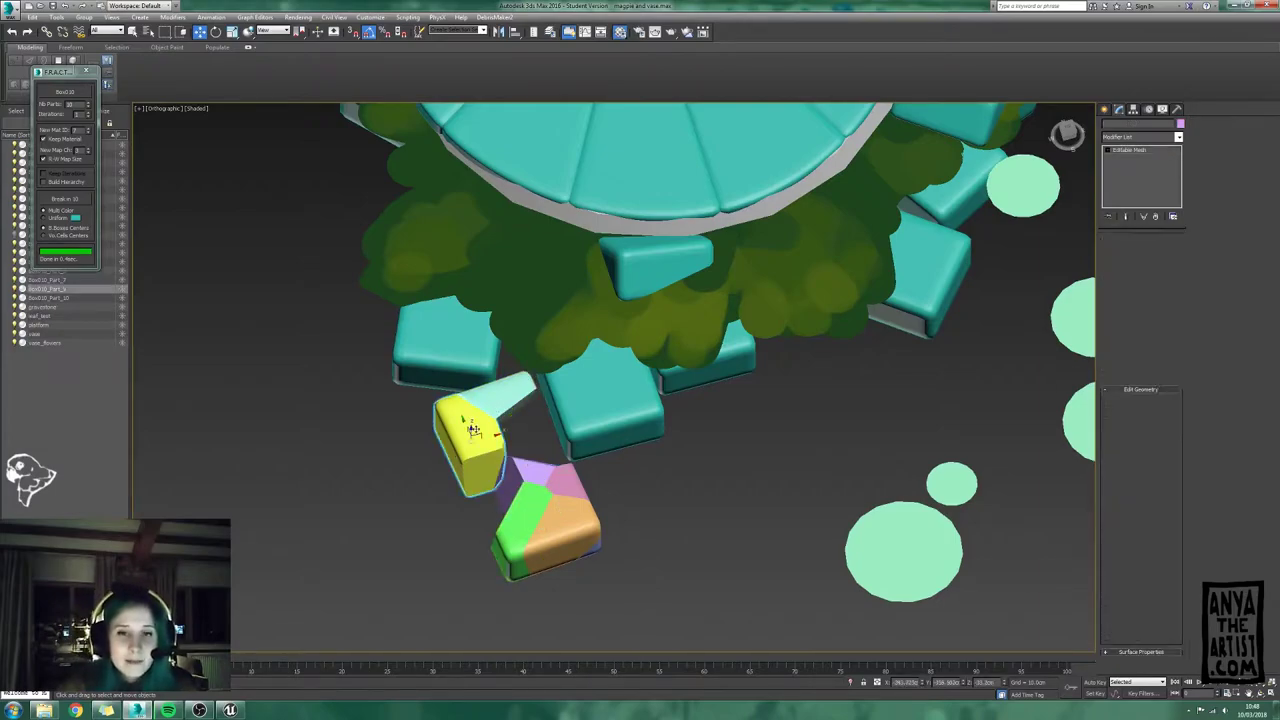
{"action": "middle_click_drag", "start_coordinate": [483, 431], "coordinate": [483, 458], "text": "alt"}
{"action": "left_click_drag", "start_coordinate": [481, 431], "coordinate": [479, 449]}
{"action": "mouse_move", "coordinate": [479, 449]}
{"action": "middle_mouse_down", "text": "alt"}
{"action": "mouse_move", "coordinate": [483, 405]}
{"action": "mouse_move", "coordinate": [524, 398]}
{"action": "mouse_move", "coordinate": [451, 426]}
{"action": "mouse_move", "coordinate": [479, 440]}
{"action": "middle_mouse_up", "text": "alt"}
{"action": "scroll", "coordinate": [483, 405], "scroll_direction": "down", "scroll_amount": 4}
{"action": "scroll", "coordinate": [478, 440], "scroll_direction": "up", "scroll_amount": 4}
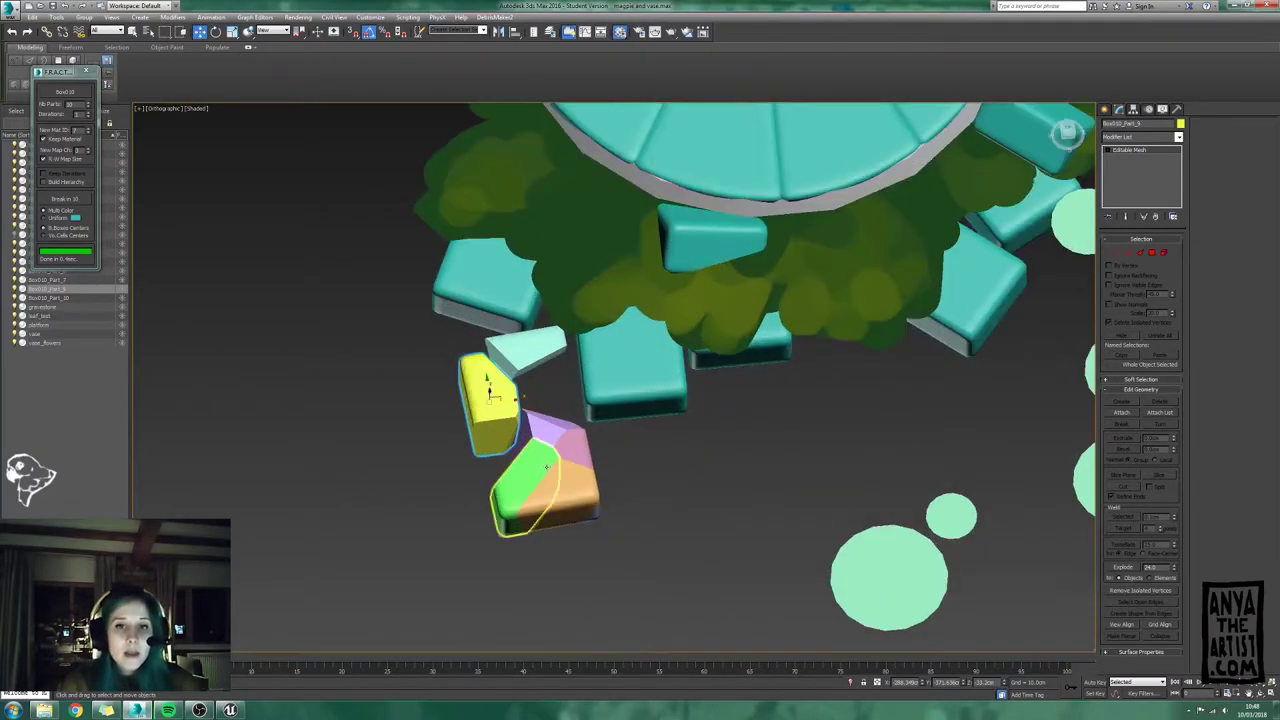
{"action": "key", "text": "F4"}
{"action": "scroll", "coordinate": [514, 432], "scroll_direction": "up", "scroll_amount": 3}
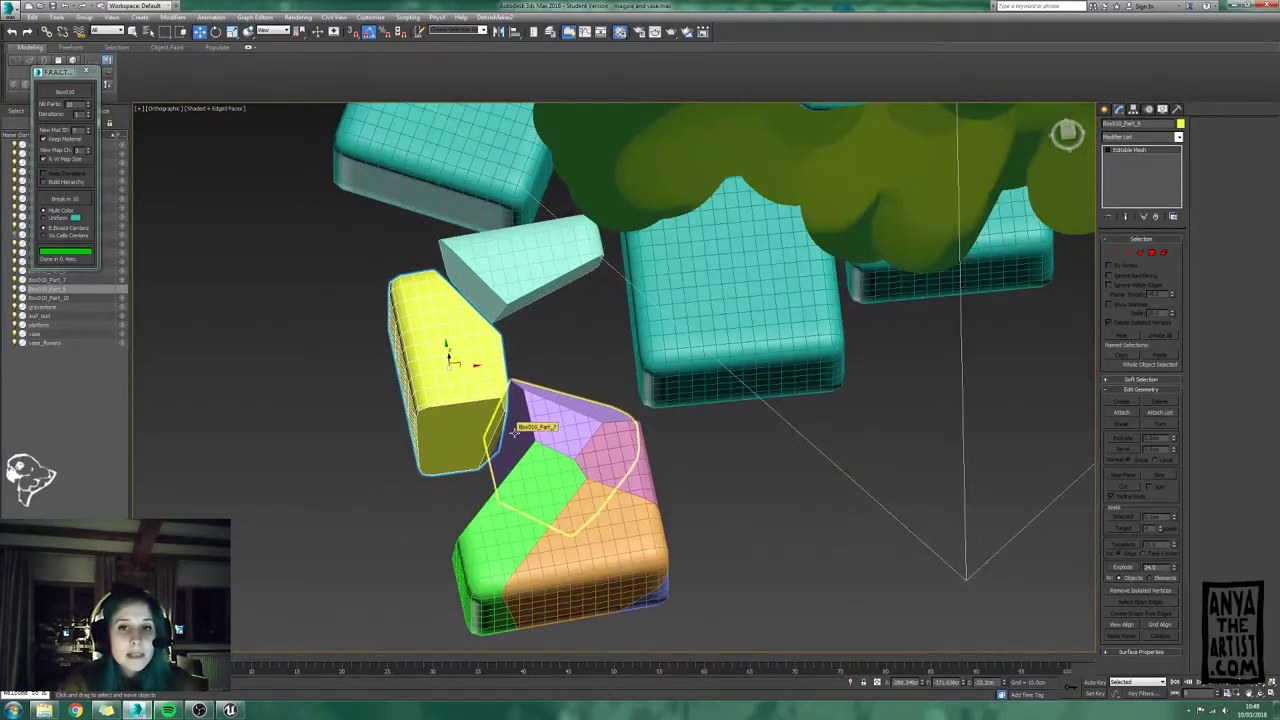
{"action": "key", "text": "F4"}
Step: Delete the pink and orange fragments, and clear away all remaining pieces of the fractured block
{"action": "mouse_move", "coordinate": [514, 432]}
{"action": "middle_mouse_down", "text": "alt"}
{"action": "mouse_move", "coordinate": [556, 452]}
{"action": "mouse_move", "coordinate": [560, 466]}
{"action": "mouse_move", "coordinate": [552, 450]}
{"action": "mouse_move", "coordinate": [518, 460]}
{"action": "mouse_move", "coordinate": [590, 528]}
{"action": "mouse_move", "coordinate": [514, 514]}
{"action": "mouse_move", "coordinate": [496, 481]}
{"action": "mouse_move", "coordinate": [505, 430]}
{"action": "mouse_move", "coordinate": [443, 386]}
{"action": "mouse_move", "coordinate": [507, 511]}
{"action": "middle_mouse_up", "text": "alt"}
{"action": "left_click", "coordinate": [549, 444]}
{"action": "left_click", "coordinate": [502, 449]}
{"action": "key", "text": "Delete"}
{"action": "left_click", "coordinate": [562, 460]}
{"action": "key", "text": "Delete"}
{"action": "left_click", "coordinate": [508, 492]}
{"action": "left_click", "coordinate": [528, 456]}
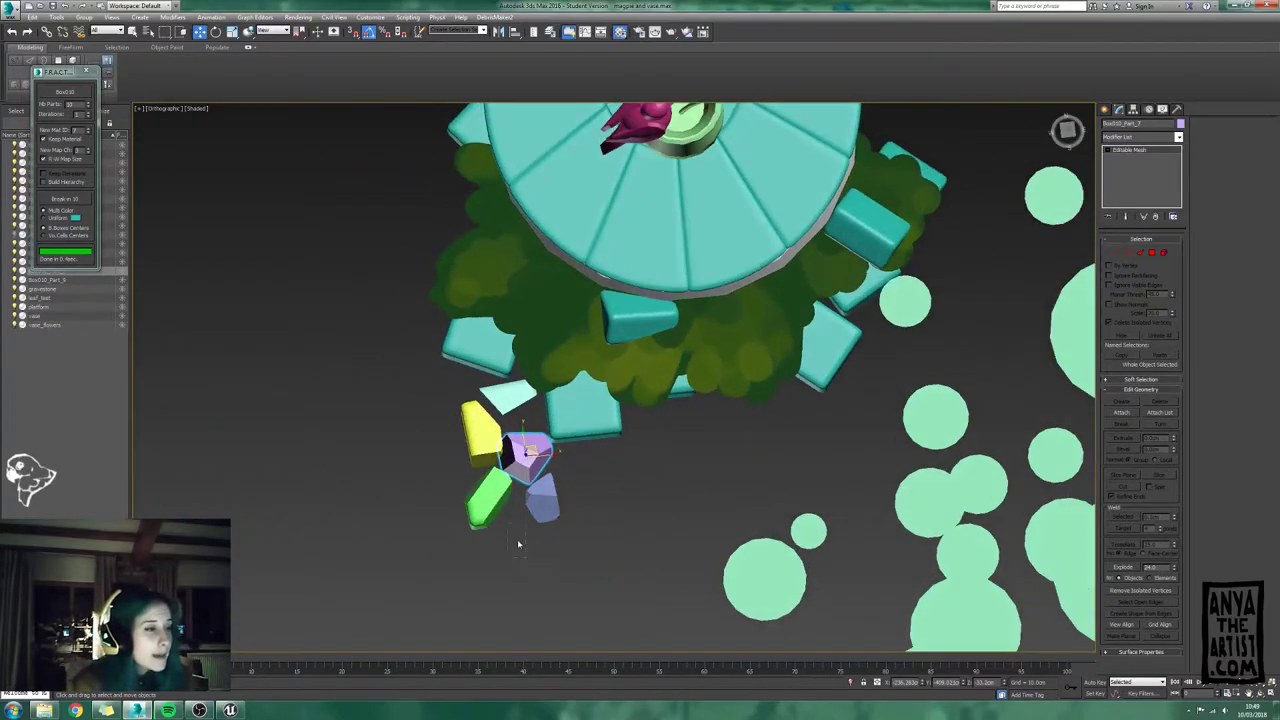
{"action": "left_click_drag", "start_coordinate": [454, 406], "coordinate": [455, 407]}
{"action": "key", "text": "Delete"}
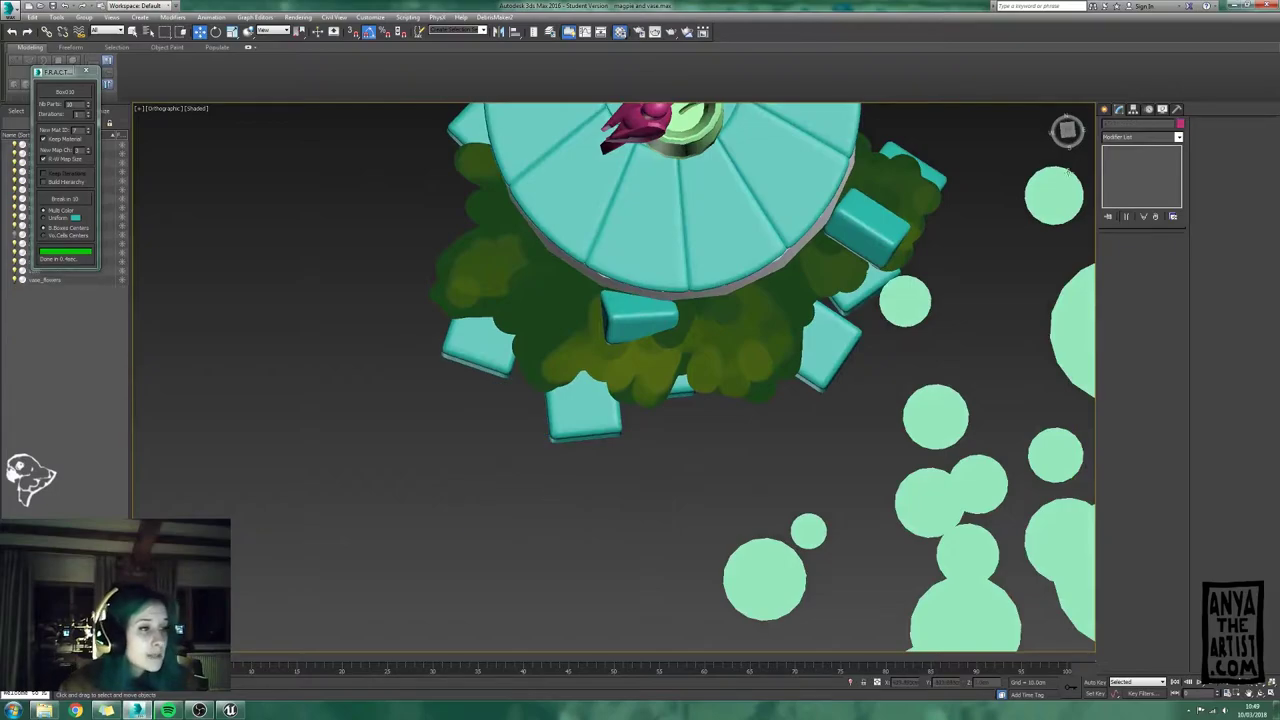
Step: Create a box about 160 cm long, 94 cm wide and 65 cm high in front of the platform, and adjust its scale
{"action": "left_click", "coordinate": [1105, 110]}
{"action": "left_click", "coordinate": [1123, 173]}
{"action": "middle_click_drag", "start_coordinate": [484, 380], "coordinate": [487, 395], "text": "alt"}
{"action": "mouse_move", "coordinate": [486, 398]}
{"action": "left_mouse_down"}
{"action": "mouse_move", "coordinate": [535, 521]}
{"action": "mouse_move", "coordinate": [561, 517]}
{"action": "mouse_move", "coordinate": [562, 479]}
{"action": "left_mouse_up"}
{"action": "left_click", "coordinate": [560, 438]}
{"action": "mouse_move", "coordinate": [560, 438]}
{"action": "middle_mouse_down", "text": "alt"}
{"action": "mouse_move", "coordinate": [543, 408]}
{"action": "mouse_move", "coordinate": [521, 453]}
{"action": "mouse_move", "coordinate": [520, 510]}
{"action": "mouse_move", "coordinate": [538, 494]}
{"action": "middle_mouse_up", "text": "alt"}
{"action": "right_click", "coordinate": [521, 453]}
{"action": "left_click_drag", "start_coordinate": [542, 495], "coordinate": [547, 494]}
{"action": "left_click", "coordinate": [1119, 109]}
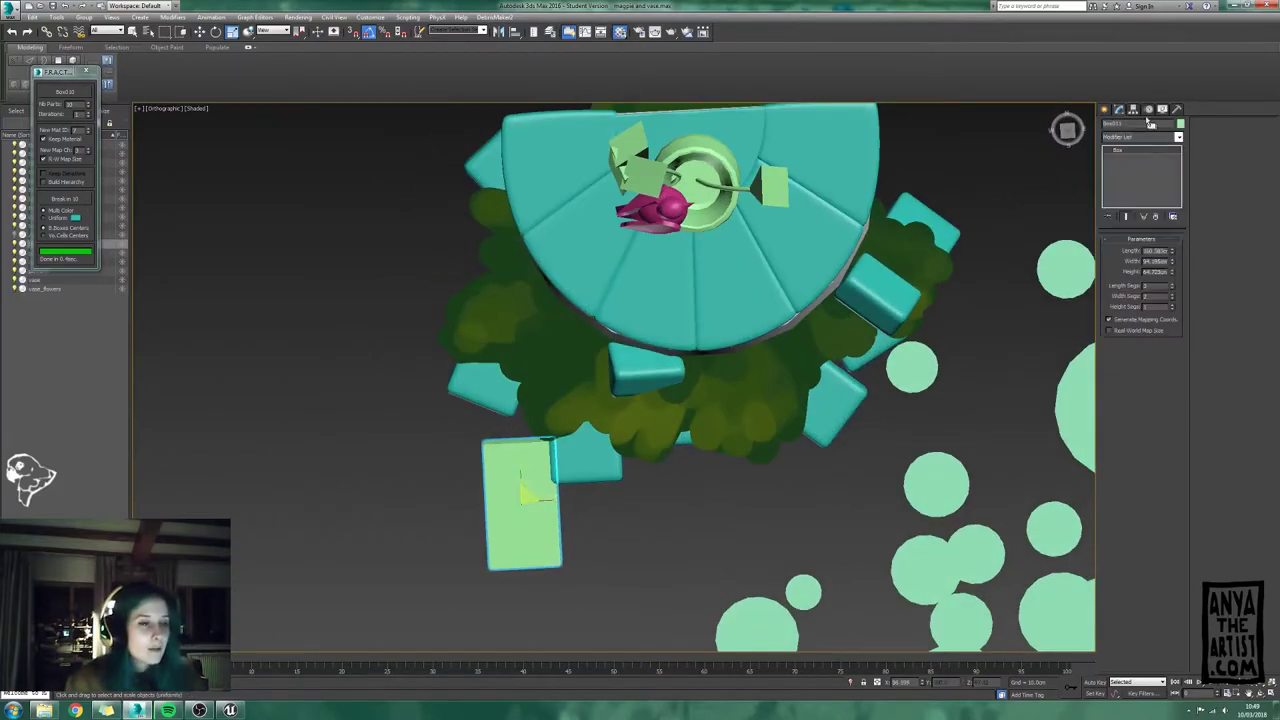
Step: Try to fracture the new box with the script's current target, and delete the resulting pieces while keeping the box and stone blocks
{"action": "right_click", "coordinate": [1123, 149]}
{"action": "left_click", "coordinate": [1150, 235]}
{"action": "left_click", "coordinate": [71, 203]}
{"action": "middle_click_drag", "start_coordinate": [523, 480], "coordinate": [530, 408], "text": "alt"}
{"action": "left_click_drag", "start_coordinate": [436, 300], "coordinate": [646, 405]}
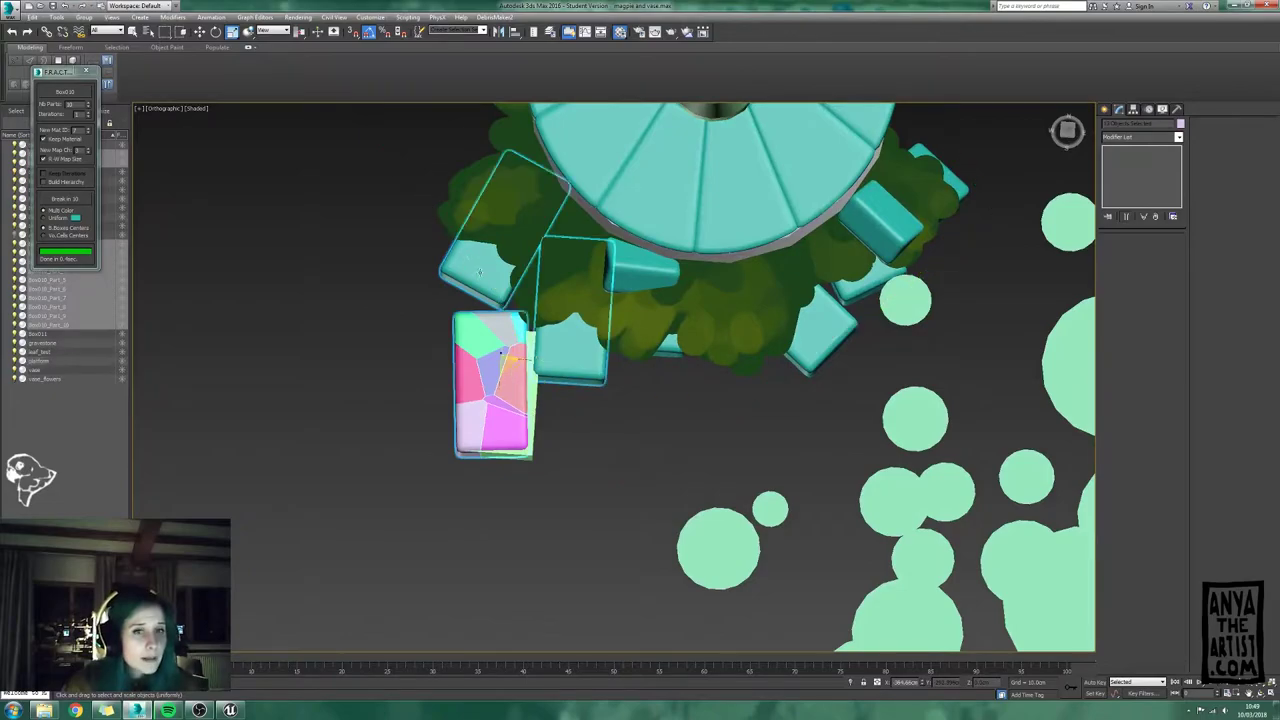
{"action": "middle_click_drag", "start_coordinate": [620, 420], "coordinate": [632, 363]}
{"action": "left_click_drag", "start_coordinate": [636, 345], "coordinate": [600, 305], "text": "alt"}
{"action": "mouse_move", "coordinate": [395, 199]}
{"action": "left_mouse_down", "text": "alt"}
{"action": "mouse_move", "coordinate": [453, 202]}
{"action": "mouse_move", "coordinate": [485, 225]}
{"action": "left_mouse_up", "text": "alt"}
{"action": "key", "text": "Delete"}
Step: Set the new box as the fracture target and break it into 10 pieces
{"action": "left_click", "coordinate": [522, 352]}
{"action": "left_click", "coordinate": [61, 95]}
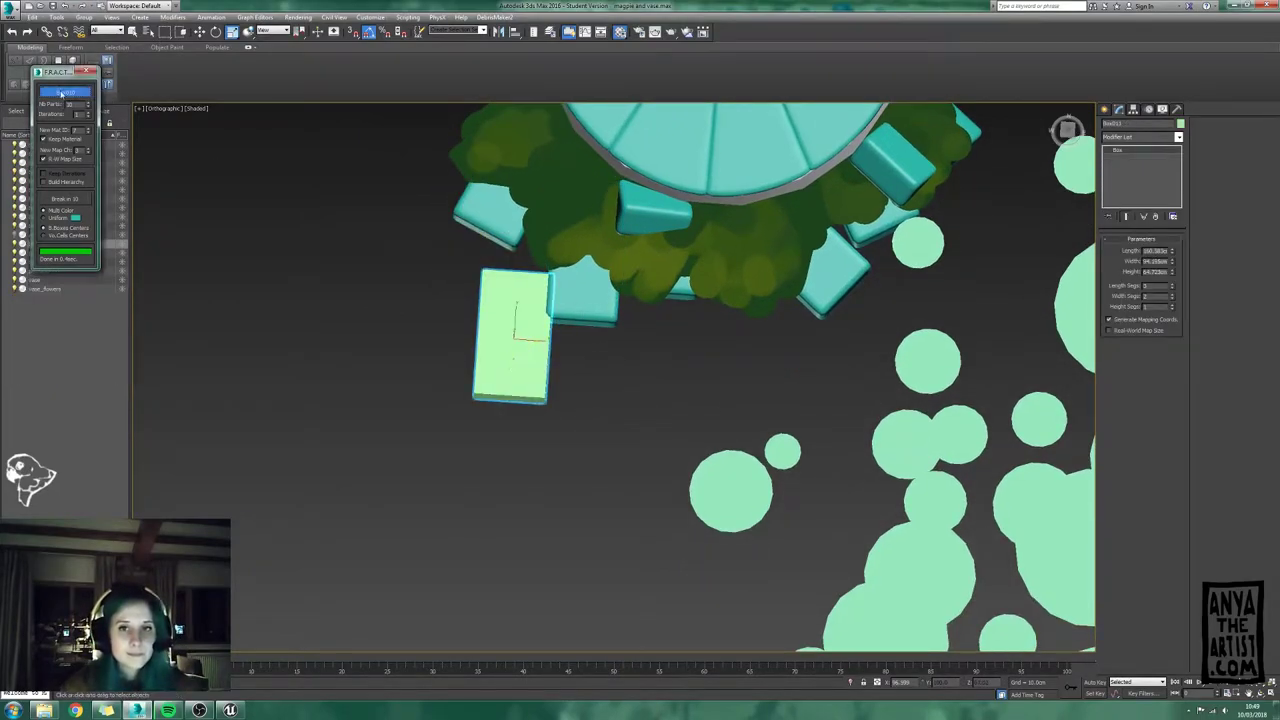
{"action": "left_click", "coordinate": [500, 325]}
{"action": "left_click", "coordinate": [67, 199]}
Step: Delete two unneeded pieces from the newly fractured box
{"action": "middle_click_drag", "start_coordinate": [533, 380], "coordinate": [583, 348], "text": "alt"}
{"action": "left_click", "coordinate": [552, 310]}
{"action": "key", "text": "Delete"}
{"action": "left_click", "coordinate": [548, 400]}
{"action": "key", "text": "Delete"}
Step: Move the teal fragment beside the front-left stone block and fine-tune its placement
{"action": "left_click", "coordinate": [590, 374]}
{"action": "left_click_drag", "start_coordinate": [583, 348], "coordinate": [463, 232]}
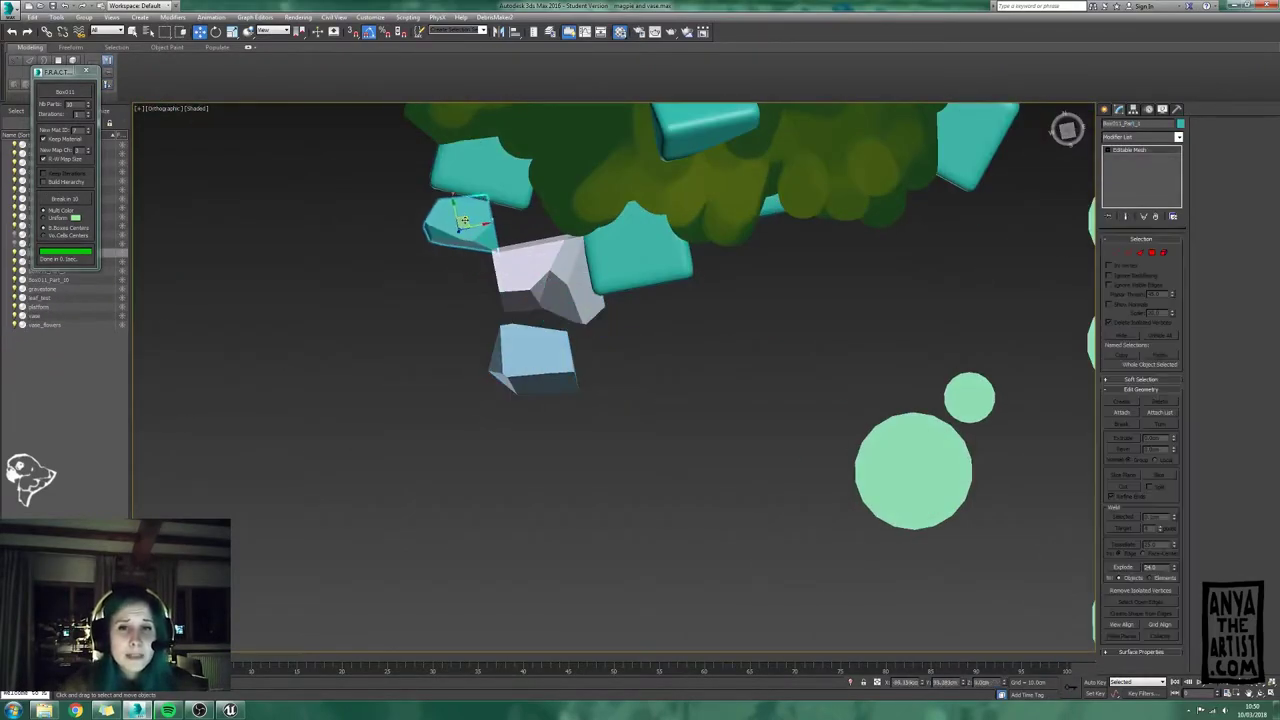
{"action": "scroll", "coordinate": [470, 230], "scroll_direction": "down", "scroll_amount": 5}
{"action": "middle_click_drag", "start_coordinate": [470, 240], "coordinate": [490, 357], "text": "alt"}
{"action": "scroll", "coordinate": [478, 330], "scroll_direction": "up", "scroll_amount": 4}
{"action": "left_click", "coordinate": [476, 354]}
{"action": "left_click_drag", "start_coordinate": [490, 357], "coordinate": [490, 344]}
{"action": "mouse_move", "coordinate": [490, 344]}
{"action": "middle_mouse_down", "text": "alt"}
{"action": "mouse_move", "coordinate": [486, 322]}
{"action": "mouse_move", "coordinate": [520, 345]}
{"action": "mouse_move", "coordinate": [480, 340]}
{"action": "middle_mouse_up", "text": "alt"}
Step: Fracture the box into 10 pieces again to get a second set of fragments
{"action": "scroll", "coordinate": [486, 325], "scroll_direction": "down", "scroll_amount": 4}
{"action": "left_click", "coordinate": [464, 352]}
{"action": "left_click", "coordinate": [65, 92]}
{"action": "left_click", "coordinate": [65, 198]}
Step: Select the new set of pieces without the already placed fragment and move them away from the stones
{"action": "scroll", "coordinate": [599, 456], "scroll_direction": "up", "scroll_amount": 4}
{"action": "middle_click_drag", "start_coordinate": [380, 335], "coordinate": [683, 427], "text": "alt"}
{"action": "left_click_drag", "start_coordinate": [665, 435], "coordinate": [484, 312]}
{"action": "left_click", "coordinate": [560, 281], "text": "alt"}
{"action": "middle_click_drag", "start_coordinate": [581, 279], "coordinate": [535, 345], "text": "alt"}
{"action": "left_click_drag", "start_coordinate": [530, 345], "coordinate": [334, 402]}
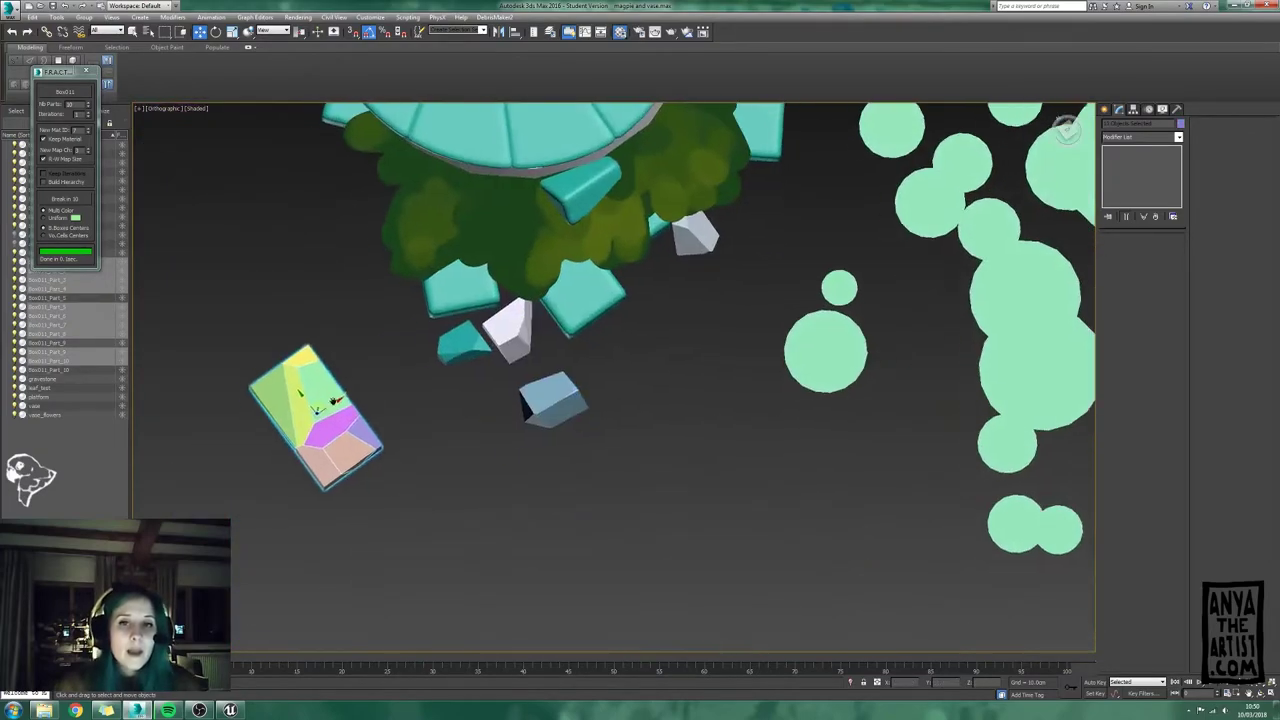
Step: Delete one piece of the fractured block and move the yellow fragment toward the platform's left side
{"action": "middle_click_drag", "start_coordinate": [334, 402], "coordinate": [350, 350], "text": "alt"}
{"action": "left_click", "coordinate": [340, 385]}
{"action": "key", "text": "Delete"}
{"action": "left_click", "coordinate": [343, 401]}
{"action": "middle_click_drag", "start_coordinate": [343, 401], "coordinate": [348, 455], "text": "alt"}
{"action": "left_click_drag", "start_coordinate": [343, 390], "coordinate": [466, 367]}
{"action": "middle_click_drag", "start_coordinate": [466, 367], "coordinate": [600, 350], "text": "alt"}
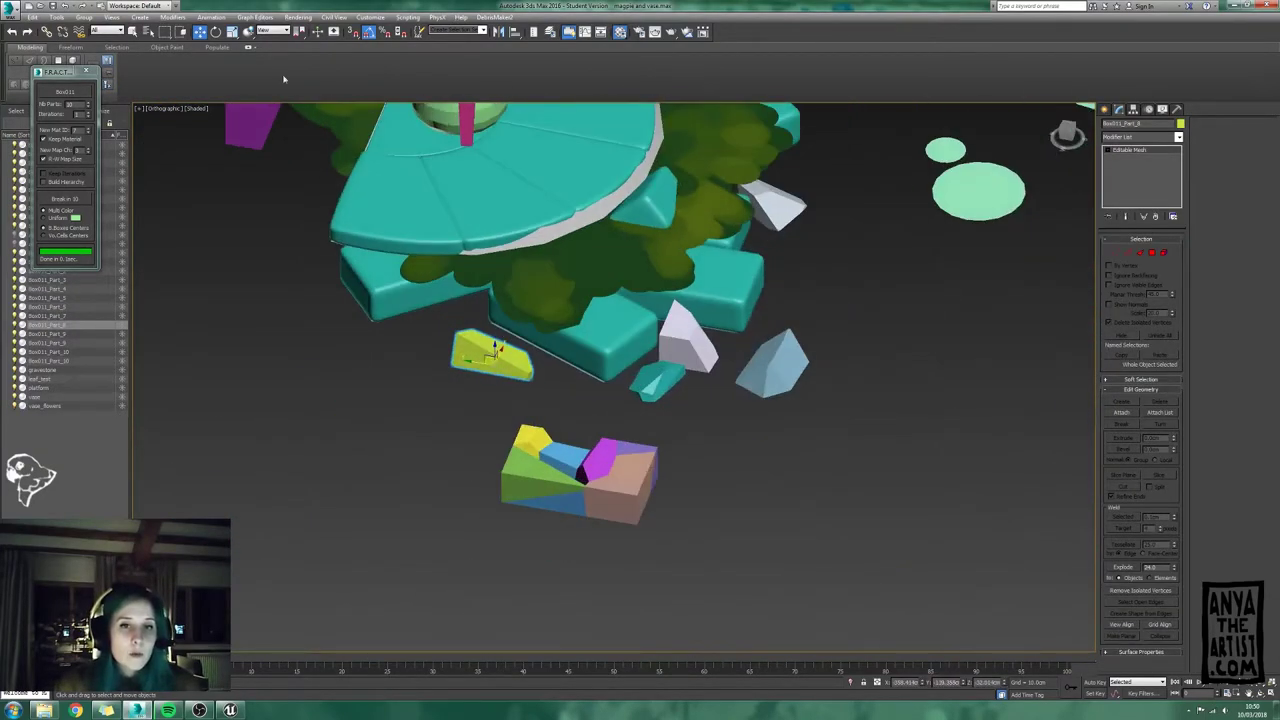
Step: Rotate the yellow fragment and position it against the stones on the platform's left side
{"action": "left_click", "coordinate": [216, 32]}
{"action": "left_click_drag", "start_coordinate": [491, 350], "coordinate": [500, 380]}
{"action": "mouse_move", "coordinate": [500, 370]}
{"action": "middle_mouse_down", "text": "alt"}
{"action": "mouse_move", "coordinate": [440, 400]}
{"action": "mouse_move", "coordinate": [495, 355]}
{"action": "middle_mouse_up", "text": "alt"}
{"action": "left_click", "coordinate": [200, 33]}
{"action": "left_click_drag", "start_coordinate": [492, 358], "coordinate": [499, 329]}
{"action": "middle_click_drag", "start_coordinate": [499, 329], "coordinate": [470, 280], "text": "alt"}
{"action": "scroll", "coordinate": [460, 320], "scroll_direction": "down", "scroll_amount": 4}
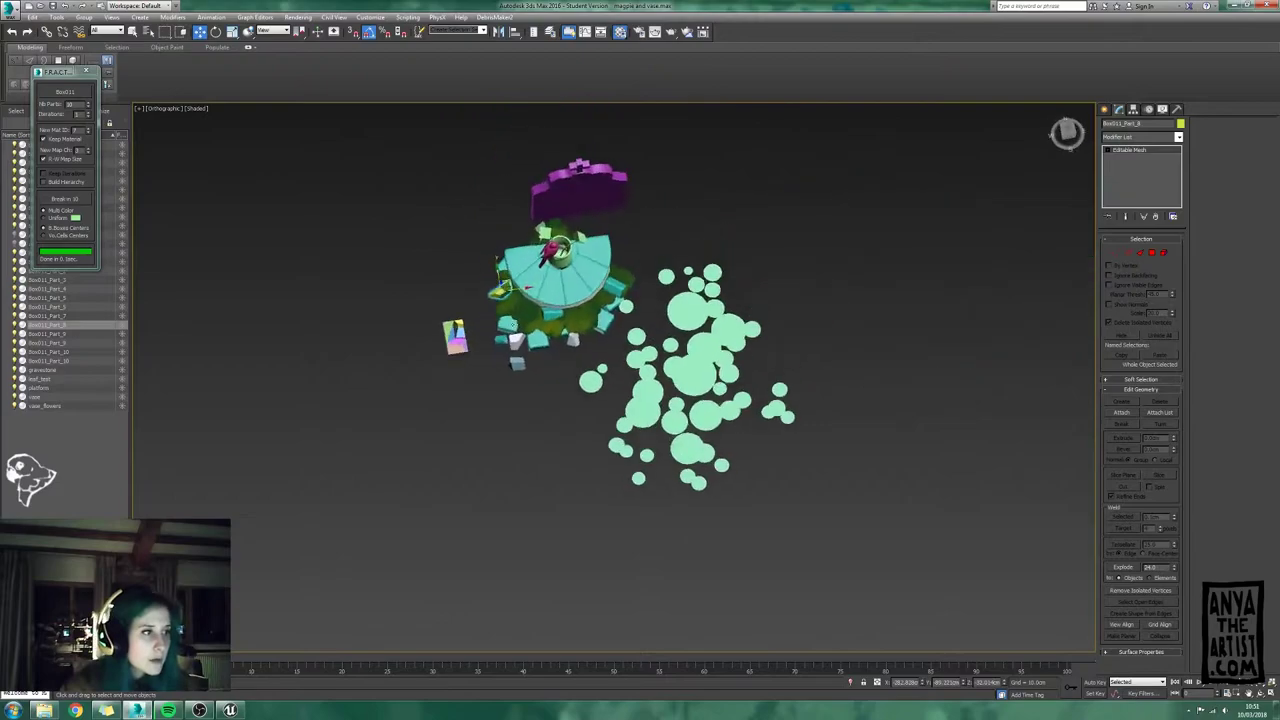
Step: Move a blue fragment from the fractured block to the stones on the platform's right side
{"action": "scroll", "coordinate": [425, 335], "scroll_direction": "up", "scroll_amount": 5}
{"action": "left_click", "coordinate": [403, 316]}
{"action": "middle_click_drag", "start_coordinate": [425, 335], "coordinate": [395, 345], "text": "alt"}
{"action": "left_click_drag", "start_coordinate": [420, 330], "coordinate": [928, 335]}
{"action": "mouse_move", "coordinate": [928, 335]}
{"action": "middle_mouse_down", "text": "alt"}
{"action": "mouse_move", "coordinate": [950, 300]}
{"action": "mouse_move", "coordinate": [945, 325]}
{"action": "middle_mouse_up", "text": "alt"}
Step: Place the second yellow fragment beside the first one and delete the green fragment from the fractured block
{"action": "left_click", "coordinate": [500, 458]}
{"action": "middle_click_drag", "start_coordinate": [500, 458], "coordinate": [502, 468], "text": "alt"}
{"action": "left_click_drag", "start_coordinate": [501, 462], "coordinate": [545, 384]}
{"action": "middle_click_drag", "start_coordinate": [543, 382], "coordinate": [757, 505], "text": "alt"}
{"action": "left_click", "coordinate": [757, 505]}
{"action": "middle_click_drag", "start_coordinate": [815, 462], "coordinate": [800, 470], "text": "alt"}
{"action": "left_click", "coordinate": [457, 462]}
{"action": "key", "text": "Delete"}
{"action": "middle_click_drag", "start_coordinate": [460, 465], "coordinate": [475, 410], "text": "alt"}
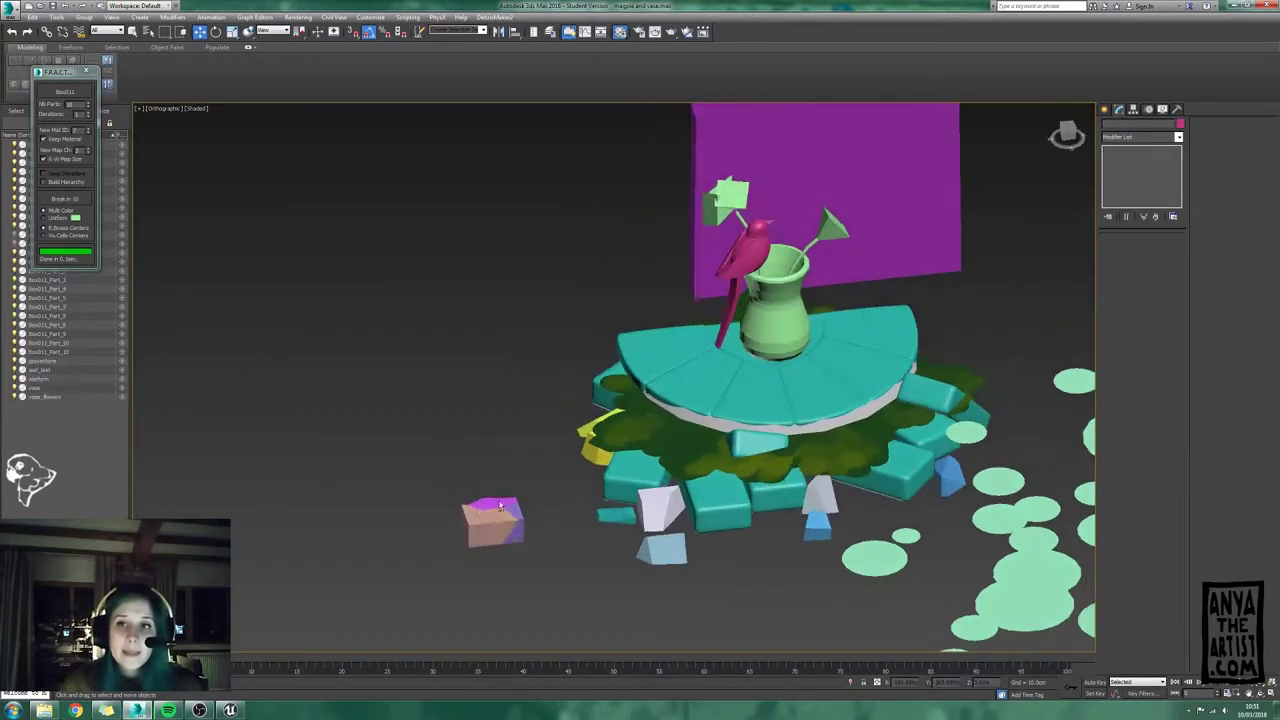
Step: Move a peach fragment next to the blue fragment on the platform's right side
{"action": "left_click", "coordinate": [482, 528]}
{"action": "middle_click_drag", "start_coordinate": [482, 528], "coordinate": [483, 560], "text": "alt"}
{"action": "left_click_drag", "start_coordinate": [482, 525], "coordinate": [987, 388]}
{"action": "middle_click_drag", "start_coordinate": [987, 388], "coordinate": [950, 335], "text": "alt"}
Step: Move the magenta fragment to the platform's far right side and delete the leftover peach and purple fragments
{"action": "left_click", "coordinate": [459, 226]}
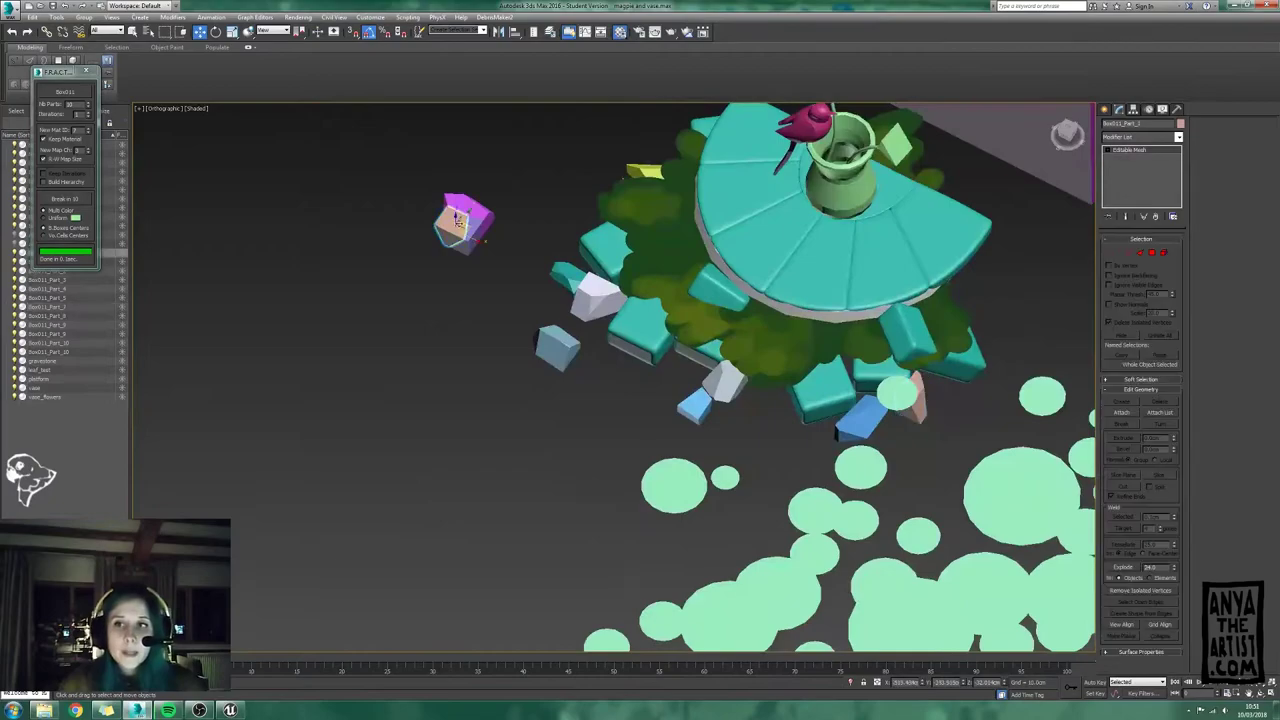
{"action": "key", "text": "Delete"}
{"action": "left_click", "coordinate": [465, 221]}
{"action": "left_click_drag", "start_coordinate": [465, 221], "coordinate": [1024, 288]}
{"action": "middle_click_drag", "start_coordinate": [1024, 288], "coordinate": [1000, 270], "text": "alt"}
{"action": "left_click", "coordinate": [367, 388]}
{"action": "key", "text": "Delete"}
Step: Hide the pale green leaf test circles
{"action": "left_click", "coordinate": [508, 426]}
{"action": "middle_click_drag", "start_coordinate": [640, 420], "coordinate": [793, 408], "text": "alt"}
{"action": "left_click", "coordinate": [857, 422]}
{"action": "right_click", "coordinate": [857, 422]}
{"action": "left_click", "coordinate": [906, 367]}
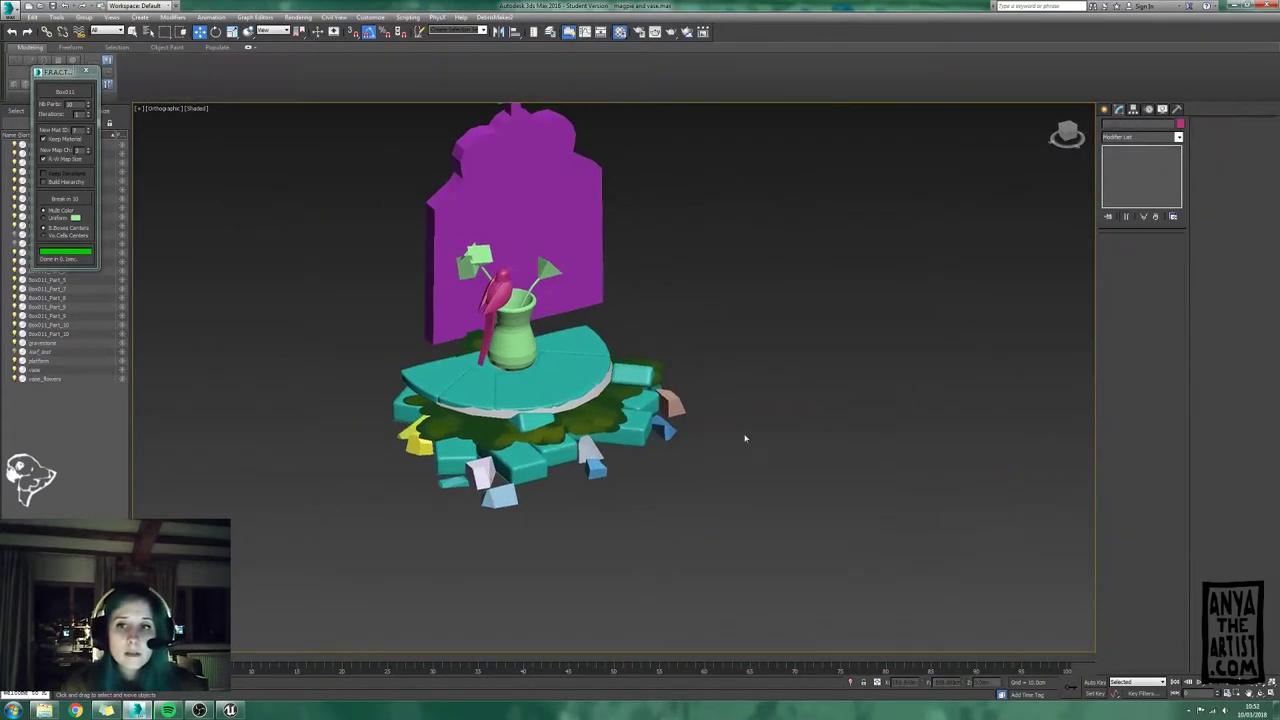
{"action": "left_click", "coordinate": [585, 370]}
{"action": "middle_click_drag", "start_coordinate": [575, 375], "coordinate": [455, 370], "text": "alt"}
{"action": "left_click_drag", "start_coordinate": [715, 490], "coordinate": [346, 358]}
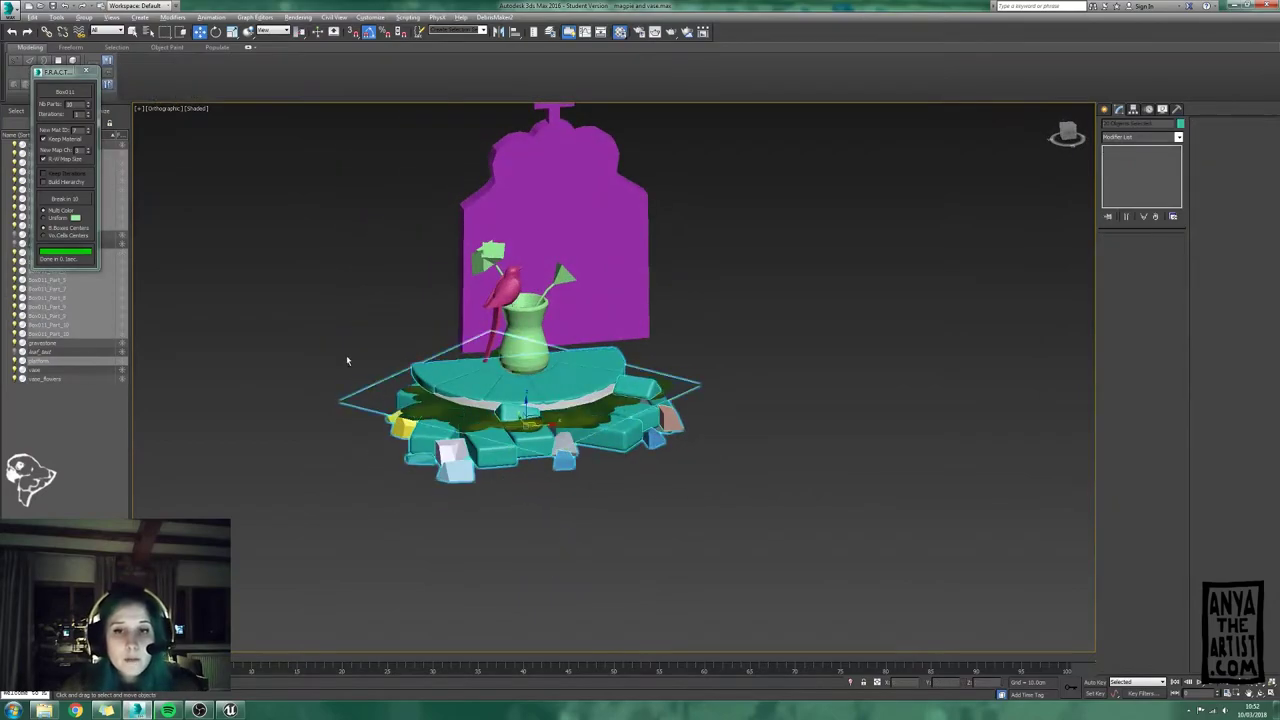
{"action": "left_click", "coordinate": [450, 388], "text": "alt"}
{"action": "middle_click_drag", "start_coordinate": [450, 388], "coordinate": [520, 402], "text": "alt"}
{"action": "key", "text": "ctrl+z"}
{"action": "key", "text": "ctrl+z"}
Step: Move the fracture dialog clear of the object list and select all the Box011 fragments
{"action": "left_click_drag", "start_coordinate": [58, 72], "coordinate": [166, 125]}
{"action": "left_click", "coordinate": [62, 253]}
{"action": "left_click", "coordinate": [62, 334], "text": "shift"}
{"action": "middle_click_drag", "start_coordinate": [490, 470], "coordinate": [505, 445], "text": "alt"}
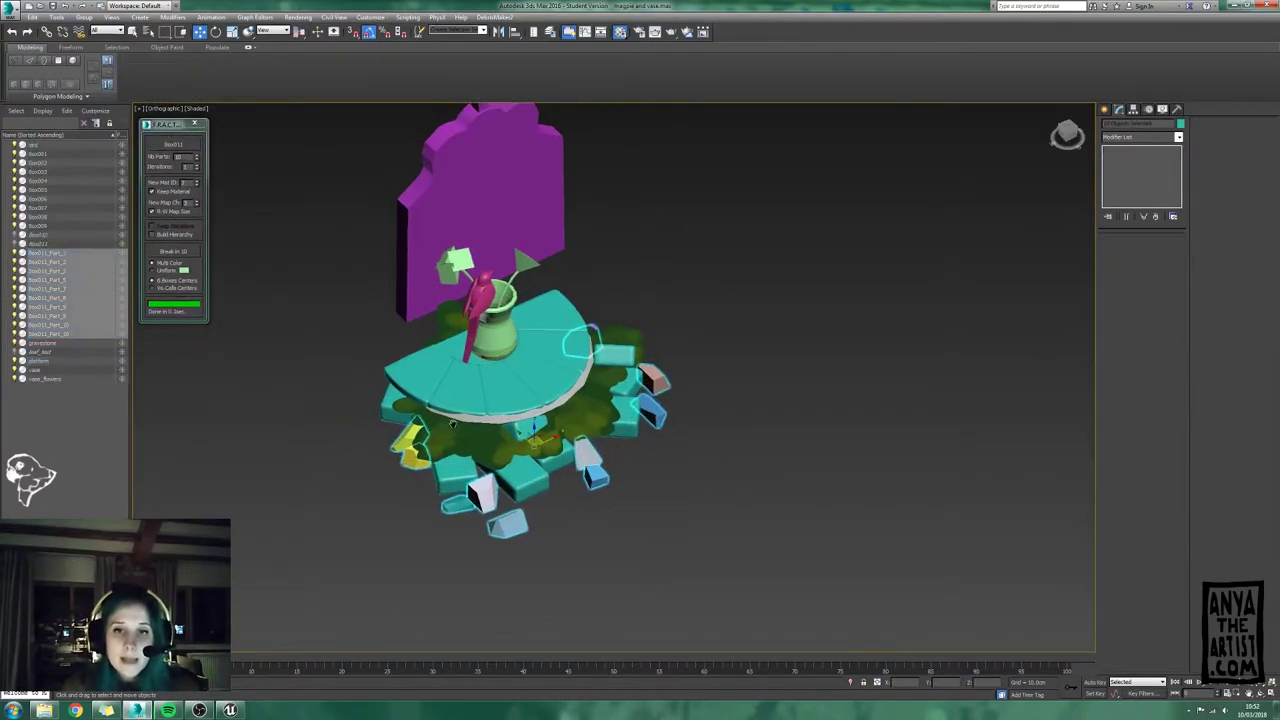
Step: Show edged faces and apply TurboSmooth to the fragments, separated by smoothing groups, with increased iterations
{"action": "scroll", "coordinate": [505, 445], "scroll_direction": "up", "scroll_amount": 4}
{"action": "key", "text": "F4"}
{"action": "left_click", "coordinate": [1178, 137]}
{"action": "left_click", "coordinate": [1136, 555]}
{"action": "left_click", "coordinate": [1140, 338]}
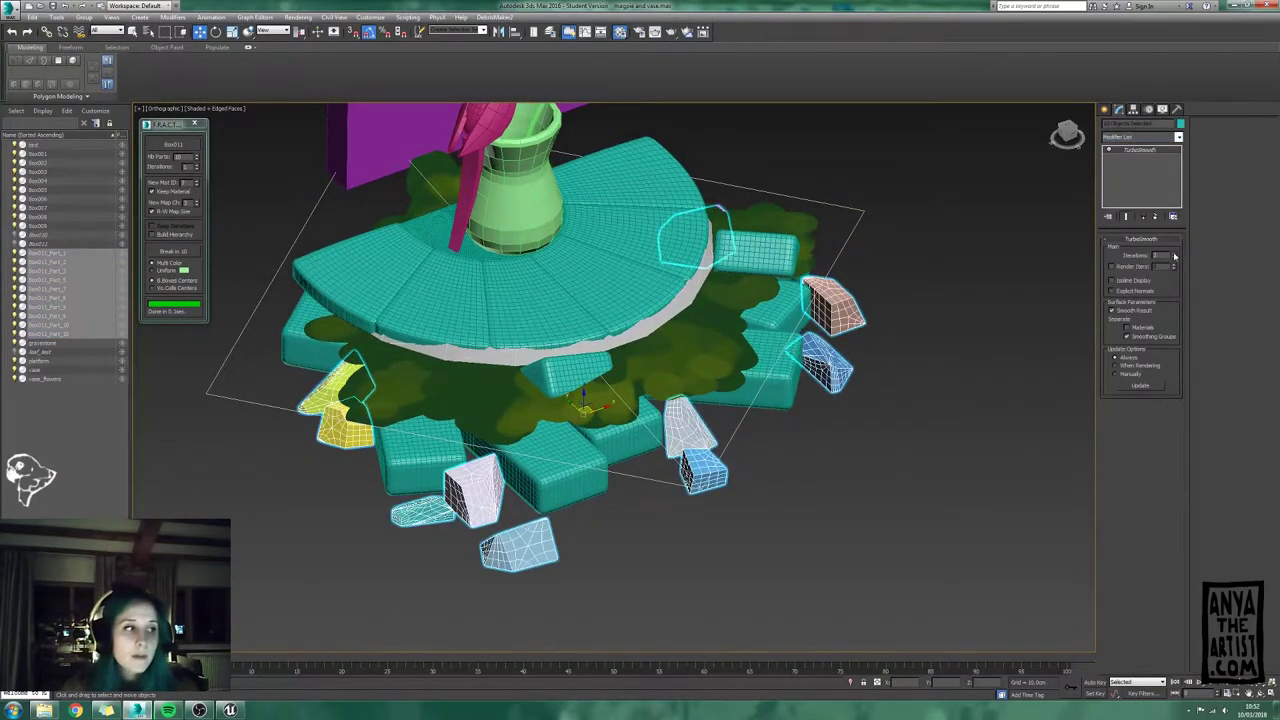
{"action": "left_click", "coordinate": [1174, 253]}
Step: Add a second TurboSmooth to the fragments without smoothing group separation, and turn off edged faces
{"action": "left_click", "coordinate": [1150, 137]}
{"action": "left_click", "coordinate": [1128, 371]}
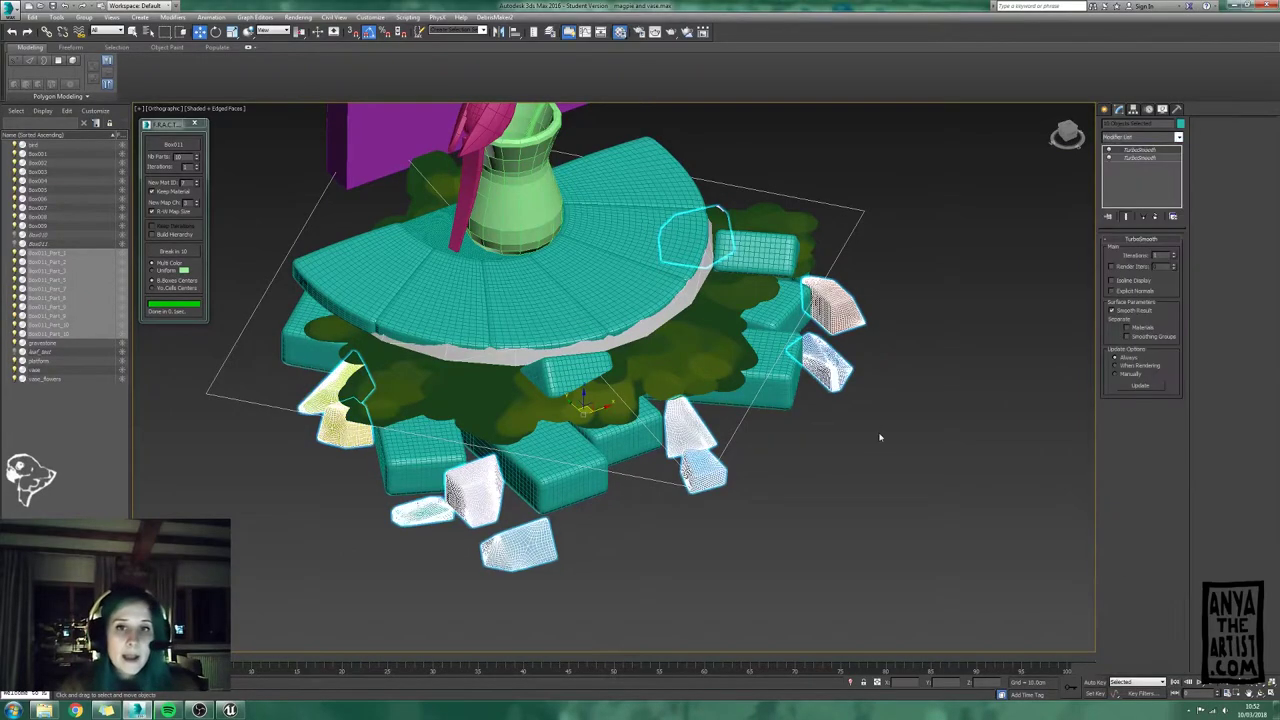
{"action": "middle_click_drag", "start_coordinate": [866, 435], "coordinate": [986, 288], "text": "alt"}
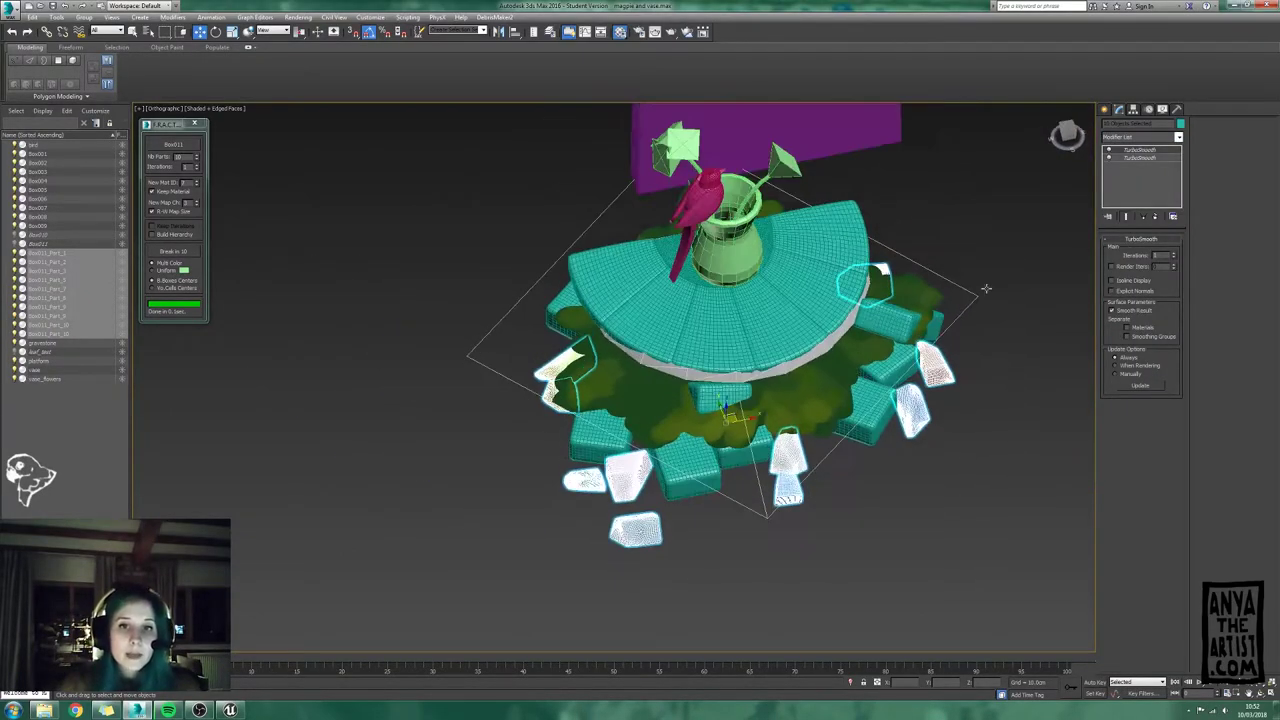
{"action": "middle_click_drag", "start_coordinate": [298, 310], "coordinate": [256, 304]}
{"action": "left_click", "coordinate": [298, 310]}
{"action": "key", "text": "F4"}
Step: Adjust the scale of the smoothed fragments scattered around the platform
{"action": "scroll", "coordinate": [600, 420], "scroll_direction": "down", "scroll_amount": 4}
{"action": "middle_click_drag", "start_coordinate": [680, 500], "coordinate": [722, 508], "text": "alt"}
{"action": "scroll", "coordinate": [690, 430], "scroll_direction": "up", "scroll_amount": 2}
{"action": "left_click", "coordinate": [635, 575]}
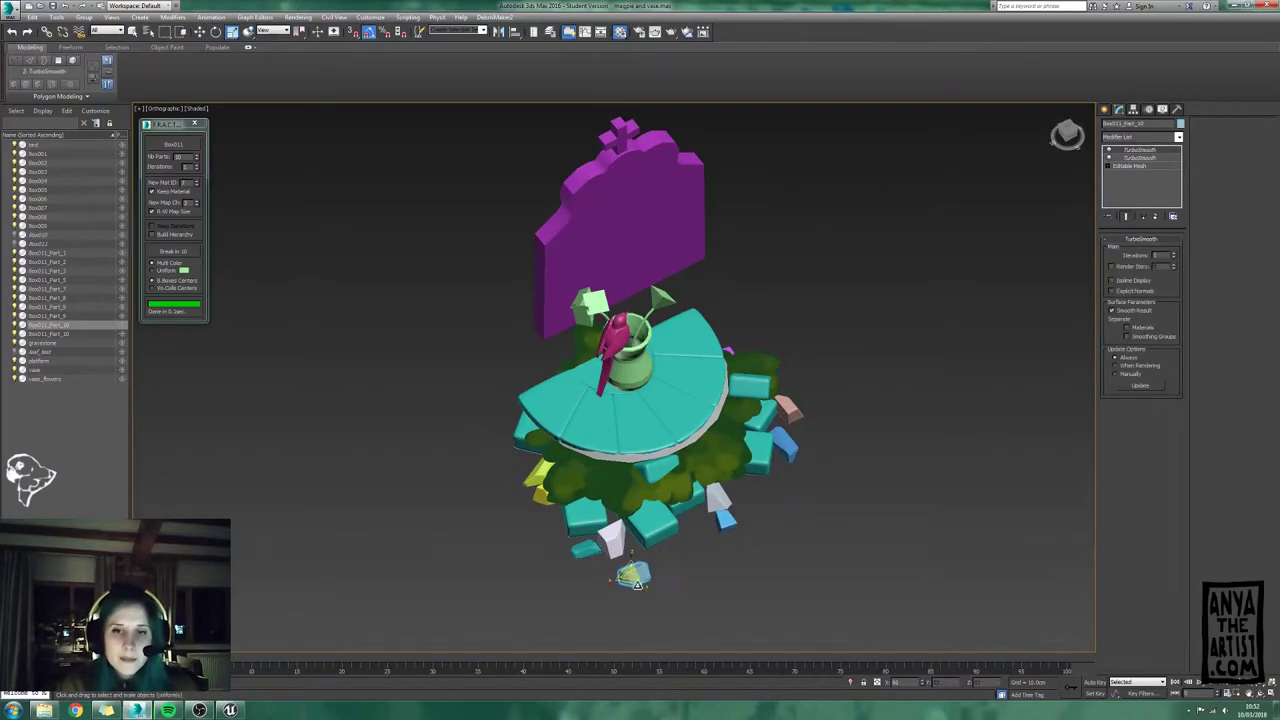
{"action": "left_click", "coordinate": [586, 550]}
{"action": "left_click", "coordinate": [718, 516]}
{"action": "middle_click_drag", "start_coordinate": [718, 560], "coordinate": [652, 535], "text": "alt"}
{"action": "left_click", "coordinate": [681, 474]}
{"action": "left_click", "coordinate": [830, 430]}
{"action": "left_click", "coordinate": [722, 500]}
{"action": "left_click", "coordinate": [657, 450]}
{"action": "left_click", "coordinate": [692, 486]}
{"action": "left_click", "coordinate": [902, 479]}
Step: Delete the slanted stone block below the front edge of the platform top
{"action": "scroll", "coordinate": [790, 460], "scroll_direction": "down", "scroll_amount": 4}
{"action": "middle_click_drag", "start_coordinate": [785, 470], "coordinate": [755, 485], "text": "alt"}
{"action": "scroll", "coordinate": [785, 455], "scroll_direction": "up", "scroll_amount": 4}
{"action": "left_click", "coordinate": [757, 484]}
{"action": "key", "text": "Delete"}
Step: Copy the blue fragment from the right side and place the copy in front of the platform's edge
{"action": "left_click", "coordinate": [880, 472]}
{"action": "middle_click_drag", "start_coordinate": [880, 472], "coordinate": [874, 505], "text": "alt"}
{"action": "left_click", "coordinate": [200, 32]}
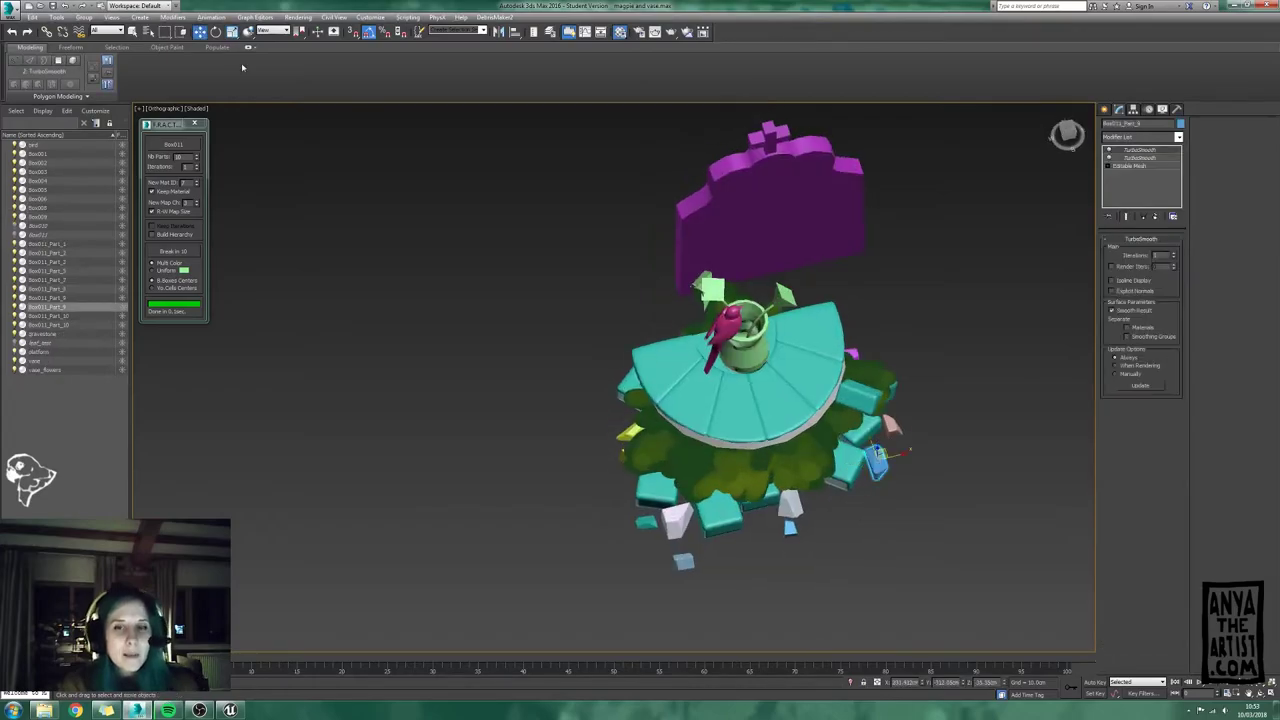
{"action": "middle_click_drag", "start_coordinate": [790, 450], "coordinate": [790, 480], "text": "alt"}
{"action": "left_click_drag", "start_coordinate": [869, 454], "coordinate": [840, 470], "text": "shift"}
{"action": "left_click", "coordinate": [657, 402]}
{"action": "middle_click_drag", "start_coordinate": [740, 470], "coordinate": [740, 400], "text": "alt"}
{"action": "left_click_drag", "start_coordinate": [835, 470], "coordinate": [766, 440]}
{"action": "middle_click_drag", "start_coordinate": [766, 440], "coordinate": [735, 430], "text": "alt"}
{"action": "scroll", "coordinate": [740, 420], "scroll_direction": "up", "scroll_amount": 4}
{"action": "middle_click_drag", "start_coordinate": [740, 360], "coordinate": [717, 395], "text": "alt"}
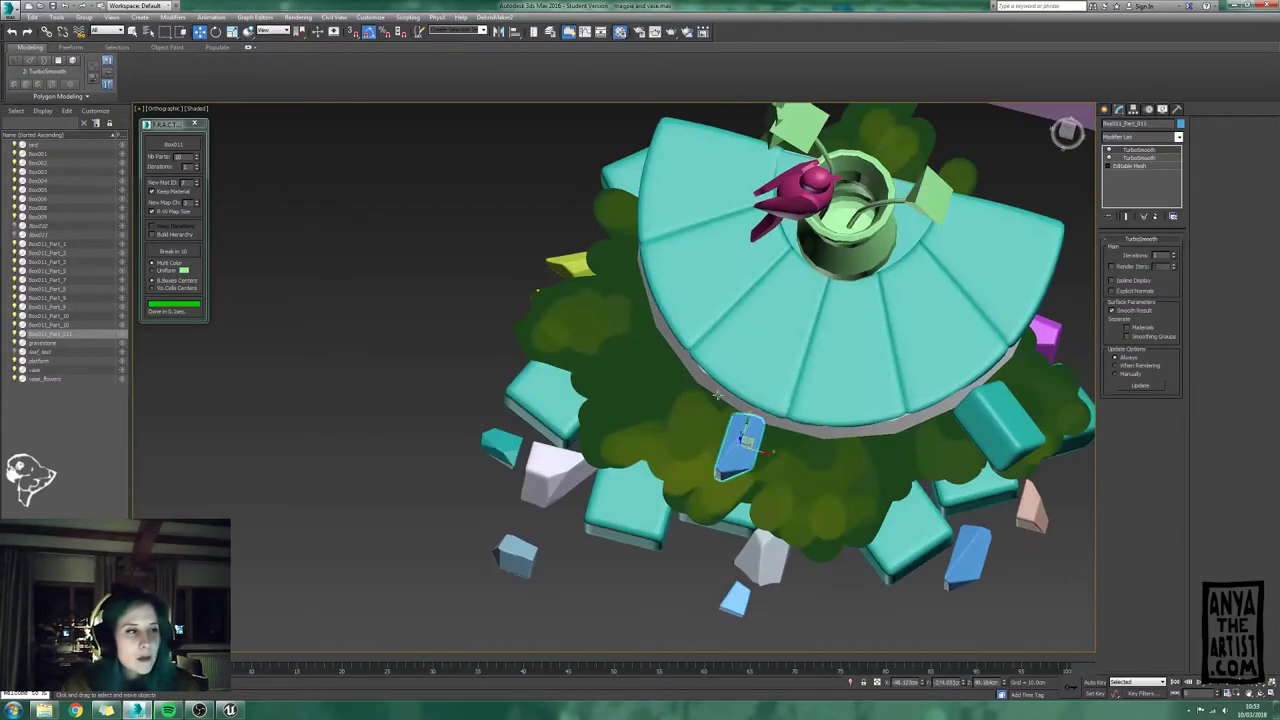
Step: Rotate the copied blue fragment and place another copy of it farther left along the platform's edge
{"action": "left_click", "coordinate": [216, 32]}
{"action": "left_click_drag", "start_coordinate": [745, 455], "coordinate": [765, 470]}
{"action": "mouse_move", "coordinate": [745, 455]}
{"action": "middle_mouse_down", "text": "alt"}
{"action": "mouse_move", "coordinate": [765, 495]}
{"action": "mouse_move", "coordinate": [763, 410]}
{"action": "mouse_move", "coordinate": [740, 455]}
{"action": "mouse_move", "coordinate": [742, 490]}
{"action": "middle_mouse_up", "text": "alt"}
{"action": "left_click", "coordinate": [200, 32]}
{"action": "left_click_drag", "start_coordinate": [742, 417], "coordinate": [680, 389], "text": "shift"}
{"action": "left_click", "coordinate": [657, 402]}
{"action": "mouse_move", "coordinate": [670, 410]}
{"action": "middle_mouse_down", "text": "alt"}
{"action": "mouse_move", "coordinate": [680, 330]}
{"action": "mouse_move", "coordinate": [690, 385]}
{"action": "mouse_move", "coordinate": [750, 390]}
{"action": "mouse_move", "coordinate": [740, 330]}
{"action": "middle_mouse_up", "text": "alt"}
{"action": "scroll", "coordinate": [690, 385], "scroll_direction": "down", "scroll_amount": 5}
Step: Try an FFD 4x4x4 modifier on the platform's top slab in the Left view, and remove it
{"action": "left_click", "coordinate": [655, 315]}
{"action": "scroll", "coordinate": [655, 315], "scroll_direction": "up", "scroll_amount": 5}
{"action": "left_click", "coordinate": [1132, 138]}
{"action": "key", "text": "f"}
{"action": "left_click", "coordinate": [1133, 163]}
{"action": "key", "text": "1"}
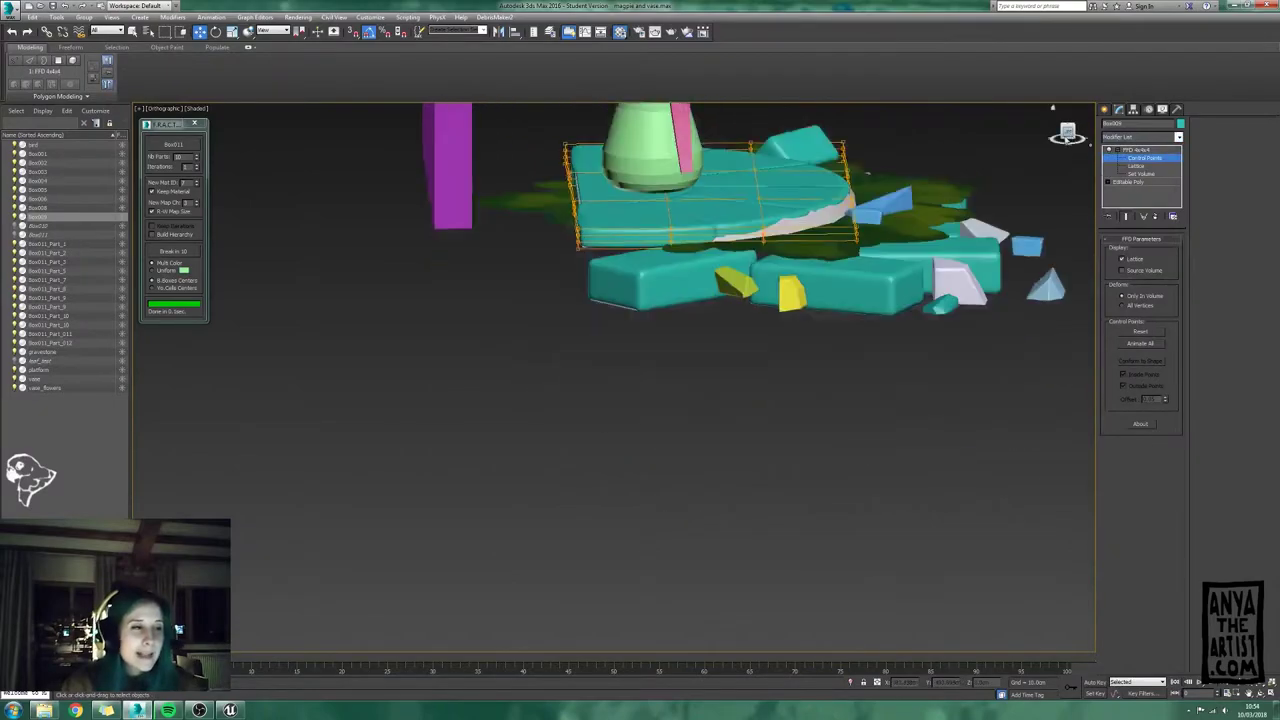
{"action": "key", "text": "l"}
{"action": "scroll", "coordinate": [475, 400], "scroll_direction": "down", "scroll_amount": 4}
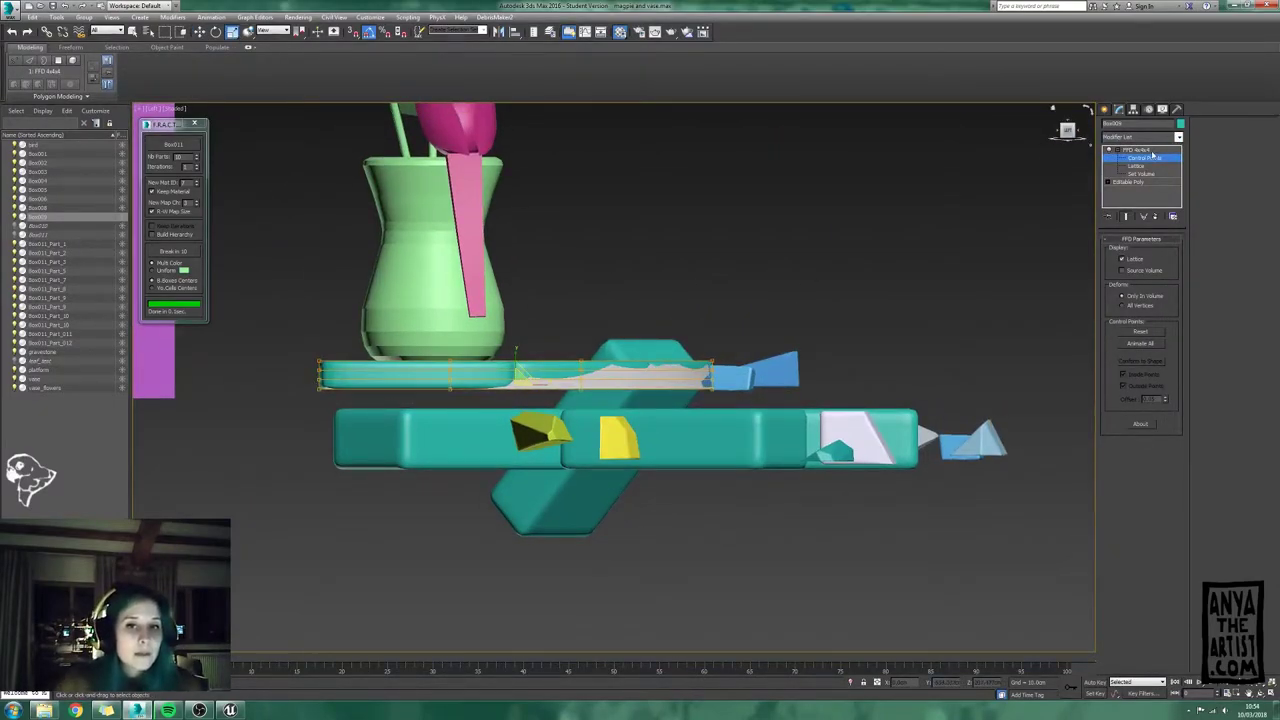
{"action": "left_click", "coordinate": [1155, 216]}
Step: Apply FFD 2x2x2 to the top slab, scale its bottom control points outward, and collapse the modifier stack
{"action": "left_click", "coordinate": [1132, 137]}
{"action": "key", "text": "f"}
{"action": "left_click", "coordinate": [1128, 162]}
{"action": "left_click", "coordinate": [1117, 150]}
{"action": "left_click", "coordinate": [1143, 158]}
{"action": "left_click_drag", "start_coordinate": [285, 380], "coordinate": [541, 406]}
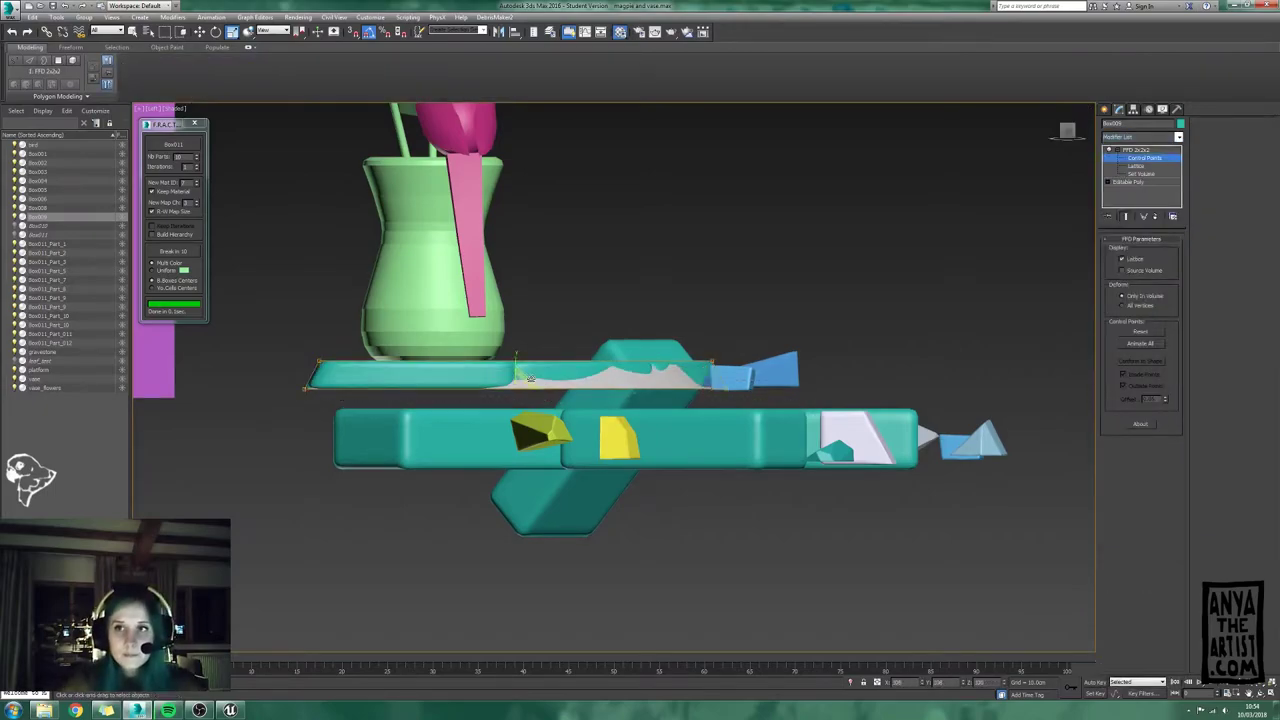
{"action": "middle_click_drag", "start_coordinate": [538, 385], "coordinate": [513, 370], "text": "alt"}
{"action": "scroll", "coordinate": [516, 393], "scroll_direction": "down", "scroll_amount": 4}
{"action": "right_click", "coordinate": [1129, 150]}
{"action": "left_click", "coordinate": [1160, 264]}
Step: Examine the whole scene from several angles, checking the stone fragments along the platform's front edge
{"action": "middle_click_drag", "start_coordinate": [765, 335], "coordinate": [803, 397], "text": "alt"}
{"action": "middle_click_drag", "start_coordinate": [645, 487], "coordinate": [711, 434]}
{"action": "middle_click_drag", "start_coordinate": [465, 431], "coordinate": [450, 400]}
{"action": "scroll", "coordinate": [487, 424], "scroll_direction": "down", "scroll_amount": 3}
{"action": "left_click_drag", "start_coordinate": [814, 520], "coordinate": [337, 263]}
{"action": "left_click", "coordinate": [370, 385], "text": "alt"}
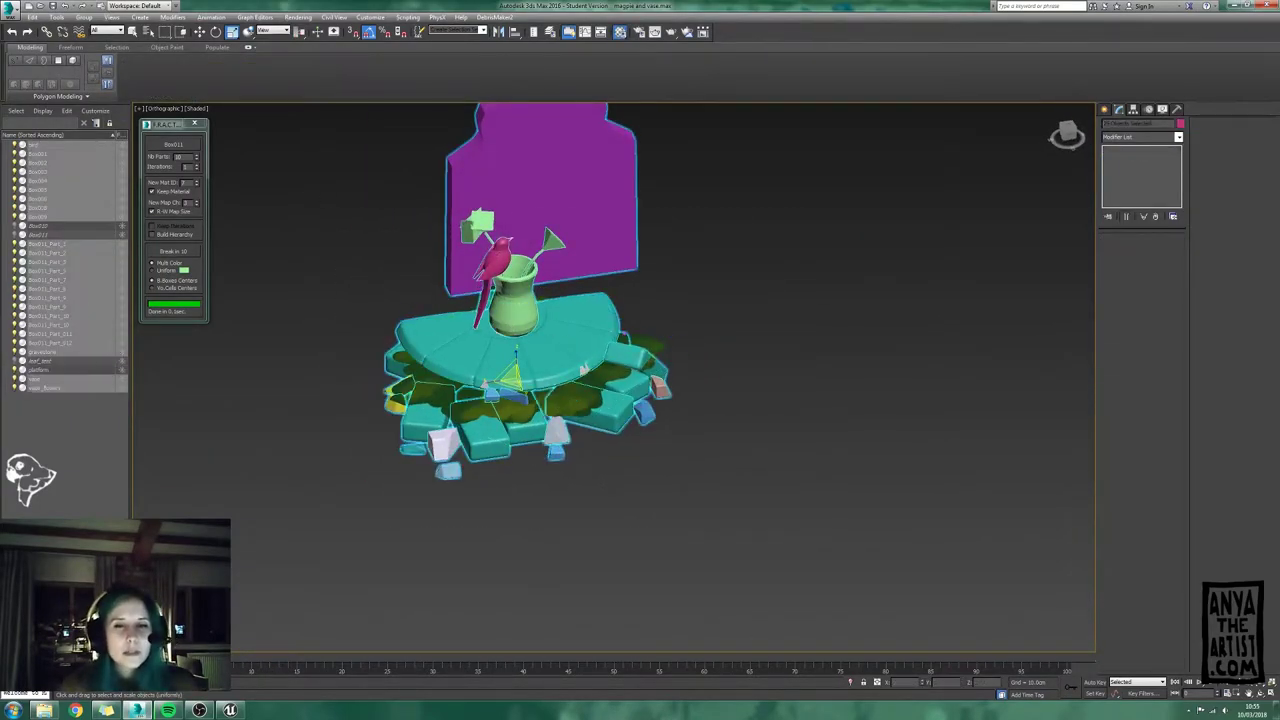
{"action": "left_click", "coordinate": [720, 470]}
{"action": "middle_click_drag", "start_coordinate": [516, 400], "coordinate": [703, 454], "text": "alt"}
{"action": "left_click", "coordinate": [486, 465]}
{"action": "left_click", "coordinate": [541, 477]}
{"action": "left_click", "coordinate": [200, 32]}
{"action": "left_click", "coordinate": [743, 448]}
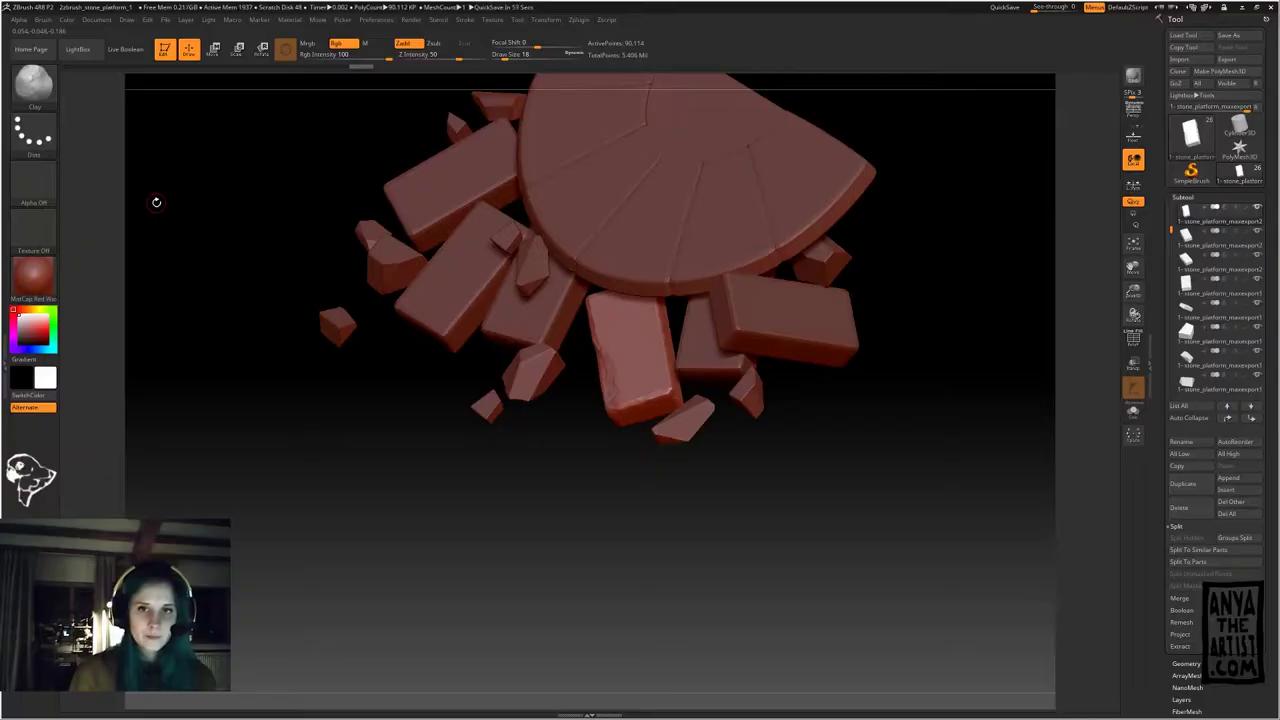
Step: Switch to ZBrush, select the small block under the slab's front edge, and toggle all subtools' visibility with SubTool Master
{"action": "left_click", "coordinate": [703, 345], "text": "alt"}
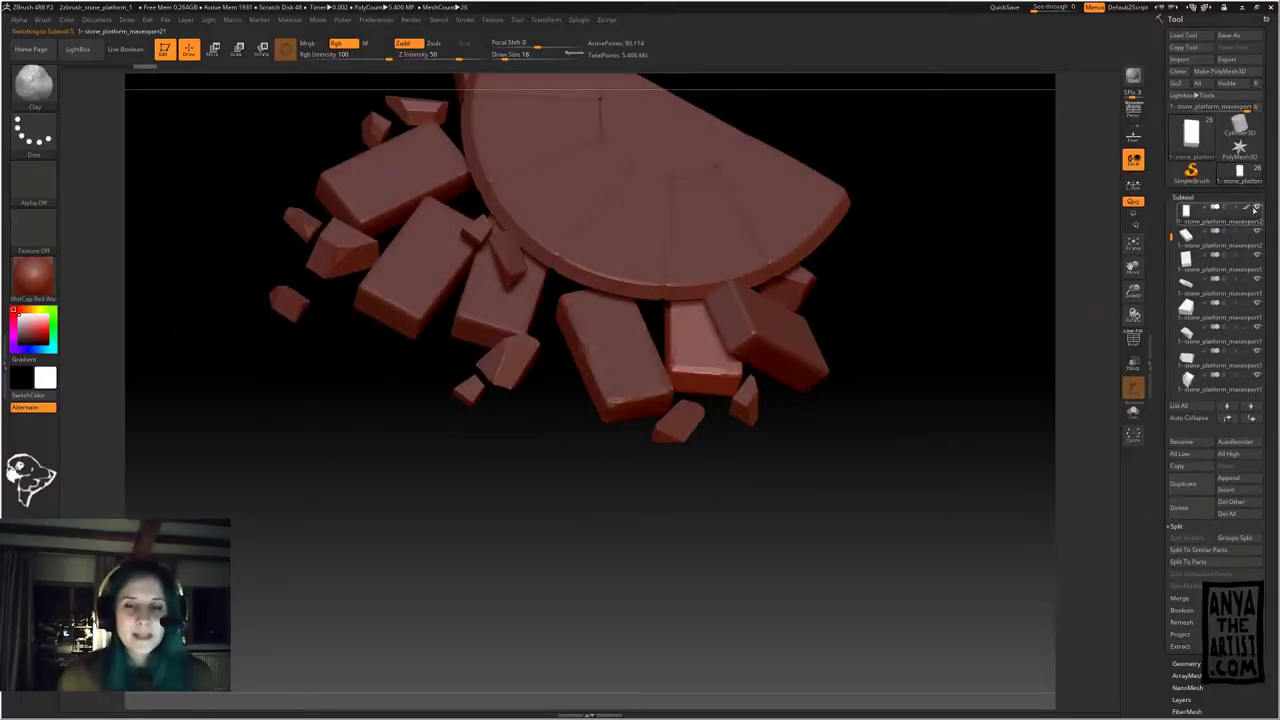
{"action": "left_click_drag", "start_coordinate": [920, 470], "coordinate": [905, 400]}
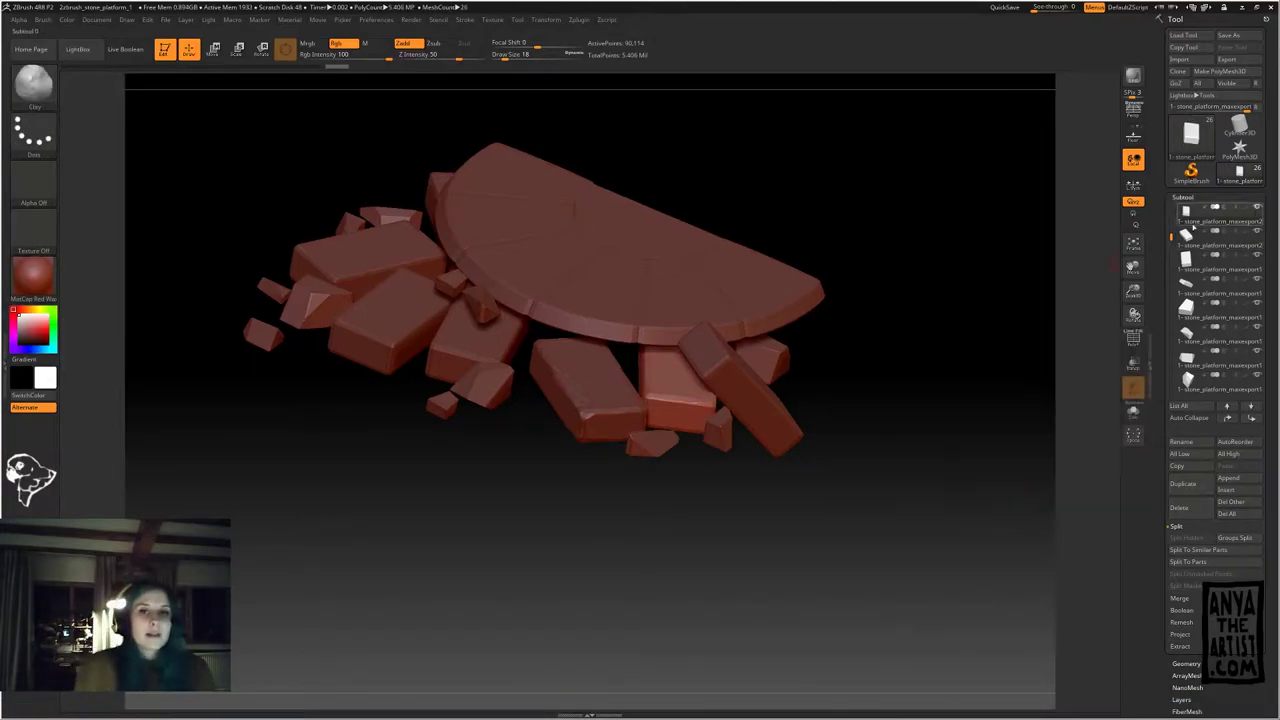
{"action": "key", "text": "alt+Tab"}
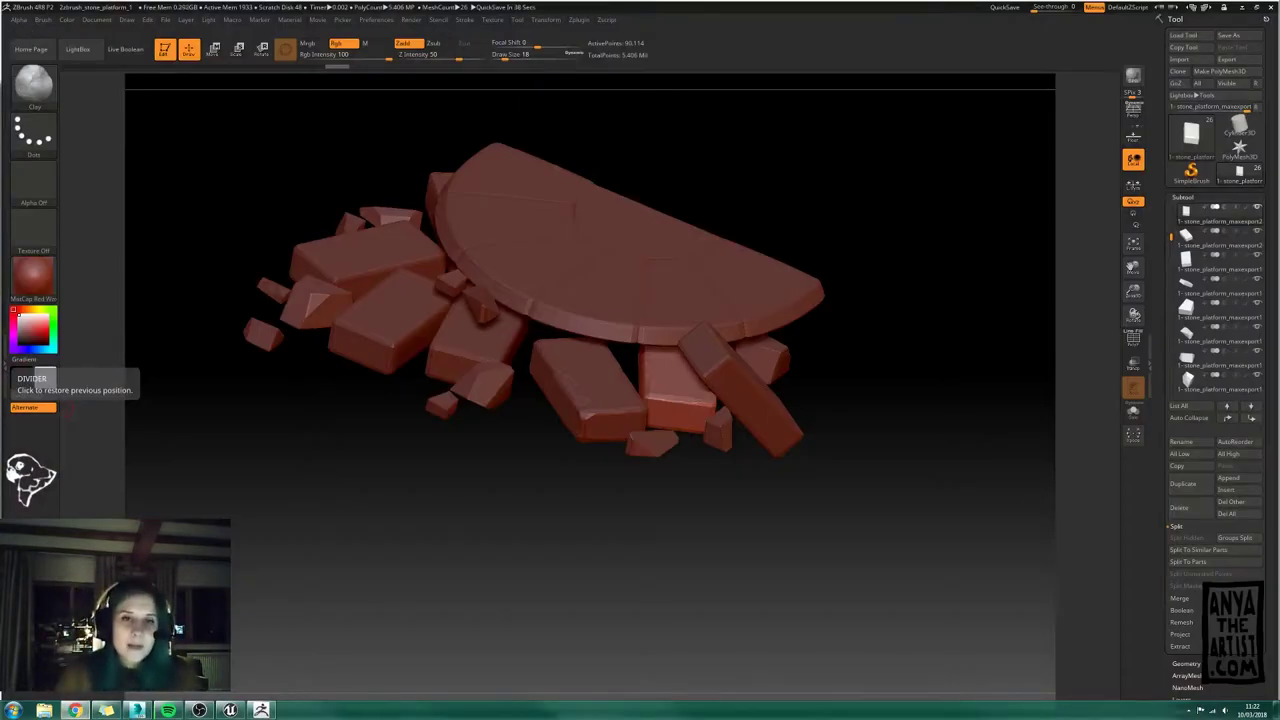
{"action": "left_click", "coordinate": [579, 20]}
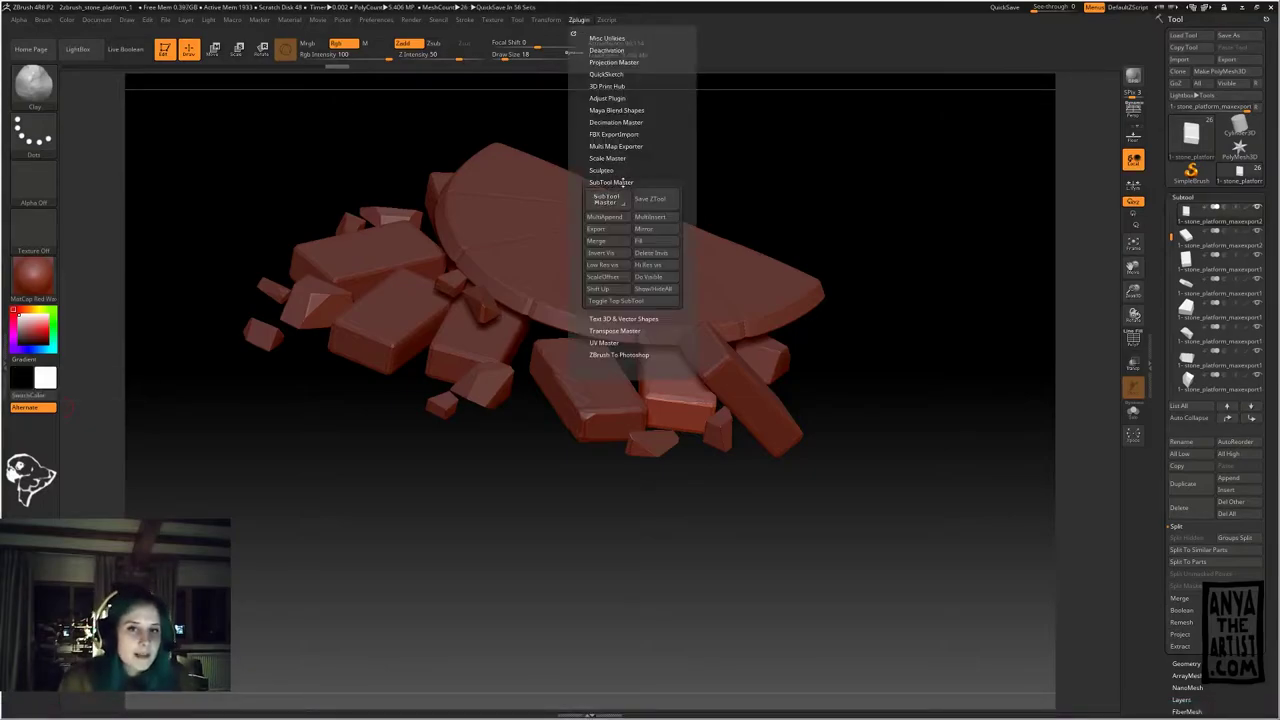
{"action": "left_click", "coordinate": [664, 287]}
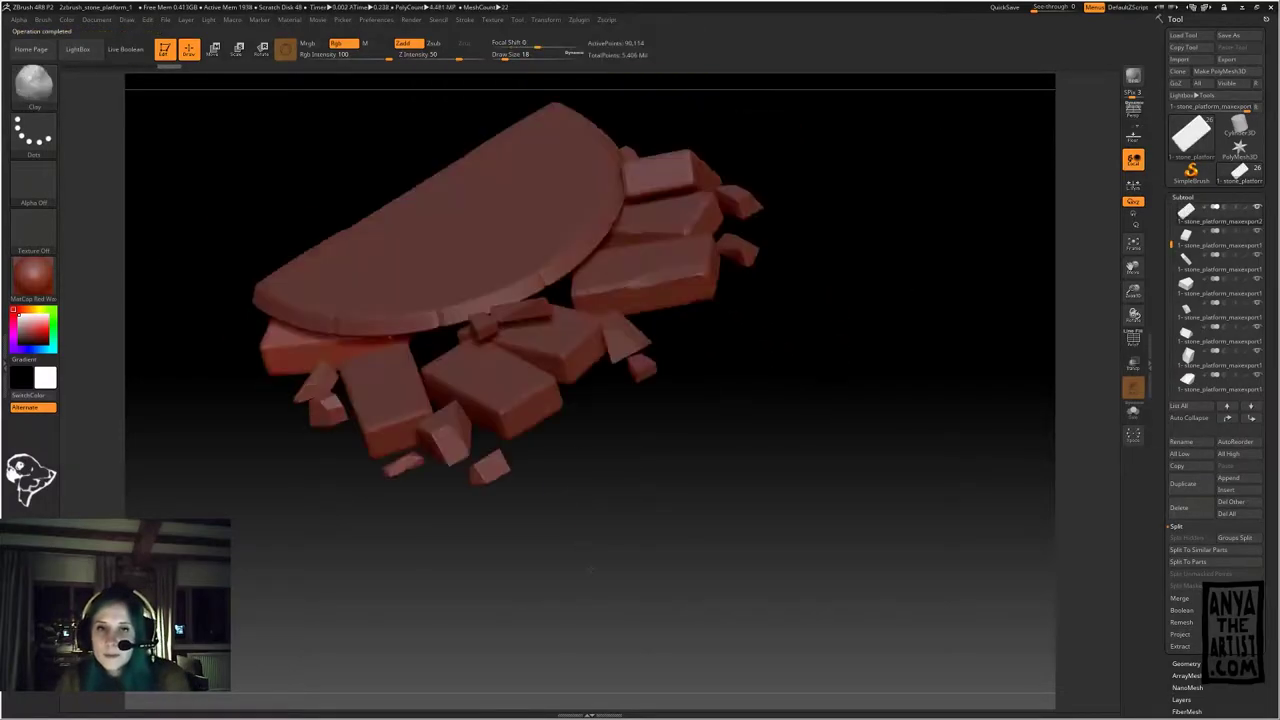
Step: Chip and roughen the edges of the loose stone blocks and fragments around the slab with the Clay brush
{"action": "left_click_drag", "start_coordinate": [415, 452], "coordinate": [600, 550]}
{"action": "left_click", "coordinate": [325, 458], "text": "alt"}
{"action": "left_click_drag", "start_coordinate": [650, 470], "coordinate": [700, 490]}
{"action": "left_click", "coordinate": [557, 443], "text": "alt"}
{"action": "left_click_drag", "start_coordinate": [690, 560], "coordinate": [640, 340]}
{"action": "left_click_drag", "start_coordinate": [592, 482], "coordinate": [650, 580]}
{"action": "left_click", "coordinate": [405, 528], "text": "alt"}
{"action": "left_click_drag", "start_coordinate": [400, 430], "coordinate": [520, 600]}
{"action": "left_click", "coordinate": [505, 480], "text": "alt"}
{"action": "left_click", "coordinate": [498, 634], "text": "alt"}
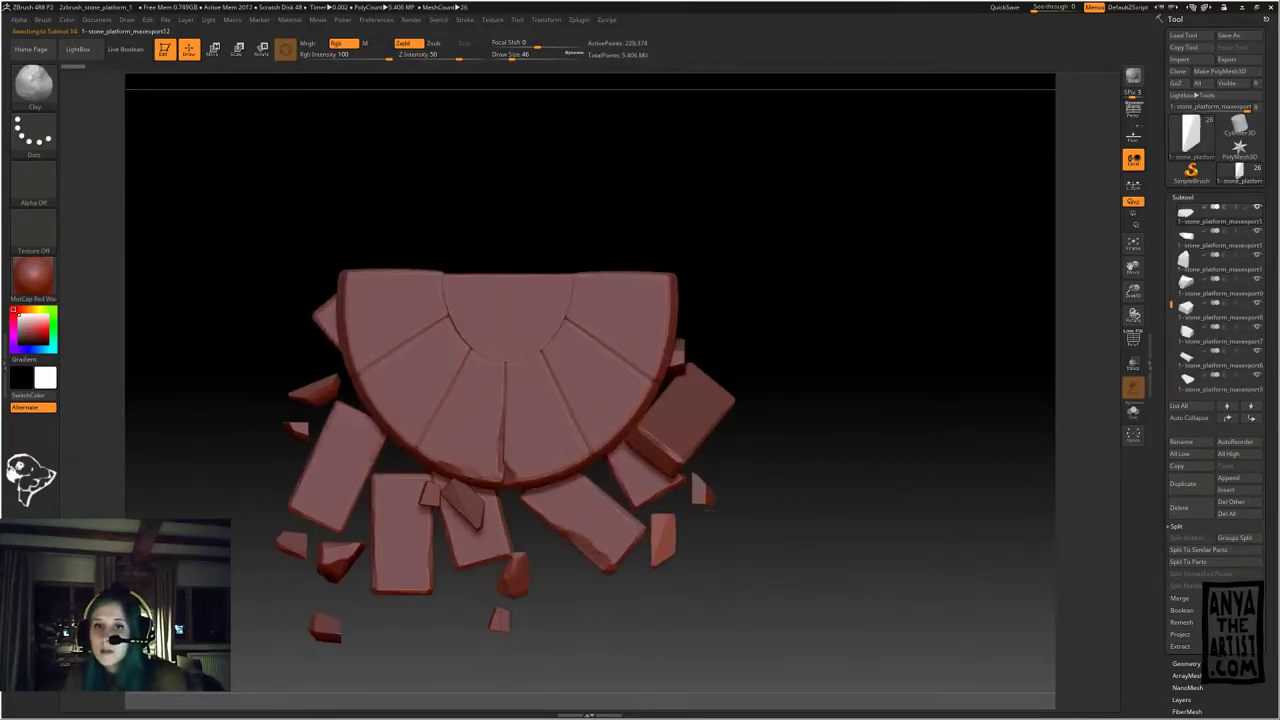
Step: Carve branching cracks across the slab's front wedge and the wedge to its left with the Slash3 brush at Z Intensity 70
{"action": "left_click_drag", "start_coordinate": [640, 610], "coordinate": [602, 592]}
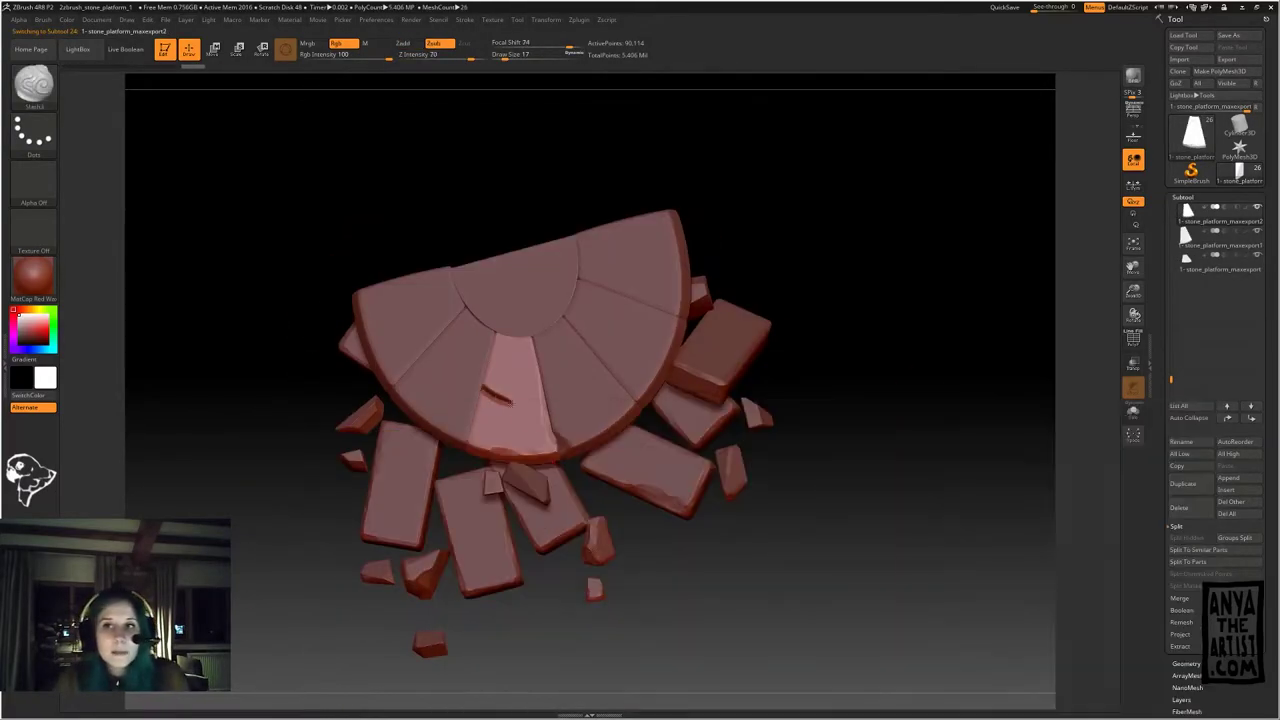
{"action": "left_click", "coordinate": [462, 393], "text": "alt"}
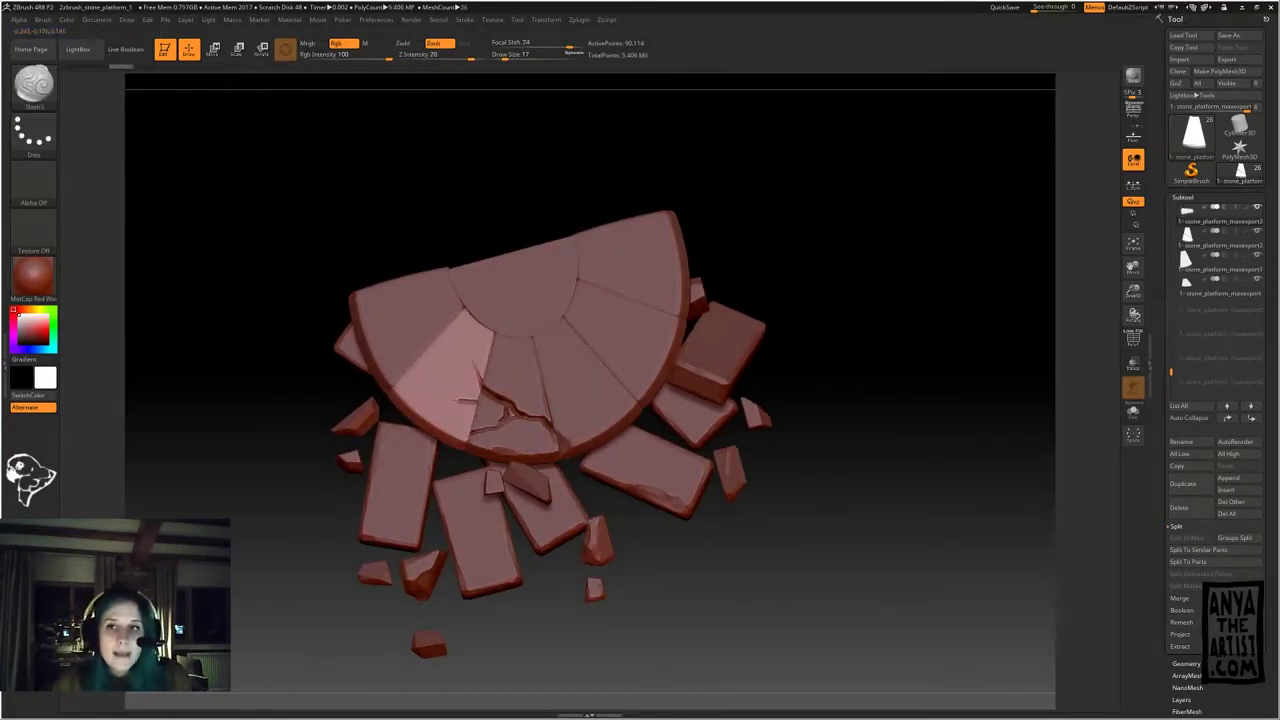
{"action": "mouse_move", "coordinate": [830, 510]}
{"action": "left_mouse_down", "text": "alt"}
{"action": "mouse_move", "coordinate": [826, 423]}
{"action": "mouse_move", "coordinate": [826, 505]}
{"action": "left_mouse_up", "text": "alt"}
Step: Isolate the upright block at the front left, carve a diagonal crack with smaller branches across its lower end, and show all subtools
{"action": "left_click", "coordinate": [474, 531], "text": "alt"}
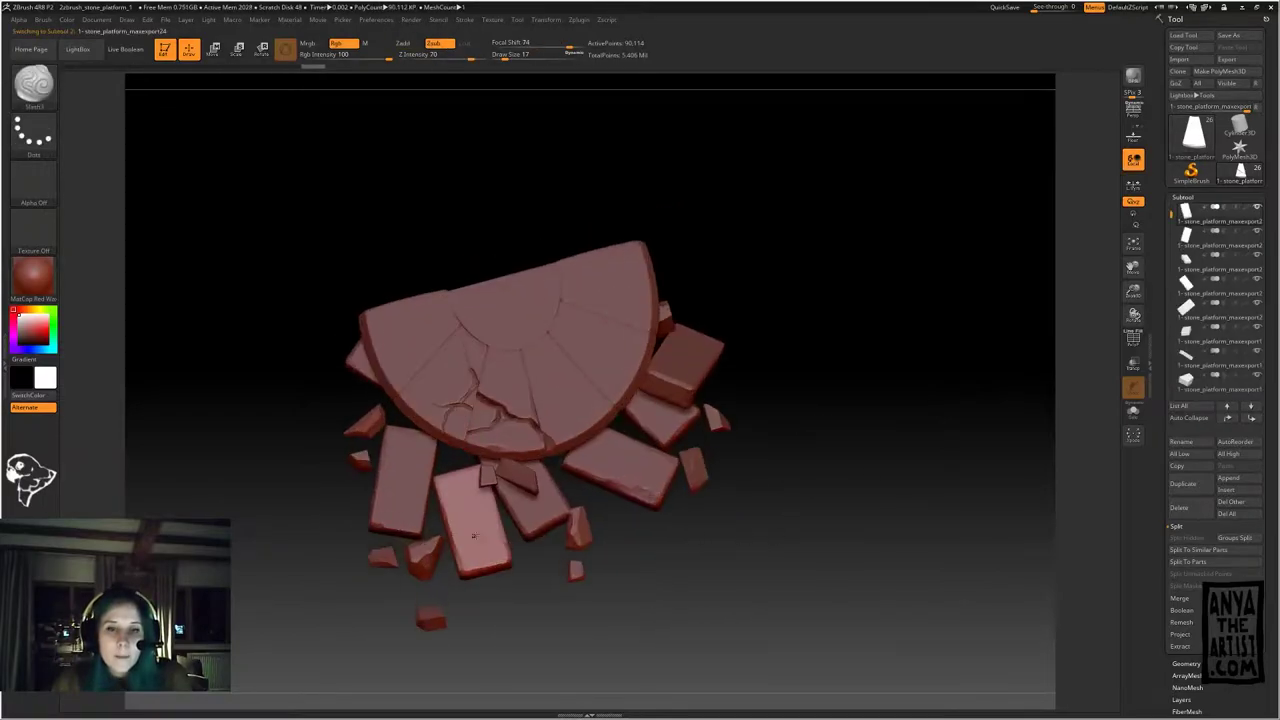
{"action": "left_click_drag", "start_coordinate": [760, 530], "coordinate": [850, 500]}
{"action": "left_click", "coordinate": [1257, 207], "text": "shift"}
{"action": "left_click_drag", "start_coordinate": [700, 530], "coordinate": [620, 530], "text": "shift"}
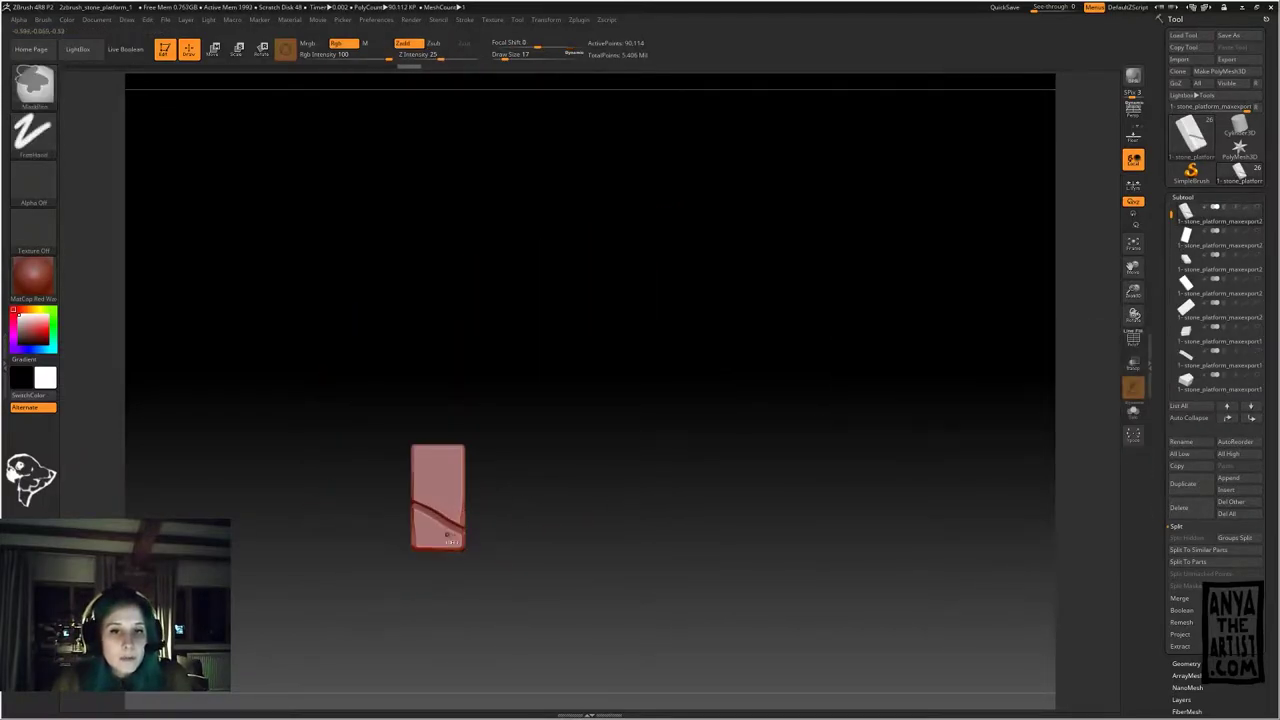
{"action": "mouse_move", "coordinate": [438, 531]}
{"action": "left_mouse_down"}
{"action": "mouse_move", "coordinate": [396, 531]}
{"action": "mouse_move", "coordinate": [414, 518]}
{"action": "left_mouse_up"}
{"action": "left_click", "coordinate": [1257, 207], "text": "shift"}
{"action": "left_click_drag", "start_coordinate": [917, 403], "coordinate": [985, 400], "text": "alt"}
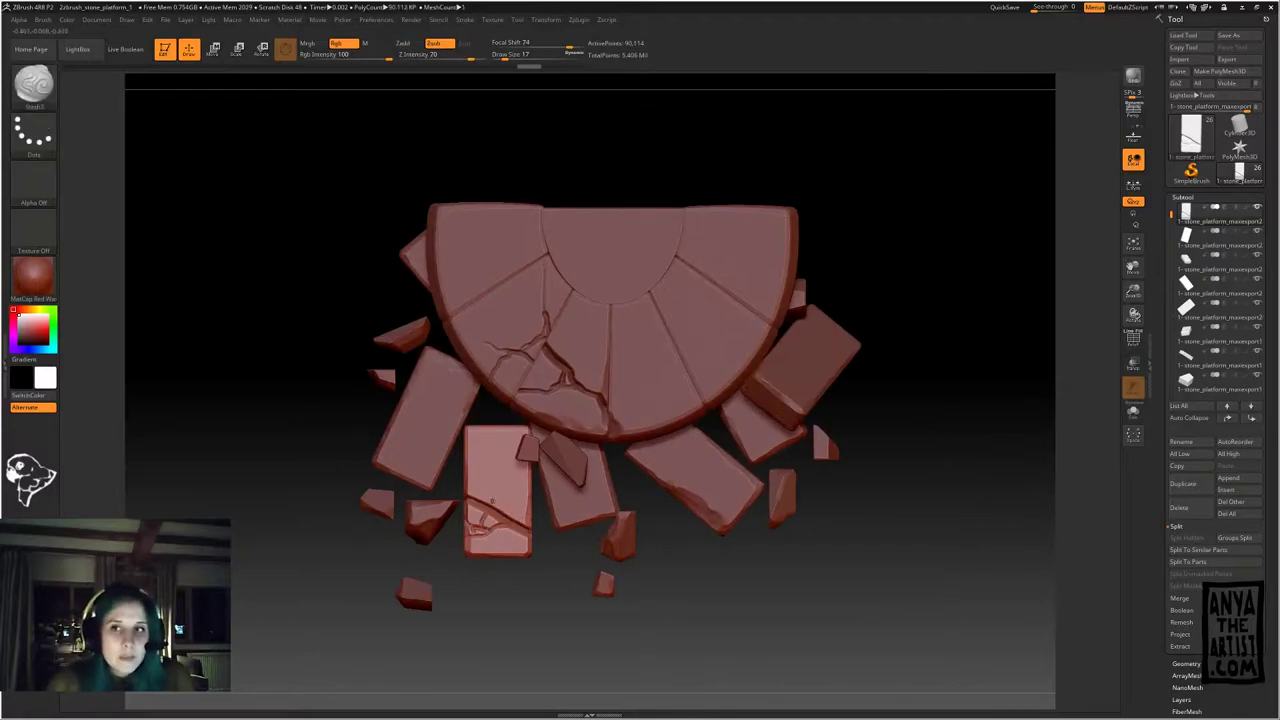
Step: Carve Slash3 cracks into the tilted front-right block, the small lower-left fragment and the tilted left block
{"action": "left_click", "coordinate": [697, 506], "text": "alt"}
{"action": "left_click_drag", "start_coordinate": [933, 476], "coordinate": [930, 462], "text": "alt"}
{"action": "left_click", "coordinate": [441, 518], "text": "alt"}
{"action": "left_click_drag", "start_coordinate": [446, 511], "coordinate": [424, 524]}
{"action": "left_click", "coordinate": [438, 422], "text": "alt"}
{"action": "left_click_drag", "start_coordinate": [472, 414], "coordinate": [402, 435]}
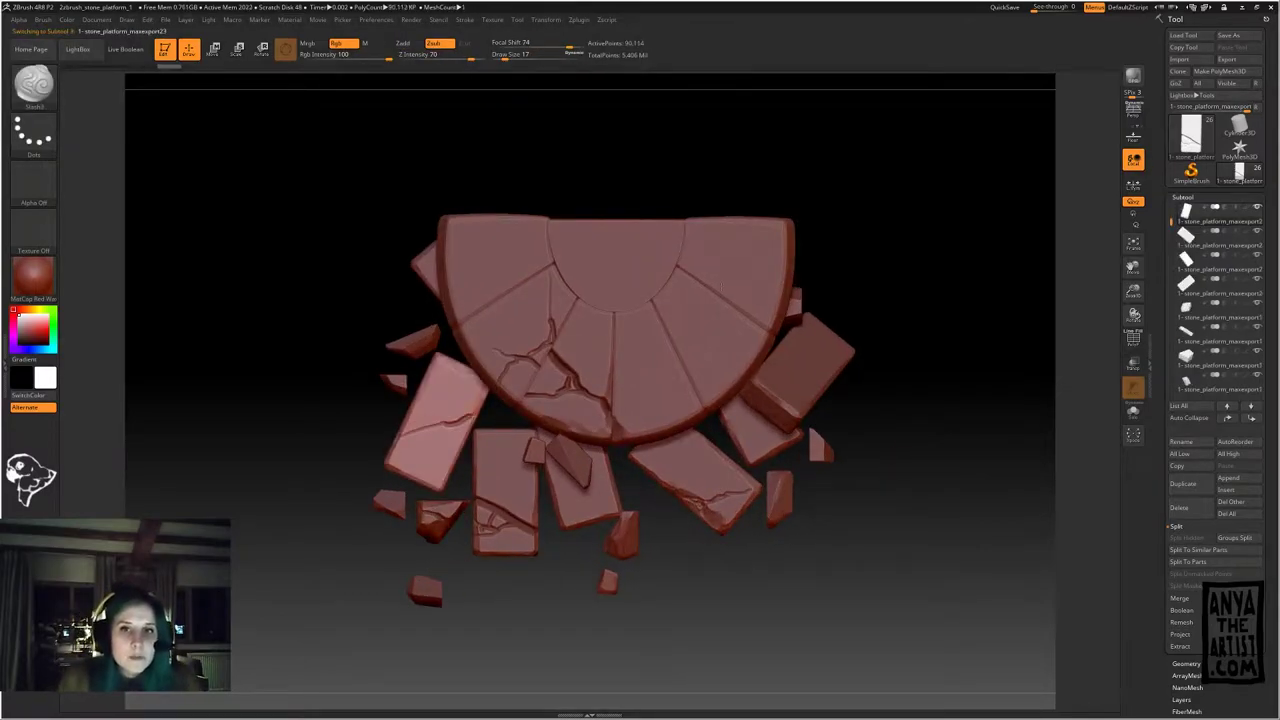
{"action": "left_click_drag", "start_coordinate": [480, 404], "coordinate": [438, 418]}
Step: Isolate the half-round centre stone, chip its curved edge with the Clay brush, and show all subtools again
{"action": "left_click_drag", "start_coordinate": [839, 313], "coordinate": [823, 343], "text": "alt"}
{"action": "left_click", "coordinate": [600, 300], "text": "alt"}
{"action": "left_click", "coordinate": [1257, 207], "text": "shift"}
{"action": "key", "text": "b"}
{"action": "key", "text": "c"}
{"action": "key", "text": "l"}
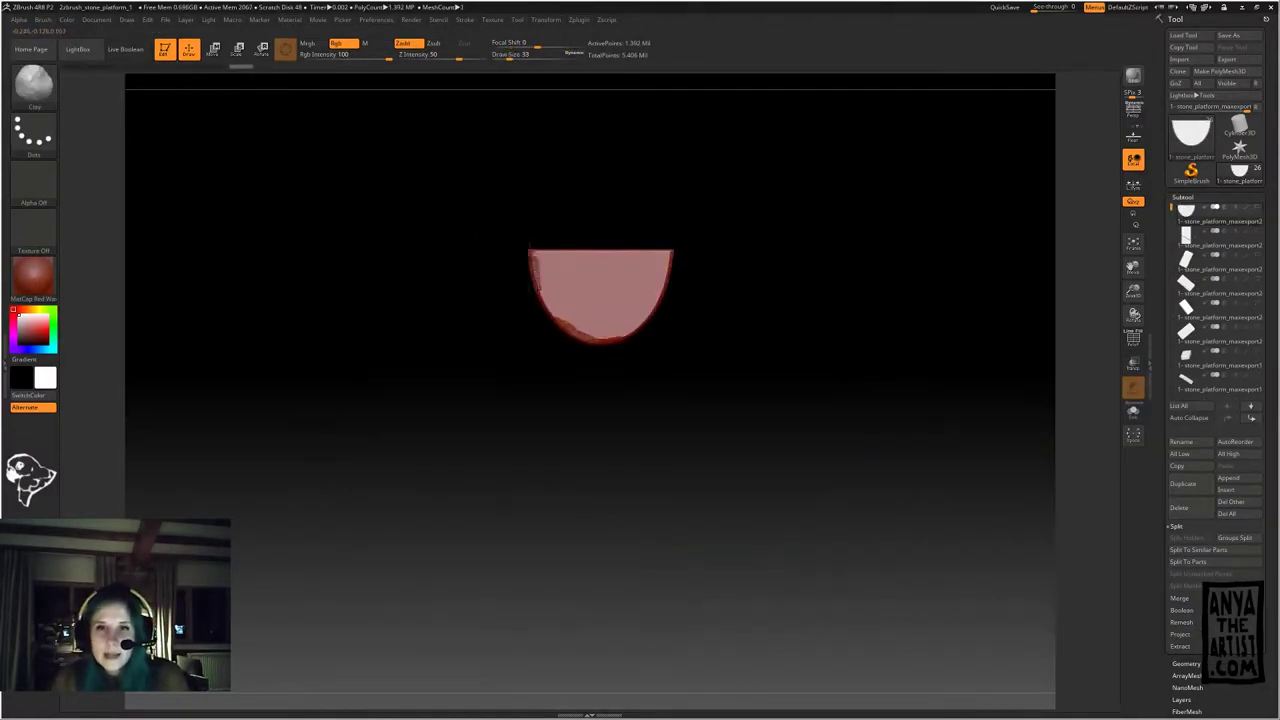
{"action": "left_click_drag", "start_coordinate": [712, 395], "coordinate": [682, 348]}
{"action": "left_click", "coordinate": [1257, 207], "text": "shift"}
Step: Isolate the cracked front wedge, chip its outer edges and crack borders with the Clay brush, and show all subtools again
{"action": "left_click", "coordinate": [578, 372], "text": "alt"}
{"action": "left_click", "coordinate": [1257, 207], "text": "shift"}
{"action": "left_click_drag", "start_coordinate": [372, 190], "coordinate": [333, 176]}
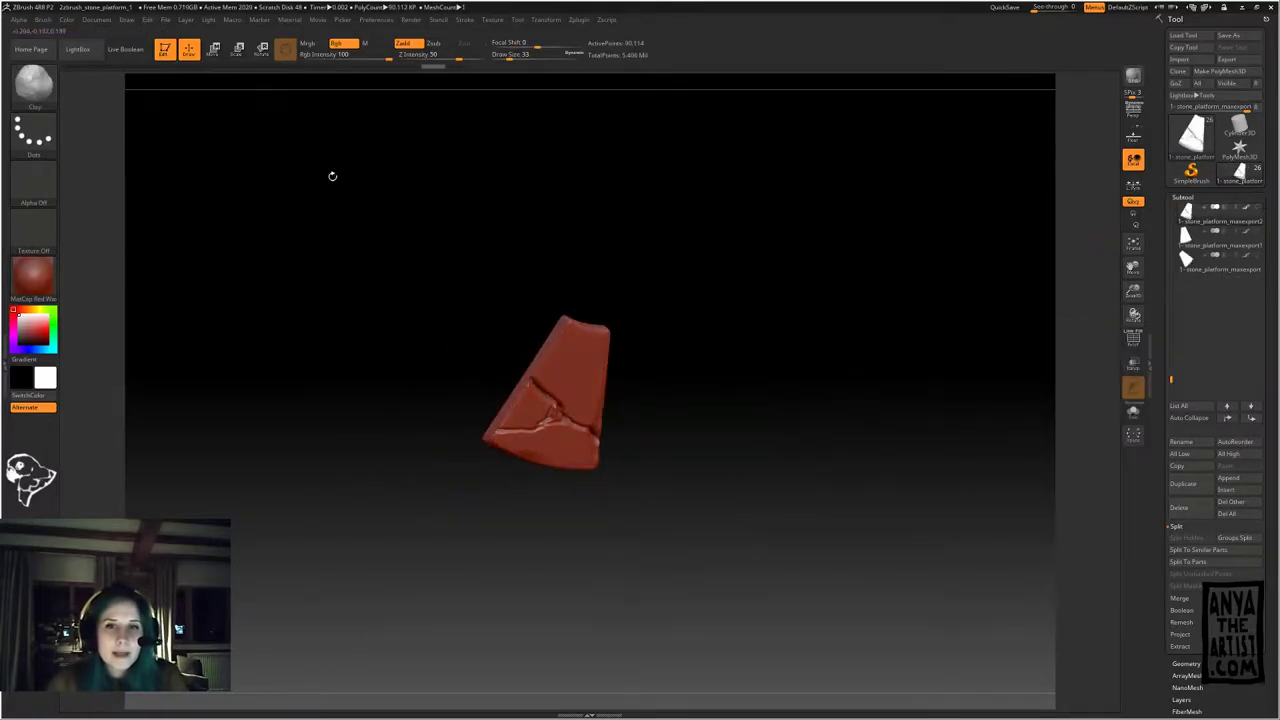
{"action": "left_click_drag", "start_coordinate": [527, 390], "coordinate": [508, 418]}
{"action": "left_click_drag", "start_coordinate": [700, 400], "coordinate": [735, 380]}
{"action": "left_click_drag", "start_coordinate": [610, 385], "coordinate": [604, 440]}
{"action": "mouse_move", "coordinate": [700, 400]}
{"action": "left_mouse_down"}
{"action": "mouse_move", "coordinate": [670, 370]}
{"action": "mouse_move", "coordinate": [740, 430]}
{"action": "left_mouse_up"}
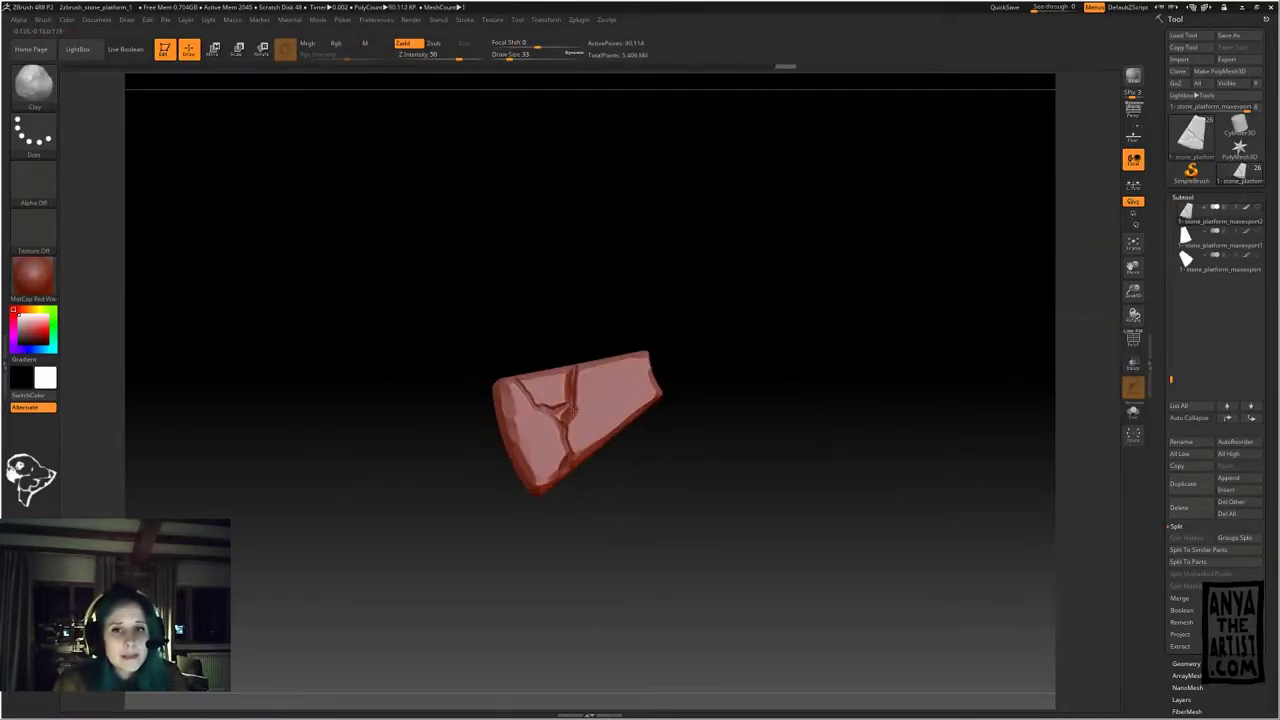
{"action": "left_click_drag", "start_coordinate": [570, 455], "coordinate": [549, 389]}
{"action": "left_click", "coordinate": [1257, 207], "text": "shift"}
Step: Sculpt a shallow hollow beside the front wedge's crack and roughen the adjoining left wedge with the Clay brush
{"action": "left_click_drag", "start_coordinate": [844, 379], "coordinate": [820, 430]}
{"action": "left_click", "coordinate": [450, 300], "text": "alt"}
{"action": "left_click", "coordinate": [481, 339], "text": "alt"}
{"action": "mouse_move", "coordinate": [325, 490]}
{"action": "left_mouse_down", "text": "alt"}
{"action": "mouse_move", "coordinate": [320, 440]}
{"action": "mouse_move", "coordinate": [325, 490]}
{"action": "left_mouse_up", "text": "alt"}
{"action": "left_click", "coordinate": [482, 340], "text": "alt"}
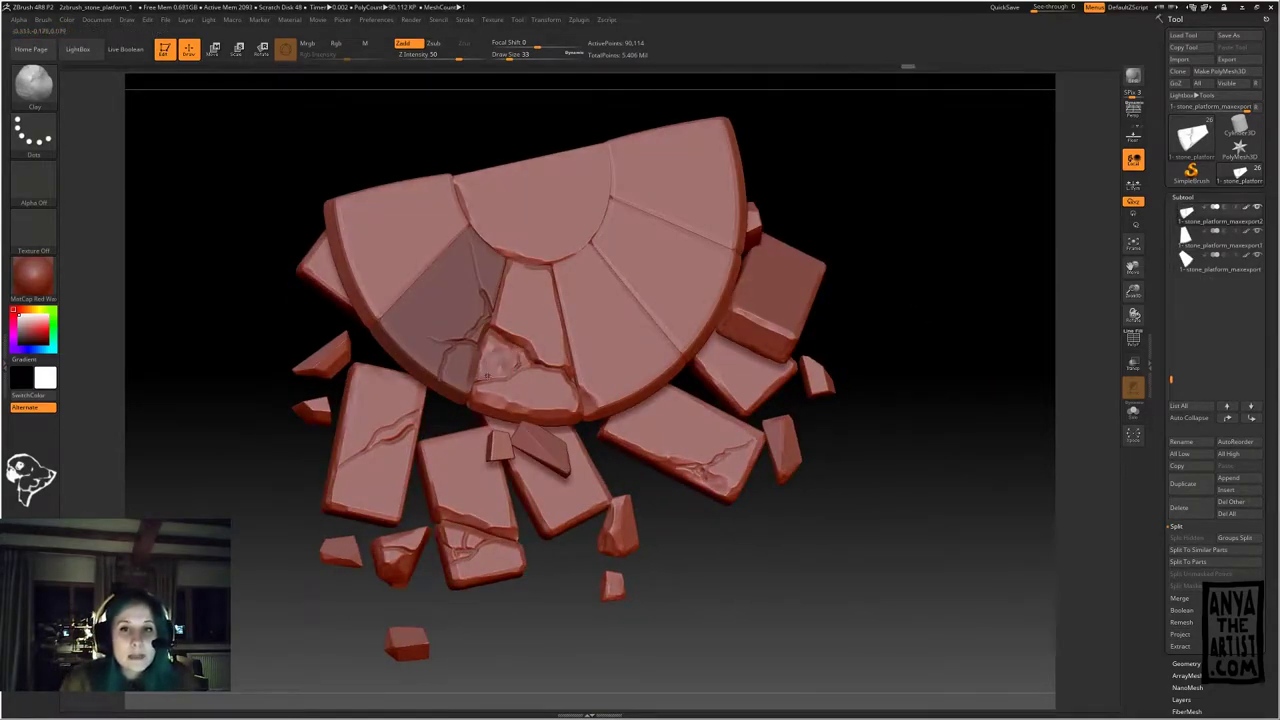
{"action": "left_click", "coordinate": [487, 375], "text": "alt"}
Step: Chip the edges of the cracked left block and of the slab's left and right wedges with the Clay brush
{"action": "left_click_drag", "start_coordinate": [262, 440], "coordinate": [262, 495]}
{"action": "left_click", "coordinate": [411, 420], "text": "alt"}
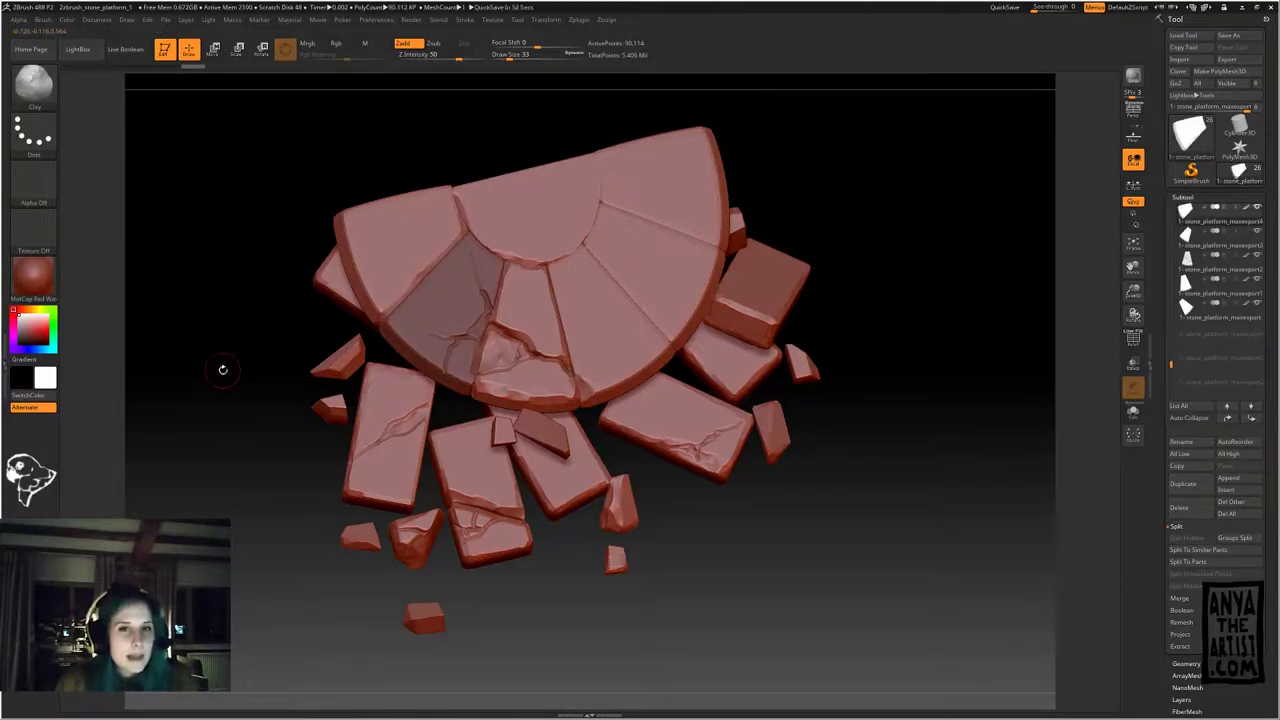
{"action": "left_click", "coordinate": [440, 300], "text": "alt"}
{"action": "left_click", "coordinate": [640, 318], "text": "alt"}
{"action": "left_click", "coordinate": [1257, 207]}
Step: Carve branching Slash3 cracks across the left wedge's inner end, the half-round centre stone and the front wedge
{"action": "mouse_move", "coordinate": [700, 250]}
{"action": "left_mouse_down"}
{"action": "mouse_move", "coordinate": [690, 205]}
{"action": "mouse_move", "coordinate": [678, 228]}
{"action": "mouse_move", "coordinate": [780, 300]}
{"action": "mouse_move", "coordinate": [978, 291]}
{"action": "left_mouse_up"}
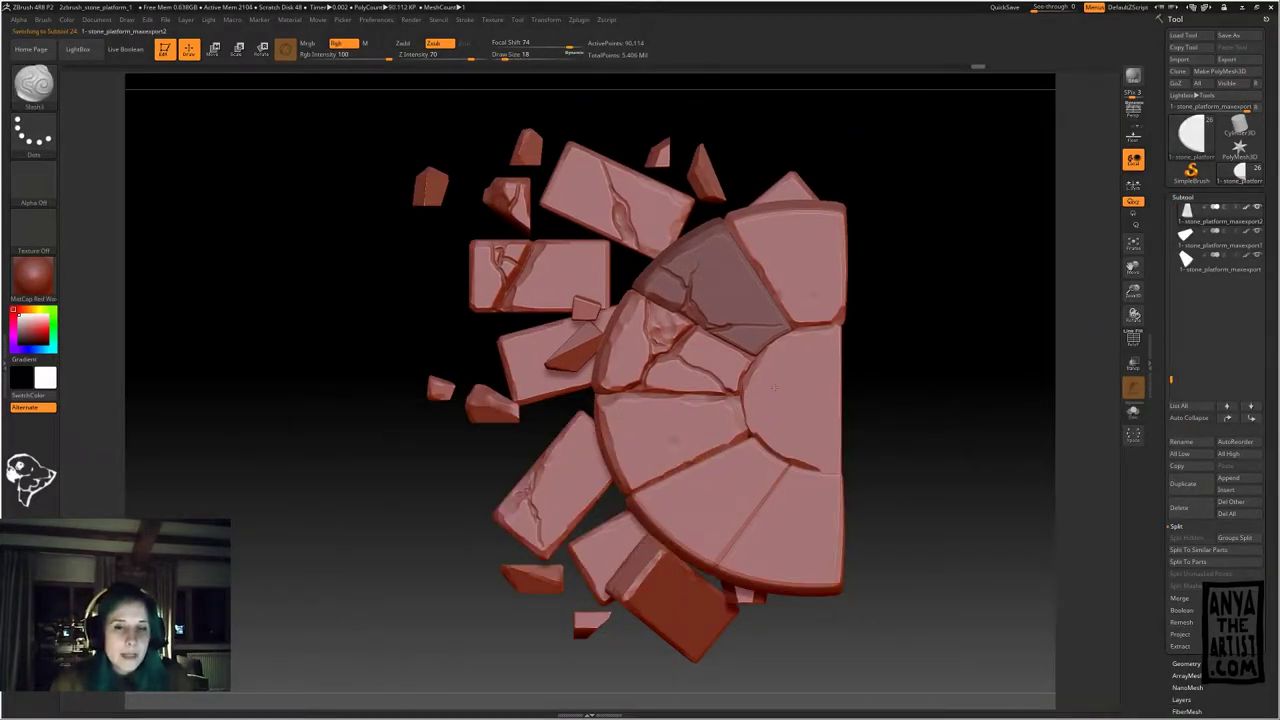
{"action": "left_click", "coordinate": [745, 312], "text": "alt"}
{"action": "left_click_drag", "start_coordinate": [738, 328], "coordinate": [782, 336]}
{"action": "left_click", "coordinate": [722, 369], "text": "alt"}
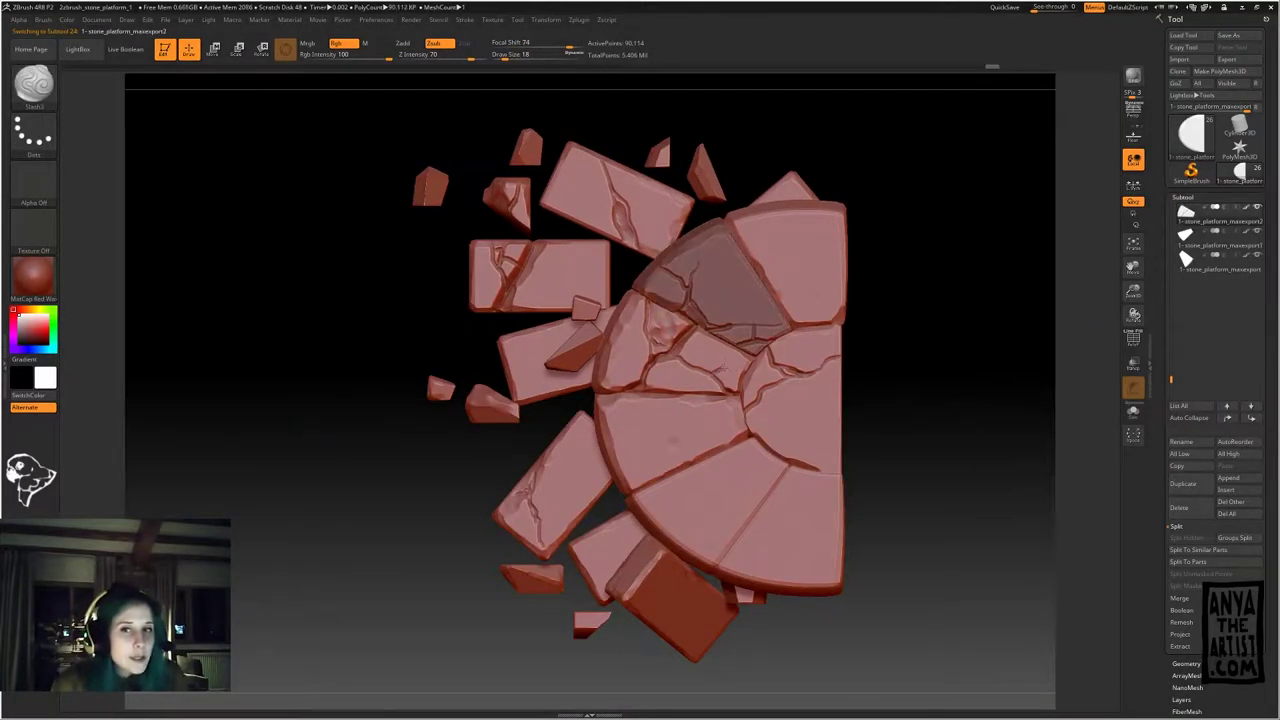
{"action": "left_click", "coordinate": [757, 326], "text": "alt"}
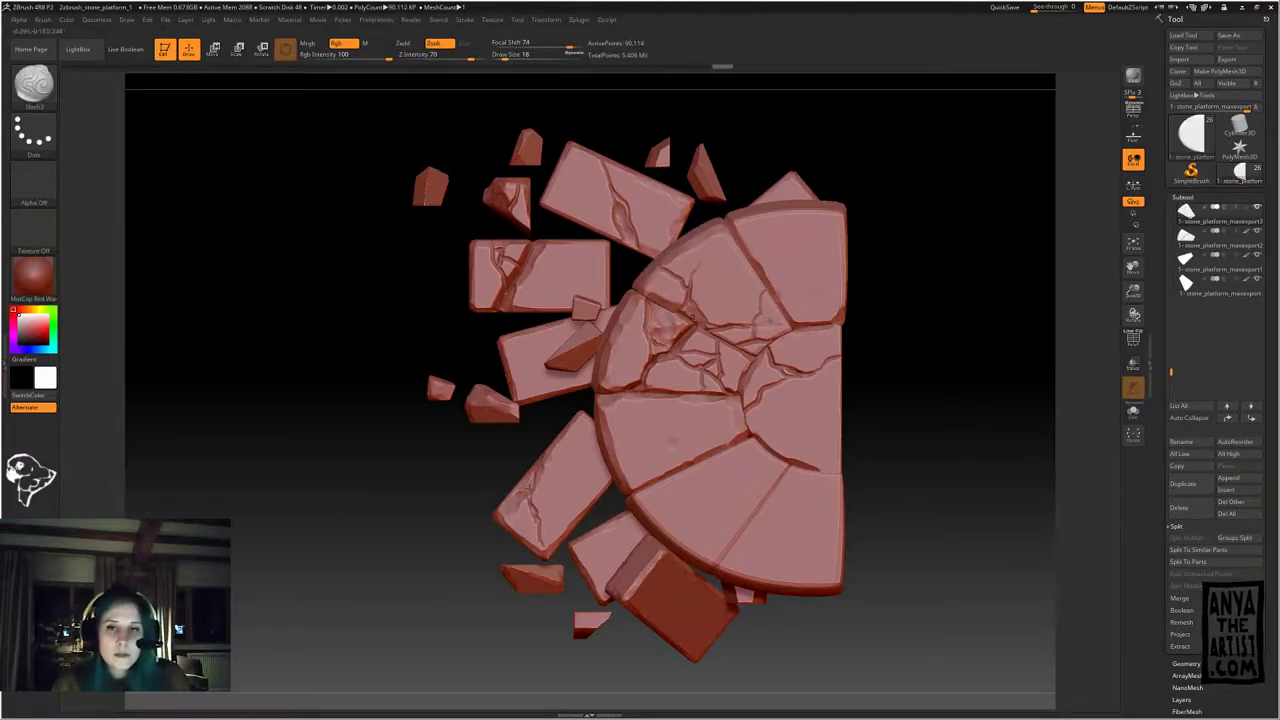
{"action": "left_click_drag", "start_coordinate": [952, 433], "coordinate": [643, 503]}
Step: Chip the edges of the wedge right of the front wedge and round the outermost loose fragment with the Clay brush
{"action": "left_click", "coordinate": [456, 373], "text": "alt"}
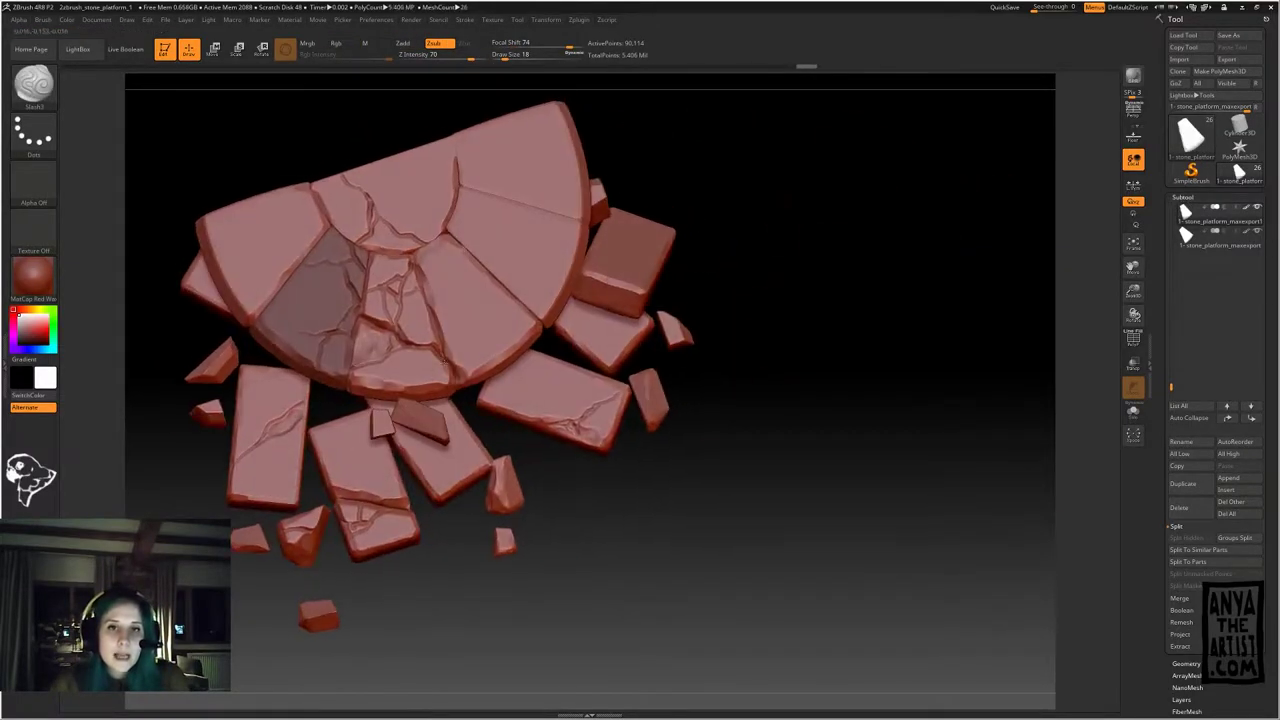
{"action": "key", "text": "b"}
{"action": "key", "text": "c"}
{"action": "key", "text": "l"}
{"action": "left_click", "coordinate": [305, 496], "text": "alt"}
{"action": "mouse_move", "coordinate": [285, 585]}
{"action": "left_mouse_down"}
{"action": "mouse_move", "coordinate": [430, 585]}
{"action": "mouse_move", "coordinate": [357, 609]}
{"action": "mouse_move", "coordinate": [368, 595]}
{"action": "left_mouse_up"}
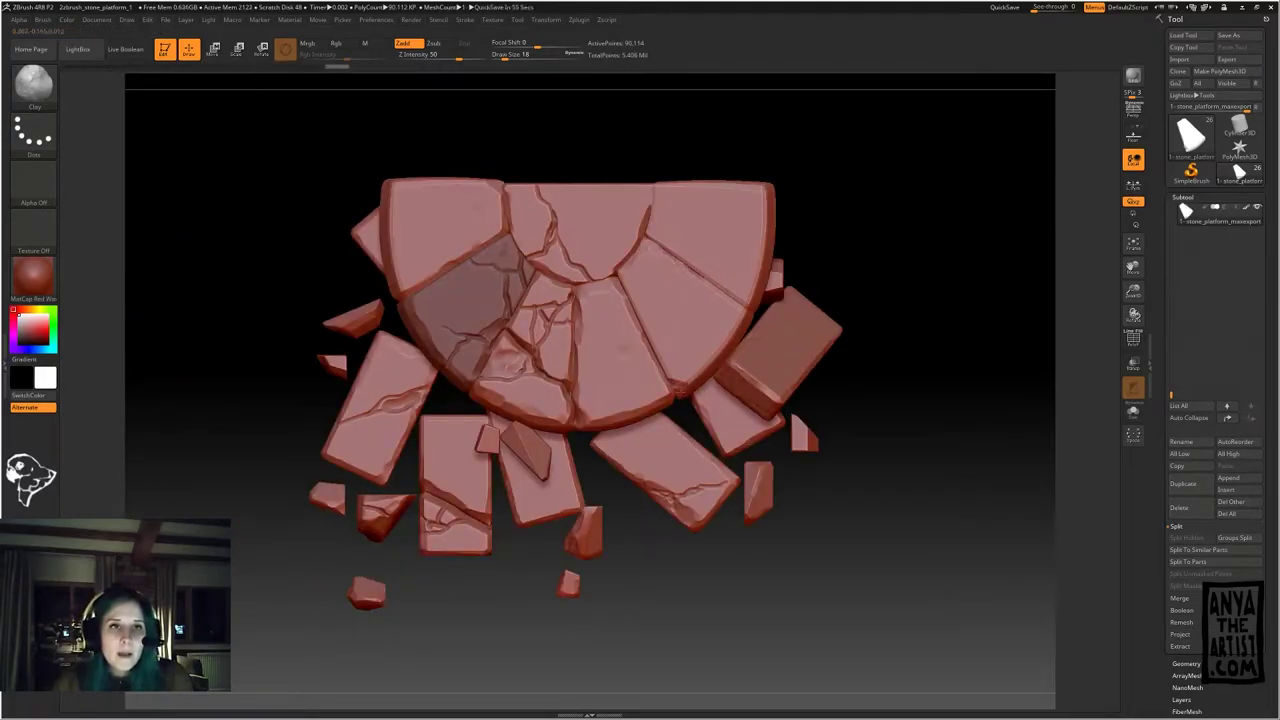
Step: Apply the MatCap Gray material and trim the crack edges on the half-round centre stone with the TrimSmoothBorder brush
{"action": "left_click_drag", "start_coordinate": [920, 540], "coordinate": [924, 420]}
{"action": "left_click", "coordinate": [33, 277]}
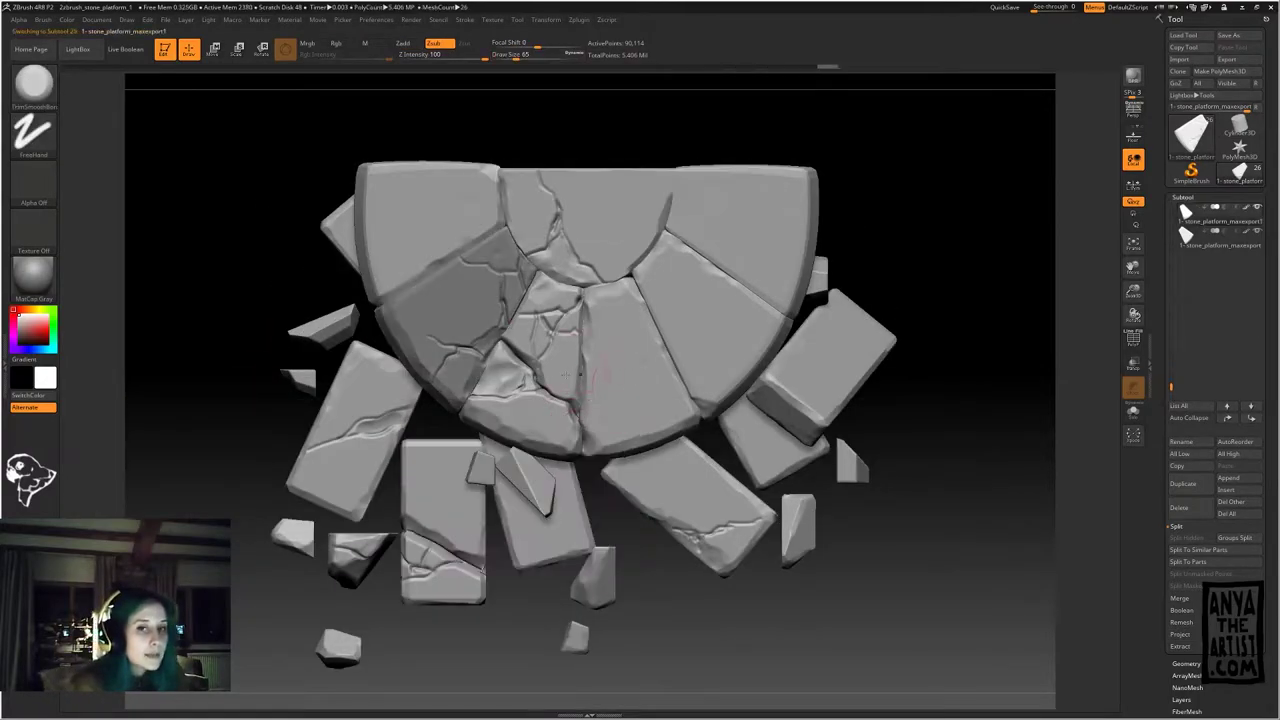
{"action": "left_click", "coordinate": [553, 259], "text": "alt"}
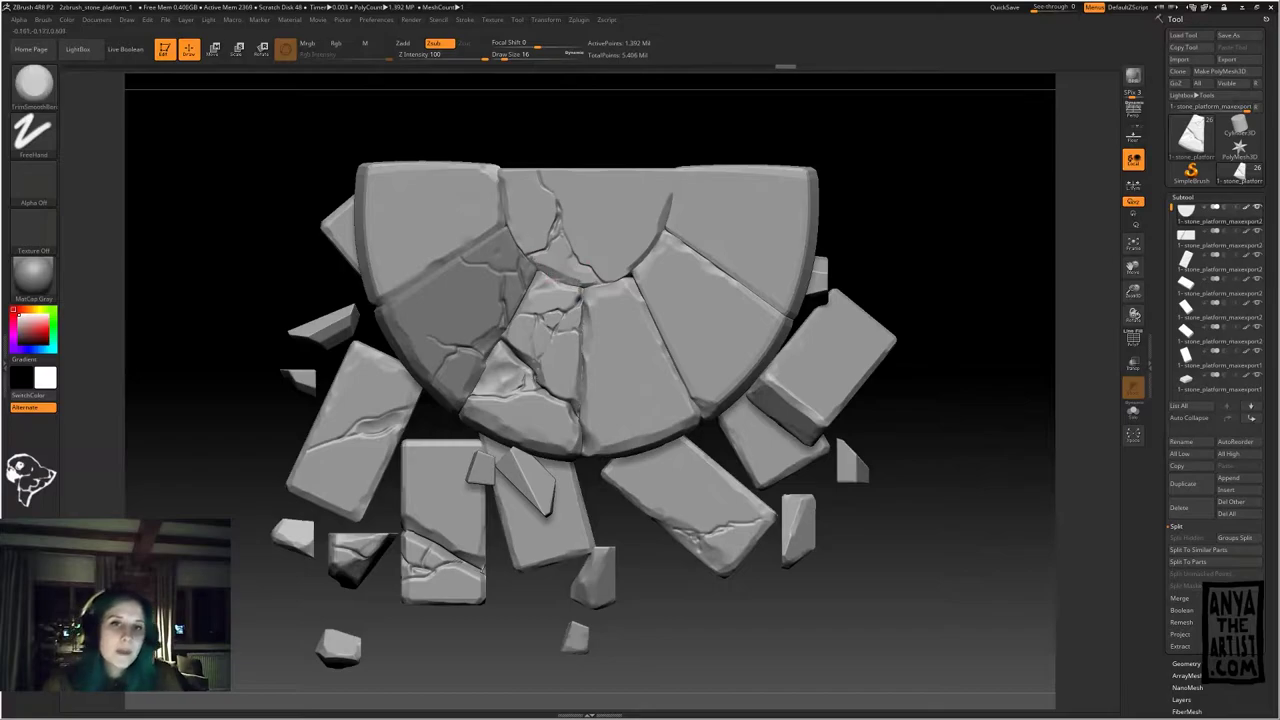
{"action": "left_click_drag", "start_coordinate": [559, 230], "coordinate": [558, 210]}
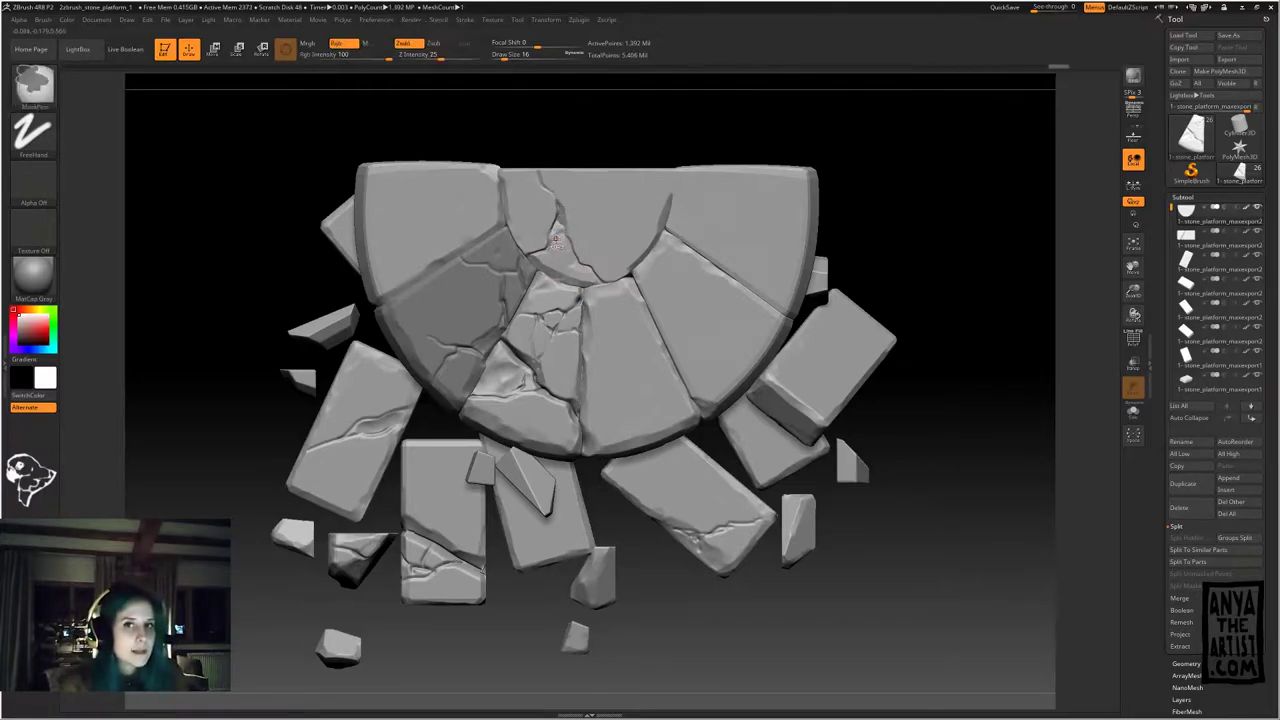
{"action": "left_click_drag", "start_coordinate": [576, 262], "coordinate": [600, 275]}
{"action": "left_click", "coordinate": [601, 259], "text": "alt"}
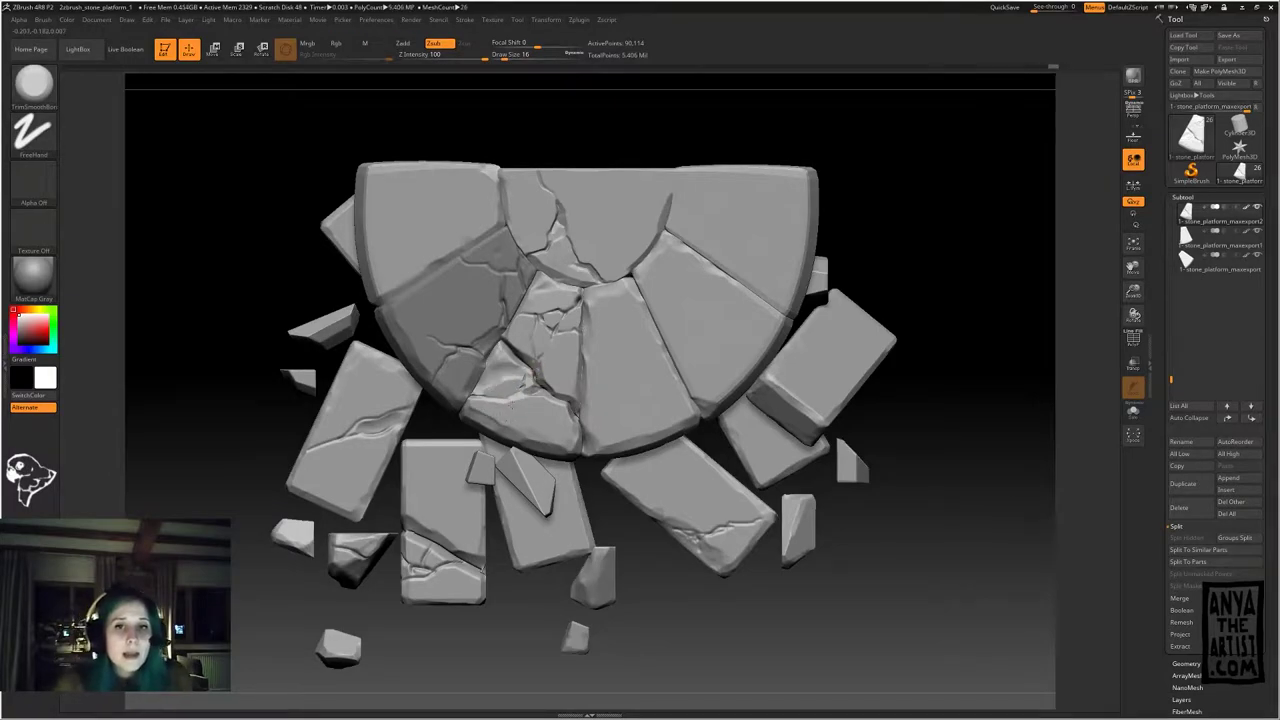
Step: Adjust the brush size and trim flat facets into the hollow beside the front wedge's crack
{"action": "key", "text": "space"}
{"action": "mouse_move", "coordinate": [506, 366]}
{"action": "left_mouse_down"}
{"action": "mouse_move", "coordinate": [490, 372]}
{"action": "mouse_move", "coordinate": [522, 376]}
{"action": "left_mouse_up"}
{"action": "left_click_drag", "start_coordinate": [490, 372], "coordinate": [516, 380]}
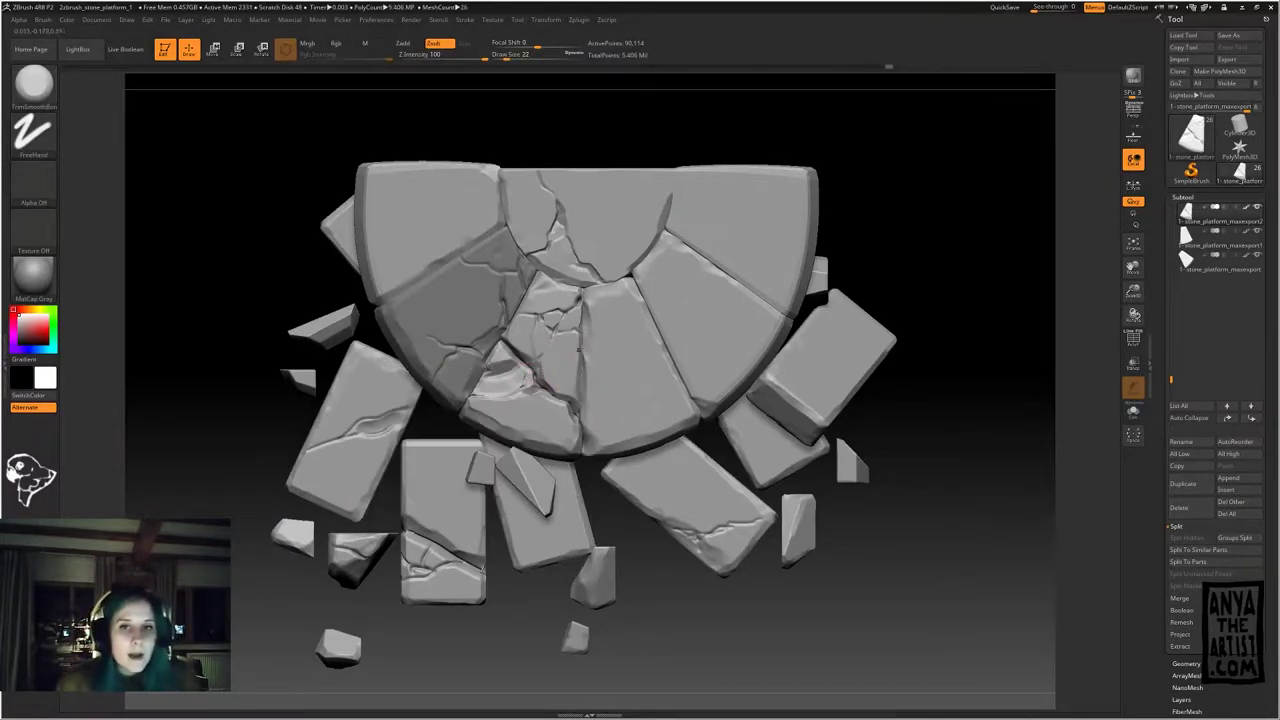
Step: Subdivide the front wedge's geometry twice, up to subdivision level 6
{"action": "left_click", "coordinate": [1183, 197]}
{"action": "mouse_move", "coordinate": [950, 250]}
{"action": "left_mouse_down"}
{"action": "mouse_move", "coordinate": [925, 275]}
{"action": "mouse_move", "coordinate": [965, 260]}
{"action": "left_mouse_up"}
{"action": "left_click", "coordinate": [1187, 209]}
{"action": "left_click", "coordinate": [1180, 298]}
{"action": "left_click", "coordinate": [1180, 298]}
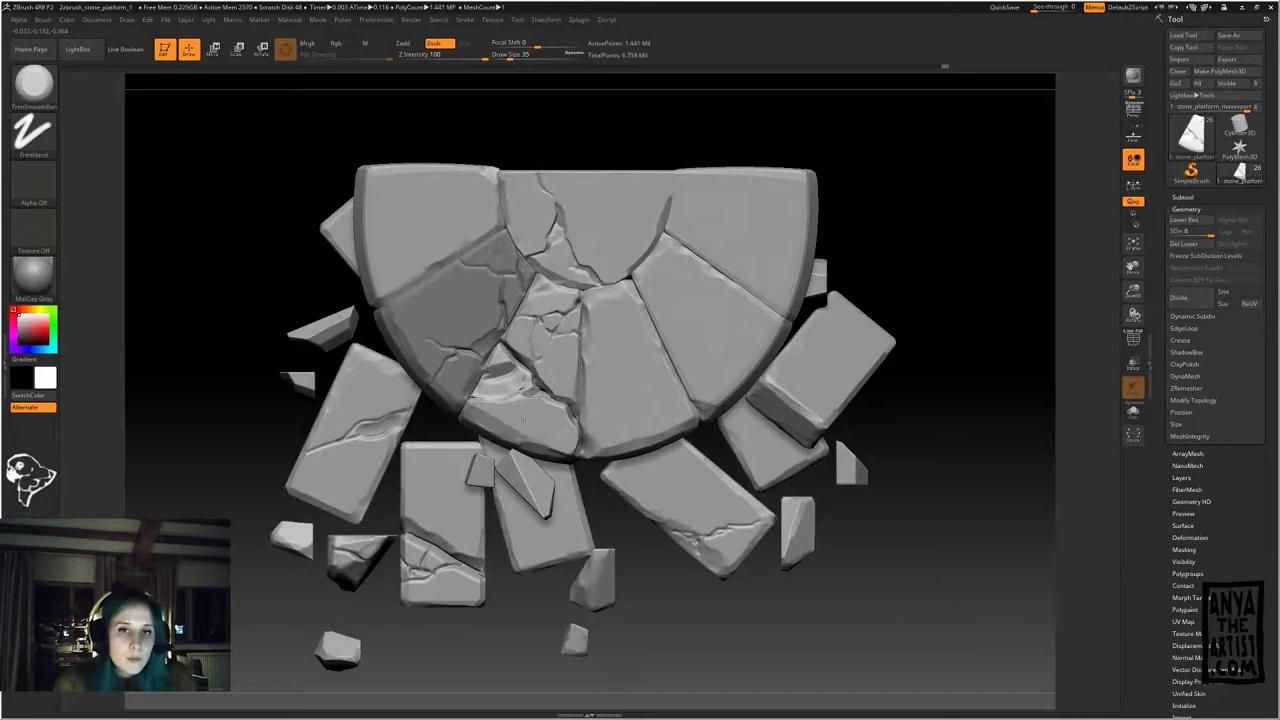
Step: Trim the front wedge's outer and inner ends and bevel the left wedge's upper edge with TrimSmoothBorder
{"action": "left_click_drag", "start_coordinate": [570, 412], "coordinate": [573, 420]}
{"action": "left_click_drag", "start_coordinate": [540, 277], "coordinate": [562, 284]}
{"action": "left_click", "coordinate": [440, 296], "text": "alt"}
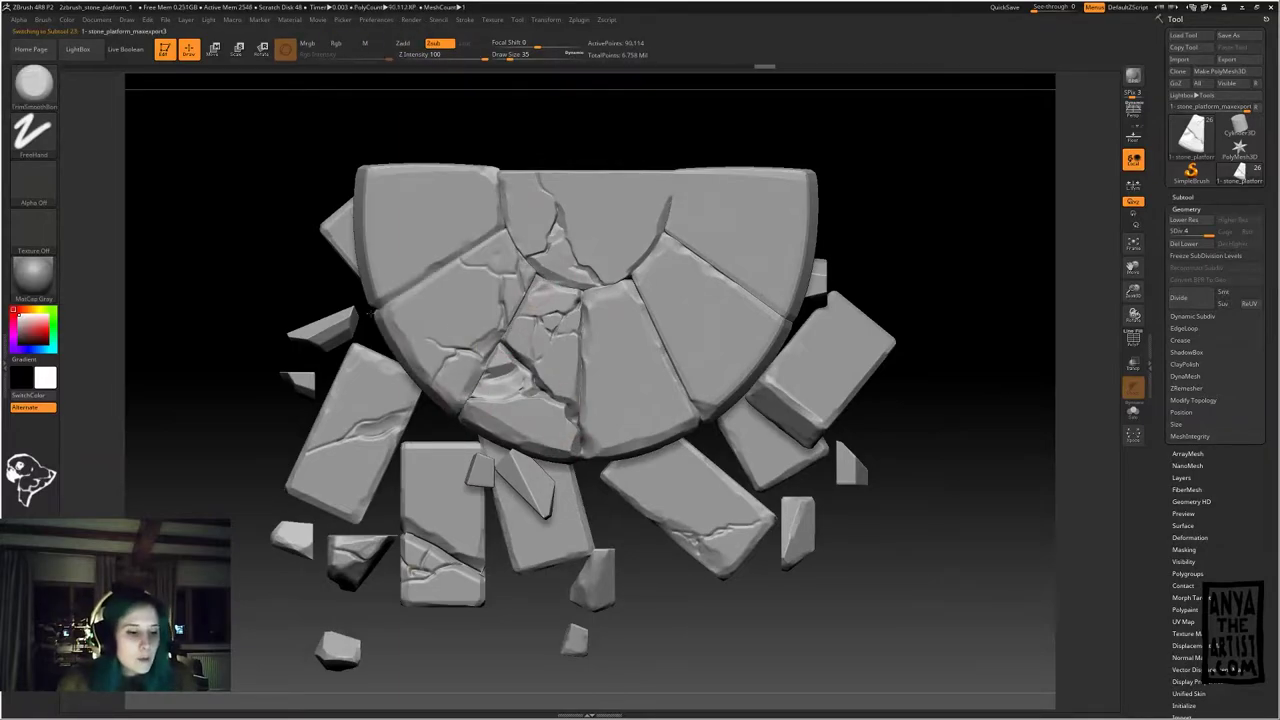
{"action": "left_click_drag", "start_coordinate": [502, 233], "coordinate": [398, 298]}
Step: Carve an additional lengthwise crack through the left wedge with the Slash3 brush
{"action": "left_click_drag", "start_coordinate": [715, 610], "coordinate": [699, 424], "text": "alt"}
{"action": "key", "text": "f"}
{"action": "key", "text": "b"}
{"action": "key", "text": "s"}
{"action": "key", "text": "3"}
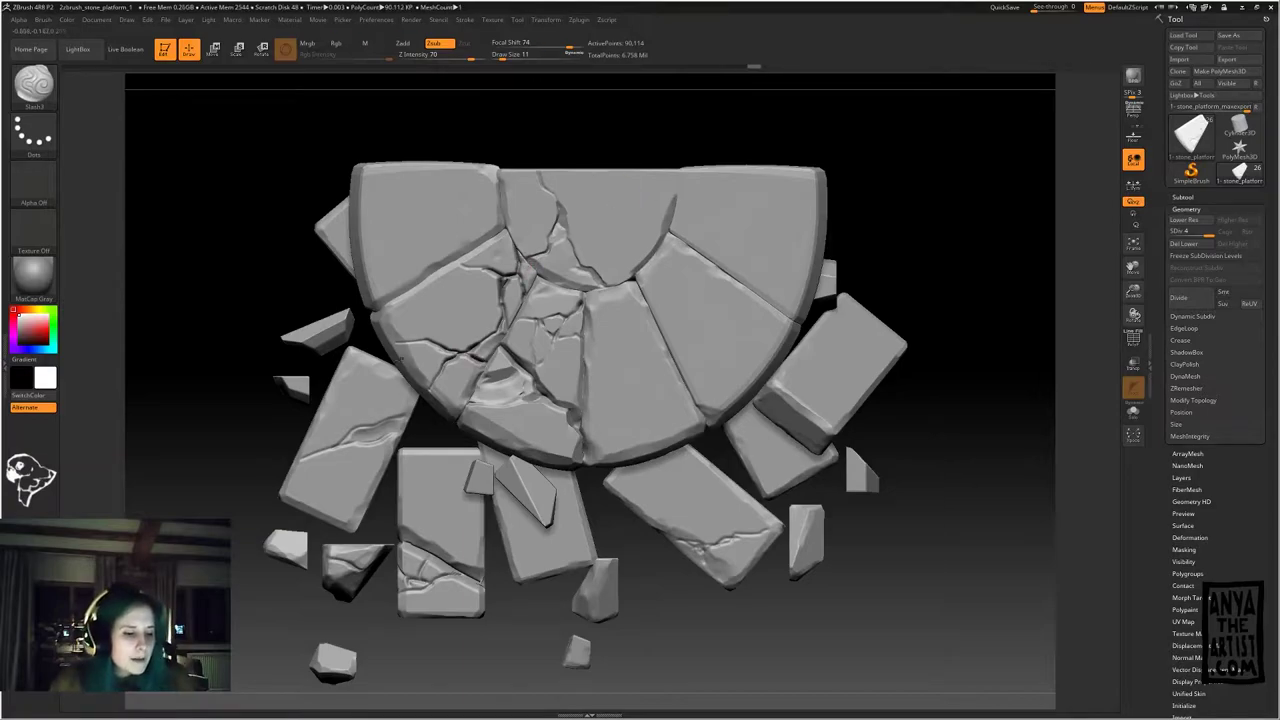
{"action": "left_click_drag", "start_coordinate": [250, 420], "coordinate": [262, 410], "text": "alt"}
{"action": "left_click_drag", "start_coordinate": [453, 271], "coordinate": [457, 327]}
Step: Trim the crack edges in the upper half of the front wedge with a resized TrimSmoothBorder brush
{"action": "mouse_move", "coordinate": [345, 545]}
{"action": "left_mouse_down", "text": "alt"}
{"action": "mouse_move", "coordinate": [349, 369]}
{"action": "mouse_move", "coordinate": [352, 560]}
{"action": "left_mouse_up", "text": "alt"}
{"action": "key", "text": "b"}
{"action": "key", "text": "t"}
{"action": "key", "text": "s"}
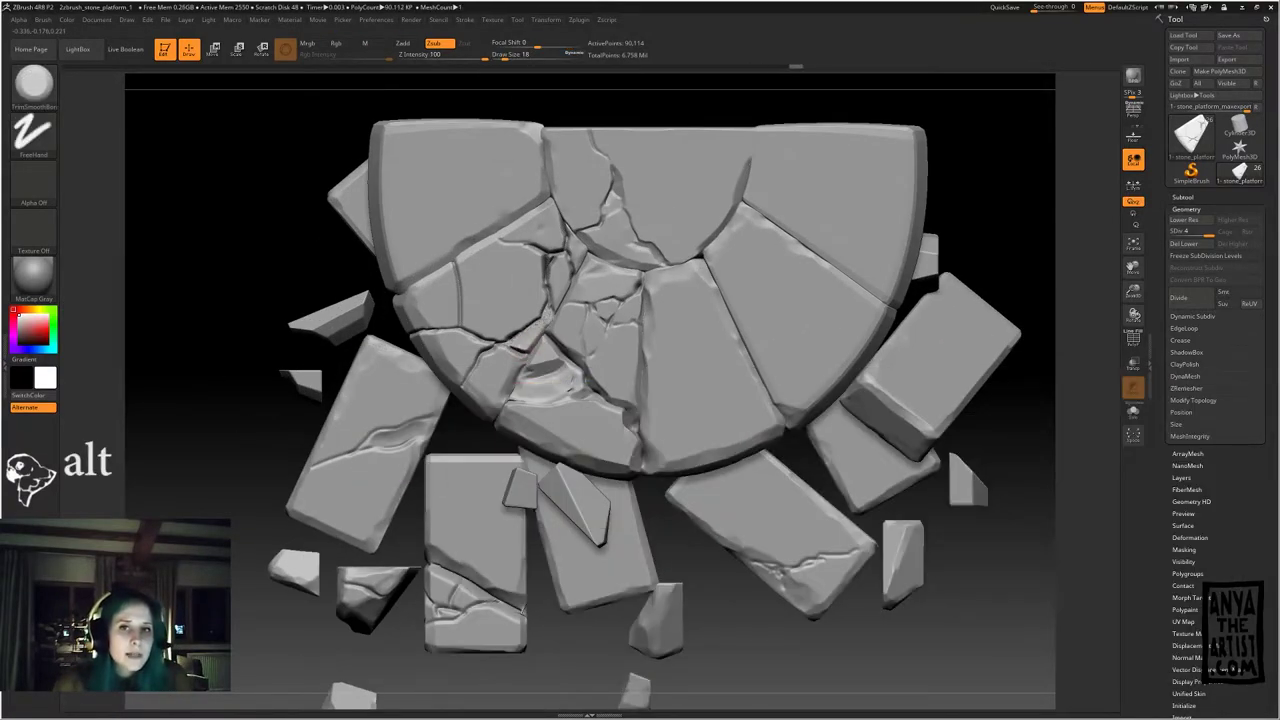
{"action": "left_click", "coordinate": [580, 382], "text": "alt"}
{"action": "key", "text": "space"}
{"action": "left_click_drag", "start_coordinate": [612, 335], "coordinate": [606, 335]}
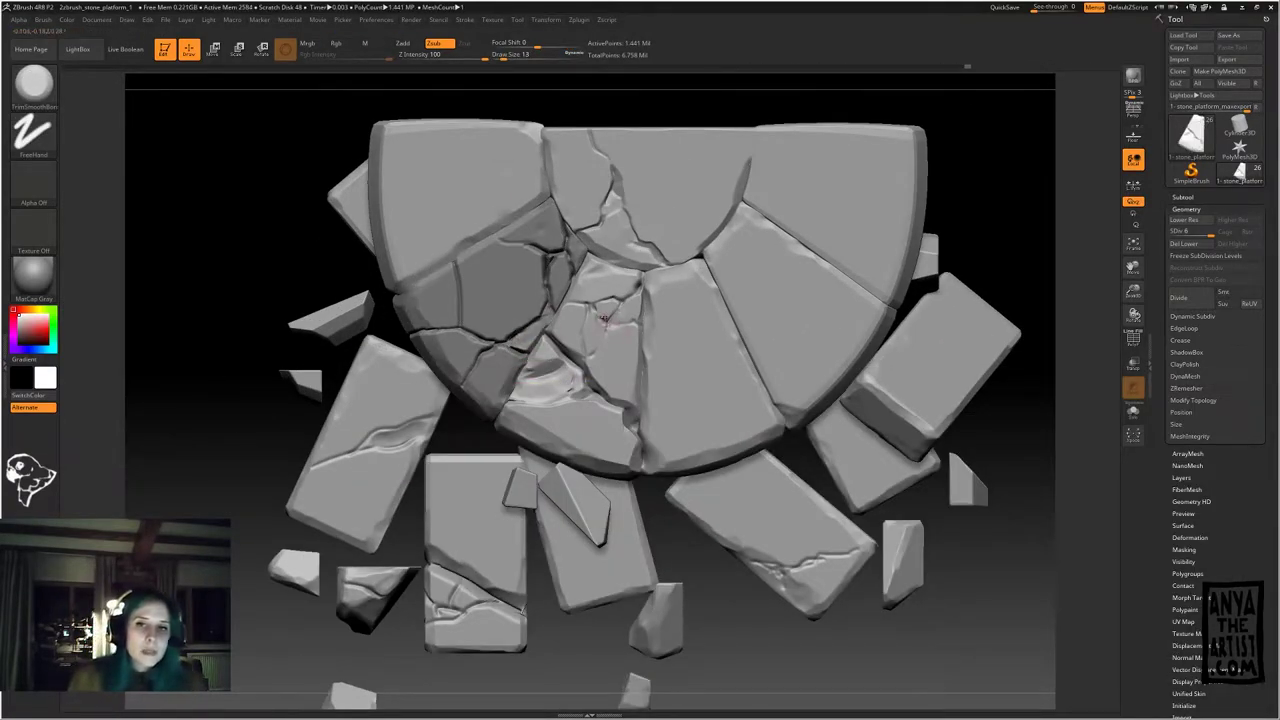
Step: Resize the brush, trim across the front wedge's hollow and lower end, and undo the last three changes
{"action": "key", "text": "space"}
{"action": "left_click_drag", "start_coordinate": [590, 428], "coordinate": [597, 428]}
{"action": "left_click_drag", "start_coordinate": [580, 390], "coordinate": [528, 387]}
{"action": "key", "text": "ctrl+z"}
{"action": "key", "text": "ctrl+z"}
{"action": "key", "text": "ctrl+z"}
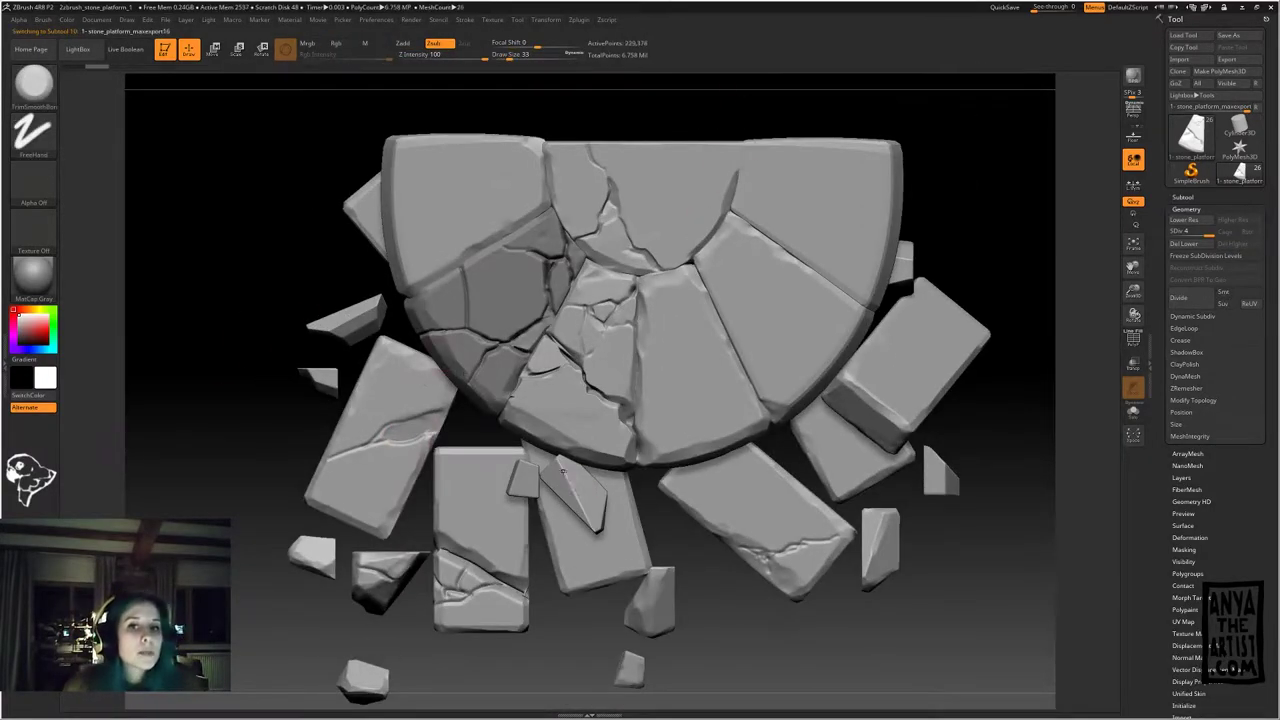
Step: Trim the upper-left block's inner edge beside the central half-disc and step back and forth through the edit history
{"action": "left_click", "coordinate": [524, 200], "text": "alt"}
{"action": "left_click_drag", "start_coordinate": [553, 176], "coordinate": [550, 201]}
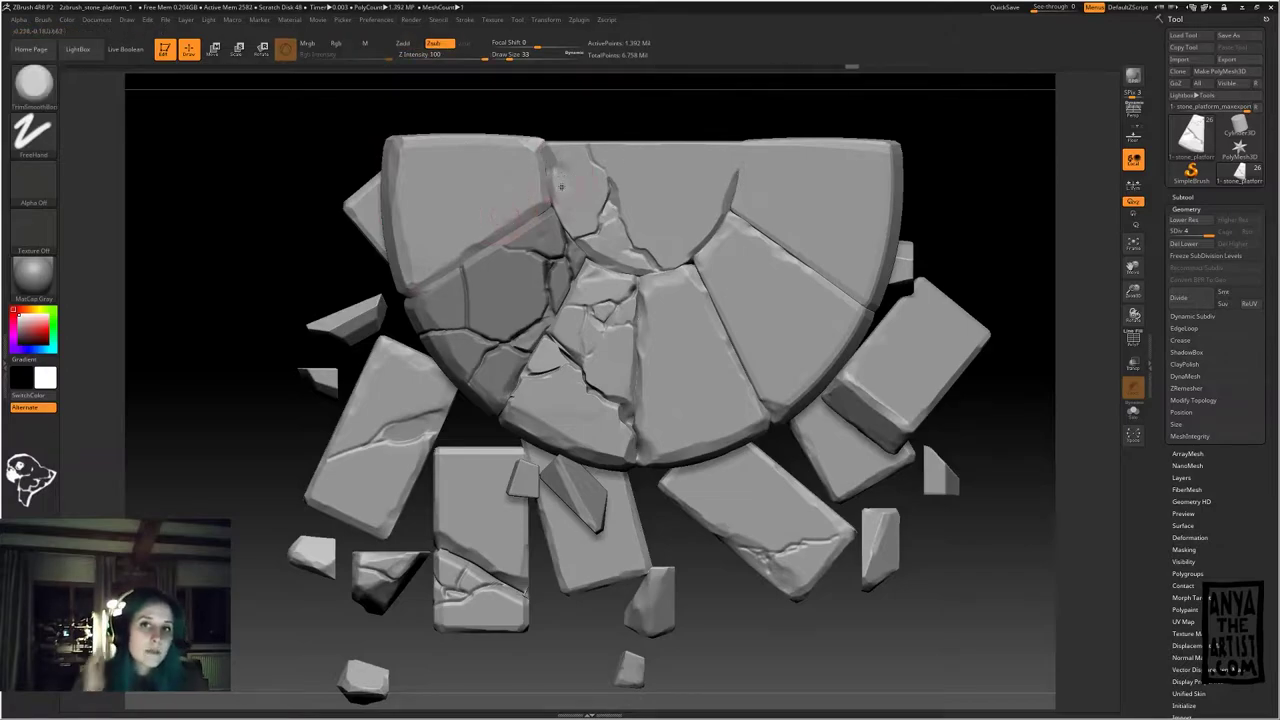
{"action": "key", "text": "ctrl+shift+z"}
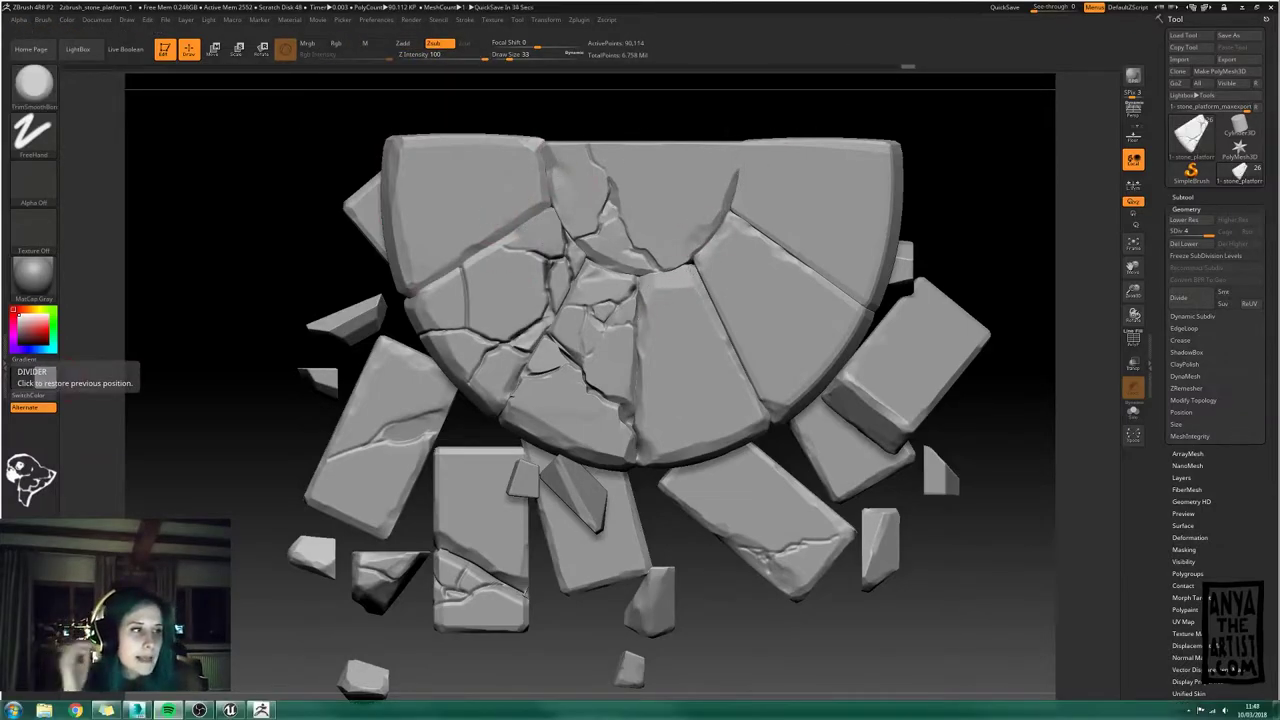
{"action": "key", "text": "ctrl+z"}
{"action": "key", "text": "ctrl+z"}
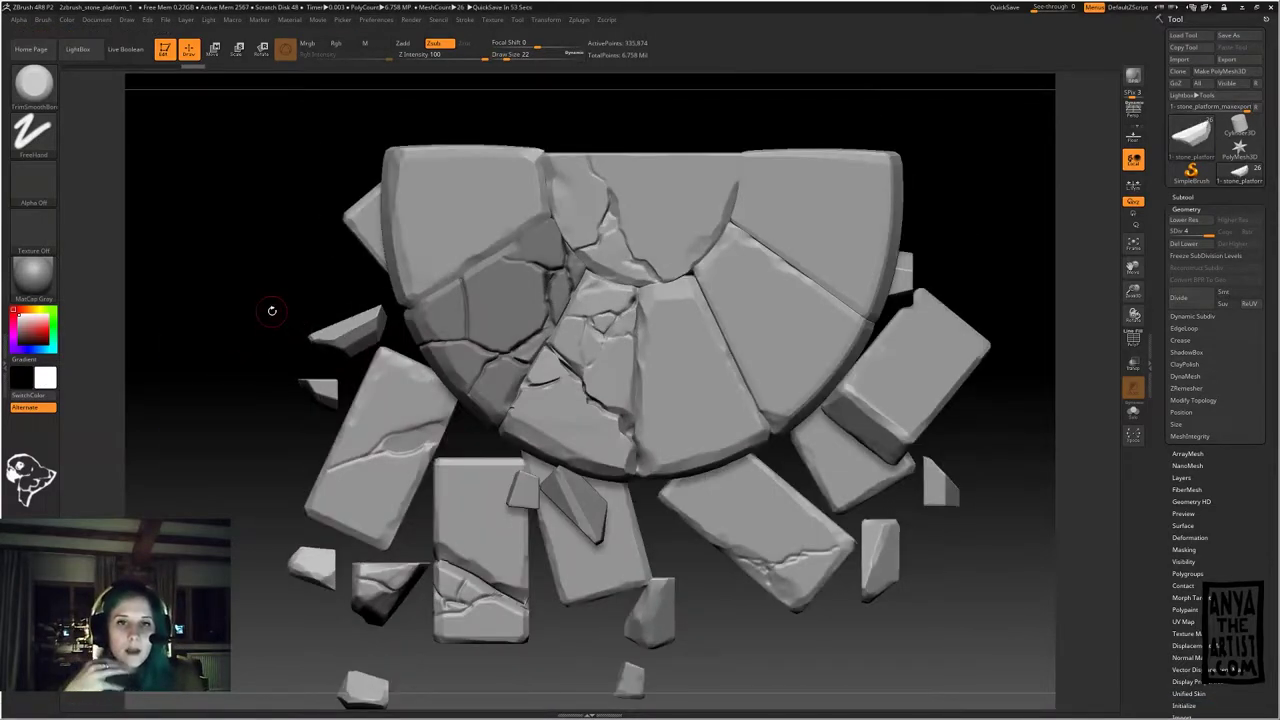
{"action": "key", "text": "ctrl+shift+z"}
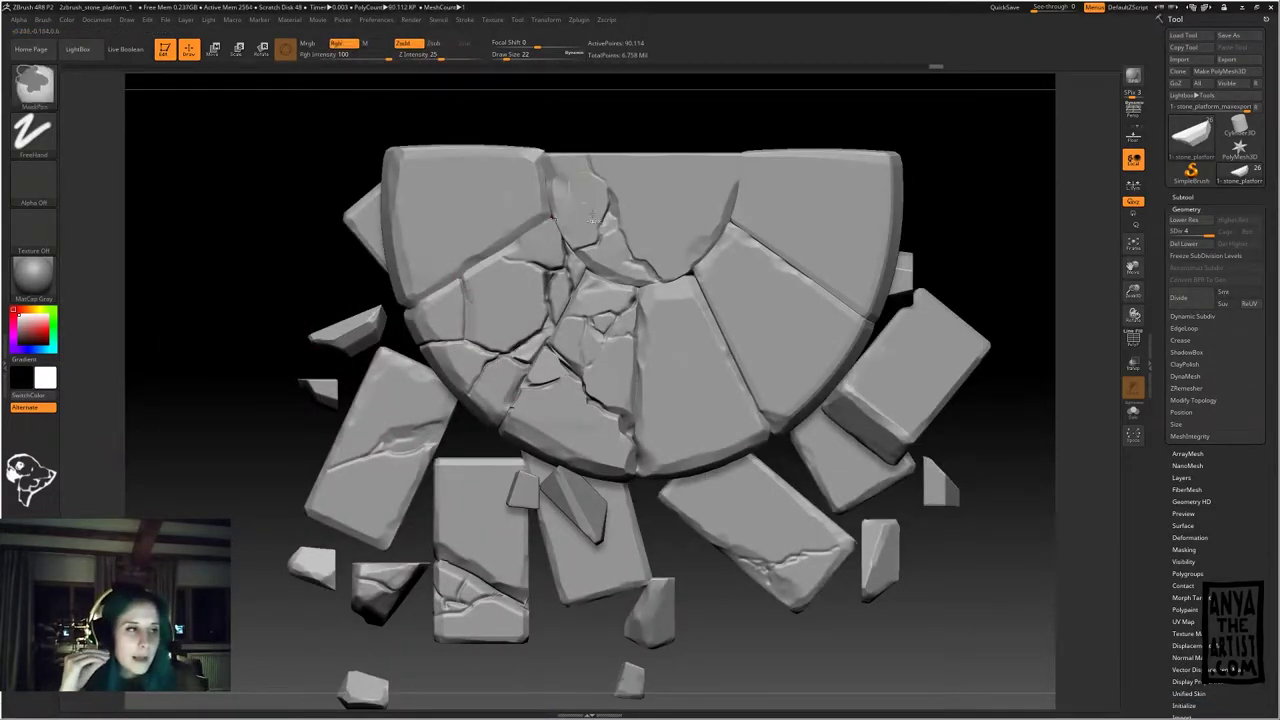
{"action": "key", "text": "ctrl+shift+z"}
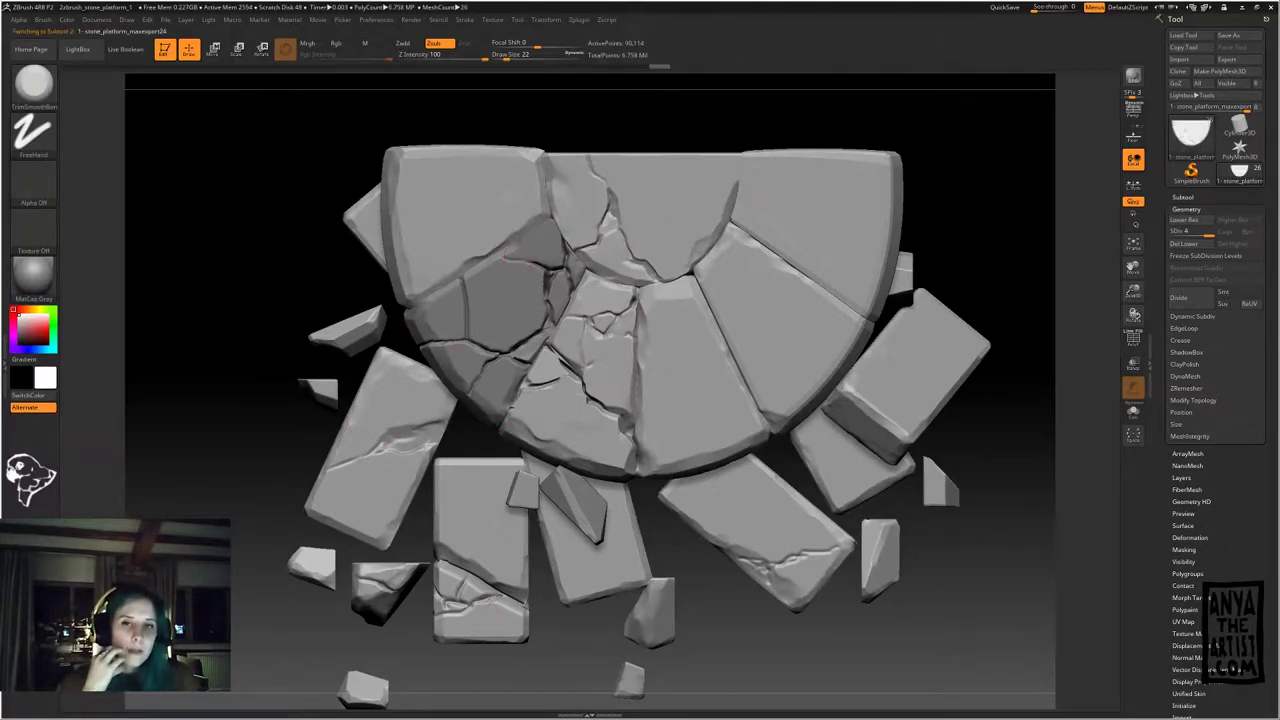
Step: Smooth the cracks in the upright front brick and trim the left wedge's upper inner edge with TrimSmoothBorder
{"action": "left_click", "coordinate": [470, 608], "text": "alt"}
{"action": "left_click_drag", "start_coordinate": [463, 604], "coordinate": [487, 586], "text": "shift"}
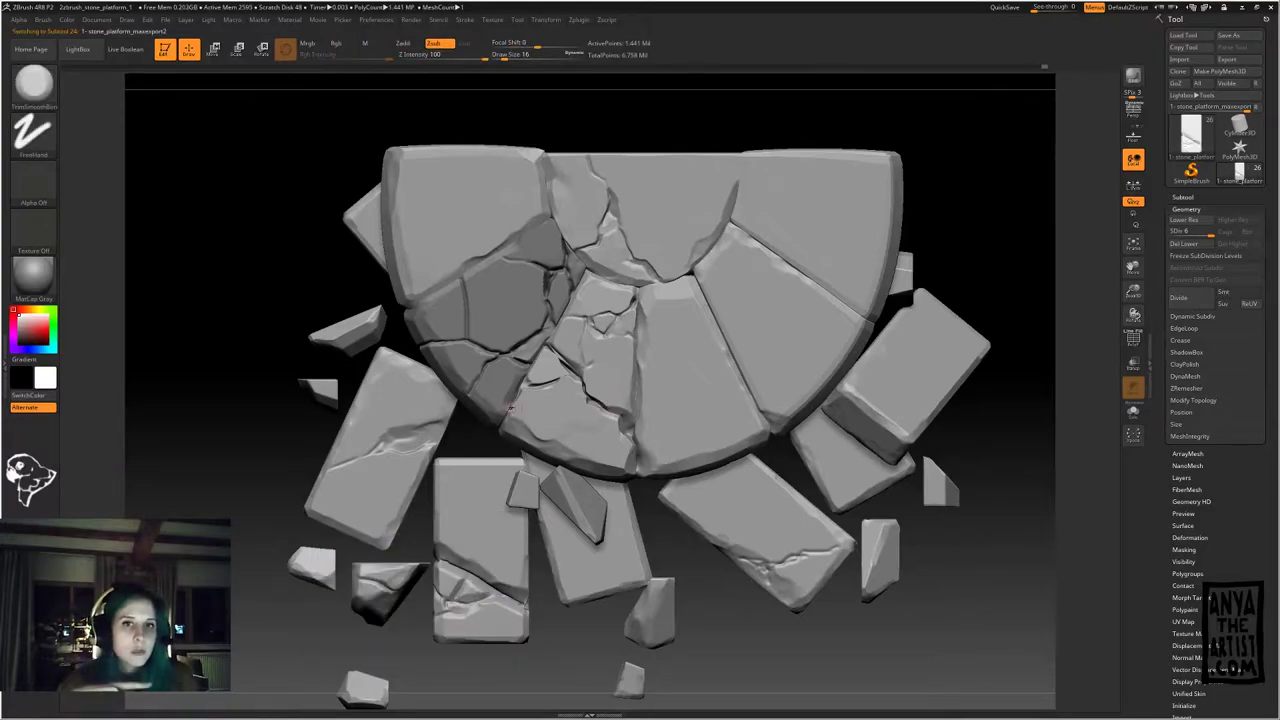
{"action": "left_click", "coordinate": [508, 394], "text": "alt"}
{"action": "left_click_drag", "start_coordinate": [519, 240], "coordinate": [553, 222]}
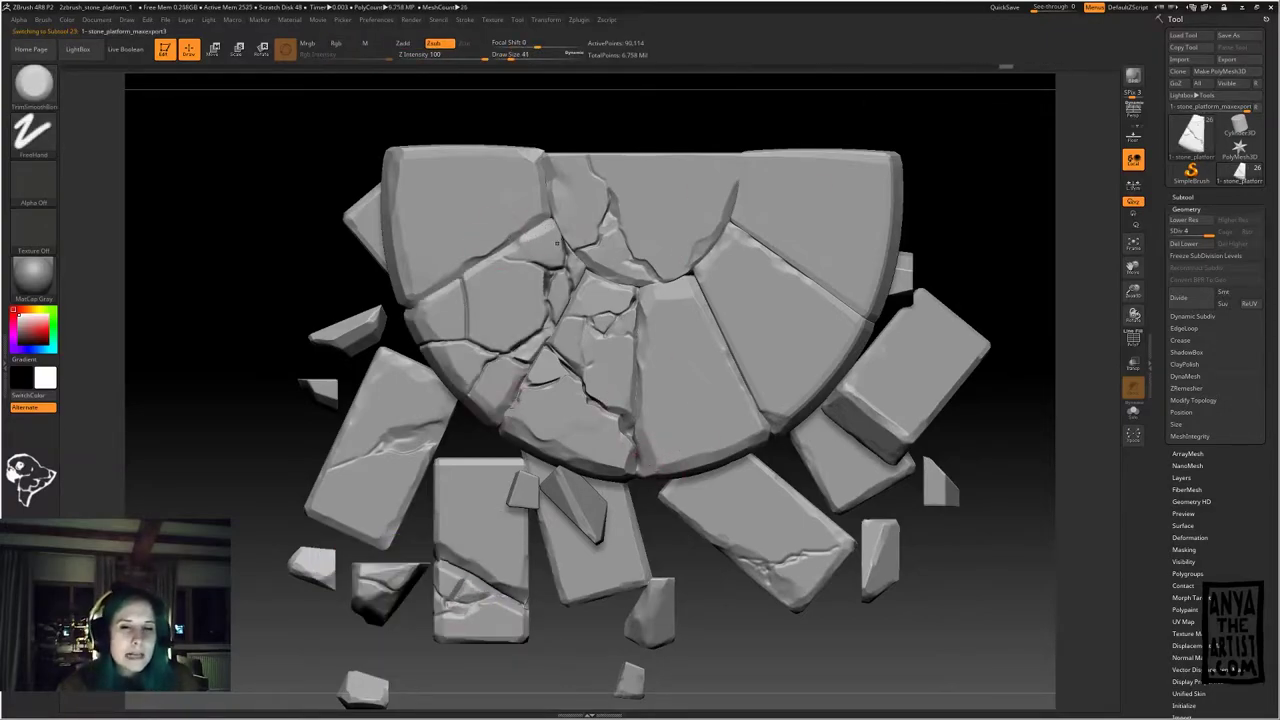
Step: Trim and smooth the central half-disc's curved lower rim where it meets the right wedge
{"action": "left_click", "coordinate": [664, 262], "text": "alt"}
{"action": "left_click_drag", "start_coordinate": [655, 278], "coordinate": [690, 268]}
{"action": "left_click_drag", "start_coordinate": [690, 272], "coordinate": [706, 286], "text": "shift"}
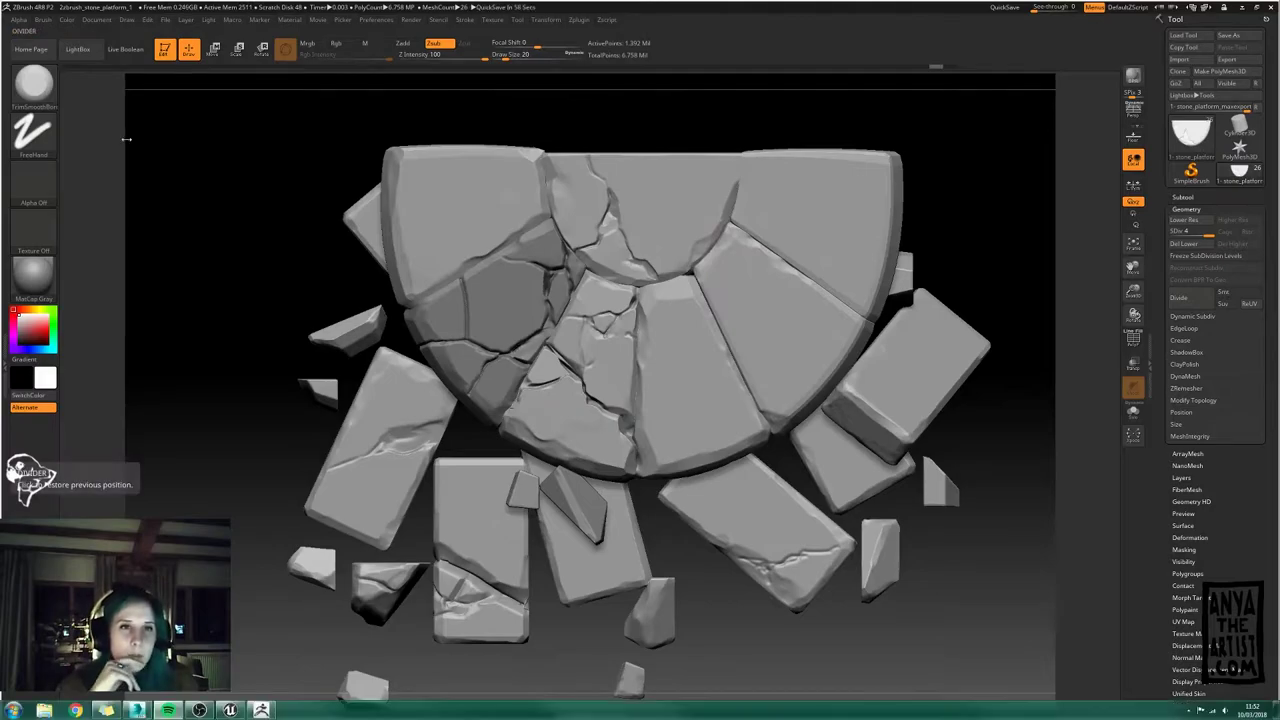
Step: Adjust the platform pieces with the move gizmo so the seam between the central half-disc and upper-right block opens fully
{"action": "left_click_drag", "start_coordinate": [126, 137], "coordinate": [345, 310], "text": "alt"}
{"action": "left_click", "coordinate": [655, 463], "text": "alt"}
{"action": "mouse_move", "coordinate": [600, 545]}
{"action": "left_mouse_down"}
{"action": "mouse_move", "coordinate": [644, 513]}
{"action": "mouse_move", "coordinate": [660, 420]}
{"action": "mouse_move", "coordinate": [720, 460]}
{"action": "mouse_move", "coordinate": [780, 312]}
{"action": "mouse_move", "coordinate": [913, 157]}
{"action": "mouse_move", "coordinate": [900, 270]}
{"action": "left_mouse_up"}
{"action": "left_click", "coordinate": [545, 340], "text": "alt"}
{"action": "key", "text": "w"}
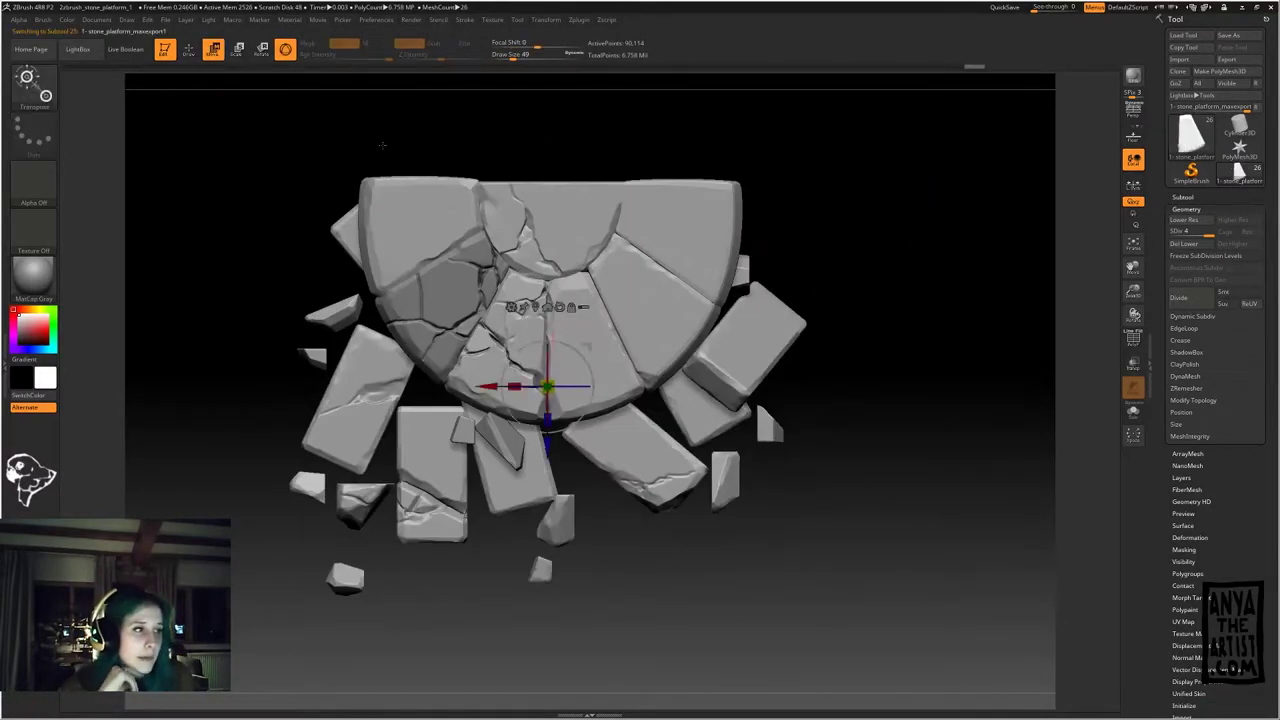
{"action": "left_click_drag", "start_coordinate": [860, 330], "coordinate": [877, 291]}
{"action": "left_click", "coordinate": [437, 293], "text": "alt"}
{"action": "left_click", "coordinate": [660, 260], "text": "alt"}
{"action": "mouse_move", "coordinate": [850, 250]}
{"action": "left_mouse_down"}
{"action": "mouse_move", "coordinate": [836, 203]}
{"action": "mouse_move", "coordinate": [840, 290]}
{"action": "mouse_move", "coordinate": [810, 325]}
{"action": "left_mouse_up"}
{"action": "left_click", "coordinate": [560, 212], "text": "alt"}
{"action": "key", "text": "q"}
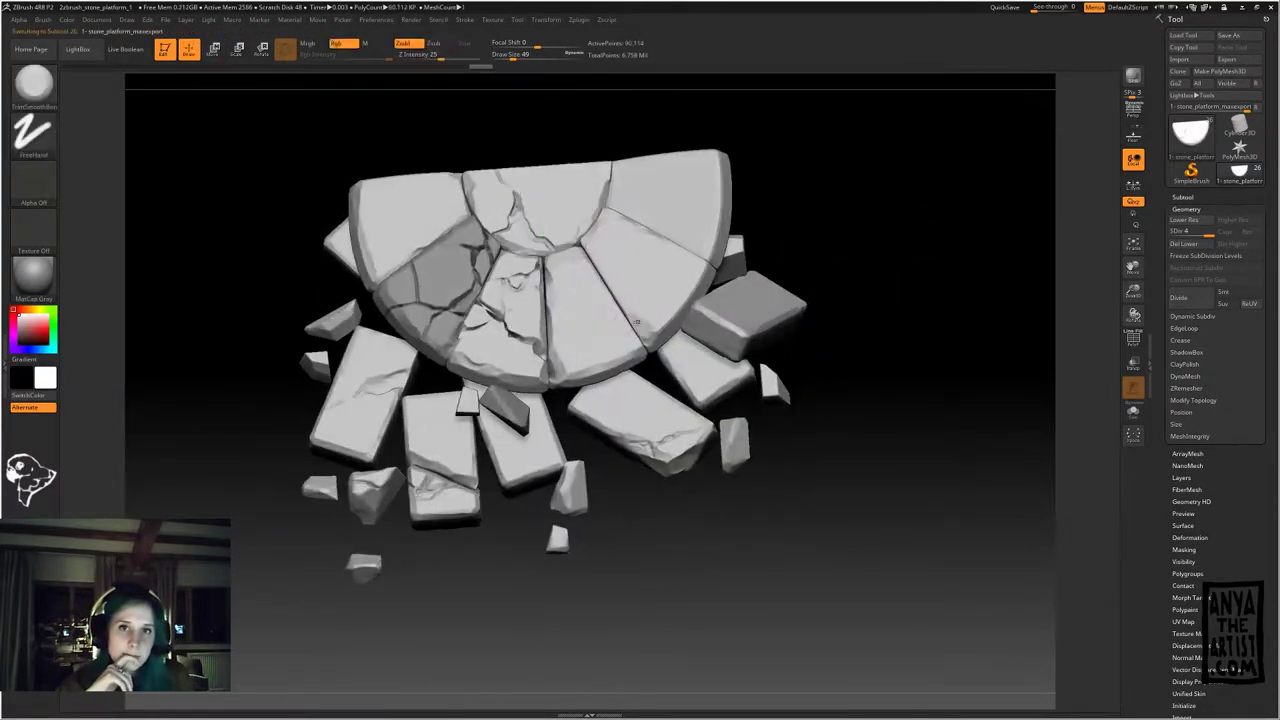
Step: Trim the seam edges around the right wedge and cut small nicks along its upper edge with a resized Slash3 brush
{"action": "left_click", "coordinate": [707, 256], "text": "alt"}
{"action": "left_click_drag", "start_coordinate": [820, 262], "coordinate": [806, 240]}
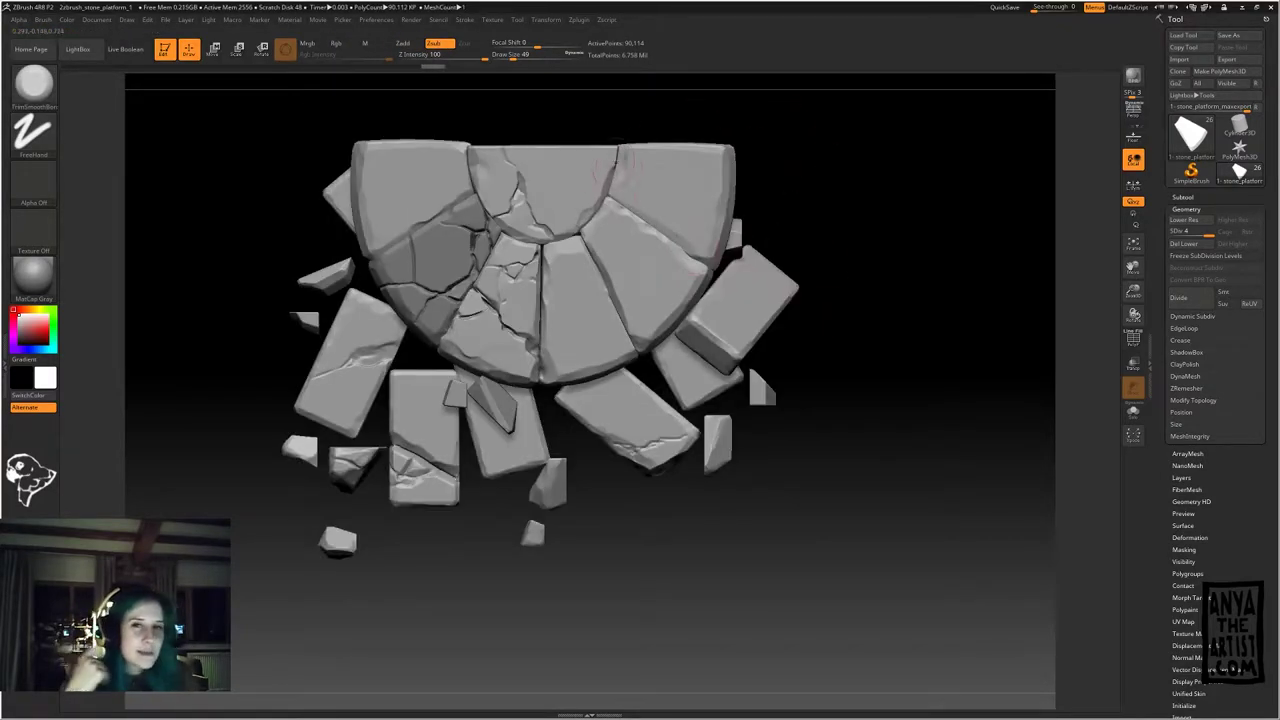
{"action": "key", "text": "space"}
{"action": "key", "text": "space"}
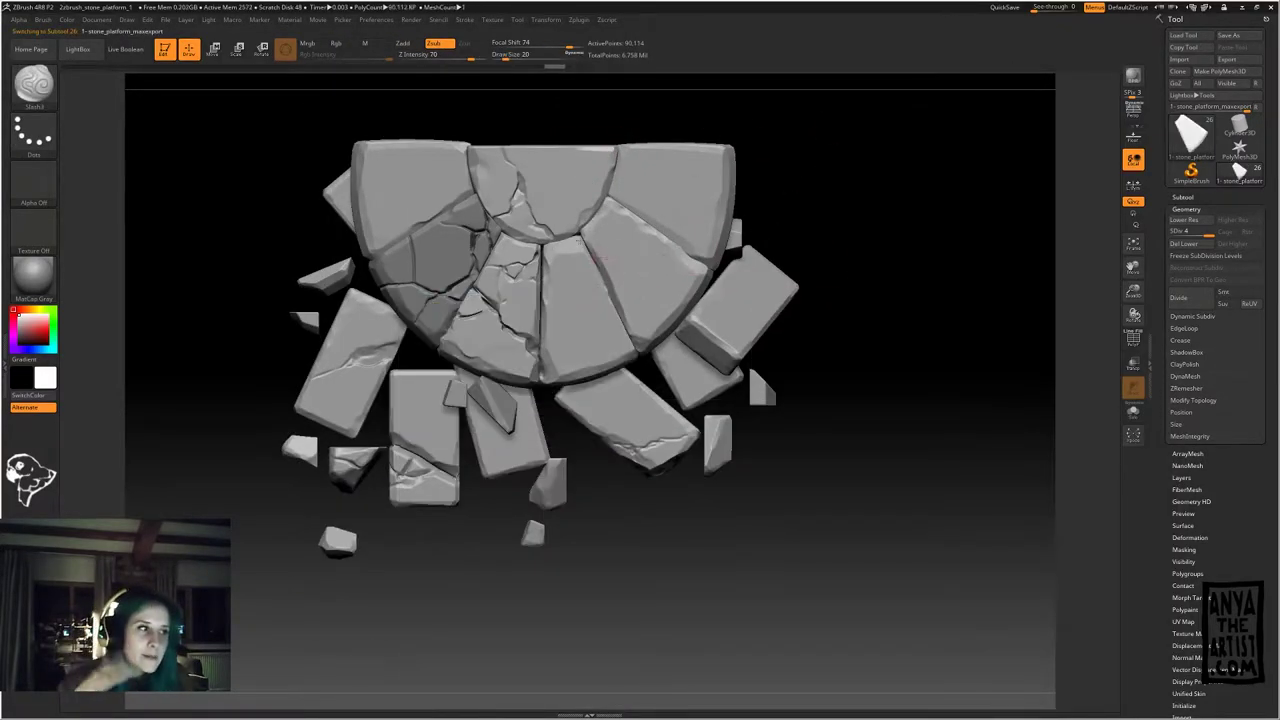
{"action": "key", "text": "space"}
{"action": "left_click", "coordinate": [686, 279]}
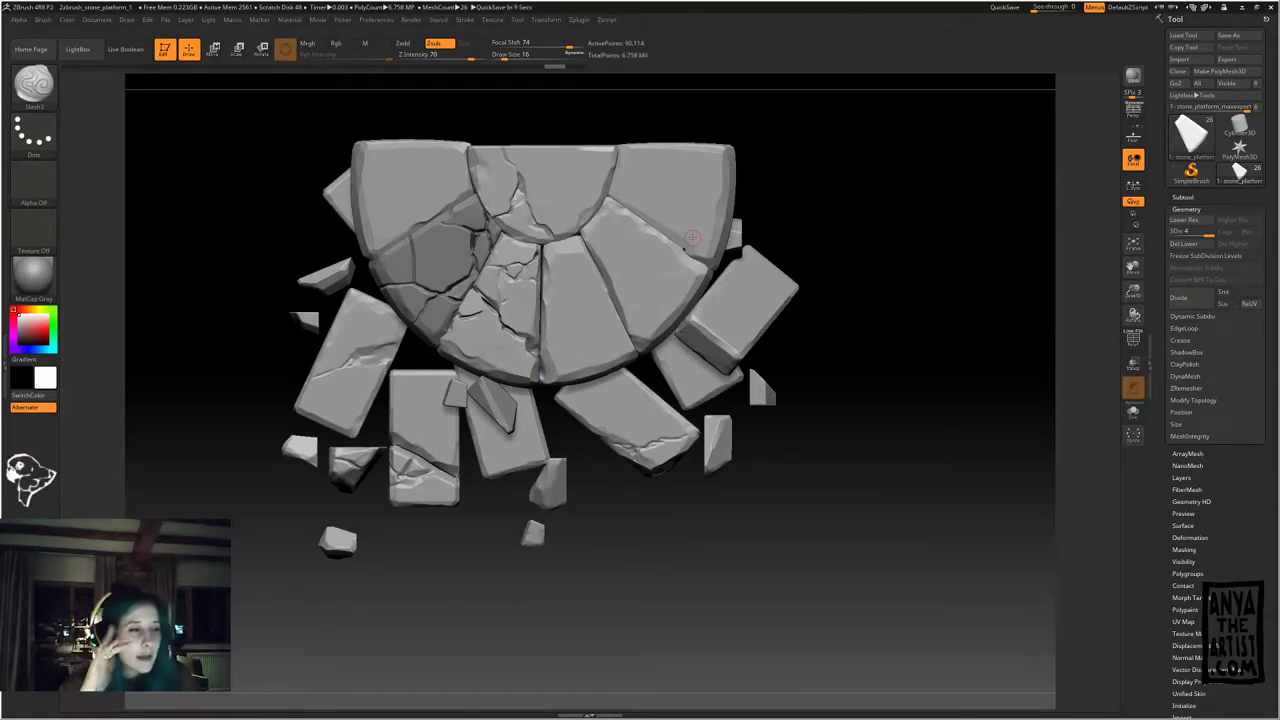
{"action": "key", "text": "space"}
{"action": "key", "text": "space"}
{"action": "left_click", "coordinate": [634, 371]}
{"action": "mouse_move", "coordinate": [866, 318]}
{"action": "right_mouse_down", "text": "ctrl"}
{"action": "mouse_move", "coordinate": [871, 217]}
{"action": "mouse_move", "coordinate": [876, 330]}
{"action": "right_mouse_up", "text": "ctrl"}
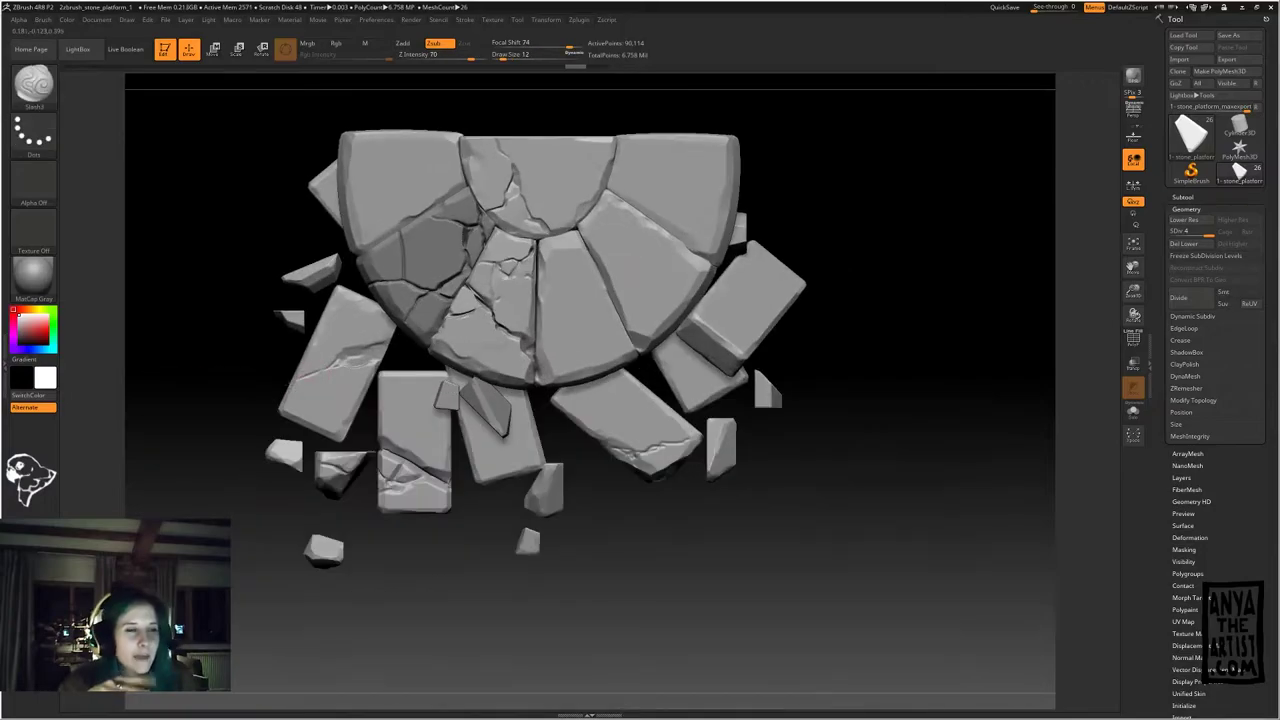
Step: Deepen the crack in the slanted front-right brick and cut a notch into the left brick's lower corner with Slash3
{"action": "left_click_drag", "start_coordinate": [928, 362], "coordinate": [847, 350], "text": "alt"}
{"action": "left_click_drag", "start_coordinate": [575, 457], "coordinate": [620, 444]}
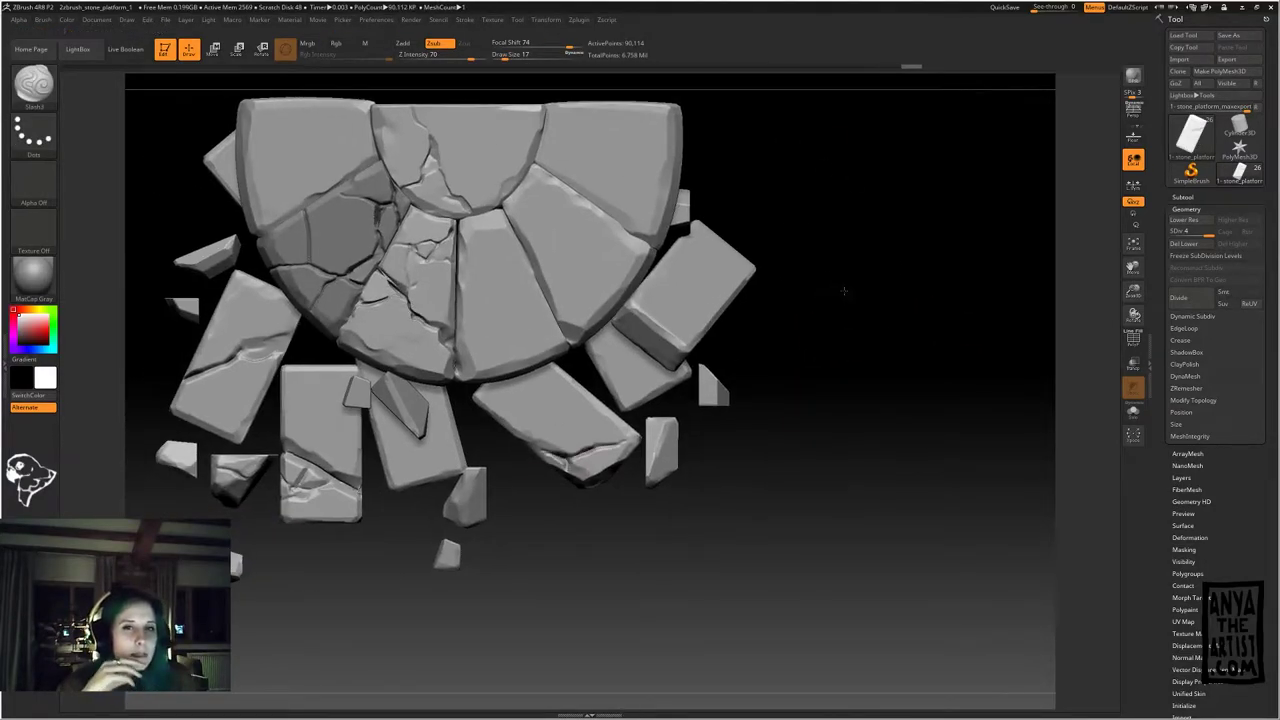
{"action": "left_click_drag", "start_coordinate": [843, 289], "coordinate": [883, 306], "text": "alt"}
{"action": "left_click", "coordinate": [286, 442], "text": "alt"}
{"action": "left_click_drag", "start_coordinate": [286, 442], "coordinate": [300, 418]}
Step: Carve a lengthwise crack across the far-right overlapping brick and add a short Slash3 stroke on the platform's left side
{"action": "left_click_drag", "start_coordinate": [845, 320], "coordinate": [798, 370], "text": "alt"}
{"action": "left_click", "coordinate": [668, 330], "text": "alt"}
{"action": "left_click_drag", "start_coordinate": [667, 320], "coordinate": [660, 404]}
{"action": "left_click_drag", "start_coordinate": [798, 370], "coordinate": [863, 317]}
{"action": "left_click", "coordinate": [328, 182], "text": "alt"}
{"action": "left_click_drag", "start_coordinate": [325, 179], "coordinate": [338, 189]}
Step: Carve a Slash3 crack across the upper-right block's inner corner, just above the right wedge
{"action": "left_click", "coordinate": [605, 213], "text": "alt"}
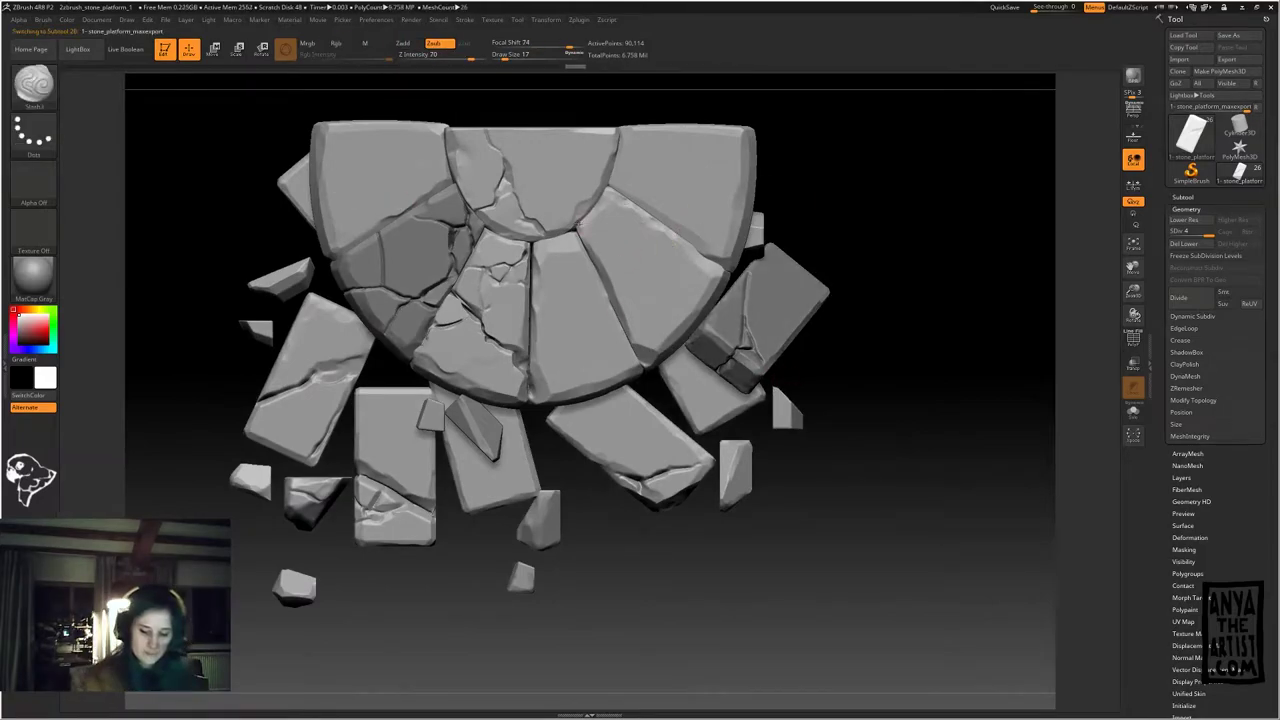
{"action": "left_click_drag", "start_coordinate": [586, 210], "coordinate": [642, 221]}
{"action": "left_click_drag", "start_coordinate": [335, 560], "coordinate": [339, 445], "text": "alt"}
{"action": "key", "text": "space"}
{"action": "left_click_drag", "start_coordinate": [640, 450], "coordinate": [640, 540], "text": "alt"}
Step: Switch to TrimSmoothBorder and trim the crack edges in the lower part of the upright front brick
{"action": "left_click", "coordinate": [380, 430], "text": "alt"}
{"action": "key", "text": "b"}
{"action": "key", "text": "t"}
{"action": "key", "text": "s"}
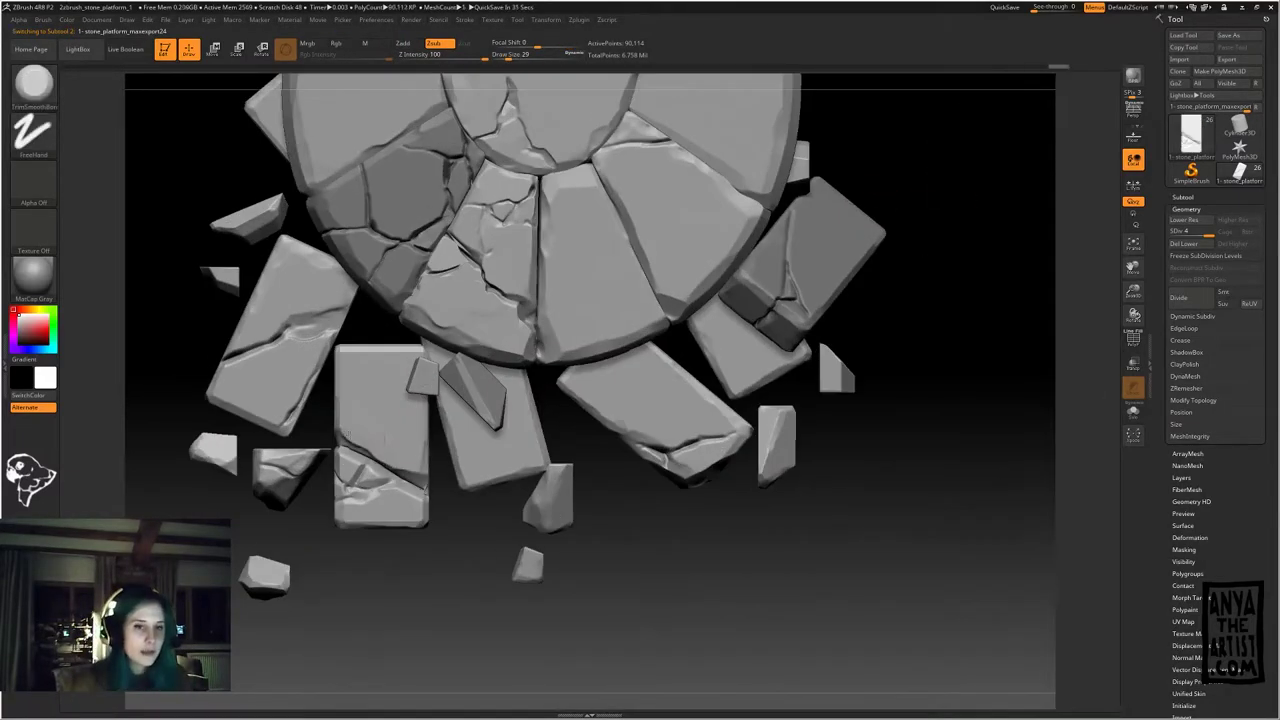
{"action": "left_click_drag", "start_coordinate": [405, 480], "coordinate": [426, 457]}
Step: Subdivide the upright front brick twice and smooth the area around its crack
{"action": "left_click_drag", "start_coordinate": [603, 469], "coordinate": [629, 457], "text": "alt"}
{"action": "key", "text": "ctrl+d"}
{"action": "key", "text": "ctrl+d"}
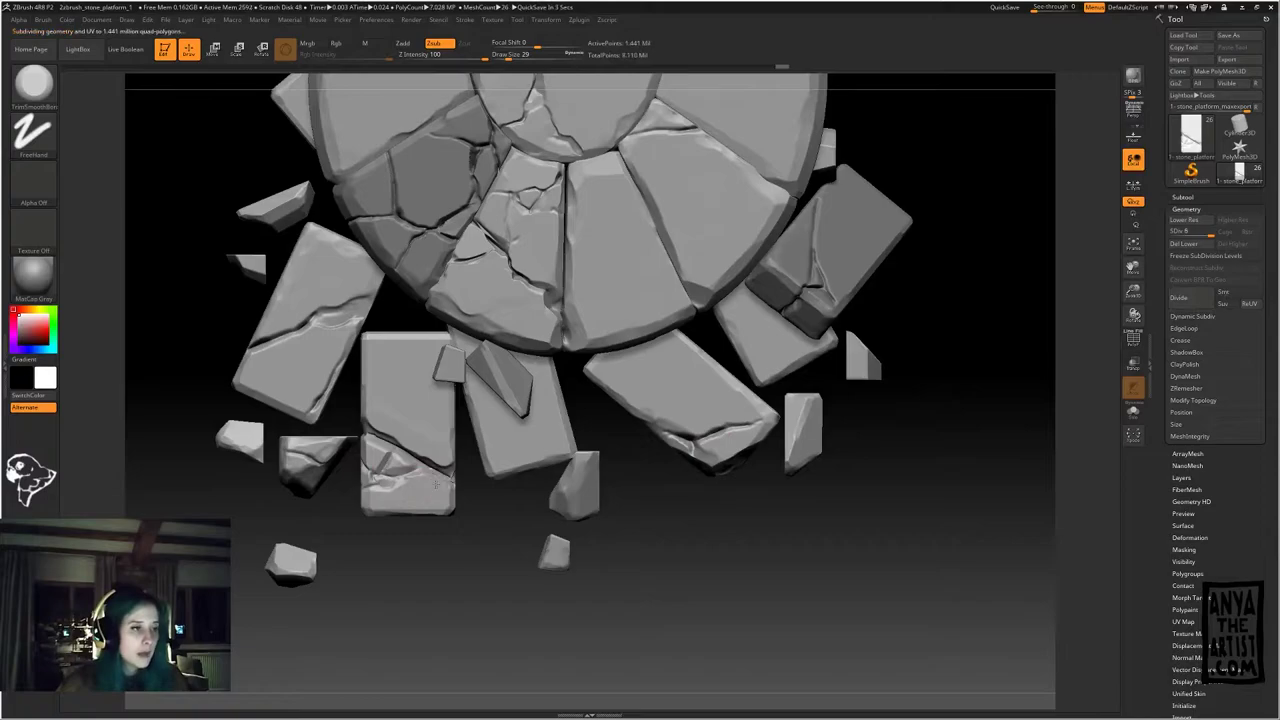
{"action": "left_click_drag", "start_coordinate": [962, 240], "coordinate": [872, 332], "text": "alt"}
{"action": "left_click_drag", "start_coordinate": [542, 484], "coordinate": [562, 502], "text": "shift"}
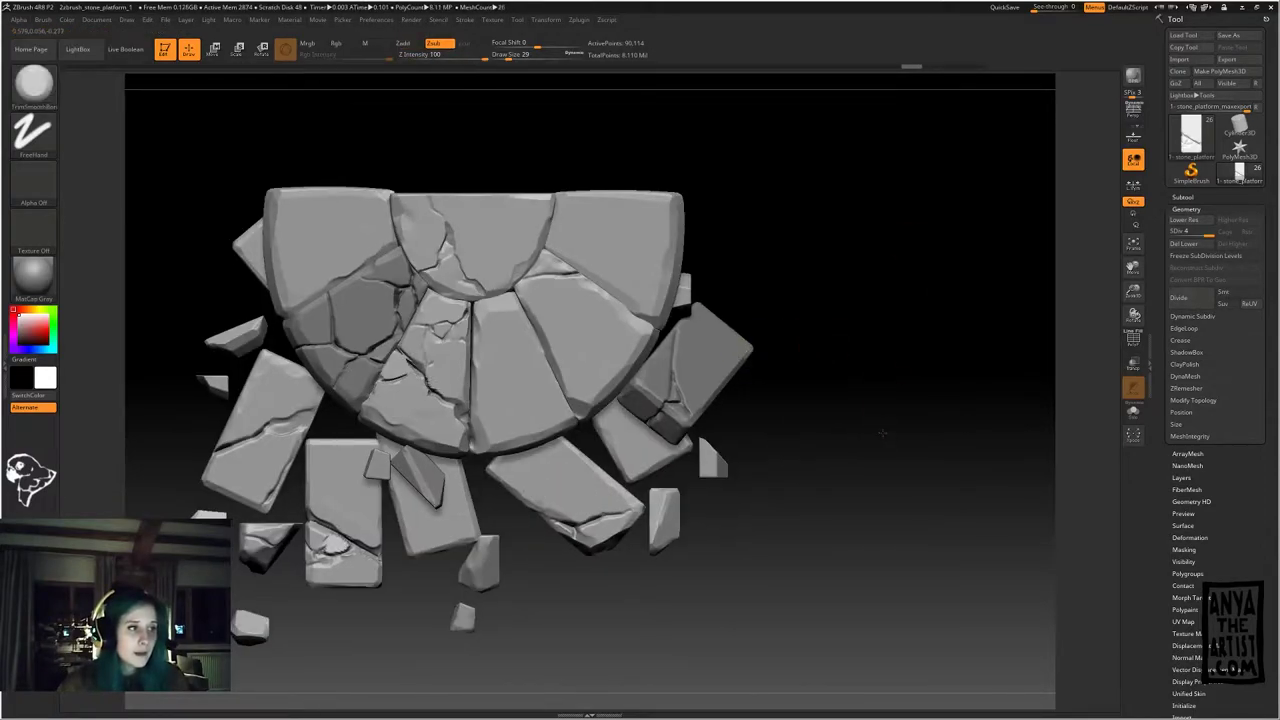
Step: Trim the central half-disc's chipped lower rim above the front wedge with TrimSmoothBorder
{"action": "left_click_drag", "start_coordinate": [800, 400], "coordinate": [800, 450], "text": "alt"}
{"action": "left_click", "coordinate": [405, 345], "text": "alt"}
{"action": "key", "text": "alt+Tab"}
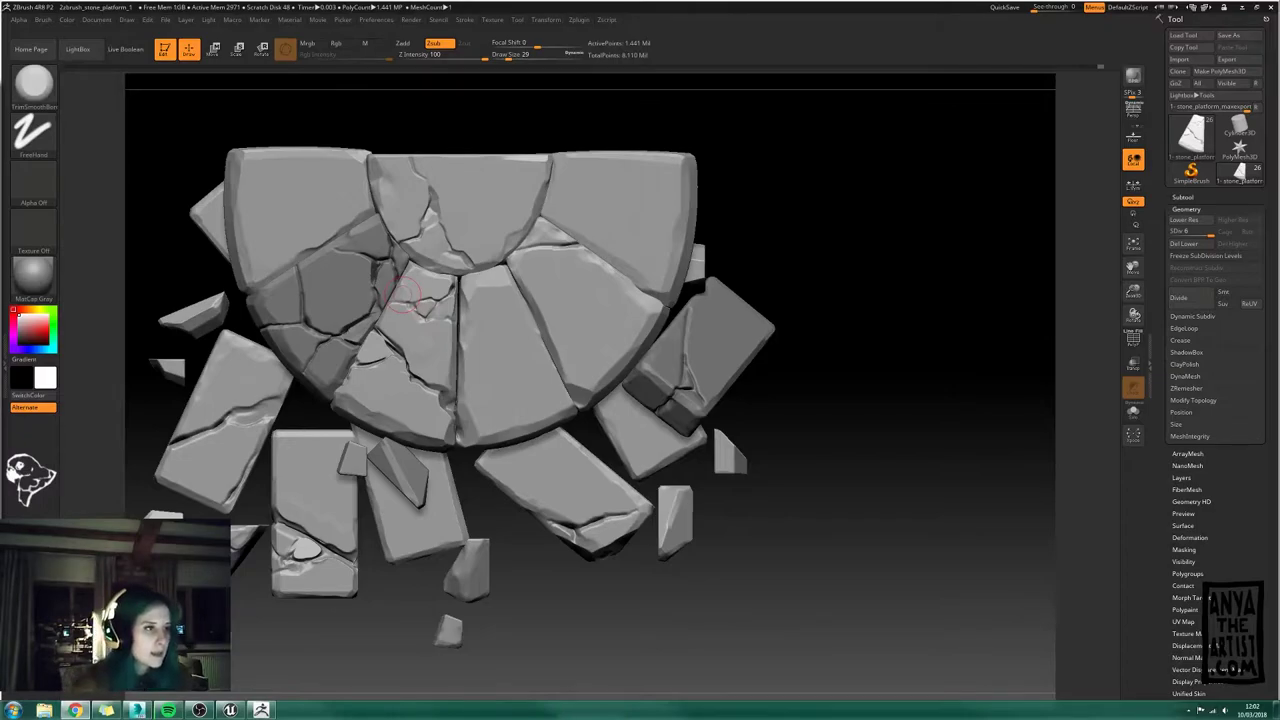
{"action": "left_click_drag", "start_coordinate": [800, 440], "coordinate": [880, 330]}
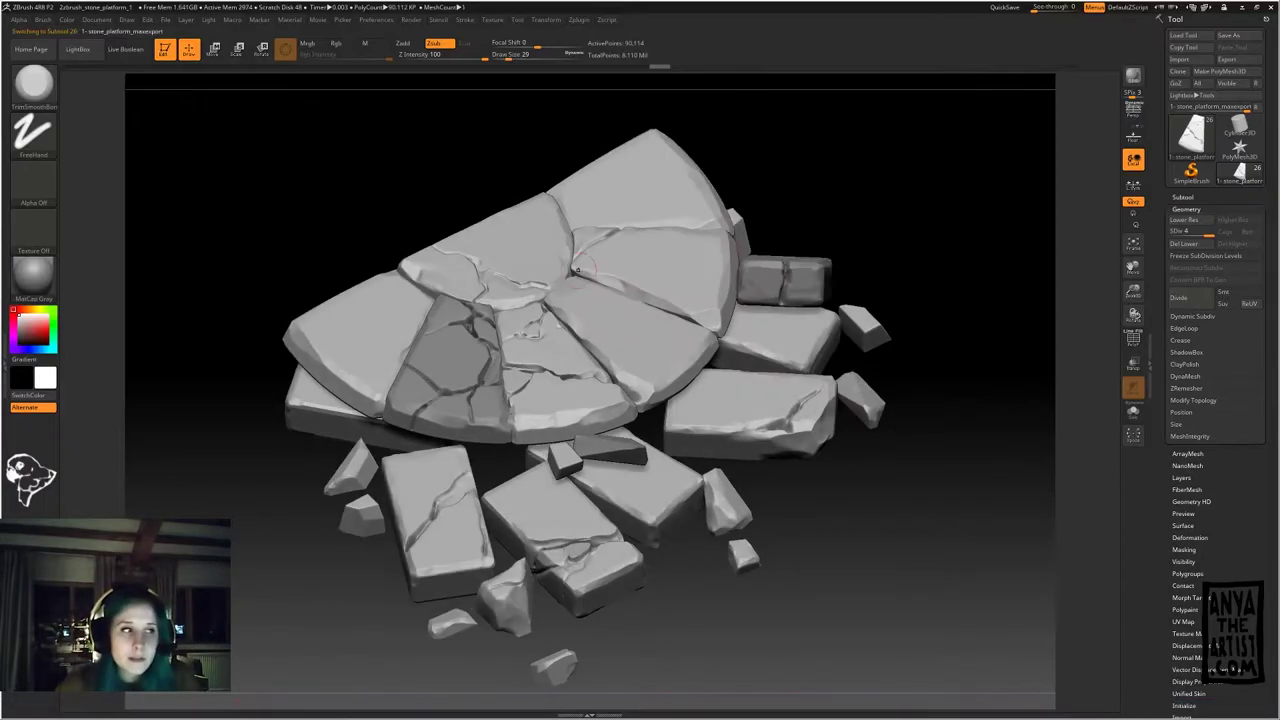
{"action": "left_click", "coordinate": [548, 276], "text": "alt"}
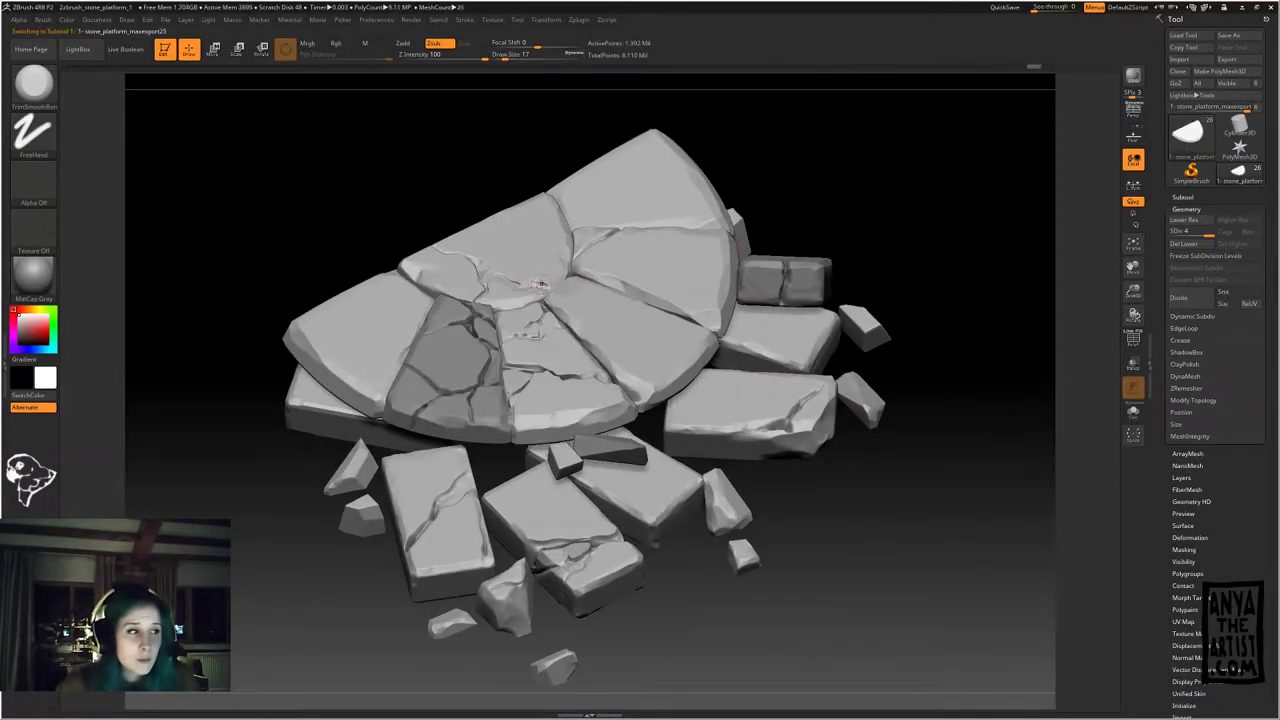
{"action": "left_click_drag", "start_coordinate": [560, 280], "coordinate": [536, 286]}
{"action": "left_click_drag", "start_coordinate": [520, 284], "coordinate": [494, 277]}
Step: Subdivide the left wedge twice and refine its crack edges with TrimSmoothBorder, stepping forward through the edit history
{"action": "key", "text": "ctrl+d"}
{"action": "key", "text": "ctrl+d"}
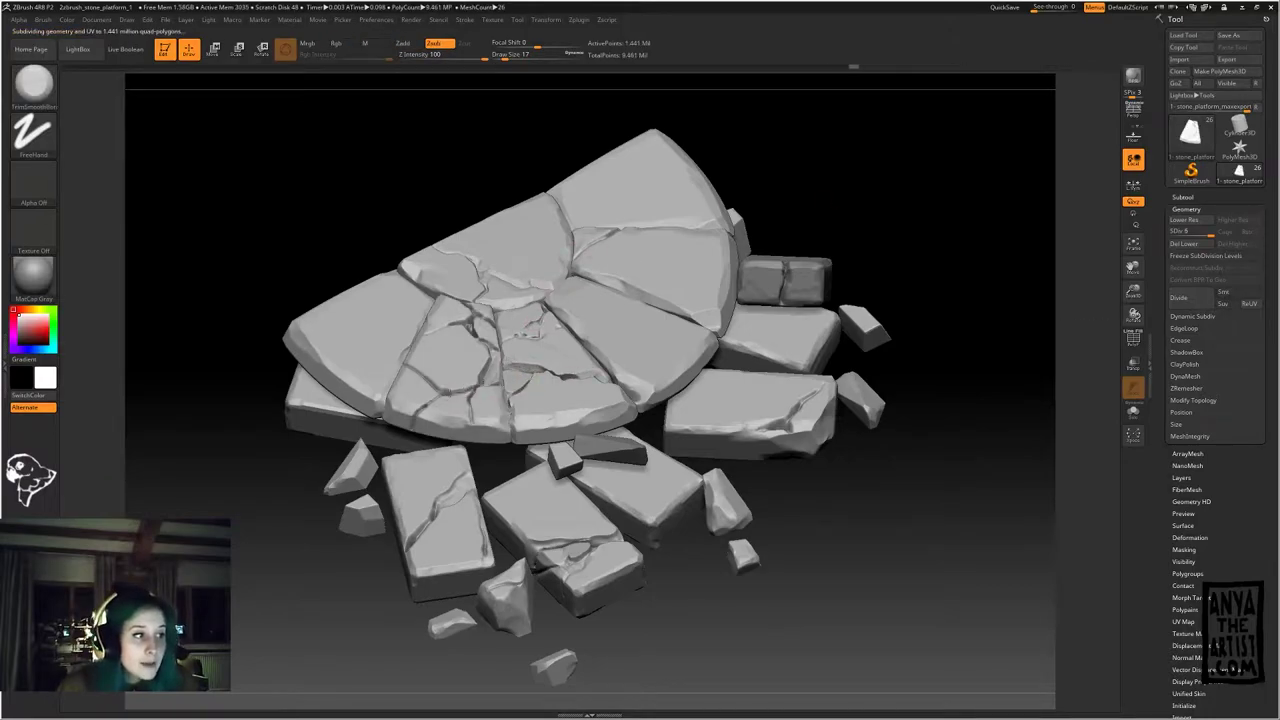
{"action": "left_click_drag", "start_coordinate": [449, 324], "coordinate": [434, 329]}
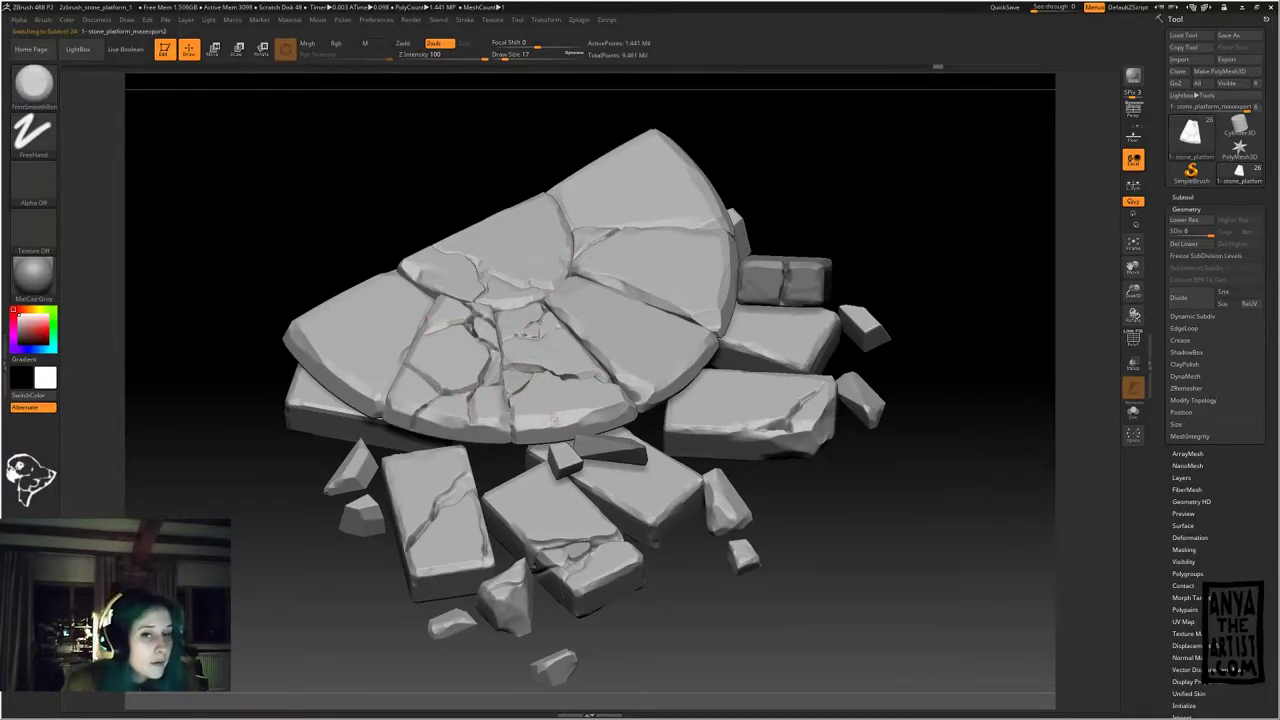
{"action": "key", "text": "ctrl+shift+z"}
{"action": "key", "text": "ctrl+shift+z"}
{"action": "key", "text": "ctrl+shift+z"}
{"action": "key", "text": "ctrl+shift+z"}
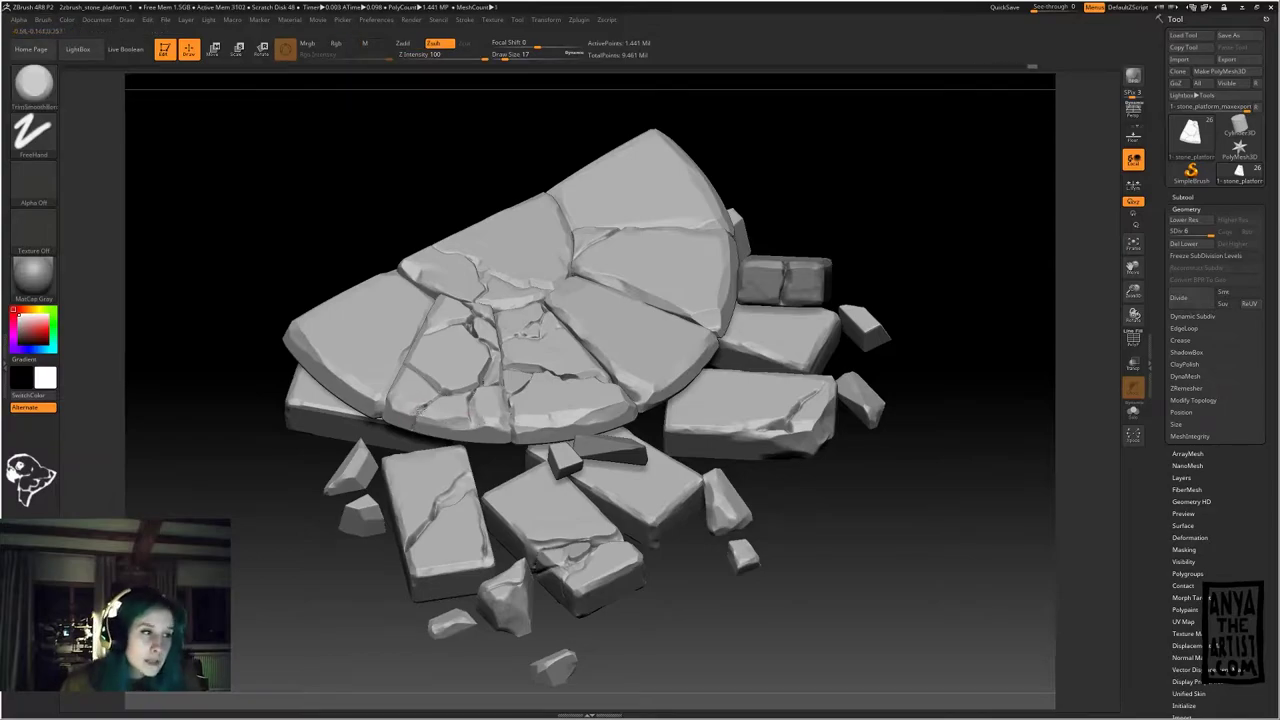
Step: Bevel the central half-disc's curved rim from the broken corner towards the right wedge
{"action": "left_click", "coordinate": [483, 289], "text": "alt"}
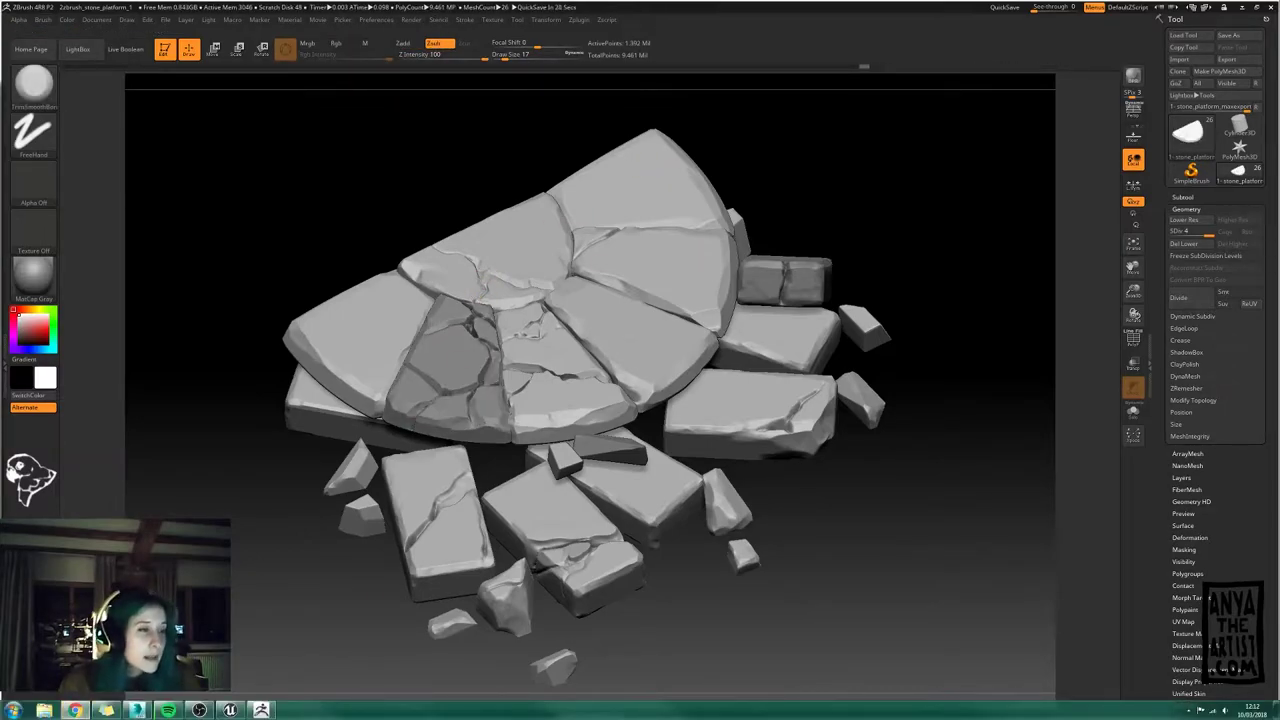
{"action": "left_click_drag", "start_coordinate": [225, 245], "coordinate": [625, 200]}
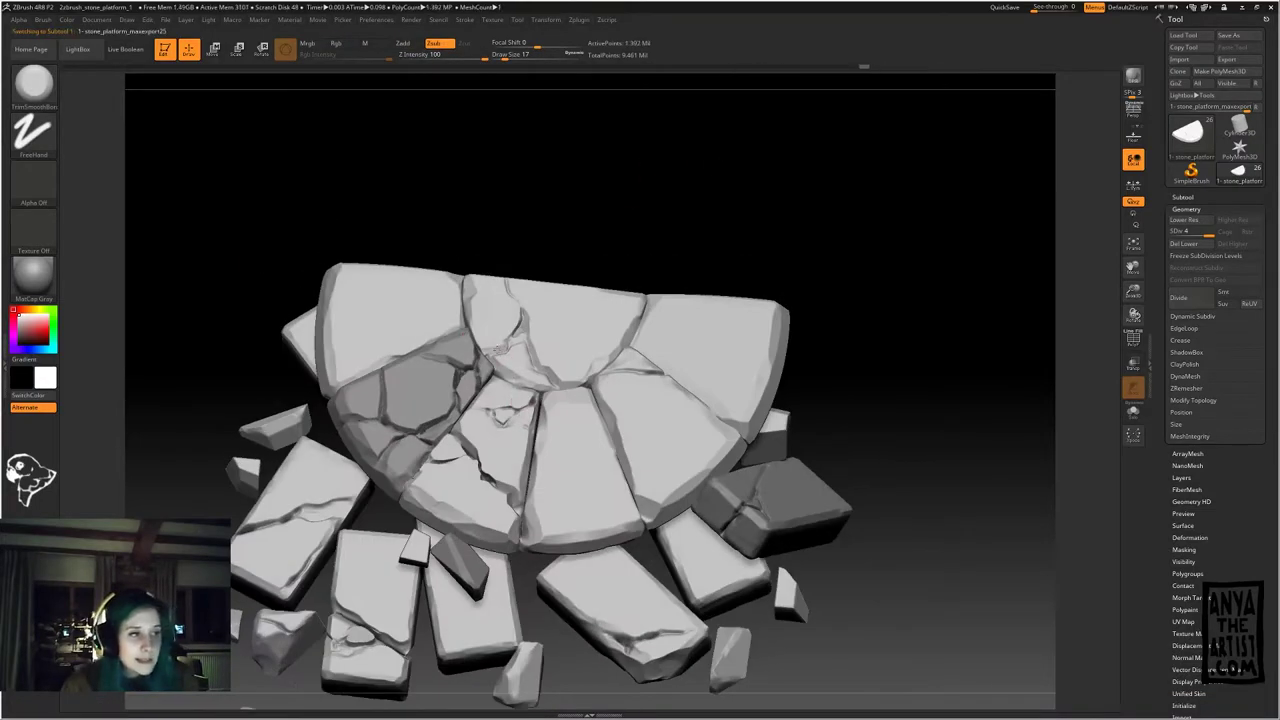
{"action": "left_click_drag", "start_coordinate": [506, 379], "coordinate": [578, 367]}
{"action": "left_click", "coordinate": [652, 328], "text": "alt"}
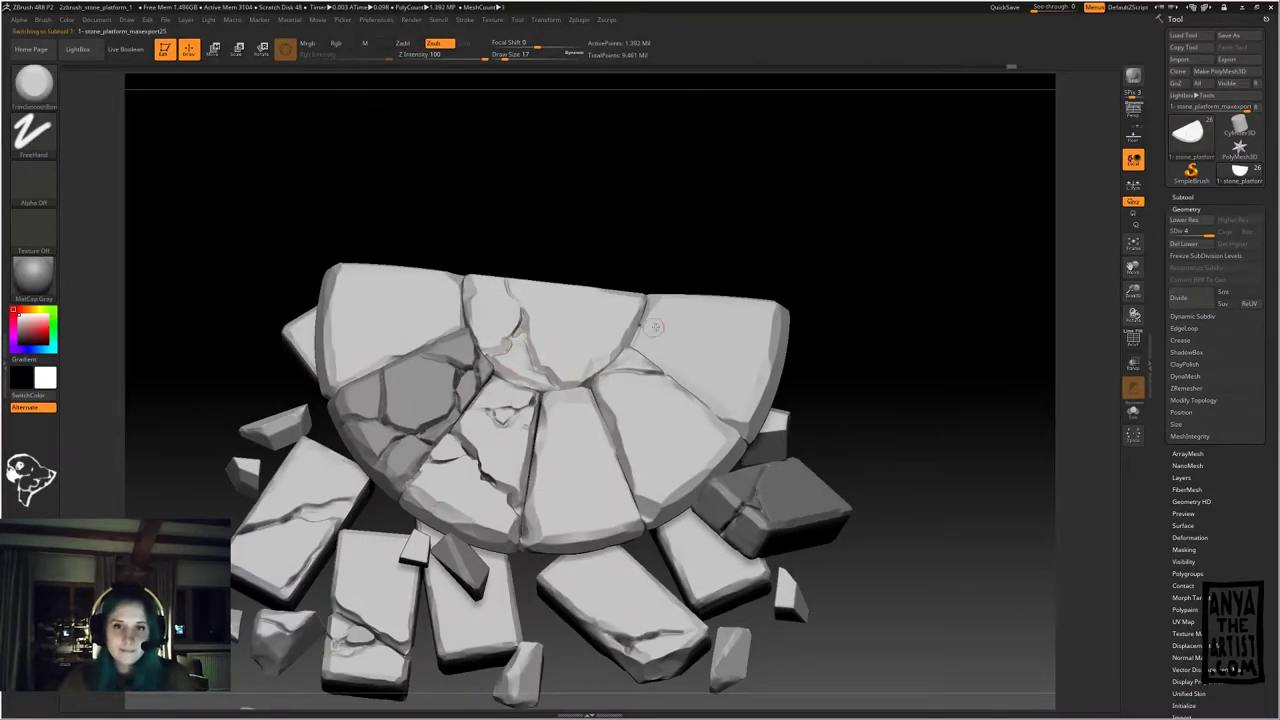
Step: Trim the front-right wedge's side edge and flatten the cracked surface in the front wedge's upper half
{"action": "left_click", "coordinate": [620, 533], "text": "alt"}
{"action": "left_click_drag", "start_coordinate": [664, 548], "coordinate": [632, 488]}
{"action": "mouse_move", "coordinate": [640, 250]}
{"action": "left_mouse_down"}
{"action": "mouse_move", "coordinate": [597, 297]}
{"action": "mouse_move", "coordinate": [580, 350]}
{"action": "left_mouse_up"}
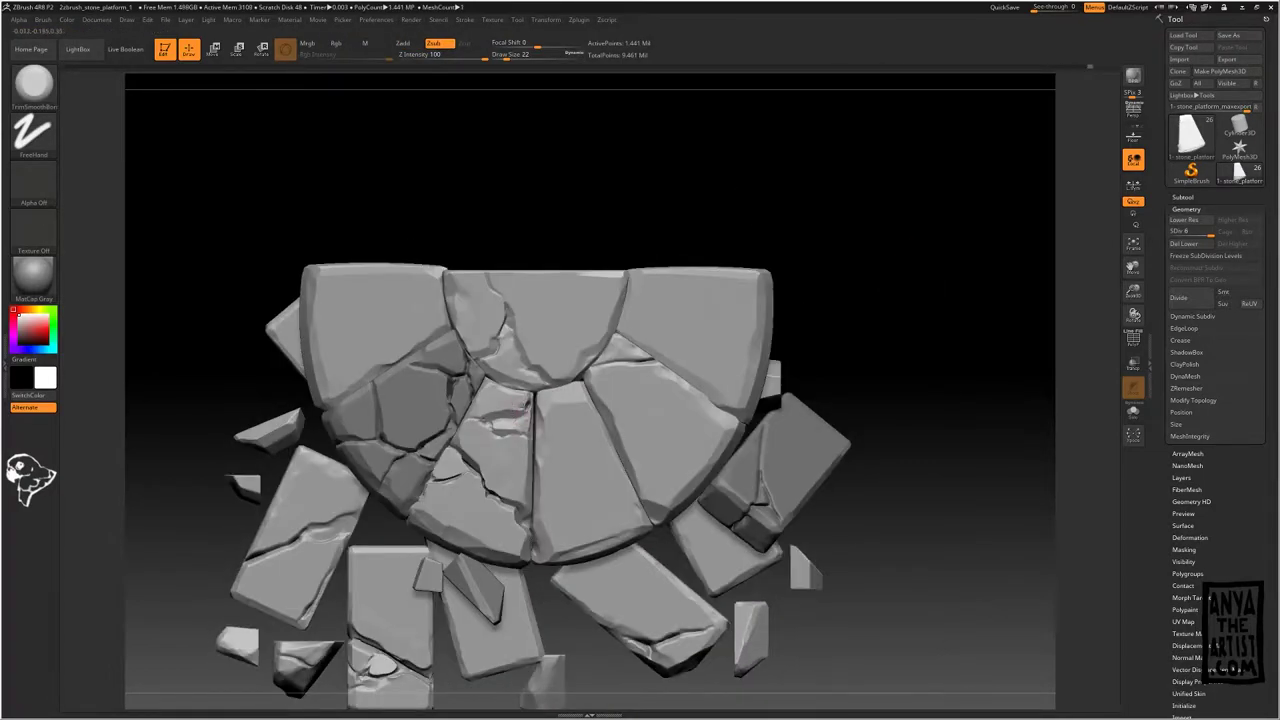
{"action": "left_click", "coordinate": [502, 432], "text": "alt"}
{"action": "left_click_drag", "start_coordinate": [500, 436], "coordinate": [510, 408]}
Step: Carve a crack across the right wedge's inner corner with the Slash3 brush at draw size 13
{"action": "left_click", "coordinate": [628, 363], "text": "alt"}
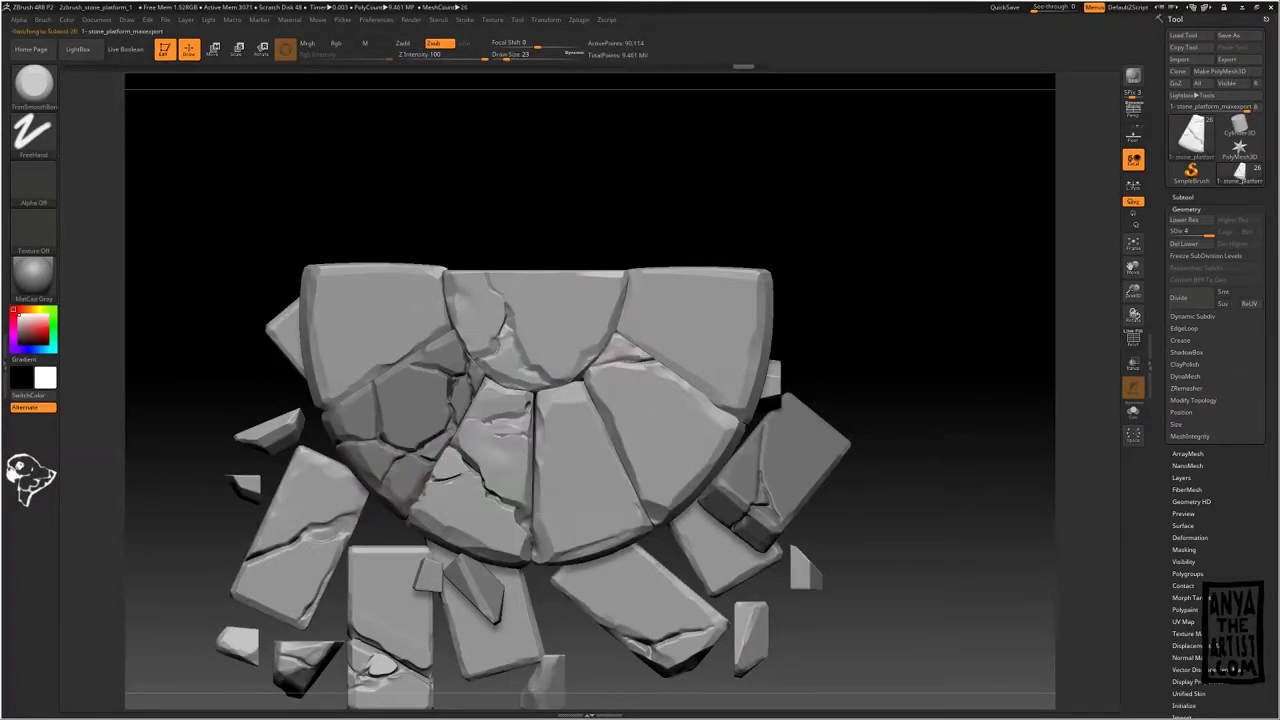
{"action": "key", "text": "2"}
{"action": "key", "text": "space"}
{"action": "mouse_move", "coordinate": [622, 228]}
{"action": "left_mouse_down"}
{"action": "mouse_move", "coordinate": [600, 185]}
{"action": "mouse_move", "coordinate": [575, 237]}
{"action": "left_mouse_up"}
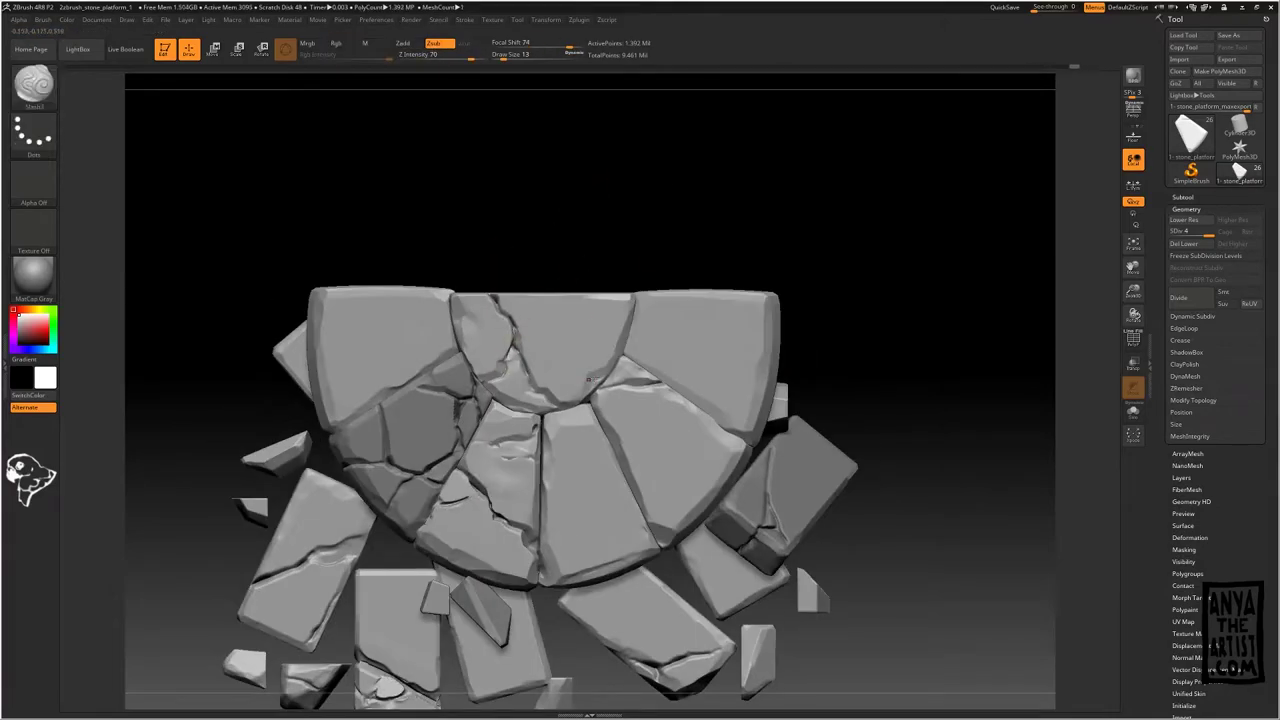
{"action": "left_click", "coordinate": [638, 408], "text": "alt"}
{"action": "left_click_drag", "start_coordinate": [641, 386], "coordinate": [618, 443]}
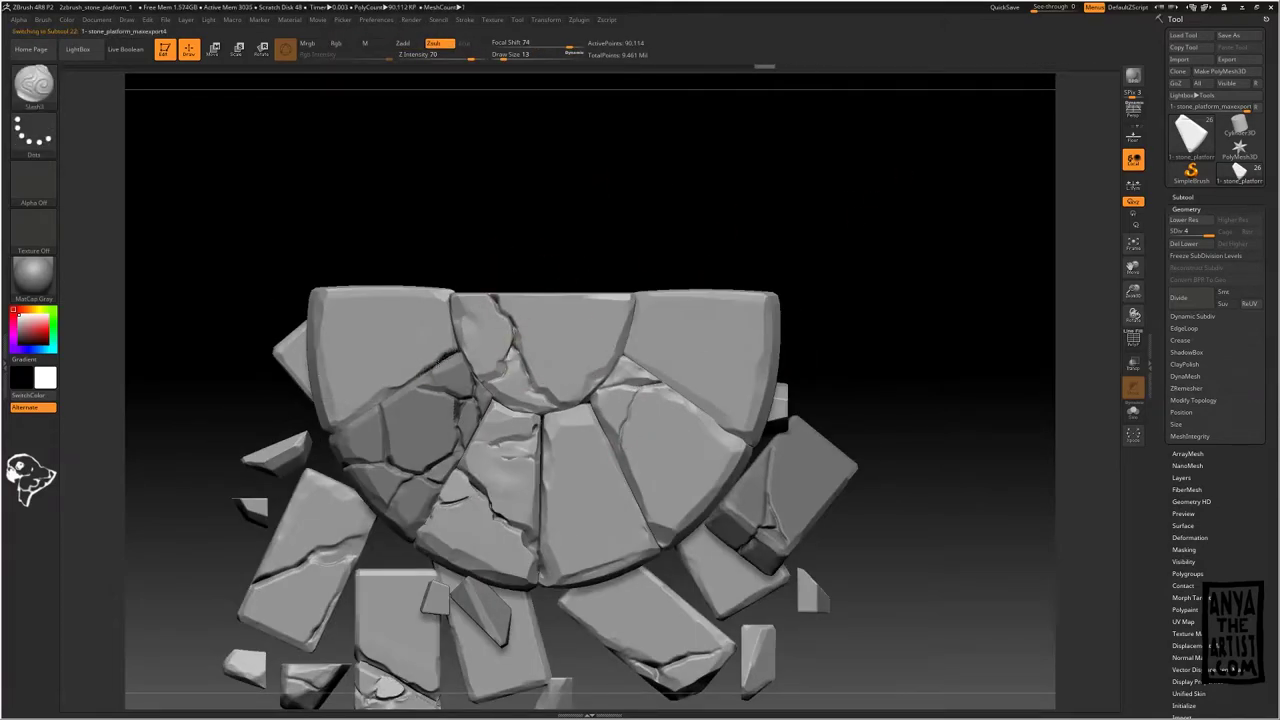
Step: Choose the Clay brush and activate the upright front brick for sculpting
{"action": "mouse_move", "coordinate": [890, 312]}
{"action": "left_mouse_down"}
{"action": "mouse_move", "coordinate": [882, 266]}
{"action": "mouse_move", "coordinate": [915, 225]}
{"action": "left_mouse_up"}
{"action": "key", "text": "b"}
{"action": "left_click", "coordinate": [617, 429]}
{"action": "left_click", "coordinate": [392, 440], "text": "alt"}
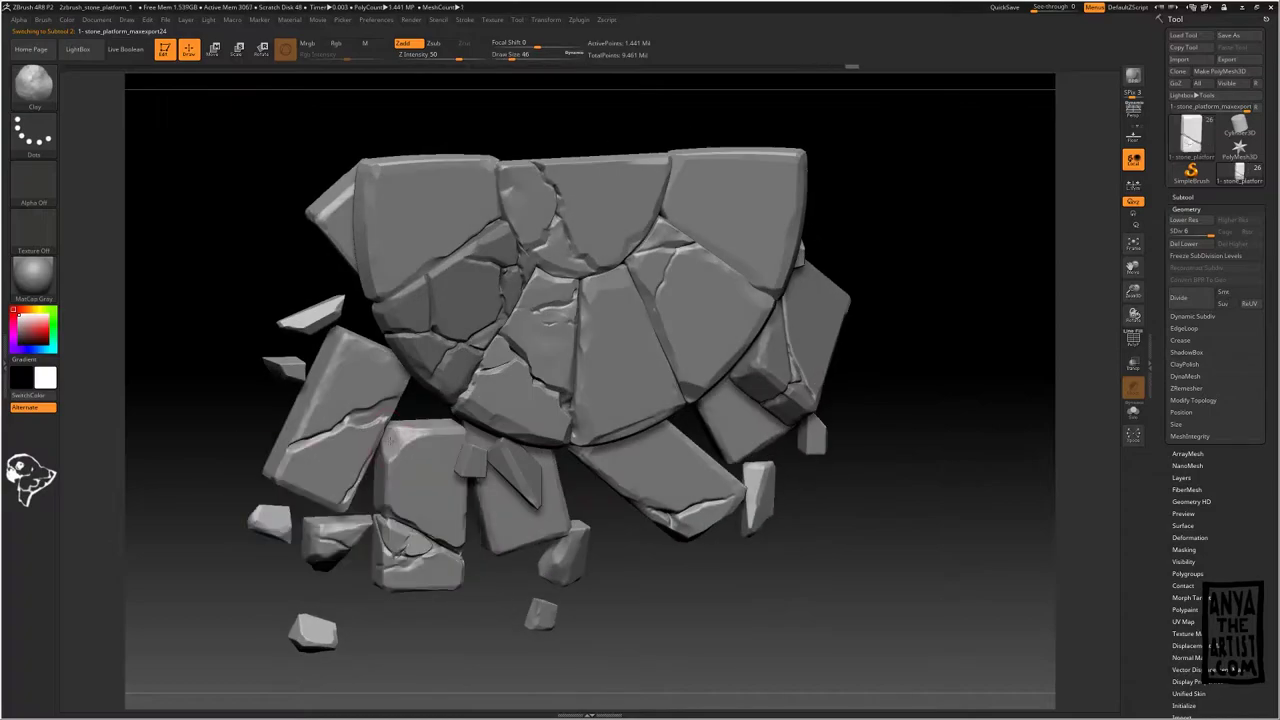
Step: Build up rough Clay texture along the central stone's lower fracture and on the adjoining right and cracked left wedges
{"action": "left_click_drag", "start_coordinate": [890, 350], "coordinate": [925, 230]}
{"action": "left_click_drag", "start_coordinate": [925, 230], "coordinate": [900, 333], "text": "shift"}
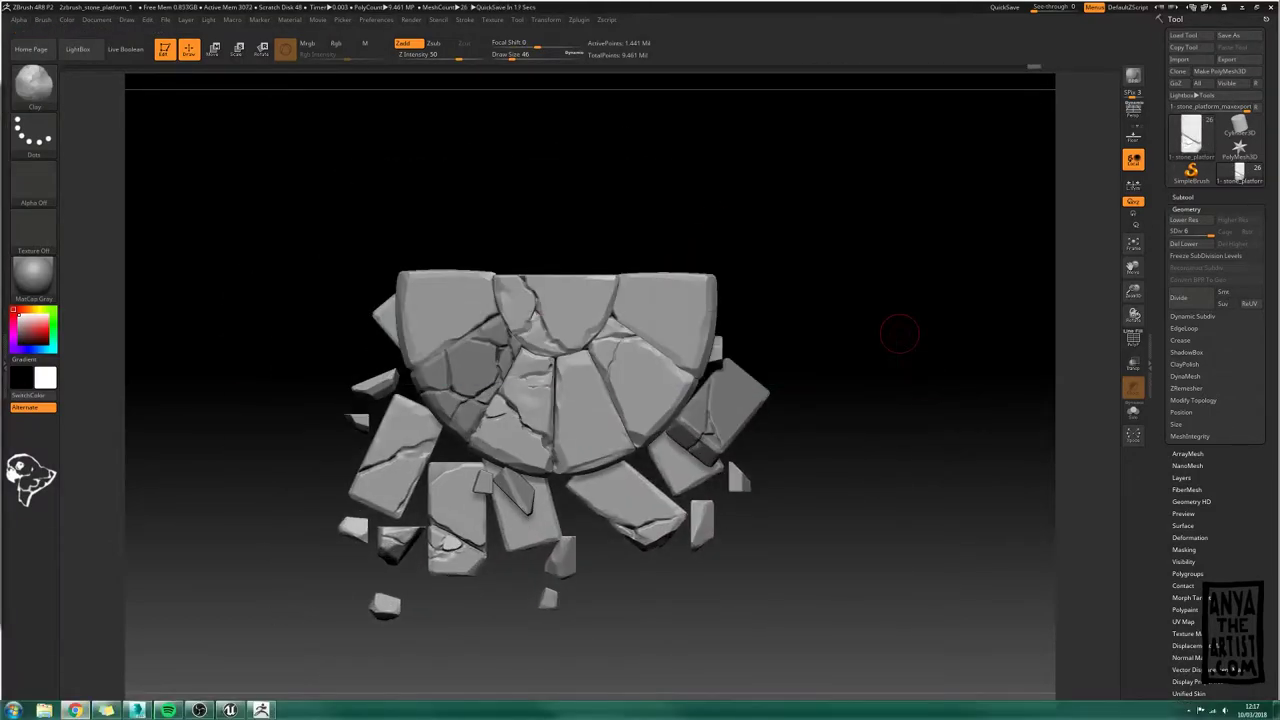
{"action": "left_click_drag", "start_coordinate": [900, 334], "coordinate": [930, 315], "text": "alt"}
{"action": "left_click", "coordinate": [550, 497], "text": "alt"}
{"action": "left_click", "coordinate": [535, 306], "text": "alt"}
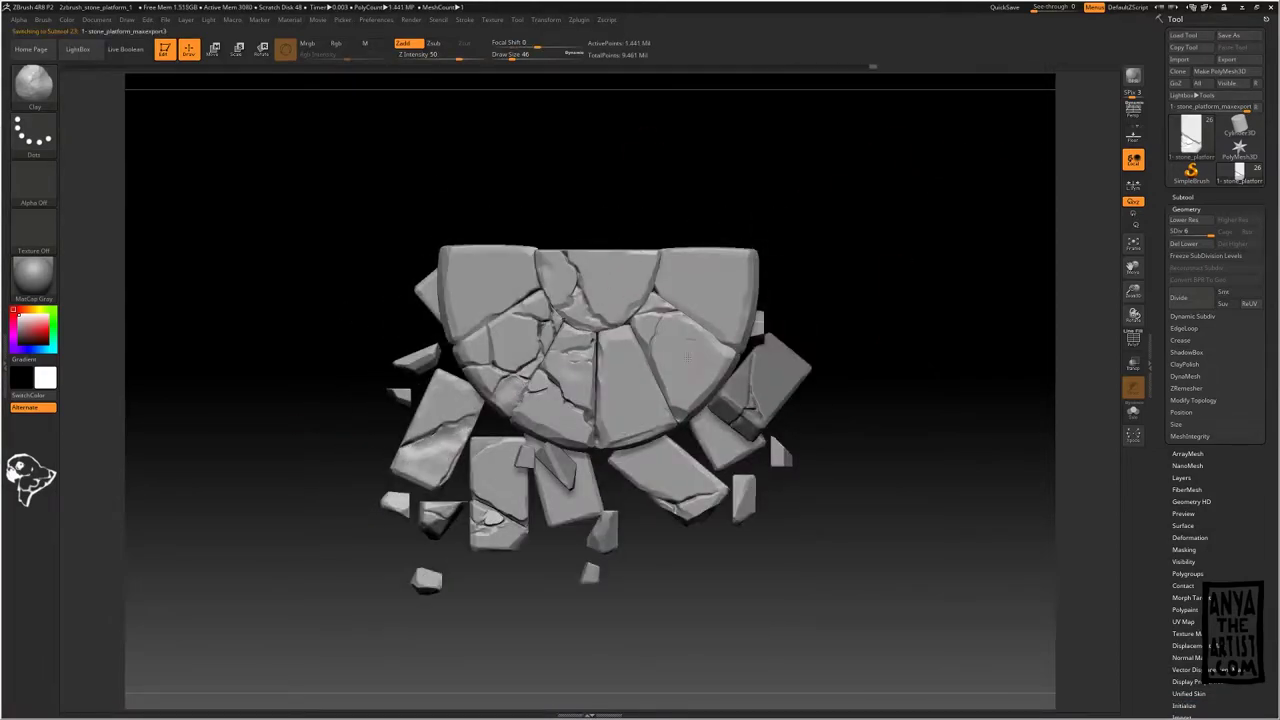
{"action": "key", "text": "b"}
{"action": "left_click", "coordinate": [711, 409]}
{"action": "left_click_drag", "start_coordinate": [562, 303], "coordinate": [648, 331]}
{"action": "left_click", "coordinate": [519, 372], "text": "alt"}
{"action": "left_click_drag", "start_coordinate": [508, 397], "coordinate": [520, 378]}
Step: Reduce the Clay brush's draw size for detailing the loose brick beside the left wedge
{"action": "left_click", "coordinate": [440, 435], "text": "alt"}
{"action": "key", "text": "b"}
{"action": "key", "text": "space"}
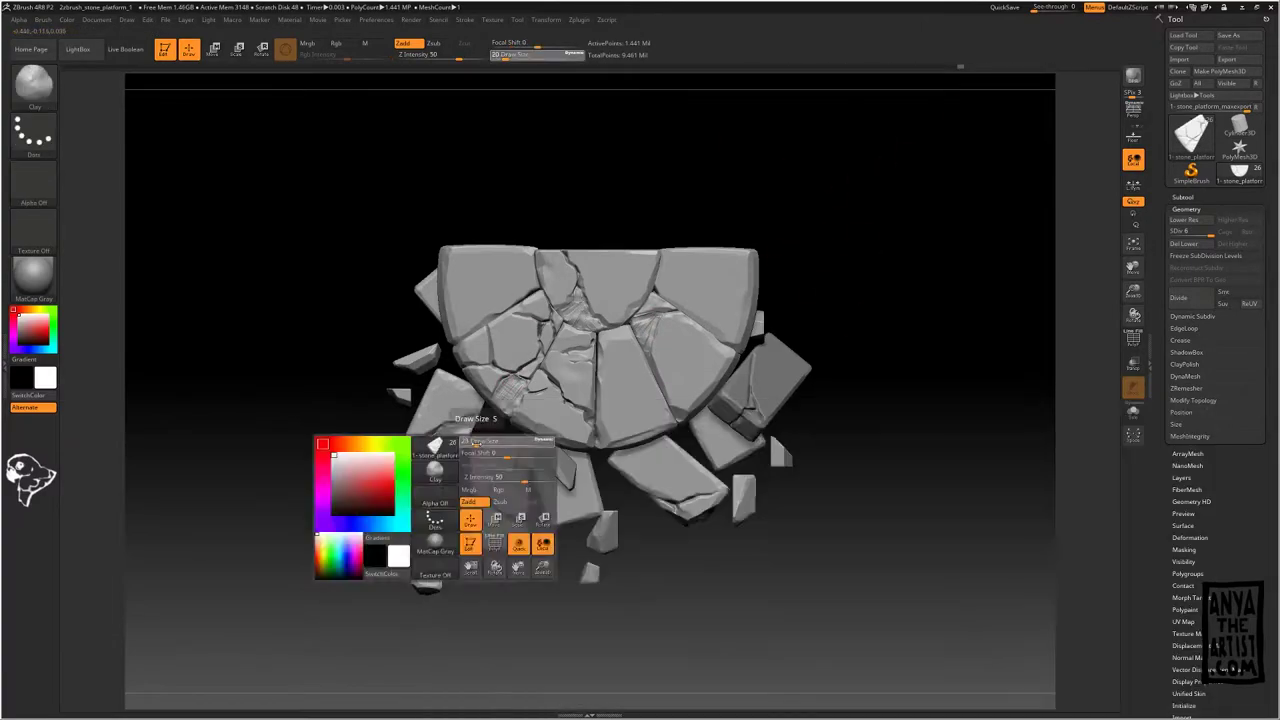
{"action": "key", "text": "space"}
{"action": "mouse_move", "coordinate": [372, 590]}
{"action": "left_mouse_down"}
{"action": "mouse_move", "coordinate": [376, 530]}
{"action": "mouse_move", "coordinate": [370, 545]}
{"action": "mouse_move", "coordinate": [466, 529]}
{"action": "mouse_move", "coordinate": [680, 346]}
{"action": "mouse_move", "coordinate": [803, 597]}
{"action": "left_mouse_up"}
{"action": "left_click", "coordinate": [560, 490], "text": "alt"}
{"action": "left_click_drag", "start_coordinate": [230, 345], "coordinate": [211, 454]}
{"action": "left_click", "coordinate": [428, 400], "text": "alt"}
{"action": "left_click_drag", "start_coordinate": [900, 560], "coordinate": [760, 560]}
Step: Isolate the heavily fractured left wedge to examine its cracks, and restore the visibility of all subtools
{"action": "key", "text": "space"}
{"action": "left_click", "coordinate": [476, 329], "text": "alt"}
{"action": "left_click", "coordinate": [1183, 197]}
{"action": "left_click", "coordinate": [1257, 208], "text": "shift"}
{"action": "key", "text": "space"}
{"action": "left_click_drag", "start_coordinate": [760, 420], "coordinate": [700, 340]}
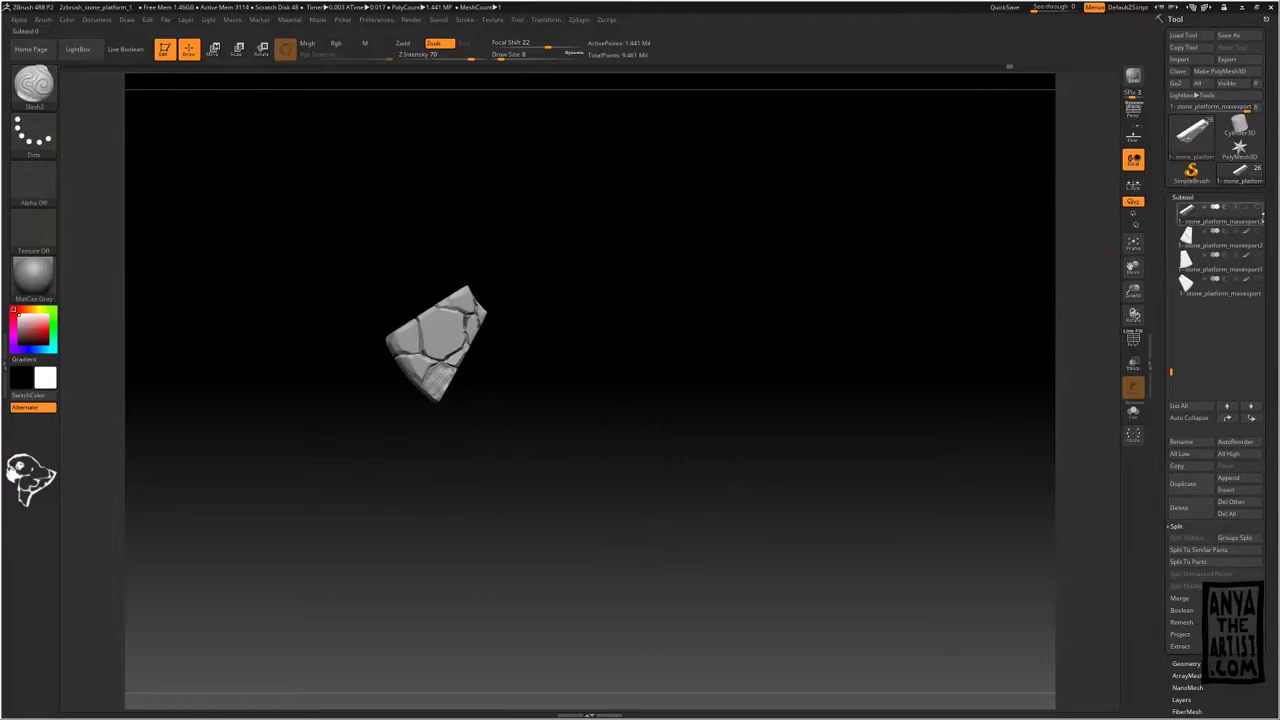
{"action": "left_click", "coordinate": [1257, 208], "text": "shift"}
Step: Flatten the rough clay on the fractured left wedge's lower fragments with the TrimSmoothBorder brush
{"action": "left_click_drag", "start_coordinate": [900, 420], "coordinate": [863, 272]}
{"action": "left_click", "coordinate": [307, 447], "text": "alt"}
{"action": "left_click_drag", "start_coordinate": [900, 520], "coordinate": [860, 470]}
{"action": "left_click", "coordinate": [765, 461], "text": "alt"}
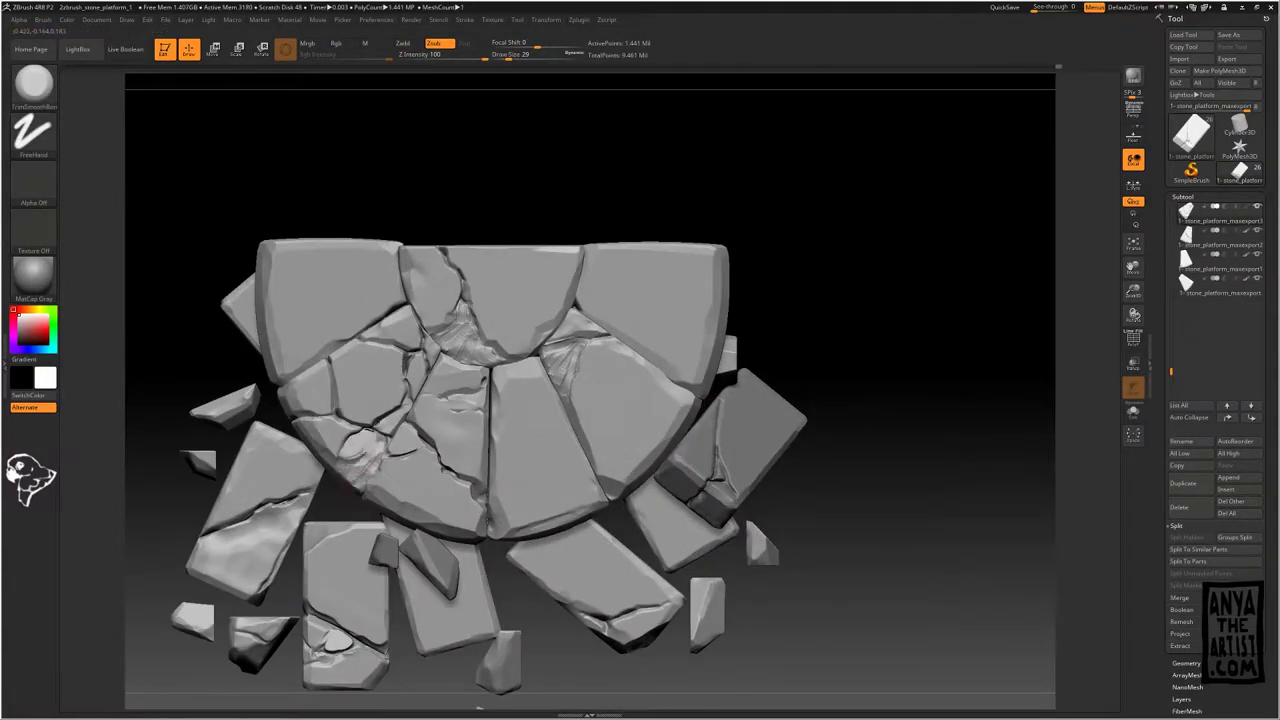
{"action": "left_click_drag", "start_coordinate": [368, 466], "coordinate": [362, 448]}
Step: Trim irregular facets into the side edges and top face of the isolated uncracked wedge with TrimSmoothBorder
{"action": "left_click", "coordinate": [465, 320], "text": "alt"}
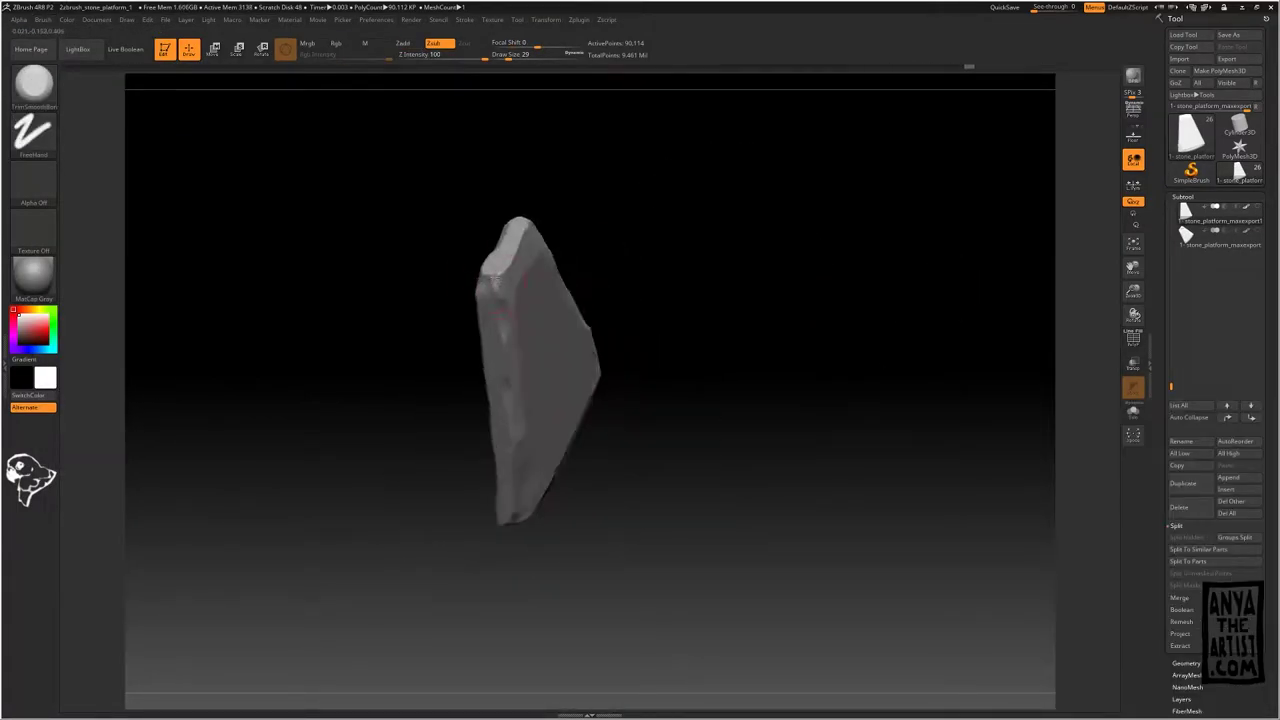
{"action": "left_click_drag", "start_coordinate": [485, 448], "coordinate": [694, 257]}
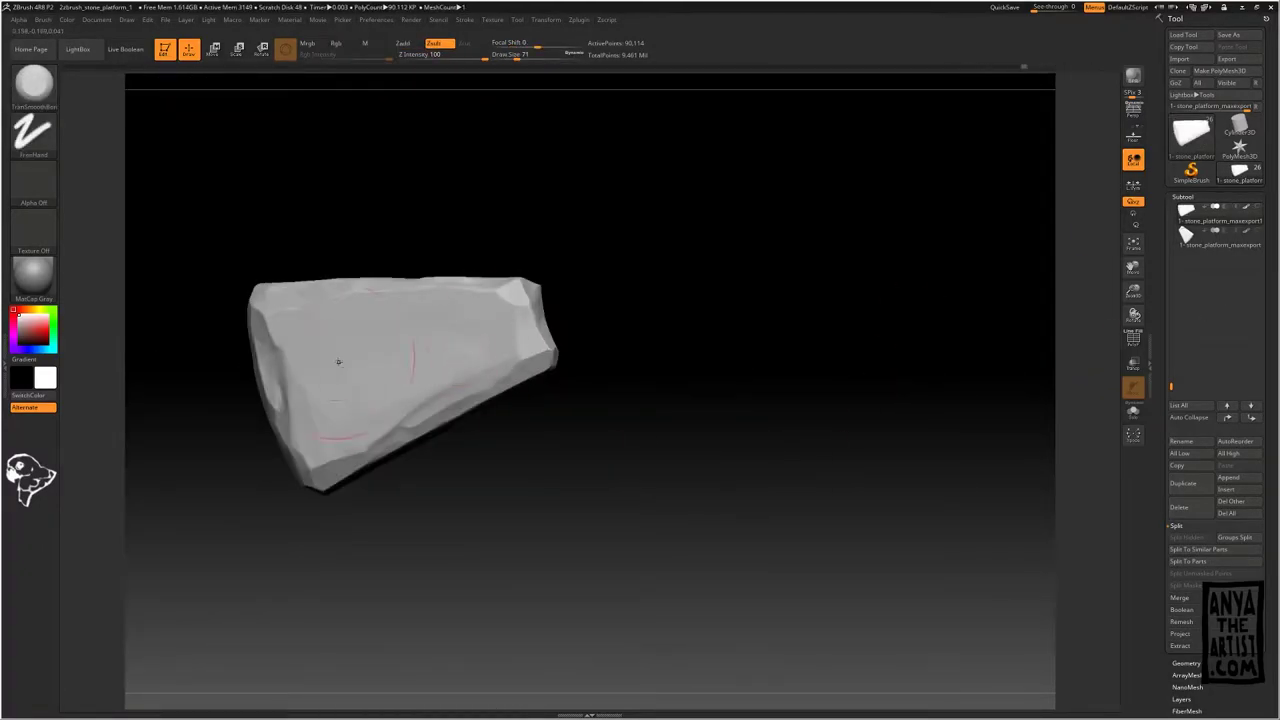
{"action": "left_click_drag", "start_coordinate": [490, 358], "coordinate": [428, 404]}
{"action": "left_click_drag", "start_coordinate": [691, 337], "coordinate": [880, 340]}
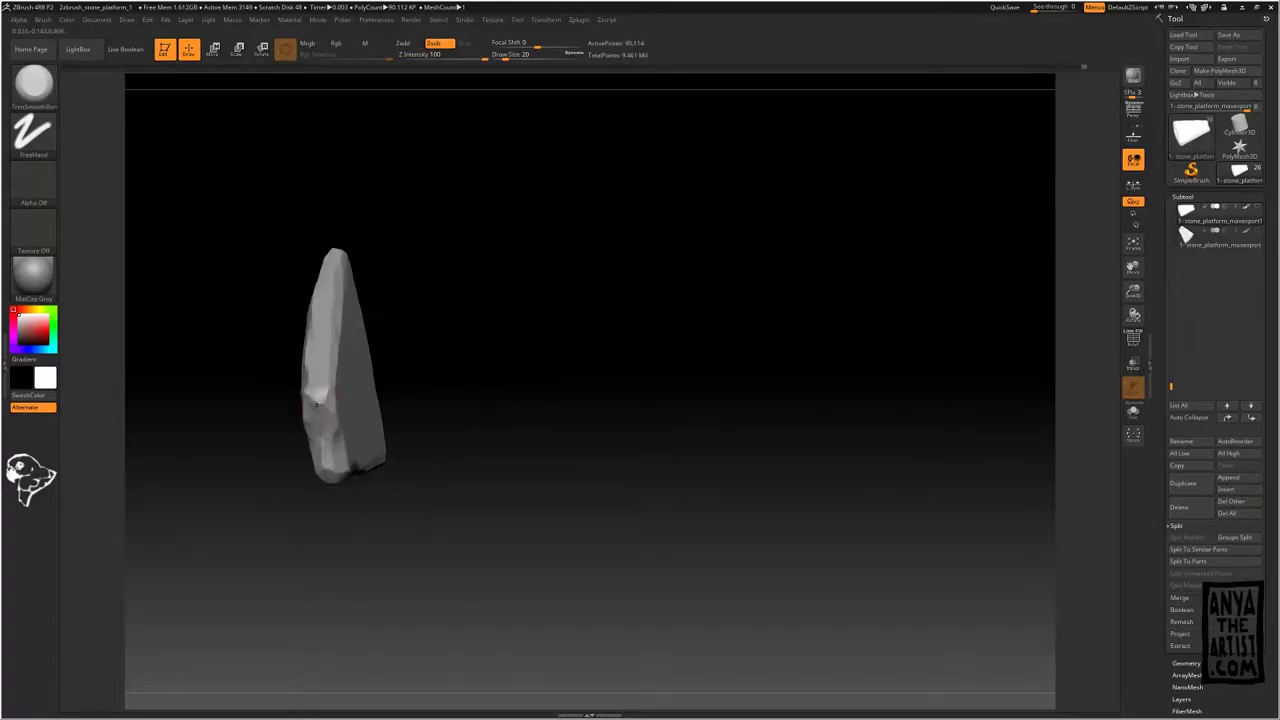
{"action": "left_click_drag", "start_coordinate": [698, 273], "coordinate": [515, 378], "text": "alt"}
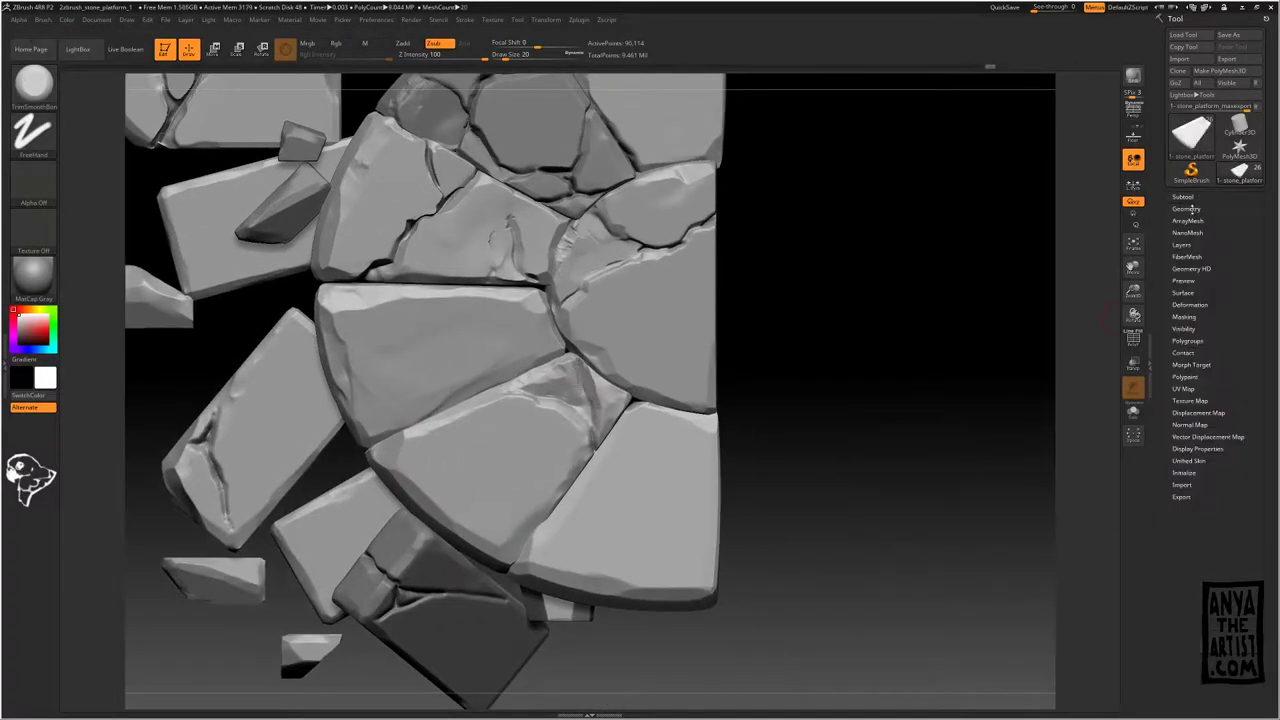
Step: Trim the chipped inner corner and outer edge of the wedge next to the uncracked one, enlarging the brush to 35
{"action": "mouse_move", "coordinate": [567, 379]}
{"action": "left_mouse_down"}
{"action": "mouse_move", "coordinate": [535, 388]}
{"action": "mouse_move", "coordinate": [588, 422]}
{"action": "left_mouse_up"}
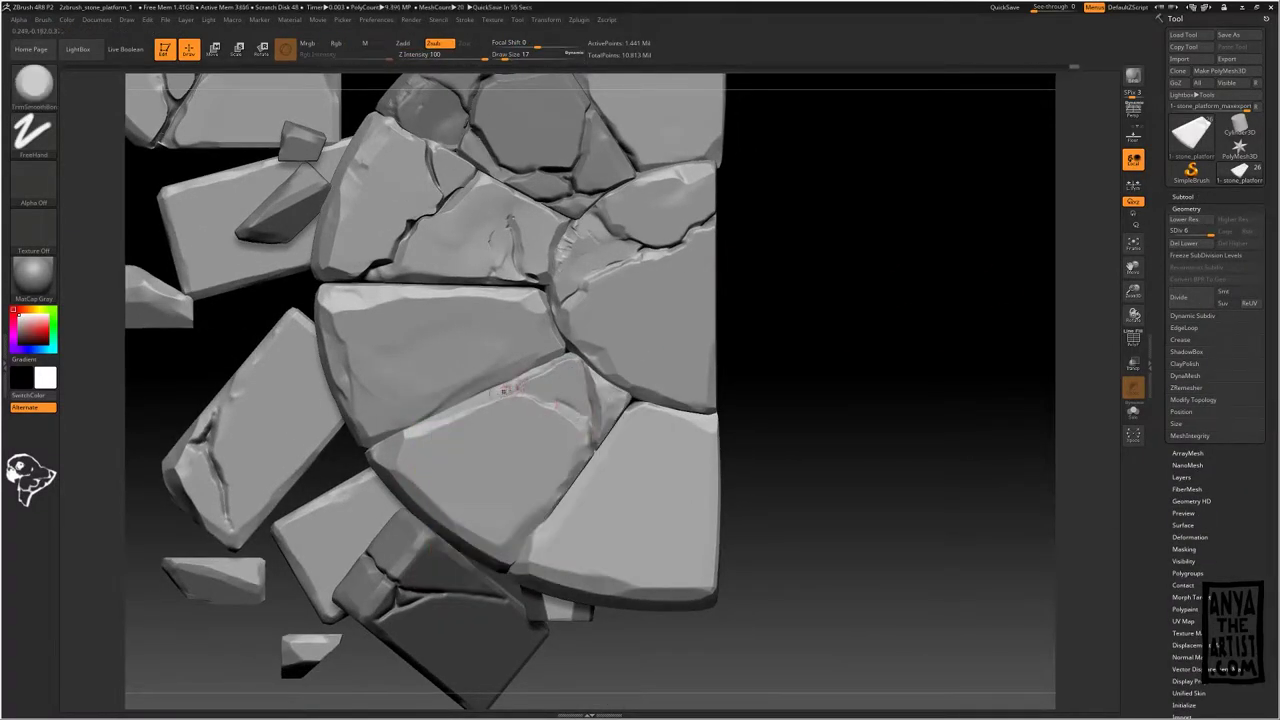
{"action": "left_click_drag", "start_coordinate": [472, 548], "coordinate": [508, 562]}
{"action": "key", "text": "space"}
{"action": "mouse_move", "coordinate": [850, 520]}
{"action": "left_mouse_down", "text": "alt"}
{"action": "mouse_move", "coordinate": [850, 400]}
{"action": "mouse_move", "coordinate": [850, 480]}
{"action": "left_mouse_up", "text": "alt"}
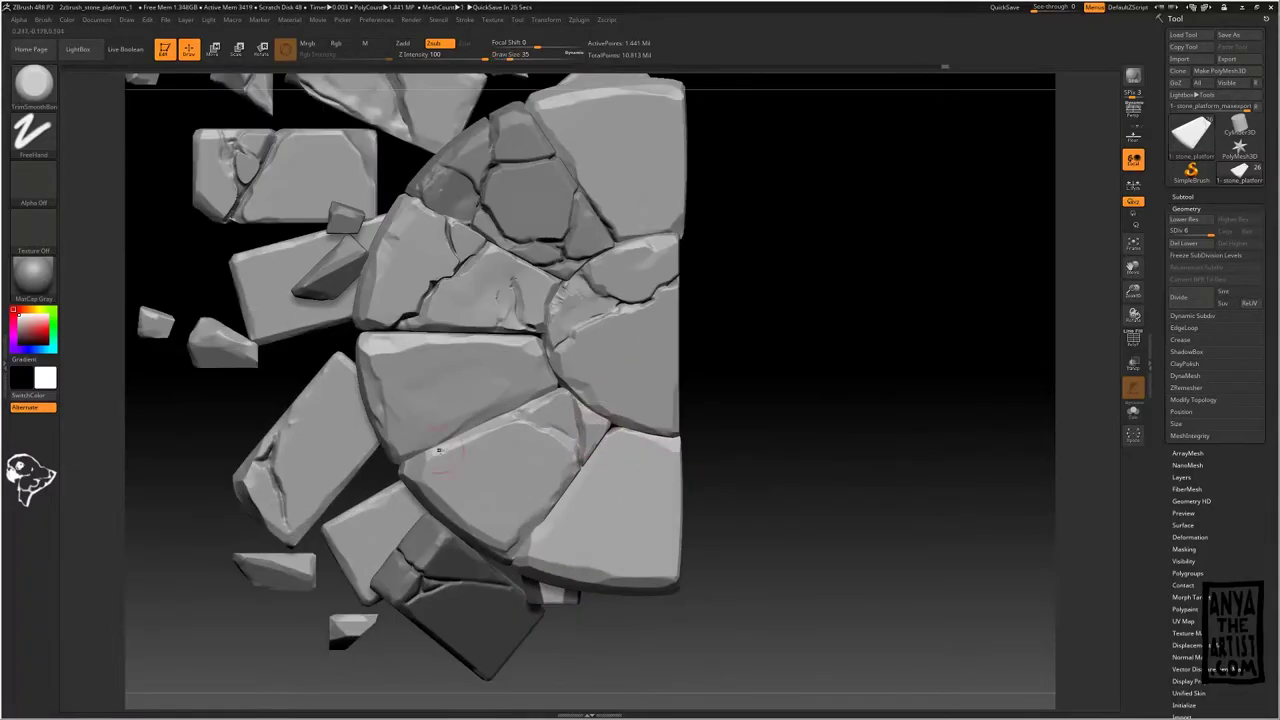
Step: Trim the outer surface of the cracked middle wedge and the outer fragment of the heavily fractured wedge beside it
{"action": "left_click", "coordinate": [622, 470], "text": "alt"}
{"action": "mouse_move", "coordinate": [900, 400]}
{"action": "left_mouse_down"}
{"action": "mouse_move", "coordinate": [740, 400]}
{"action": "mouse_move", "coordinate": [900, 400]}
{"action": "left_mouse_up"}
{"action": "left_click_drag", "start_coordinate": [850, 460], "coordinate": [890, 400], "text": "alt"}
{"action": "left_click", "coordinate": [658, 490], "text": "alt"}
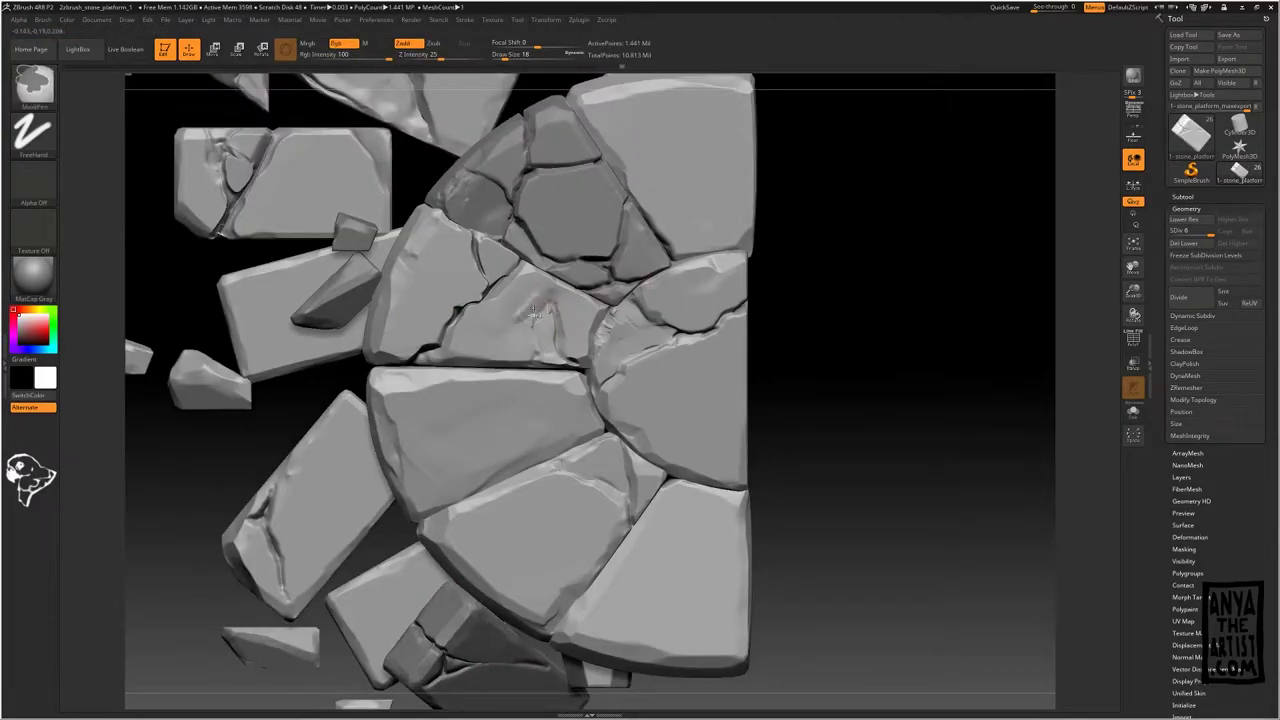
{"action": "key", "text": "shift"}
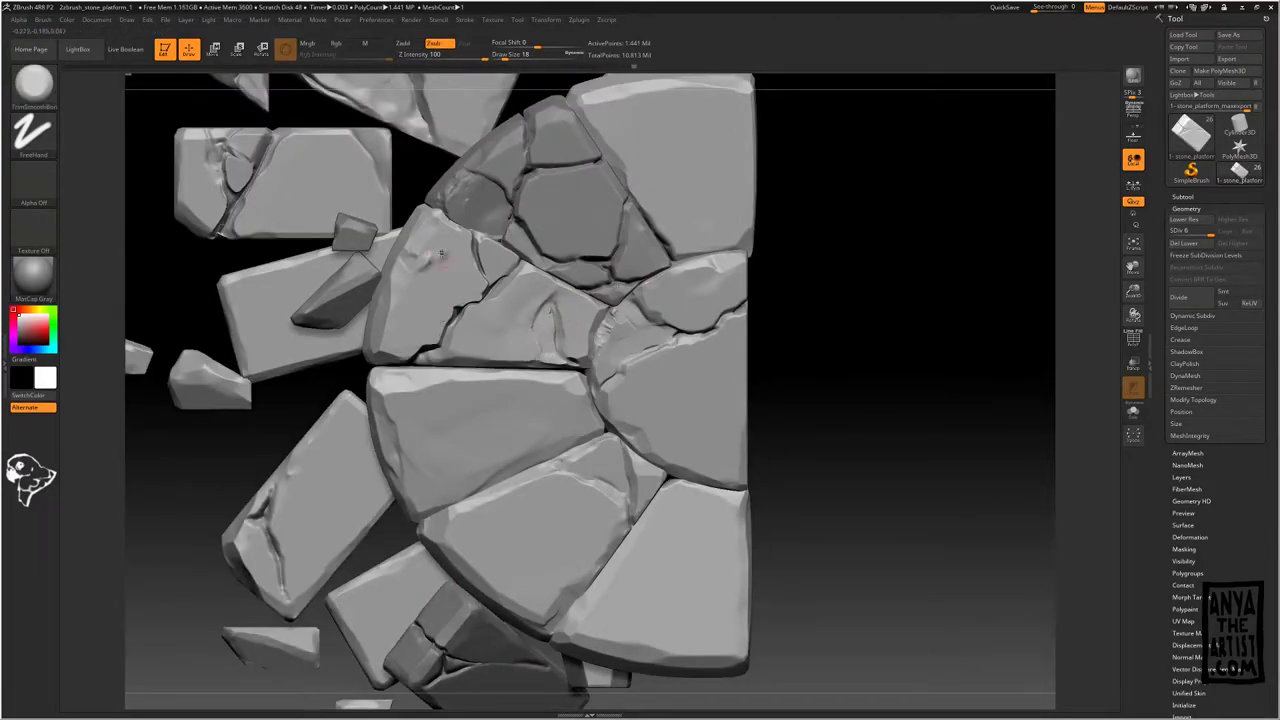
{"action": "left_click_drag", "start_coordinate": [441, 252], "coordinate": [415, 262]}
{"action": "key", "text": "bracketright"}
{"action": "mouse_move", "coordinate": [458, 190]}
{"action": "left_mouse_down"}
{"action": "mouse_move", "coordinate": [482, 205]}
{"action": "mouse_move", "coordinate": [462, 184]}
{"action": "mouse_move", "coordinate": [505, 187]}
{"action": "left_mouse_up"}
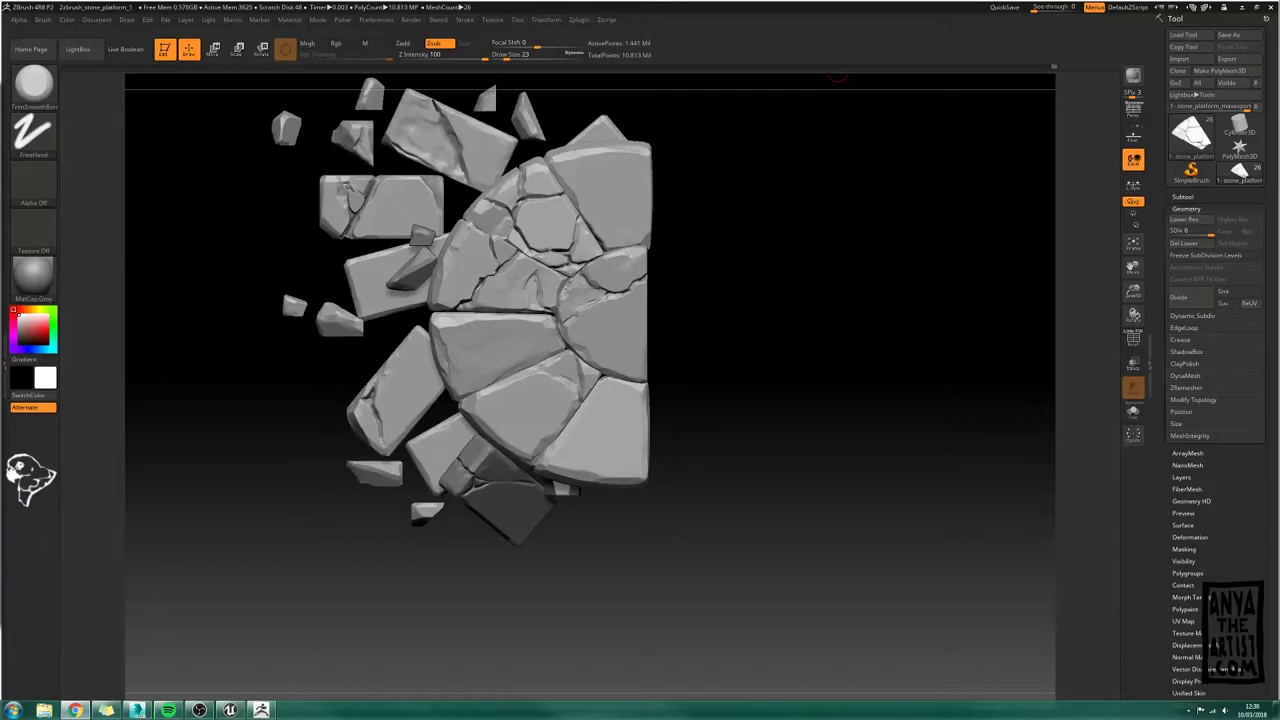
Step: Trim the small fragment and crack edge on the outer half of the cracked middle wedge
{"action": "left_click", "coordinate": [466, 391], "text": "alt"}
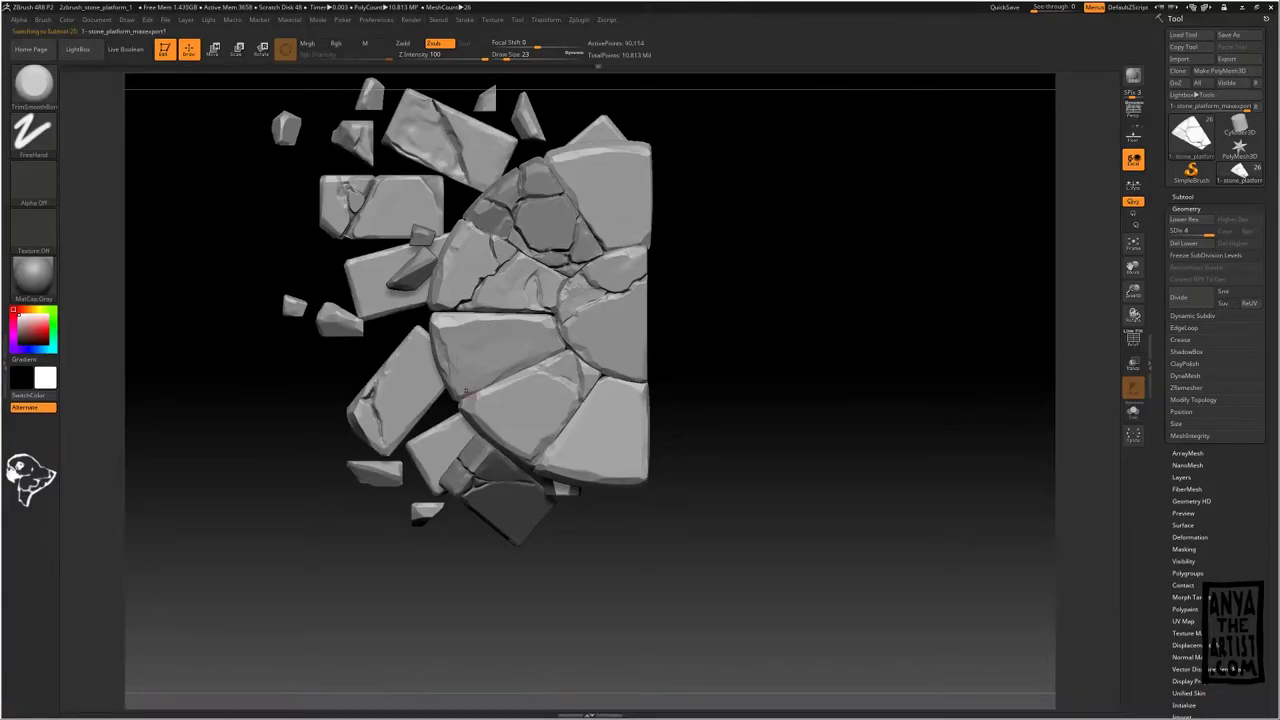
{"action": "left_click", "coordinate": [604, 298], "text": "alt"}
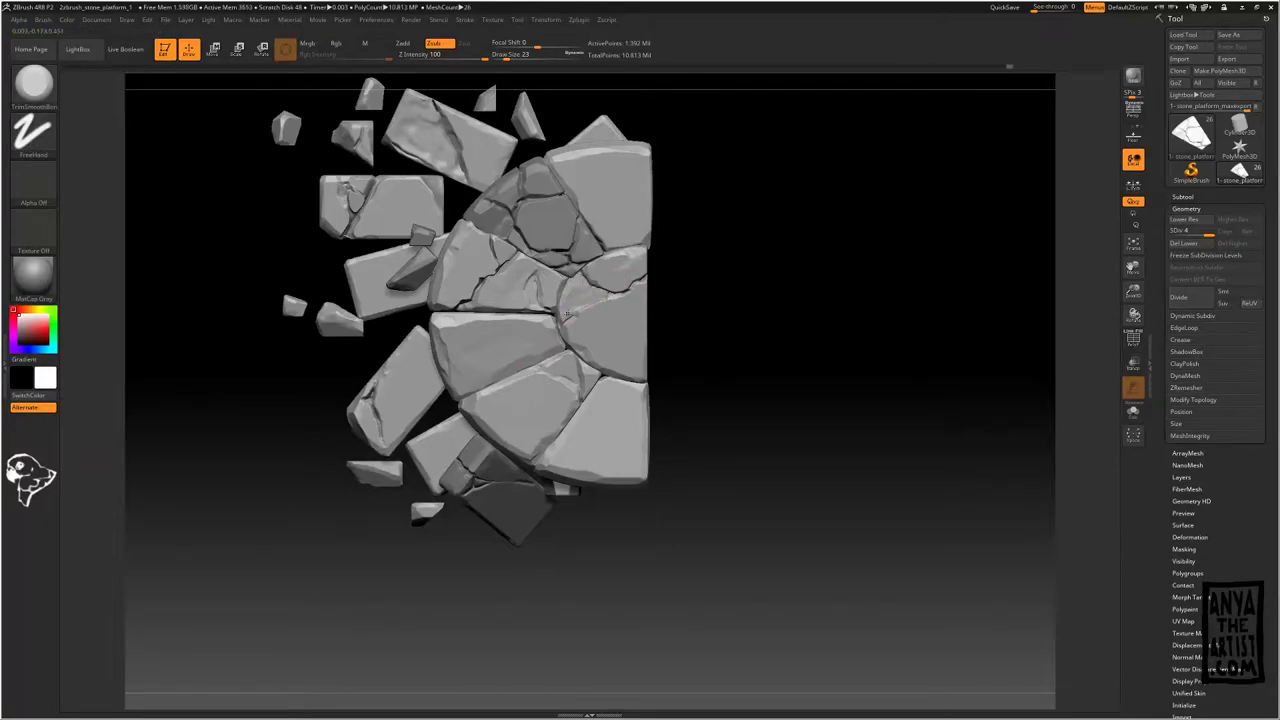
{"action": "left_click", "coordinate": [612, 232], "text": "alt"}
{"action": "left_click", "coordinate": [600, 245], "text": "alt"}
{"action": "left_click", "coordinate": [540, 453], "text": "alt"}
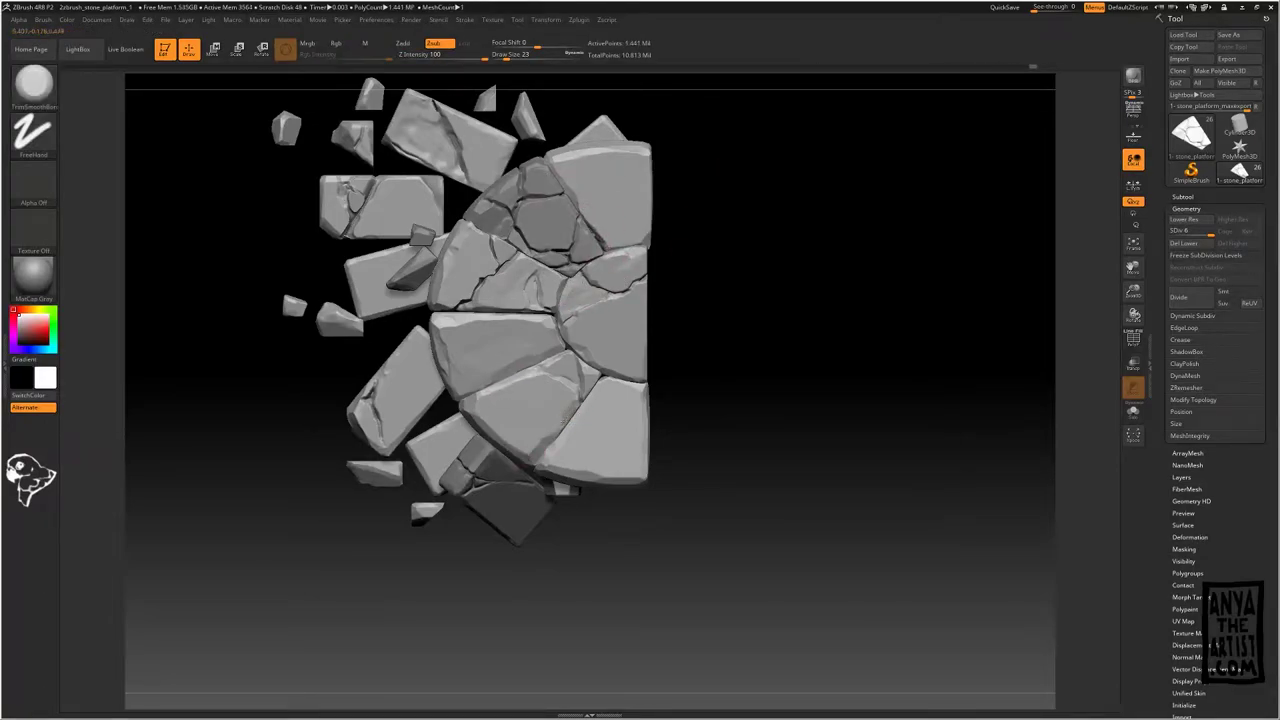
{"action": "mouse_move", "coordinate": [580, 323]}
{"action": "right_mouse_down", "text": "ctrl"}
{"action": "mouse_move", "coordinate": [459, 233]}
{"action": "mouse_move", "coordinate": [520, 280]}
{"action": "right_mouse_up", "text": "ctrl"}
{"action": "left_click_drag", "start_coordinate": [478, 224], "coordinate": [430, 272]}
Step: Trim the fractured wedge's inner fragments, the cracked middle wedge's groove and the central stone's split edge
{"action": "left_click", "coordinate": [584, 206], "text": "alt"}
{"action": "left_click_drag", "start_coordinate": [565, 245], "coordinate": [598, 242]}
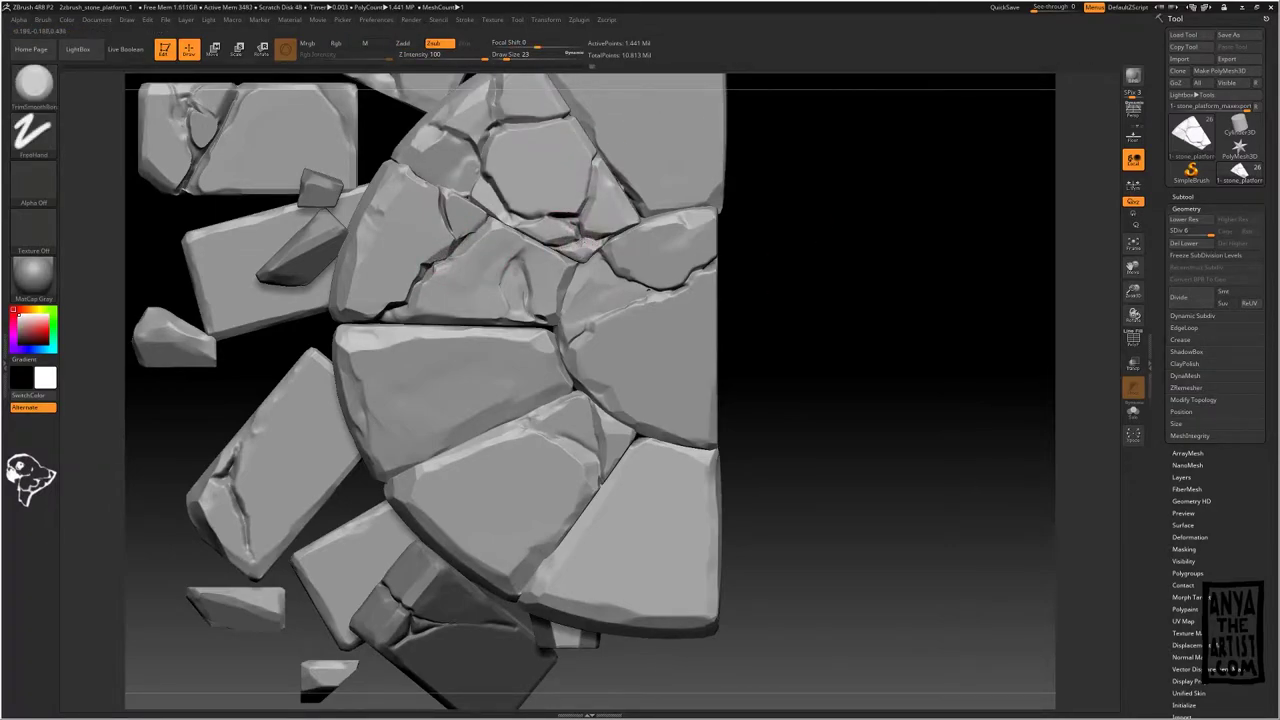
{"action": "left_click", "coordinate": [523, 264], "text": "alt"}
{"action": "left_click_drag", "start_coordinate": [519, 262], "coordinate": [520, 304]}
{"action": "left_click", "coordinate": [629, 275], "text": "alt"}
{"action": "mouse_move", "coordinate": [646, 301]}
{"action": "left_mouse_down"}
{"action": "mouse_move", "coordinate": [694, 274]}
{"action": "mouse_move", "coordinate": [650, 299]}
{"action": "left_mouse_up"}
Step: Trim the bumpy top face of the loose cracked brick beside the fractured wedge
{"action": "right_click_drag", "start_coordinate": [823, 260], "coordinate": [790, 210], "text": "ctrl"}
{"action": "left_click", "coordinate": [577, 365], "text": "alt"}
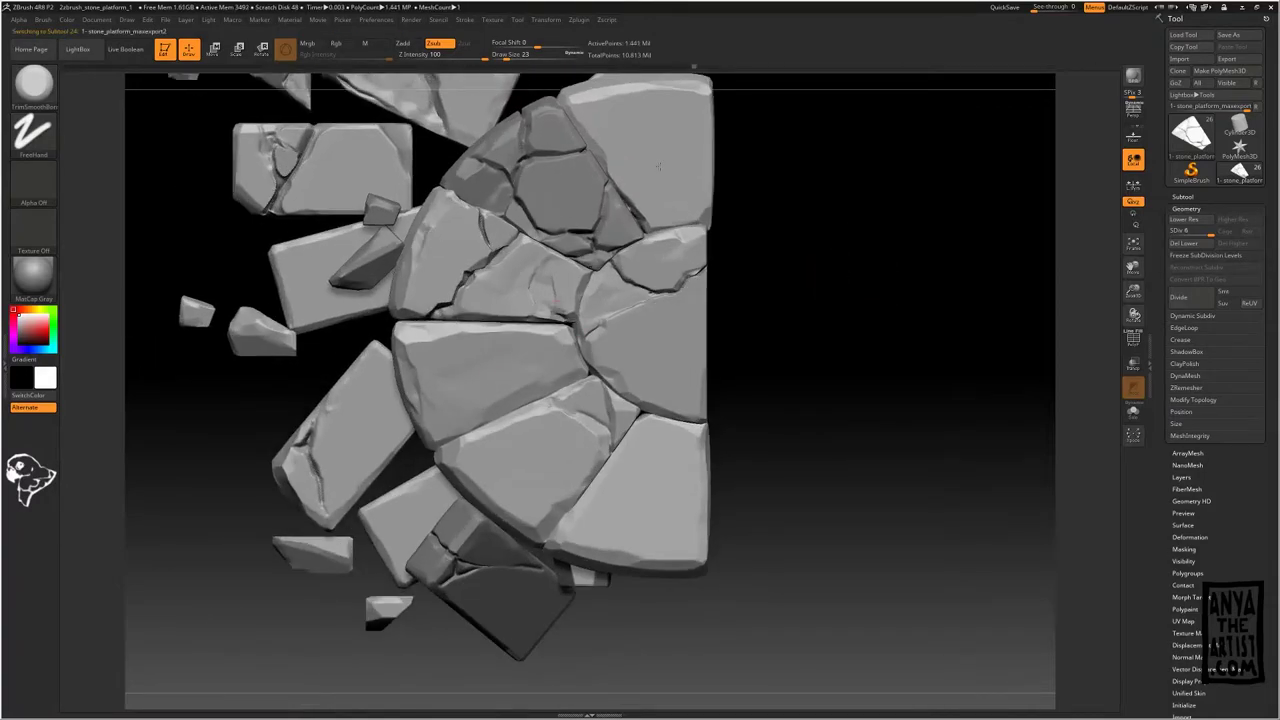
{"action": "right_click_drag", "start_coordinate": [790, 420], "coordinate": [800, 345]}
{"action": "left_click", "coordinate": [496, 371], "text": "alt"}
{"action": "left_click", "coordinate": [462, 440], "text": "alt"}
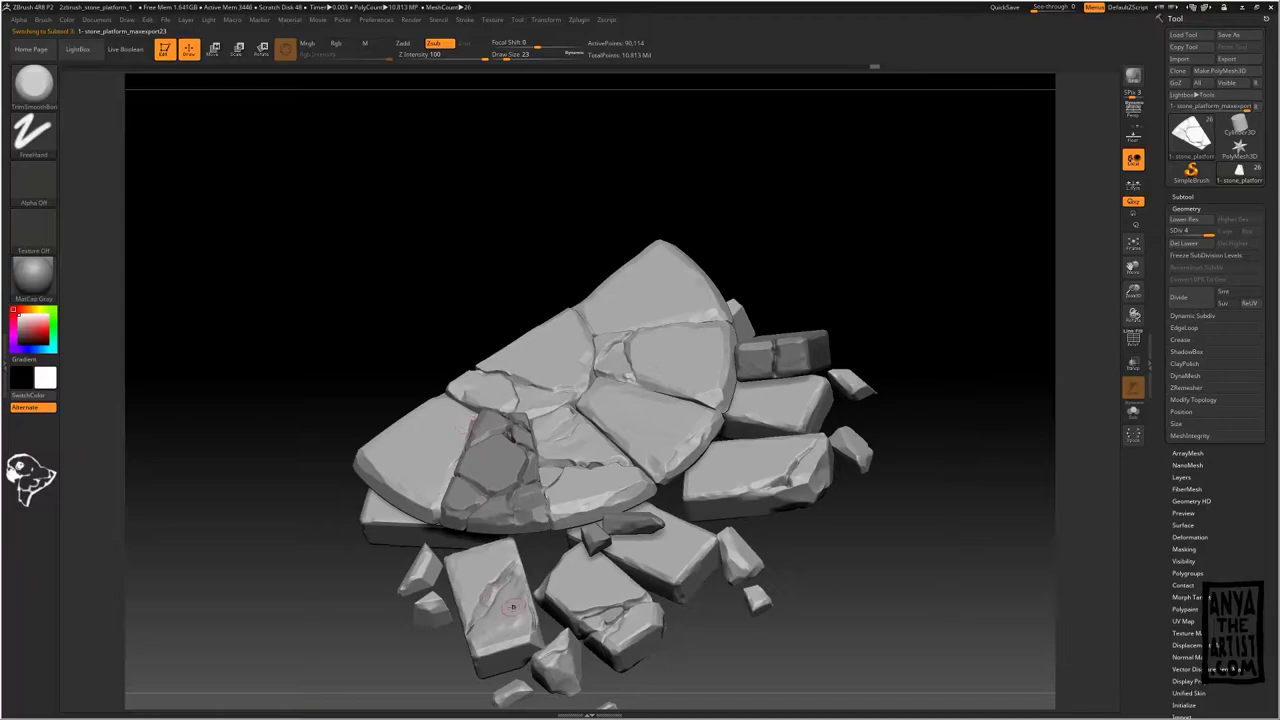
{"action": "mouse_move", "coordinate": [512, 606]}
{"action": "left_mouse_down"}
{"action": "mouse_move", "coordinate": [498, 594]}
{"action": "mouse_move", "coordinate": [508, 614]}
{"action": "left_mouse_up"}
Step: Trim the short surface crack and the edges of the long split on the cracked middle wedge
{"action": "mouse_move", "coordinate": [508, 614]}
{"action": "right_mouse_down"}
{"action": "mouse_move", "coordinate": [523, 549]}
{"action": "mouse_move", "coordinate": [480, 440]}
{"action": "right_mouse_up"}
{"action": "left_click", "coordinate": [475, 345], "text": "alt"}
{"action": "left_click_drag", "start_coordinate": [430, 340], "coordinate": [402, 330], "text": "shift"}
{"action": "left_click", "coordinate": [926, 413], "text": "alt"}
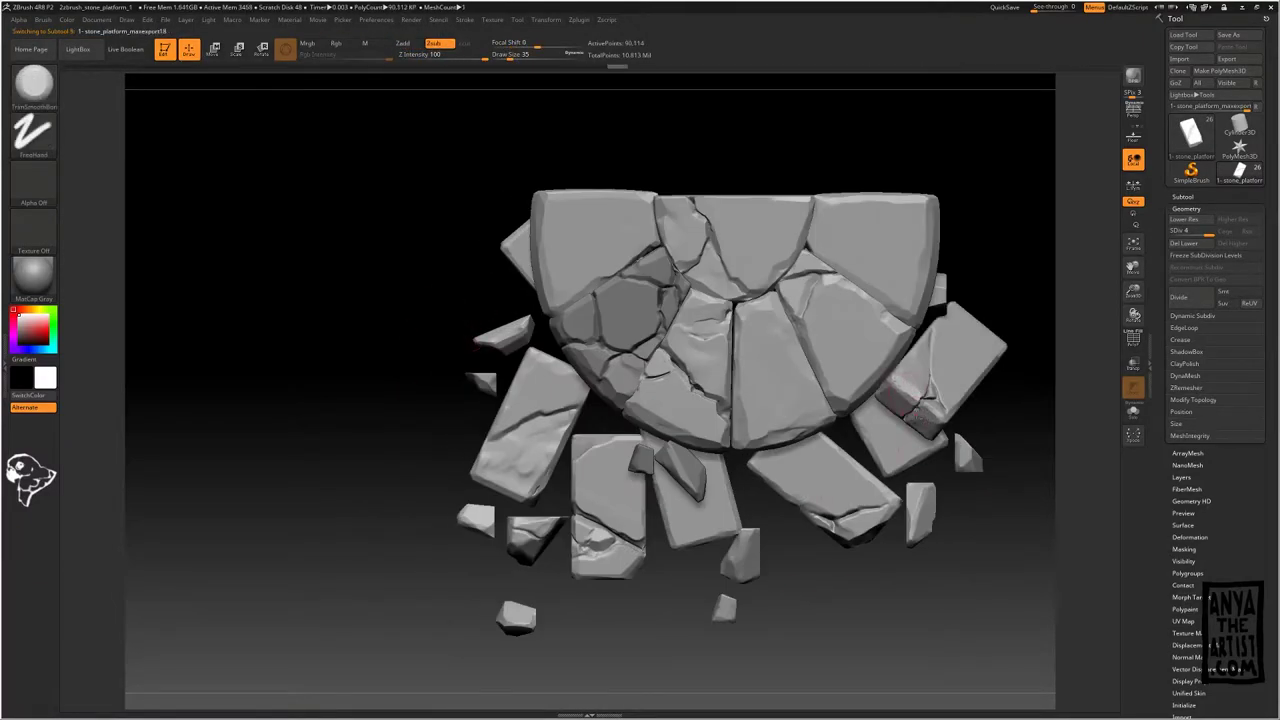
{"action": "left_click", "coordinate": [660, 320], "text": "alt"}
{"action": "right_click_drag", "start_coordinate": [664, 320], "coordinate": [680, 314], "text": "ctrl"}
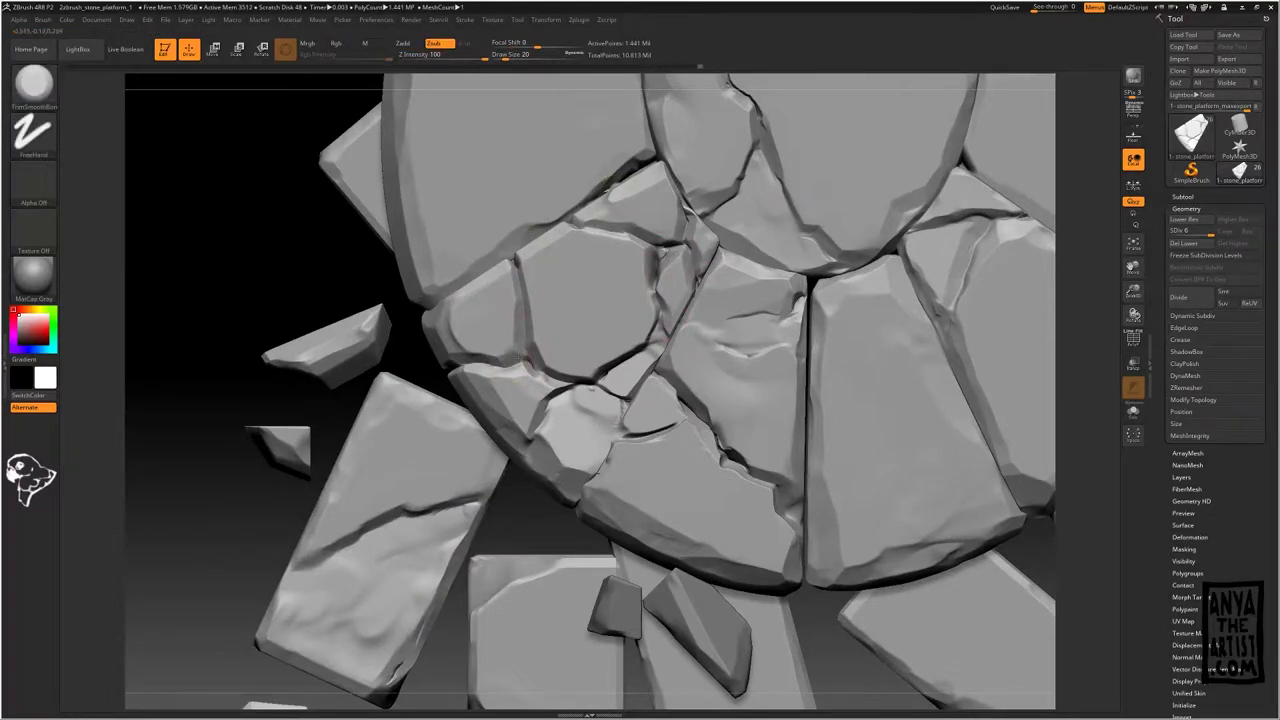
{"action": "mouse_move", "coordinate": [656, 332]}
{"action": "right_mouse_down", "text": "ctrl"}
{"action": "mouse_move", "coordinate": [720, 120]}
{"action": "mouse_move", "coordinate": [682, 310]}
{"action": "right_mouse_up", "text": "ctrl"}
{"action": "left_click", "coordinate": [660, 432], "text": "alt"}
{"action": "left_click_drag", "start_coordinate": [666, 420], "coordinate": [618, 426]}
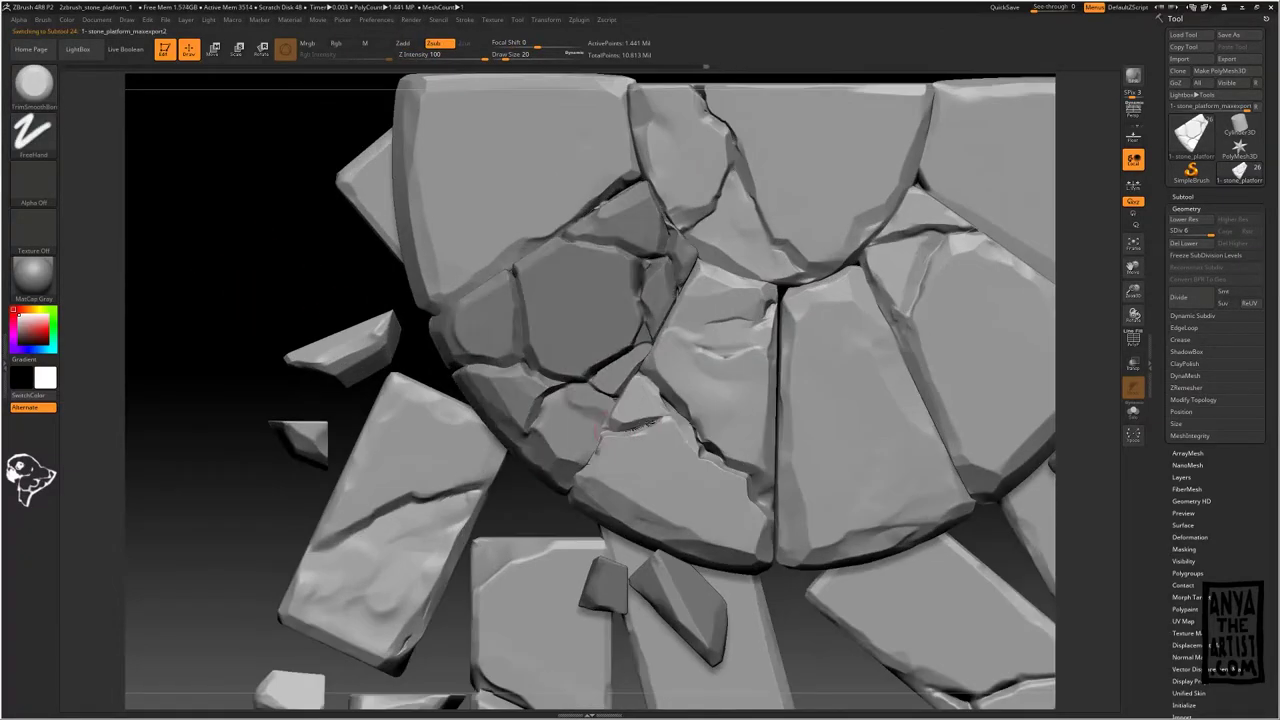
{"action": "left_click_drag", "start_coordinate": [728, 448], "coordinate": [714, 454]}
{"action": "right_click_drag", "start_coordinate": [714, 454], "coordinate": [654, 434], "text": "alt"}
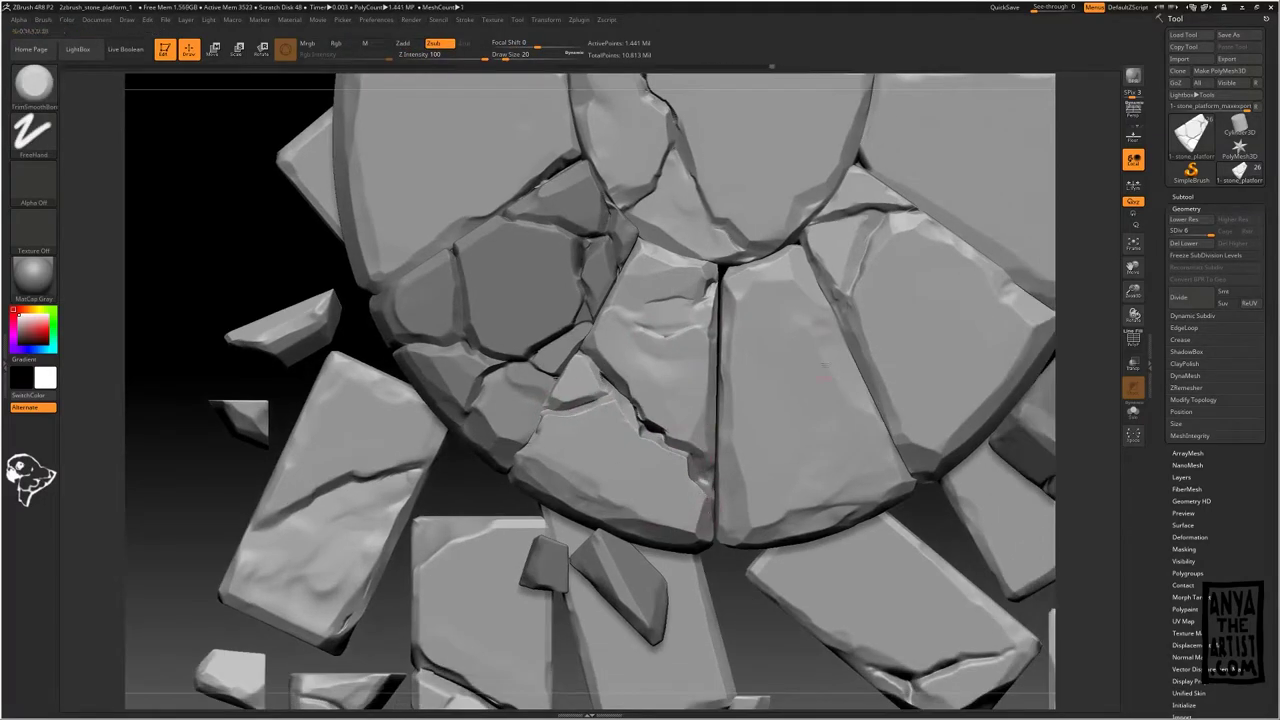
Step: Flatten the lower fragment of the heavily fractured wedge and trim the grooves on the cracked middle wedge's inner piece
{"action": "left_click", "coordinate": [524, 357], "text": "alt"}
{"action": "left_click_drag", "start_coordinate": [492, 388], "coordinate": [484, 399]}
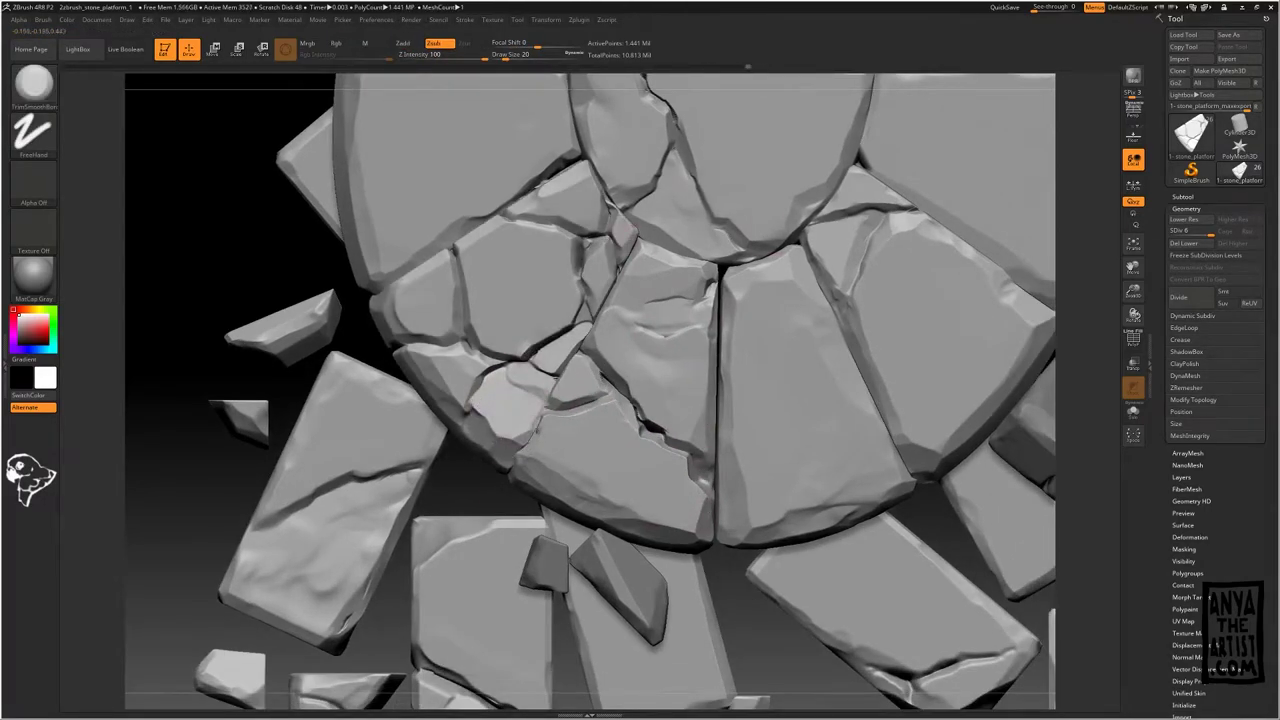
{"action": "mouse_move", "coordinate": [395, 291]}
{"action": "right_mouse_down", "text": "ctrl"}
{"action": "mouse_move", "coordinate": [857, 266]}
{"action": "mouse_move", "coordinate": [680, 320]}
{"action": "right_mouse_up", "text": "ctrl"}
{"action": "left_click", "coordinate": [640, 312], "text": "alt"}
{"action": "left_click_drag", "start_coordinate": [660, 308], "coordinate": [612, 330]}
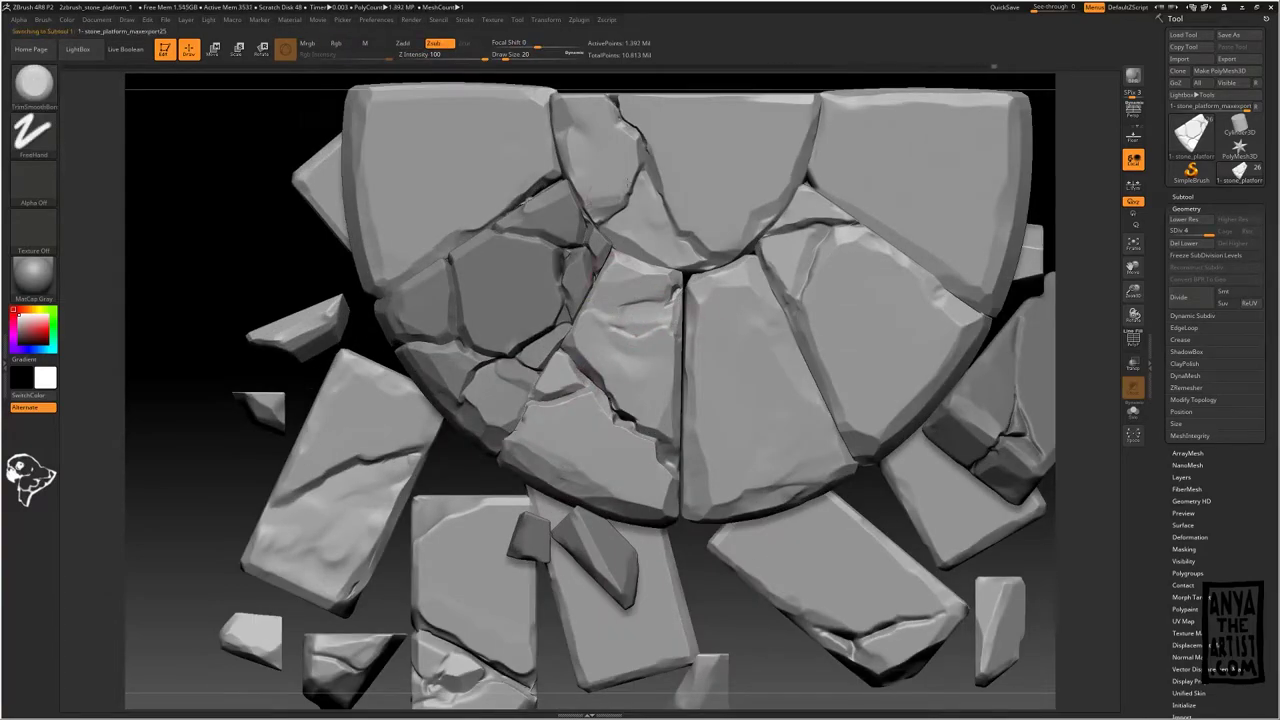
Step: Trim the upper-left slab's edge along the fractured wedge and flatten the cracked middle wedge's inner piece
{"action": "left_click_drag", "start_coordinate": [552, 187], "coordinate": [506, 208]}
{"action": "left_click_drag", "start_coordinate": [526, 190], "coordinate": [472, 228]}
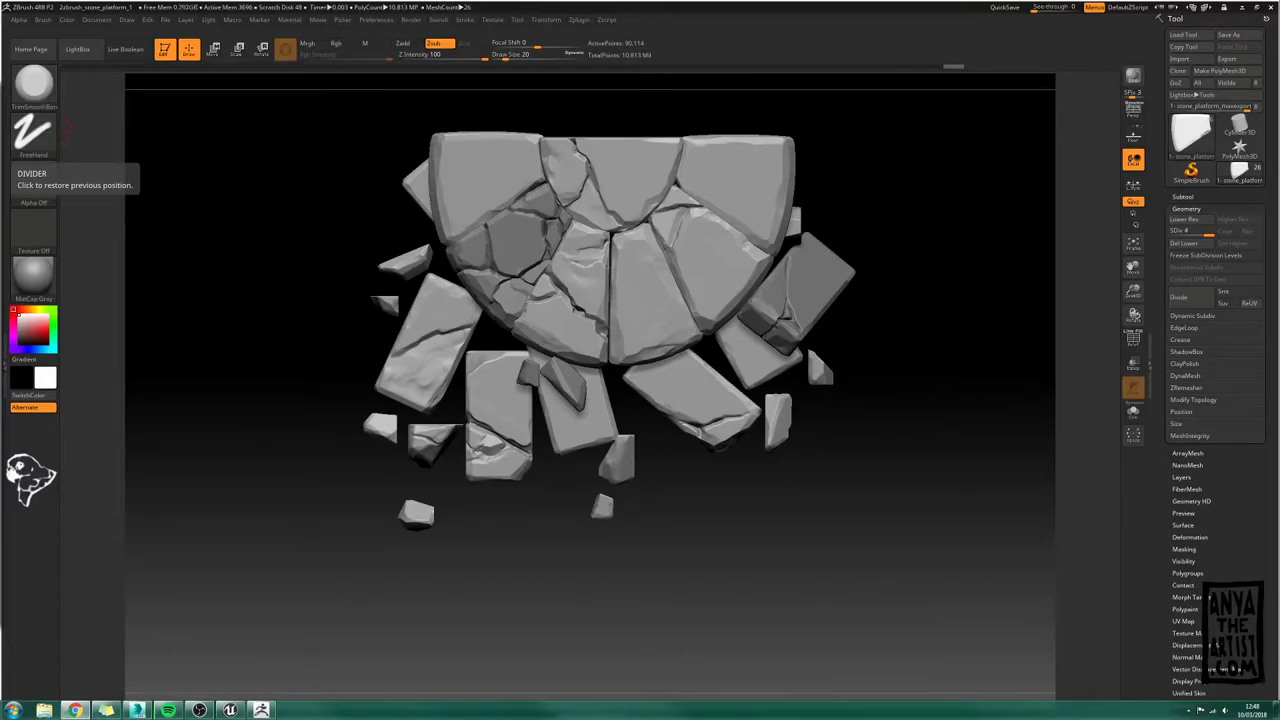
{"action": "left_click", "coordinate": [575, 152], "text": "alt"}
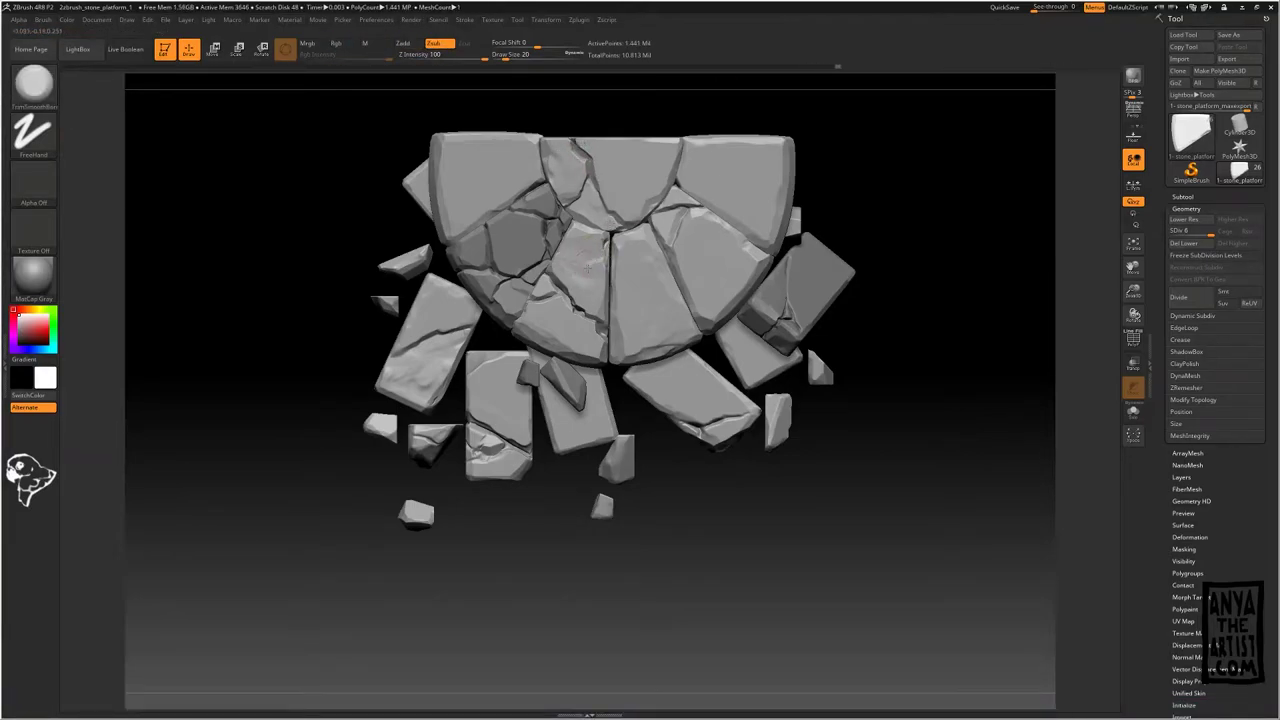
{"action": "mouse_move", "coordinate": [588, 268]}
{"action": "left_mouse_down"}
{"action": "mouse_move", "coordinate": [606, 249]}
{"action": "mouse_move", "coordinate": [594, 281]}
{"action": "left_mouse_up"}
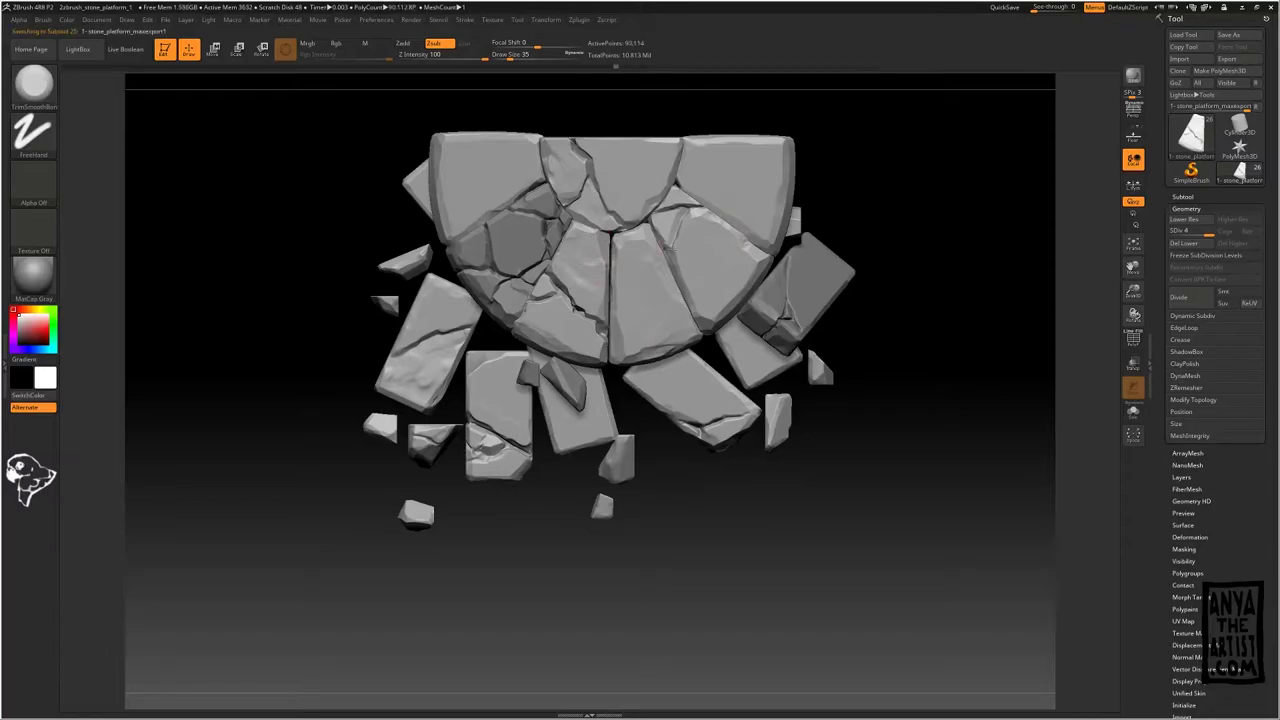
Step: Smooth the face of the large central stone toward its curved lower edge
{"action": "left_click", "coordinate": [517, 226], "text": "alt"}
{"action": "left_click", "coordinate": [544, 313], "text": "alt"}
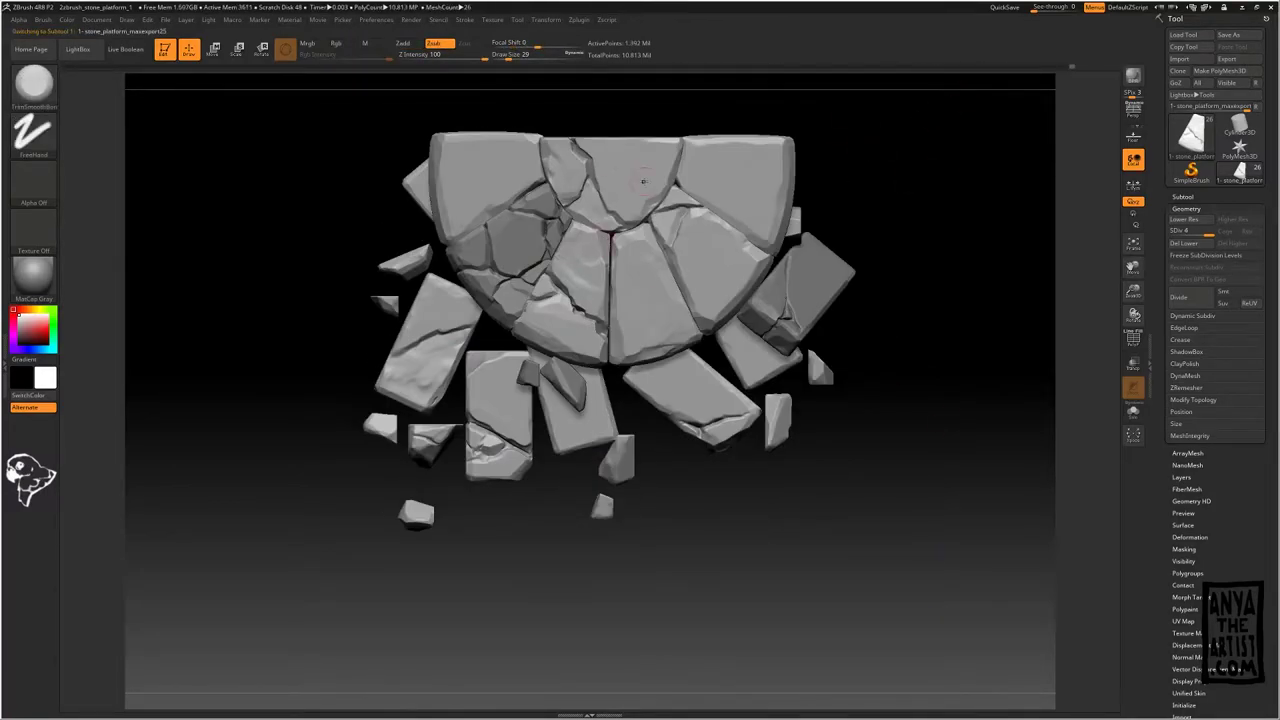
{"action": "mouse_move", "coordinate": [640, 179]}
{"action": "left_mouse_down", "text": "shift"}
{"action": "mouse_move", "coordinate": [634, 203]}
{"action": "mouse_move", "coordinate": [620, 196]}
{"action": "left_mouse_up", "text": "shift"}
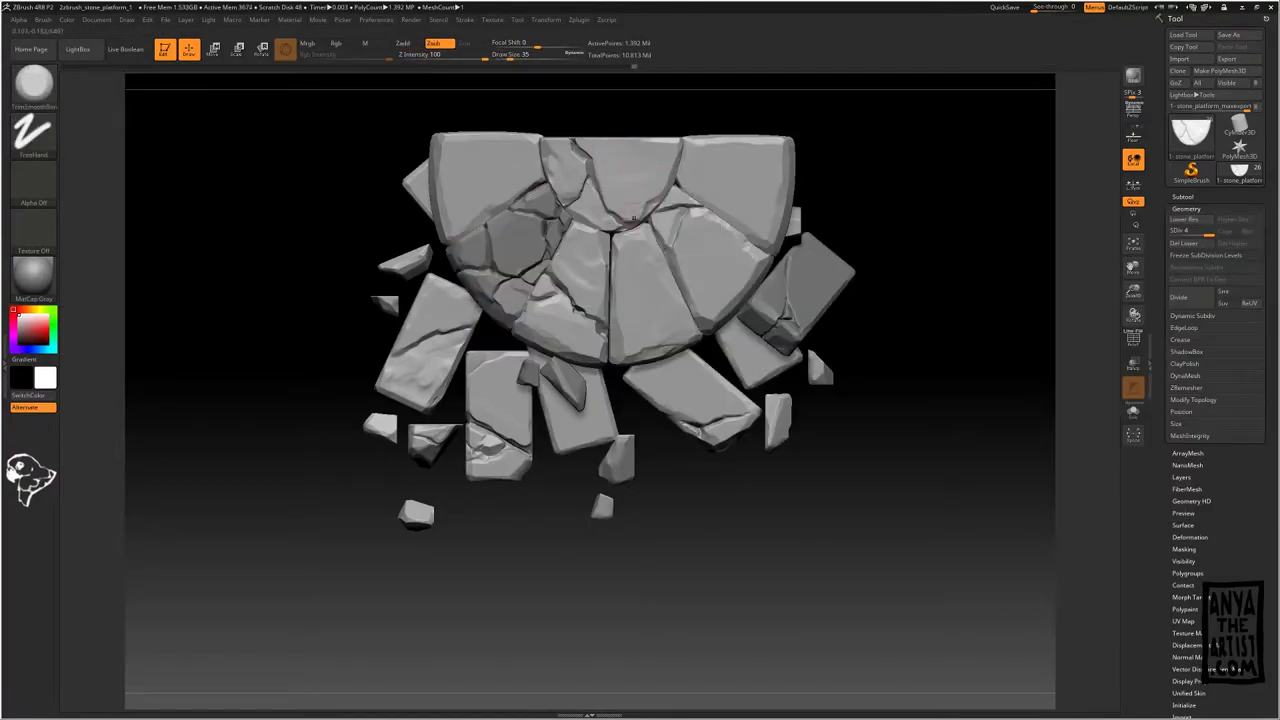
Step: Trim and smooth the bumpy surface of the loose cracked brick on the platform's lower left side
{"action": "left_click", "coordinate": [692, 223], "text": "alt"}
{"action": "mouse_move", "coordinate": [683, 384]}
{"action": "right_mouse_down"}
{"action": "mouse_move", "coordinate": [630, 430]}
{"action": "mouse_move", "coordinate": [690, 395]}
{"action": "right_mouse_up"}
{"action": "left_click", "coordinate": [695, 411], "text": "alt"}
{"action": "left_click_drag", "start_coordinate": [410, 358], "coordinate": [436, 338]}
{"action": "left_click_drag", "start_coordinate": [416, 398], "coordinate": [456, 358]}
{"action": "left_click_drag", "start_coordinate": [420, 385], "coordinate": [446, 362], "text": "shift"}
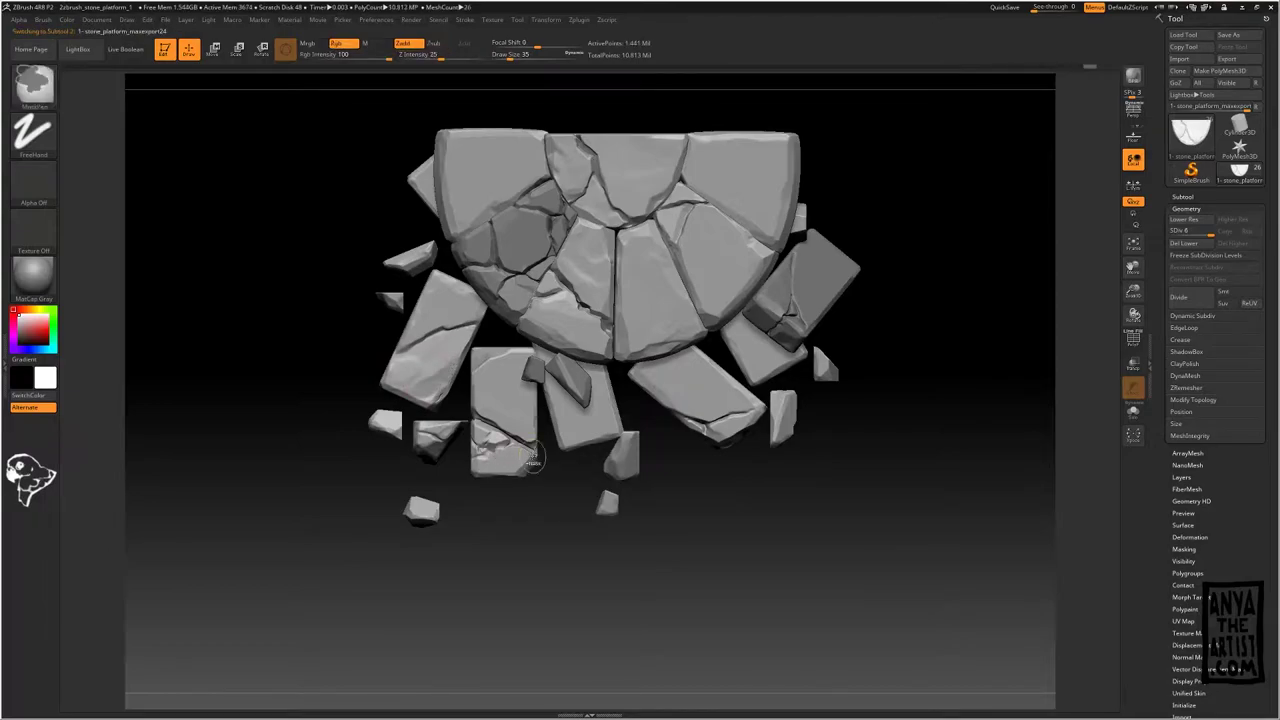
Step: Trim the straight top edge of the large central stone
{"action": "left_click", "coordinate": [570, 382], "text": "alt"}
{"action": "left_click_drag", "start_coordinate": [1080, 143], "coordinate": [1060, 205]}
{"action": "left_click", "coordinate": [661, 134], "text": "alt"}
{"action": "left_click_drag", "start_coordinate": [661, 134], "coordinate": [588, 132]}
Step: Add wavy surface relief to the upper-right slab with the Clay brush
{"action": "right_click_drag", "start_coordinate": [620, 150], "coordinate": [700, 160]}
{"action": "left_click", "coordinate": [700, 156], "text": "alt"}
{"action": "left_click", "coordinate": [34, 85]}
{"action": "left_click", "coordinate": [398, 245]}
{"action": "left_click_drag", "start_coordinate": [708, 176], "coordinate": [743, 184]}
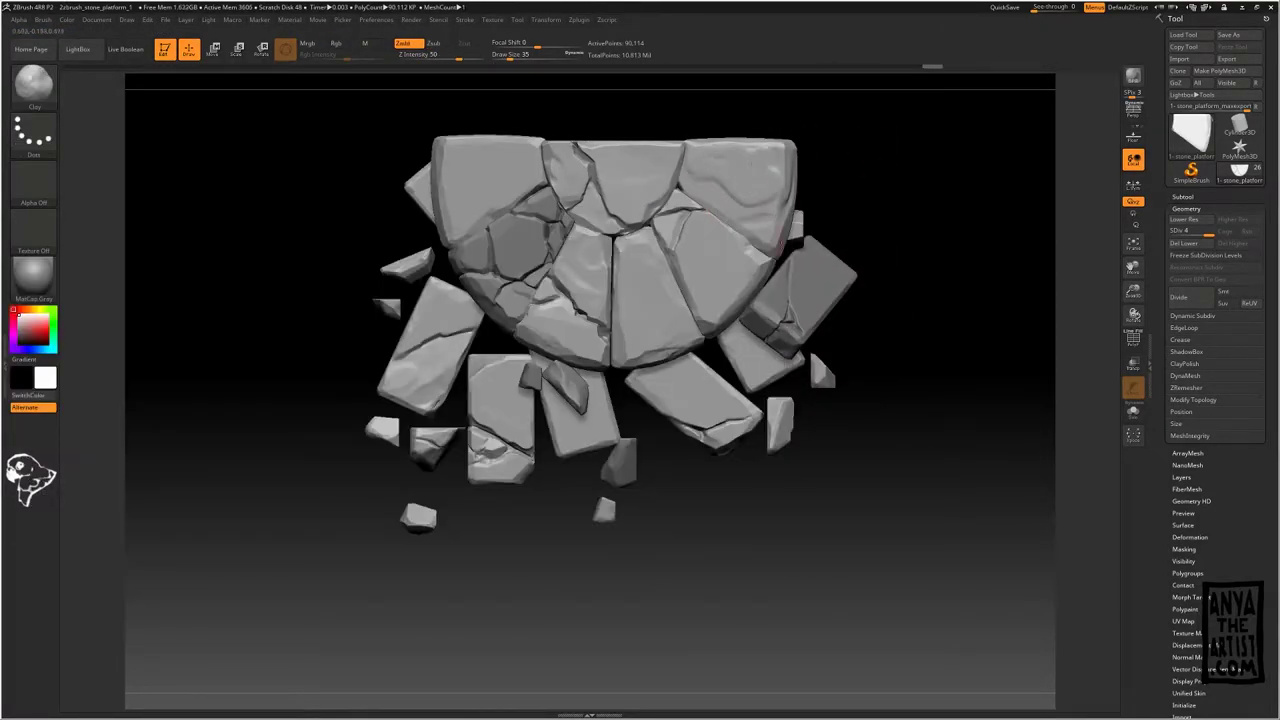
Step: Switch to the TrimSmoothBorder brush for flattening the clay relief on the upper-right slab
{"action": "key", "text": "b"}
{"action": "key", "text": "t"}
{"action": "key", "text": "s"}
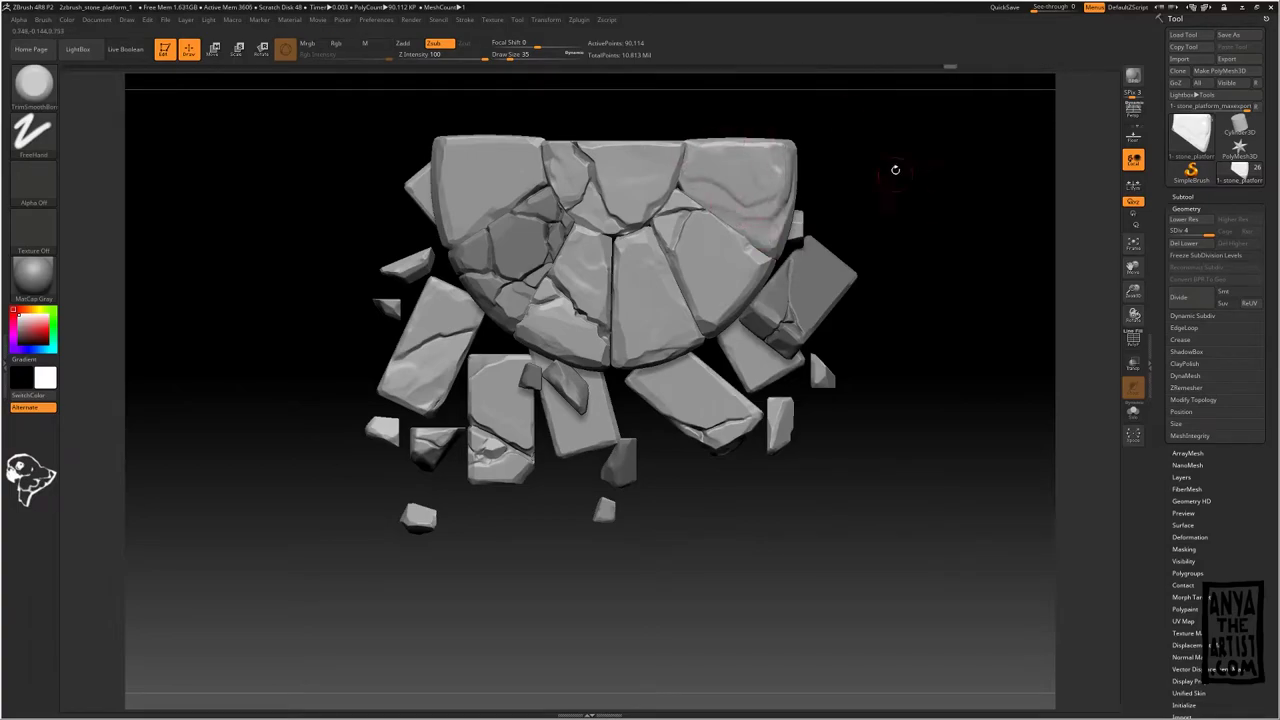
Step: Add wavy surface relief to the lower centre wedge stone and the cracked top-centre slab with the Clay brush
{"action": "key", "text": "b"}
{"action": "key", "text": "c"}
{"action": "key", "text": "l"}
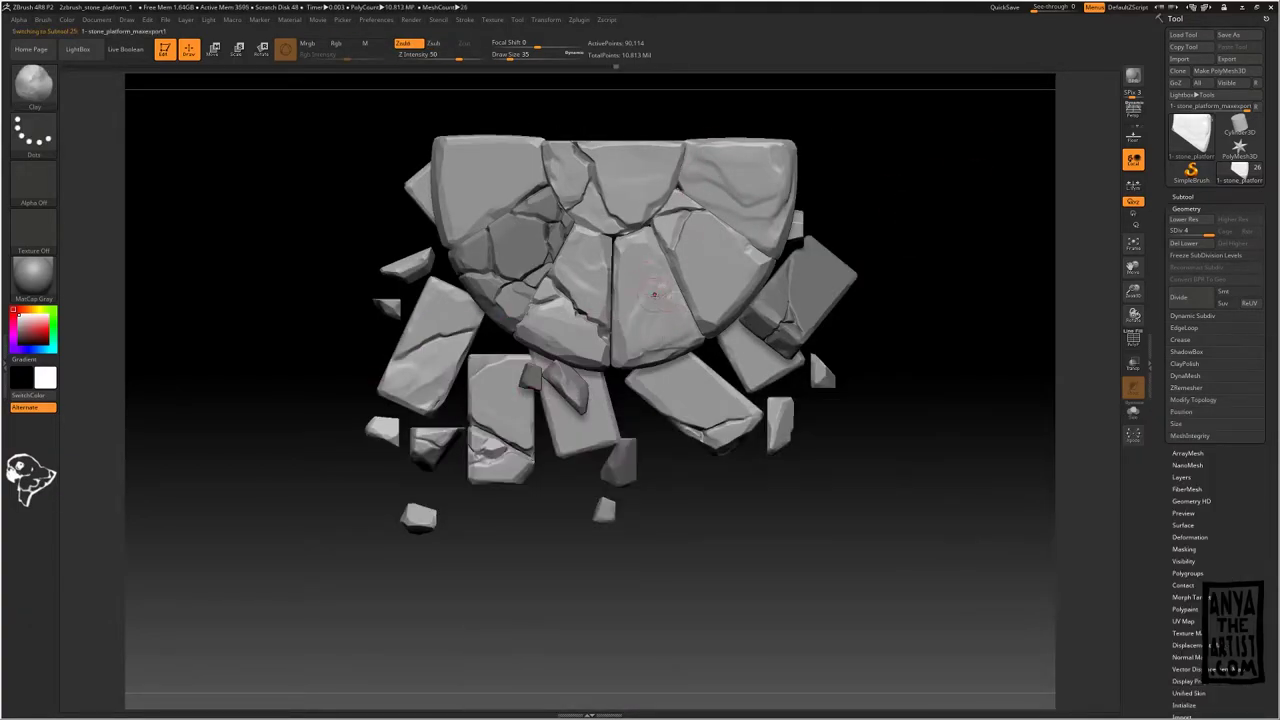
{"action": "left_click", "coordinate": [621, 199], "text": "alt"}
Step: Flatten the clay relief on the top-centre slab, centre wedges and upper-right slab with the TrimSmoothBorder brush
{"action": "key", "text": "b"}
{"action": "key", "text": "t"}
{"action": "key", "text": "s"}
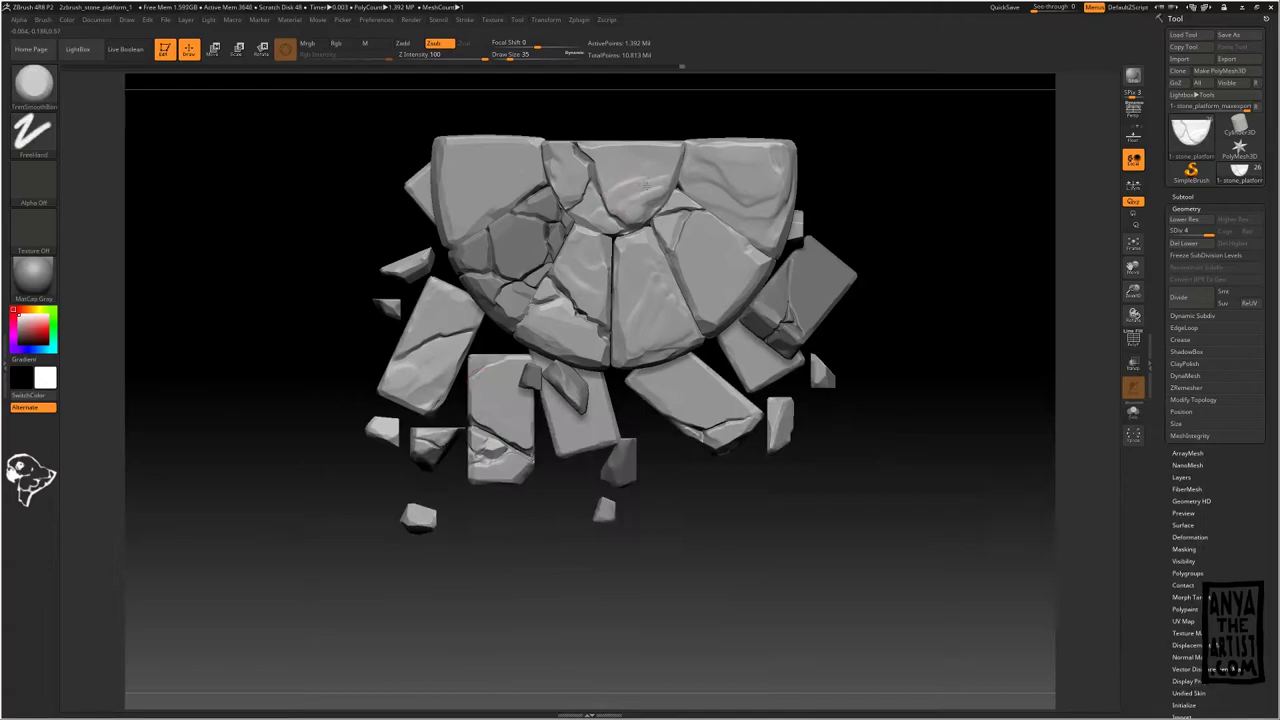
{"action": "key", "text": "space"}
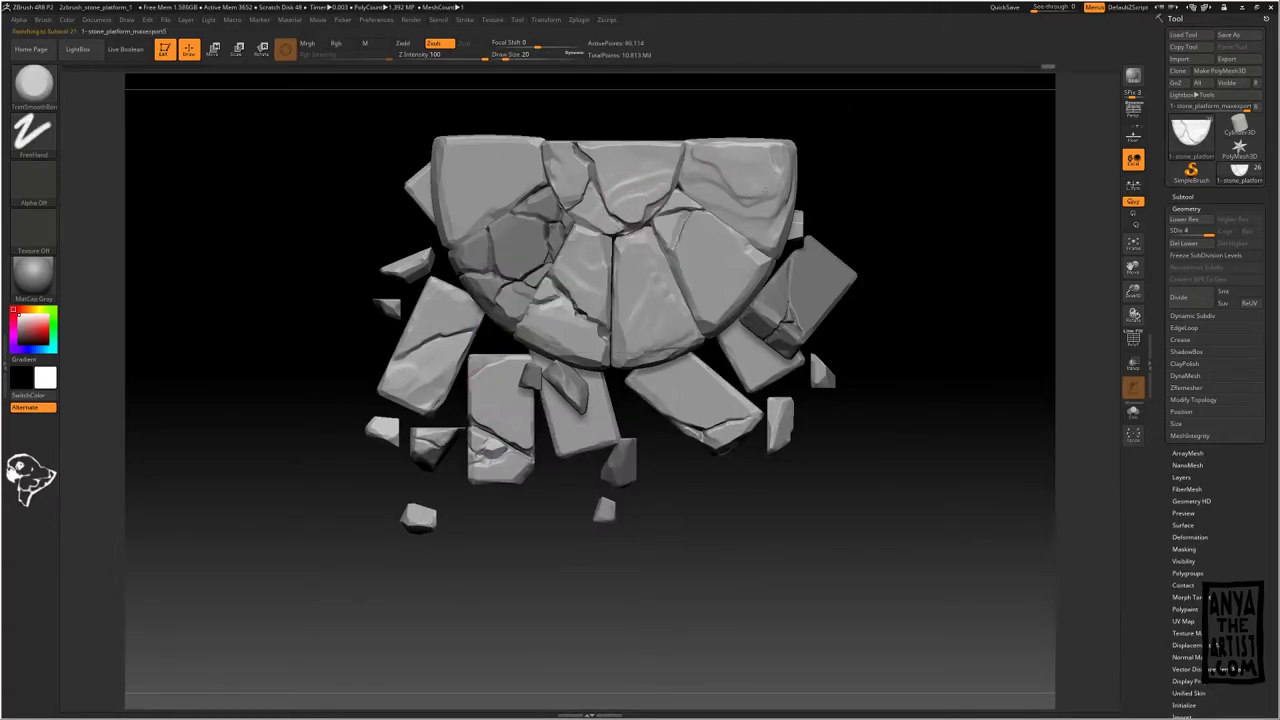
{"action": "left_click", "coordinate": [576, 291], "text": "alt"}
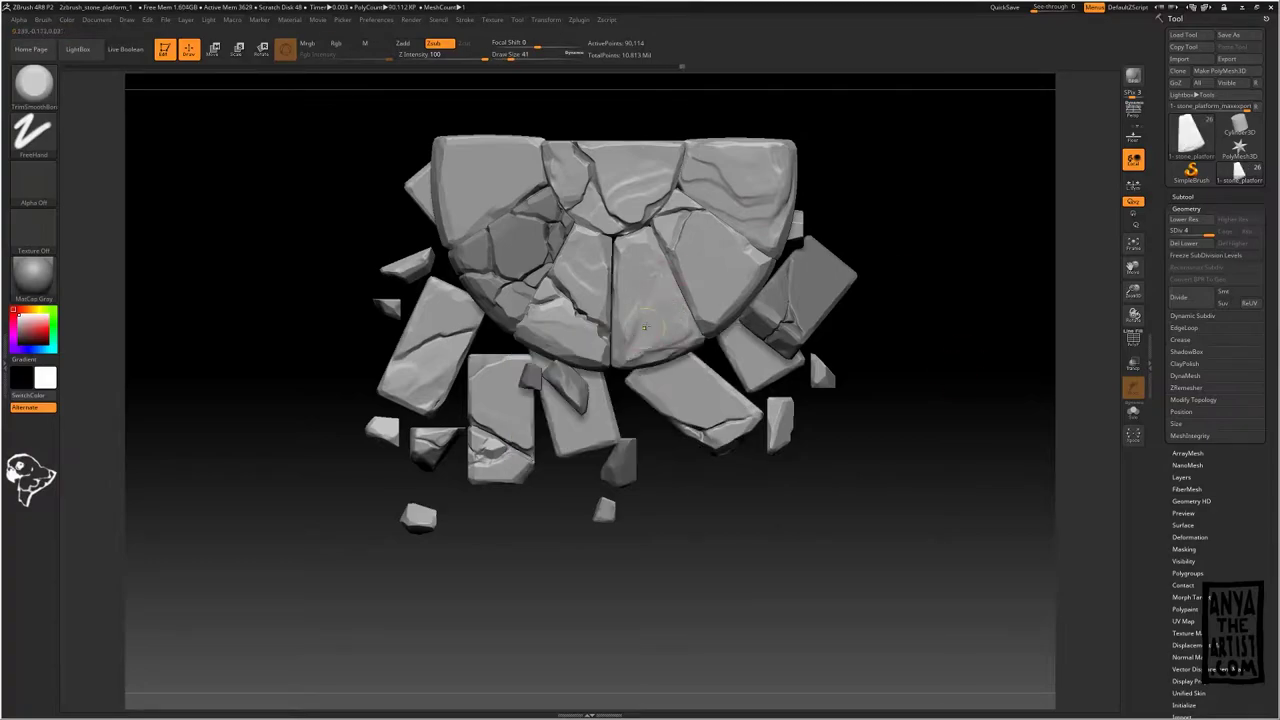
{"action": "left_click", "coordinate": [612, 196], "text": "alt"}
{"action": "right_click_drag", "start_coordinate": [642, 196], "coordinate": [652, 178], "text": "ctrl"}
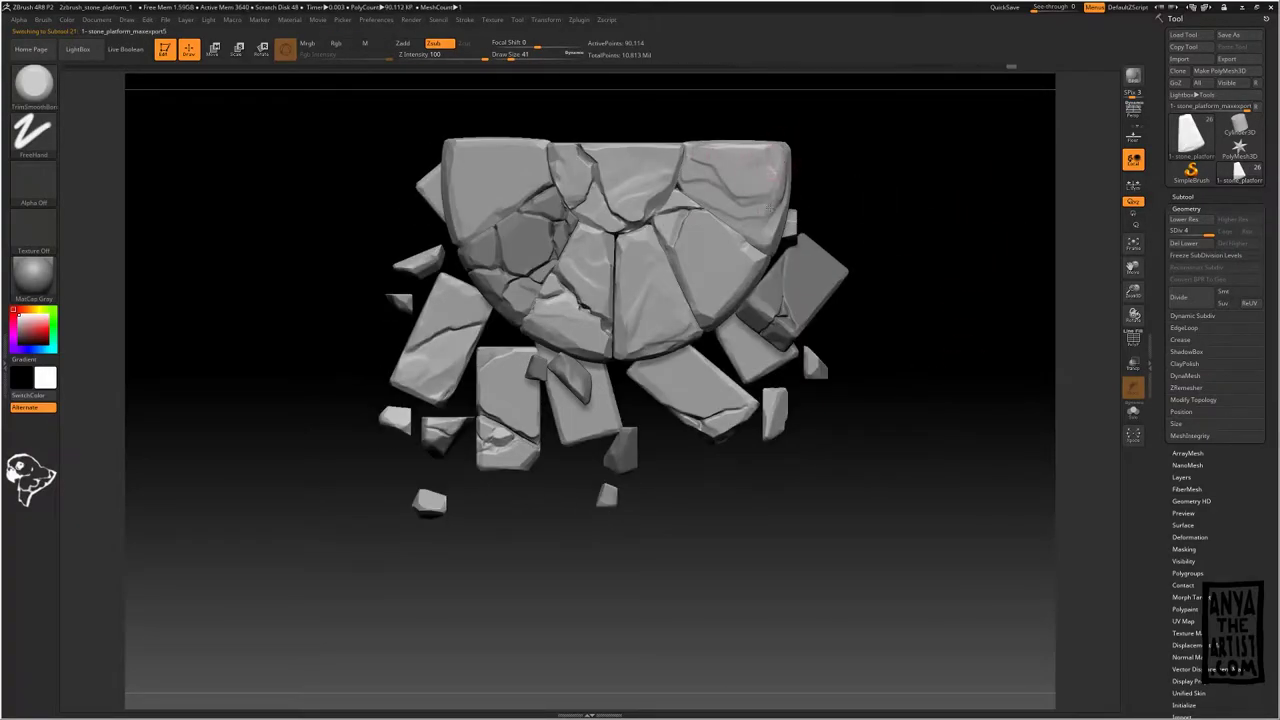
{"action": "left_click", "coordinate": [704, 158], "text": "alt"}
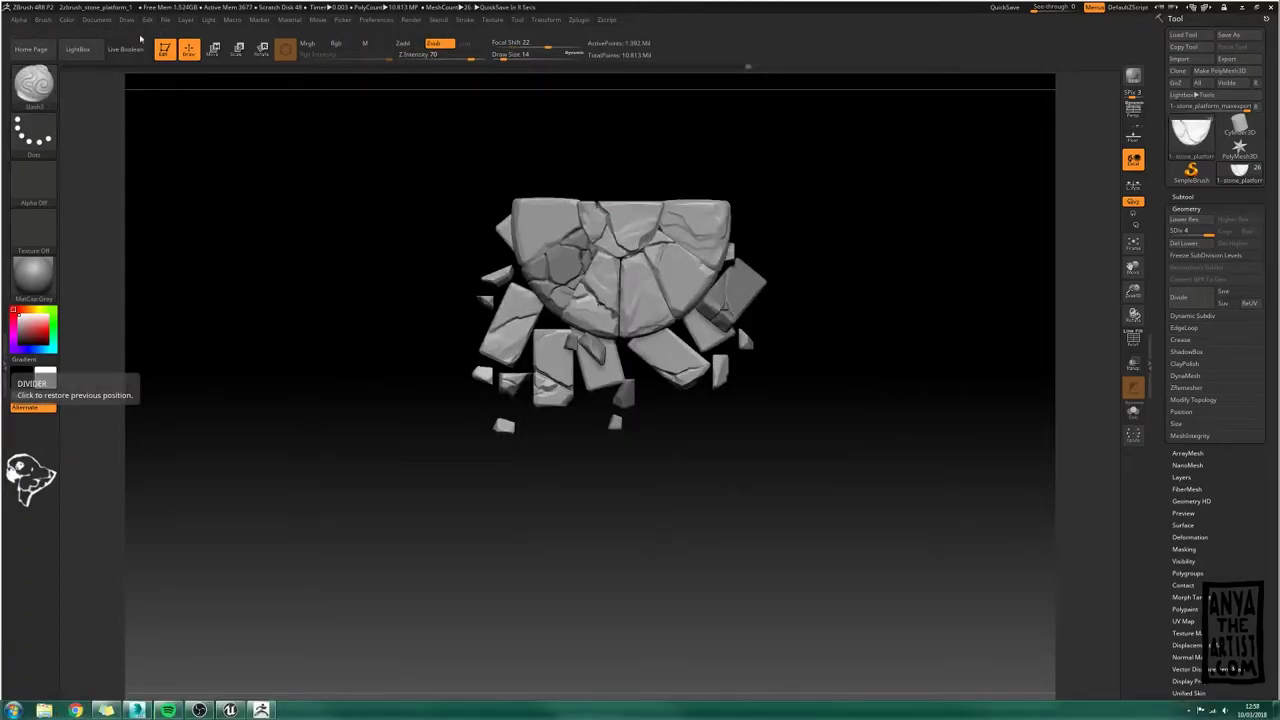
Step: Save the project as a new version named 2zbrush_stone_platform_2
{"action": "key", "text": "ctrl+s"}
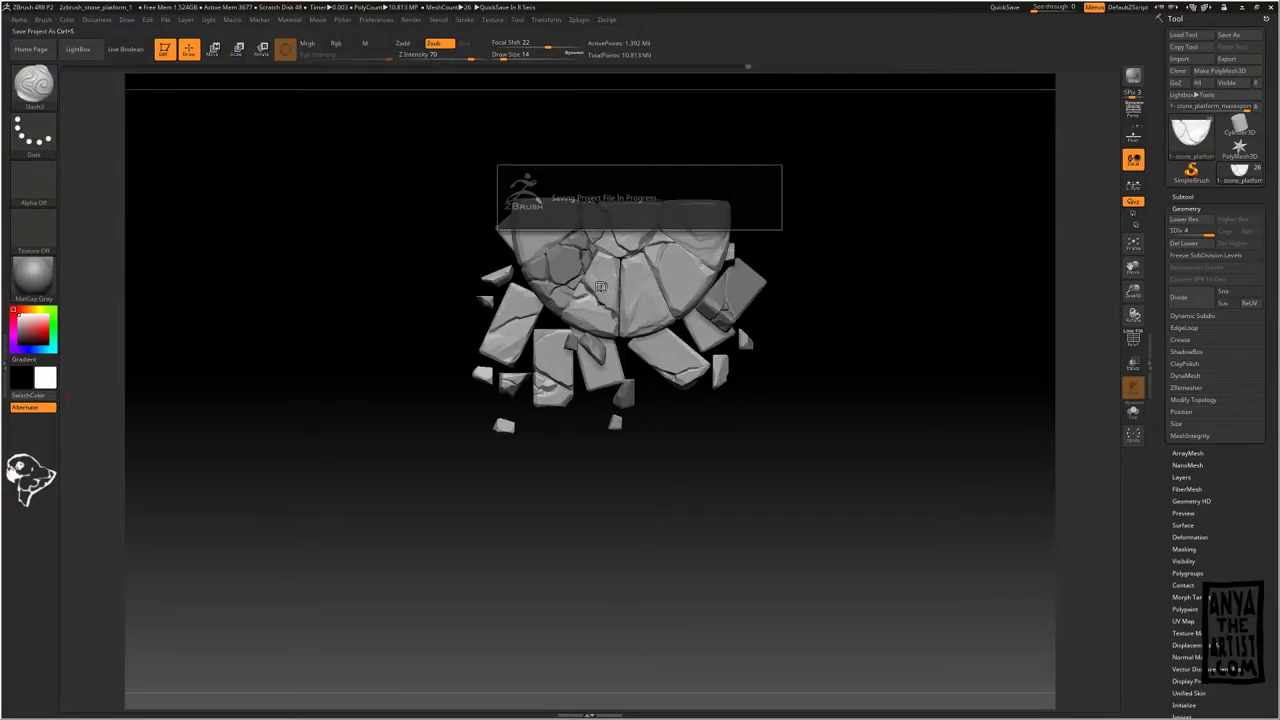
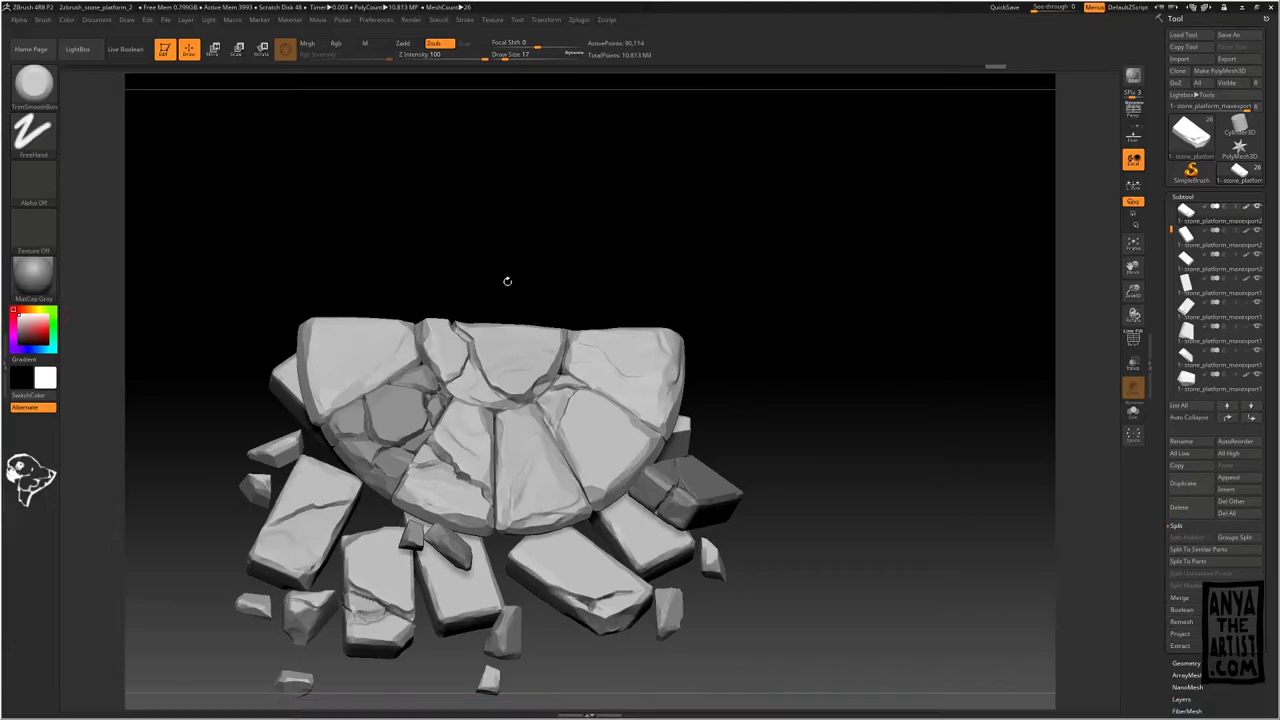
Step: Build up clay along the upper crack of the top-centre slab using the Clay brush at a smaller draw size
{"action": "left_click", "coordinate": [483, 343], "text": "alt"}
{"action": "right_click_drag", "start_coordinate": [462, 337], "coordinate": [453, 306], "text": "ctrl"}
{"action": "key", "text": "b"}
{"action": "key", "text": "c"}
{"action": "key", "text": "l"}
{"action": "key", "text": "space"}
{"action": "left_click_drag", "start_coordinate": [452, 358], "coordinate": [436, 358]}
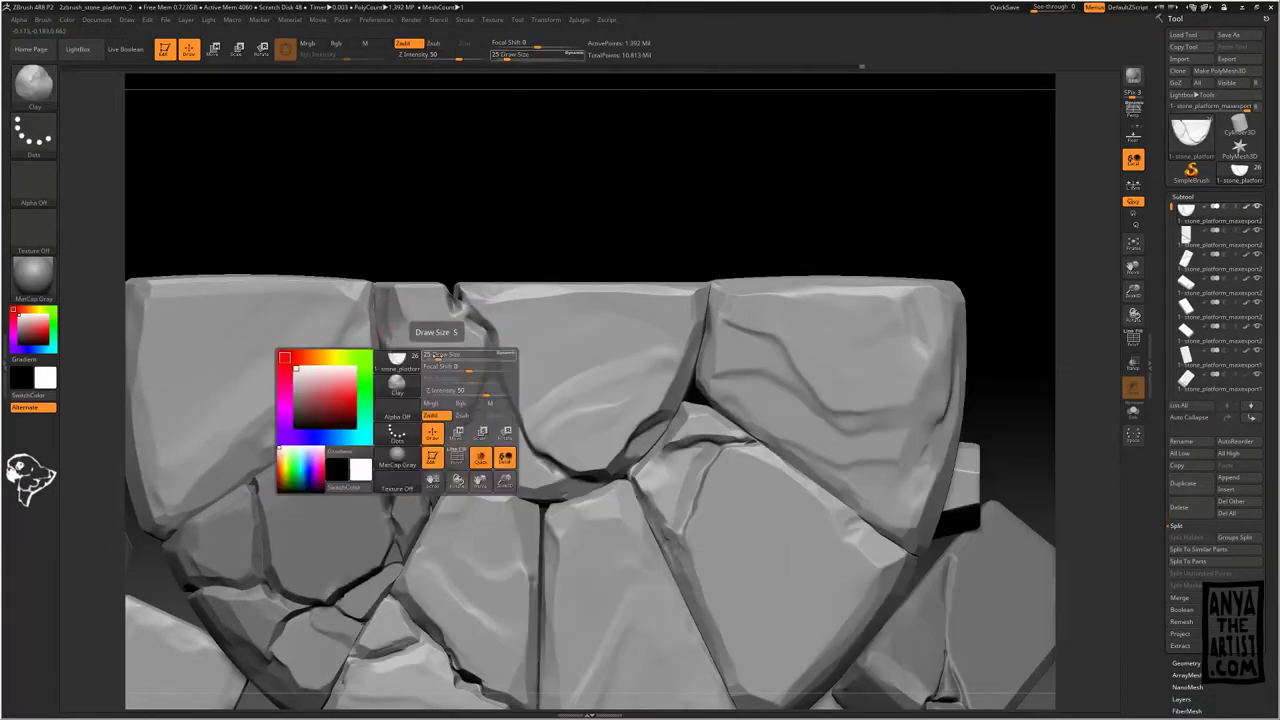
{"action": "left_click_drag", "start_coordinate": [486, 223], "coordinate": [486, 260]}
{"action": "left_click_drag", "start_coordinate": [453, 306], "coordinate": [456, 299]}
{"action": "left_click_drag", "start_coordinate": [492, 360], "coordinate": [496, 378]}
{"action": "left_click_drag", "start_coordinate": [478, 308], "coordinate": [494, 378]}
{"action": "left_click_drag", "start_coordinate": [464, 322], "coordinate": [480, 363]}
Step: Trim the built-up crack edge on the top-centre slab with a small TrimSmoothBorder brush
{"action": "key", "text": "b"}
{"action": "key", "text": "t"}
{"action": "key", "text": "s"}
{"action": "key", "text": "space"}
{"action": "mouse_move", "coordinate": [458, 328]}
{"action": "left_mouse_down"}
{"action": "mouse_move", "coordinate": [480, 362]}
{"action": "mouse_move", "coordinate": [480, 311]}
{"action": "mouse_move", "coordinate": [446, 322]}
{"action": "left_mouse_up"}
{"action": "right_click_drag", "start_coordinate": [446, 325], "coordinate": [446, 304], "text": "ctrl"}
{"action": "left_click_drag", "start_coordinate": [440, 304], "coordinate": [466, 334]}
Step: Recut the crack through the top-centre slab's upper edge with a smaller Slash3 brush
{"action": "key", "text": "b"}
{"action": "key", "text": "s"}
{"action": "key", "text": "3"}
{"action": "key", "text": "space"}
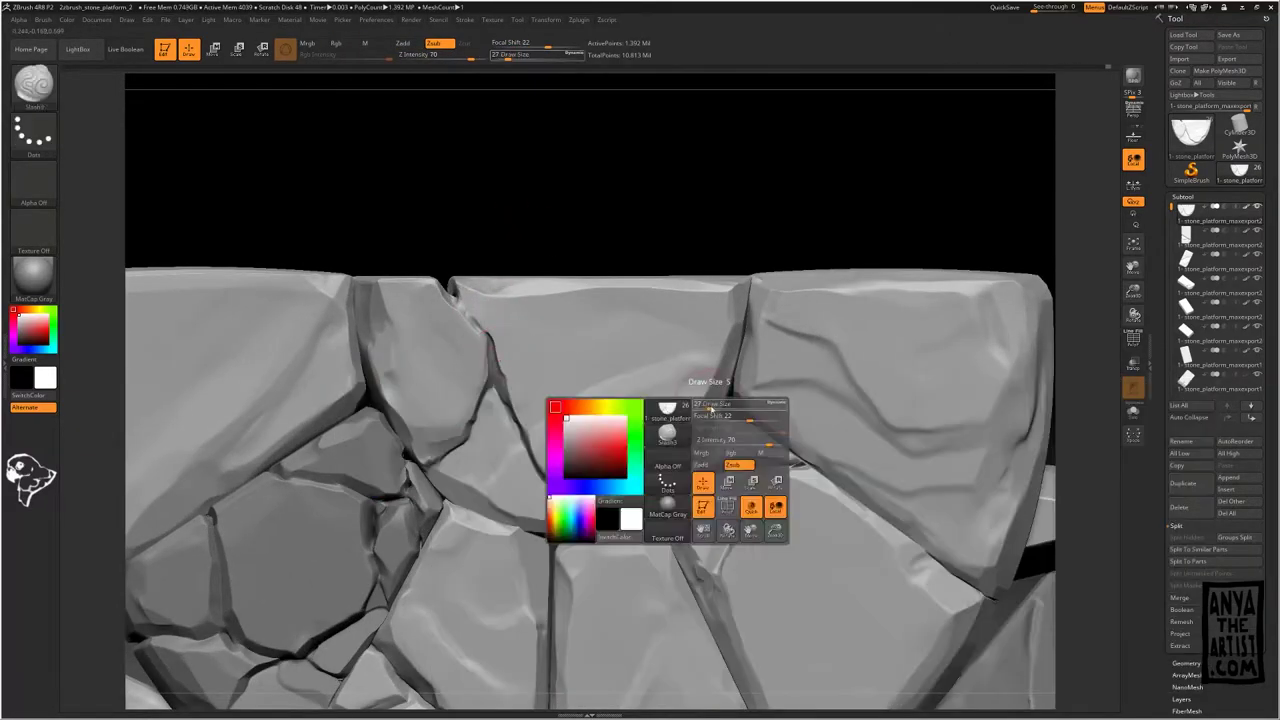
{"action": "left_click_drag", "start_coordinate": [712, 408], "coordinate": [702, 408]}
{"action": "left_click_drag", "start_coordinate": [453, 300], "coordinate": [491, 348]}
Step: Smooth and trim the chipped rim of the top-centre slab's crack with the TrimSmoothBorder brush
{"action": "mouse_move", "coordinate": [490, 340]}
{"action": "right_mouse_down", "text": "ctrl"}
{"action": "mouse_move", "coordinate": [471, 263]}
{"action": "mouse_move", "coordinate": [472, 320]}
{"action": "right_mouse_up", "text": "ctrl"}
{"action": "key", "text": "b"}
{"action": "key", "text": "t"}
{"action": "key", "text": "s"}
{"action": "left_click_drag", "start_coordinate": [477, 322], "coordinate": [470, 308], "text": "shift"}
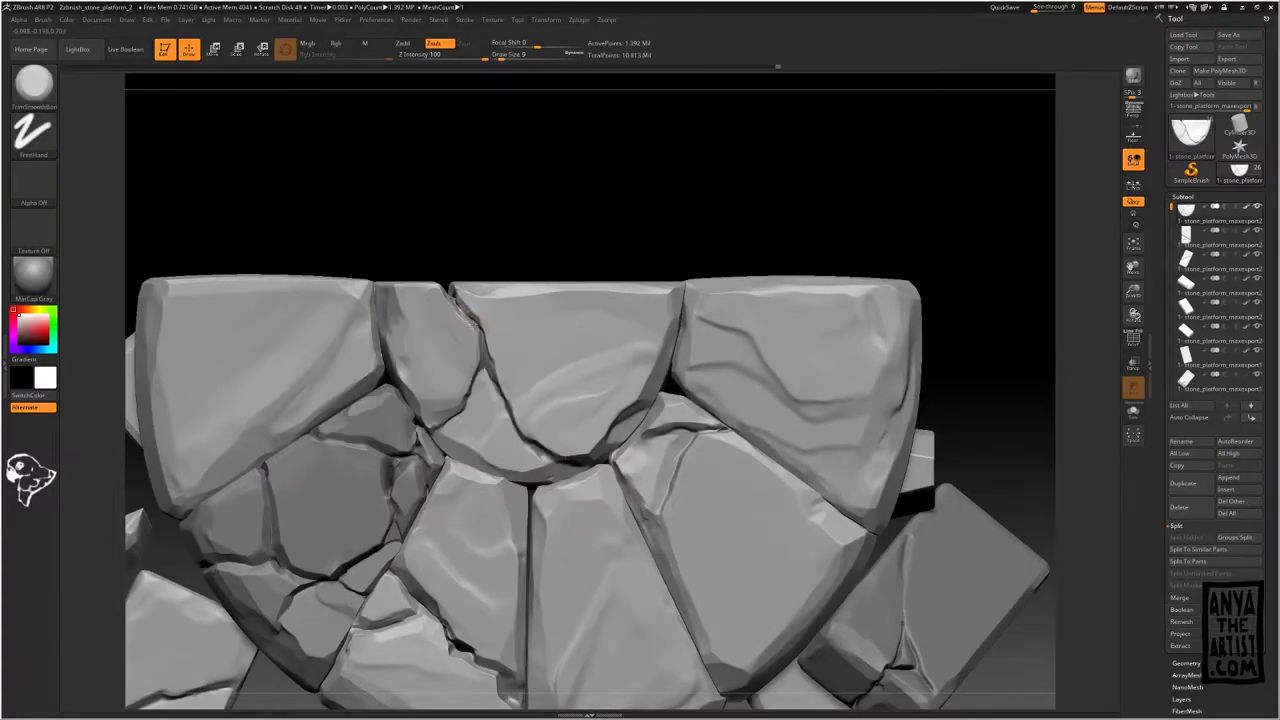
{"action": "right_click_drag", "start_coordinate": [470, 308], "coordinate": [468, 285], "text": "ctrl"}
Step: Trim the fractured left slab and the broken wedge below it with TrimSmoothBorder at draw size 16
{"action": "right_click_drag", "start_coordinate": [312, 530], "coordinate": [323, 428], "text": "alt"}
{"action": "key", "text": "space"}
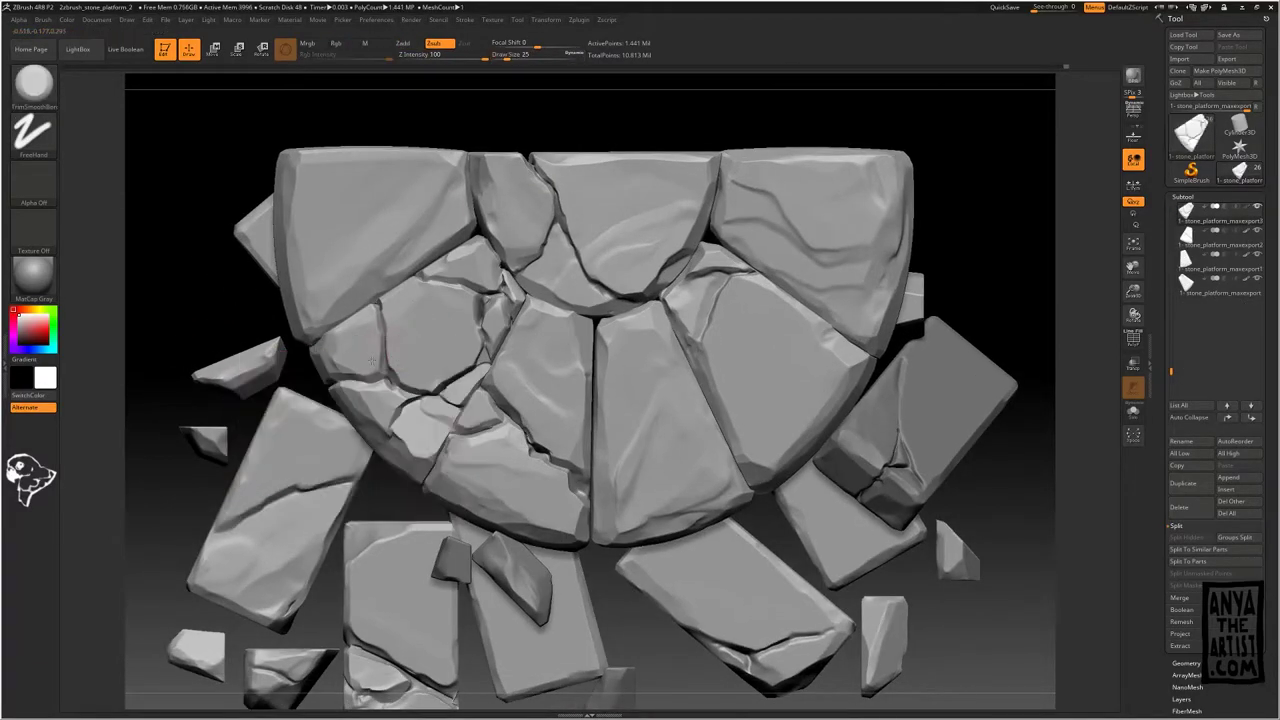
{"action": "key", "text": "space"}
{"action": "left_click", "coordinate": [557, 470], "text": "alt"}
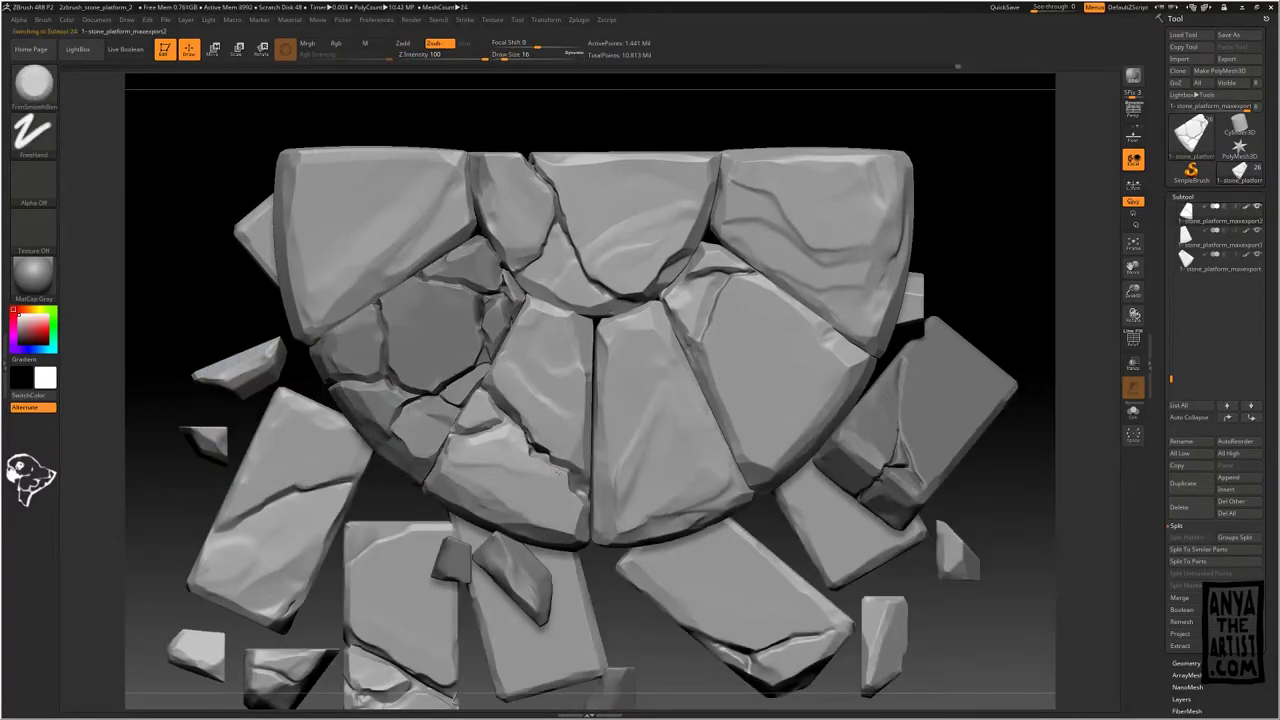
{"action": "left_click", "coordinate": [396, 340], "text": "alt"}
Step: Trim worn edges on the right wedge slab, the two lower-left loose bricks and the broken centre wedge
{"action": "left_click", "coordinate": [790, 370], "text": "alt"}
{"action": "right_click_drag", "start_coordinate": [905, 395], "coordinate": [905, 332], "text": "ctrl"}
{"action": "left_click", "coordinate": [456, 552], "text": "alt"}
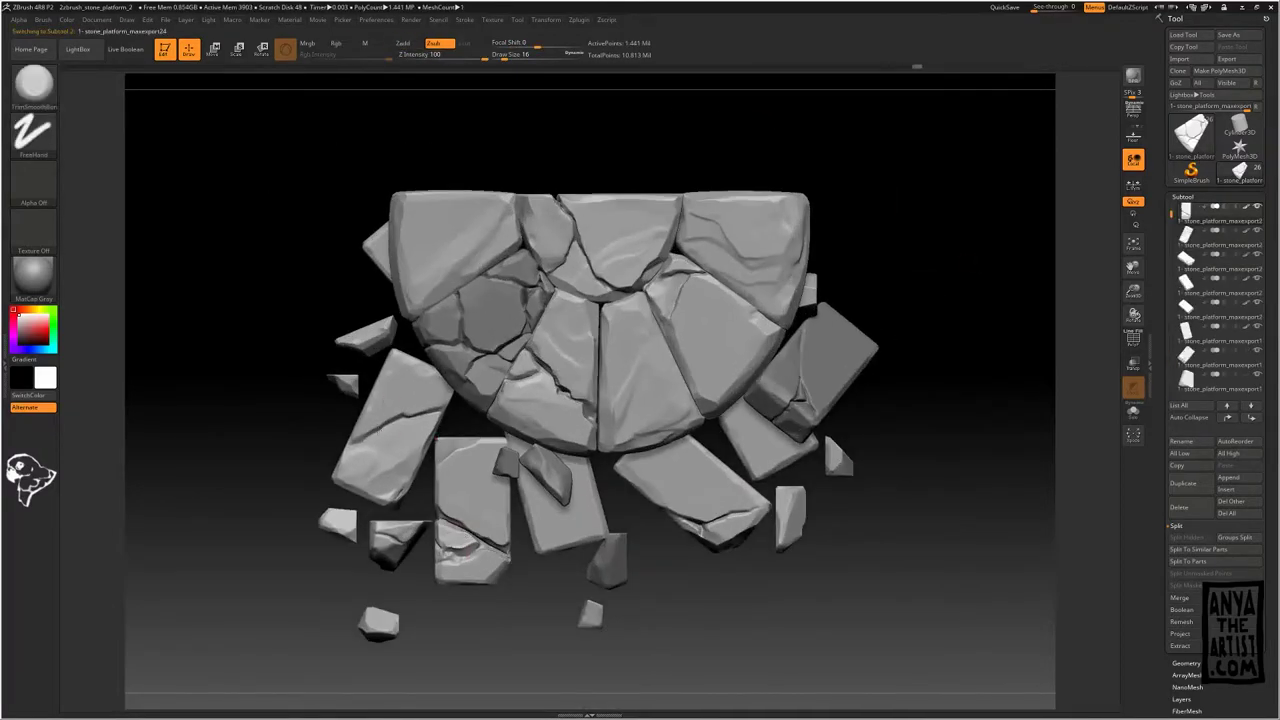
{"action": "left_click", "coordinate": [395, 433], "text": "alt"}
{"action": "left_click", "coordinate": [560, 390], "text": "alt"}
Step: Refine the cracked corner of the loose brick on the platform's right side with TrimSmoothBorder at draw size 23
{"action": "left_click_drag", "start_coordinate": [875, 328], "coordinate": [765, 365], "text": "alt"}
{"action": "left_click", "coordinate": [685, 455], "text": "alt"}
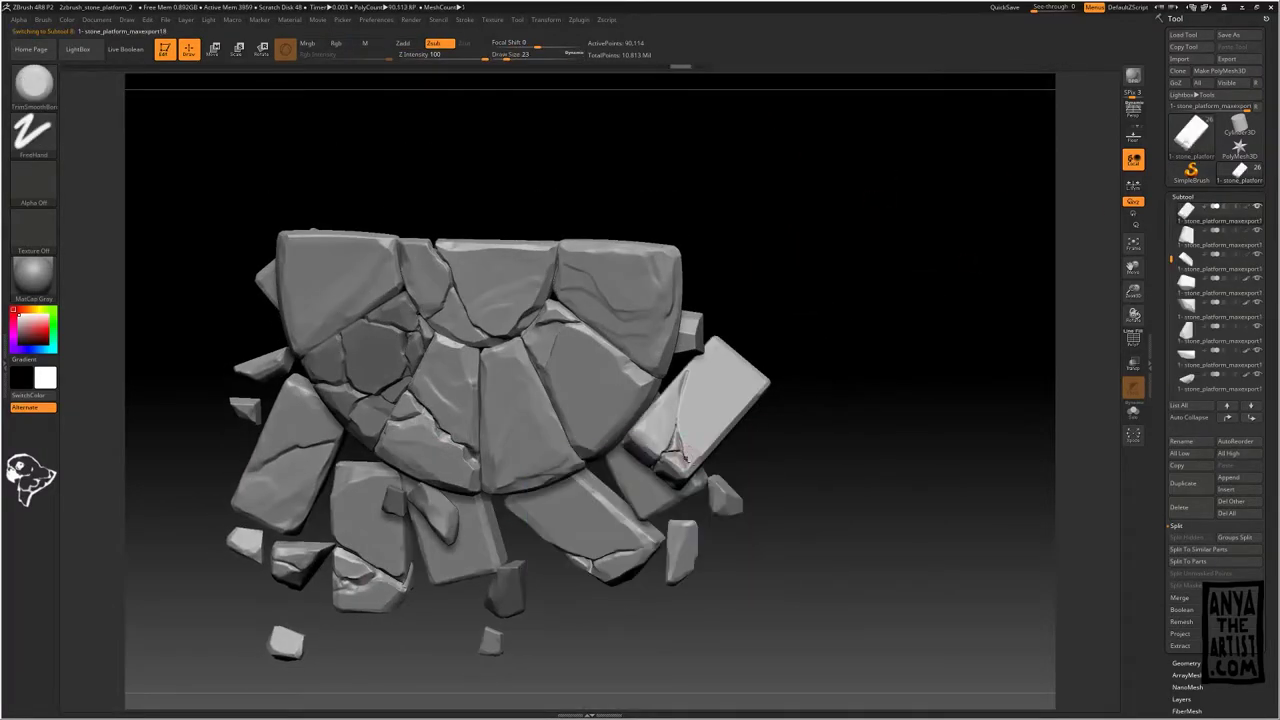
{"action": "right_click_drag", "start_coordinate": [673, 415], "coordinate": [696, 430]}
{"action": "left_click", "coordinate": [358, 577], "text": "alt"}
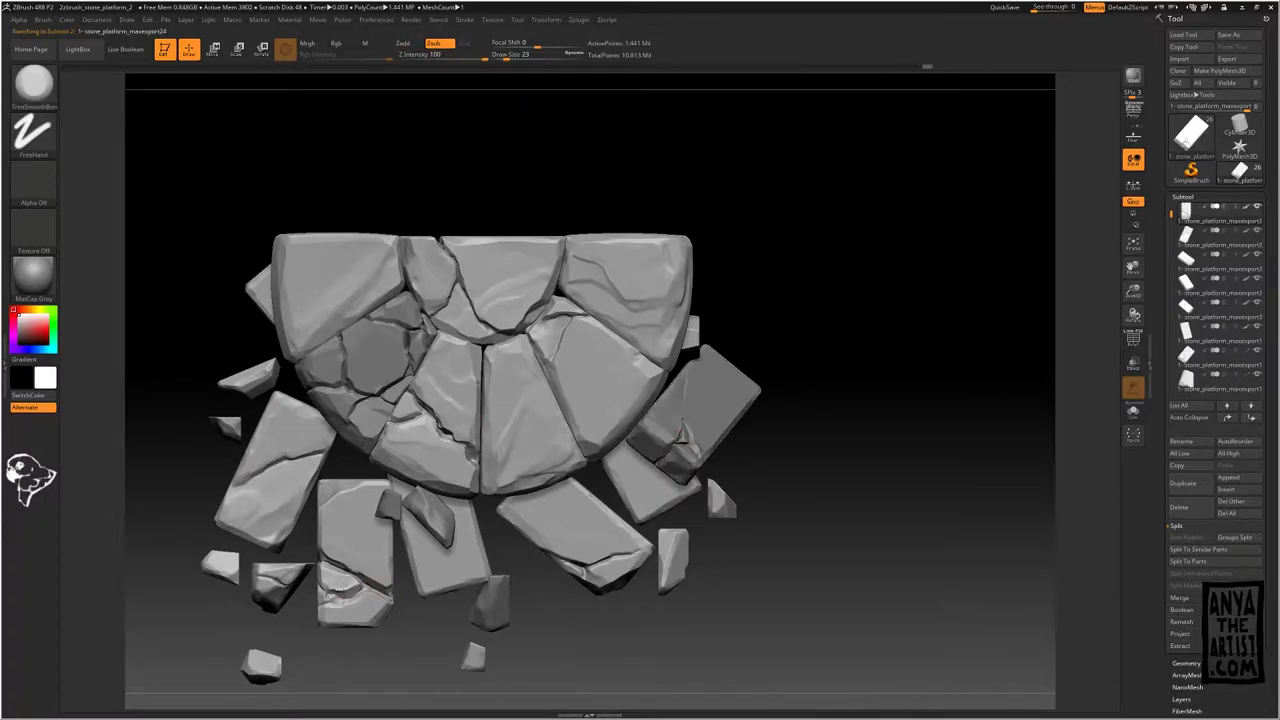
{"action": "left_click", "coordinate": [625, 554], "text": "alt"}
{"action": "left_click_drag", "start_coordinate": [744, 281], "coordinate": [700, 284]}
{"action": "left_click", "coordinate": [673, 427], "text": "alt"}
{"action": "left_click_drag", "start_coordinate": [800, 305], "coordinate": [846, 311]}
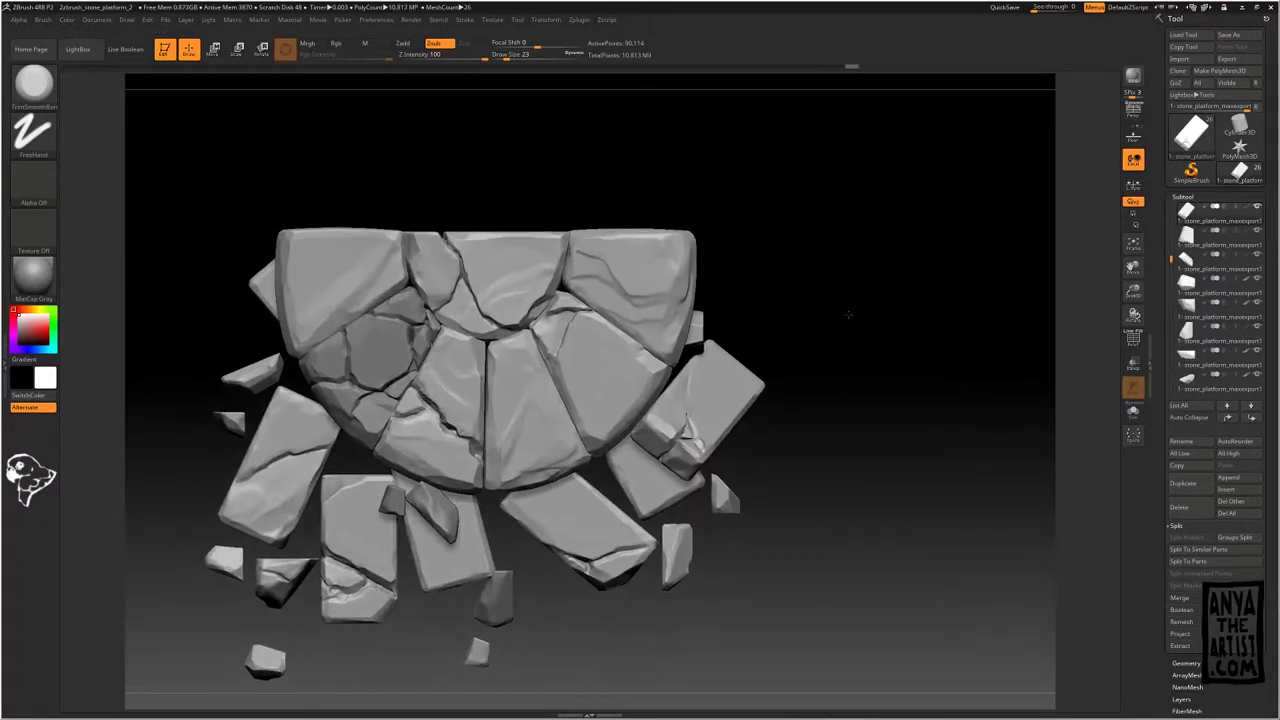
Step: Trim the edges of the upper-right slab and the loose brick beneath the platform's right side
{"action": "left_click", "coordinate": [640, 290], "text": "alt"}
{"action": "mouse_move", "coordinate": [820, 200]}
{"action": "left_mouse_down"}
{"action": "mouse_move", "coordinate": [930, 190]}
{"action": "mouse_move", "coordinate": [646, 126]}
{"action": "mouse_move", "coordinate": [580, 94]}
{"action": "left_mouse_up"}
{"action": "left_click", "coordinate": [608, 452], "text": "alt"}
{"action": "left_click_drag", "start_coordinate": [800, 470], "coordinate": [860, 310]}
Step: Trim the edges of the loose bricks and small fragments along the platform's left side
{"action": "left_click", "coordinate": [308, 508], "text": "alt"}
{"action": "left_click_drag", "start_coordinate": [200, 400], "coordinate": [255, 500]}
{"action": "left_click", "coordinate": [279, 506], "text": "alt"}
{"action": "left_click_drag", "start_coordinate": [230, 420], "coordinate": [170, 470]}
{"action": "left_click", "coordinate": [284, 336], "text": "alt"}
{"action": "left_click_drag", "start_coordinate": [220, 300], "coordinate": [235, 262]}
{"action": "left_click", "coordinate": [308, 251], "text": "alt"}
{"action": "mouse_move", "coordinate": [215, 420]}
{"action": "left_mouse_down"}
{"action": "mouse_move", "coordinate": [250, 335]}
{"action": "mouse_move", "coordinate": [205, 440]}
{"action": "left_mouse_up"}
{"action": "left_click", "coordinate": [249, 386], "text": "alt"}
{"action": "left_click", "coordinate": [318, 410], "text": "alt"}
{"action": "left_click_drag", "start_coordinate": [245, 510], "coordinate": [285, 500]}
Step: Change the draw size and trim the small stone fragments at the lower left and left of the platform
{"action": "left_click", "coordinate": [418, 425], "text": "alt"}
{"action": "right_click_drag", "start_coordinate": [417, 425], "coordinate": [468, 560]}
{"action": "key", "text": "space"}
{"action": "left_click_drag", "start_coordinate": [502, 546], "coordinate": [488, 546]}
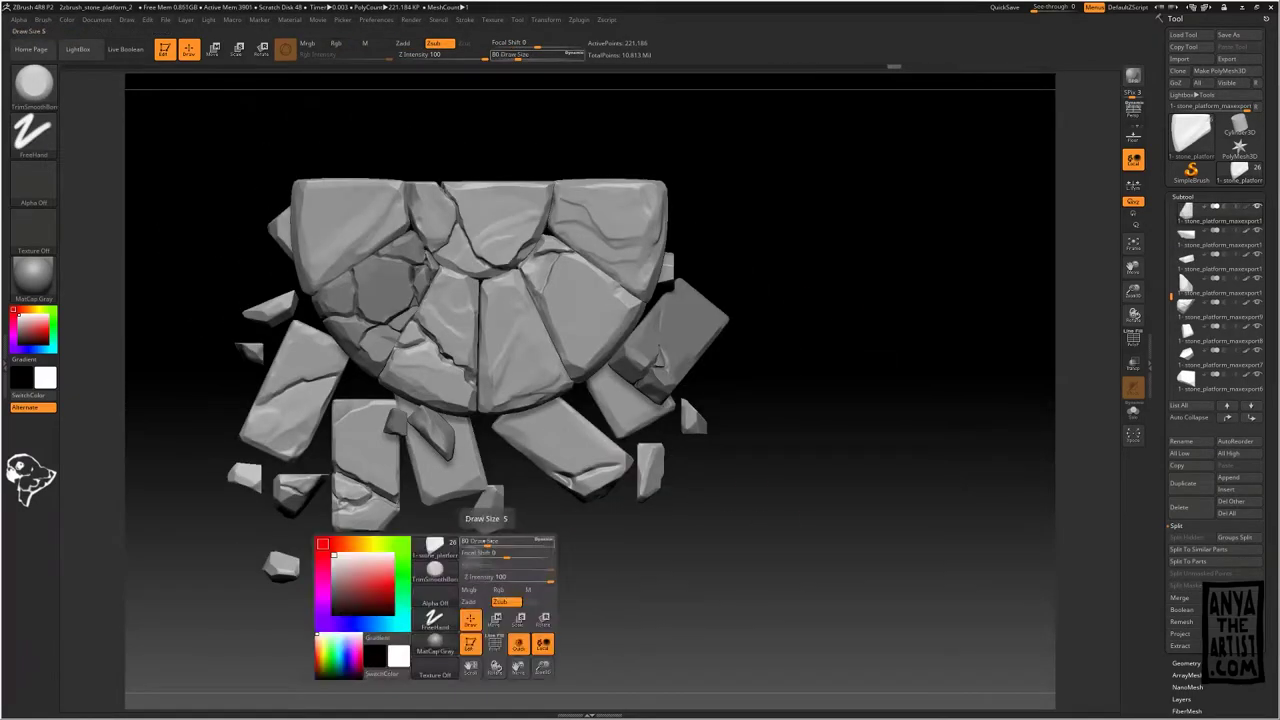
{"action": "left_click", "coordinate": [282, 566], "text": "alt"}
{"action": "mouse_move", "coordinate": [220, 560]}
{"action": "left_mouse_down"}
{"action": "mouse_move", "coordinate": [255, 525]}
{"action": "mouse_move", "coordinate": [220, 550]}
{"action": "left_mouse_up"}
{"action": "left_click", "coordinate": [272, 305], "text": "alt"}
{"action": "left_click", "coordinate": [430, 250], "text": "alt"}
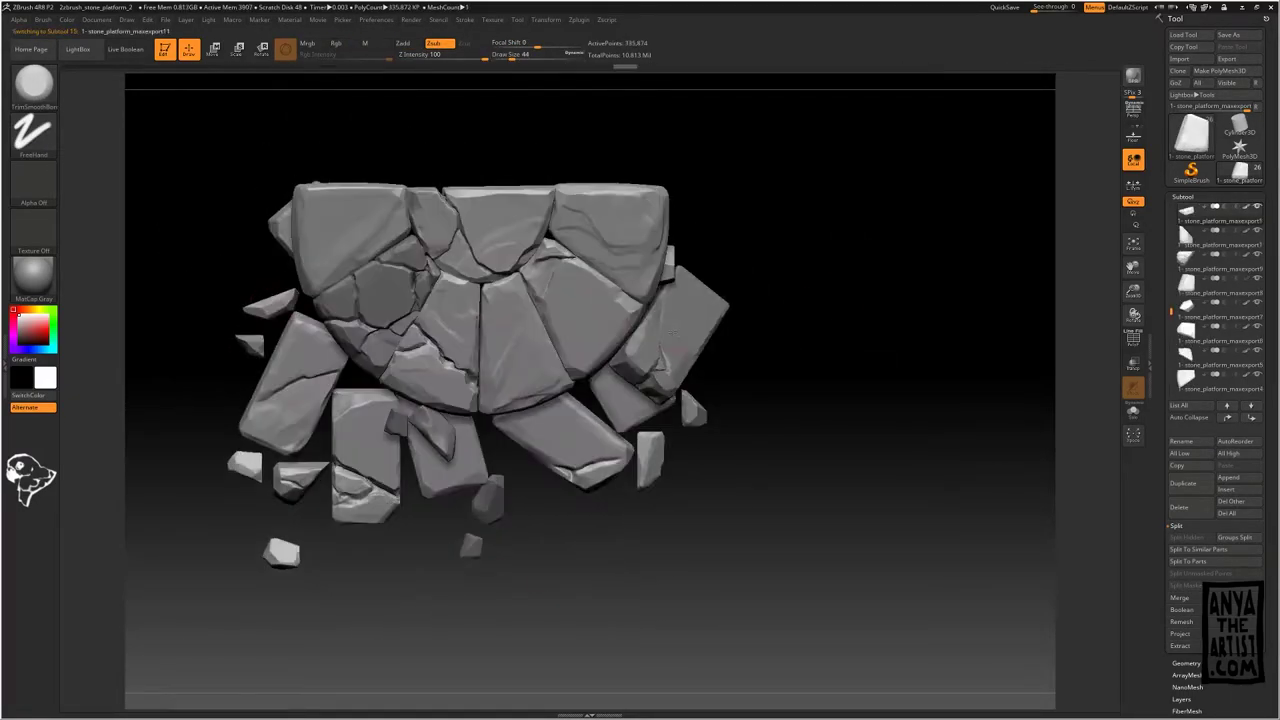
Step: Trim the side faces of the loose stones on the platform's right side
{"action": "left_click_drag", "start_coordinate": [817, 271], "coordinate": [760, 300]}
{"action": "left_click", "coordinate": [640, 357], "text": "alt"}
{"action": "left_click_drag", "start_coordinate": [790, 400], "coordinate": [690, 300]}
{"action": "mouse_move", "coordinate": [700, 240]}
{"action": "left_mouse_down"}
{"action": "mouse_move", "coordinate": [800, 330]}
{"action": "mouse_move", "coordinate": [840, 420]}
{"action": "mouse_move", "coordinate": [880, 340]}
{"action": "mouse_move", "coordinate": [915, 346]}
{"action": "mouse_move", "coordinate": [860, 440]}
{"action": "mouse_move", "coordinate": [780, 360]}
{"action": "mouse_move", "coordinate": [700, 330]}
{"action": "left_mouse_up"}
{"action": "left_click", "coordinate": [757, 245], "text": "alt"}
Step: Try to reshape the small triangular fragment left of the platform with the Clay brush and smoothing
{"action": "left_click", "coordinate": [430, 320], "text": "alt"}
{"action": "key", "text": "b"}
{"action": "key", "text": "c"}
{"action": "key", "text": "l"}
{"action": "left_click_drag", "start_coordinate": [300, 500], "coordinate": [330, 470]}
{"action": "left_click_drag", "start_coordinate": [393, 348], "coordinate": [400, 352], "text": "shift"}
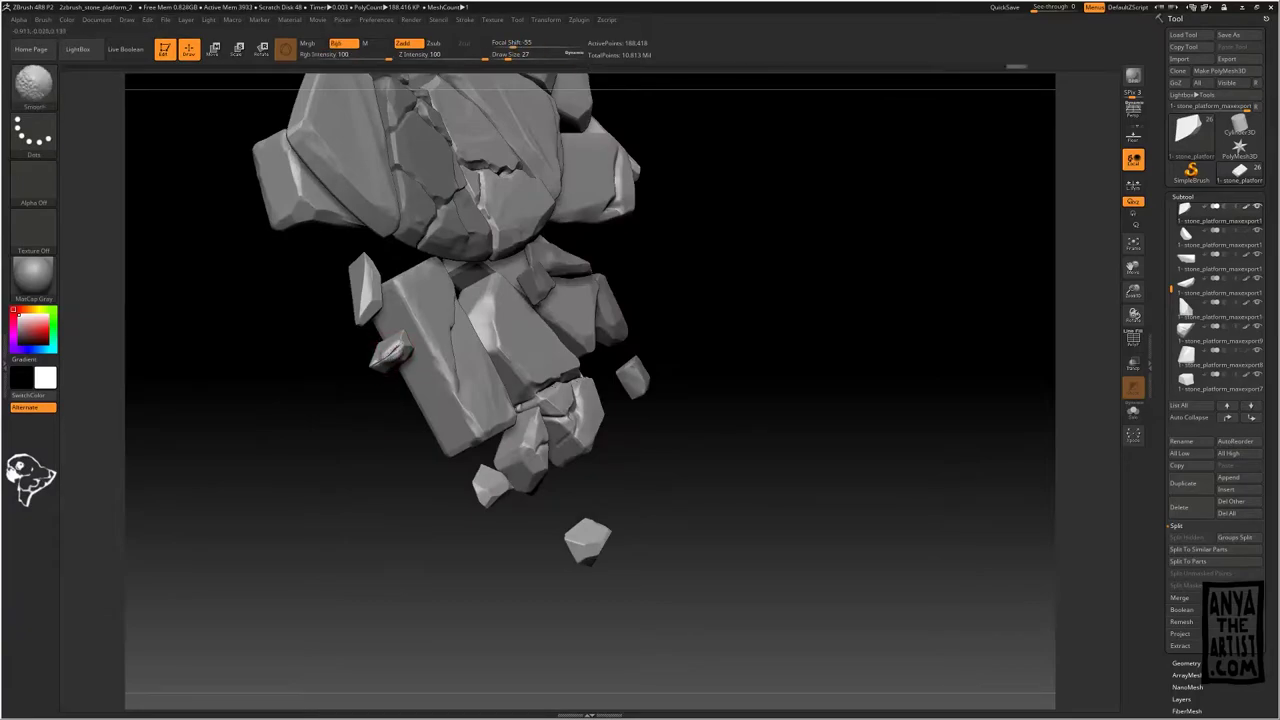
Step: Delete the small triangular fragment's subtool from the left side of the platform
{"action": "mouse_move", "coordinate": [720, 470]}
{"action": "left_mouse_down"}
{"action": "mouse_move", "coordinate": [860, 450]}
{"action": "mouse_move", "coordinate": [700, 430]}
{"action": "mouse_move", "coordinate": [860, 390]}
{"action": "mouse_move", "coordinate": [890, 500]}
{"action": "left_mouse_up"}
{"action": "left_click", "coordinate": [1180, 507]}
{"action": "left_click", "coordinate": [1101, 527]}
Step: Frame the next loose stone and cut into its surface with the Slash brush
{"action": "key", "text": "f"}
{"action": "key", "text": "b"}
{"action": "key", "text": "s"}
{"action": "key", "text": "l"}
{"action": "mouse_move", "coordinate": [360, 580]}
{"action": "left_mouse_down"}
{"action": "mouse_move", "coordinate": [437, 557]}
{"action": "mouse_move", "coordinate": [560, 600]}
{"action": "left_mouse_up"}
{"action": "left_click", "coordinate": [616, 565], "text": "alt"}
{"action": "mouse_move", "coordinate": [780, 600]}
{"action": "left_mouse_down"}
{"action": "mouse_move", "coordinate": [870, 520]}
{"action": "mouse_move", "coordinate": [850, 560]}
{"action": "mouse_move", "coordinate": [860, 530]}
{"action": "mouse_move", "coordinate": [730, 640]}
{"action": "left_mouse_up"}
Step: Trim the selected loose stone's edges flat with the TrimSmoothBorder brush
{"action": "key", "text": "b"}
{"action": "key", "text": "t"}
{"action": "key", "text": "s"}
{"action": "left_click_drag", "start_coordinate": [612, 538], "coordinate": [688, 532]}
{"action": "mouse_move", "coordinate": [780, 620]}
{"action": "left_mouse_down"}
{"action": "mouse_move", "coordinate": [820, 470]}
{"action": "mouse_move", "coordinate": [840, 650]}
{"action": "left_mouse_up"}
{"action": "left_click_drag", "start_coordinate": [612, 545], "coordinate": [599, 585]}
{"action": "mouse_move", "coordinate": [780, 600]}
{"action": "left_mouse_down"}
{"action": "mouse_move", "coordinate": [771, 466]}
{"action": "mouse_move", "coordinate": [780, 600]}
{"action": "left_mouse_up"}
Step: Subdivide the loose brick on the platform's right side to level 6 and sharpen its cracked corner
{"action": "left_click", "coordinate": [582, 440], "text": "alt"}
{"action": "left_click", "coordinate": [1186, 663]}
{"action": "key", "text": "ctrl+d"}
{"action": "right_click_drag", "start_coordinate": [588, 440], "coordinate": [570, 455]}
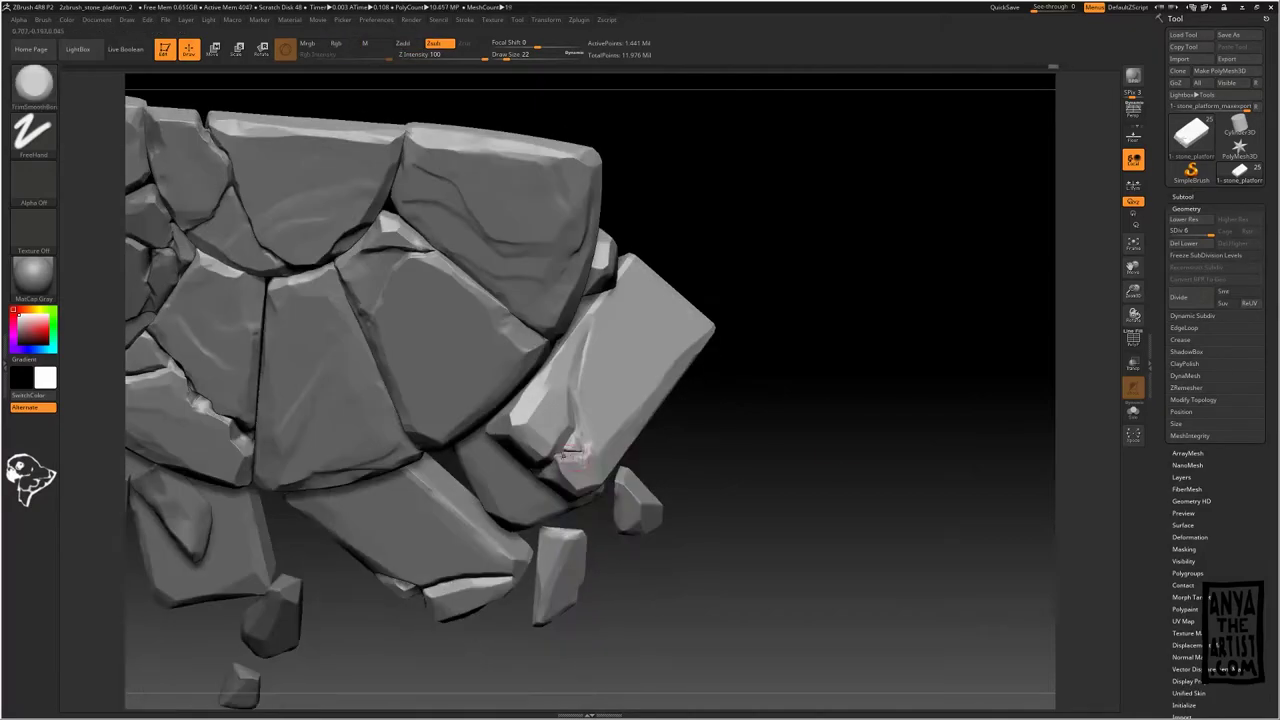
{"action": "left_click_drag", "start_coordinate": [740, 470], "coordinate": [760, 520]}
Step: Cut a crack across the loose brick below the platform's centre with the Slash3 brush
{"action": "mouse_move", "coordinate": [820, 480]}
{"action": "left_mouse_down", "text": "alt"}
{"action": "mouse_move", "coordinate": [820, 357]}
{"action": "mouse_move", "coordinate": [815, 475]}
{"action": "left_mouse_up", "text": "alt"}
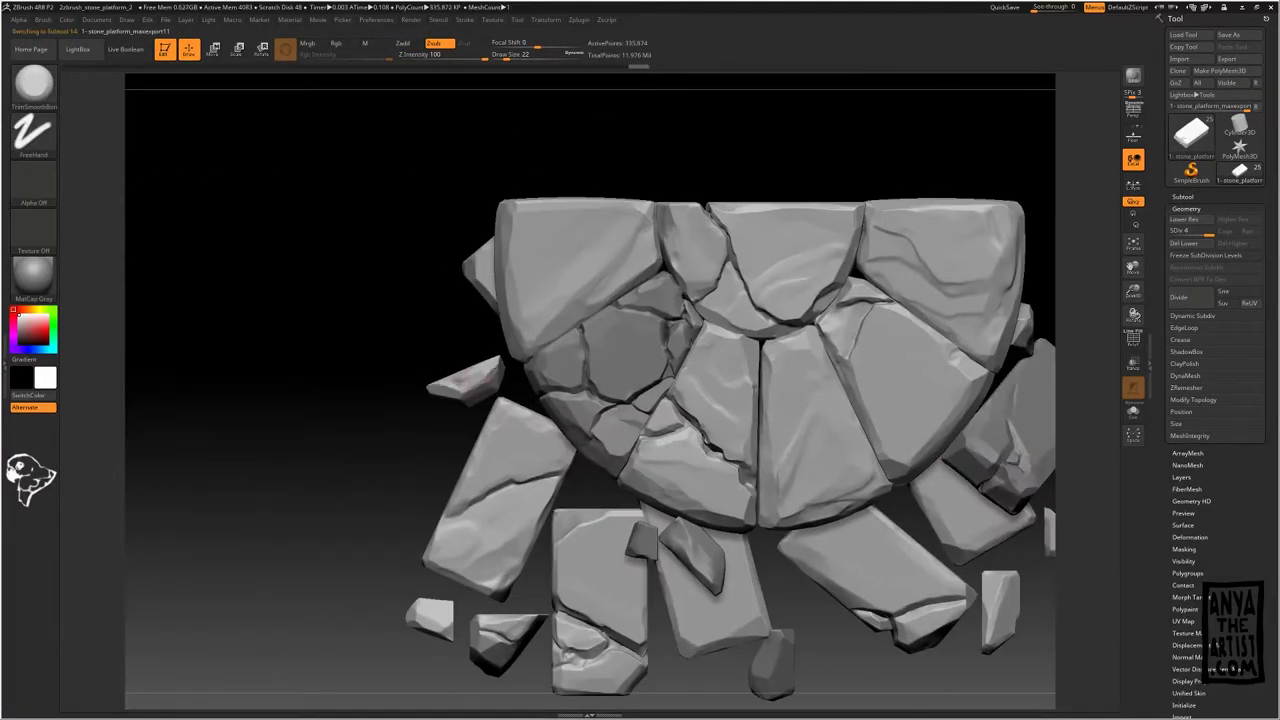
{"action": "left_click_drag", "start_coordinate": [780, 650], "coordinate": [748, 545], "text": "alt"}
{"action": "left_click", "coordinate": [598, 552], "text": "alt"}
{"action": "left_click_drag", "start_coordinate": [587, 605], "coordinate": [600, 500], "text": "alt"}
{"action": "mouse_move", "coordinate": [600, 640]}
{"action": "left_mouse_down"}
{"action": "mouse_move", "coordinate": [605, 560]}
{"action": "mouse_move", "coordinate": [640, 640]}
{"action": "left_mouse_up"}
{"action": "left_click", "coordinate": [672, 520], "text": "alt"}
{"action": "key", "text": "space"}
{"action": "mouse_move", "coordinate": [675, 557]}
{"action": "left_mouse_down", "text": "alt"}
{"action": "mouse_move", "coordinate": [629, 586]}
{"action": "mouse_move", "coordinate": [671, 502]}
{"action": "mouse_move", "coordinate": [640, 545]}
{"action": "left_mouse_up", "text": "alt"}
Step: Isolate the bottom-centre brick, continue its crack around the side faces, and show all the stones again
{"action": "left_click_drag", "start_coordinate": [840, 640], "coordinate": [723, 443]}
{"action": "left_click", "coordinate": [1183, 197]}
{"action": "left_click", "coordinate": [1257, 207]}
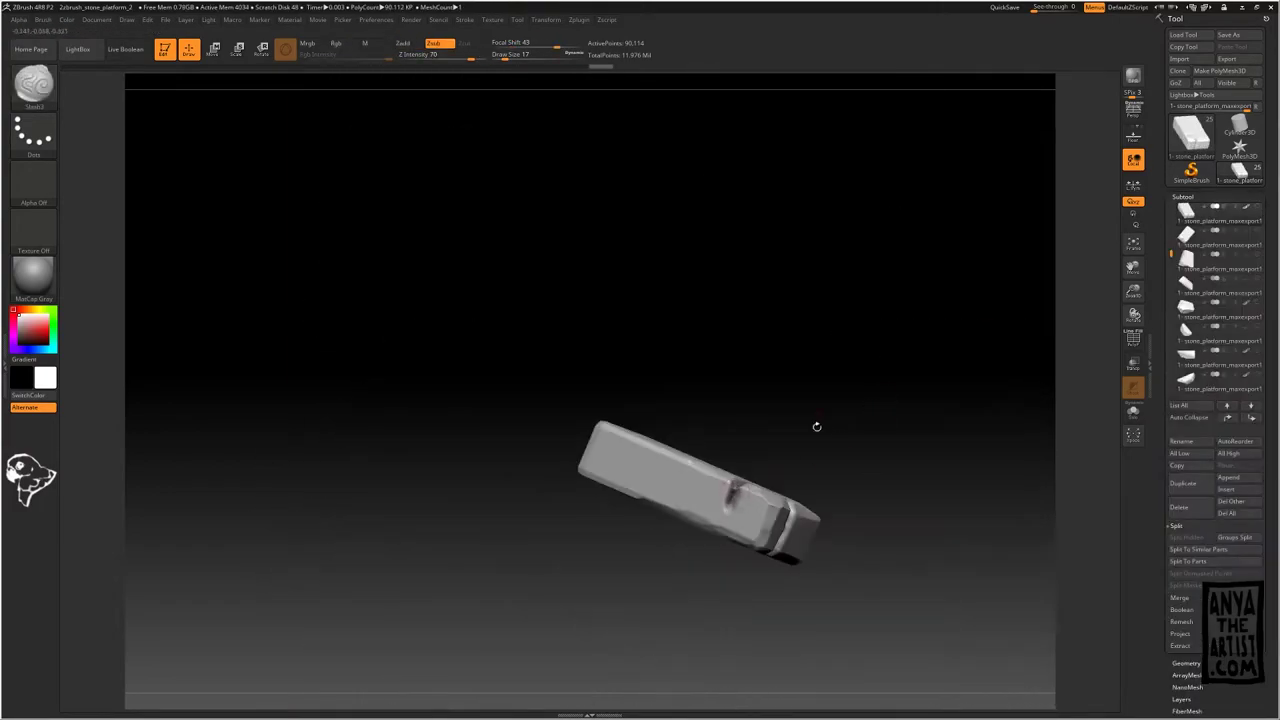
{"action": "mouse_move", "coordinate": [815, 427]}
{"action": "left_mouse_down"}
{"action": "mouse_move", "coordinate": [800, 560]}
{"action": "mouse_move", "coordinate": [812, 410]}
{"action": "left_mouse_up"}
{"action": "left_click_drag", "start_coordinate": [900, 560], "coordinate": [860, 500]}
{"action": "left_click", "coordinate": [1257, 207]}
Step: Carve a branching crack into the lower-right loose brick with the Slash3 brush
{"action": "left_click_drag", "start_coordinate": [700, 570], "coordinate": [750, 401], "text": "alt"}
{"action": "left_click", "coordinate": [750, 401], "text": "alt"}
{"action": "left_click_drag", "start_coordinate": [834, 523], "coordinate": [865, 630], "text": "alt"}
{"action": "left_click_drag", "start_coordinate": [758, 408], "coordinate": [770, 418]}
{"action": "left_click_drag", "start_coordinate": [940, 460], "coordinate": [968, 246], "text": "alt"}
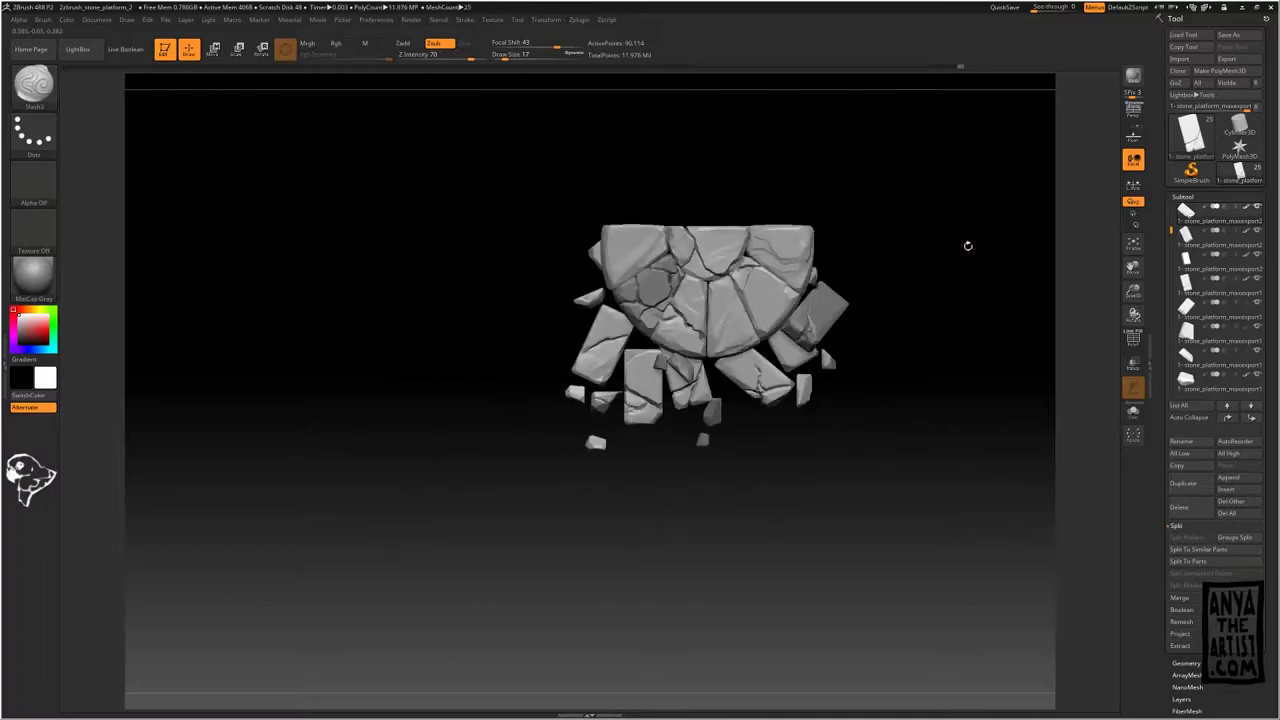
Step: Trim the new crack's edges on the bottom-centre loose brick with the TrimSmoothBorder brush
{"action": "mouse_move", "coordinate": [980, 717]}
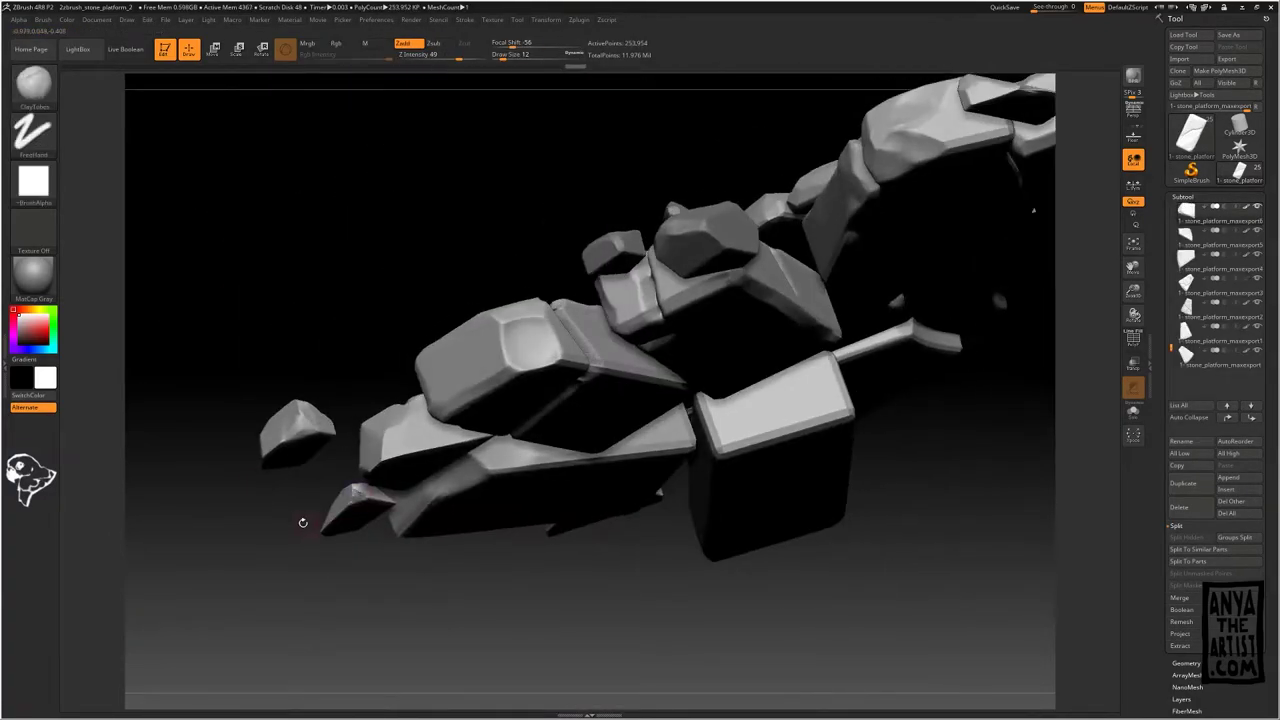
{"action": "mouse_move", "coordinate": [303, 523]}
{"action": "left_mouse_down"}
{"action": "mouse_move", "coordinate": [285, 585]}
{"action": "mouse_move", "coordinate": [312, 545]}
{"action": "left_mouse_up"}
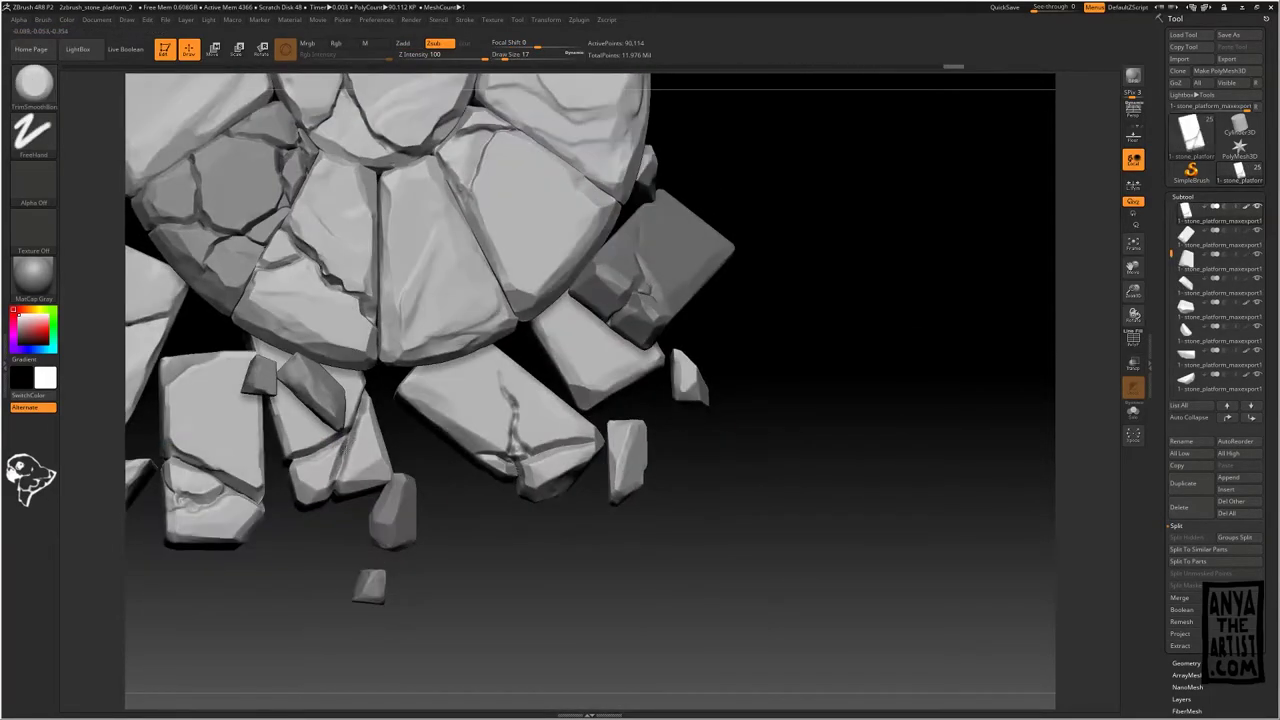
{"action": "left_click_drag", "start_coordinate": [478, 545], "coordinate": [518, 548]}
{"action": "key", "text": "space"}
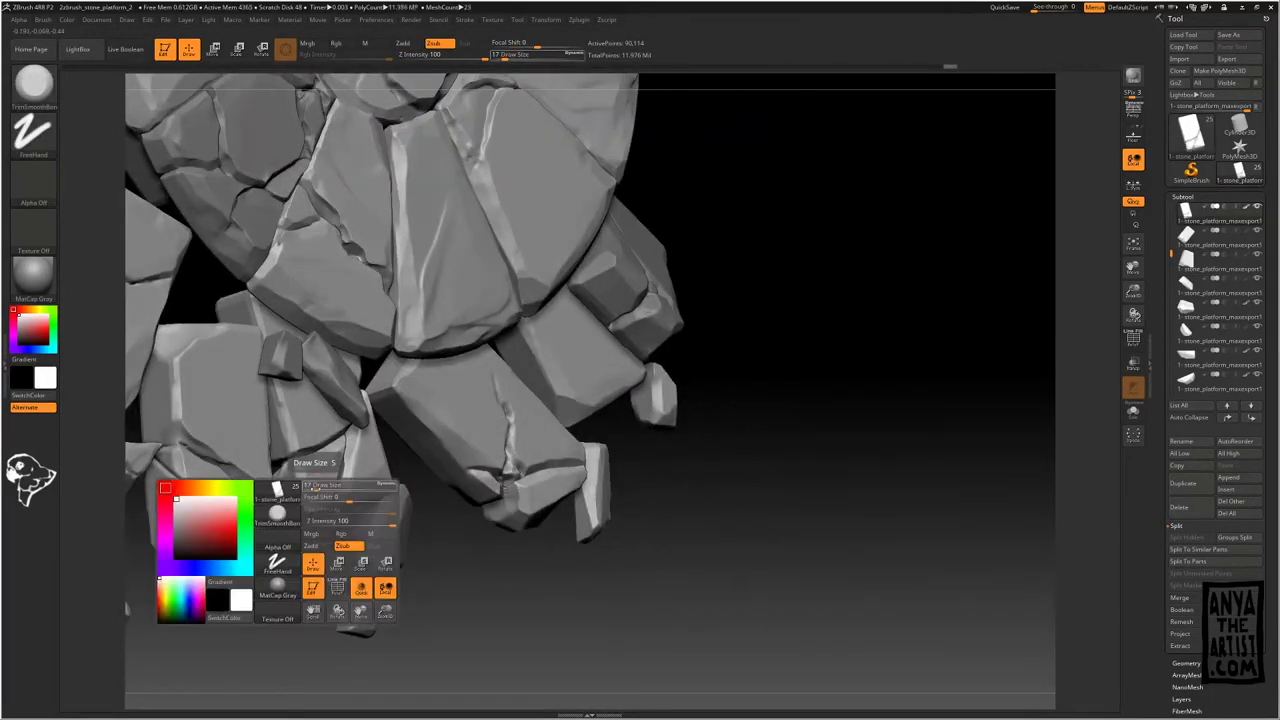
{"action": "left_click_drag", "start_coordinate": [333, 523], "coordinate": [338, 523]}
{"action": "mouse_move", "coordinate": [478, 560]}
{"action": "left_mouse_down"}
{"action": "mouse_move", "coordinate": [490, 535]}
{"action": "mouse_move", "coordinate": [500, 545]}
{"action": "left_mouse_up"}
{"action": "left_click_drag", "start_coordinate": [318, 556], "coordinate": [306, 590]}
Step: Select the cracked lower-right loose brick and divide its mesh to subdivision level 6
{"action": "left_click", "coordinate": [222, 462], "text": "alt"}
{"action": "left_click_drag", "start_coordinate": [568, 392], "coordinate": [568, 408]}
{"action": "left_click_drag", "start_coordinate": [490, 545], "coordinate": [498, 552]}
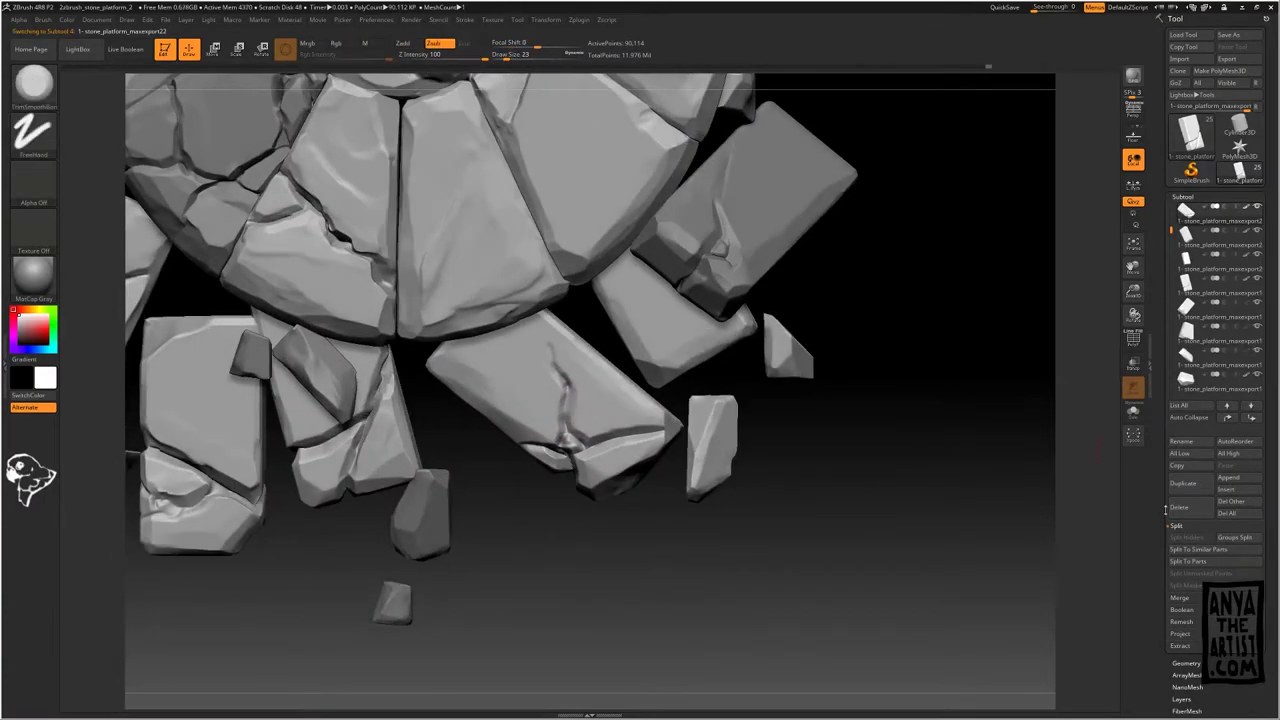
{"action": "left_click", "coordinate": [1186, 663]}
{"action": "left_click", "coordinate": [1180, 297]}
{"action": "left_click", "coordinate": [1180, 297]}
Step: Trim the lower-right brick's crack edges at draw size 16 and smooth around the crack's junction
{"action": "key", "text": "space"}
{"action": "left_click_drag", "start_coordinate": [566, 408], "coordinate": [561, 408]}
{"action": "left_click_drag", "start_coordinate": [555, 366], "coordinate": [566, 382]}
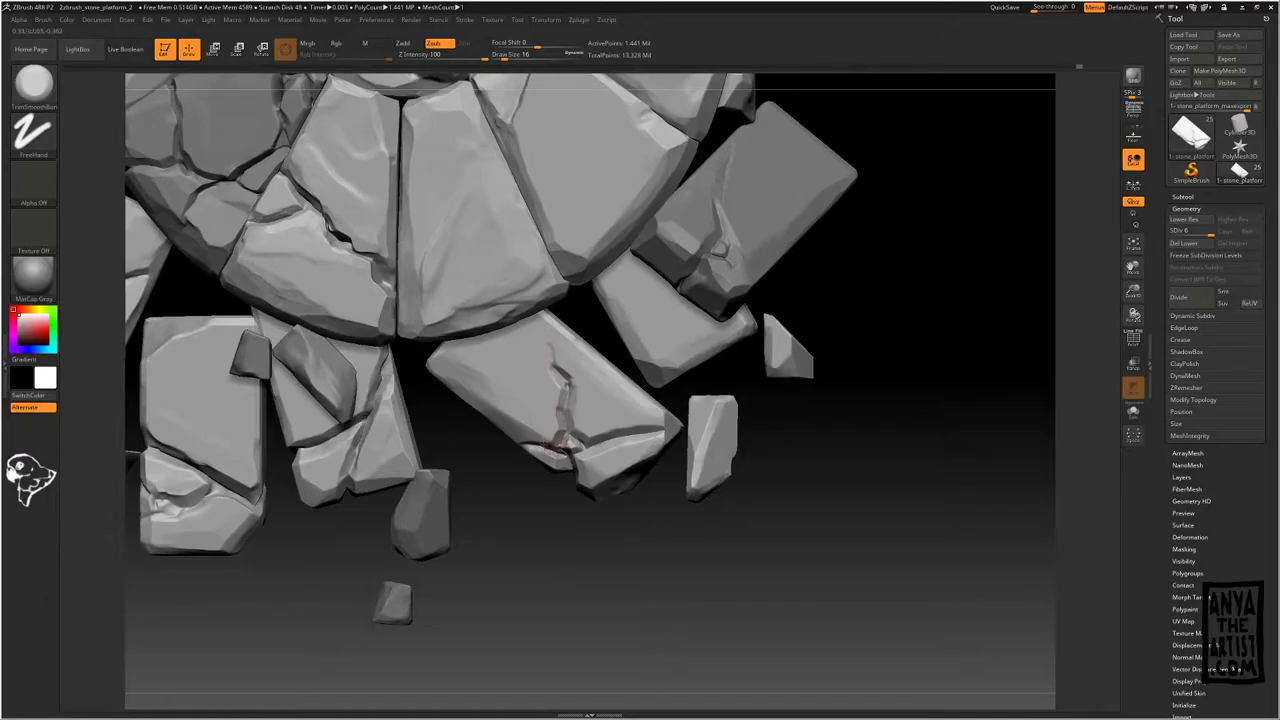
{"action": "left_click_drag", "start_coordinate": [562, 443], "coordinate": [634, 443], "text": "shift"}
{"action": "left_click_drag", "start_coordinate": [500, 560], "coordinate": [520, 540]}
Step: Adjust the draw size and trim the remaining broken edges on the loose bricks below the platform
{"action": "left_click_drag", "start_coordinate": [747, 440], "coordinate": [747, 383], "text": "alt"}
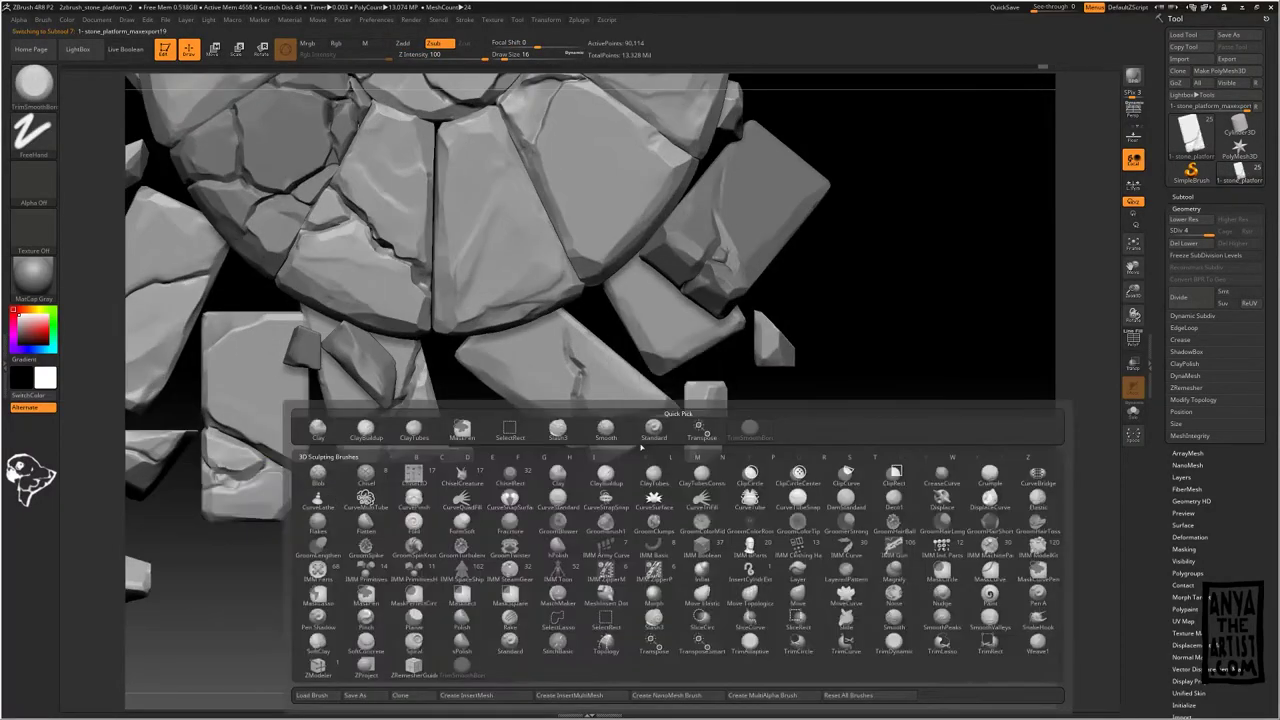
{"action": "key", "text": "space"}
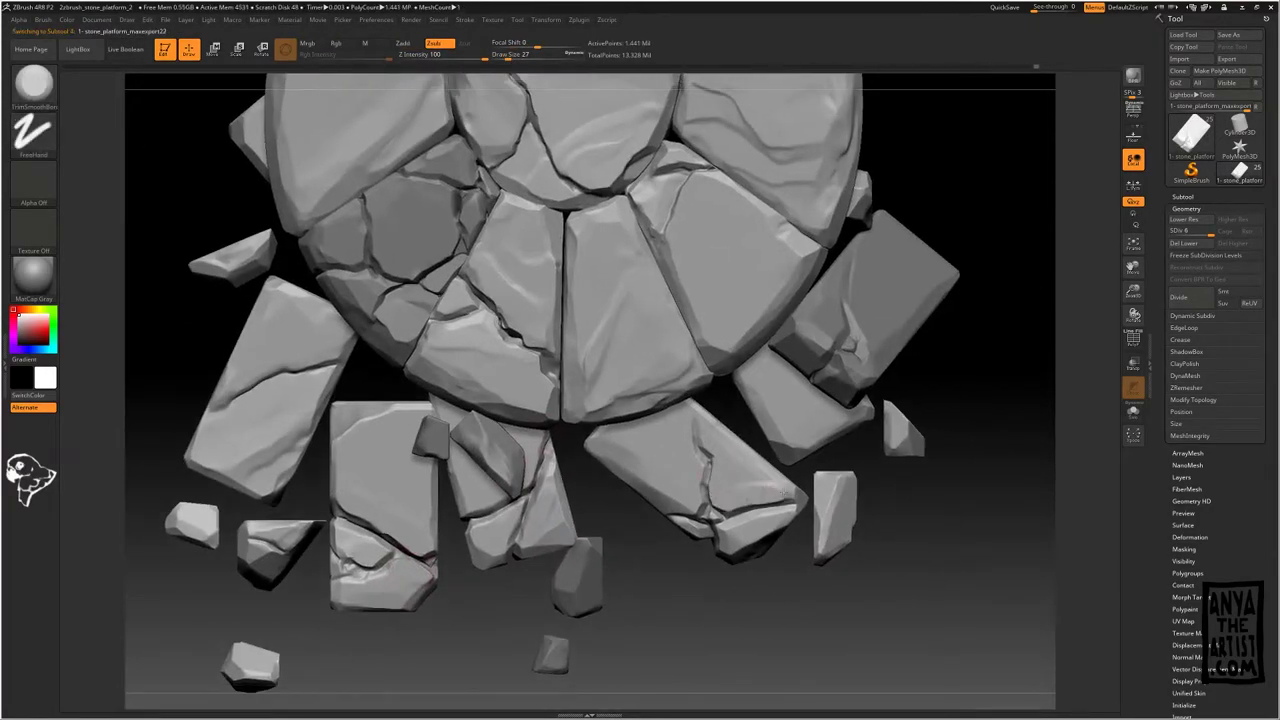
{"action": "key", "text": "space"}
{"action": "left_click_drag", "start_coordinate": [704, 505], "coordinate": [697, 505]}
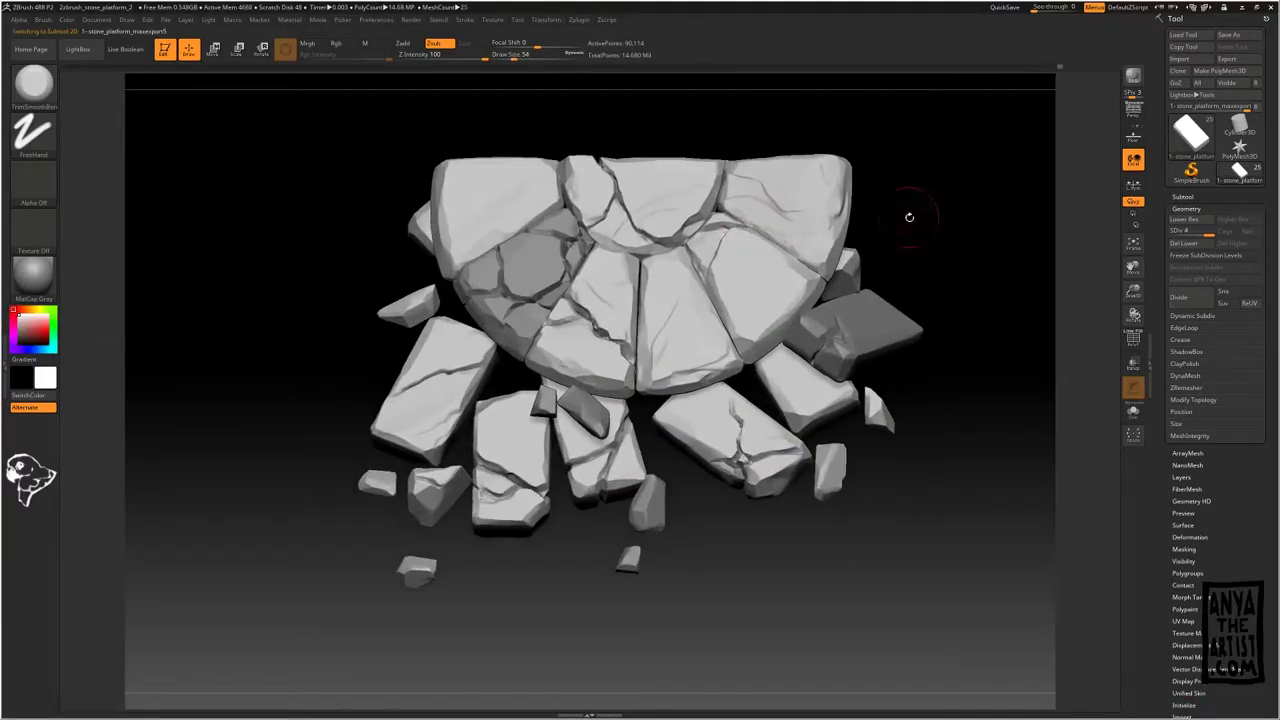
{"action": "left_click_drag", "start_coordinate": [909, 217], "coordinate": [740, 206]}
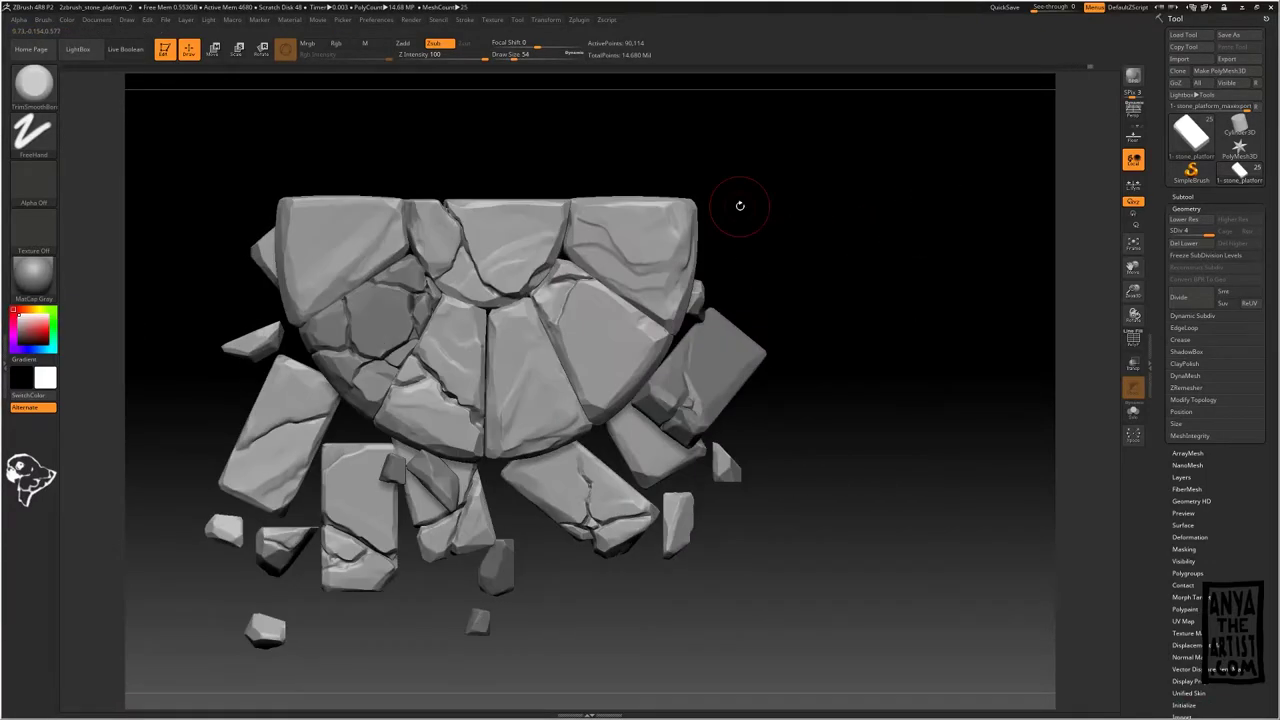
Step: Finish the trimming stroke on the platform's right wedge slab and save the project as 2zbrush_stone_platform_3
{"action": "left_click", "coordinate": [524, 216], "text": "alt"}
{"action": "left_click_drag", "start_coordinate": [266, 482], "coordinate": [512, 355], "text": "alt"}
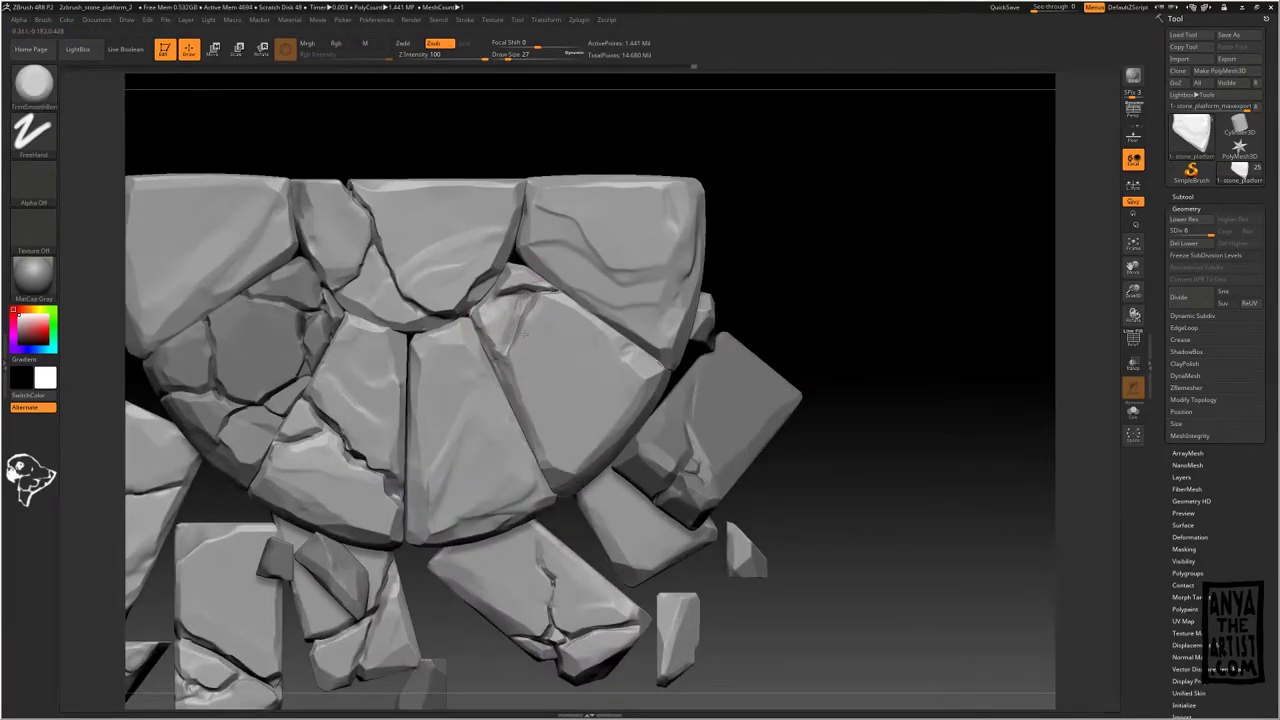
{"action": "right_click_drag", "start_coordinate": [524, 334], "coordinate": [470, 80], "text": "ctrl"}
{"action": "key", "text": "ctrl+s"}
{"action": "left_click", "coordinate": [202, 218]}
{"action": "key", "text": "BackSpace"}
{"action": "type", "text": "3"}
{"action": "key", "text": "Return"}
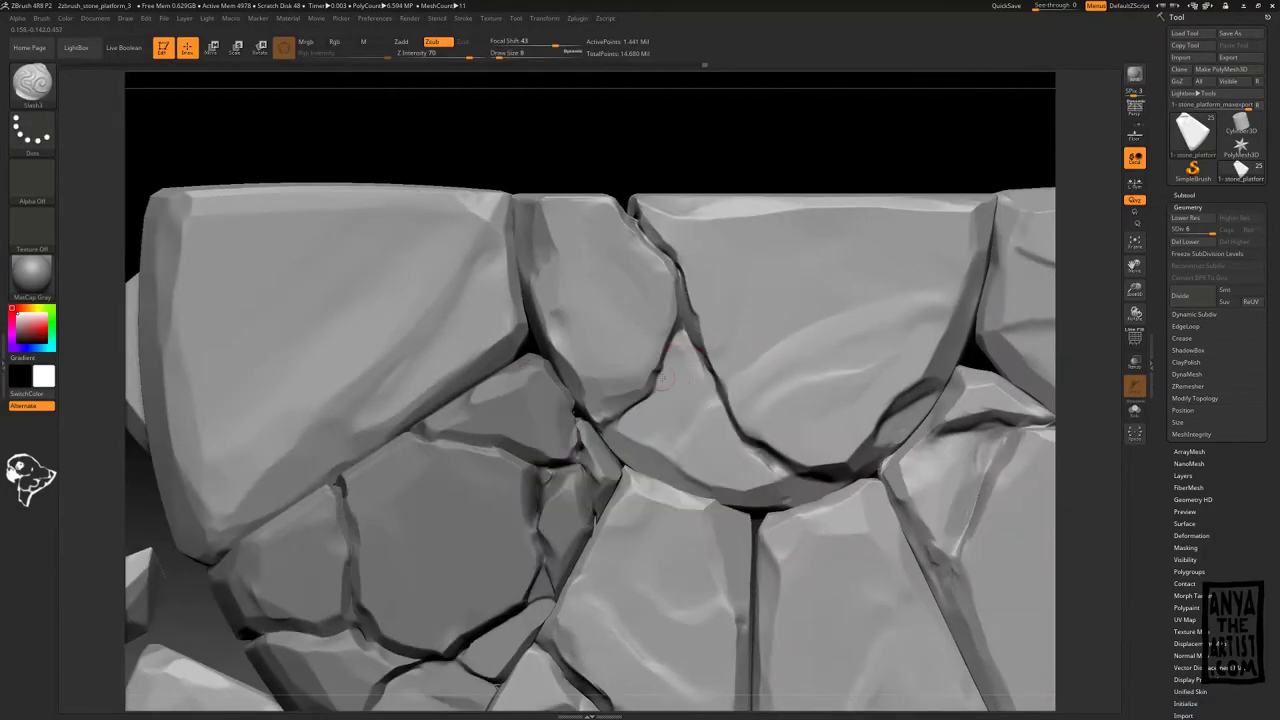
Step: Set Slash3 to draw size 5 and focal shift 61, and cut fine cracks in the top-centre slab's broken left part
{"action": "key", "text": "space"}
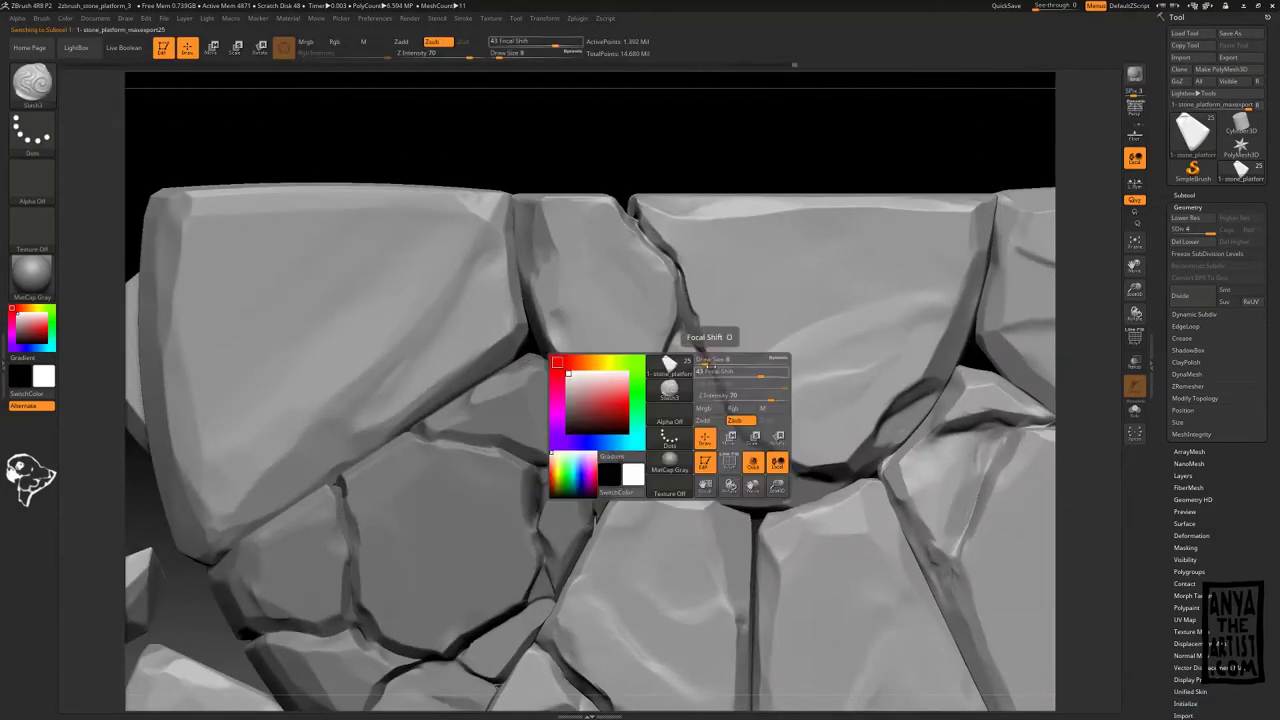
{"action": "left_click_drag", "start_coordinate": [738, 389], "coordinate": [736, 389]}
{"action": "left_click_drag", "start_coordinate": [800, 399], "coordinate": [805, 399]}
{"action": "left_click_drag", "start_coordinate": [722, 404], "coordinate": [661, 372]}
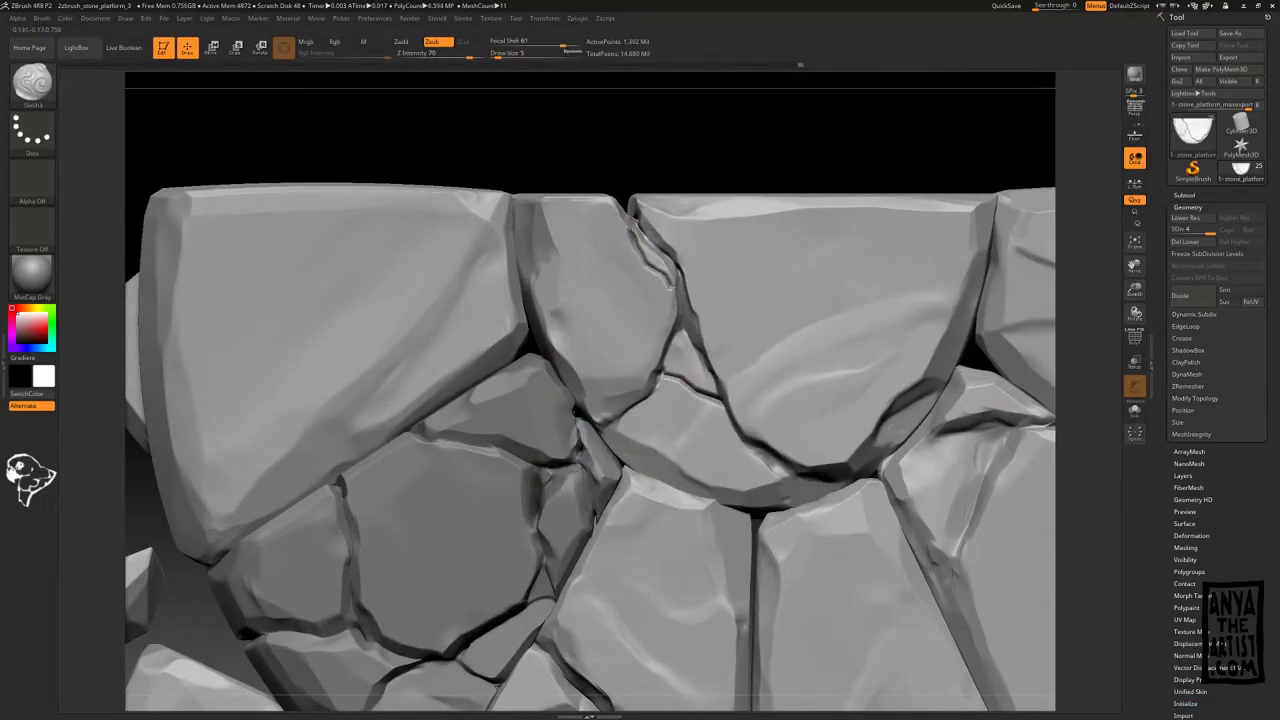
{"action": "left_click_drag", "start_coordinate": [630, 218], "coordinate": [638, 239]}
{"action": "right_click_drag", "start_coordinate": [743, 413], "coordinate": [615, 417], "text": "alt"}
Step: Cut more thin cracks through the left fragment and lower tip of the top-centre slab
{"action": "left_click_drag", "start_coordinate": [503, 218], "coordinate": [550, 272]}
{"action": "left_click_drag", "start_coordinate": [571, 325], "coordinate": [592, 390]}
{"action": "right_click_drag", "start_coordinate": [569, 146], "coordinate": [569, 100], "text": "ctrl"}
{"action": "left_click_drag", "start_coordinate": [582, 337], "coordinate": [692, 378]}
{"action": "left_click_drag", "start_coordinate": [607, 402], "coordinate": [694, 384]}
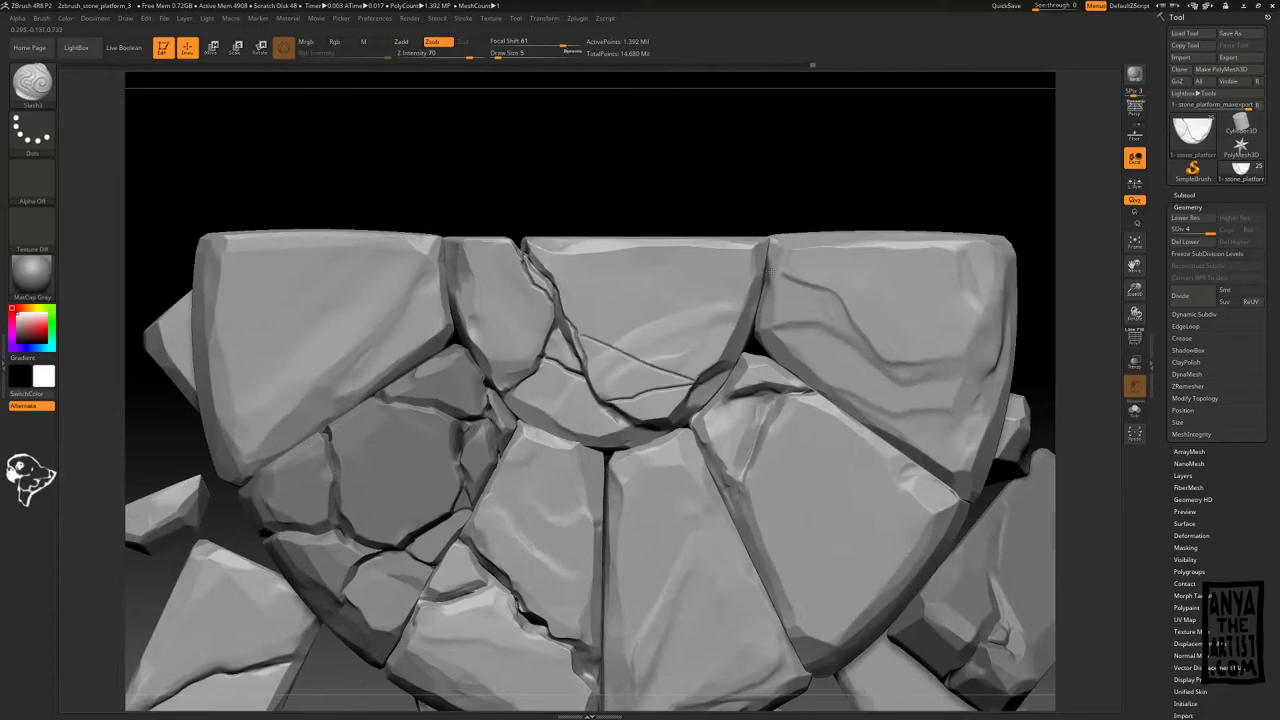
{"action": "left_click_drag", "start_coordinate": [503, 361], "coordinate": [527, 358]}
{"action": "right_click_drag", "start_coordinate": [528, 360], "coordinate": [535, 415], "text": "ctrl"}
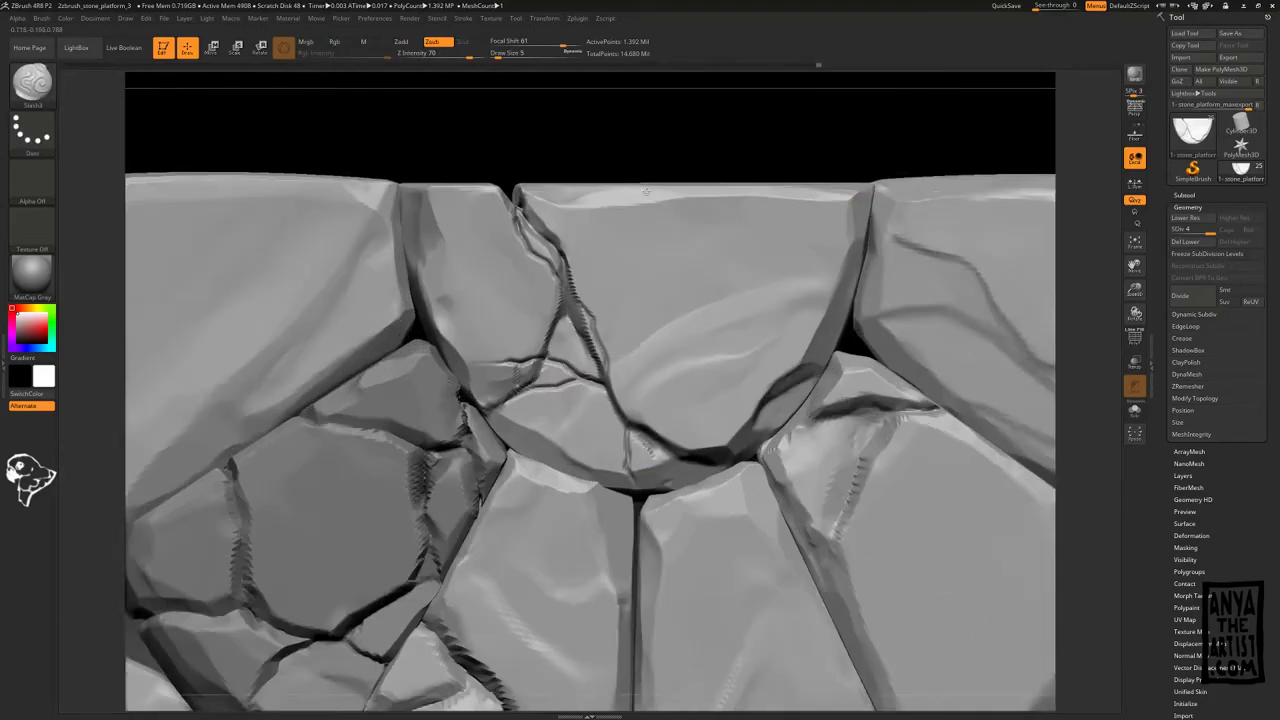
Step: Select the dark, broken left slab, cut fine cracks in its pieces and smooth around them
{"action": "right_click_drag", "start_coordinate": [450, 460], "coordinate": [497, 408], "text": "alt"}
{"action": "left_click", "coordinate": [455, 410], "text": "alt"}
{"action": "left_click_drag", "start_coordinate": [438, 376], "coordinate": [514, 368]}
{"action": "left_click_drag", "start_coordinate": [486, 443], "coordinate": [474, 425], "text": "shift"}
{"action": "left_click_drag", "start_coordinate": [286, 515], "coordinate": [231, 557]}
Step: Cut fine cracks across the broken lower-left wedge and near the dark left slab's existing cracks
{"action": "right_click_drag", "start_coordinate": [404, 709], "coordinate": [390, 600], "text": "alt"}
{"action": "left_click", "coordinate": [396, 598], "text": "alt"}
{"action": "mouse_move", "coordinate": [394, 598]}
{"action": "left_mouse_down"}
{"action": "mouse_move", "coordinate": [446, 568]}
{"action": "mouse_move", "coordinate": [425, 578]}
{"action": "left_mouse_up"}
{"action": "left_click", "coordinate": [385, 520], "text": "alt"}
{"action": "left_click_drag", "start_coordinate": [326, 426], "coordinate": [278, 405]}
Step: Add a short fine crack along the left edge of the centre-left wedge slab
{"action": "right_click_drag", "start_coordinate": [290, 410], "coordinate": [290, 330], "text": "ctrl"}
{"action": "right_click_drag", "start_coordinate": [400, 260], "coordinate": [400, 310], "text": "ctrl"}
{"action": "left_click", "coordinate": [524, 190], "text": "alt"}
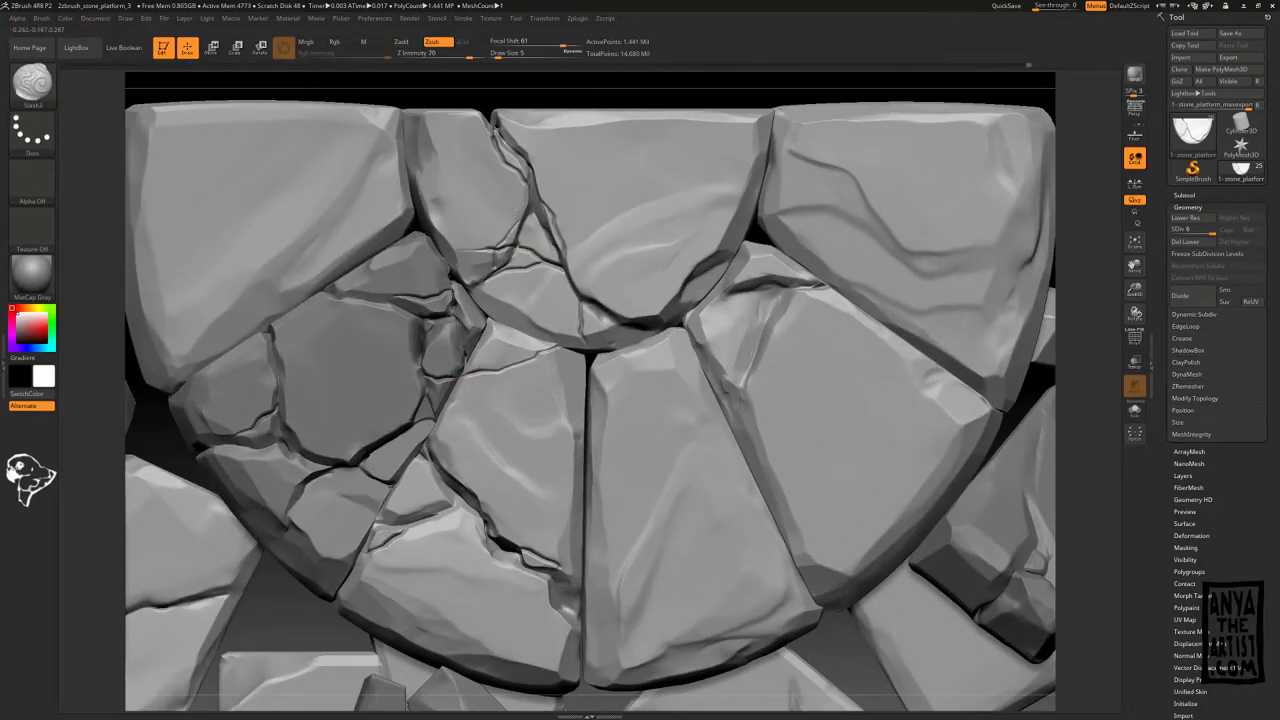
{"action": "left_click_drag", "start_coordinate": [429, 430], "coordinate": [436, 465]}
{"action": "right_click_drag", "start_coordinate": [593, 404], "coordinate": [587, 350], "text": "alt"}
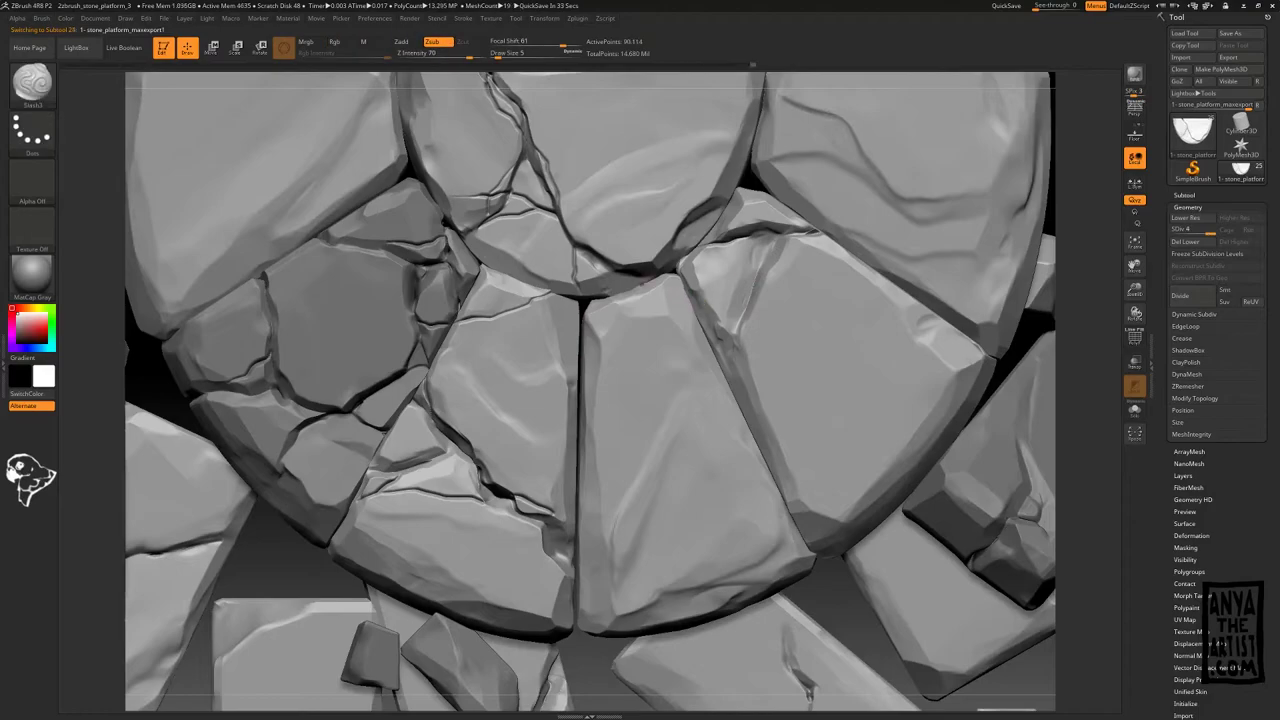
Step: Select the upright loose brick below the platform and cut a fine crack through its broken lower part
{"action": "right_click_drag", "start_coordinate": [645, 281], "coordinate": [629, 71], "text": "ctrl"}
{"action": "left_click", "coordinate": [434, 560], "text": "alt"}
{"action": "mouse_move", "coordinate": [434, 560]}
{"action": "right_mouse_down", "text": "ctrl"}
{"action": "mouse_move", "coordinate": [436, 640]}
{"action": "mouse_move", "coordinate": [436, 546]}
{"action": "right_mouse_up", "text": "ctrl"}
{"action": "left_click_drag", "start_coordinate": [368, 543], "coordinate": [438, 513]}
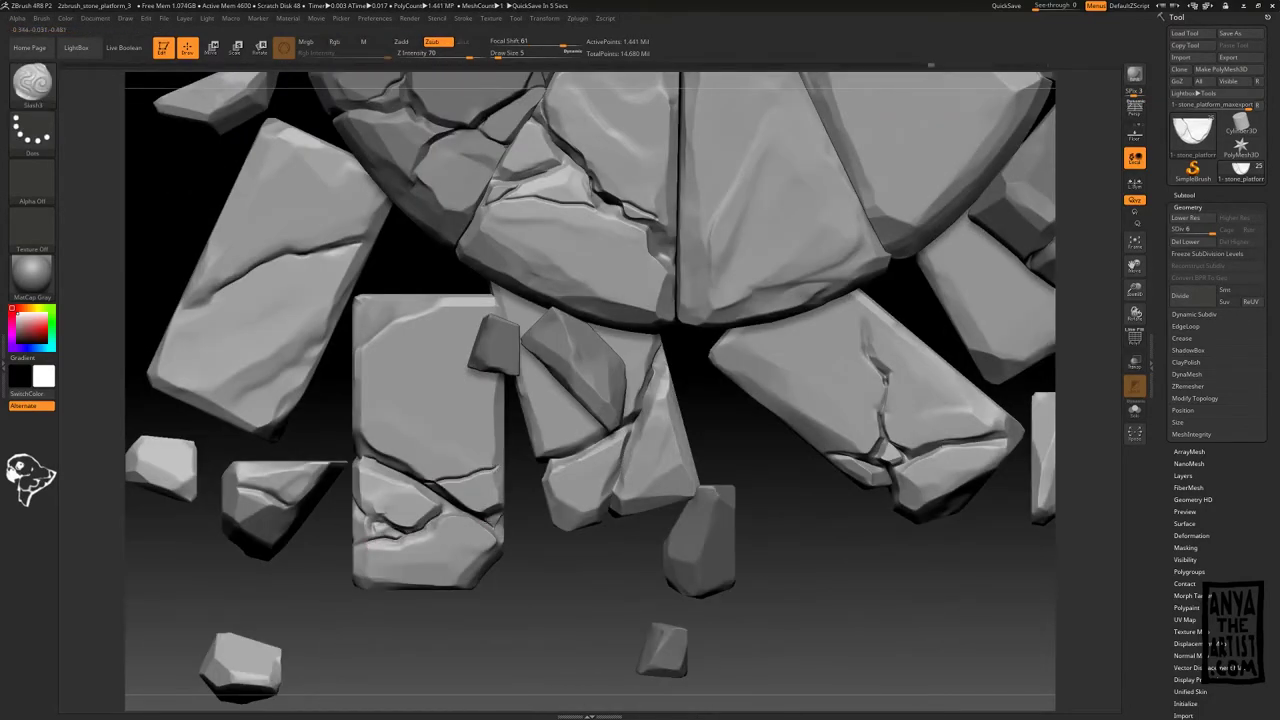
Step: Deepen the crack lines on the bottom-centre and lower-right loose bricks with fine Slash3 strokes
{"action": "left_click", "coordinate": [596, 469], "text": "alt"}
{"action": "right_click_drag", "start_coordinate": [883, 401], "coordinate": [728, 430], "text": "alt"}
{"action": "left_click_drag", "start_coordinate": [732, 404], "coordinate": [728, 430]}
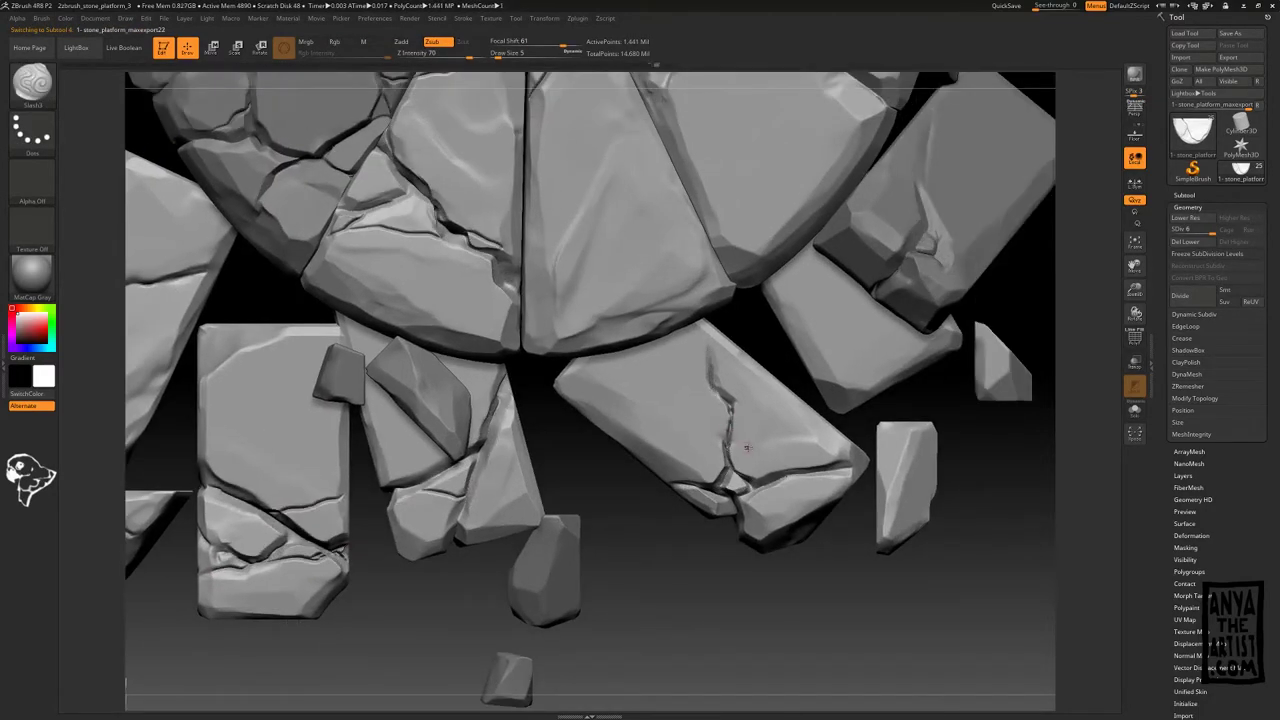
Step: Cut fine cracks in the top-left slab's lower corner and along the top-right slab's relief lines
{"action": "right_click_drag", "start_coordinate": [648, 612], "coordinate": [637, 585], "text": "ctrl"}
{"action": "right_click_drag", "start_coordinate": [520, 330], "coordinate": [673, 555], "text": "alt"}
{"action": "left_click", "coordinate": [473, 253], "text": "alt"}
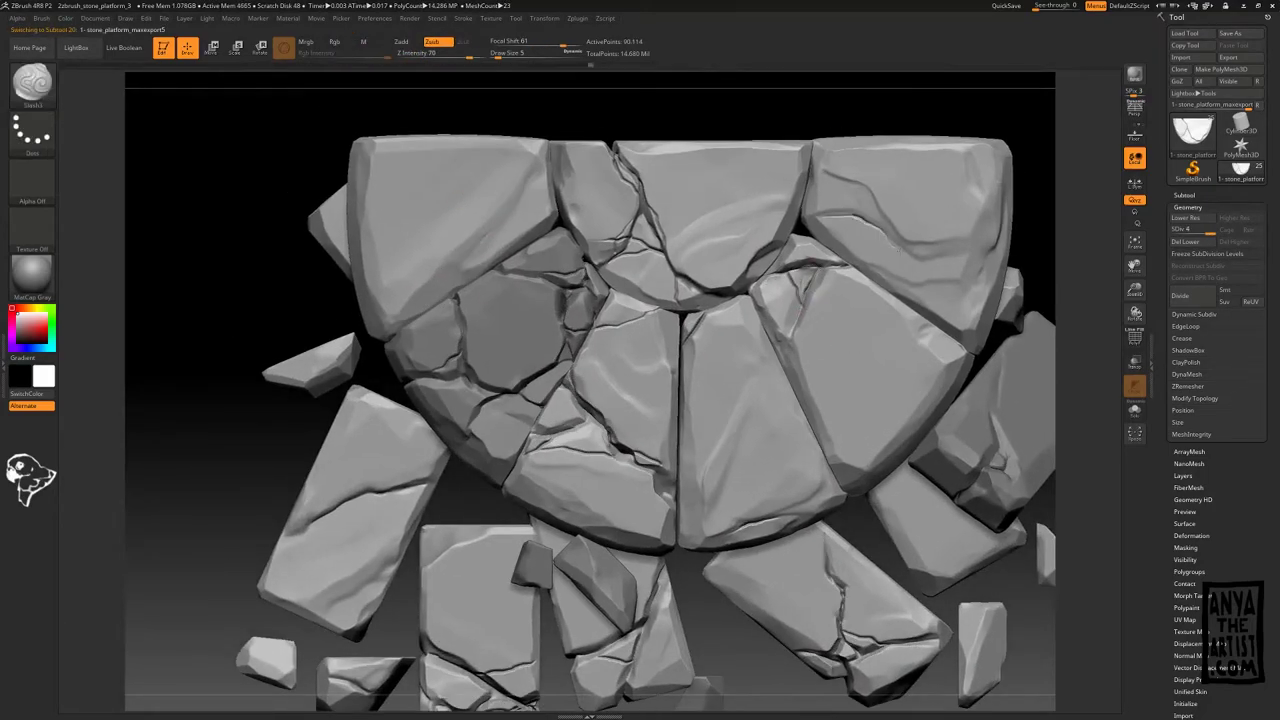
{"action": "mouse_move", "coordinate": [896, 277]}
{"action": "right_mouse_down", "text": "ctrl"}
{"action": "mouse_move", "coordinate": [880, 222]}
{"action": "mouse_move", "coordinate": [777, 222]}
{"action": "right_mouse_up", "text": "ctrl"}
{"action": "left_click", "coordinate": [498, 222], "text": "alt"}
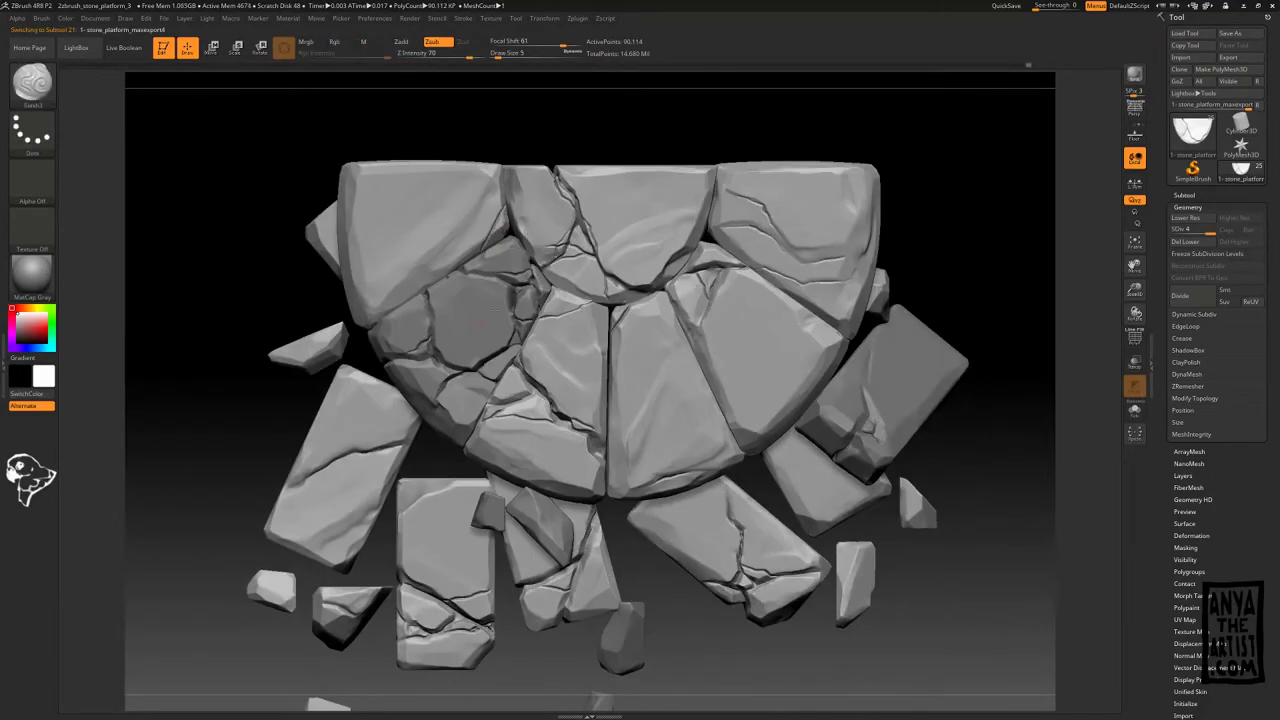
{"action": "right_click_drag", "start_coordinate": [809, 328], "coordinate": [761, 316], "text": "alt"}
{"action": "left_click", "coordinate": [840, 375], "text": "alt"}
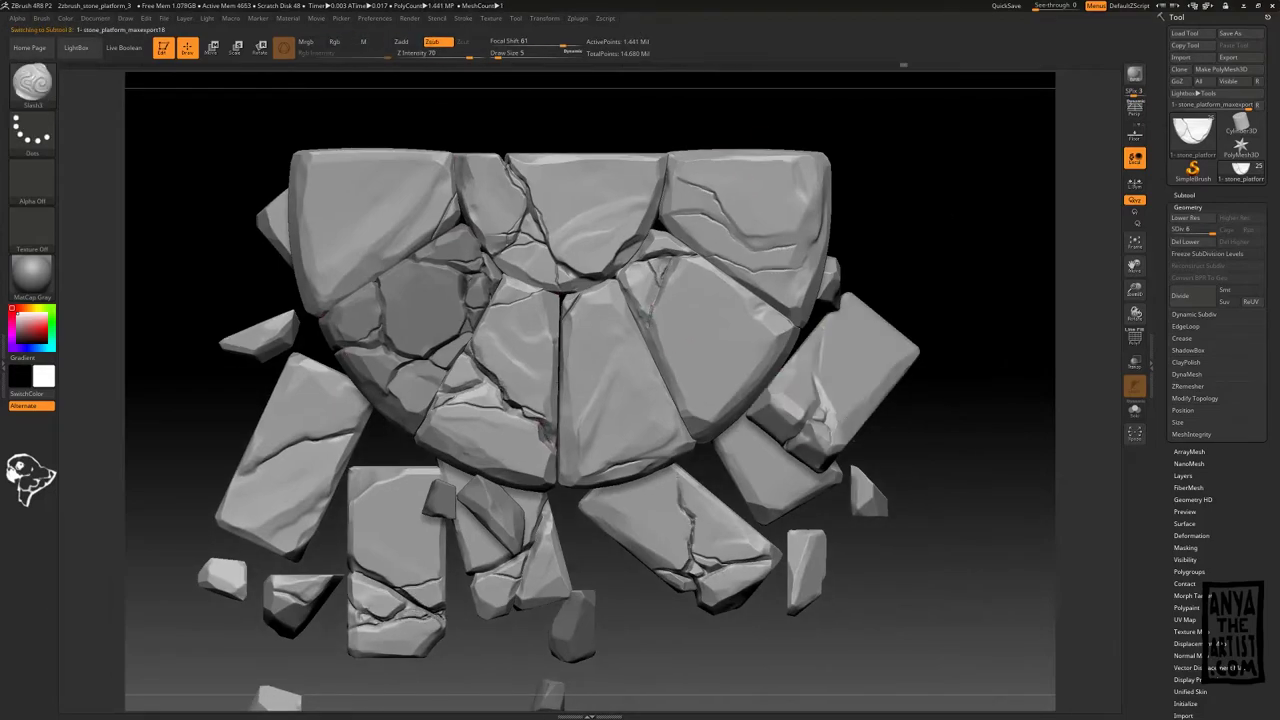
Step: Go through the loose bricks and fragments below the platform and cut additional fine cracks in them
{"action": "right_click_drag", "start_coordinate": [879, 485], "coordinate": [929, 463], "text": "alt"}
{"action": "mouse_move", "coordinate": [929, 463]}
{"action": "right_mouse_down", "text": "ctrl"}
{"action": "mouse_move", "coordinate": [929, 451]}
{"action": "mouse_move", "coordinate": [929, 463]}
{"action": "right_mouse_up", "text": "ctrl"}
{"action": "right_click_drag", "start_coordinate": [929, 463], "coordinate": [955, 421], "text": "alt"}
{"action": "left_click", "coordinate": [442, 412], "text": "alt"}
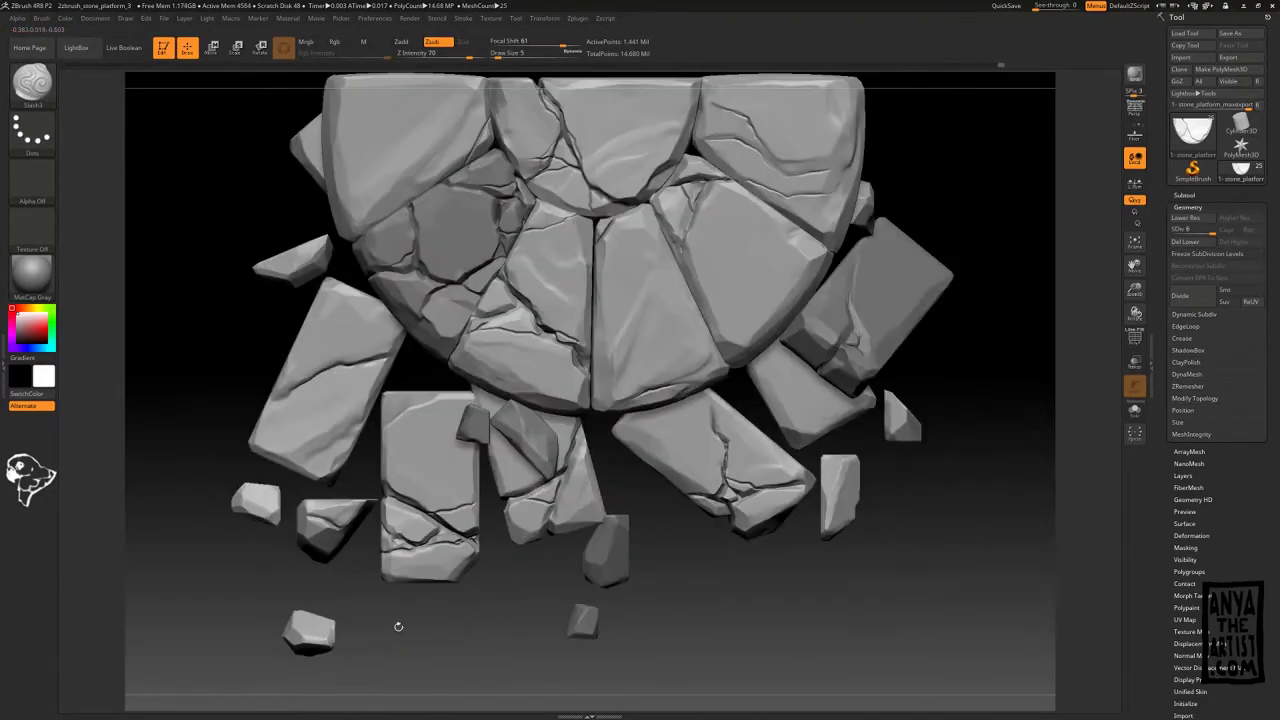
{"action": "right_click_drag", "start_coordinate": [791, 588], "coordinate": [791, 501], "text": "ctrl"}
{"action": "right_click_drag", "start_coordinate": [791, 501], "coordinate": [714, 531], "text": "alt"}
{"action": "left_click", "coordinate": [642, 482], "text": "alt"}
{"action": "right_click_drag", "start_coordinate": [866, 430], "coordinate": [602, 423], "text": "ctrl"}
{"action": "mouse_move", "coordinate": [594, 443]}
{"action": "left_mouse_down"}
{"action": "mouse_move", "coordinate": [562, 446]}
{"action": "mouse_move", "coordinate": [593, 443]}
{"action": "left_mouse_up"}
{"action": "mouse_move", "coordinate": [690, 432]}
{"action": "right_mouse_down", "text": "ctrl"}
{"action": "mouse_move", "coordinate": [848, 420]}
{"action": "mouse_move", "coordinate": [871, 391]}
{"action": "mouse_move", "coordinate": [863, 460]}
{"action": "mouse_move", "coordinate": [866, 430]}
{"action": "right_mouse_up", "text": "ctrl"}
{"action": "left_click", "coordinate": [595, 318], "text": "alt"}
Step: Switch to the TrimSmoothBorder brush, select the top-right slab and isolate it from the other subtools
{"action": "key", "text": "b"}
{"action": "mouse_move", "coordinate": [866, 430]}
{"action": "right_mouse_down", "text": "ctrl"}
{"action": "mouse_move", "coordinate": [748, 417]}
{"action": "mouse_move", "coordinate": [742, 480]}
{"action": "mouse_move", "coordinate": [632, 362]}
{"action": "mouse_move", "coordinate": [930, 380]}
{"action": "mouse_move", "coordinate": [880, 260]}
{"action": "mouse_move", "coordinate": [770, 250]}
{"action": "mouse_move", "coordinate": [679, 403]}
{"action": "mouse_move", "coordinate": [735, 395]}
{"action": "mouse_move", "coordinate": [705, 425]}
{"action": "mouse_move", "coordinate": [750, 410]}
{"action": "mouse_move", "coordinate": [690, 400]}
{"action": "right_mouse_up", "text": "ctrl"}
{"action": "left_click", "coordinate": [954, 430]}
{"action": "left_click", "coordinate": [877, 214], "text": "alt"}
{"action": "right_click_drag", "start_coordinate": [690, 200], "coordinate": [640, 400], "text": "alt"}
{"action": "right_click_drag", "start_coordinate": [640, 400], "coordinate": [646, 450], "text": "ctrl"}
{"action": "right_click_drag", "start_coordinate": [646, 282], "coordinate": [603, 354]}
{"action": "left_click", "coordinate": [646, 290], "text": "alt"}
{"action": "left_click", "coordinate": [1184, 195]}
{"action": "left_click", "coordinate": [1258, 204]}
Step: Trim the relief ridges on the isolated top-right slab and show all subtools again
{"action": "mouse_move", "coordinate": [640, 400]}
{"action": "right_mouse_down"}
{"action": "mouse_move", "coordinate": [588, 354]}
{"action": "mouse_move", "coordinate": [560, 420]}
{"action": "mouse_move", "coordinate": [640, 370]}
{"action": "right_mouse_up"}
{"action": "mouse_move", "coordinate": [638, 368]}
{"action": "left_mouse_down"}
{"action": "mouse_move", "coordinate": [725, 478]}
{"action": "mouse_move", "coordinate": [688, 418]}
{"action": "mouse_move", "coordinate": [735, 472]}
{"action": "left_mouse_up"}
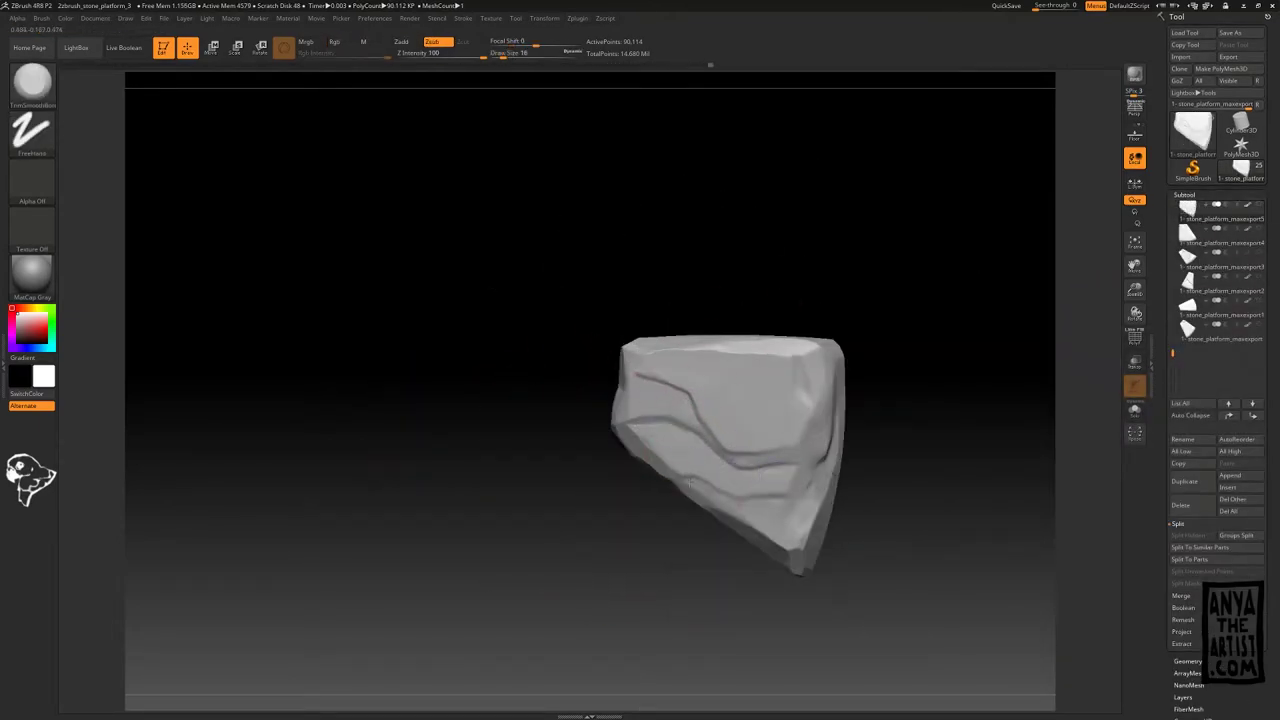
{"action": "left_click", "coordinate": [1258, 204]}
Step: Select the centre-left wedge slab and trim the edges of its upper crack at draw size 12
{"action": "right_click_drag", "start_coordinate": [900, 260], "coordinate": [864, 364]}
{"action": "right_click_drag", "start_coordinate": [864, 364], "coordinate": [840, 240], "text": "alt"}
{"action": "left_click", "coordinate": [392, 533], "text": "alt"}
{"action": "right_click_drag", "start_coordinate": [392, 533], "coordinate": [394, 610], "text": "ctrl"}
{"action": "right_click_drag", "start_coordinate": [780, 190], "coordinate": [655, 335], "text": "alt"}
{"action": "left_click", "coordinate": [665, 330], "text": "alt"}
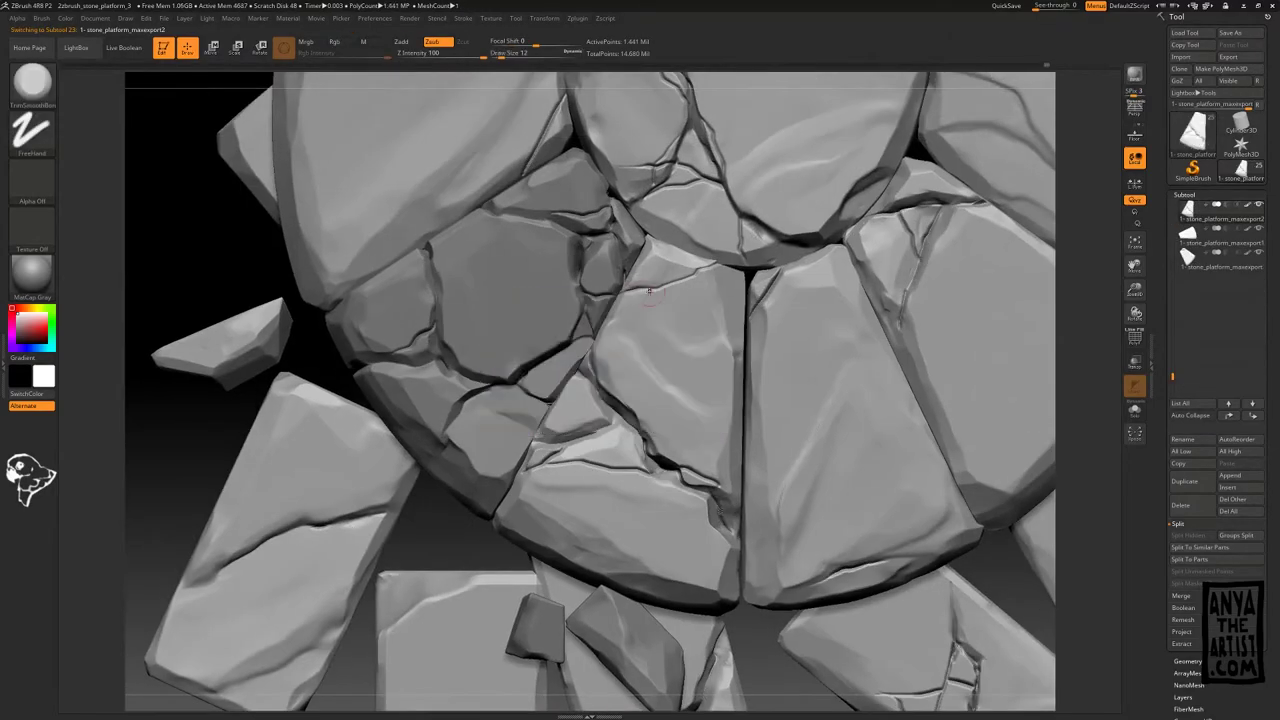
{"action": "left_click_drag", "start_coordinate": [630, 289], "coordinate": [692, 271], "text": "alt"}
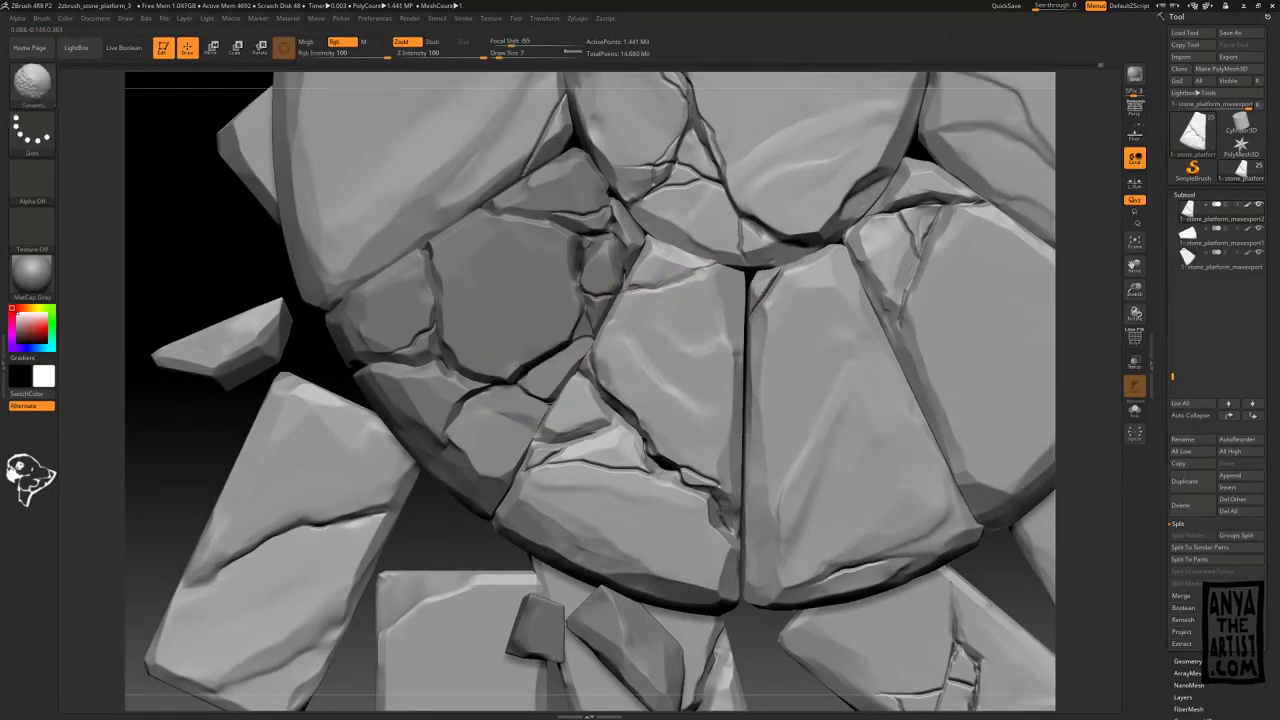
Step: Trim crack edges on the next slabs, the left loose brick and the dark fragment below it at draw size 12
{"action": "left_click", "coordinate": [782, 288], "text": "alt"}
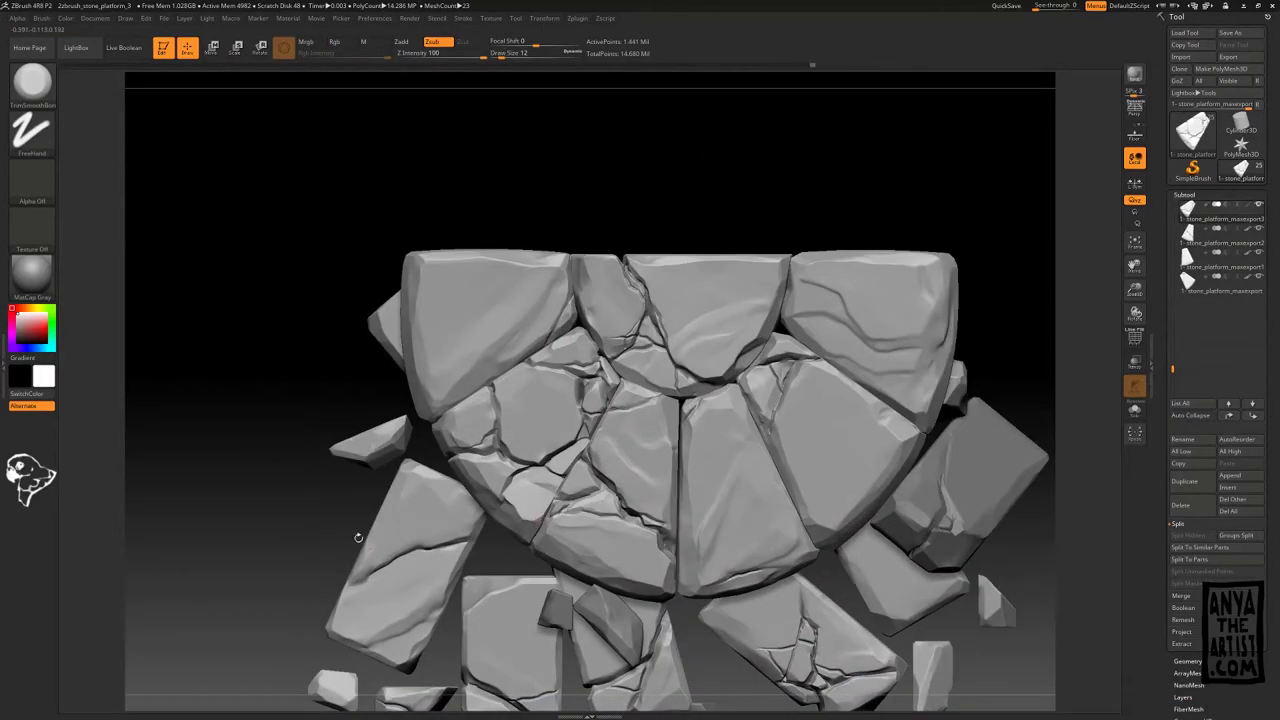
{"action": "left_click", "coordinate": [428, 545], "text": "alt"}
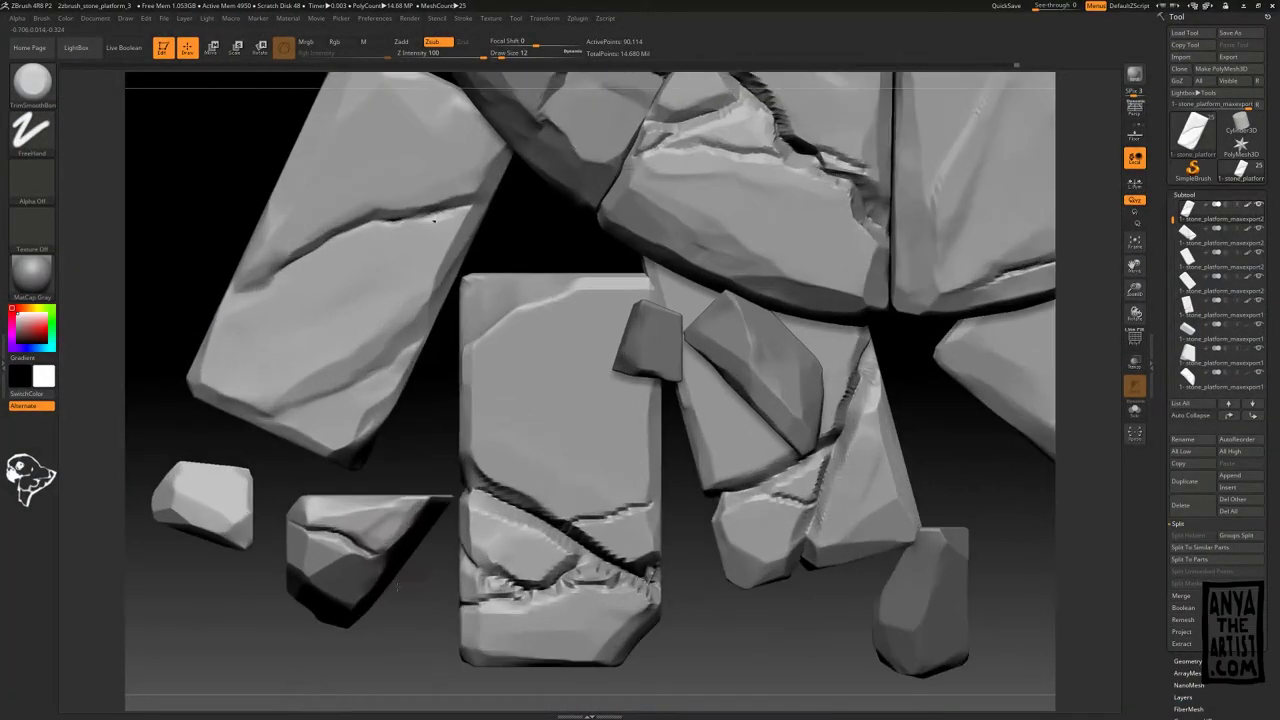
{"action": "left_click", "coordinate": [348, 540], "text": "alt"}
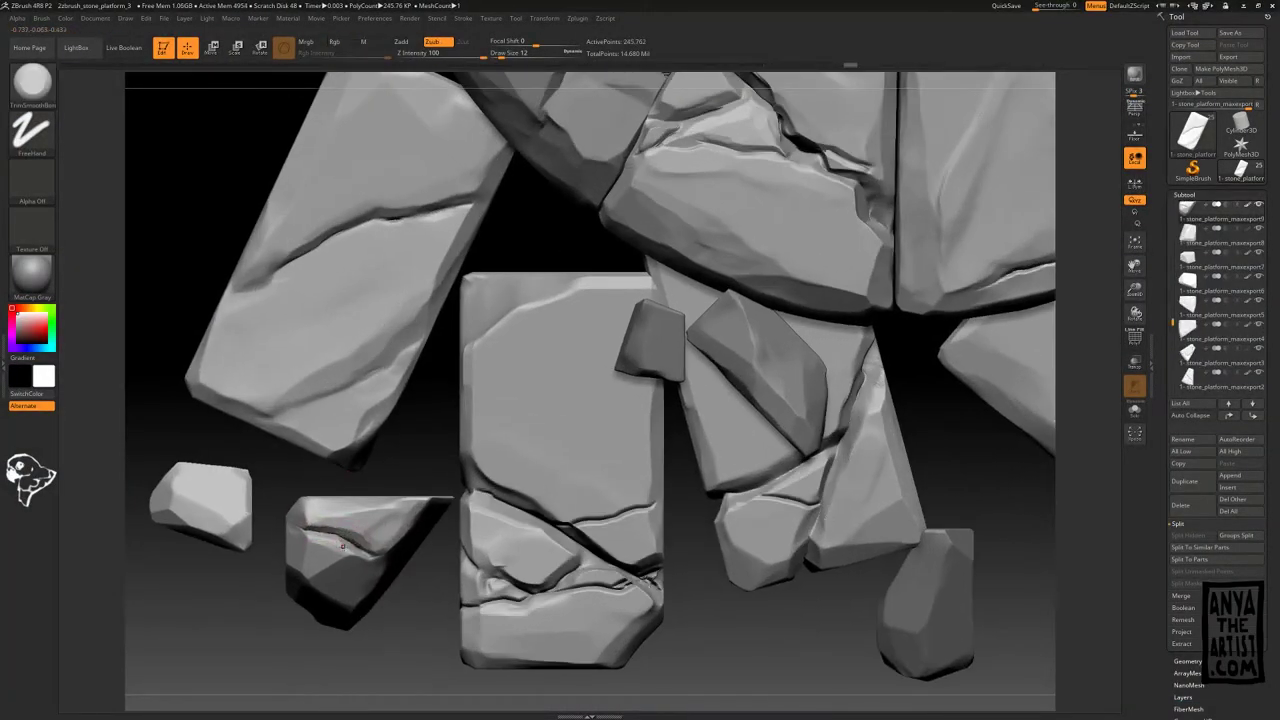
Step: Select the upright loose brick and trim its lower crack edges, first at draw size 8 and then at 22
{"action": "left_click", "coordinate": [392, 567], "text": "alt"}
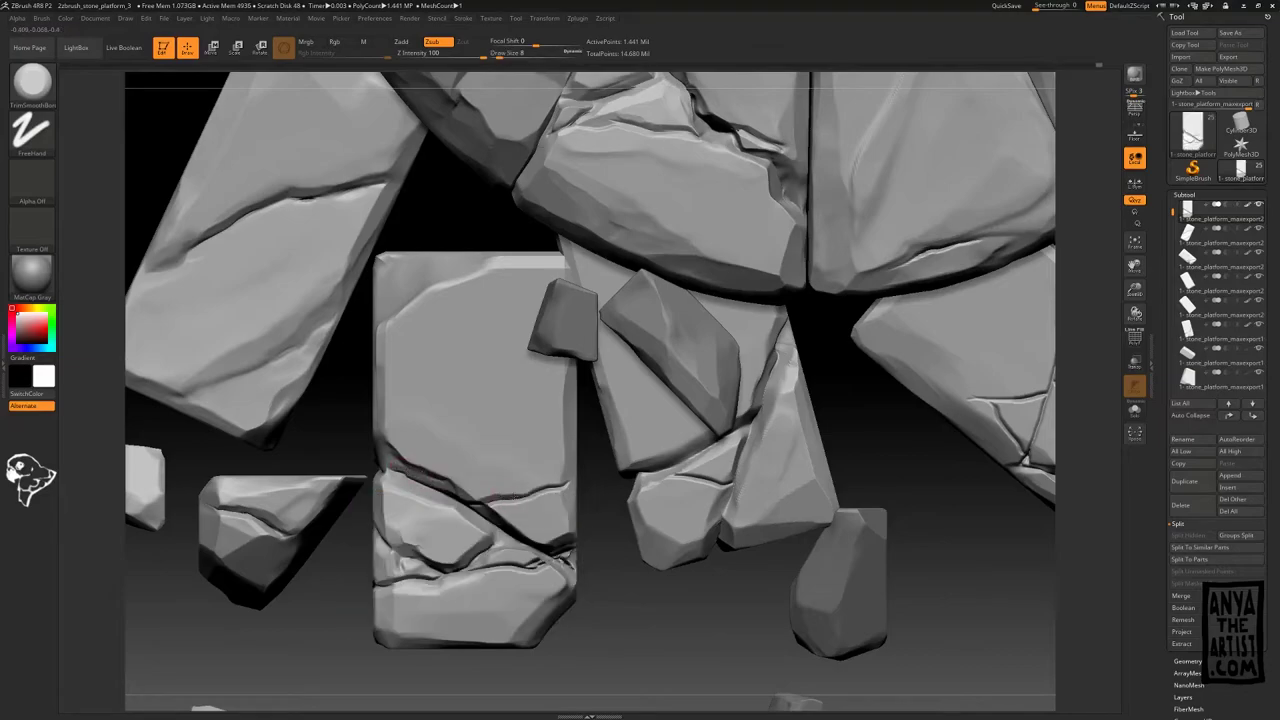
{"action": "left_click_drag", "start_coordinate": [542, 583], "coordinate": [506, 580]}
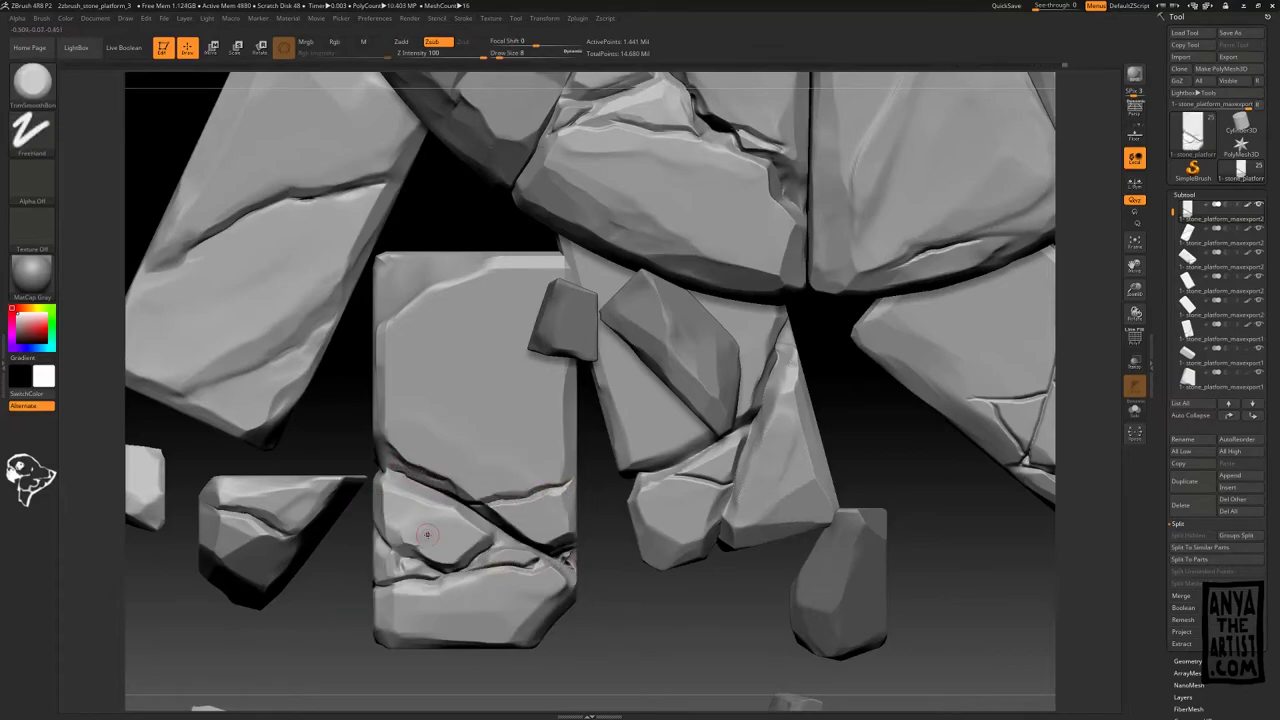
{"action": "left_click_drag", "start_coordinate": [428, 535], "coordinate": [497, 547]}
{"action": "left_click_drag", "start_coordinate": [600, 502], "coordinate": [487, 485], "text": "alt"}
{"action": "key", "text": "bracketright"}
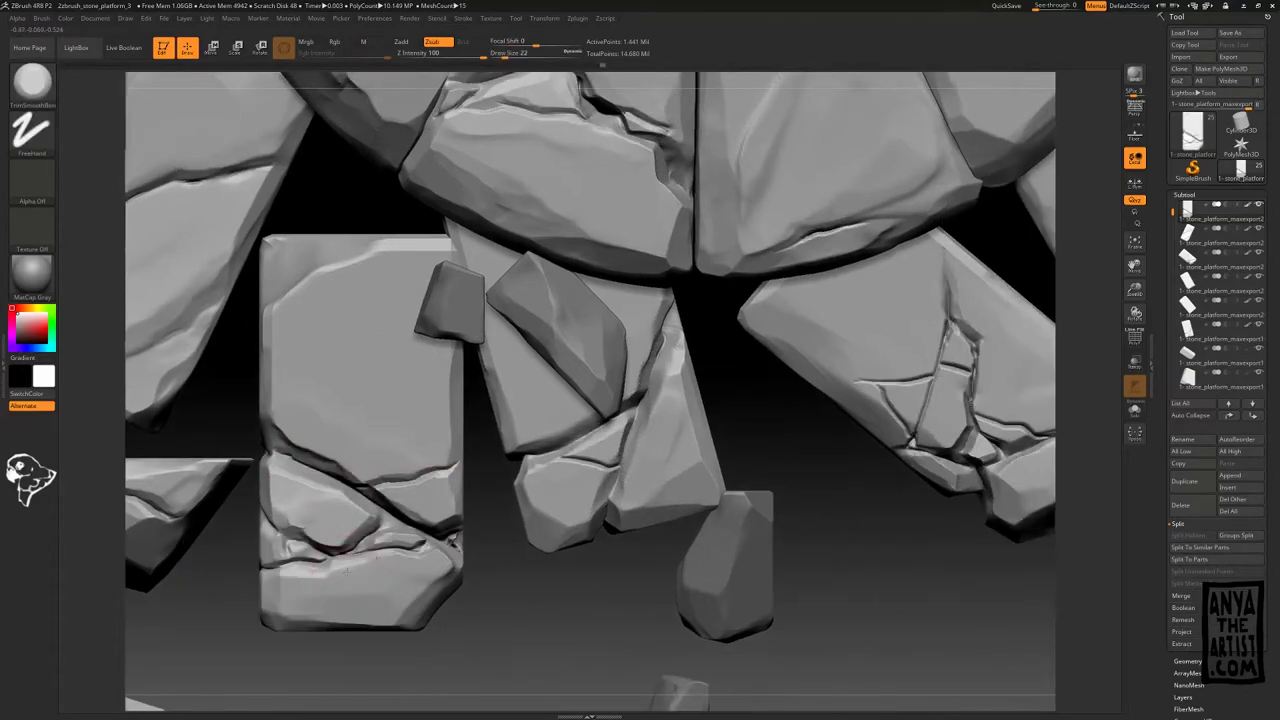
{"action": "left_click_drag", "start_coordinate": [296, 550], "coordinate": [290, 546]}
{"action": "left_click_drag", "start_coordinate": [490, 540], "coordinate": [396, 548], "text": "alt"}
Step: Isolate the bottom-centre loose brick, smooth and trim its crack edges at draw size 18, and show all subtools again
{"action": "left_click", "coordinate": [490, 452], "text": "alt"}
{"action": "left_click_drag", "start_coordinate": [497, 450], "coordinate": [480, 463], "text": "shift"}
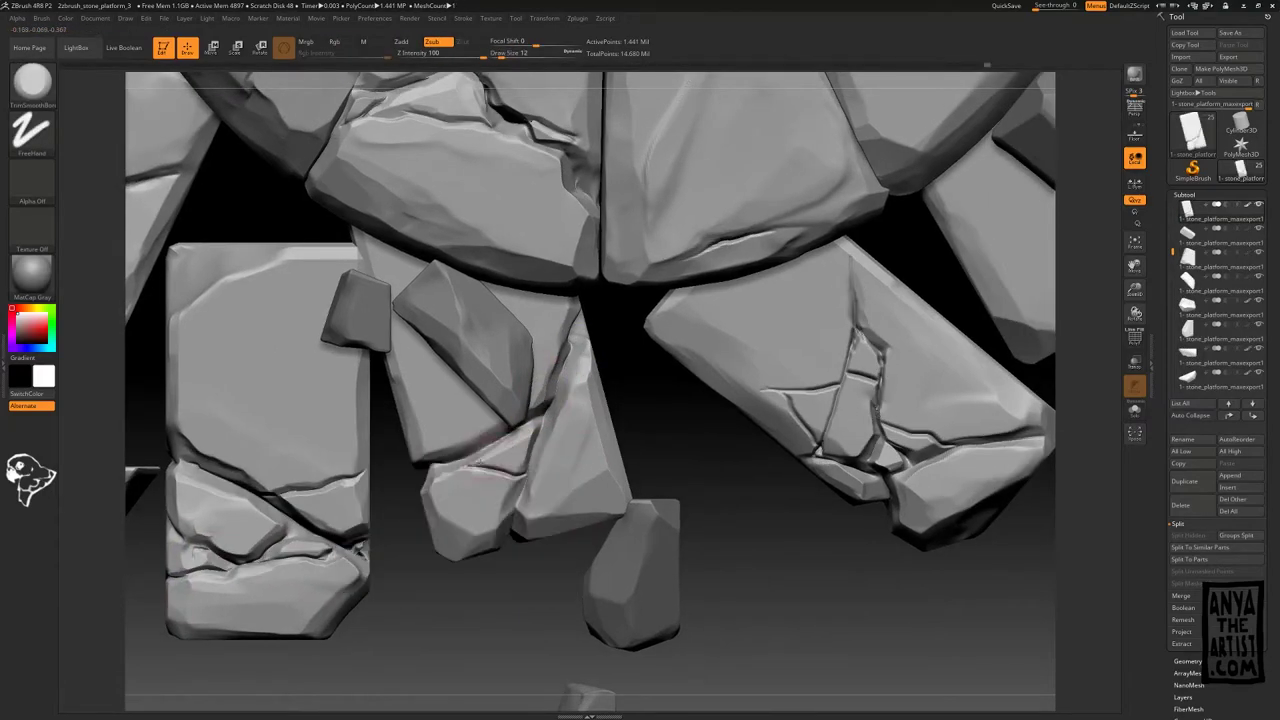
{"action": "left_click", "coordinate": [1259, 204]}
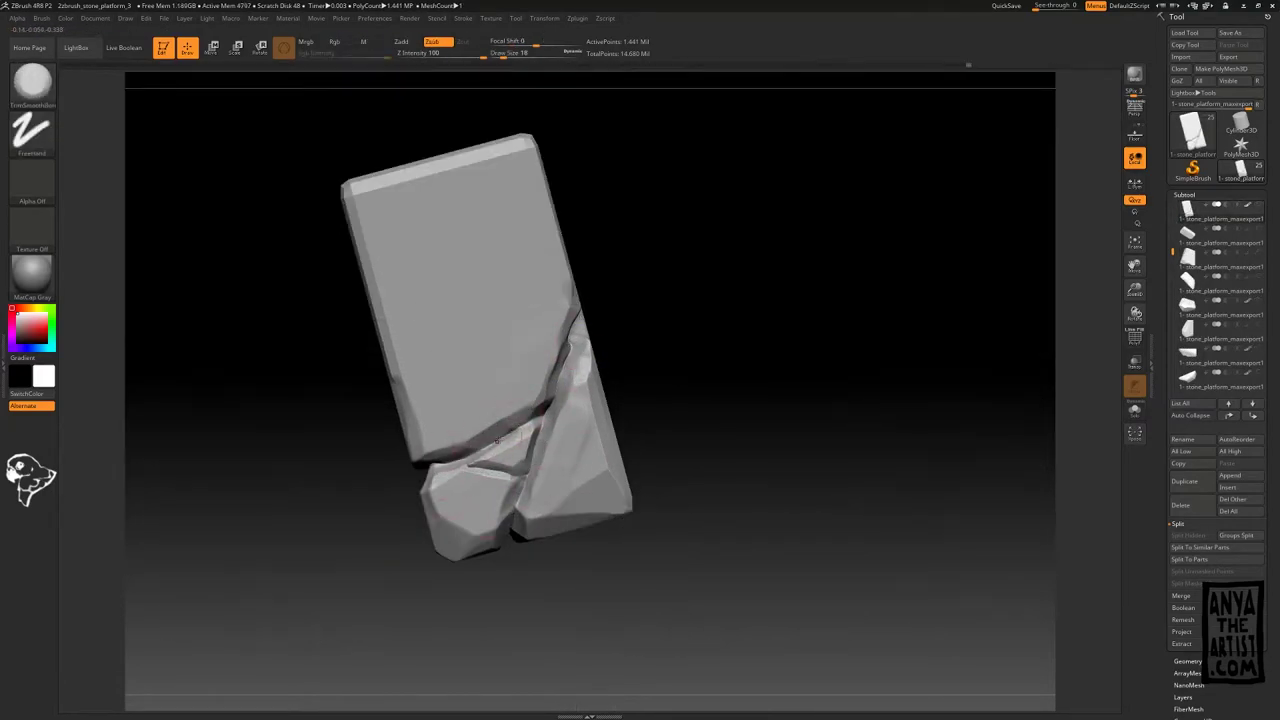
{"action": "mouse_move", "coordinate": [690, 450]}
{"action": "left_mouse_down"}
{"action": "mouse_move", "coordinate": [640, 520]}
{"action": "mouse_move", "coordinate": [690, 450]}
{"action": "left_mouse_up"}
{"action": "left_click_drag", "start_coordinate": [684, 361], "coordinate": [718, 416], "text": "alt"}
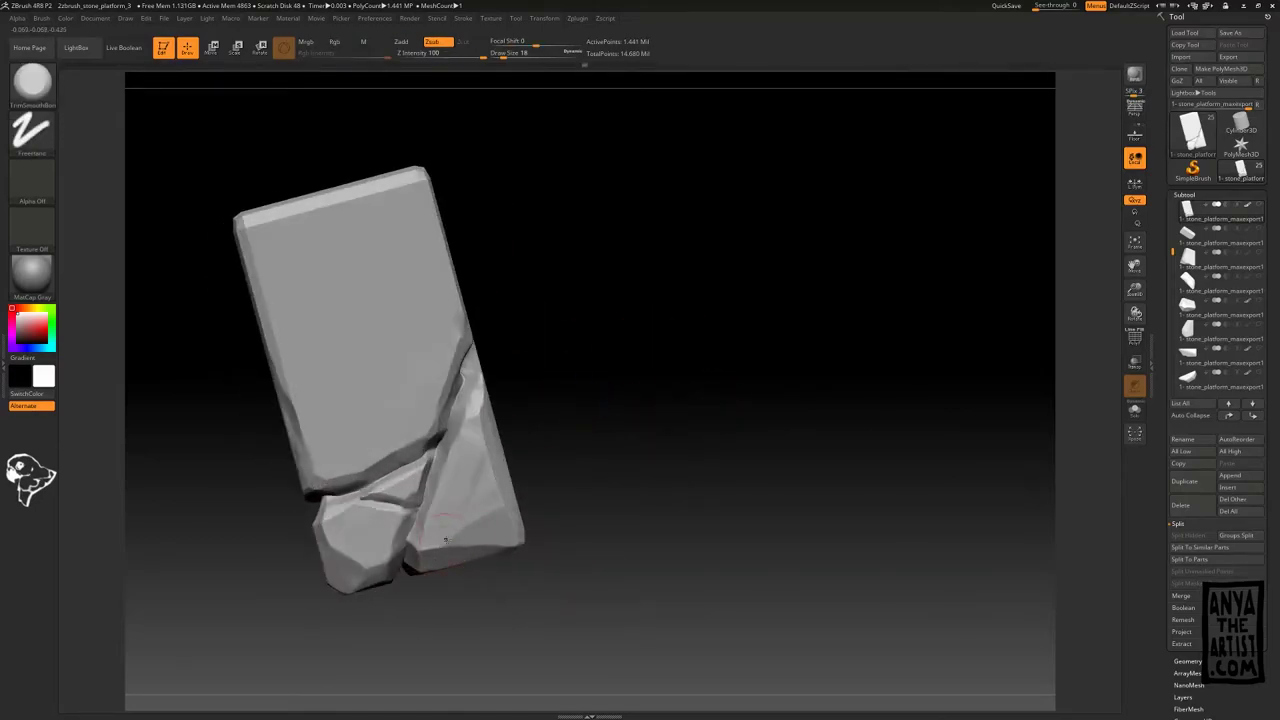
{"action": "left_click_drag", "start_coordinate": [446, 540], "coordinate": [505, 536]}
{"action": "key", "text": "ctrl+z"}
{"action": "mouse_move", "coordinate": [640, 320]}
{"action": "left_mouse_down", "text": "alt"}
{"action": "mouse_move", "coordinate": [644, 399]}
{"action": "mouse_move", "coordinate": [615, 410]}
{"action": "left_mouse_up", "text": "alt"}
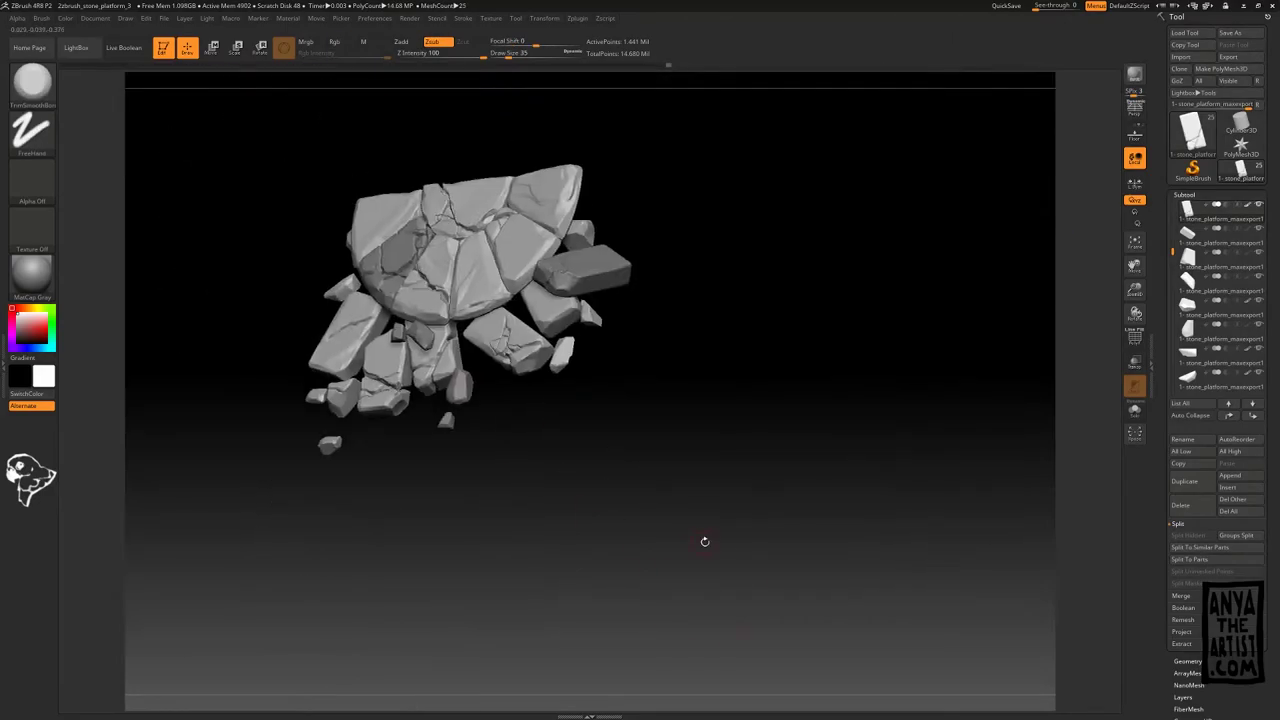
Step: Trim the crack edges on the lower-right loose brick at draw size 9 and on the right wedge slab at 14
{"action": "left_click_drag", "start_coordinate": [703, 537], "coordinate": [511, 492]}
{"action": "left_click", "coordinate": [657, 414], "text": "alt"}
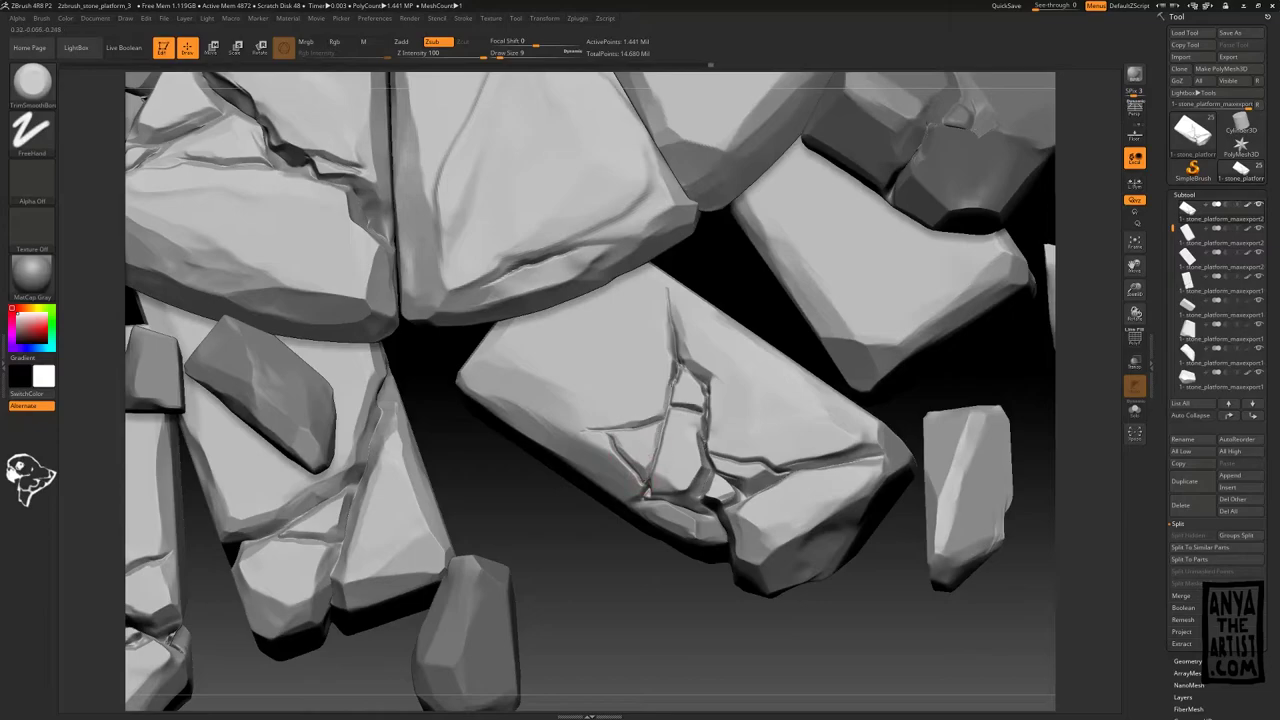
{"action": "left_click_drag", "start_coordinate": [668, 384], "coordinate": [776, 464]}
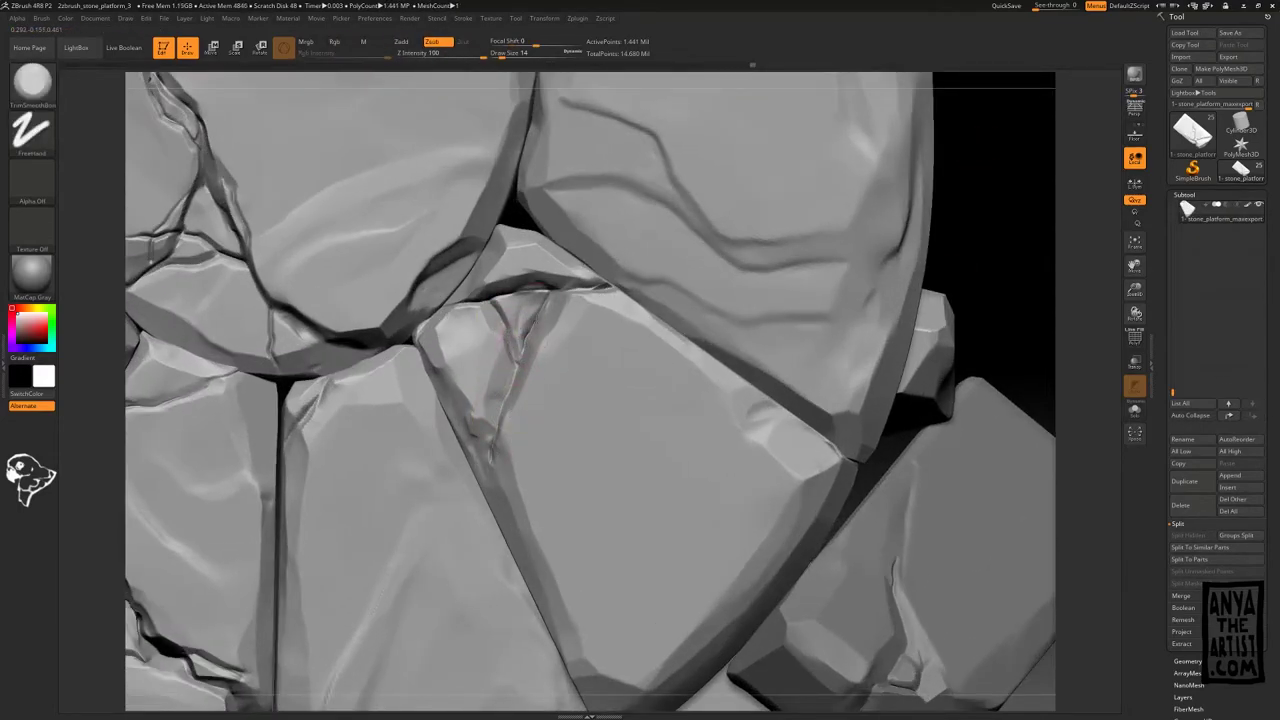
{"action": "left_click_drag", "start_coordinate": [555, 287], "coordinate": [487, 448]}
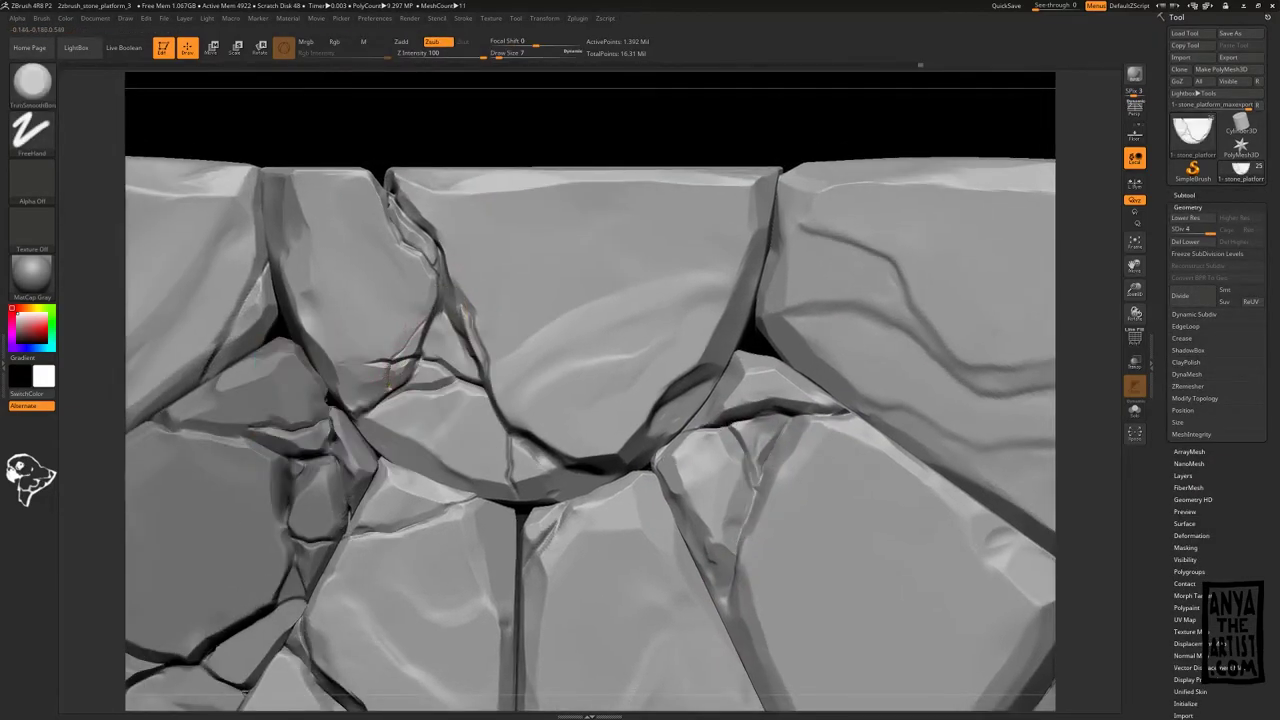
Step: Smooth the top-centre slab's left crack and trim the small crack at its lower tip at draw size 9
{"action": "left_click_drag", "start_coordinate": [398, 212], "coordinate": [411, 229], "text": "shift"}
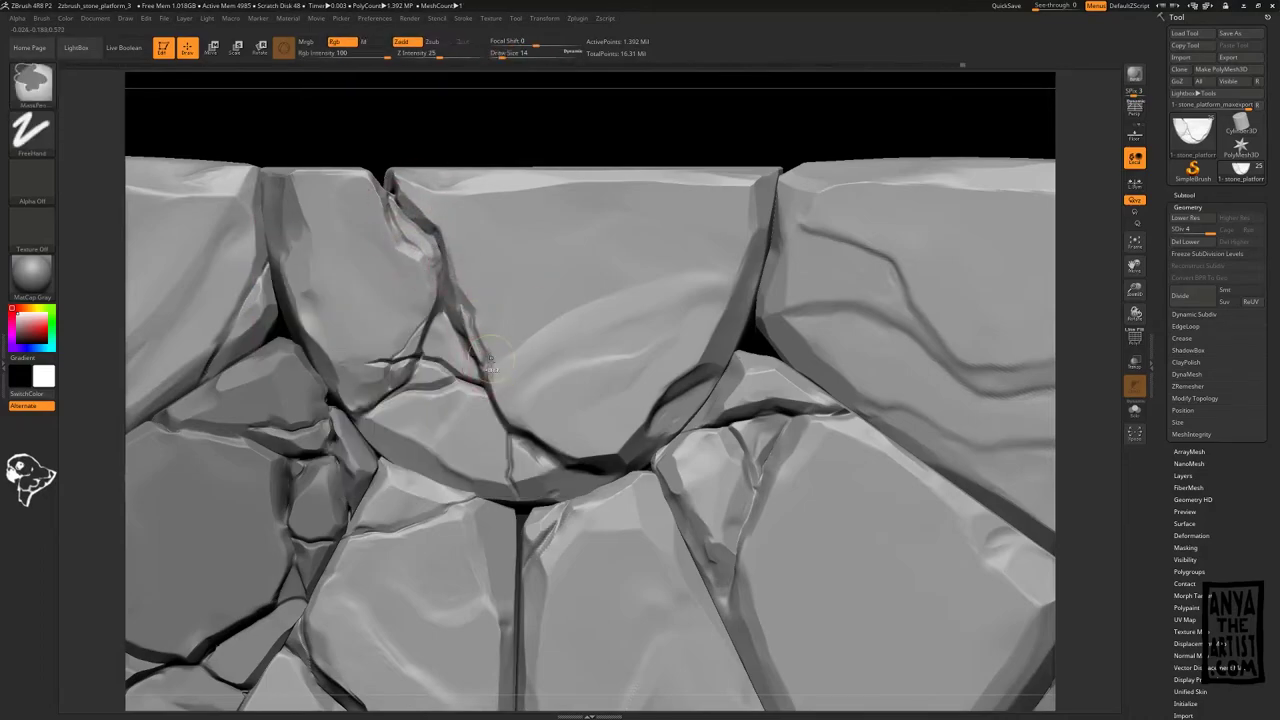
{"action": "left_click_drag", "start_coordinate": [467, 307], "coordinate": [482, 345], "text": "shift"}
{"action": "left_click_drag", "start_coordinate": [455, 280], "coordinate": [473, 323], "text": "shift"}
{"action": "left_click_drag", "start_coordinate": [522, 444], "coordinate": [517, 445]}
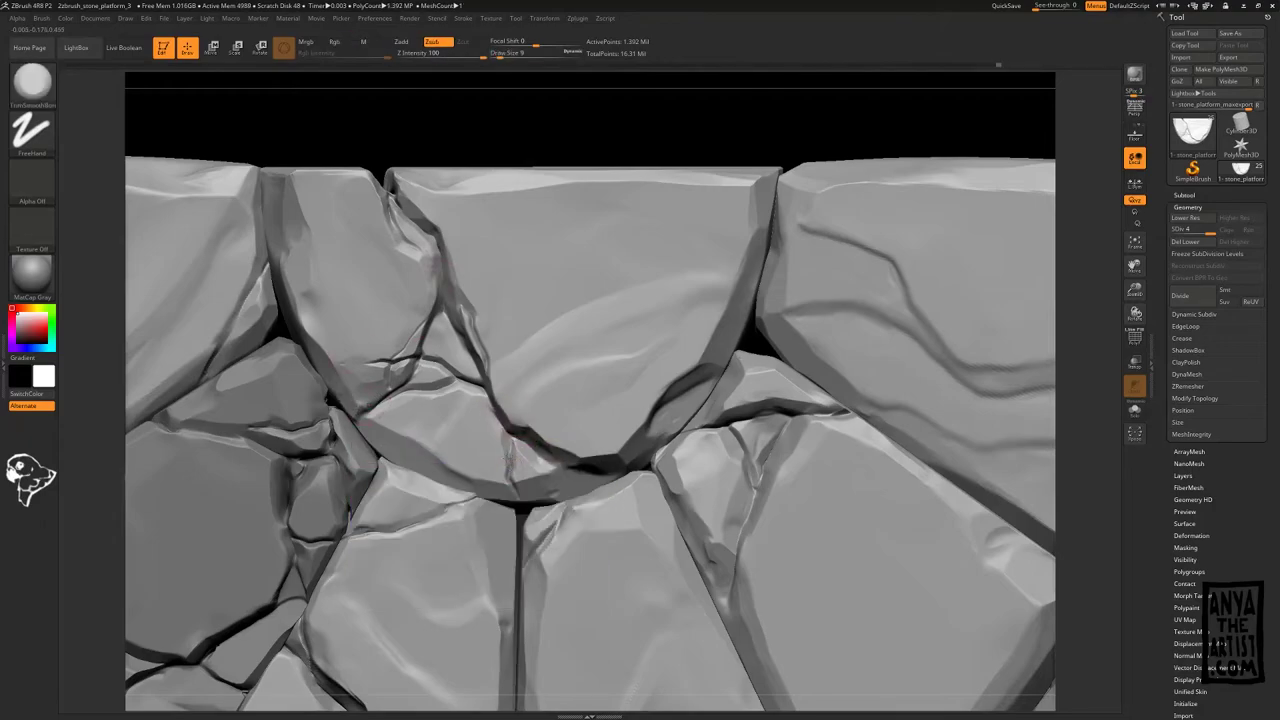
Step: Select the top-right slab and trim along its curved relief ridges at draw sizes 22 and 20
{"action": "left_click_drag", "start_coordinate": [550, 115], "coordinate": [227, 123], "text": "alt"}
{"action": "left_click", "coordinate": [609, 271], "text": "alt"}
{"action": "left_click_drag", "start_coordinate": [535, 262], "coordinate": [748, 372]}
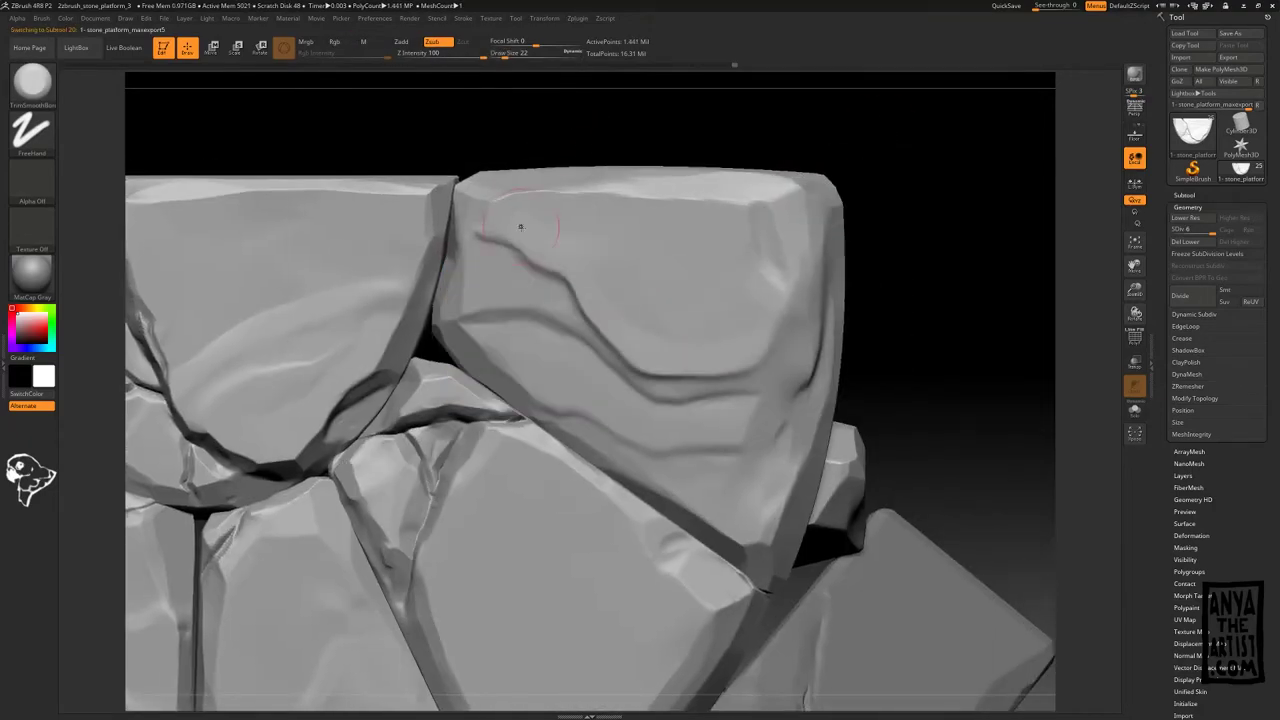
{"action": "mouse_move", "coordinate": [476, 322]}
{"action": "left_mouse_down"}
{"action": "mouse_move", "coordinate": [645, 406]}
{"action": "mouse_move", "coordinate": [566, 322]}
{"action": "left_mouse_up"}
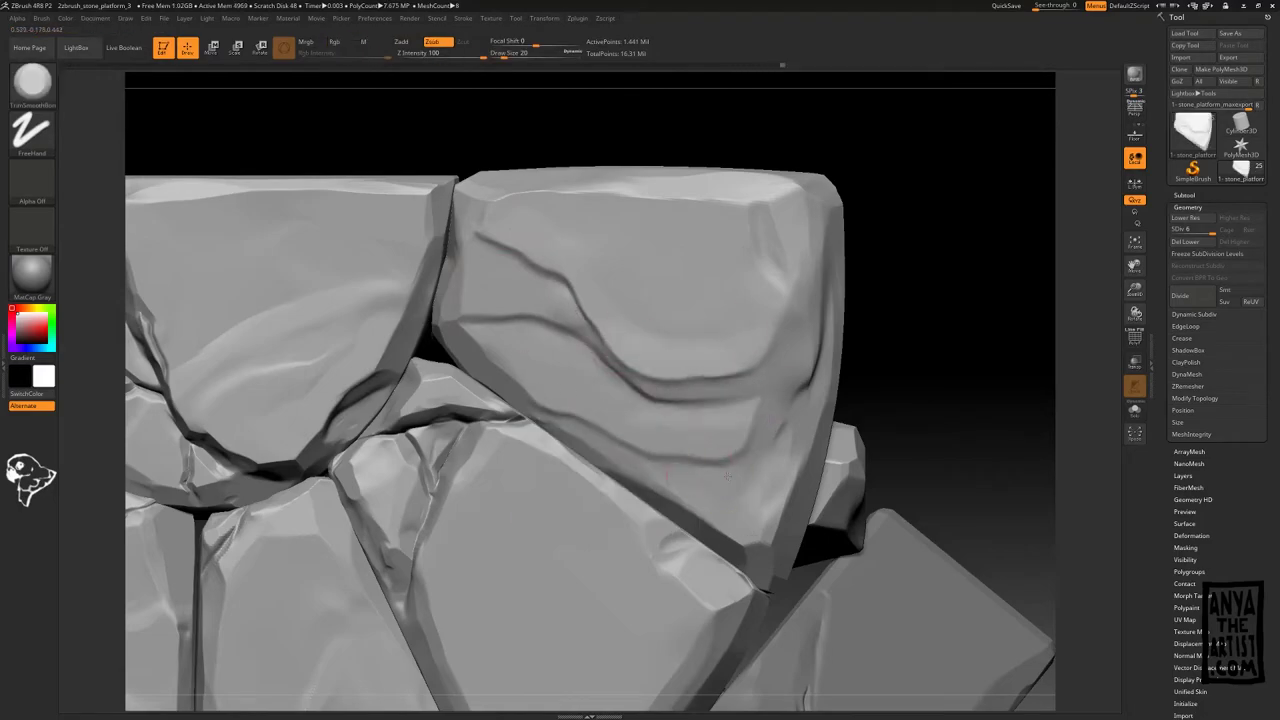
{"action": "left_click_drag", "start_coordinate": [860, 280], "coordinate": [830, 260], "text": "alt"}
Step: Select the top-centre slab and trim along its left crack at draw size 8
{"action": "left_click_drag", "start_coordinate": [610, 125], "coordinate": [852, 125], "text": "alt"}
{"action": "left_click", "coordinate": [357, 490], "text": "alt"}
{"action": "left_click_drag", "start_coordinate": [480, 130], "coordinate": [490, 190], "text": "alt"}
{"action": "left_click", "coordinate": [501, 266], "text": "alt"}
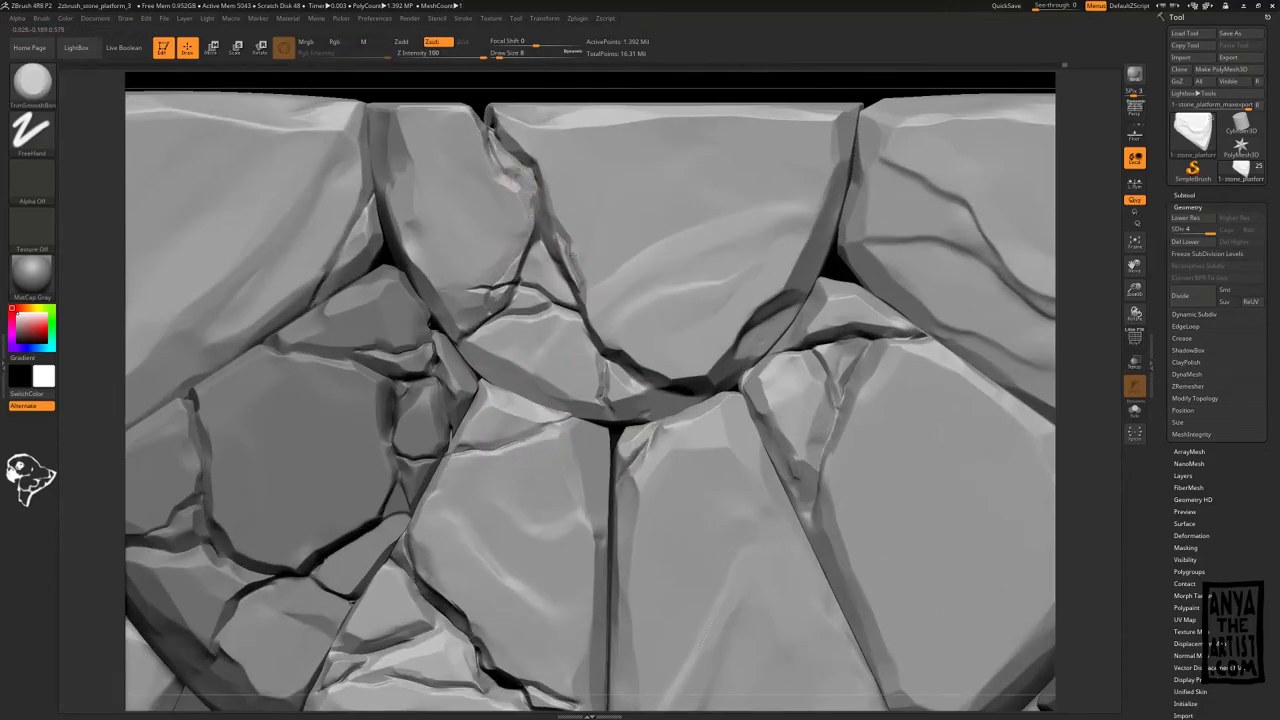
Step: Subdivide the bottom-centre wedge slab to level 6 and soften its surface relief with TrimSmoothBorder at draw size 25
{"action": "left_click", "coordinate": [458, 450], "text": "alt"}
{"action": "left_click", "coordinate": [417, 466], "text": "alt"}
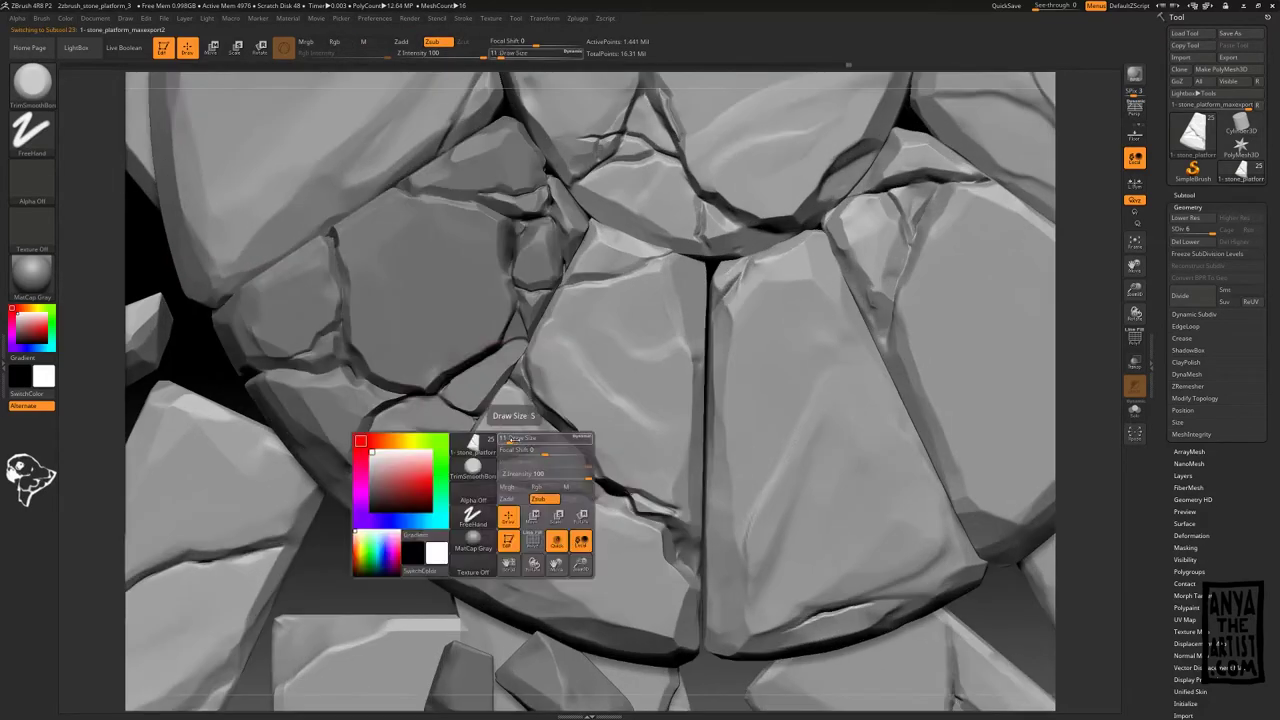
{"action": "left_click", "coordinate": [507, 435], "text": "alt"}
{"action": "left_click", "coordinate": [1196, 300]}
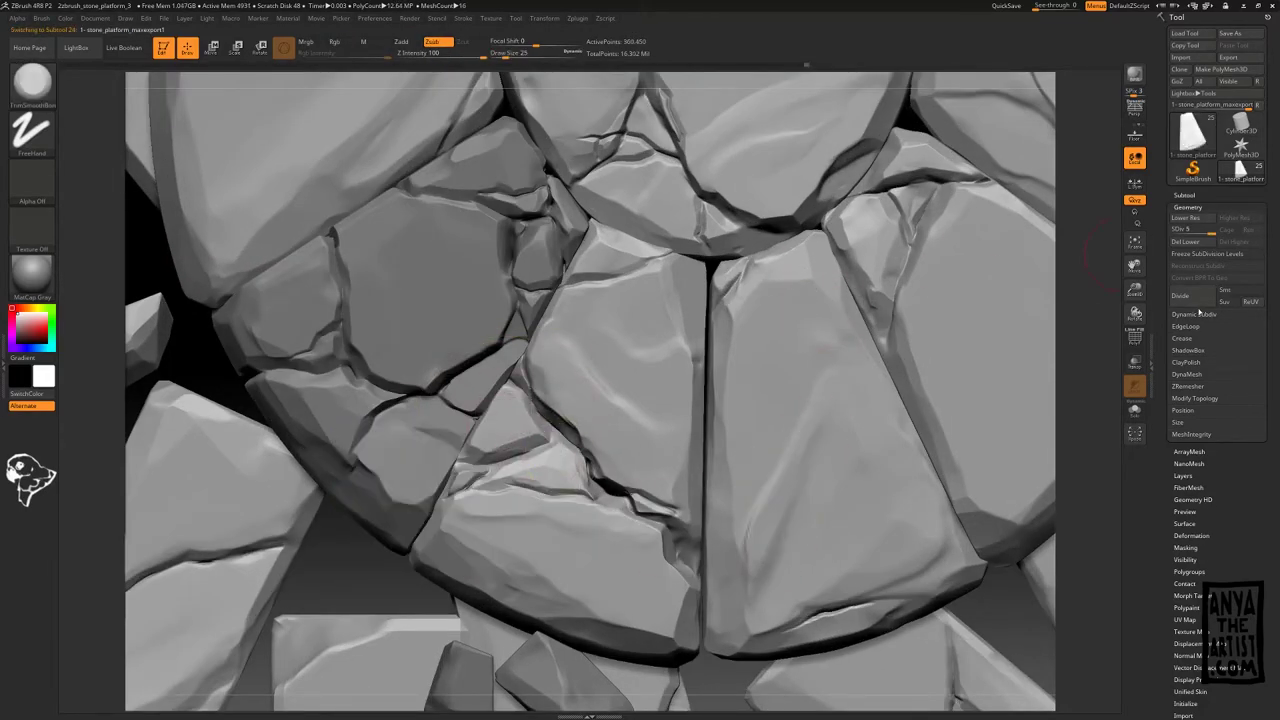
{"action": "key", "text": "space"}
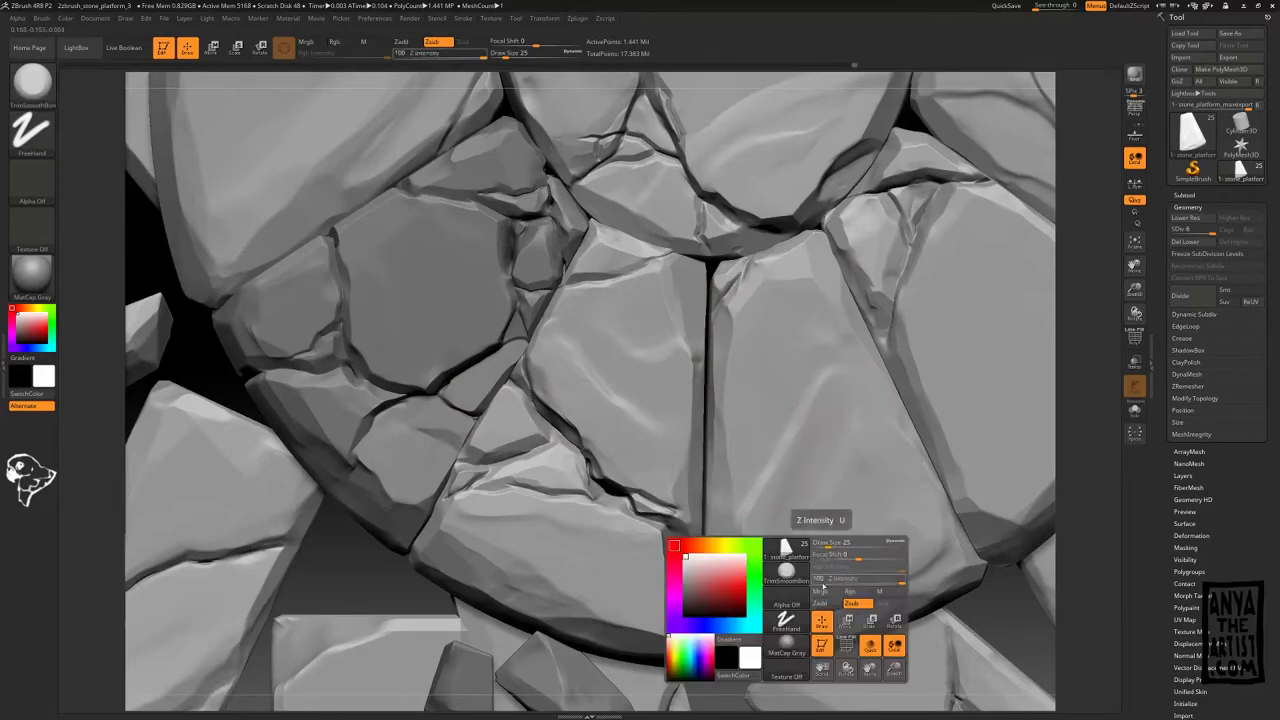
{"action": "key", "text": "space"}
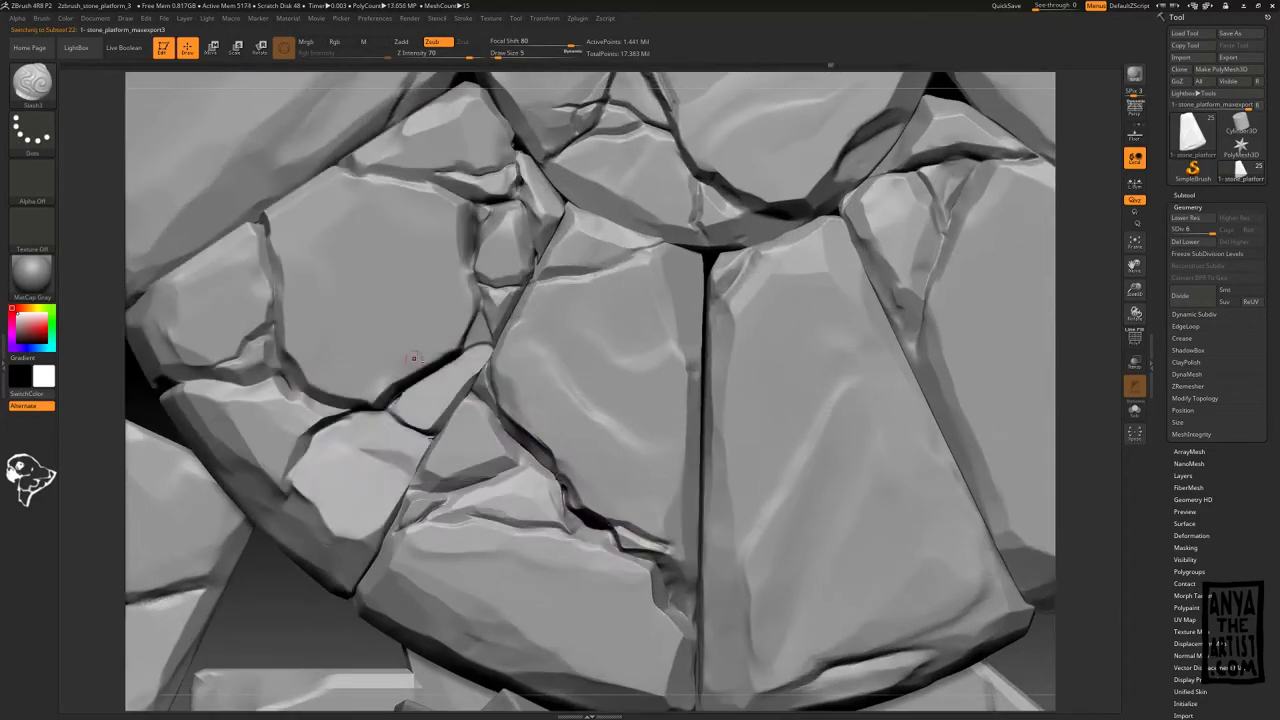
Step: Carve fine cracks across the top and bottom parts of the left cracked slab with Slash3 at draw size 5
{"action": "key", "text": "shift"}
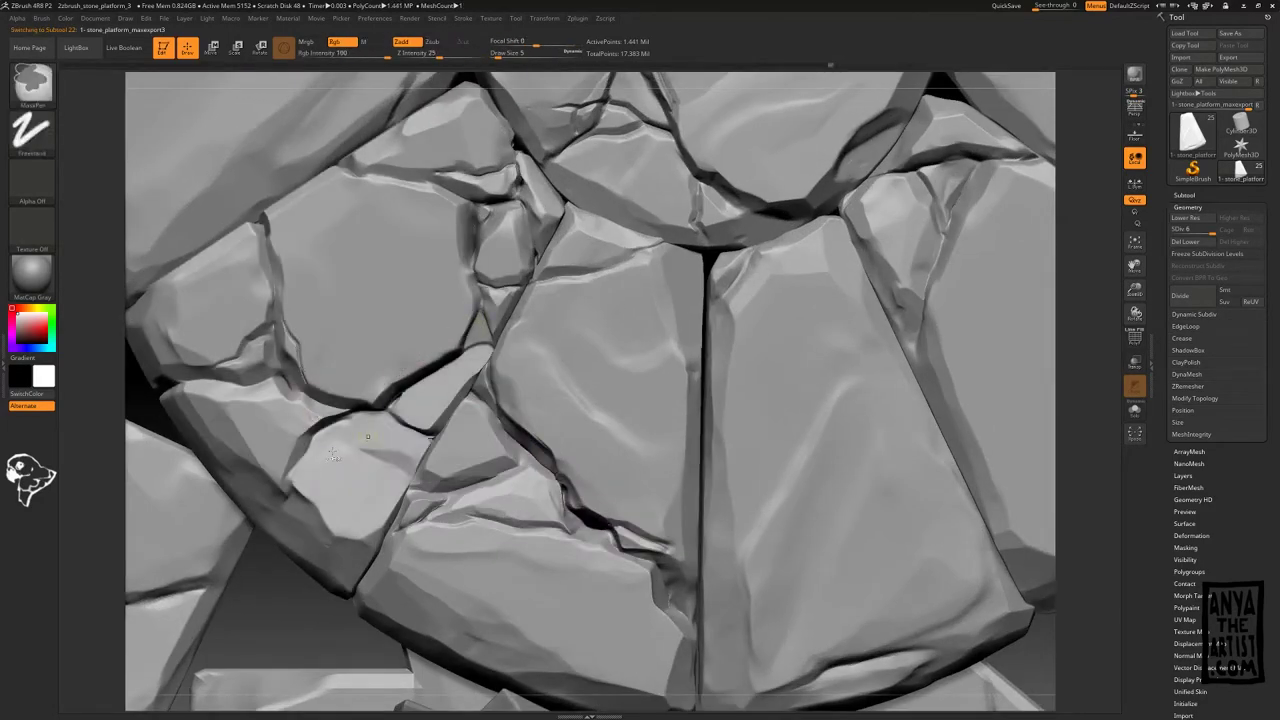
{"action": "key", "text": "shift"}
{"action": "key", "text": "ctrl+z"}
{"action": "left_click_drag", "start_coordinate": [362, 176], "coordinate": [474, 271]}
{"action": "left_click_drag", "start_coordinate": [292, 395], "coordinate": [301, 440]}
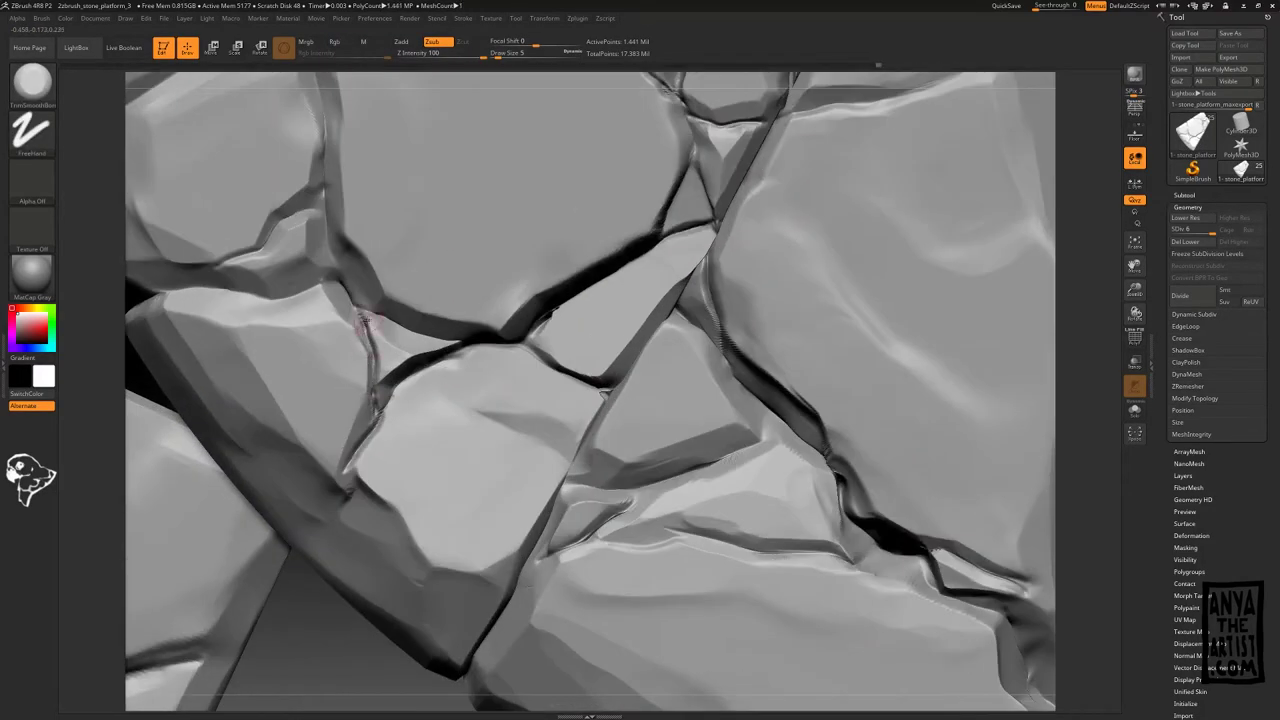
Step: Smooth and trim the edges of the left cracked slab's new cracks with TrimSmoothBorder at draw size 8
{"action": "key", "text": "shift"}
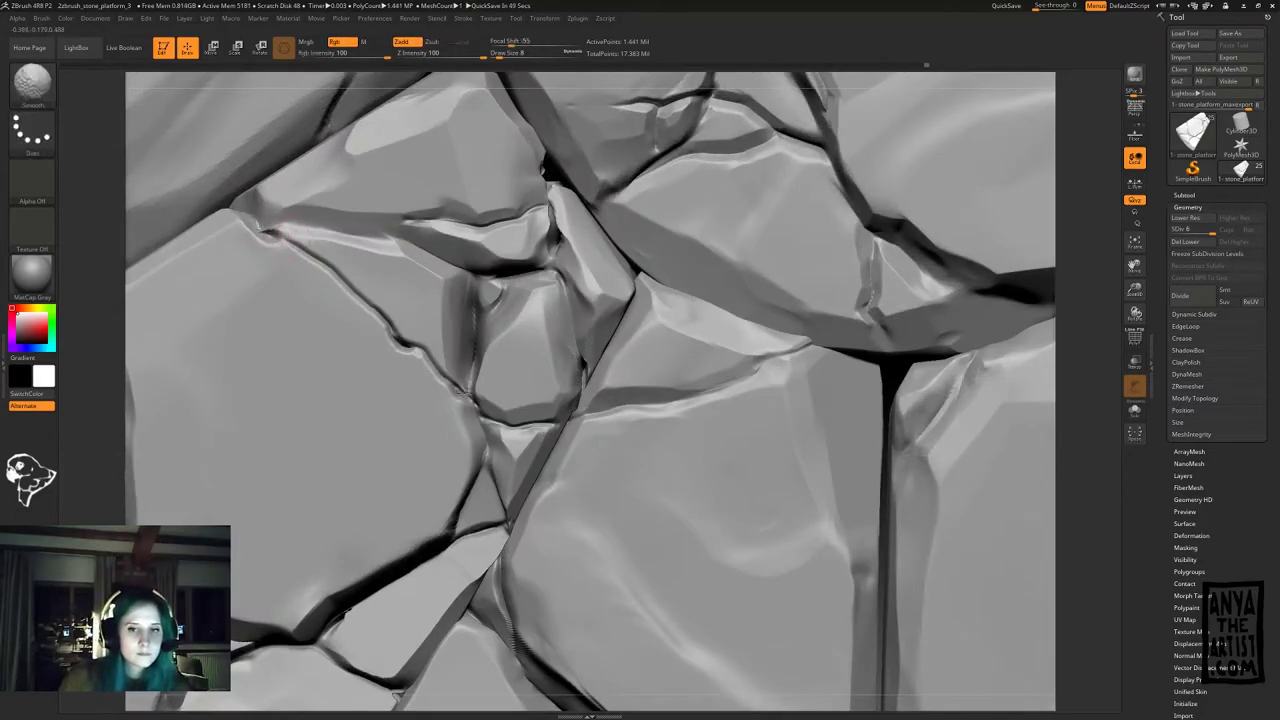
{"action": "key", "text": "shift"}
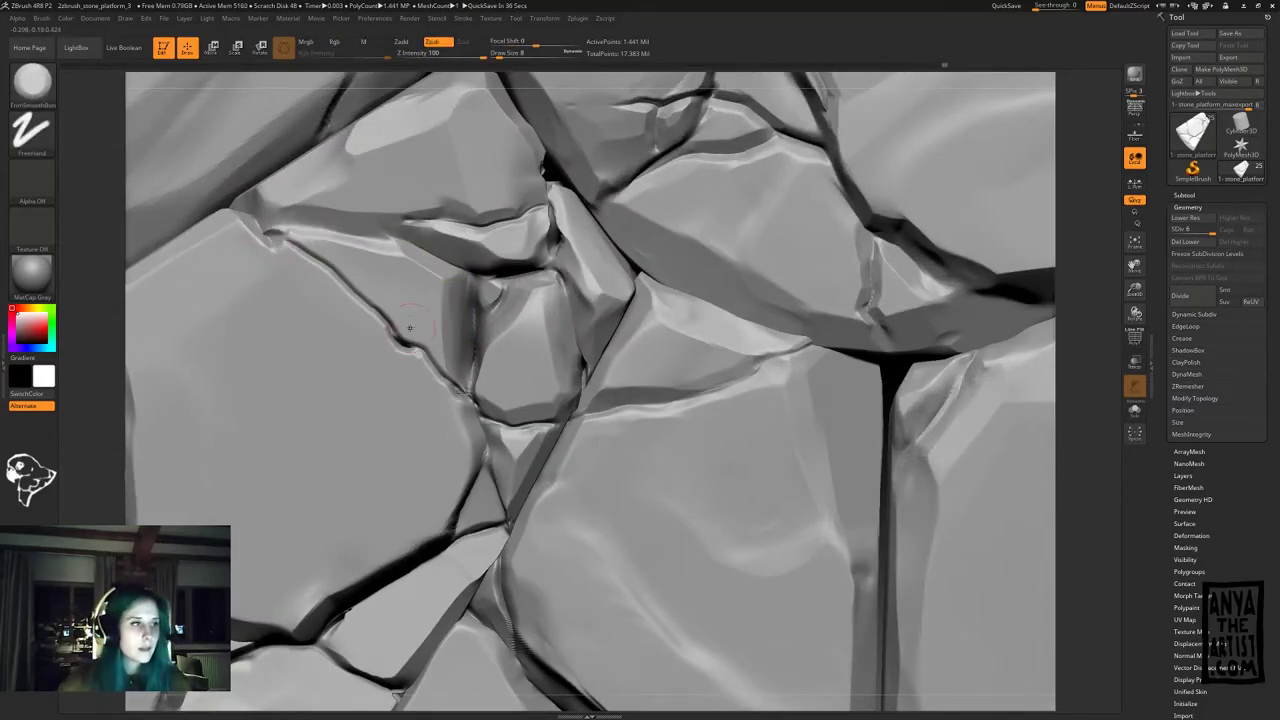
{"action": "left_click_drag", "start_coordinate": [335, 278], "coordinate": [460, 392]}
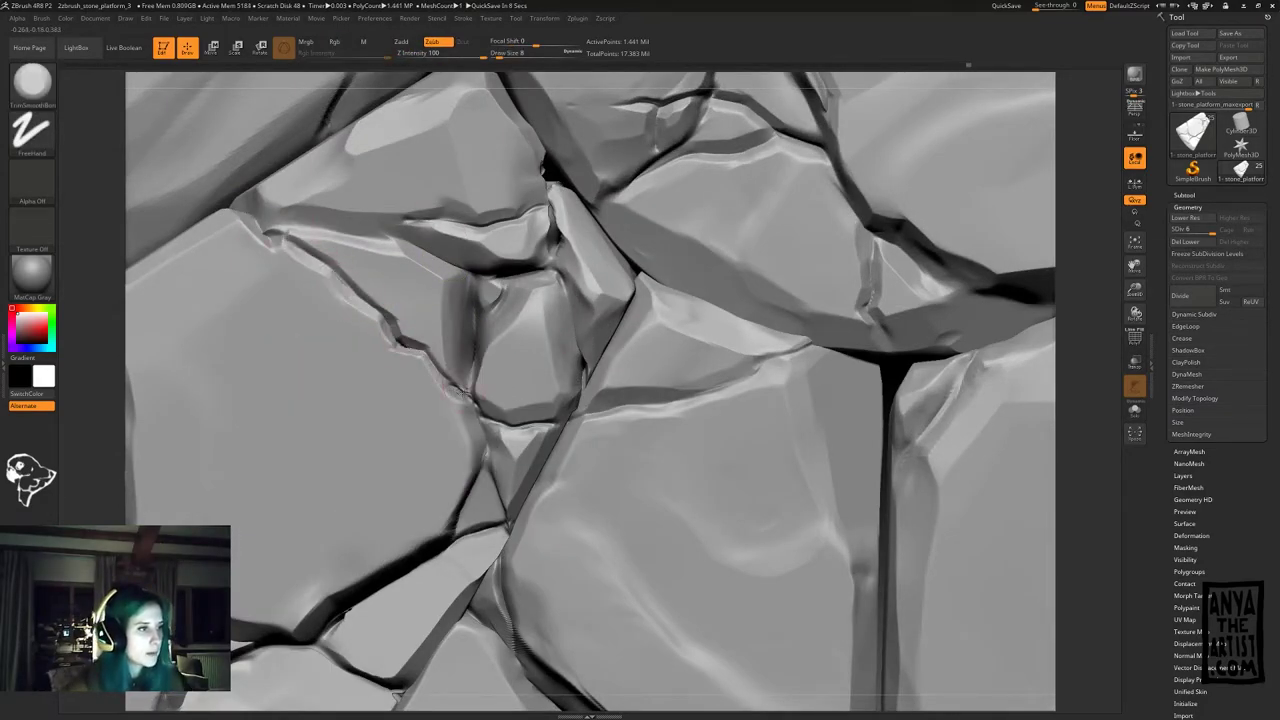
{"action": "mouse_move", "coordinate": [260, 226]}
{"action": "left_mouse_down"}
{"action": "mouse_move", "coordinate": [346, 230]}
{"action": "mouse_move", "coordinate": [360, 215]}
{"action": "left_mouse_up"}
{"action": "left_click_drag", "start_coordinate": [555, 422], "coordinate": [482, 414]}
Step: Trim and smooth the small fragment edges on the left cracked slab at draw size 11
{"action": "key", "text": "space"}
{"action": "mouse_move", "coordinate": [382, 546]}
{"action": "left_mouse_down"}
{"action": "mouse_move", "coordinate": [448, 514]}
{"action": "mouse_move", "coordinate": [462, 408]}
{"action": "left_mouse_up"}
{"action": "mouse_move", "coordinate": [480, 400]}
{"action": "right_mouse_down", "text": "ctrl"}
{"action": "mouse_move", "coordinate": [586, 237]}
{"action": "mouse_move", "coordinate": [480, 380]}
{"action": "right_mouse_up", "text": "ctrl"}
{"action": "key", "text": "space"}
{"action": "mouse_move", "coordinate": [428, 382]}
{"action": "left_mouse_down"}
{"action": "mouse_move", "coordinate": [414, 382]}
{"action": "mouse_move", "coordinate": [480, 382]}
{"action": "left_mouse_up"}
{"action": "left_click_drag", "start_coordinate": [478, 382], "coordinate": [487, 338], "text": "shift"}
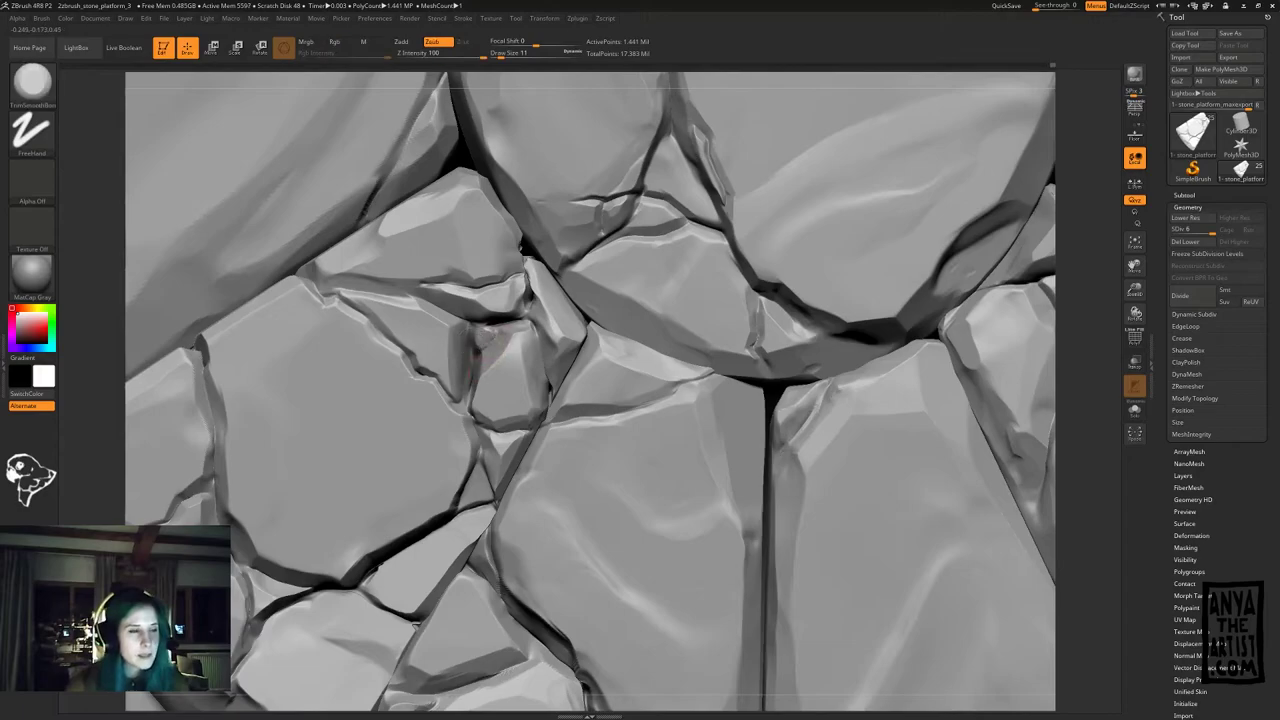
Step: Frame the whole stone platform and examine its slabs and surrounding loose bricks for remaining rough areas
{"action": "key", "text": "f"}
{"action": "left_click_drag", "start_coordinate": [620, 103], "coordinate": [857, 260]}
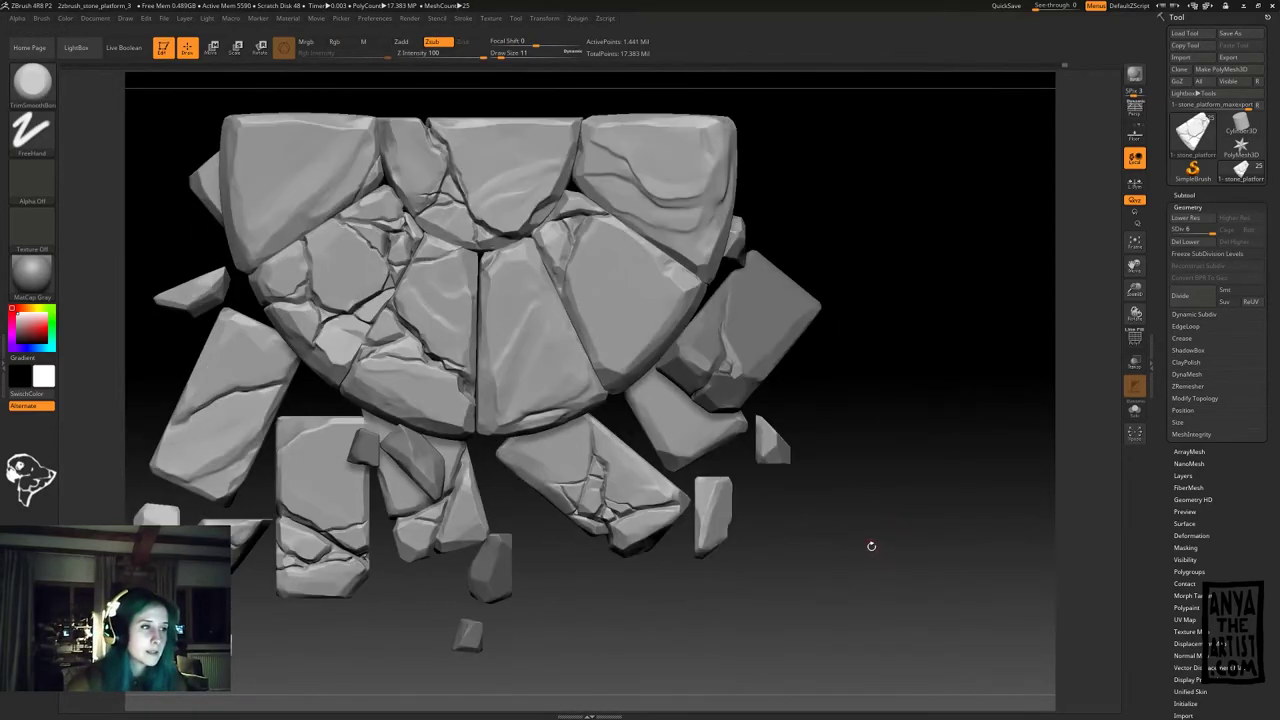
{"action": "left_click_drag", "start_coordinate": [871, 543], "coordinate": [800, 470]}
{"action": "left_click", "coordinate": [520, 345], "text": "alt"}
{"action": "right_click_drag", "start_coordinate": [800, 470], "coordinate": [820, 580], "text": "ctrl"}
{"action": "left_click_drag", "start_coordinate": [672, 486], "coordinate": [702, 454]}
{"action": "right_click_drag", "start_coordinate": [702, 470], "coordinate": [690, 380], "text": "ctrl"}
{"action": "left_click_drag", "start_coordinate": [1000, 560], "coordinate": [974, 480], "text": "shift"}
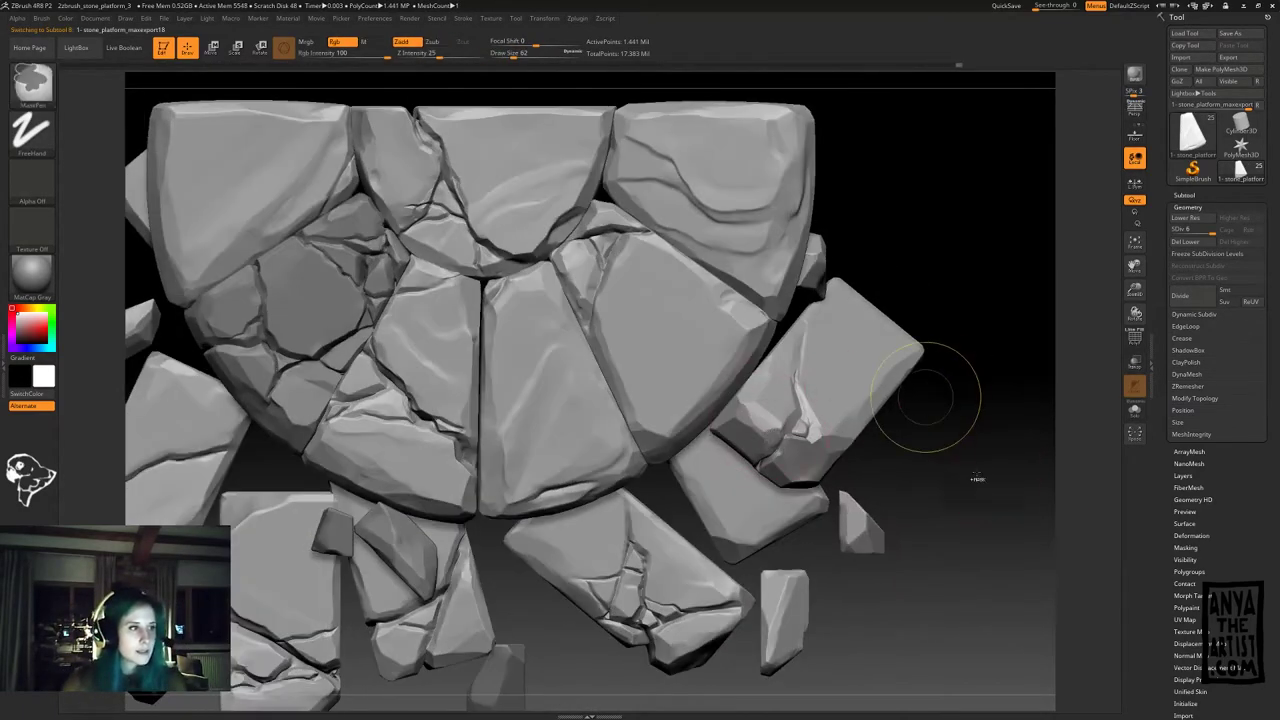
Step: Select the right loose brick and trim around its crack with TrimSmoothBorder at draw size 17
{"action": "left_click", "coordinate": [840, 390], "text": "alt"}
{"action": "left_click_drag", "start_coordinate": [784, 440], "coordinate": [812, 440]}
{"action": "right_click_drag", "start_coordinate": [872, 420], "coordinate": [868, 403], "text": "ctrl"}
{"action": "left_click_drag", "start_coordinate": [868, 403], "coordinate": [890, 430]}
Step: Save the project as 2zbrush_stone_platform_4
{"action": "left_click", "coordinate": [164, 18]}
{"action": "left_click", "coordinate": [245, 38]}
{"action": "key", "text": "Return"}
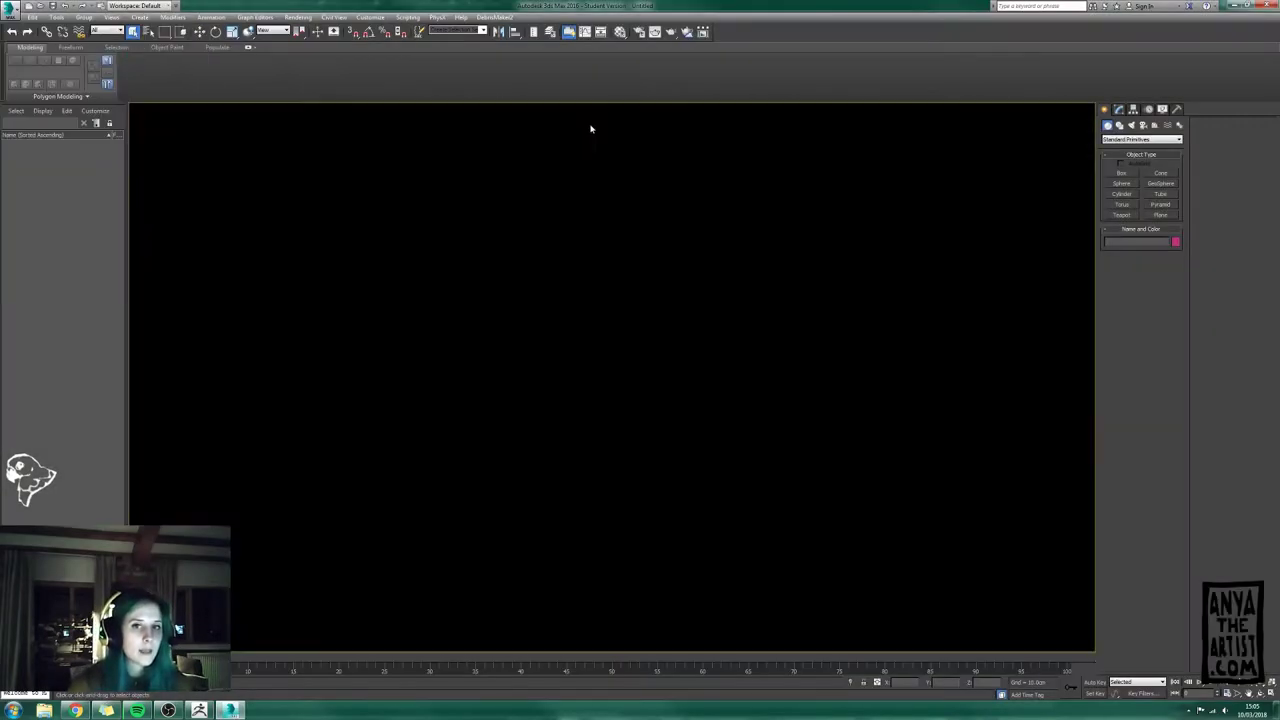
Step: Switch to 3ds Max, choose the stone_platform folder as export location for grass_basemesh, and return to ZBrush
{"action": "key", "text": "z"}
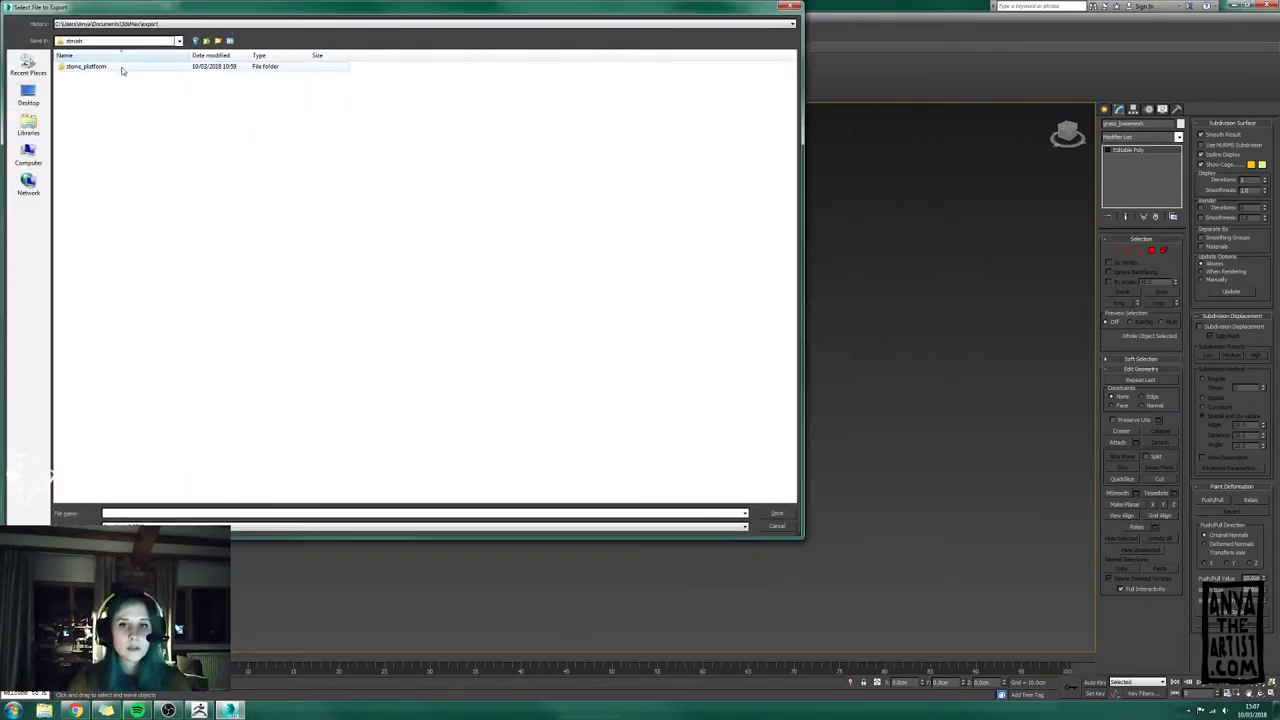
{"action": "double_click", "coordinate": [121, 68]}
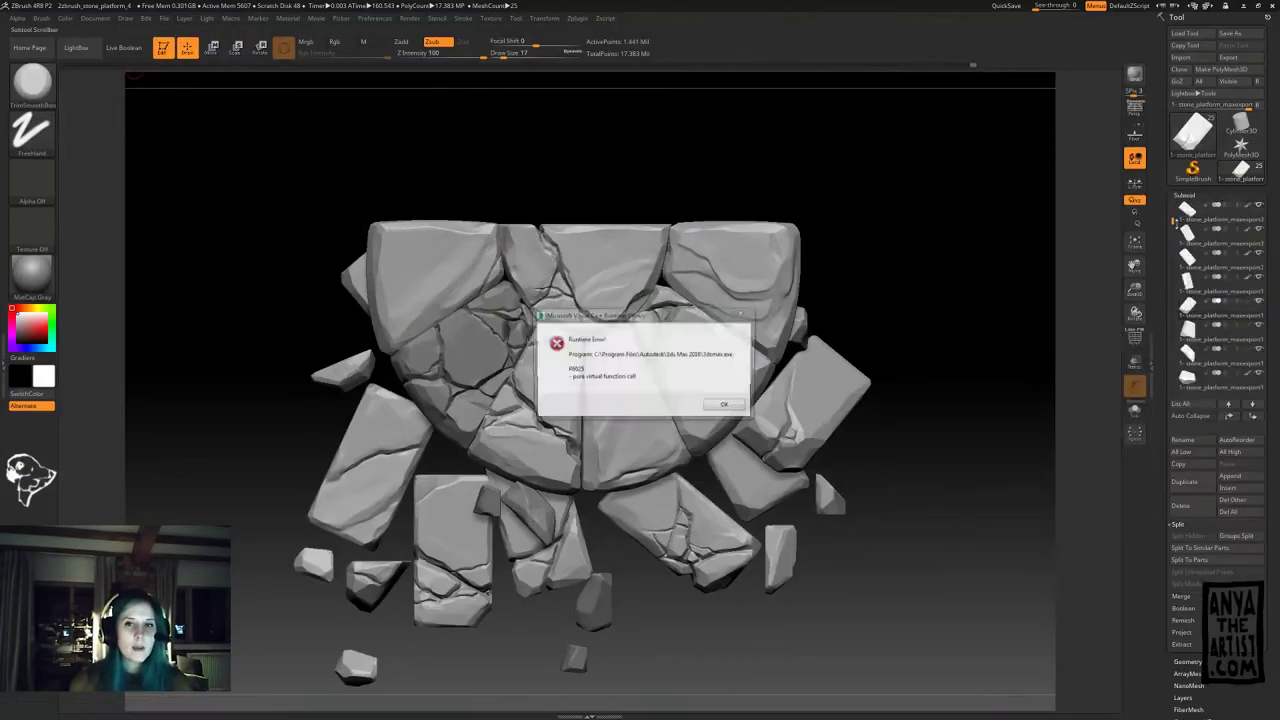
{"action": "key", "text": "Return"}
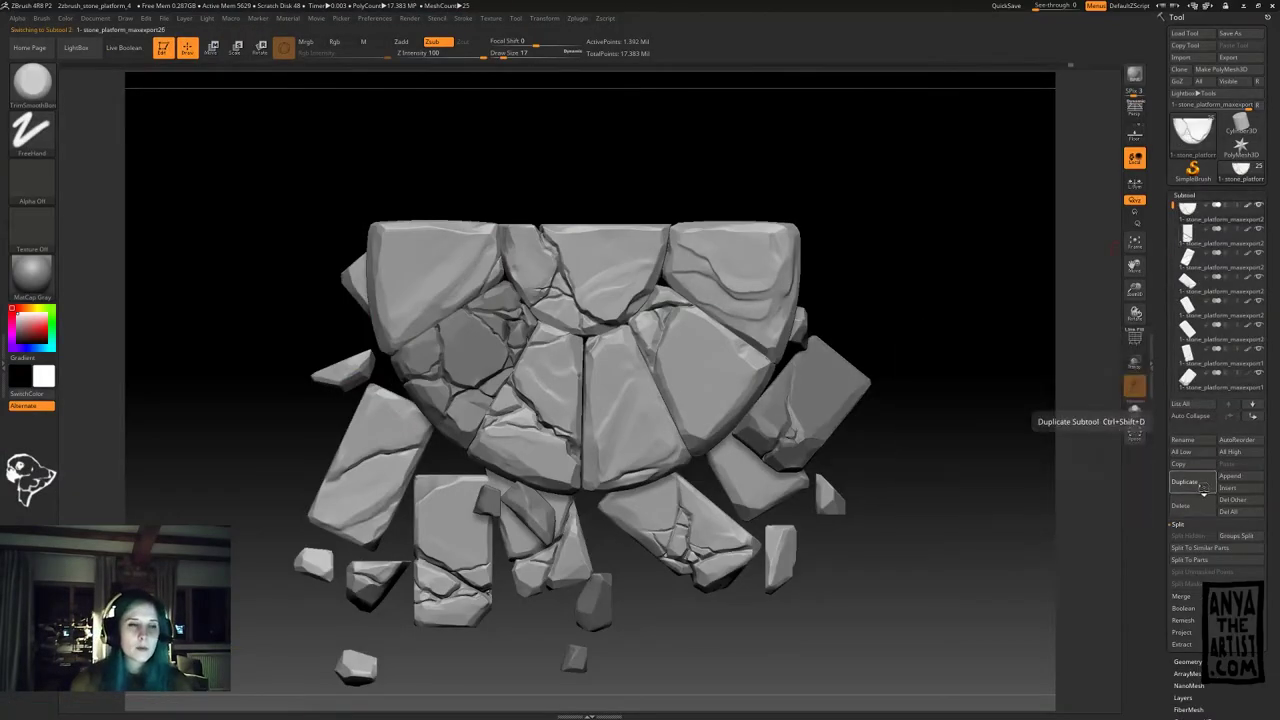
Step: Move the flat square base plane under the stone platform and scale it up
{"action": "left_click", "coordinate": [211, 48]}
{"action": "left_click_drag", "start_coordinate": [591, 335], "coordinate": [591, 125]}
{"action": "left_click_drag", "start_coordinate": [911, 463], "coordinate": [885, 463]}
{"action": "key", "text": "e"}
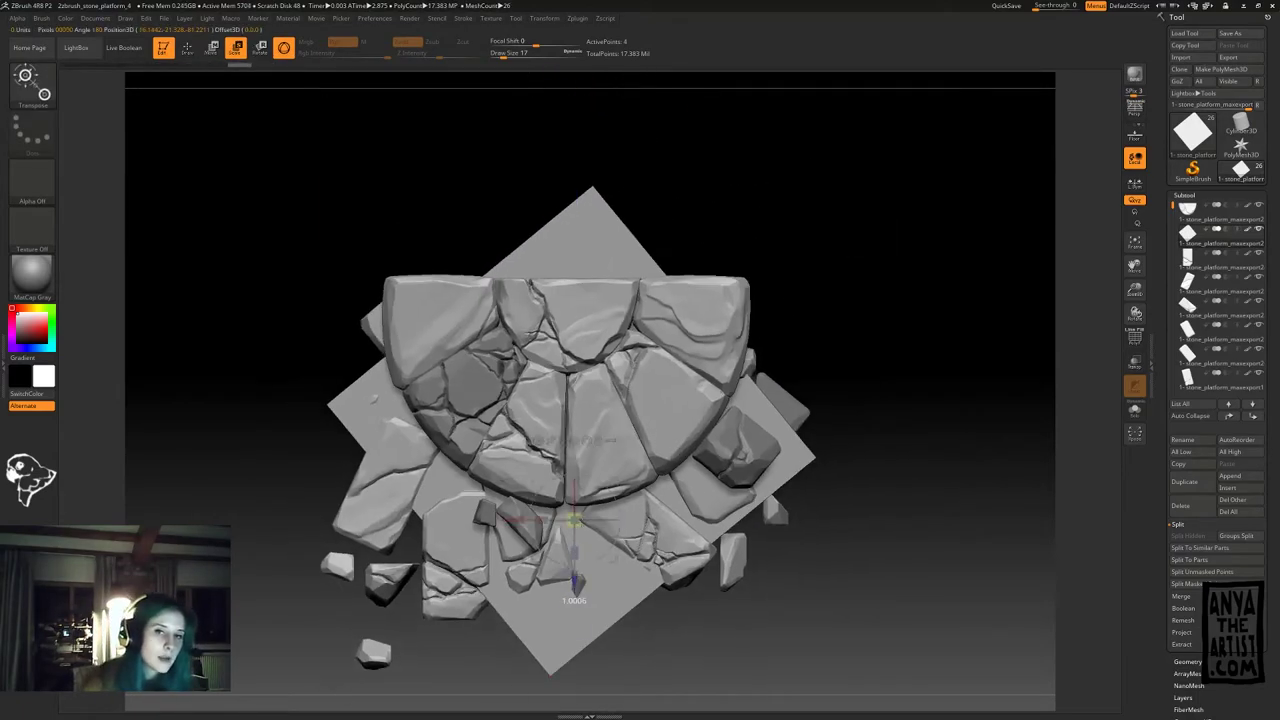
{"action": "left_click_drag", "start_coordinate": [574, 522], "coordinate": [620, 523]}
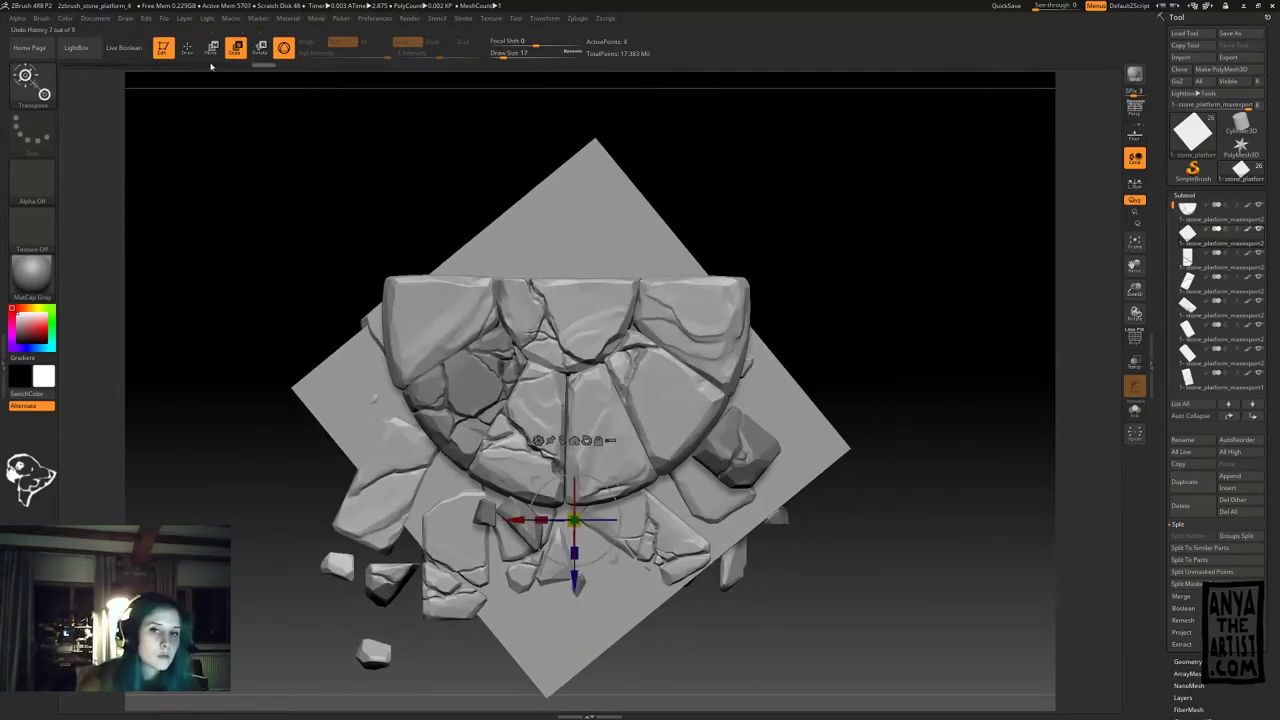
{"action": "mouse_move", "coordinate": [870, 360]}
{"action": "left_mouse_down"}
{"action": "mouse_move", "coordinate": [868, 290]}
{"action": "mouse_move", "coordinate": [866, 357]}
{"action": "mouse_move", "coordinate": [911, 350]}
{"action": "mouse_move", "coordinate": [880, 345]}
{"action": "left_mouse_up"}
{"action": "key", "text": "w"}
Step: Subdivide the base plane to level 11 and save the project as 2zbrush_stone_platform_5
{"action": "left_click", "coordinate": [1185, 196]}
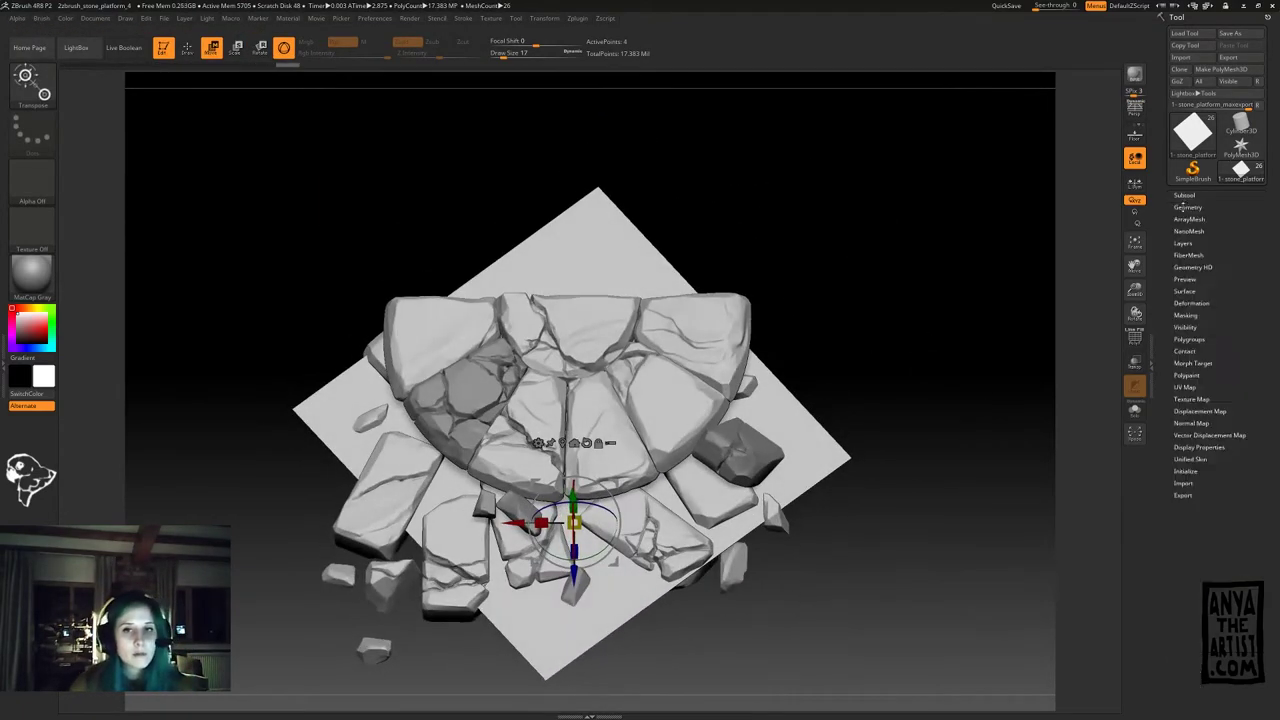
{"action": "left_click", "coordinate": [1187, 207]}
{"action": "left_click", "coordinate": [1188, 297]}
{"action": "left_click", "coordinate": [1188, 297]}
{"action": "left_click", "coordinate": [1188, 297]}
{"action": "left_click", "coordinate": [1188, 297]}
{"action": "left_click", "coordinate": [1188, 297]}
{"action": "left_click", "coordinate": [1188, 297]}
{"action": "left_click", "coordinate": [1188, 297]}
{"action": "left_click", "coordinate": [1188, 297]}
{"action": "key", "text": "ctrl+s"}
{"action": "key", "text": "Return"}
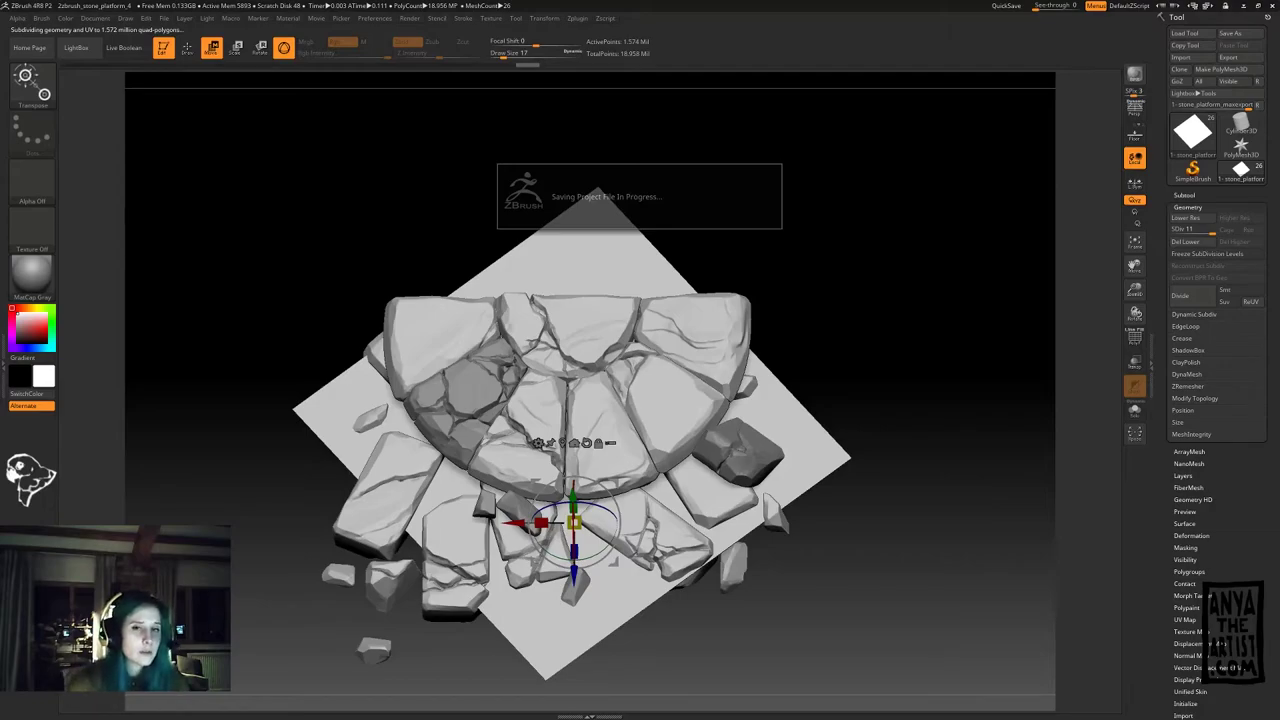
Step: Build up lumpy ground along the lower-left side of the base plane with the Clay brush and smooth it
{"action": "key", "text": "q"}
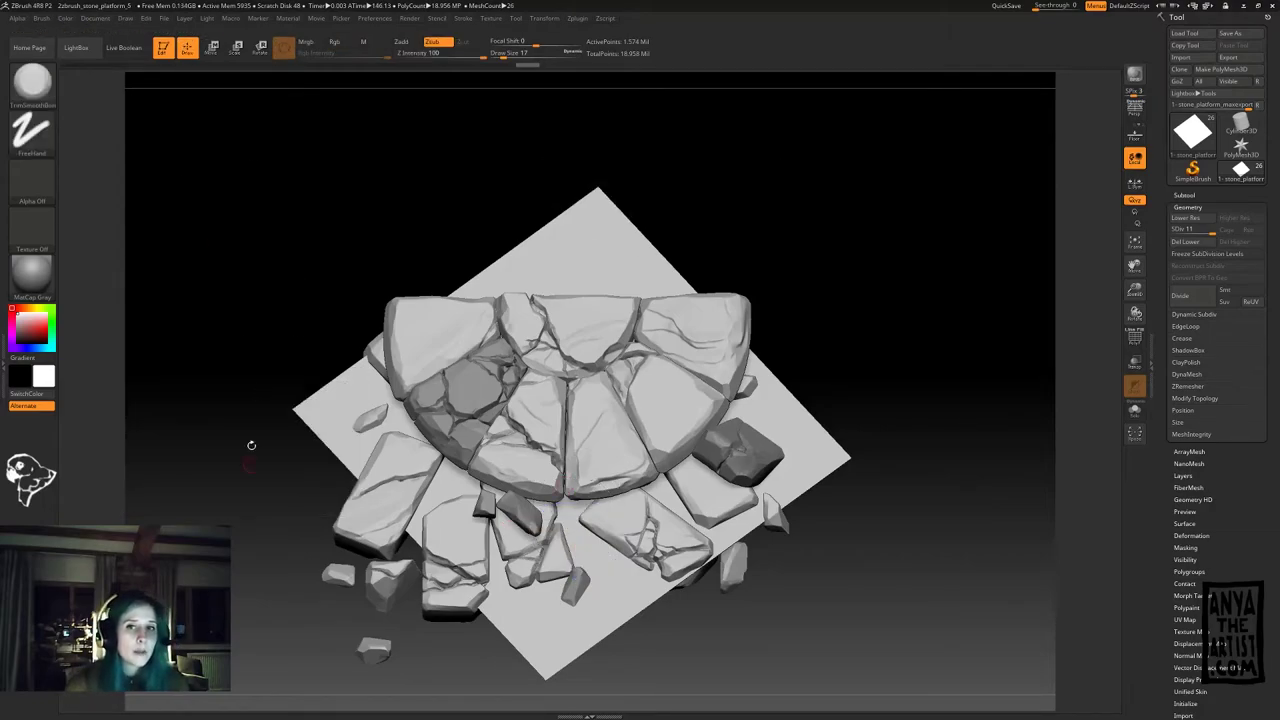
{"action": "key", "text": "space"}
{"action": "mouse_move", "coordinate": [445, 490]}
{"action": "left_mouse_down"}
{"action": "mouse_move", "coordinate": [450, 535]}
{"action": "mouse_move", "coordinate": [419, 451]}
{"action": "mouse_move", "coordinate": [372, 462]}
{"action": "left_mouse_up"}
{"action": "left_click_drag", "start_coordinate": [395, 480], "coordinate": [480, 545]}
{"action": "mouse_move", "coordinate": [270, 500]}
{"action": "left_mouse_down"}
{"action": "mouse_move", "coordinate": [270, 440]}
{"action": "mouse_move", "coordinate": [270, 560]}
{"action": "left_mouse_up"}
{"action": "mouse_move", "coordinate": [372, 345]}
{"action": "left_mouse_down"}
{"action": "mouse_move", "coordinate": [358, 398]}
{"action": "mouse_move", "coordinate": [380, 415]}
{"action": "left_mouse_up"}
{"action": "left_click_drag", "start_coordinate": [490, 492], "coordinate": [511, 548]}
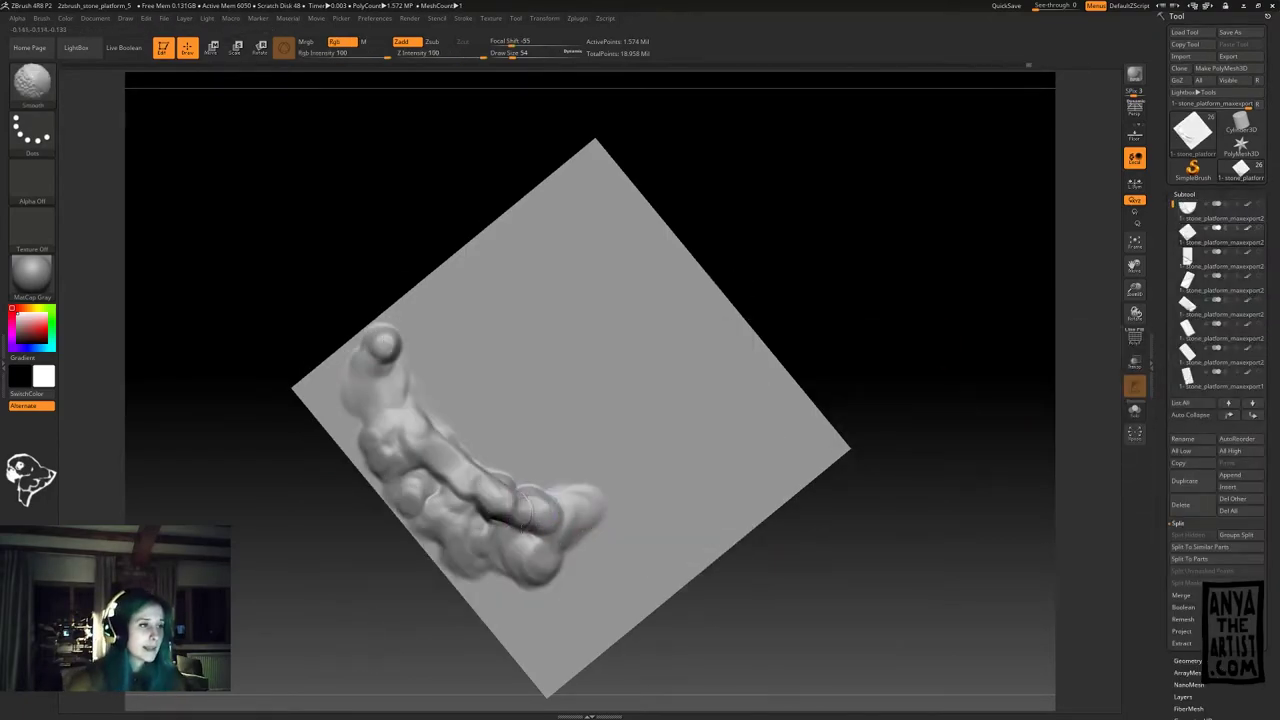
{"action": "mouse_move", "coordinate": [540, 500]}
{"action": "left_mouse_down"}
{"action": "mouse_move", "coordinate": [476, 448]}
{"action": "mouse_move", "coordinate": [479, 465]}
{"action": "left_mouse_up"}
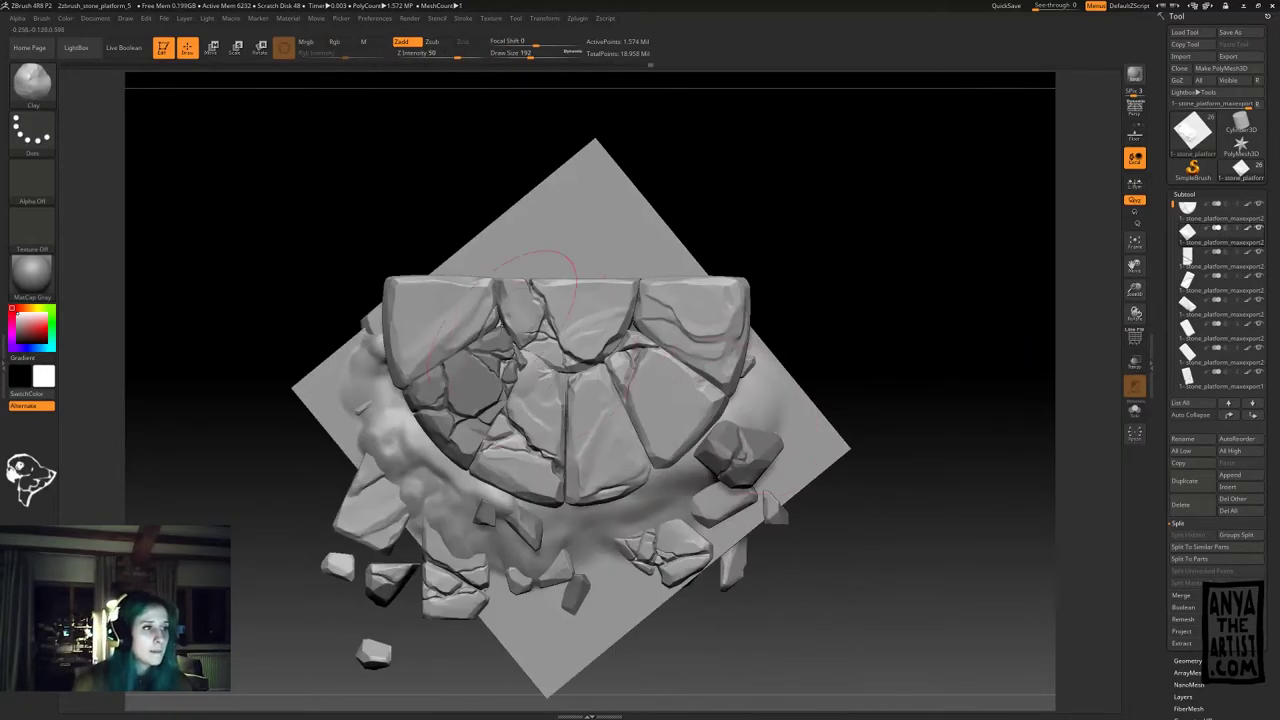
Step: Extend the raised ground behind and around the stone platform with the Clay brush at draw size 192
{"action": "left_click_drag", "start_coordinate": [495, 265], "coordinate": [675, 262]}
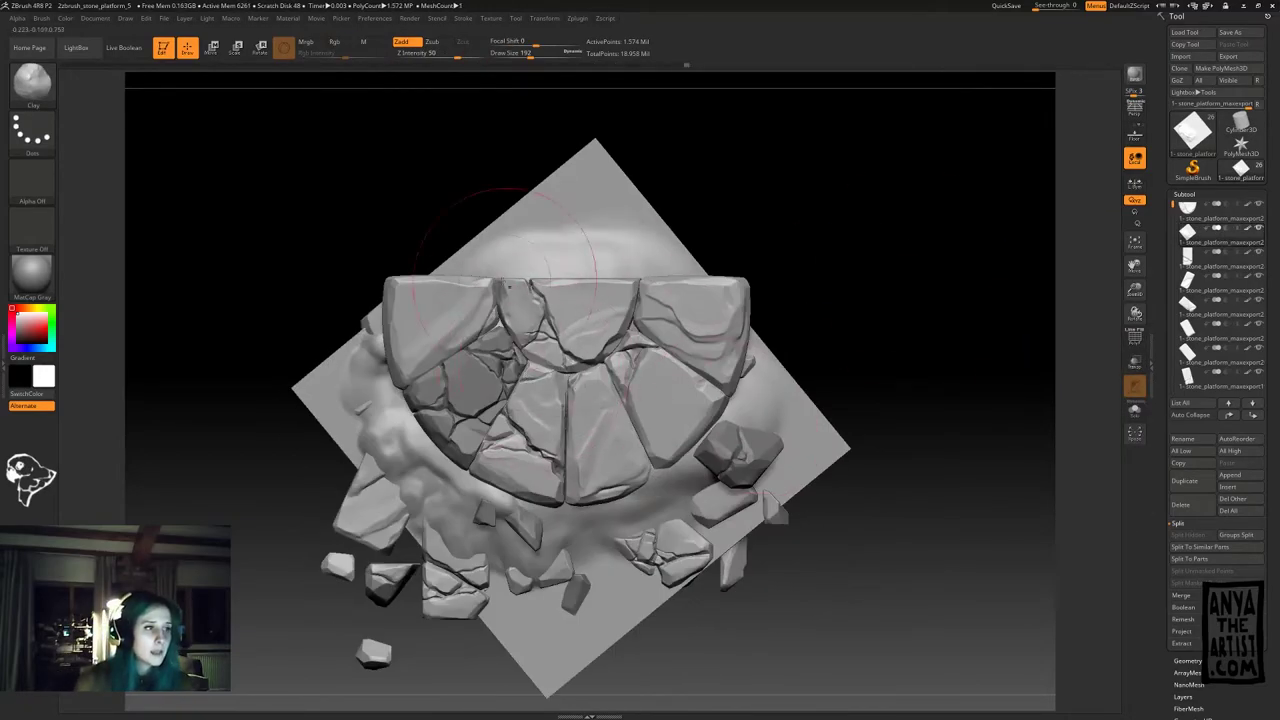
{"action": "left_click_drag", "start_coordinate": [590, 262], "coordinate": [665, 258]}
{"action": "left_click_drag", "start_coordinate": [758, 410], "coordinate": [700, 500]}
{"action": "mouse_move", "coordinate": [540, 530]}
{"action": "left_mouse_down"}
{"action": "mouse_move", "coordinate": [391, 400]}
{"action": "mouse_move", "coordinate": [362, 335]}
{"action": "mouse_move", "coordinate": [400, 415]}
{"action": "left_mouse_up"}
{"action": "mouse_move", "coordinate": [640, 485]}
{"action": "left_mouse_down"}
{"action": "mouse_move", "coordinate": [545, 578]}
{"action": "mouse_move", "coordinate": [450, 530]}
{"action": "left_mouse_up"}
Step: Smooth the lumps and even out the raised ground around the stone platform and fragments
{"action": "left_click_drag", "start_coordinate": [410, 440], "coordinate": [370, 385], "text": "shift"}
{"action": "mouse_move", "coordinate": [690, 470]}
{"action": "left_mouse_down", "text": "shift"}
{"action": "mouse_move", "coordinate": [715, 500]}
{"action": "mouse_move", "coordinate": [620, 575]}
{"action": "left_mouse_up", "text": "shift"}
{"action": "left_click_drag", "start_coordinate": [605, 530], "coordinate": [590, 565], "text": "shift"}
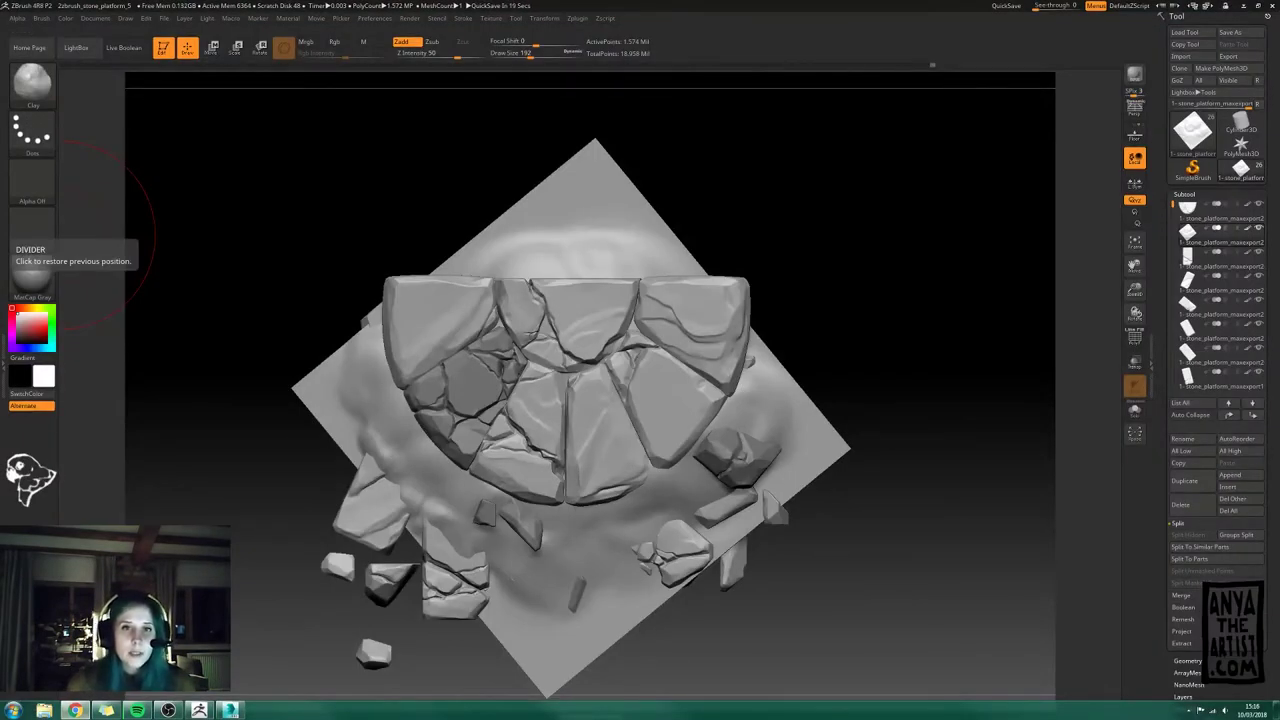
{"action": "left_click_drag", "start_coordinate": [517, 550], "coordinate": [518, 610], "text": "shift"}
{"action": "mouse_move", "coordinate": [250, 400]}
{"action": "left_mouse_down"}
{"action": "mouse_move", "coordinate": [250, 250]}
{"action": "mouse_move", "coordinate": [335, 405]}
{"action": "mouse_move", "coordinate": [565, 349]}
{"action": "mouse_move", "coordinate": [596, 415]}
{"action": "left_mouse_up"}
{"action": "left_click_drag", "start_coordinate": [680, 390], "coordinate": [590, 450]}
{"action": "mouse_move", "coordinate": [486, 537]}
{"action": "left_mouse_down"}
{"action": "mouse_move", "coordinate": [413, 521]}
{"action": "mouse_move", "coordinate": [250, 530]}
{"action": "mouse_move", "coordinate": [222, 500]}
{"action": "left_mouse_up"}
{"action": "mouse_move", "coordinate": [740, 400]}
{"action": "left_mouse_down"}
{"action": "mouse_move", "coordinate": [831, 320]}
{"action": "mouse_move", "coordinate": [611, 371]}
{"action": "left_mouse_up"}
Step: Mask the outer areas of the base plane around the raised ground at draw size 23
{"action": "left_click", "coordinate": [351, 525], "text": "alt"}
{"action": "left_click", "coordinate": [440, 580], "text": "alt"}
{"action": "left_click_drag", "start_coordinate": [760, 380], "coordinate": [760, 300]}
{"action": "left_click_drag", "start_coordinate": [759, 300], "coordinate": [853, 241], "text": "alt"}
{"action": "left_click_drag", "start_coordinate": [350, 108], "coordinate": [690, 274], "text": "ctrl"}
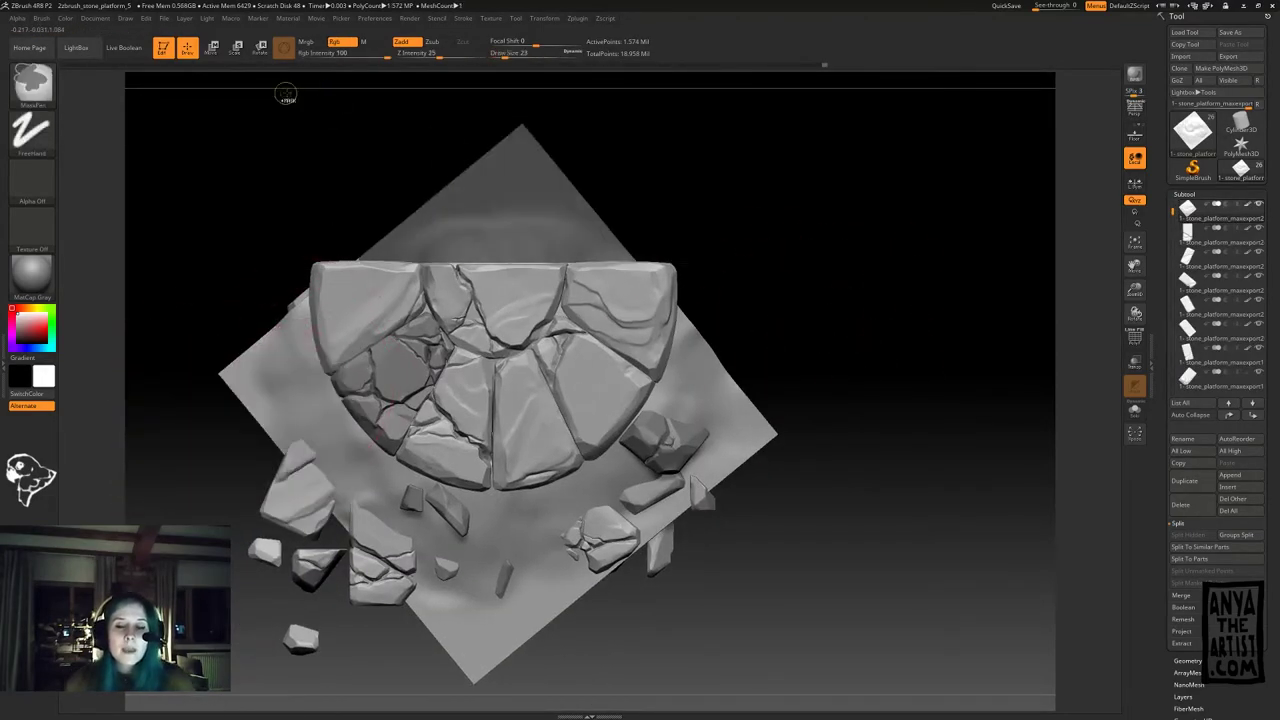
{"action": "mouse_move", "coordinate": [288, 345]}
{"action": "left_mouse_down", "text": "ctrl"}
{"action": "mouse_move", "coordinate": [284, 420]}
{"action": "mouse_move", "coordinate": [286, 403]}
{"action": "mouse_move", "coordinate": [342, 517]}
{"action": "mouse_move", "coordinate": [436, 565]}
{"action": "mouse_move", "coordinate": [605, 577]}
{"action": "left_mouse_up", "text": "ctrl"}
{"action": "mouse_move", "coordinate": [688, 335]}
{"action": "left_mouse_down", "text": "ctrl"}
{"action": "mouse_move", "coordinate": [743, 428]}
{"action": "mouse_move", "coordinate": [635, 530]}
{"action": "mouse_move", "coordinate": [490, 586]}
{"action": "mouse_move", "coordinate": [555, 568]}
{"action": "left_mouse_up", "text": "ctrl"}
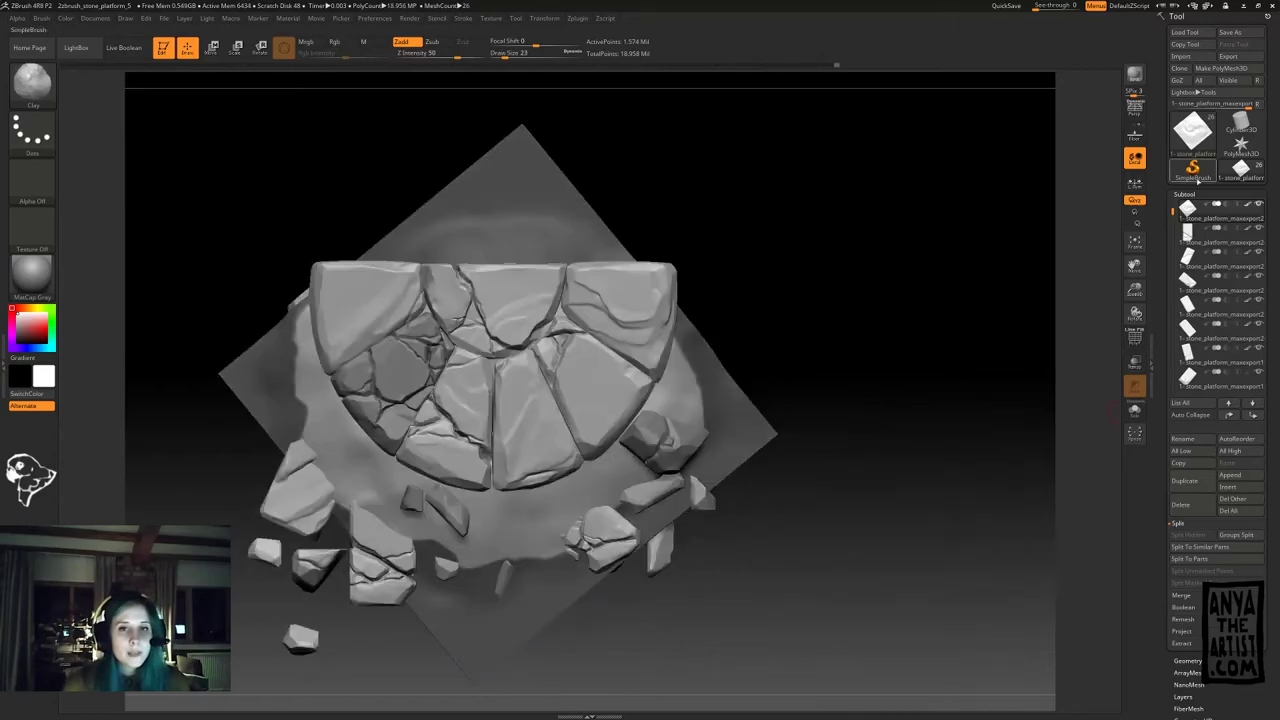
Step: Hide the masked outer areas of the base plane and delete the hidden geometry
{"action": "left_click", "coordinate": [1184, 194]}
{"action": "left_click", "coordinate": [1182, 314]}
{"action": "left_click", "coordinate": [1236, 326]}
{"action": "left_click", "coordinate": [1184, 536]}
{"action": "left_click", "coordinate": [1187, 338]}
{"action": "left_click", "coordinate": [1187, 206]}
{"action": "left_click", "coordinate": [1183, 194]}
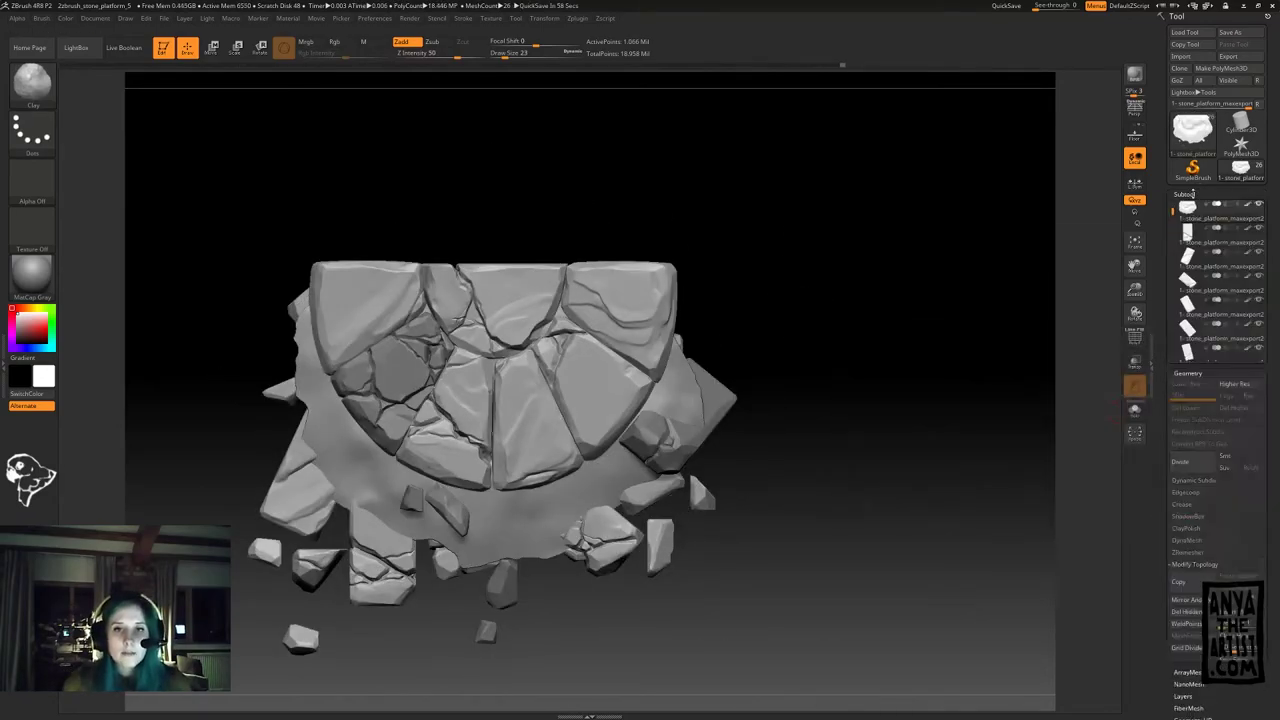
Step: Mask the part of the ground mesh lying beneath the stone slabs, toggling subtool visibility to reach it
{"action": "left_click_drag", "start_coordinate": [1055, 263], "coordinate": [871, 420]}
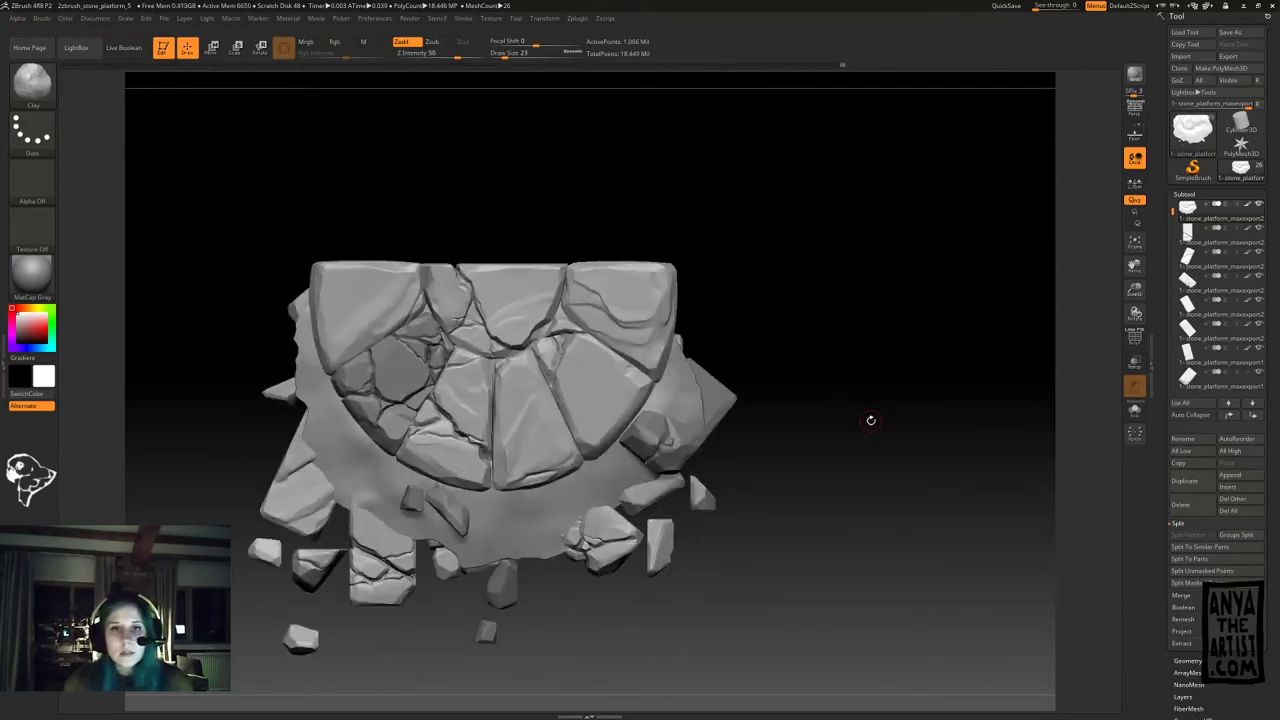
{"action": "key", "text": "ctrl"}
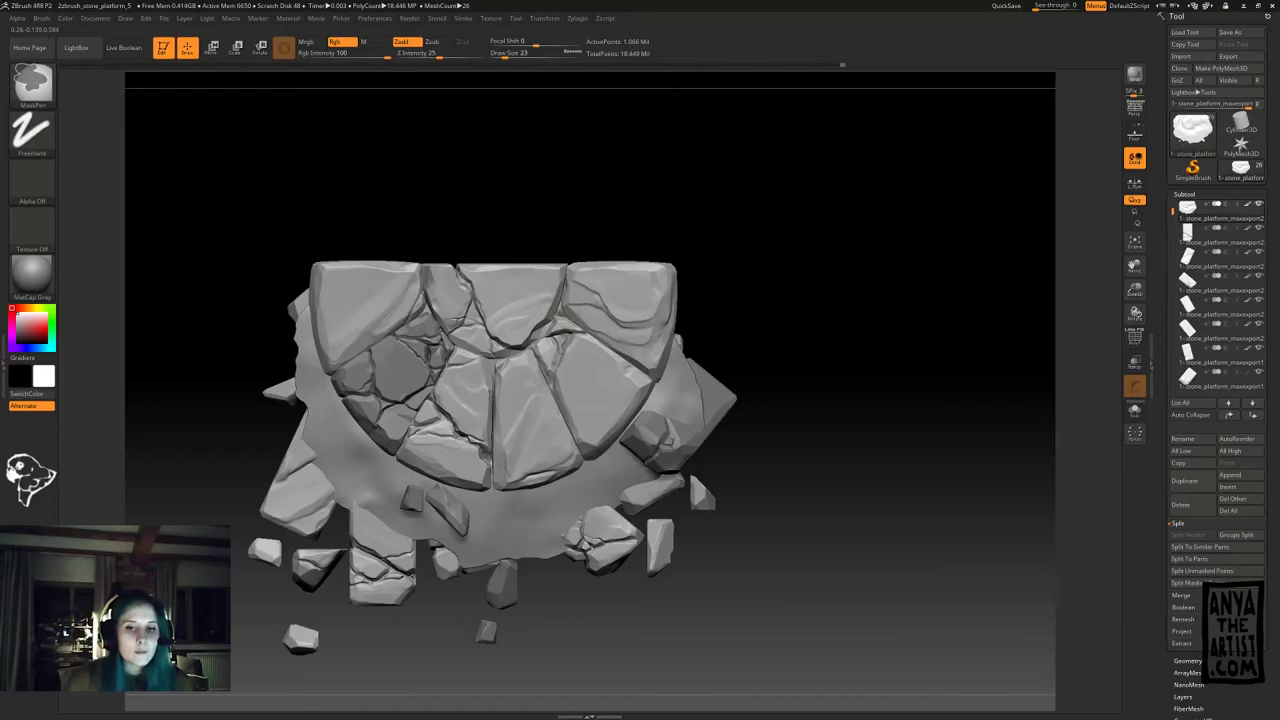
{"action": "left_click", "coordinate": [1259, 204]}
{"action": "mouse_move", "coordinate": [332, 280]}
{"action": "left_mouse_down", "text": "ctrl"}
{"action": "mouse_move", "coordinate": [582, 433]}
{"action": "mouse_move", "coordinate": [660, 298]}
{"action": "mouse_move", "coordinate": [568, 310]}
{"action": "mouse_move", "coordinate": [592, 412]}
{"action": "mouse_move", "coordinate": [428, 350]}
{"action": "mouse_move", "coordinate": [540, 348]}
{"action": "mouse_move", "coordinate": [324, 320]}
{"action": "left_mouse_up", "text": "ctrl"}
{"action": "left_click", "coordinate": [1259, 204]}
Step: Create a polygroup from the ground mesh's masked area and display its polyframe
{"action": "left_click", "coordinate": [1184, 194]}
{"action": "left_click", "coordinate": [1190, 338]}
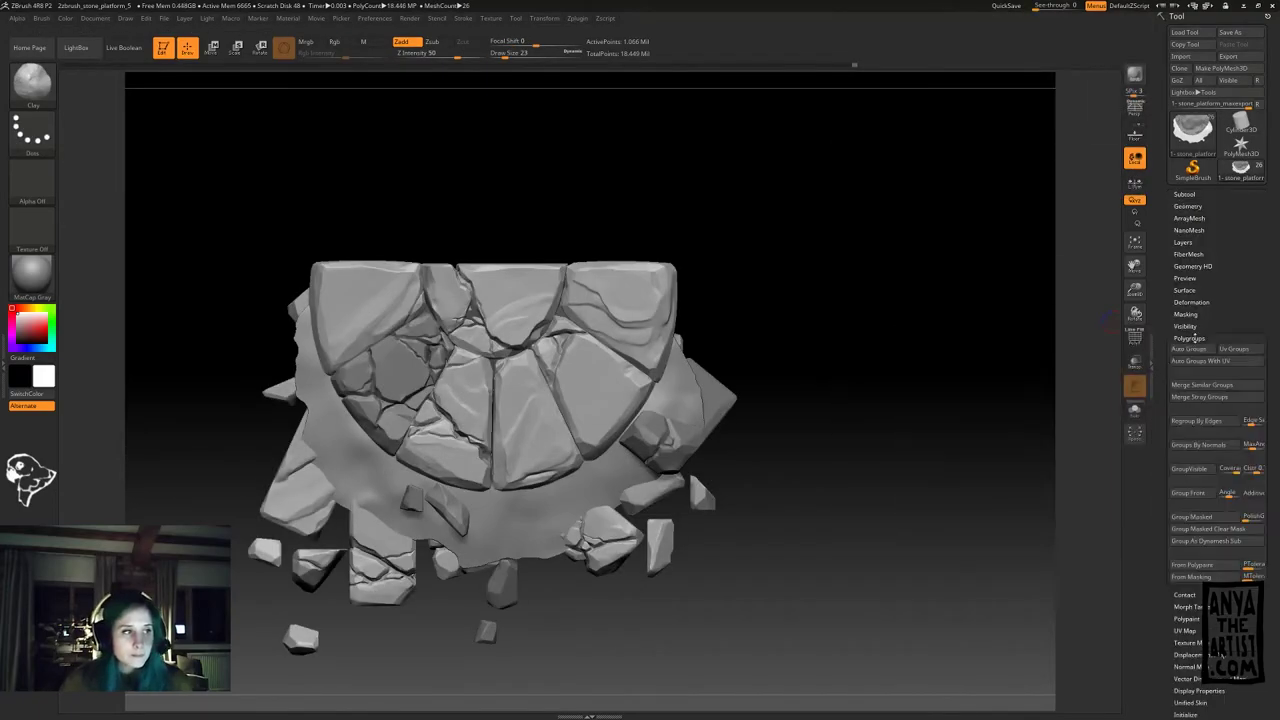
{"action": "left_click", "coordinate": [1112, 321], "text": "ctrl"}
{"action": "left_click", "coordinate": [1201, 518]}
{"action": "key", "text": "shift+f"}
Step: Split the ground mesh by groups into separate subtools, select the second piece and hide the polyframe
{"action": "left_click", "coordinate": [1185, 194]}
{"action": "left_click", "coordinate": [1185, 194]}
{"action": "left_click", "coordinate": [1188, 206]}
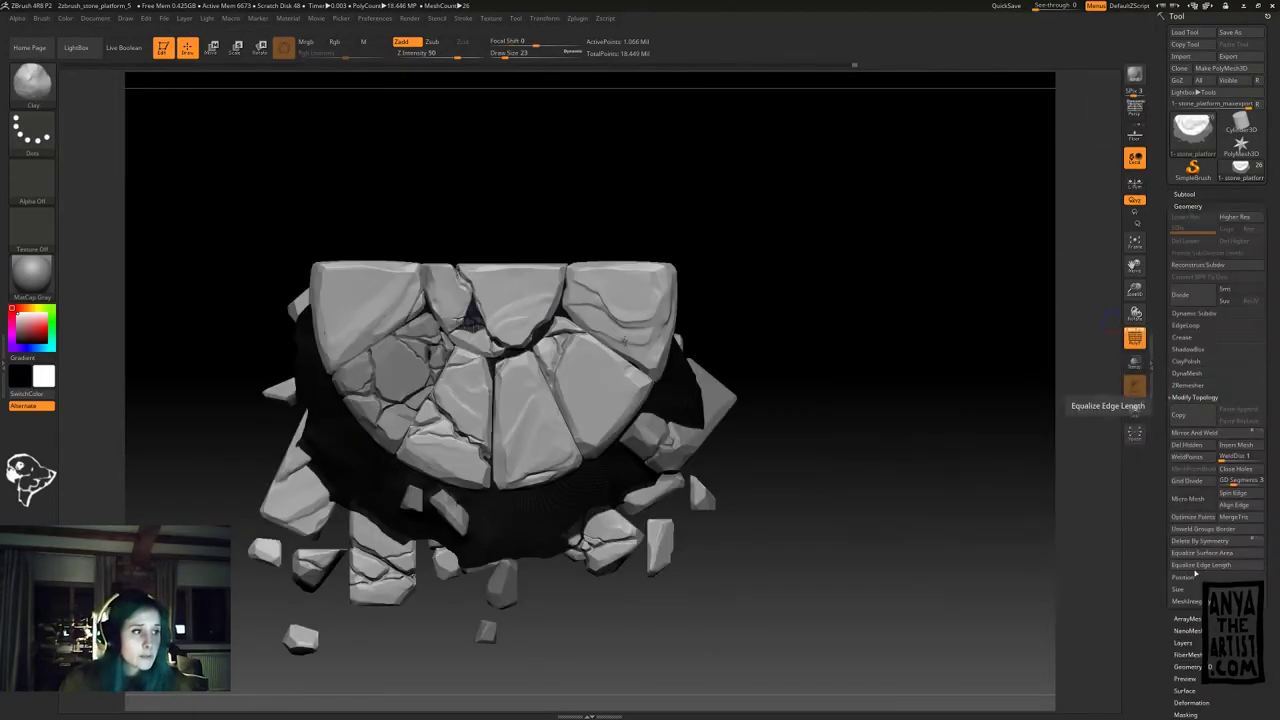
{"action": "left_click", "coordinate": [1185, 194]}
{"action": "left_click", "coordinate": [1185, 524]}
{"action": "left_click", "coordinate": [1237, 535]}
{"action": "left_click", "coordinate": [1048, 561]}
{"action": "left_click", "coordinate": [1212, 234]}
{"action": "key", "text": "shift+f"}
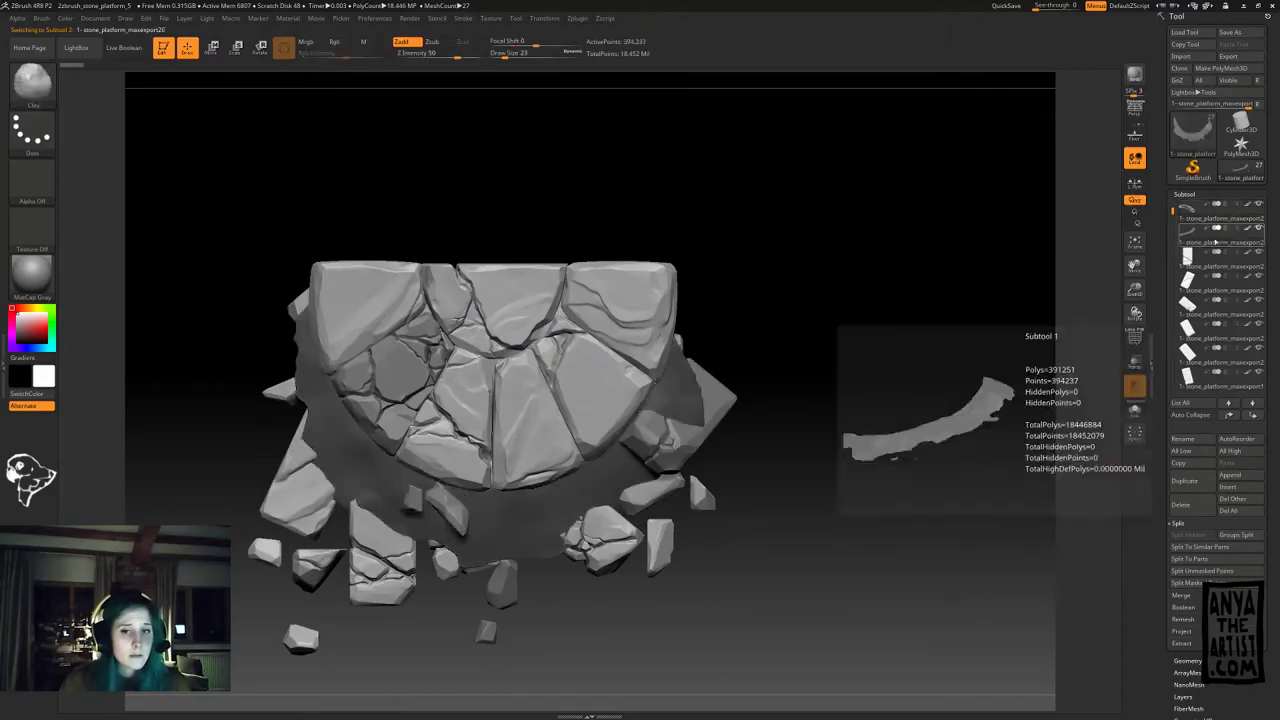
{"action": "left_click", "coordinate": [1185, 194]}
{"action": "left_click", "coordinate": [1186, 314]}
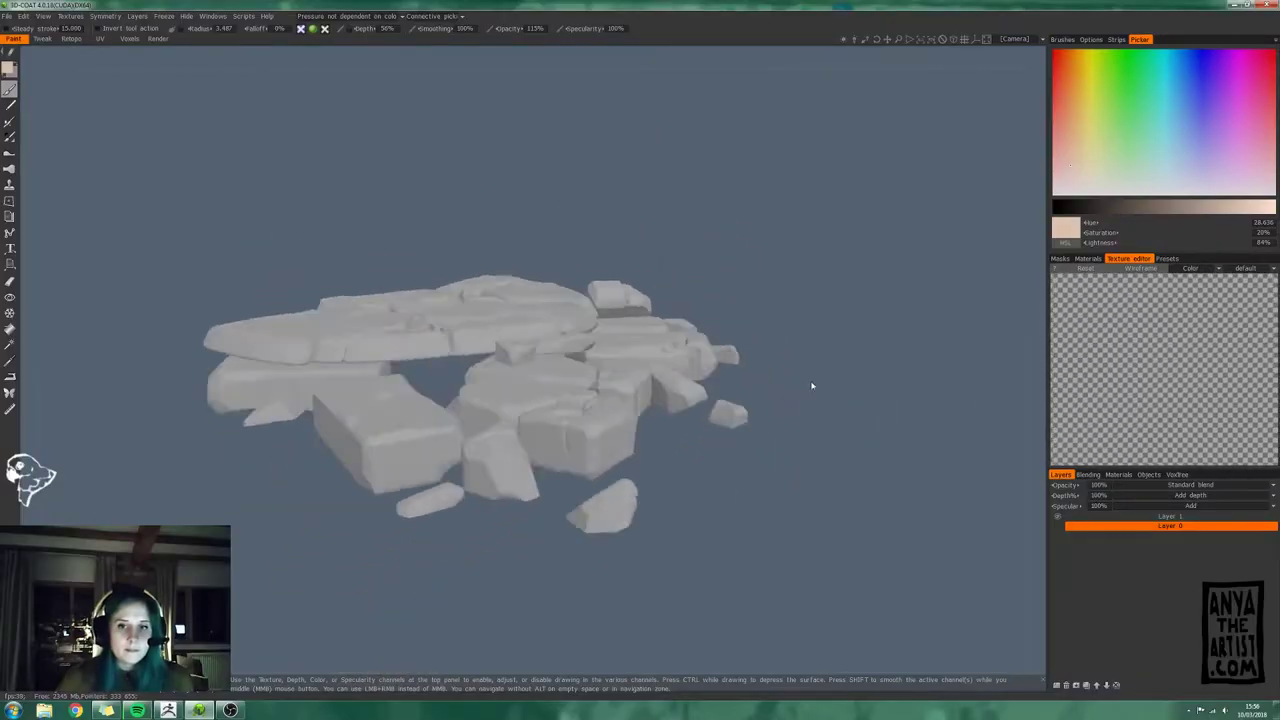
Step: Start the retopology of the broken platform by laying connected quads over the top and bevelled edges of its corner slab
{"action": "left_click_drag", "start_coordinate": [811, 380], "coordinate": [931, 354]}
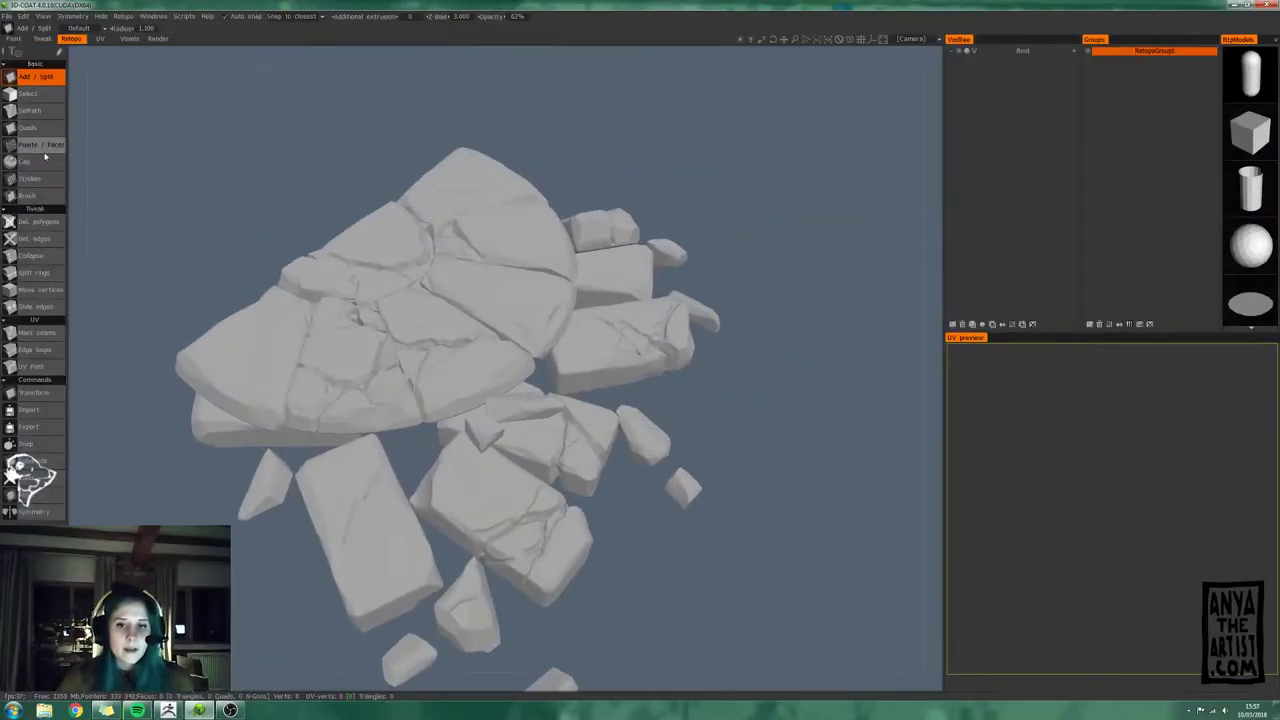
{"action": "left_click", "coordinate": [42, 146]}
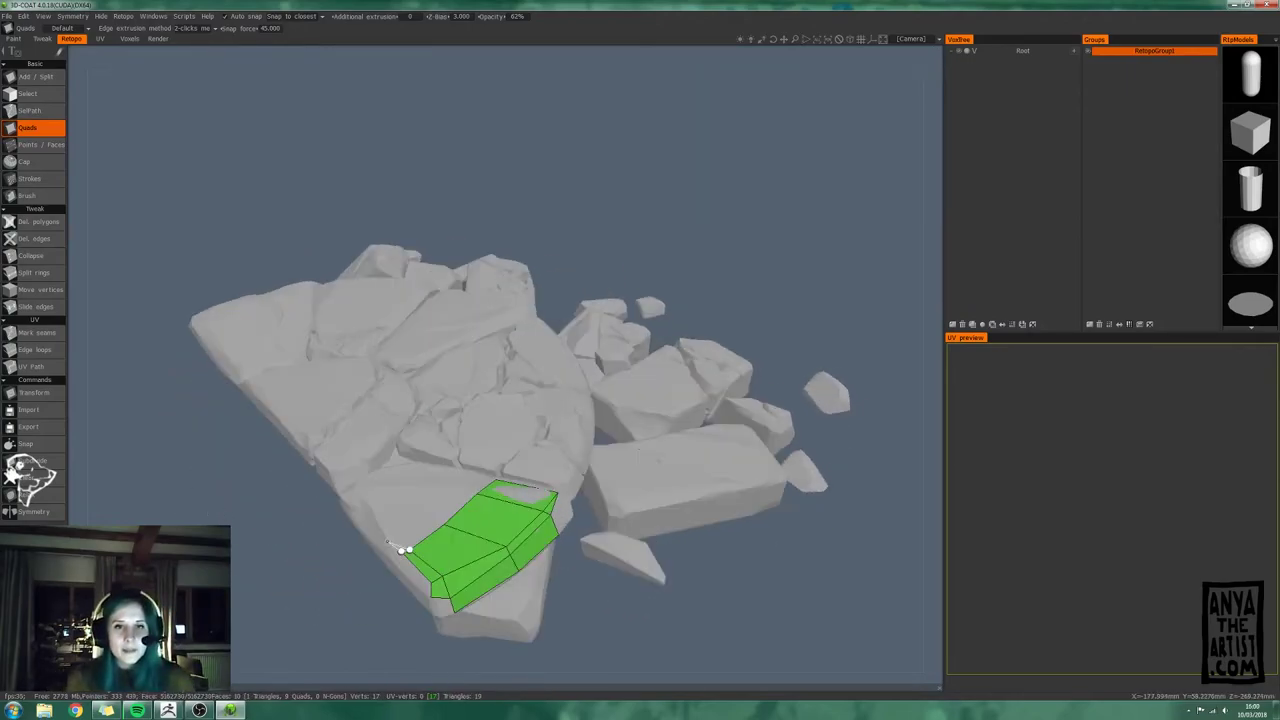
{"action": "left_click", "coordinate": [443, 523]}
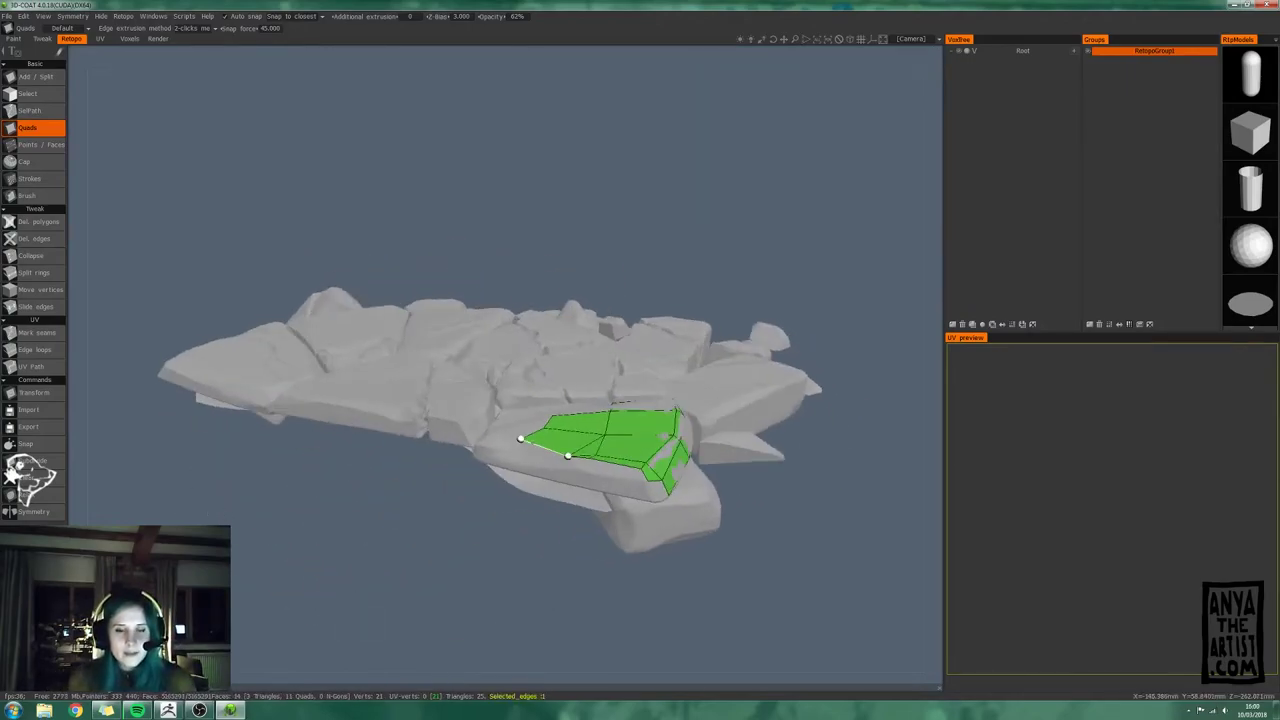
{"action": "left_click", "coordinate": [567, 457]}
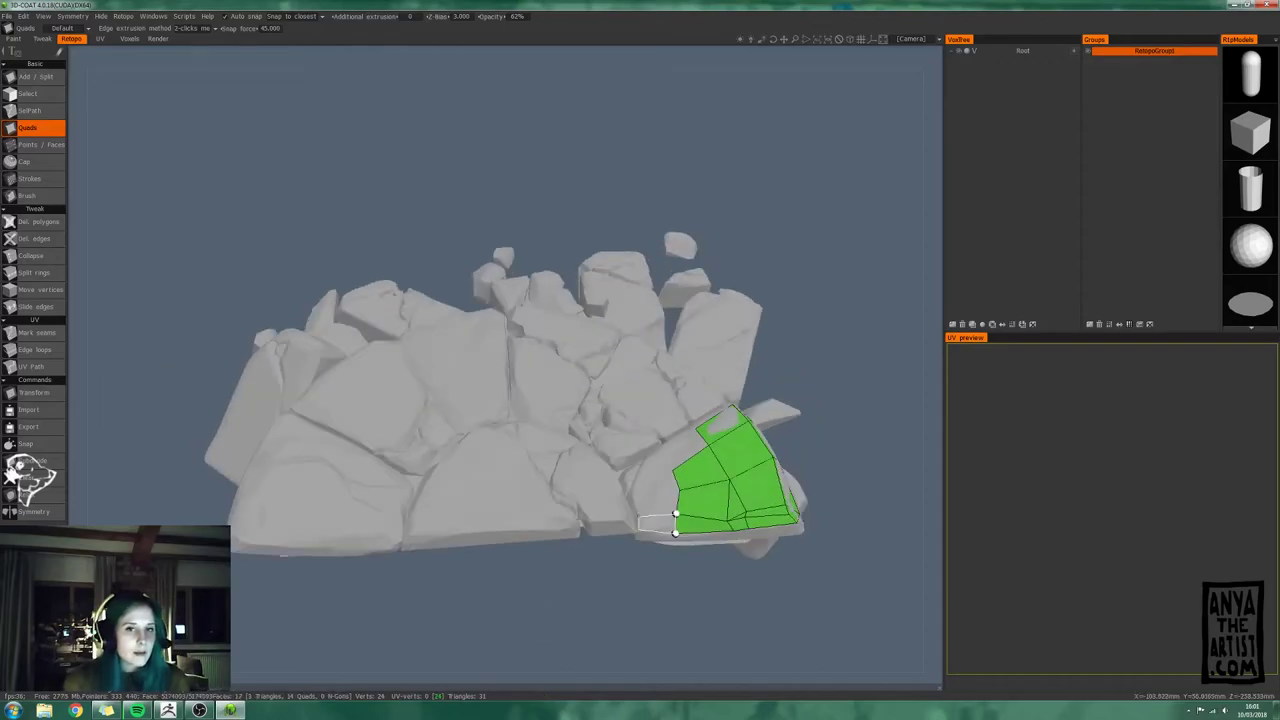
{"action": "left_click", "coordinate": [623, 466]}
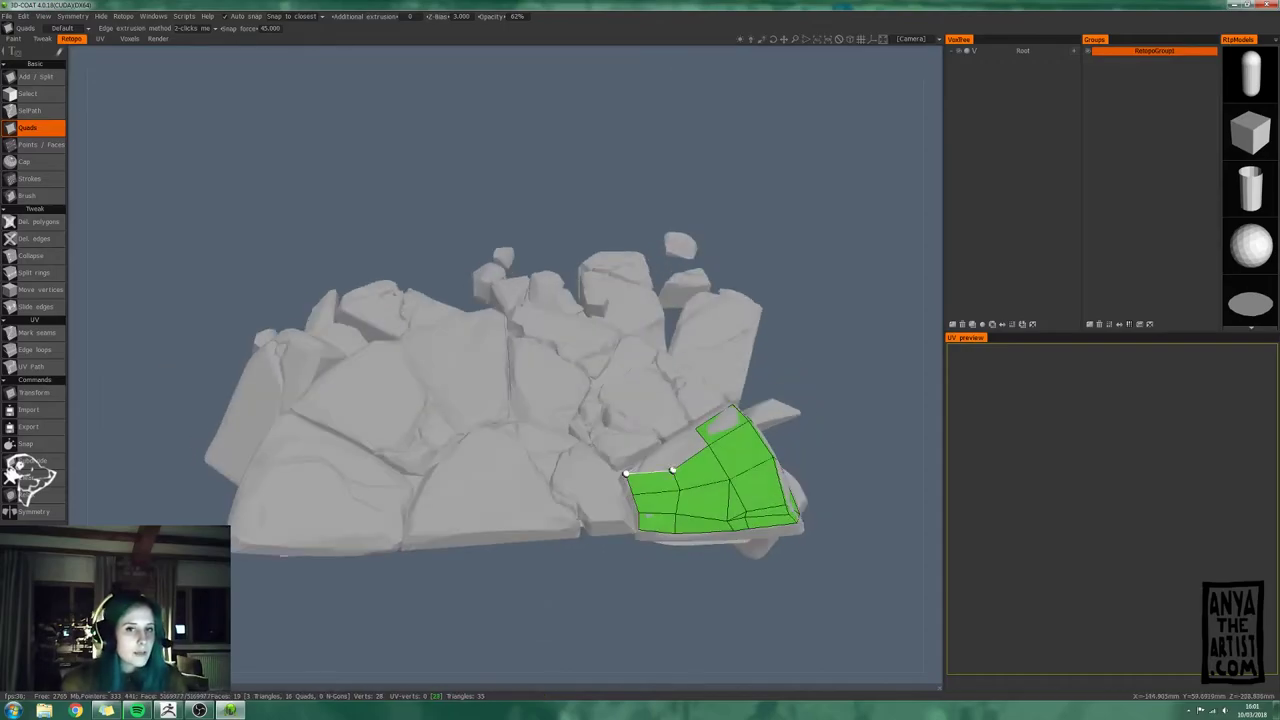
{"action": "left_click", "coordinate": [341, 485]}
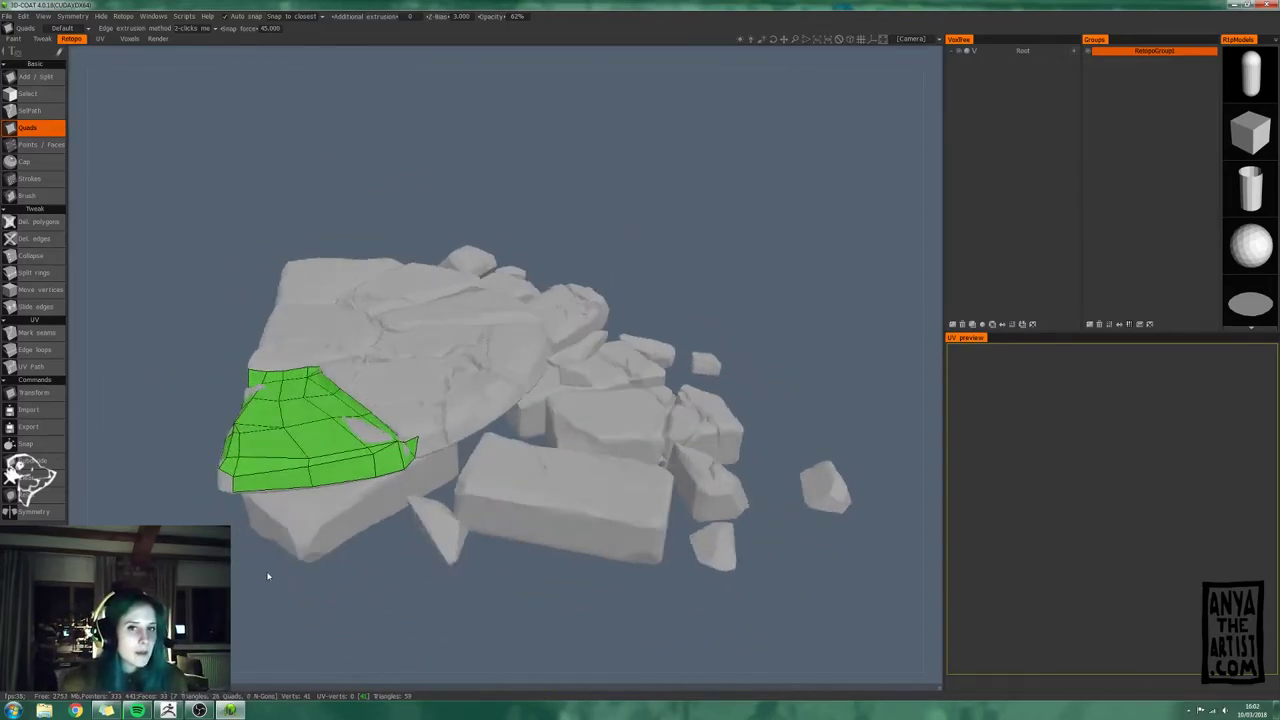
{"action": "left_click", "coordinate": [291, 478]}
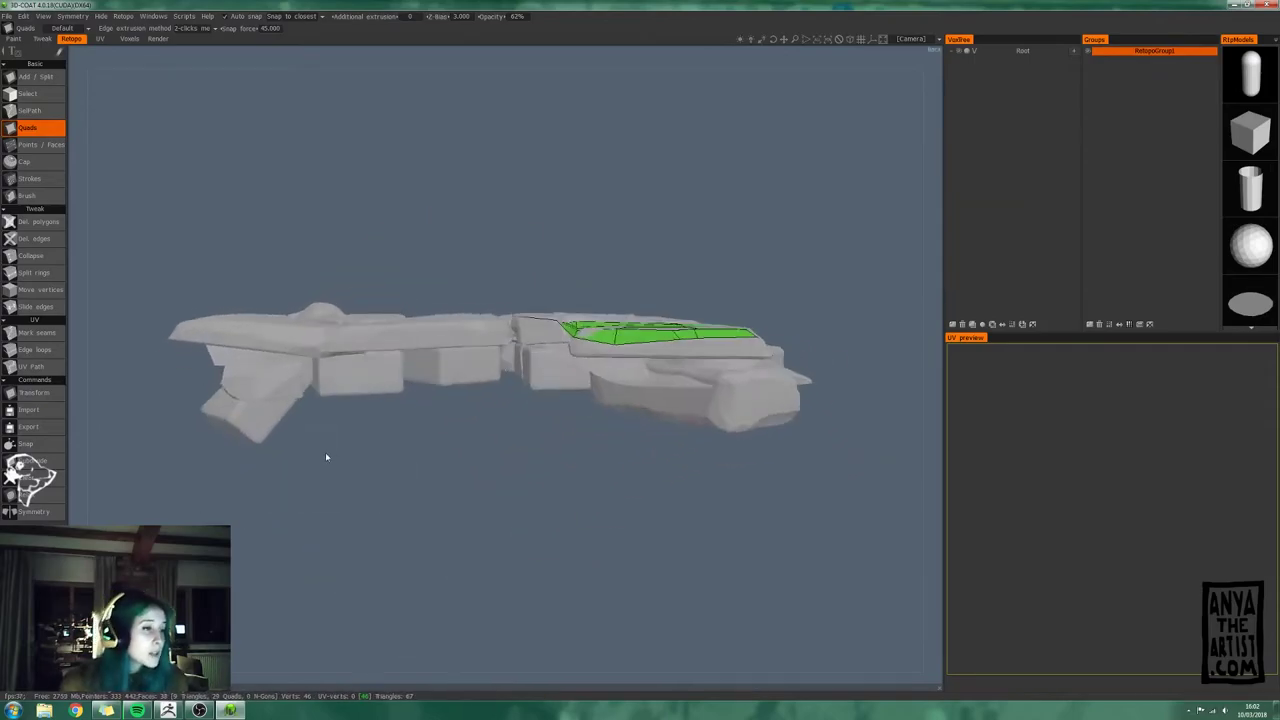
{"action": "left_click", "coordinate": [358, 462]}
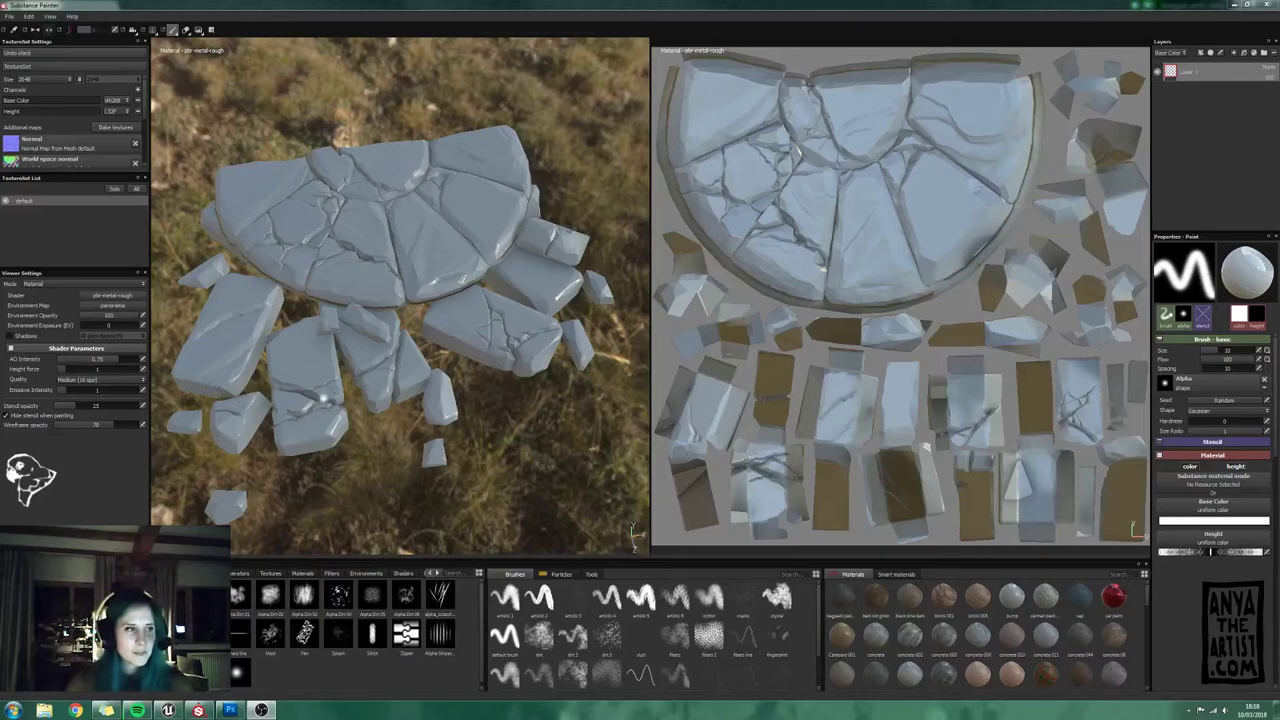
Step: In Substance Painter, add a fill layer that uses the baked ambient occlusion map as its base color
{"action": "left_click_drag", "start_coordinate": [378, 474], "coordinate": [528, 400], "text": "alt"}
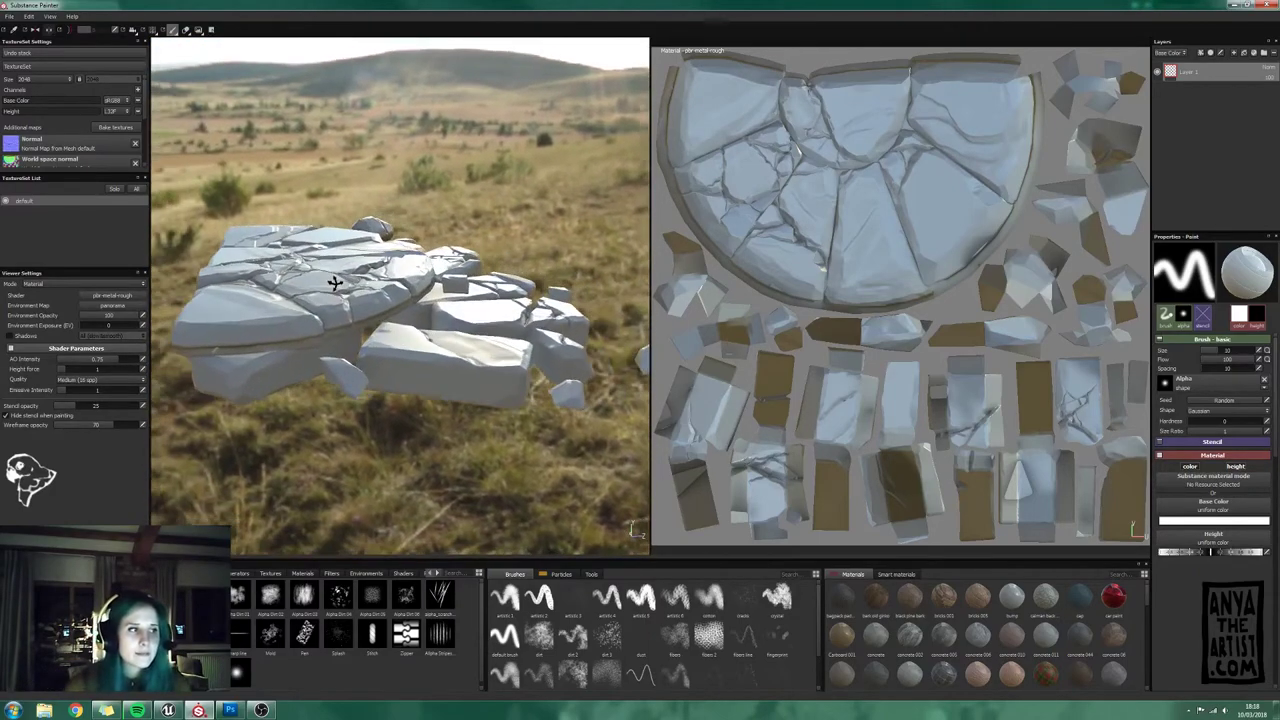
{"action": "mouse_move", "coordinate": [338, 319]}
{"action": "left_mouse_down", "text": "alt"}
{"action": "mouse_move", "coordinate": [323, 354]}
{"action": "mouse_move", "coordinate": [208, 340]}
{"action": "mouse_move", "coordinate": [218, 309]}
{"action": "mouse_move", "coordinate": [208, 367]}
{"action": "left_mouse_up", "text": "alt"}
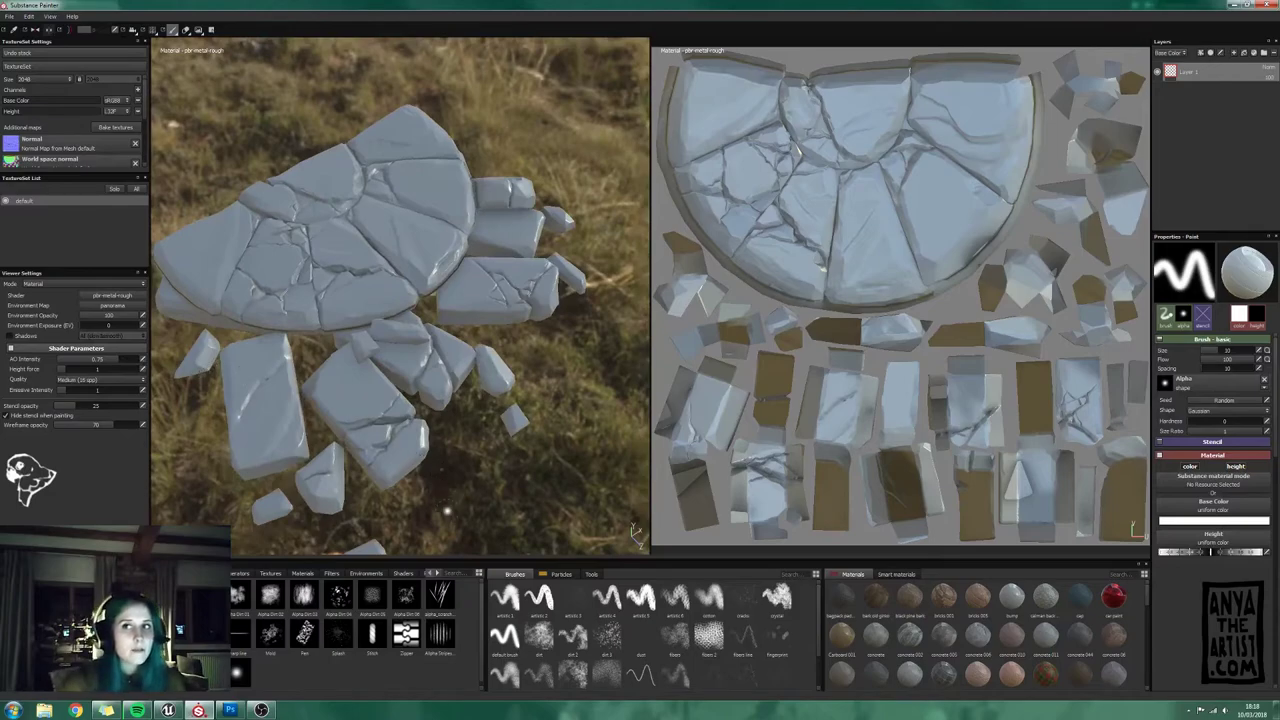
{"action": "left_click_drag", "start_coordinate": [445, 510], "coordinate": [473, 476], "text": "alt"}
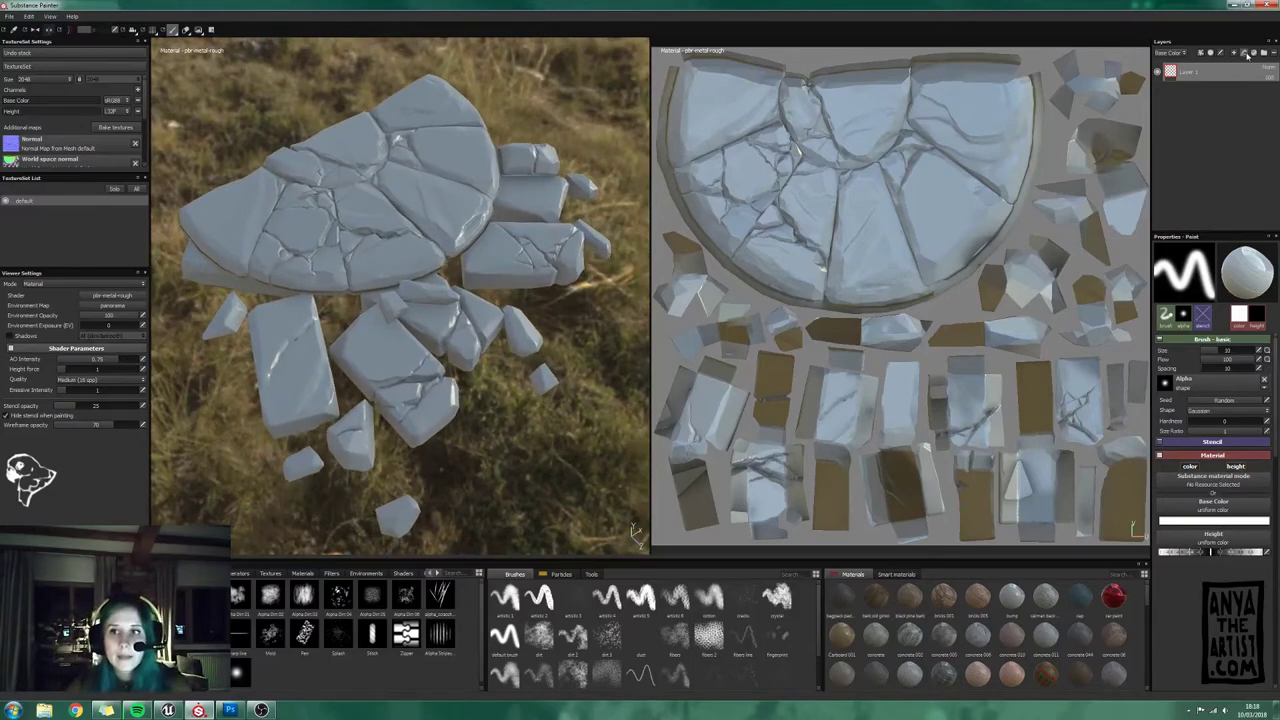
{"action": "left_click", "coordinate": [1246, 53]}
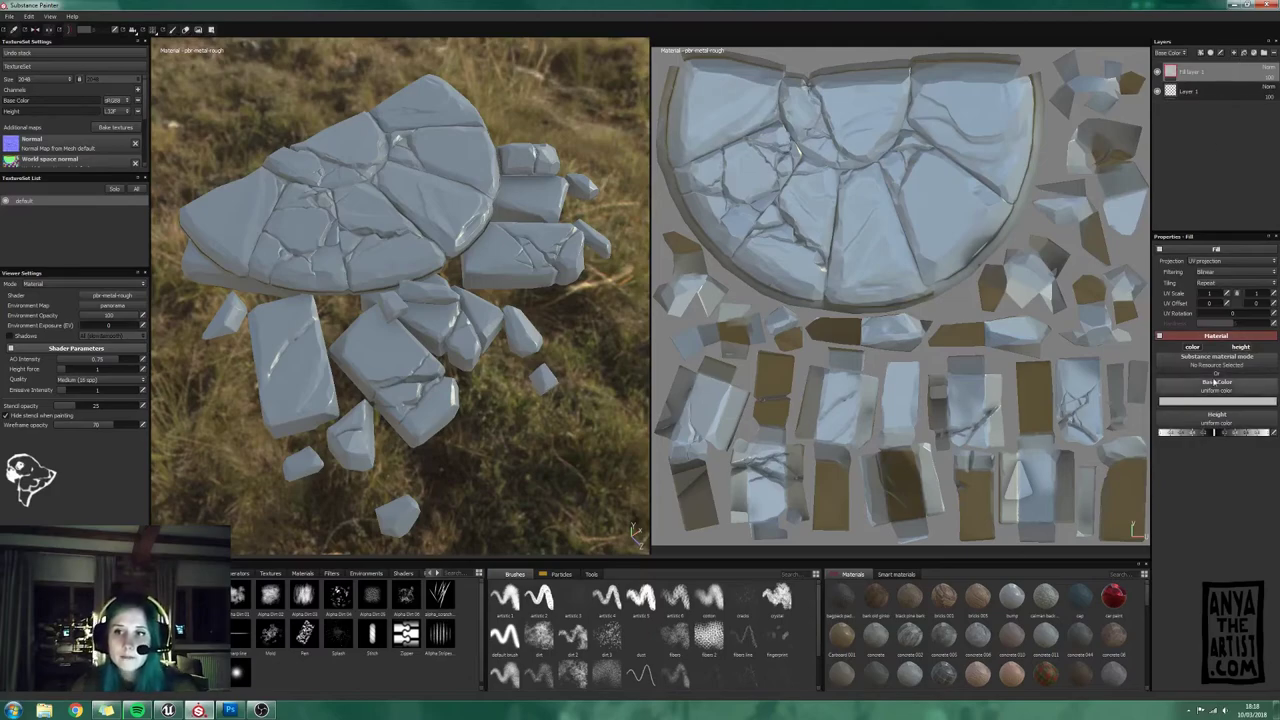
{"action": "left_click", "coordinate": [1223, 393]}
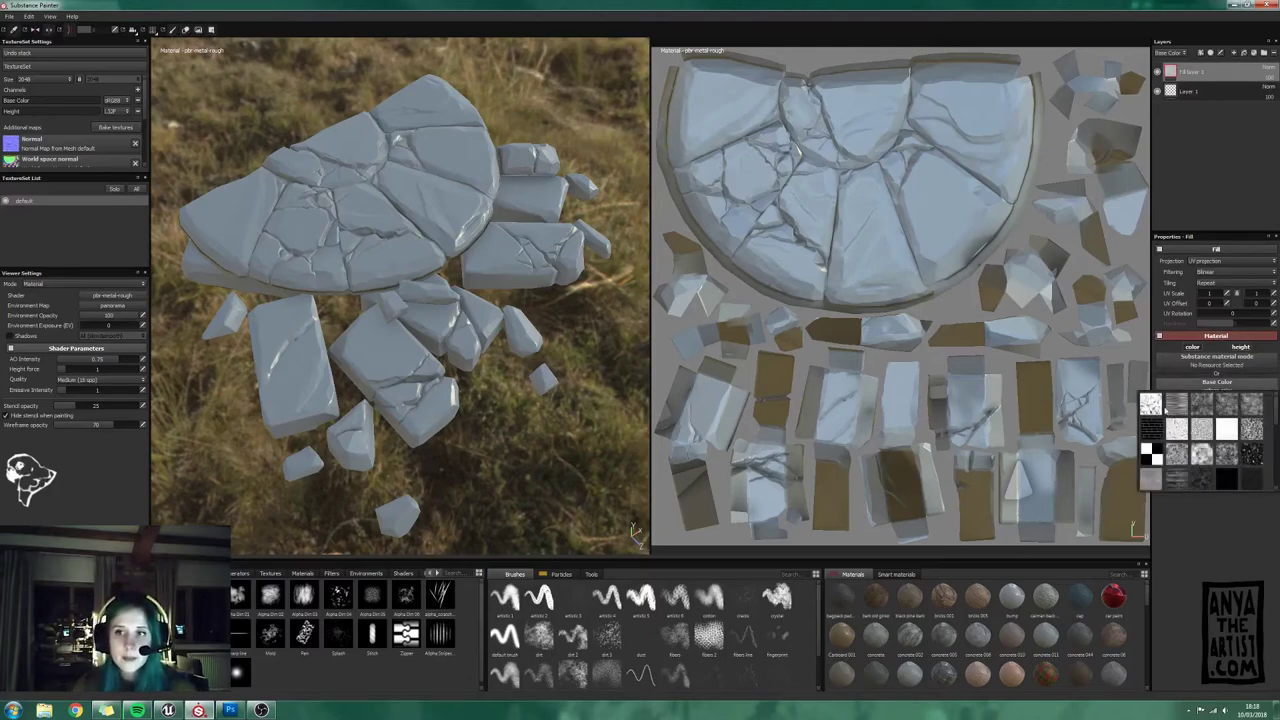
{"action": "left_click", "coordinate": [1202, 454]}
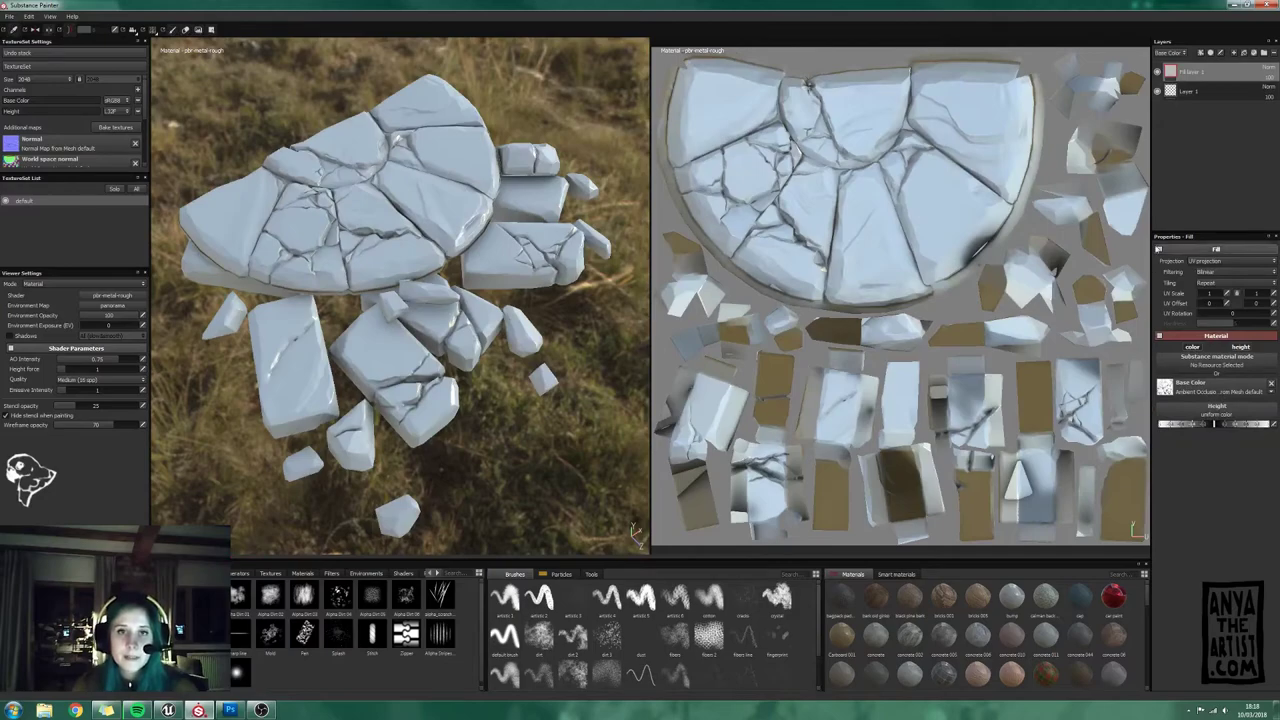
Step: Set the ambient occlusion fill layer's blending mode to Multiply and rename the layer "occ"
{"action": "left_click", "coordinate": [1268, 70]}
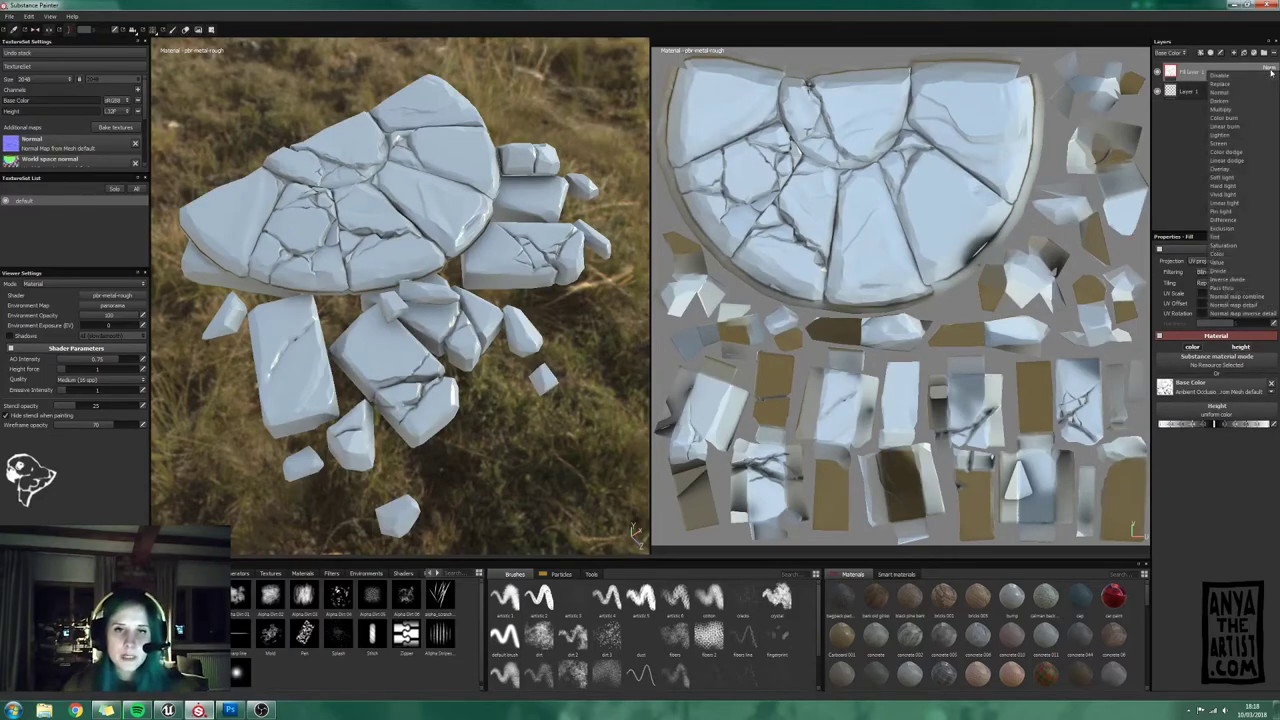
{"action": "left_click", "coordinate": [1220, 109]}
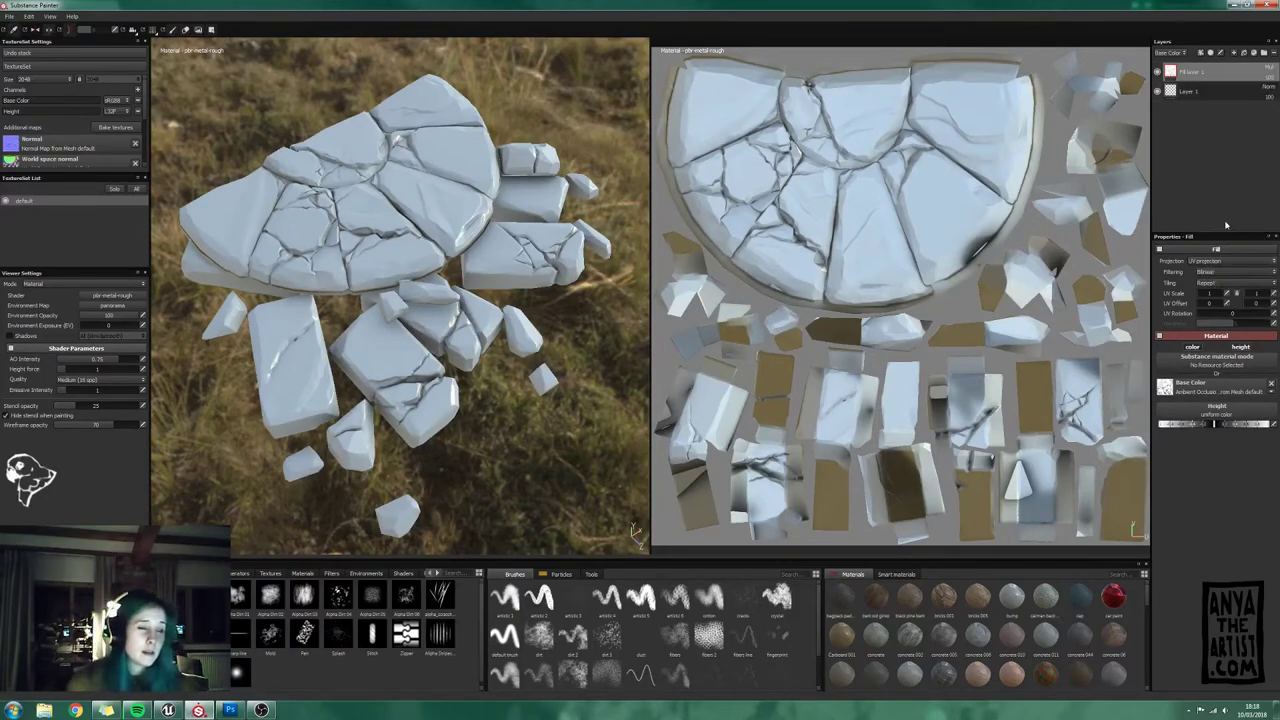
{"action": "double_click", "coordinate": [1196, 73]}
{"action": "type", "text": "c"}
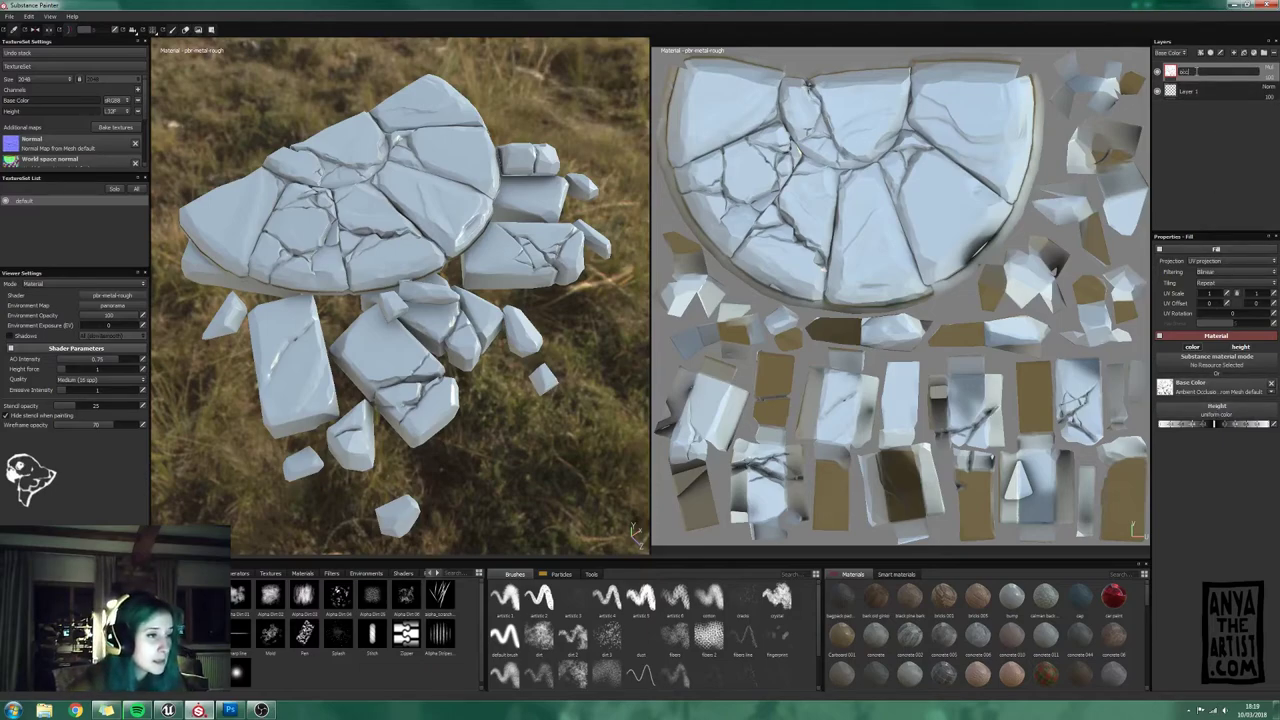
{"action": "key", "text": "Return"}
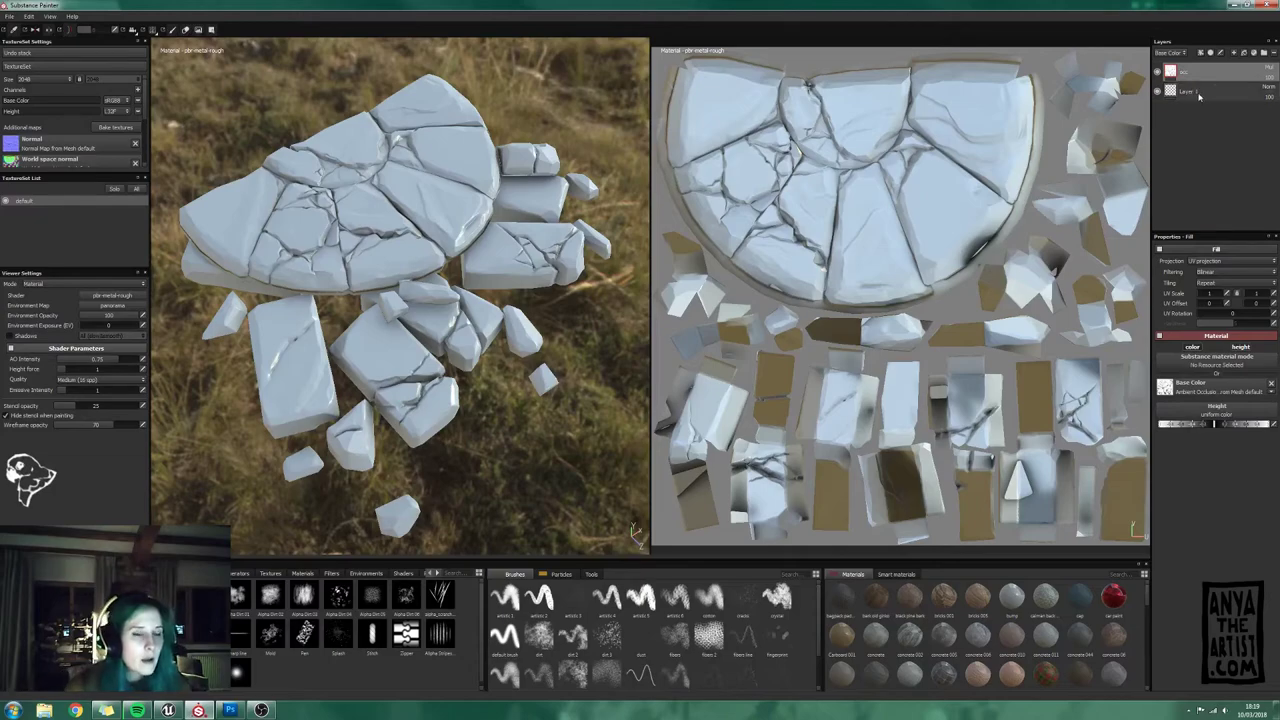
Step: Delete the empty Layer 1 and add another fill layer beneath the occ layer
{"action": "left_click", "coordinate": [1199, 92]}
{"action": "left_click", "coordinate": [1275, 55]}
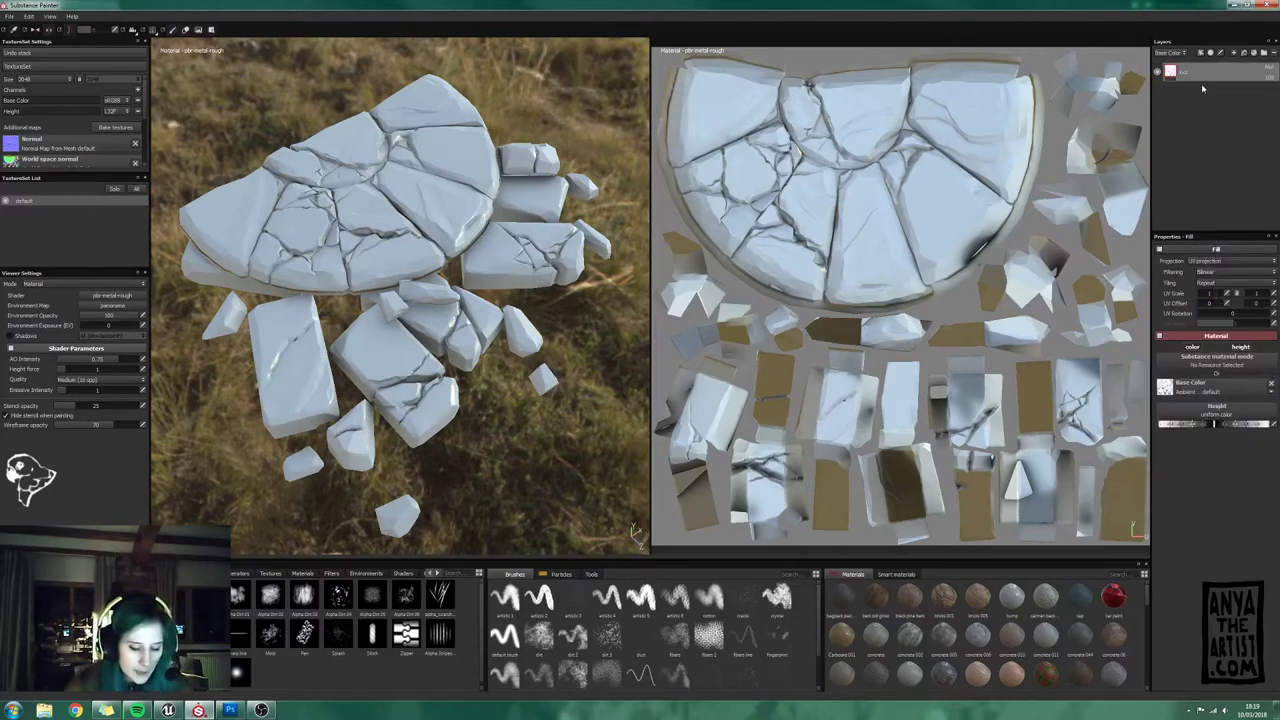
{"action": "left_click", "coordinate": [1244, 55]}
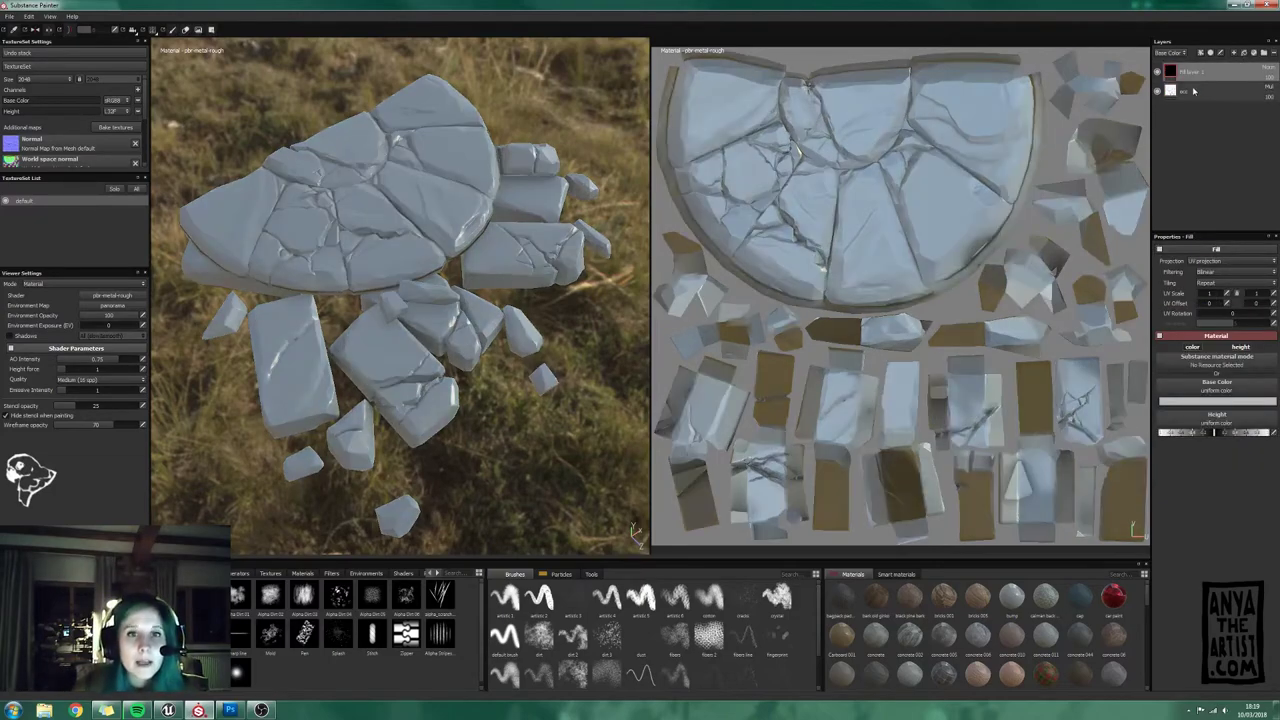
{"action": "left_click_drag", "start_coordinate": [1199, 73], "coordinate": [1211, 99]}
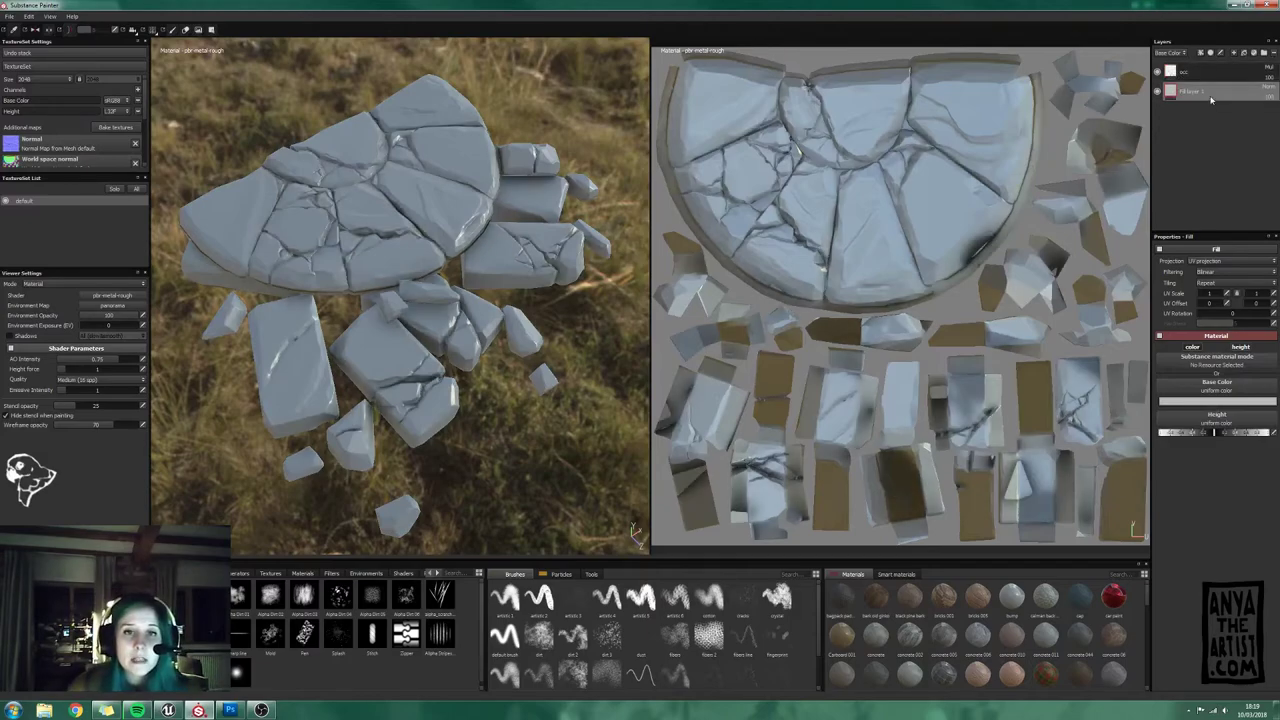
Step: Rename the fill layer beneath occ to "curve" and assign the baked curvature map as its base color
{"action": "double_click", "coordinate": [1196, 92]}
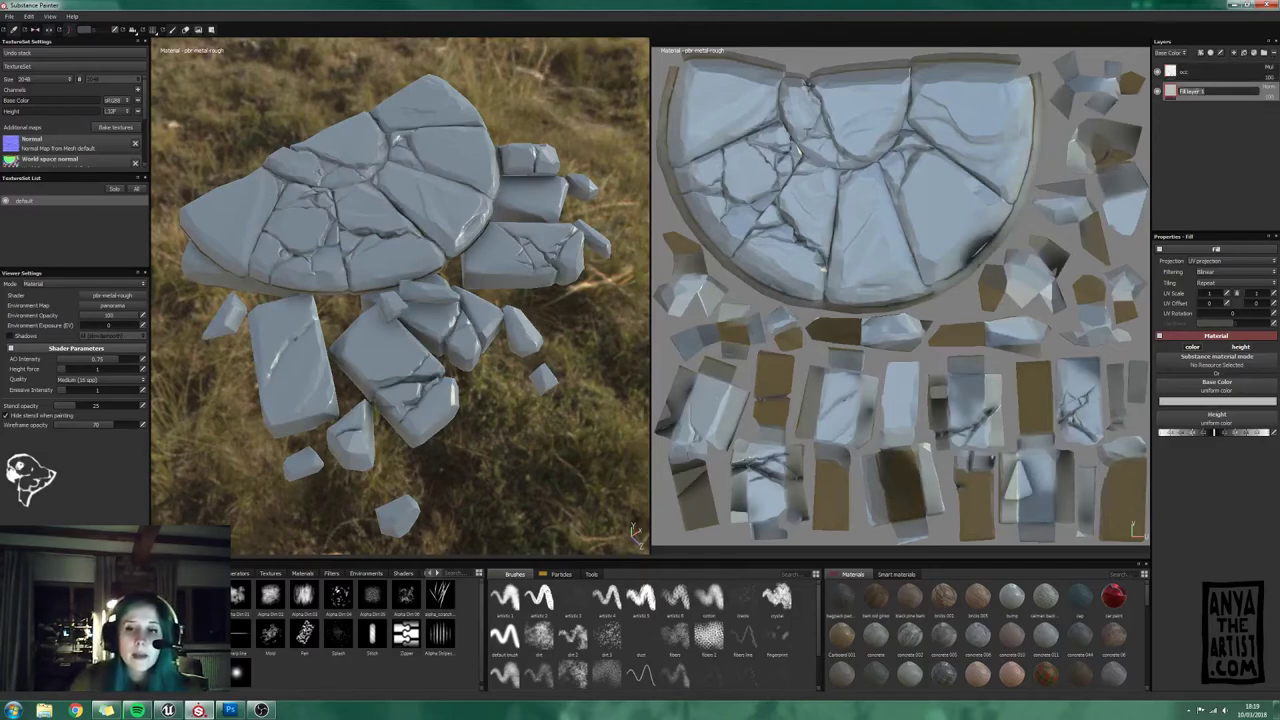
{"action": "type", "text": "curve"}
{"action": "key", "text": "Return"}
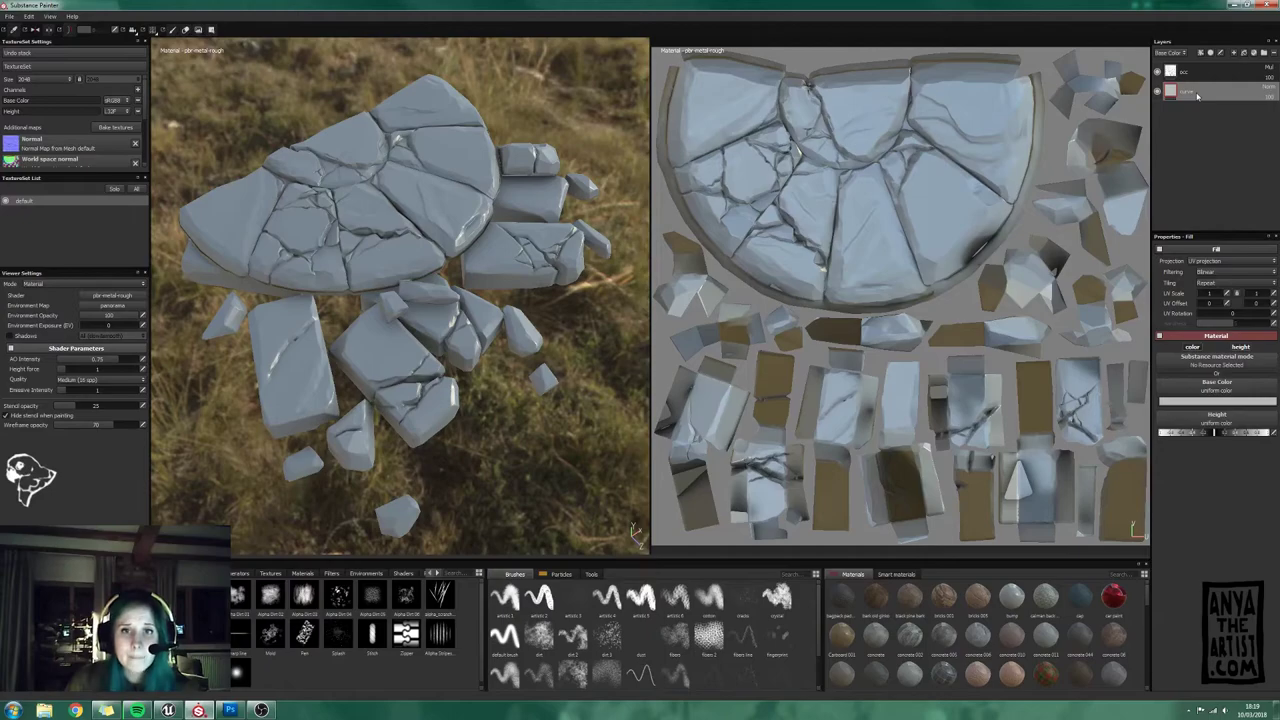
{"action": "left_click", "coordinate": [1205, 389]}
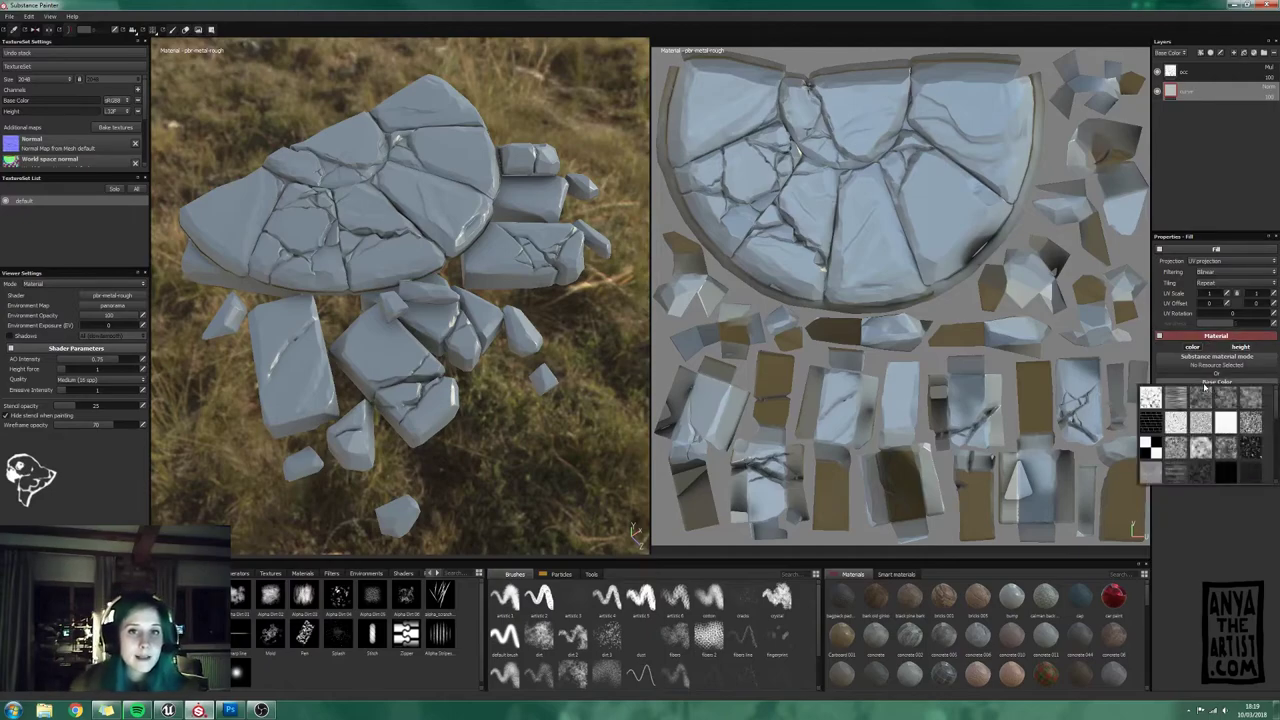
{"action": "left_click", "coordinate": [1152, 476]}
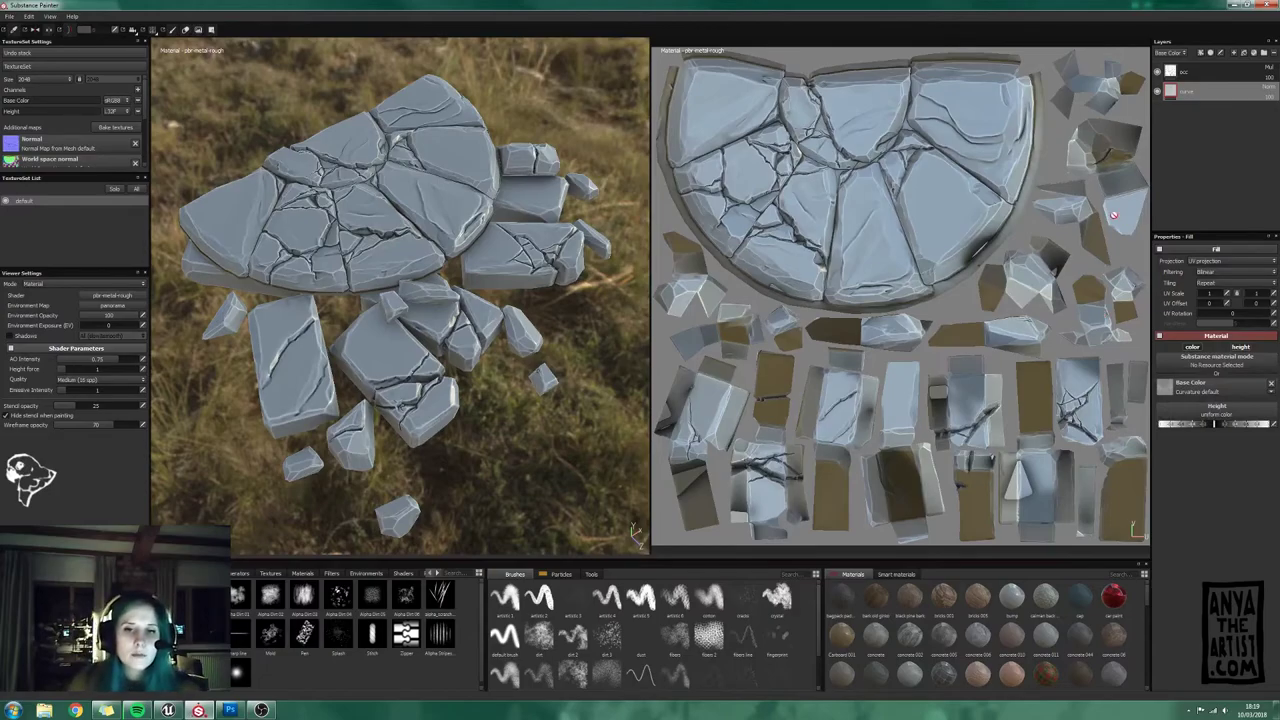
{"action": "left_click_drag", "start_coordinate": [520, 366], "coordinate": [542, 318], "text": "alt"}
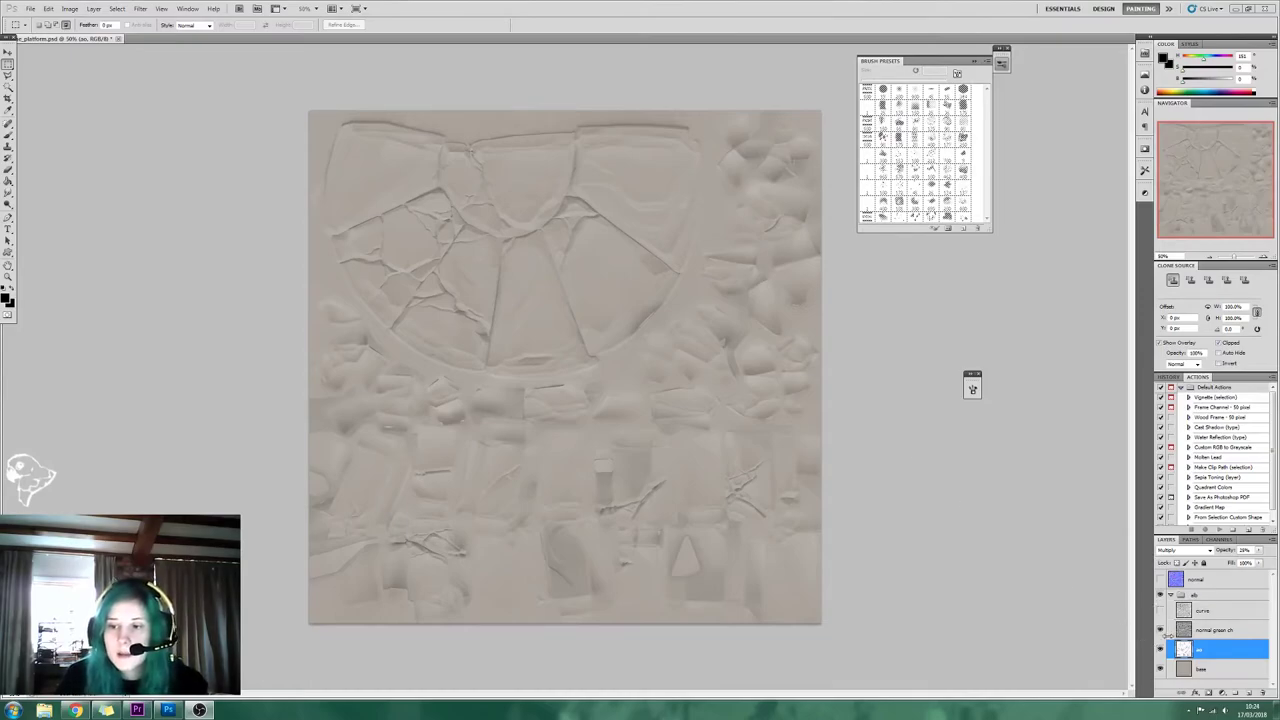
Step: In the platform texture's Photoshop document, hide the normal green ch and ao layers and select the base layer
{"action": "left_click", "coordinate": [1161, 633]}
{"action": "left_click", "coordinate": [1161, 632]}
{"action": "left_click", "coordinate": [1160, 650]}
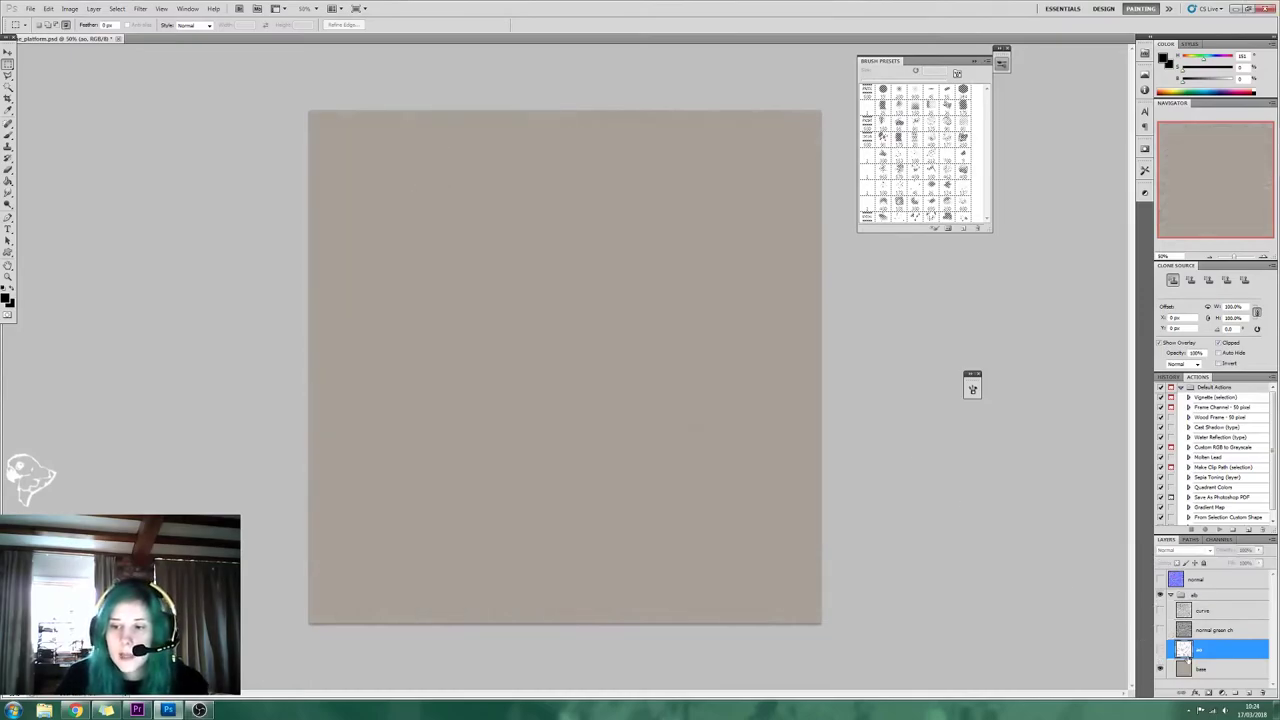
{"action": "left_click", "coordinate": [1234, 671]}
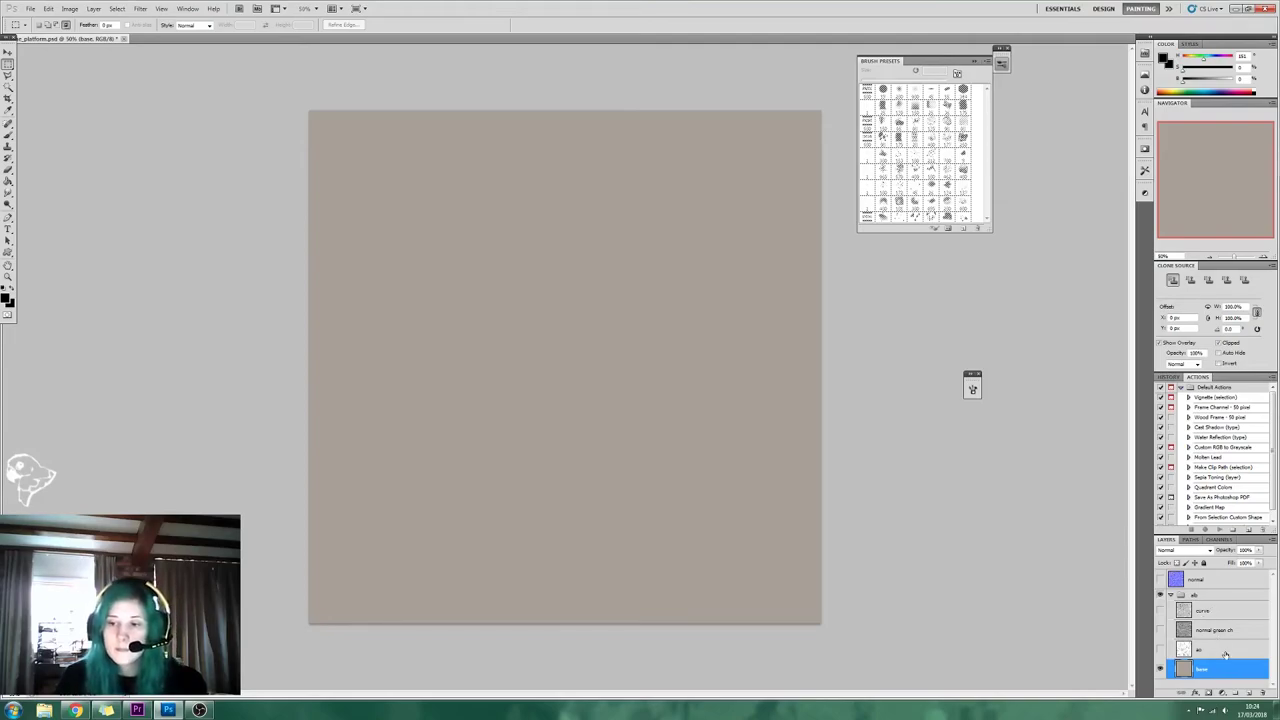
Step: Show the ao layer over the base color, and show the curve layer on top of it
{"action": "left_click", "coordinate": [1225, 652]}
{"action": "left_click", "coordinate": [1161, 650]}
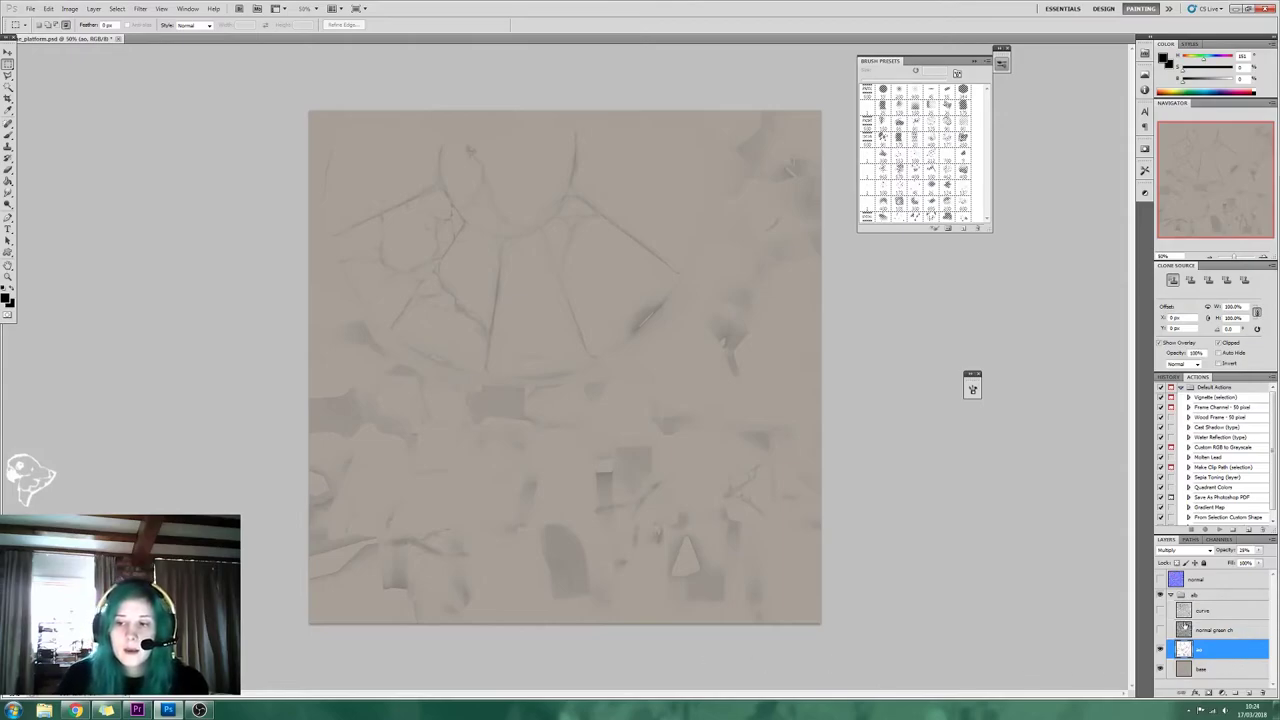
{"action": "left_click", "coordinate": [1228, 612]}
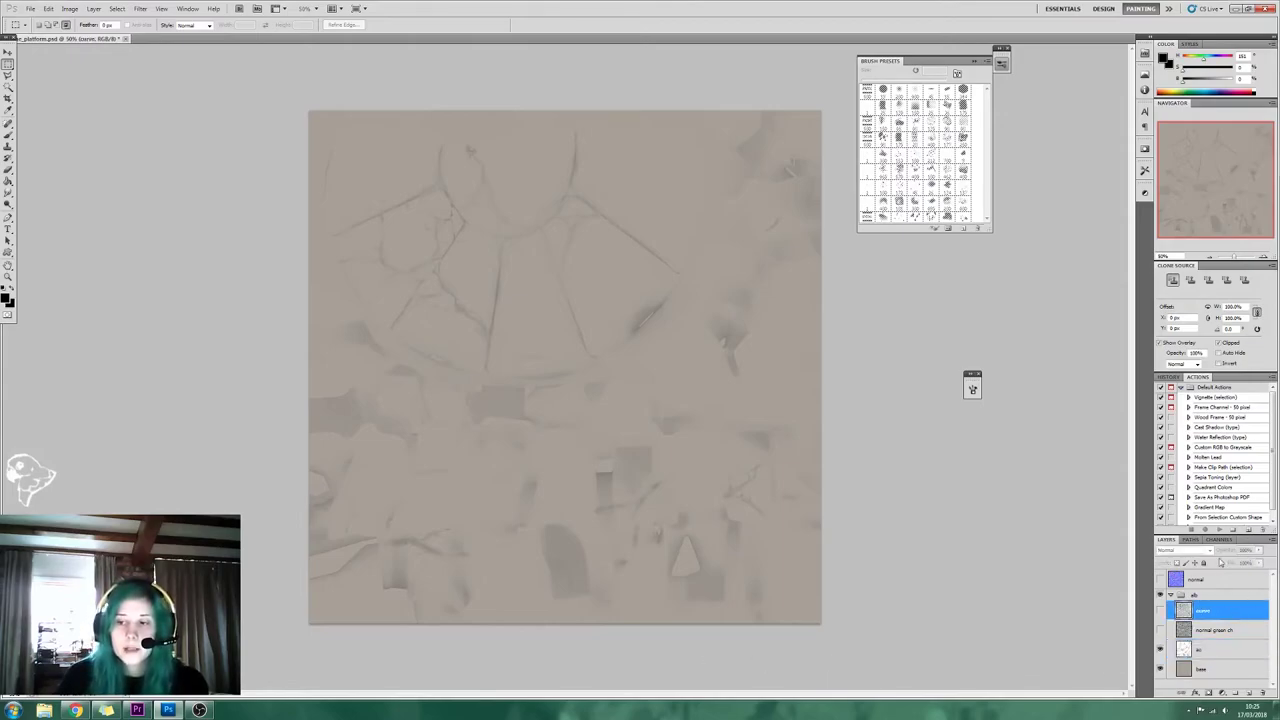
{"action": "left_click", "coordinate": [1161, 611]}
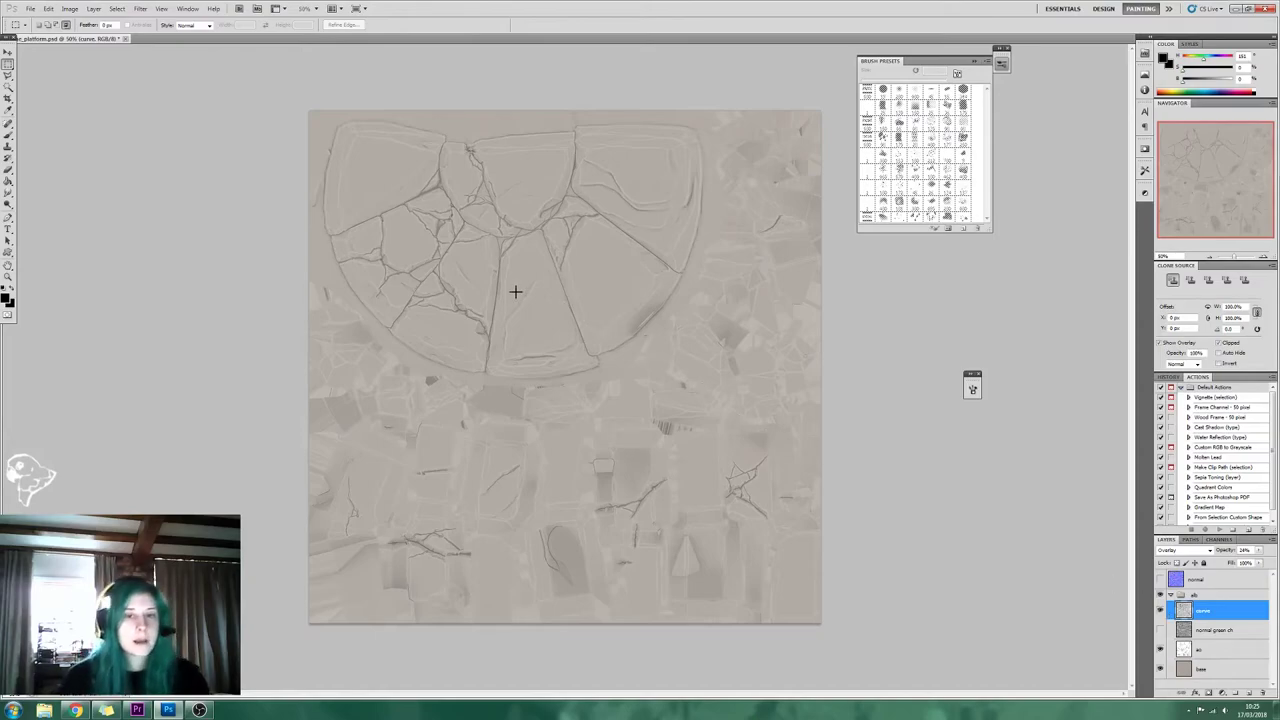
Step: Inspect the curve layer's crack and edge lines up close, hide that layer and select normal green ch
{"action": "scroll", "coordinate": [480, 290], "scroll_direction": "up", "scroll_amount": 3, "text": "alt"}
{"action": "scroll", "coordinate": [480, 290], "scroll_direction": "up", "scroll_amount": 2, "text": "alt"}
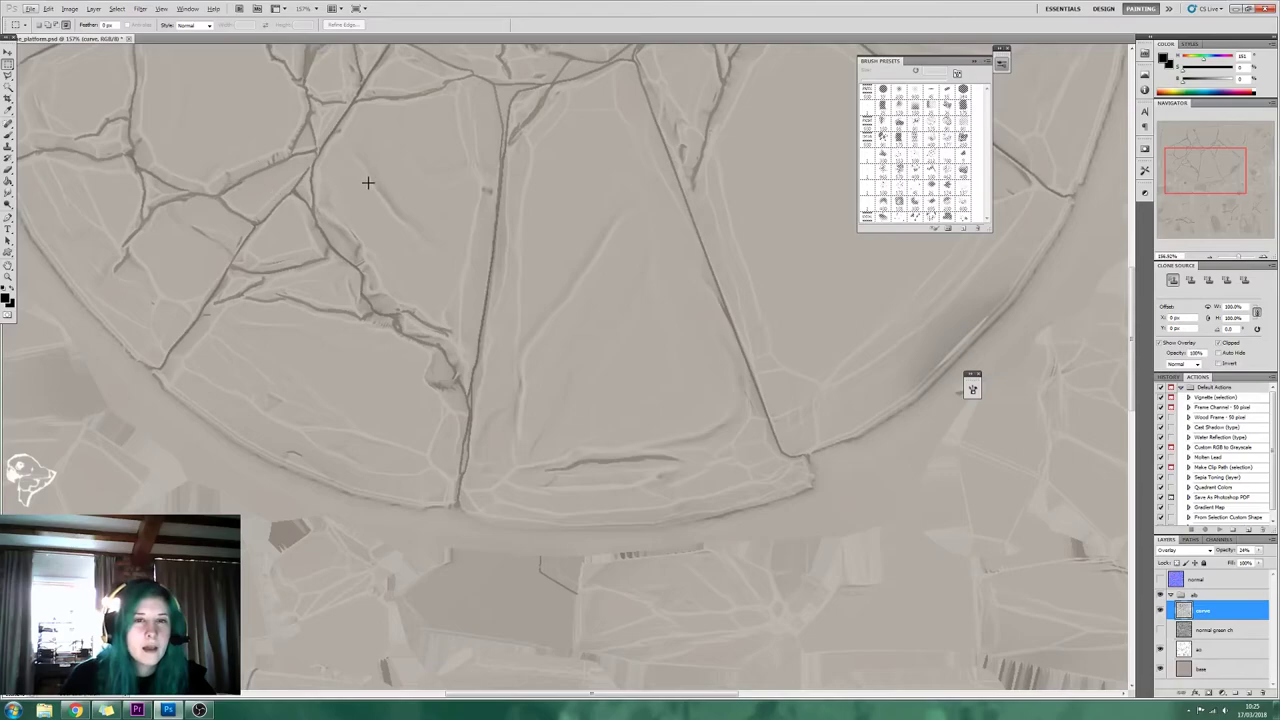
{"action": "key", "text": "ctrl+0"}
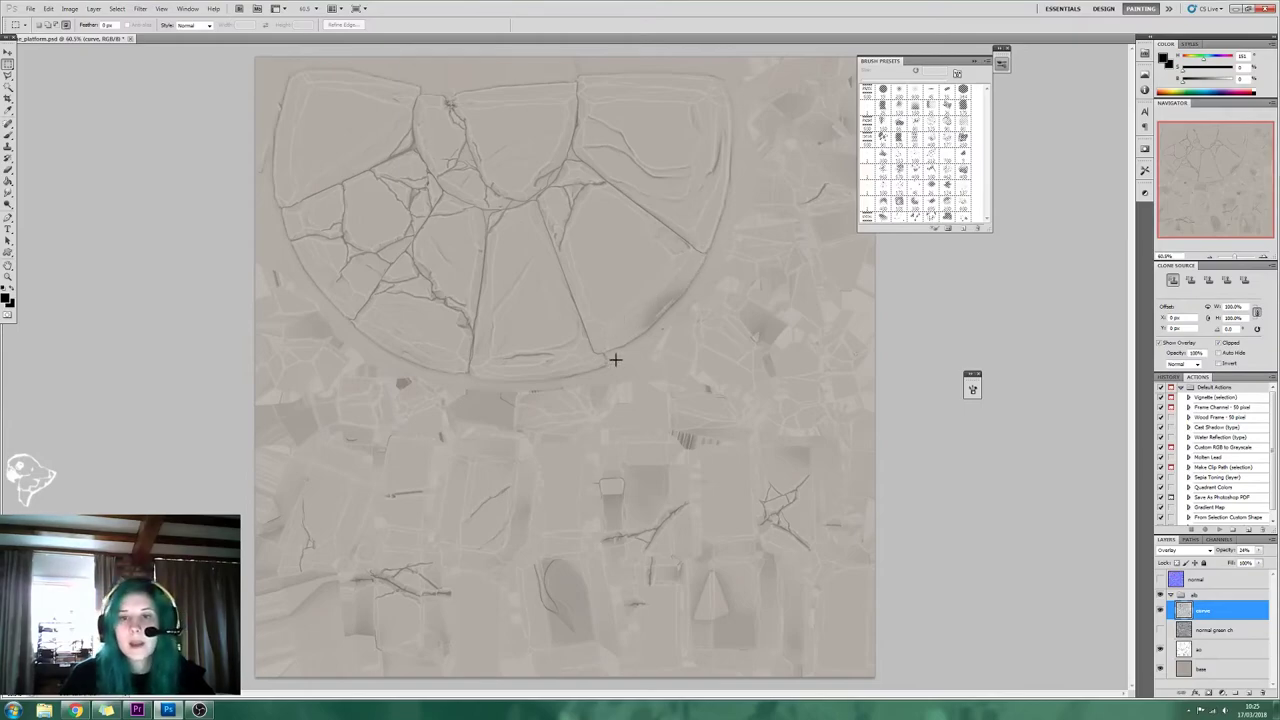
{"action": "left_click", "coordinate": [1160, 611]}
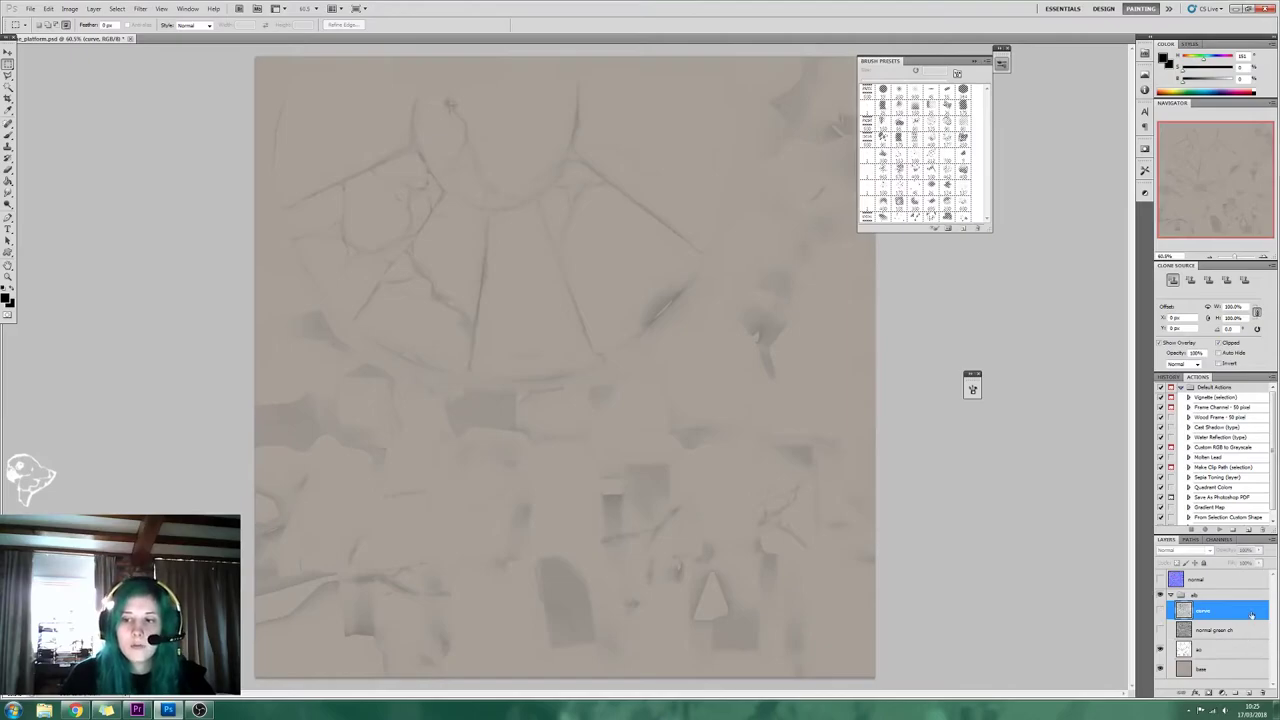
{"action": "left_click", "coordinate": [1241, 630]}
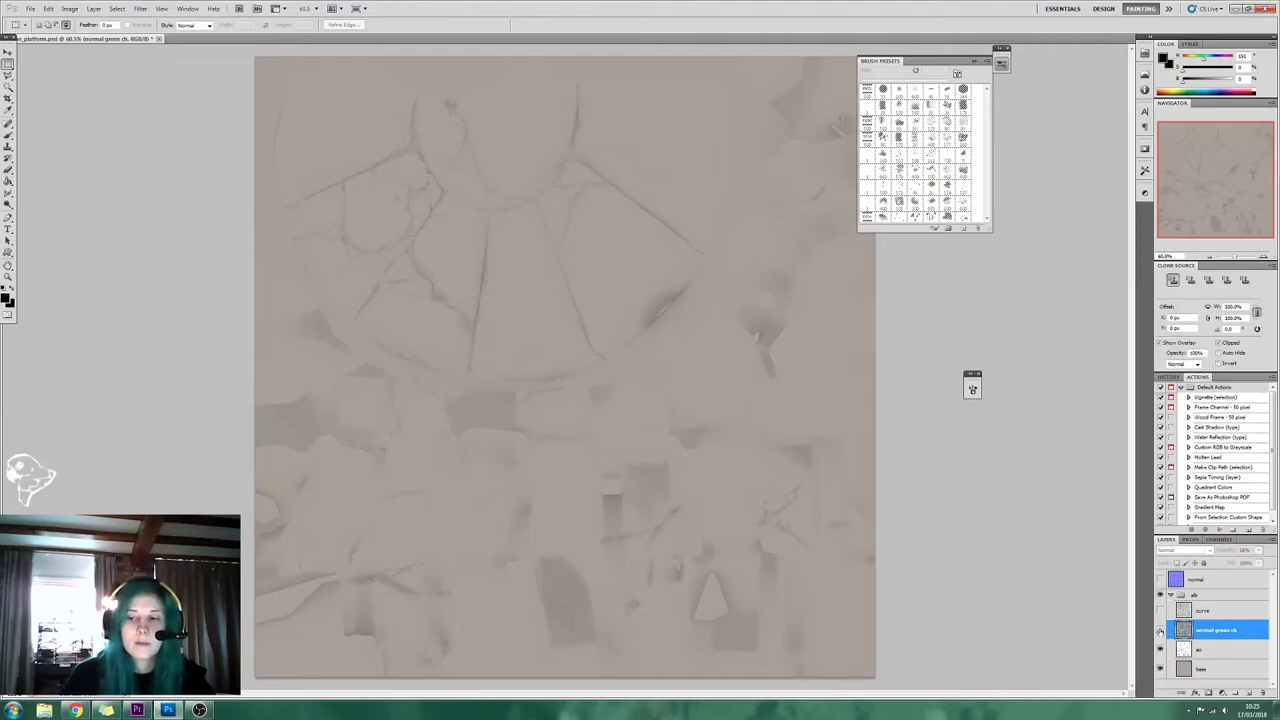
Step: Show the normal green ch layer over the ao, and select and show the normal layer on top
{"action": "left_click", "coordinate": [1160, 630]}
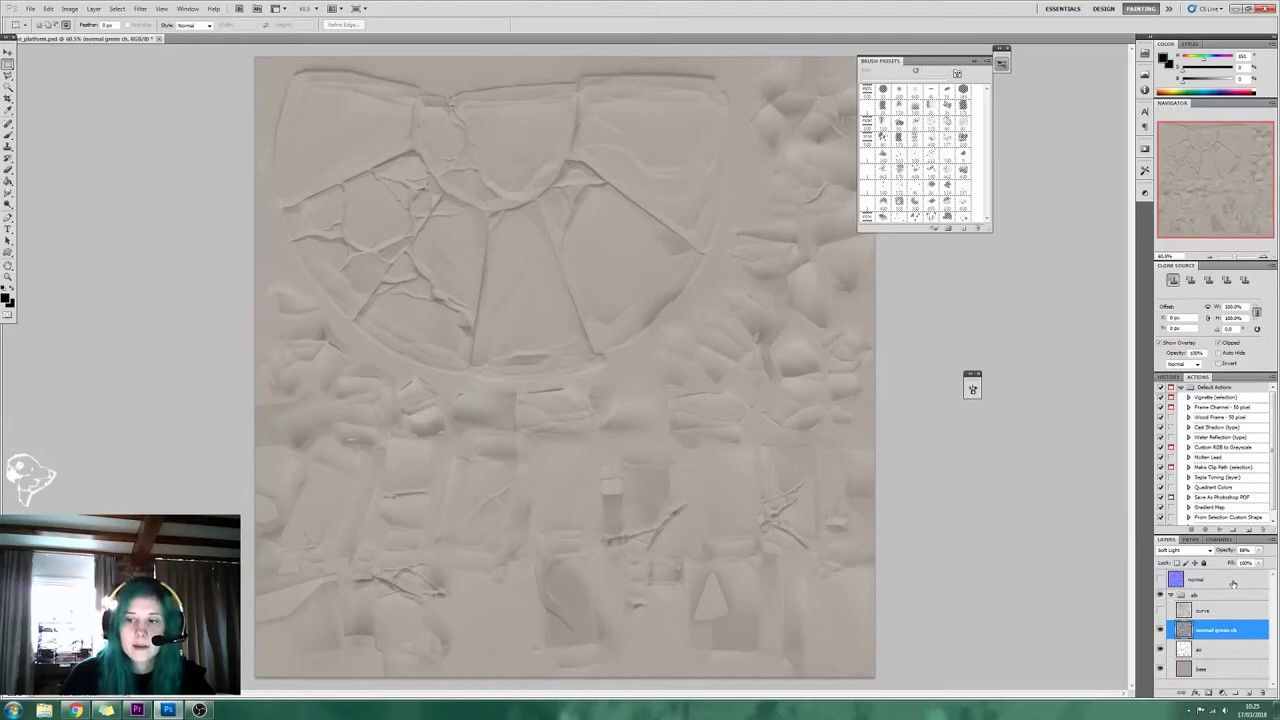
{"action": "left_click", "coordinate": [1200, 580]}
{"action": "left_click", "coordinate": [1160, 580]}
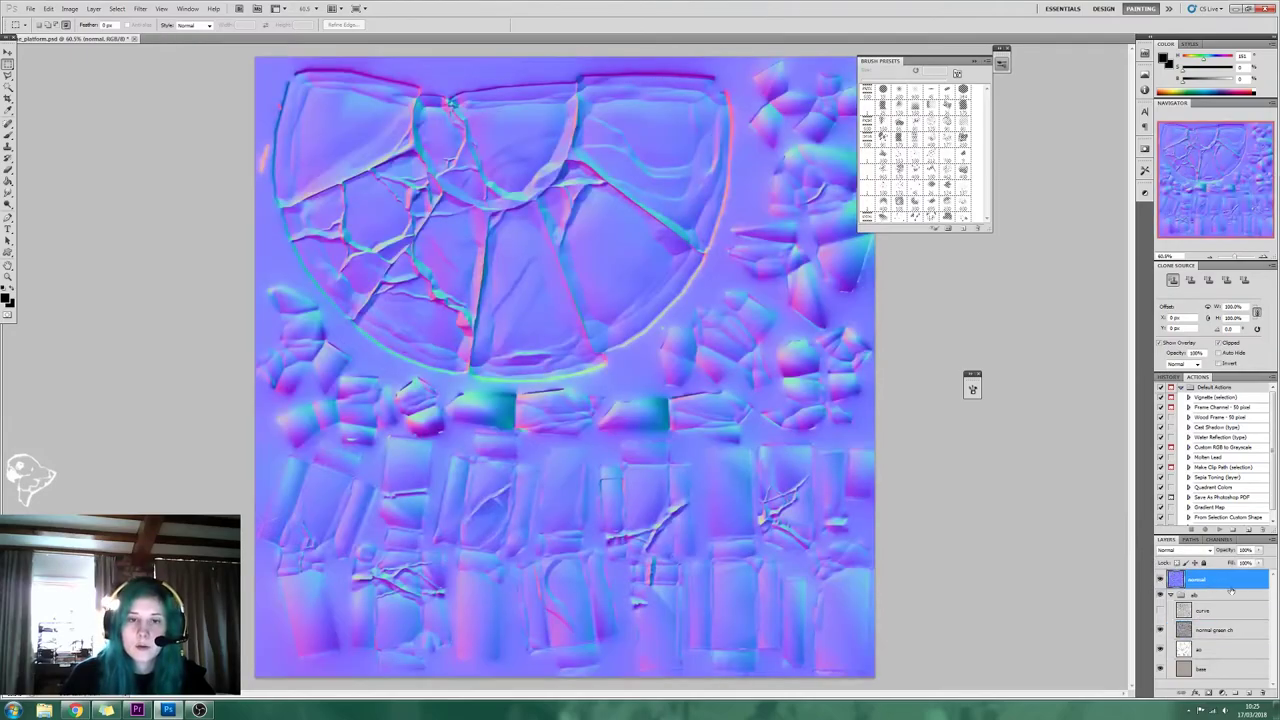
Step: Copy the normal map's green channel and paste it into a new layer above the normal layer
{"action": "left_click", "coordinate": [1216, 540]}
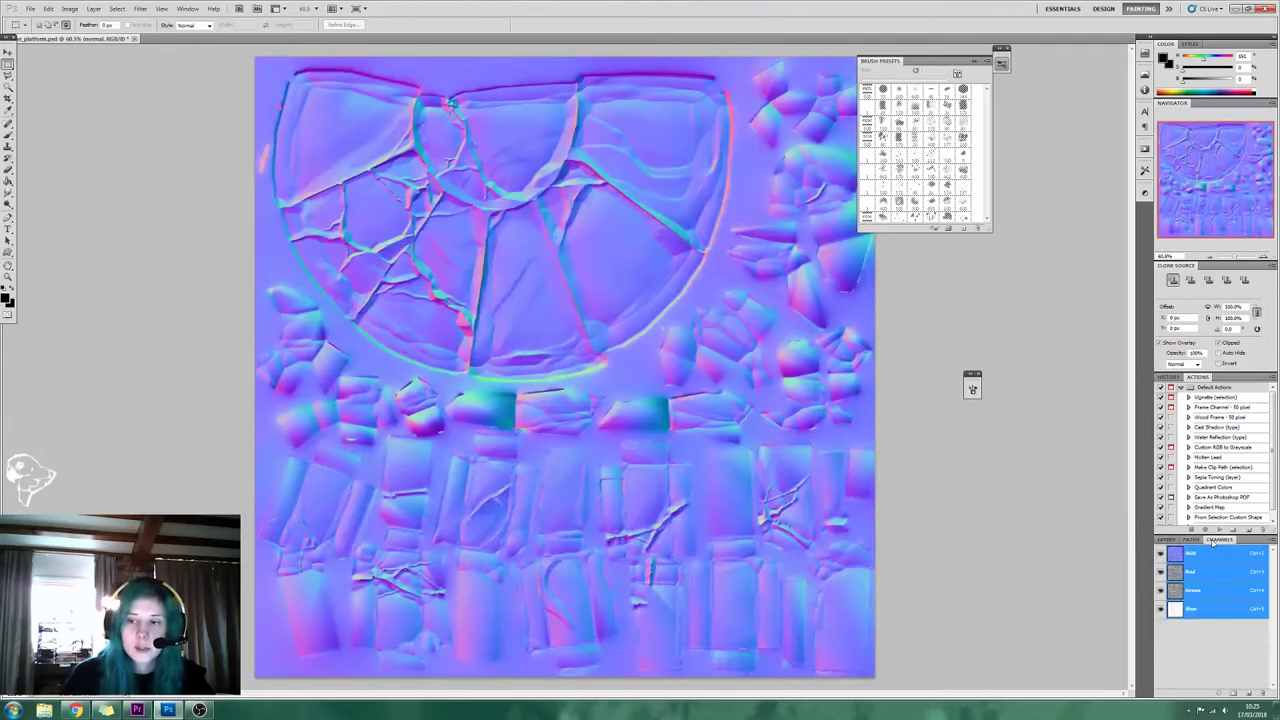
{"action": "left_click", "coordinate": [1206, 592]}
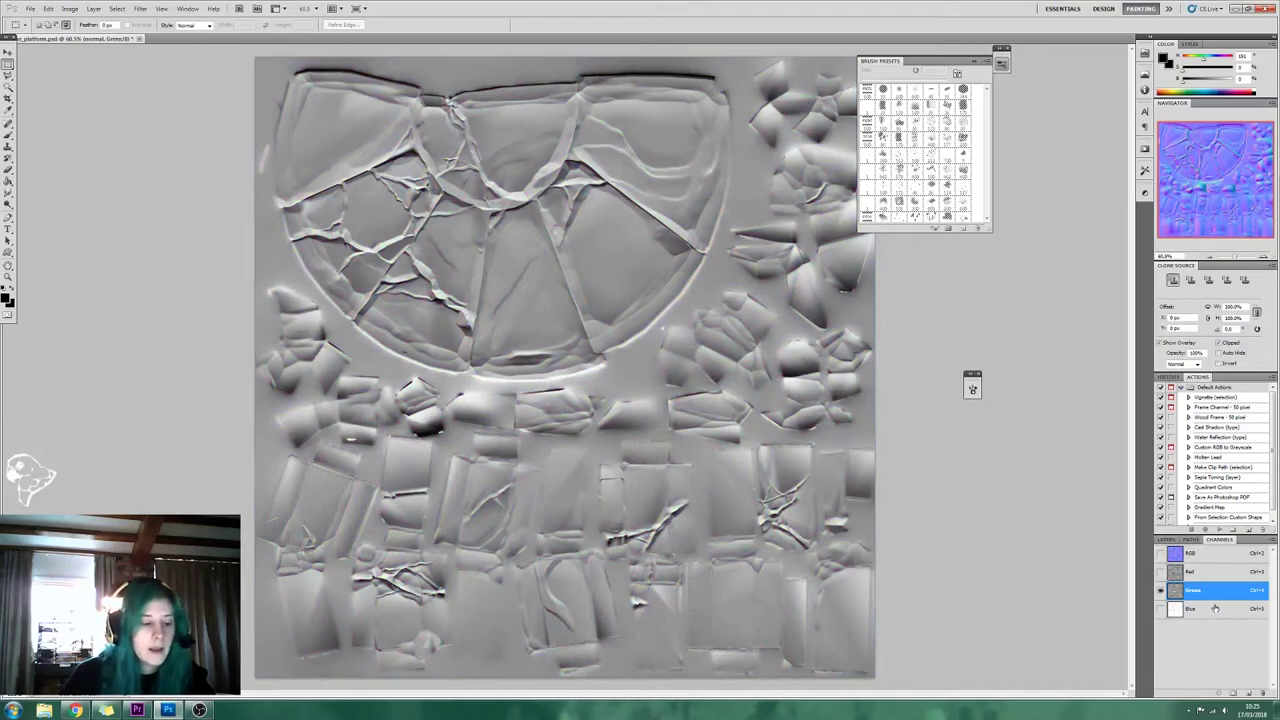
{"action": "key", "text": "ctrl+a"}
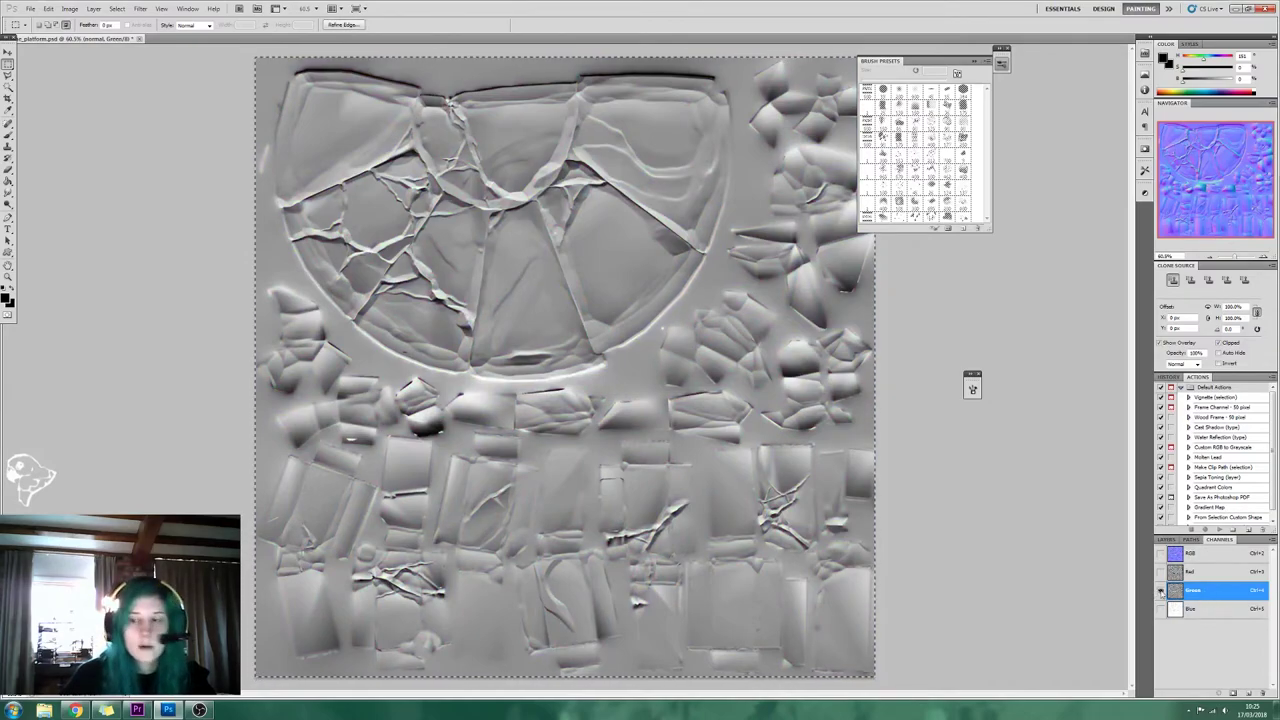
{"action": "left_click", "coordinate": [1167, 540]}
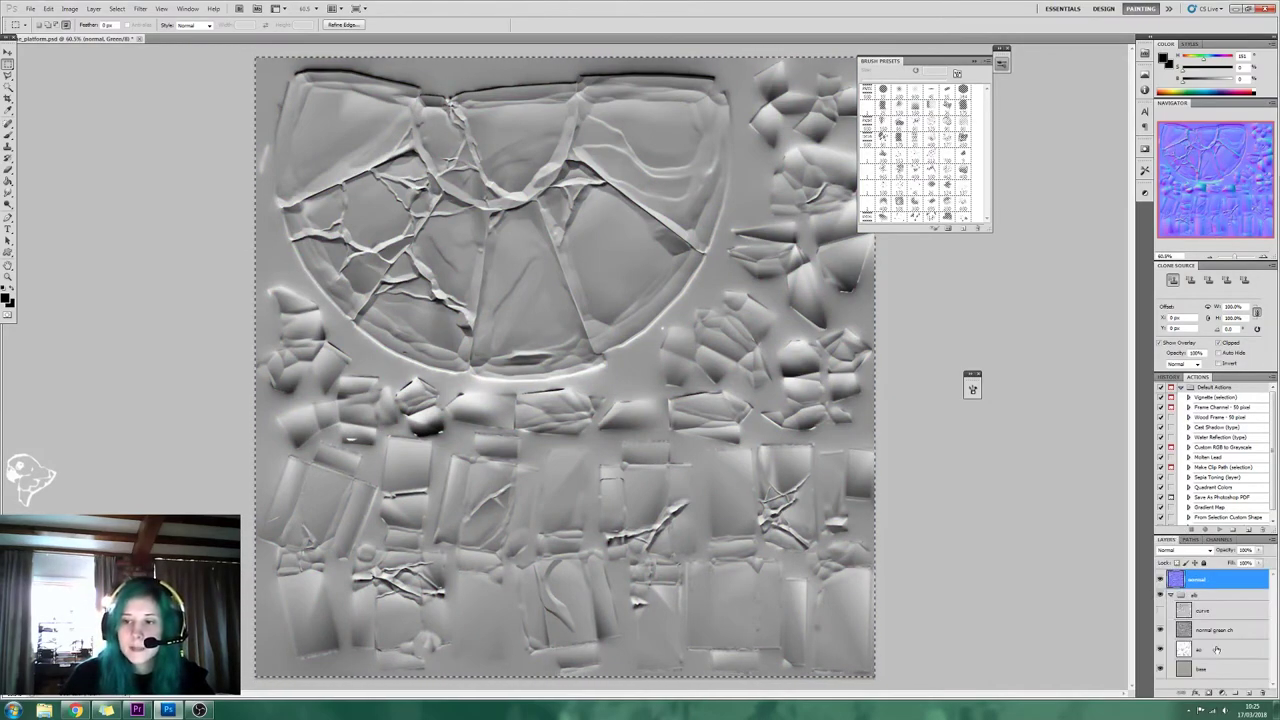
{"action": "left_click", "coordinate": [1243, 692]}
{"action": "key", "text": "ctrl+c"}
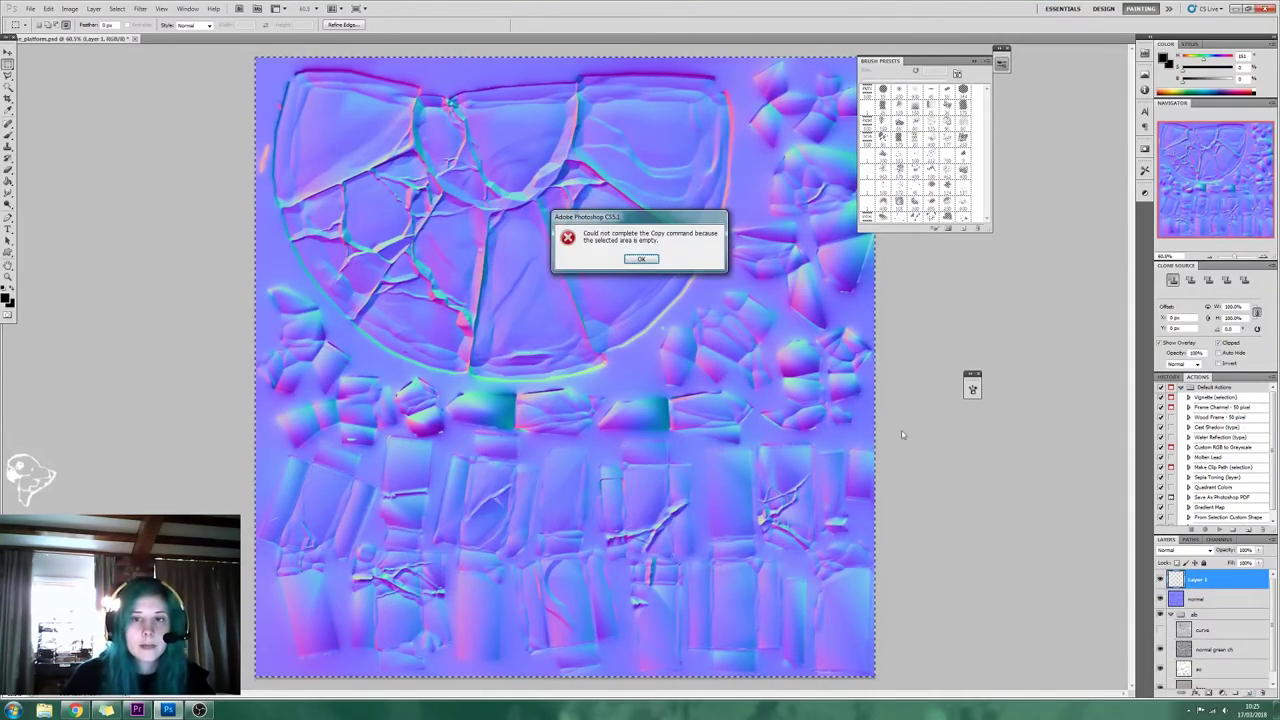
{"action": "left_click", "coordinate": [644, 260]}
{"action": "key", "text": "ctrl+v"}
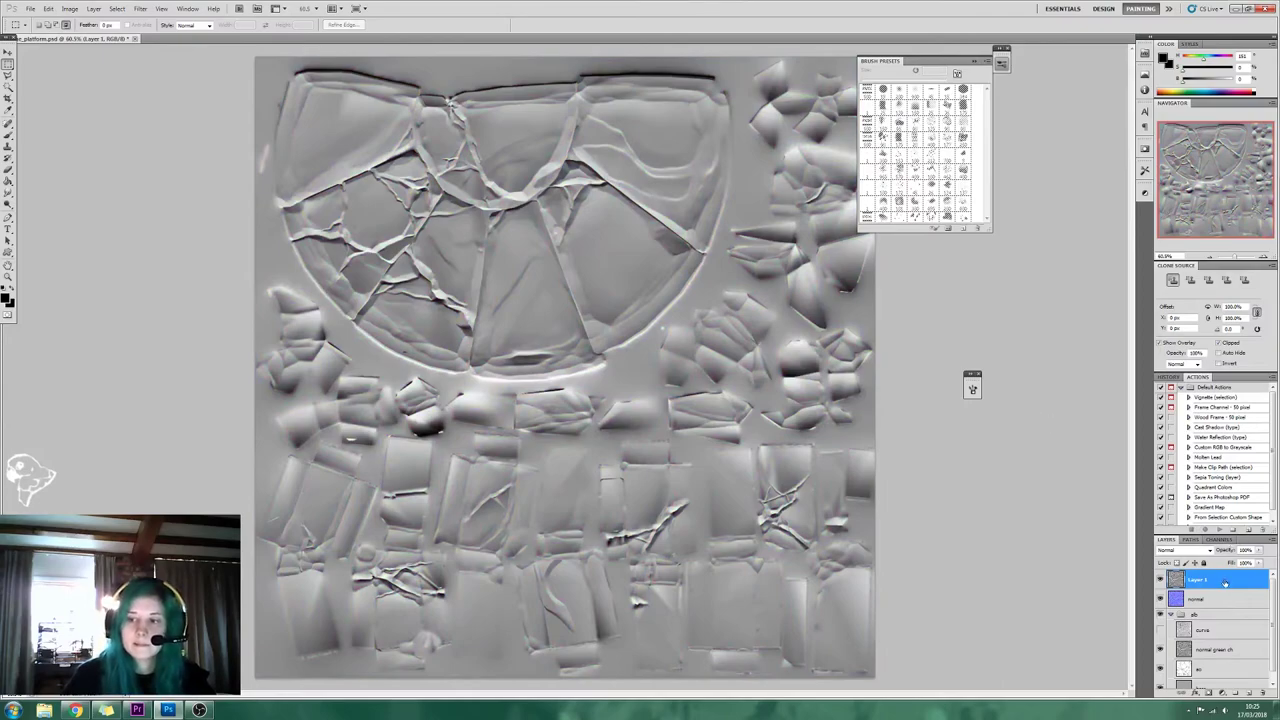
Step: Invert the pasted green channel layer and compare it with its original tones
{"action": "key", "text": "ctrl+i"}
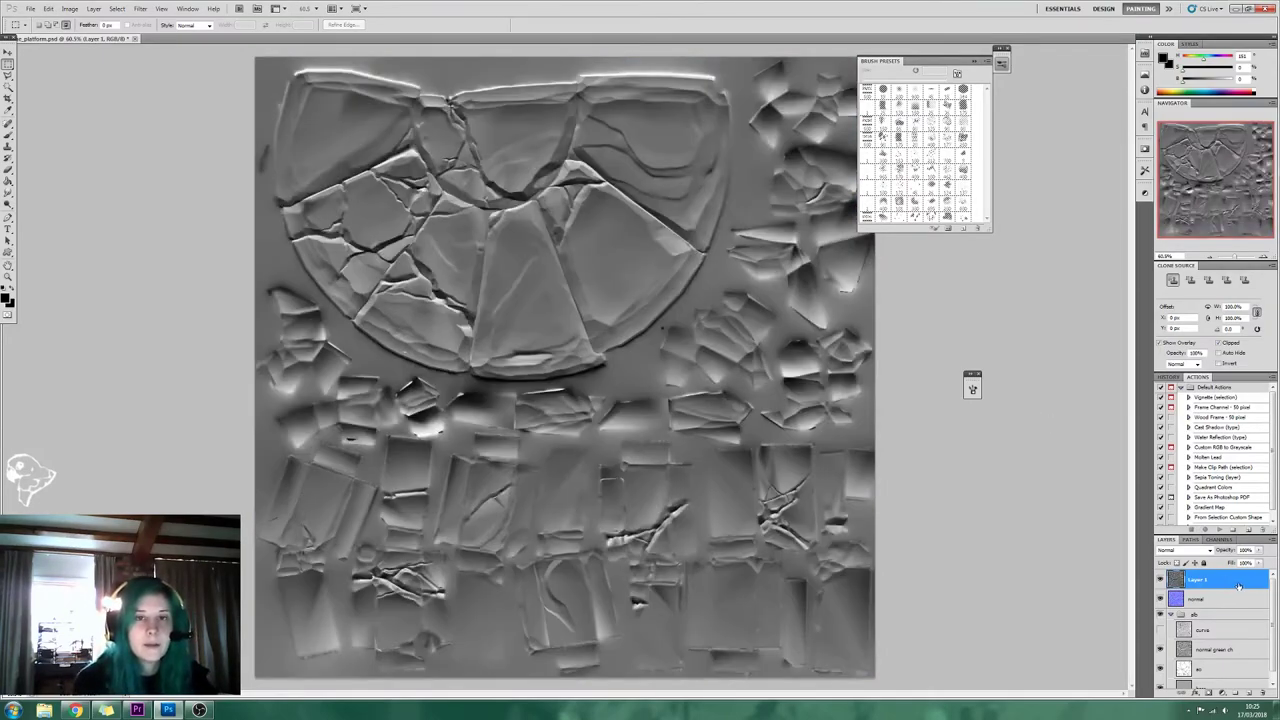
{"action": "key", "text": "ctrl+i"}
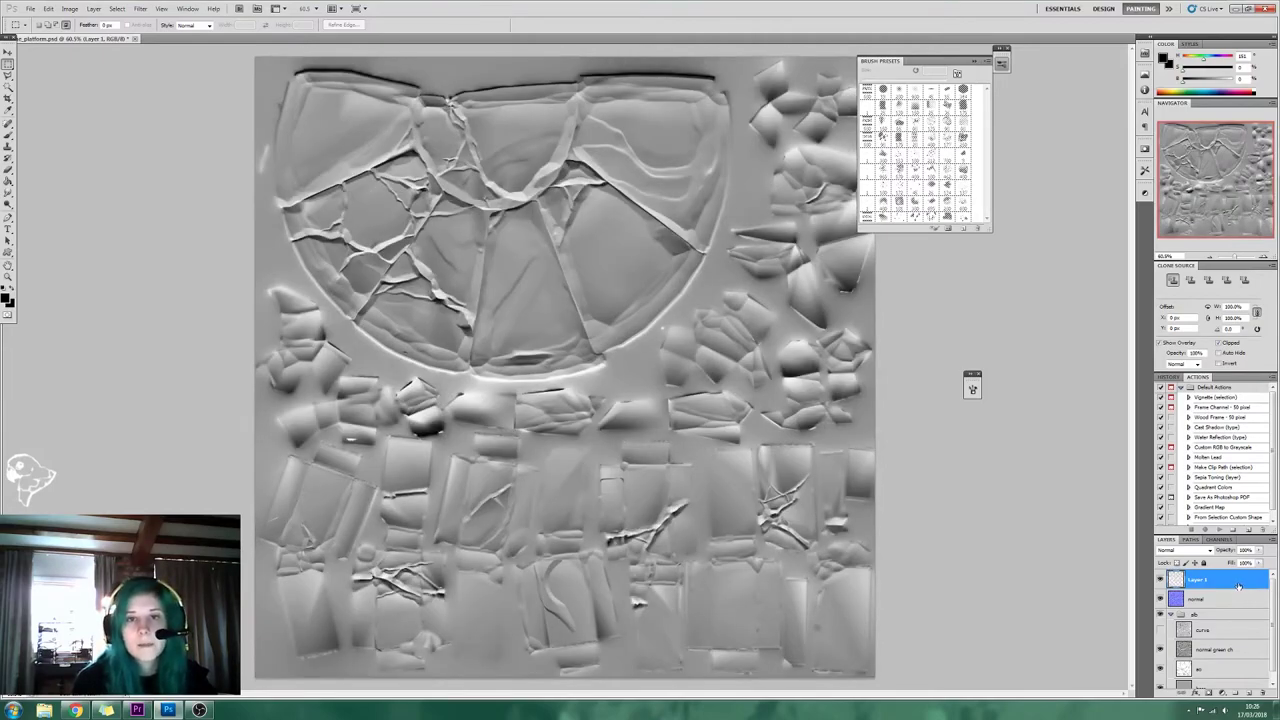
{"action": "key", "text": "ctrl+z"}
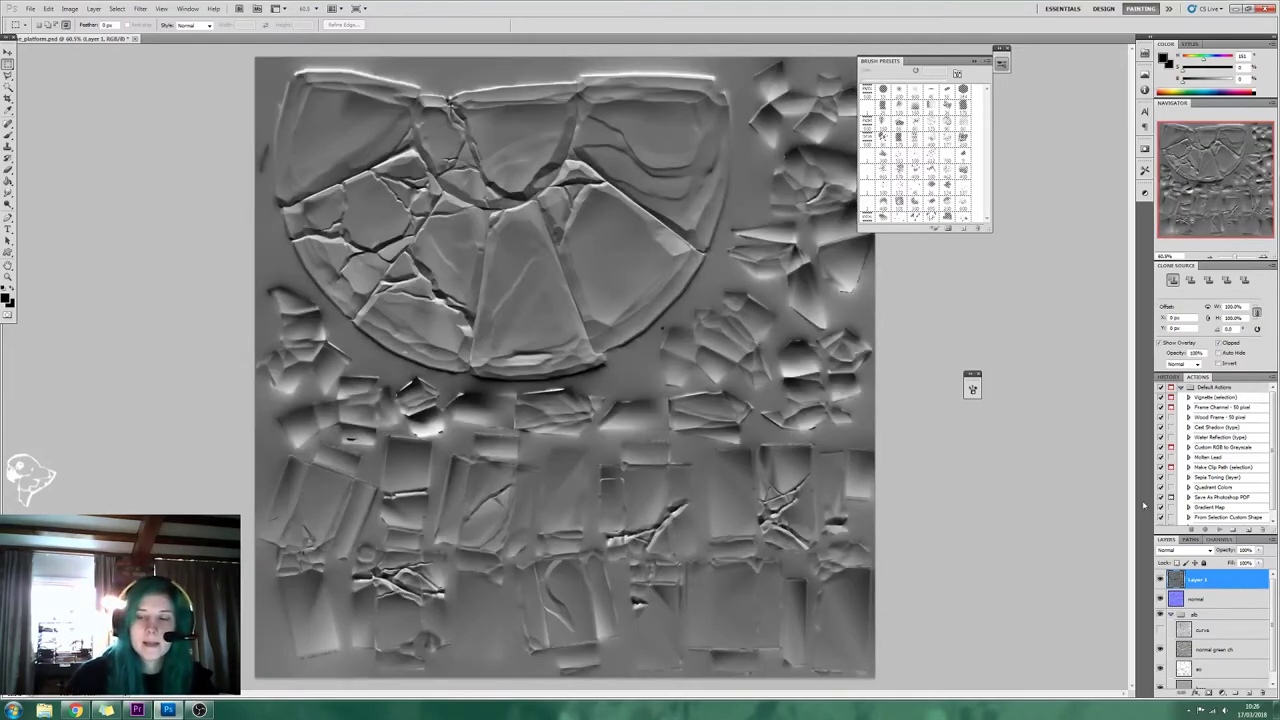
Step: Delete the pasted green channel layer and hide the normal layer, keeping normal green ch selected
{"action": "left_click_drag", "start_coordinate": [1257, 579], "coordinate": [1263, 693]}
{"action": "left_click", "coordinate": [1226, 629]}
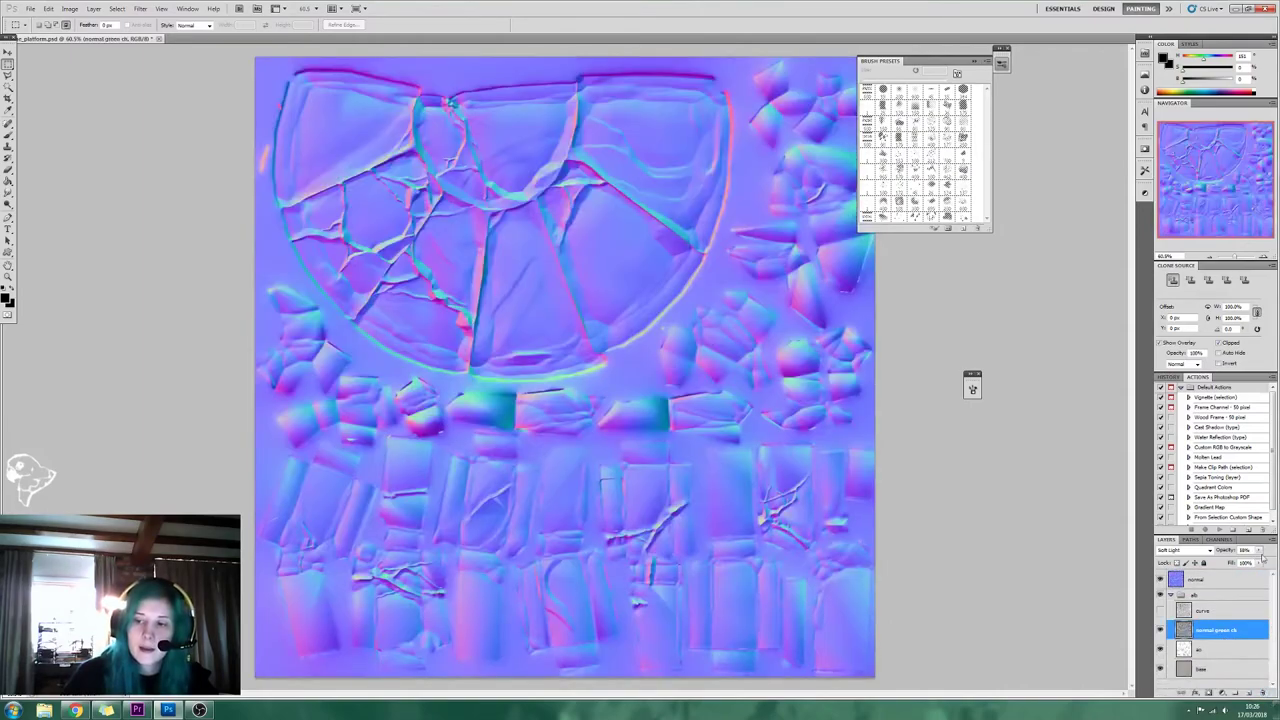
{"action": "left_click", "coordinate": [1161, 580]}
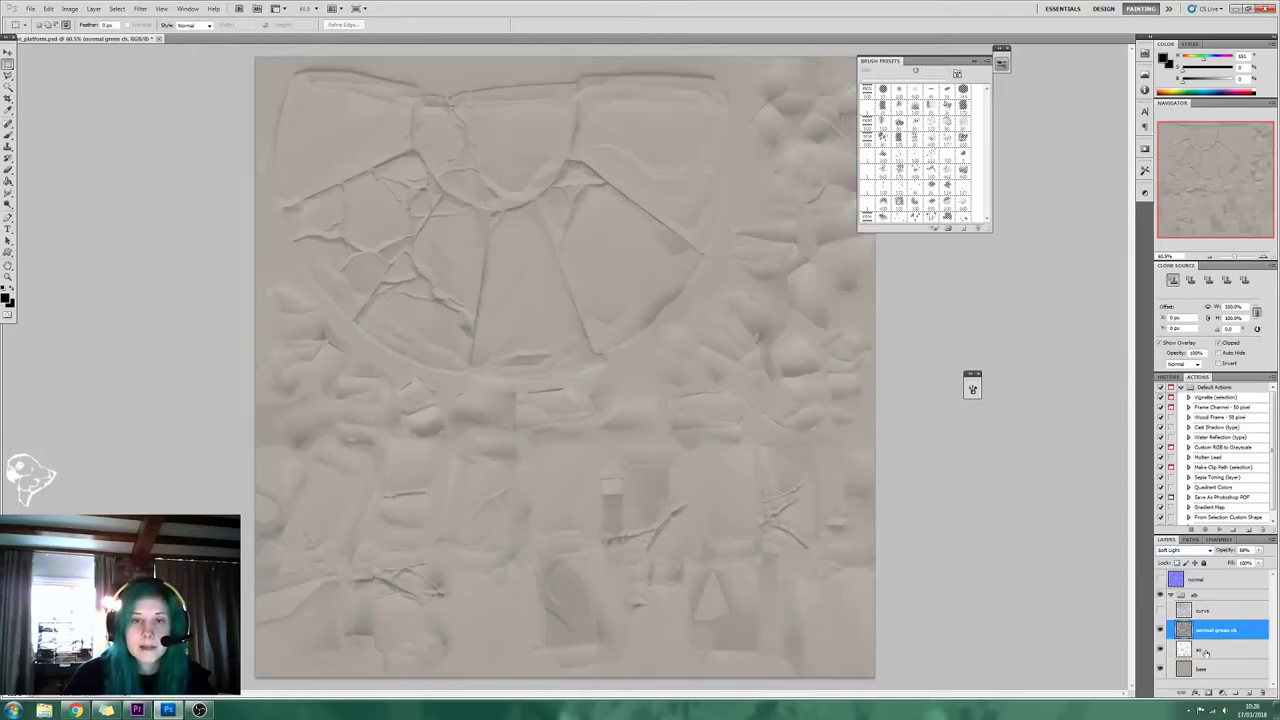
Step: Compare the texture with and without normal green ch, and select and show the normal layer
{"action": "left_click", "coordinate": [1161, 631]}
{"action": "left_click", "coordinate": [1161, 631]}
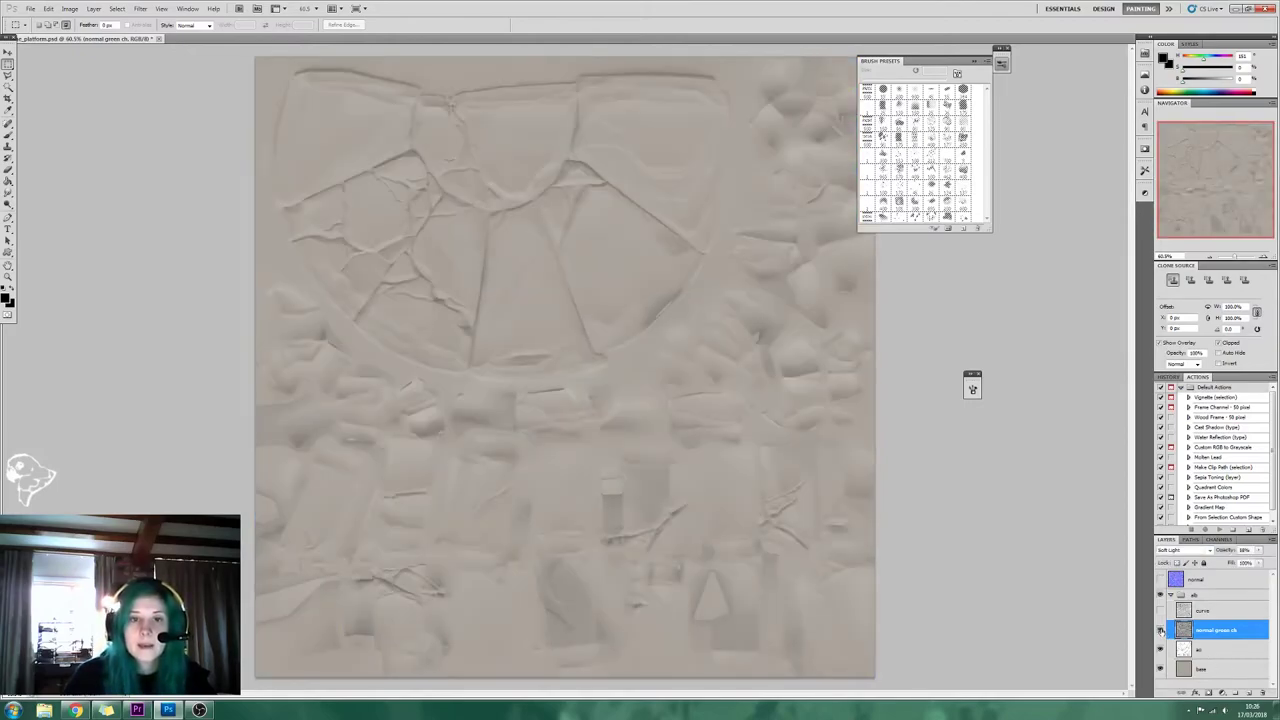
{"action": "left_click", "coordinate": [1161, 631]}
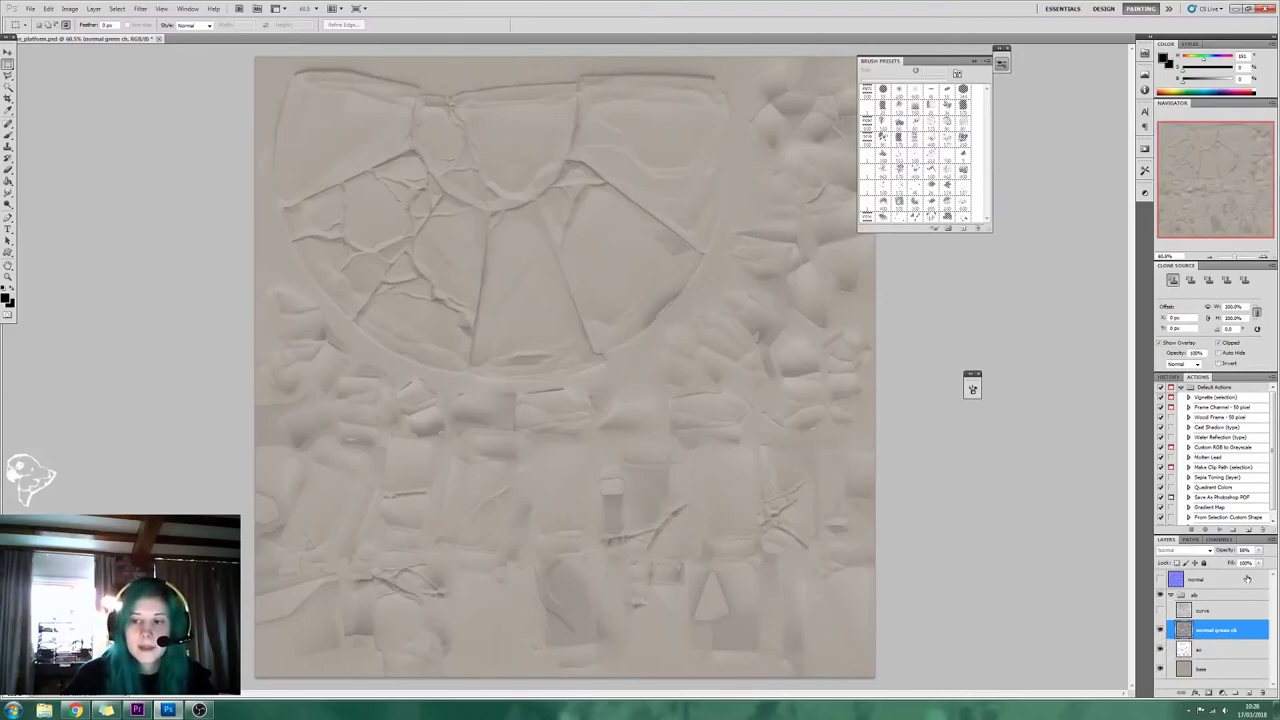
{"action": "left_click", "coordinate": [1173, 581]}
{"action": "left_click", "coordinate": [1161, 580]}
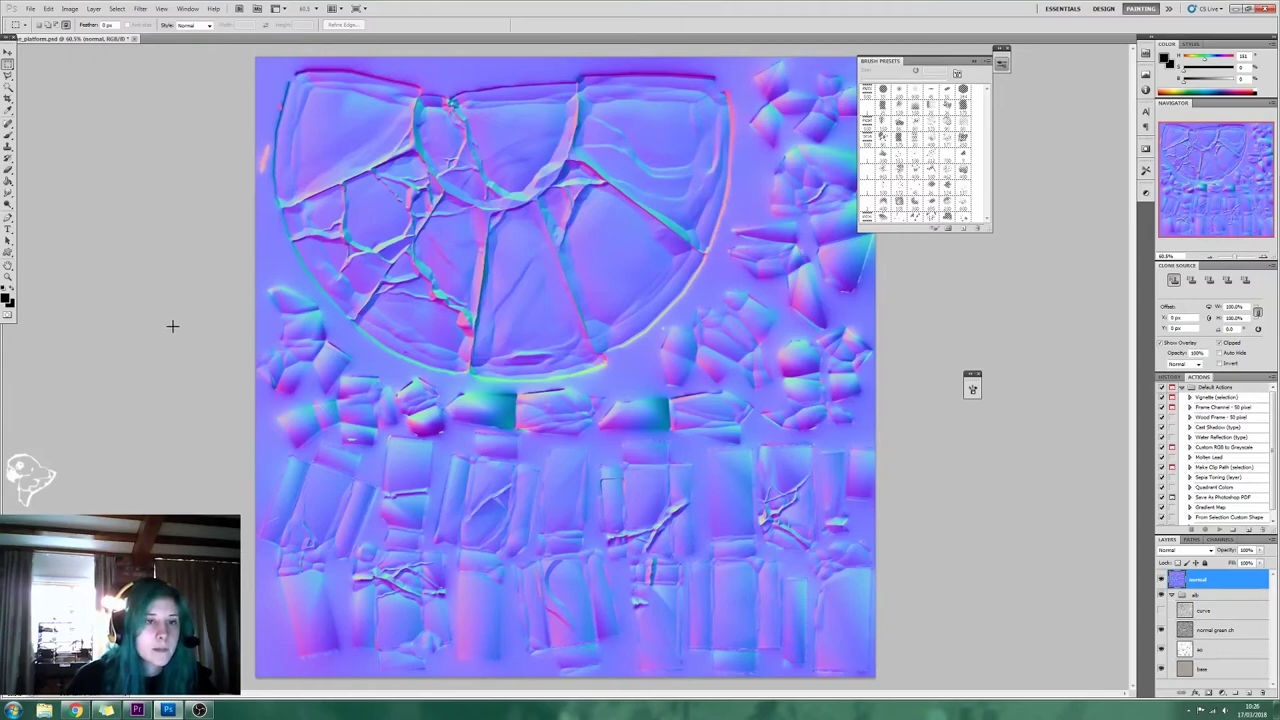
Step: Paint black marker lines with a small brush along the stone edges in the normal map's lower-left area
{"action": "key", "text": "b"}
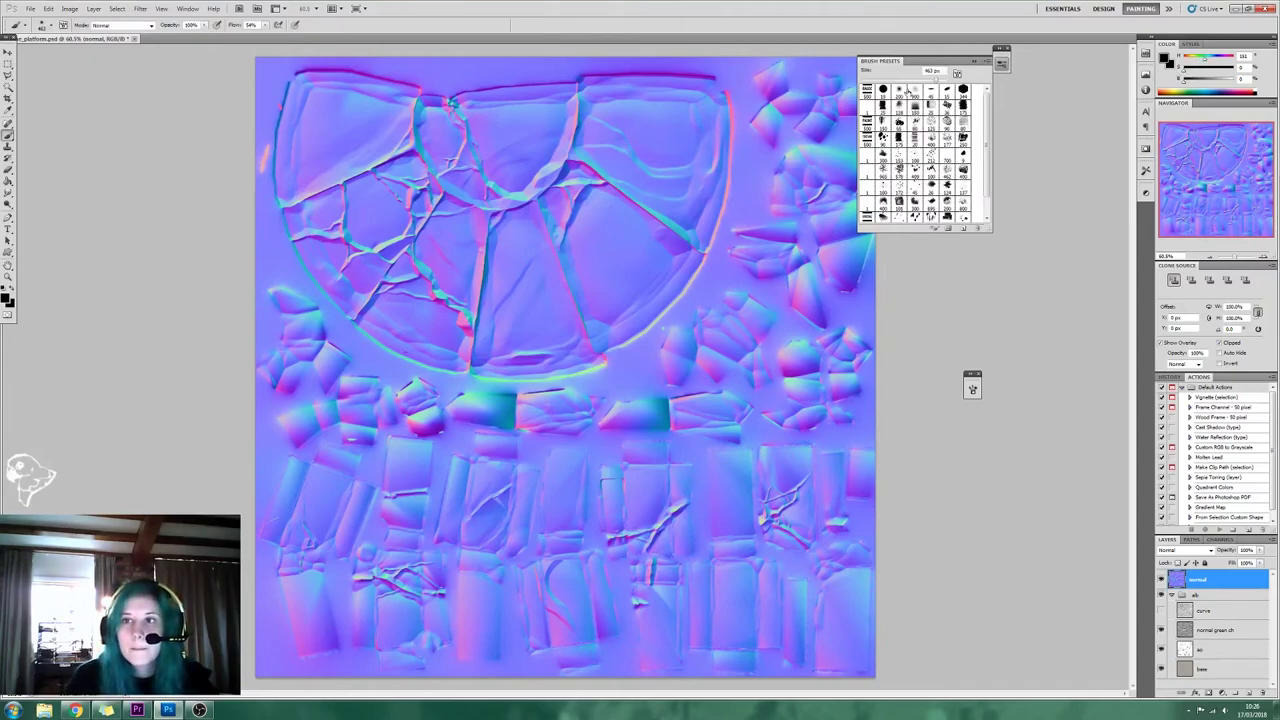
{"action": "left_click", "coordinate": [869, 87]}
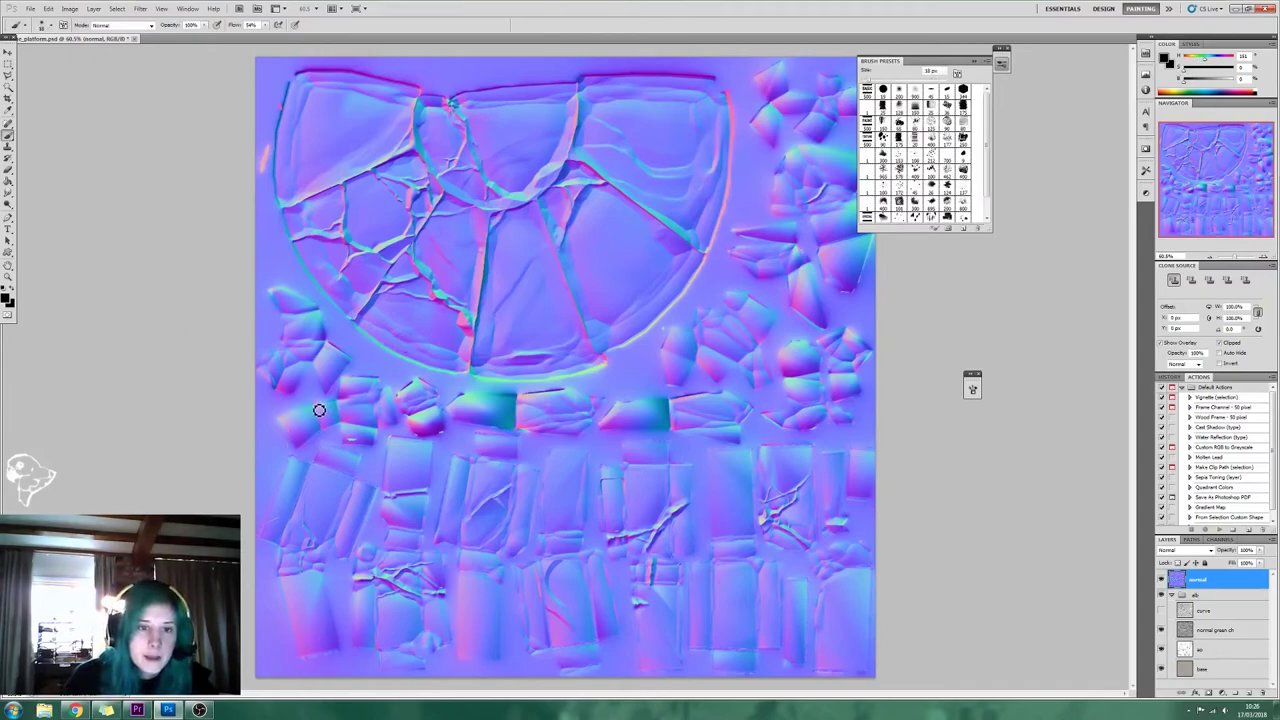
{"action": "mouse_move", "coordinate": [312, 404]}
{"action": "left_mouse_down"}
{"action": "mouse_move", "coordinate": [320, 433]}
{"action": "mouse_move", "coordinate": [369, 390]}
{"action": "mouse_move", "coordinate": [383, 437]}
{"action": "left_mouse_up"}
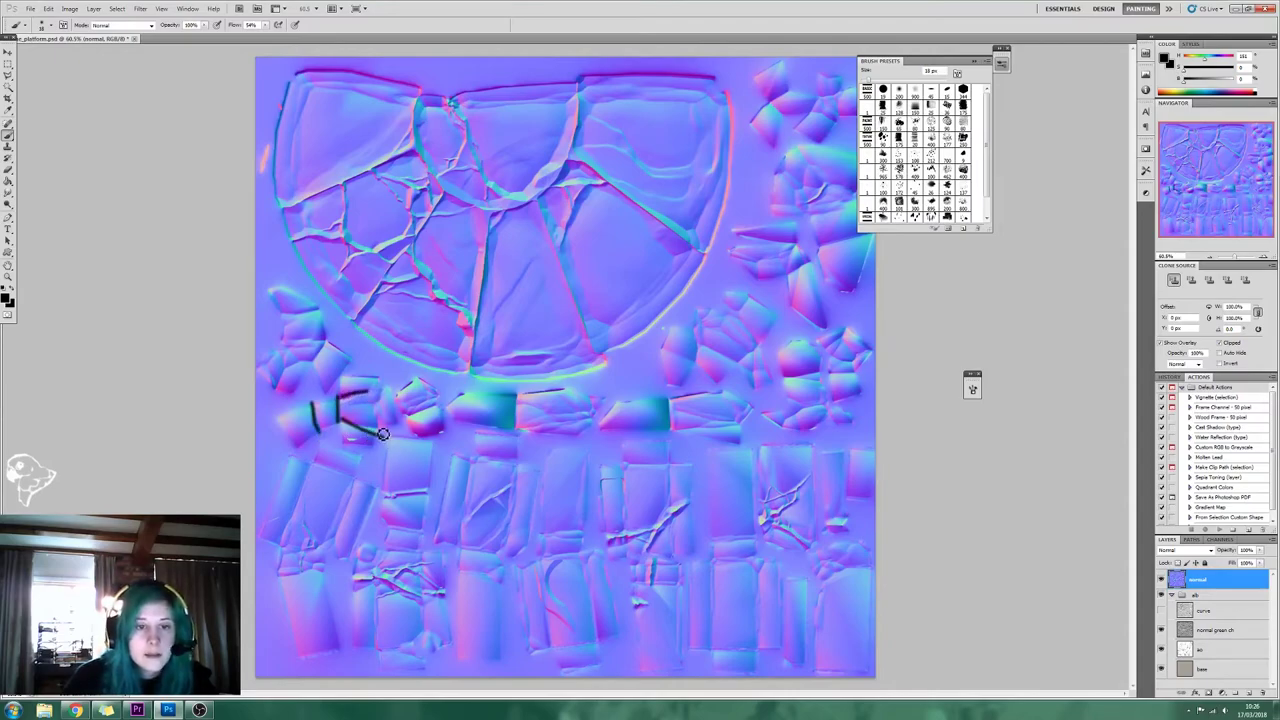
{"action": "left_click_drag", "start_coordinate": [313, 464], "coordinate": [356, 483]}
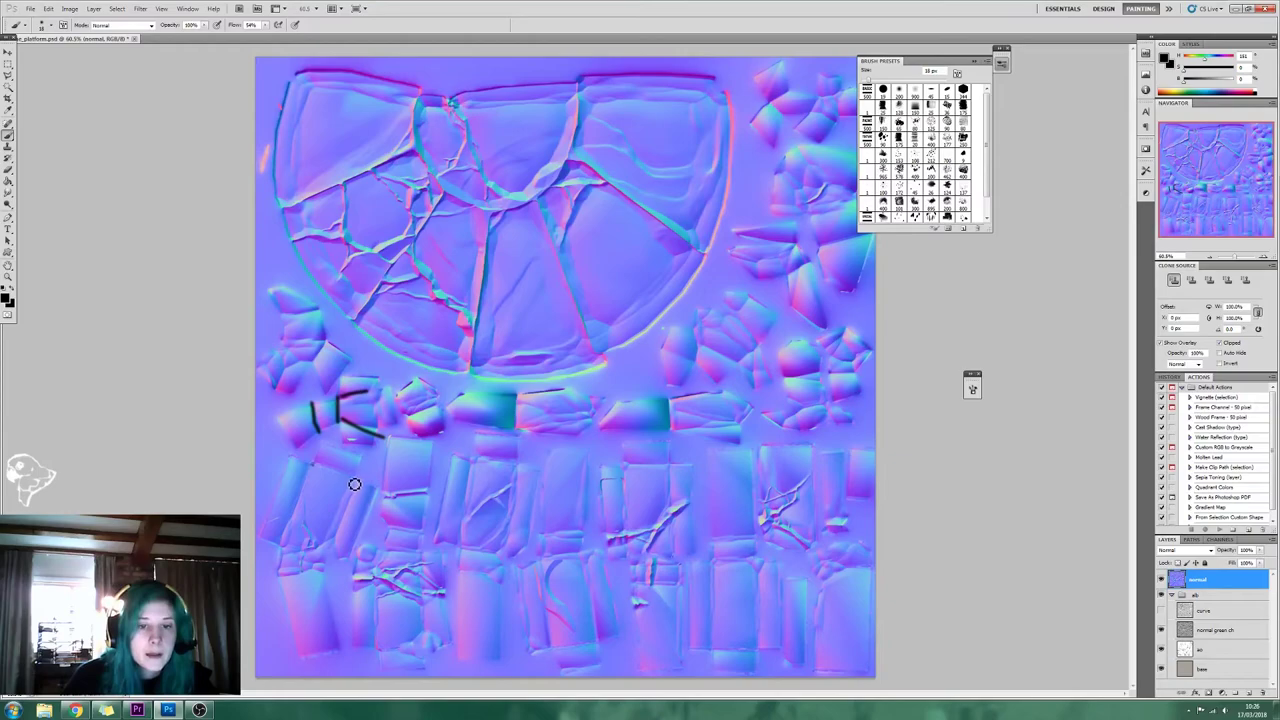
{"action": "left_click", "coordinate": [334, 555], "text": "shift"}
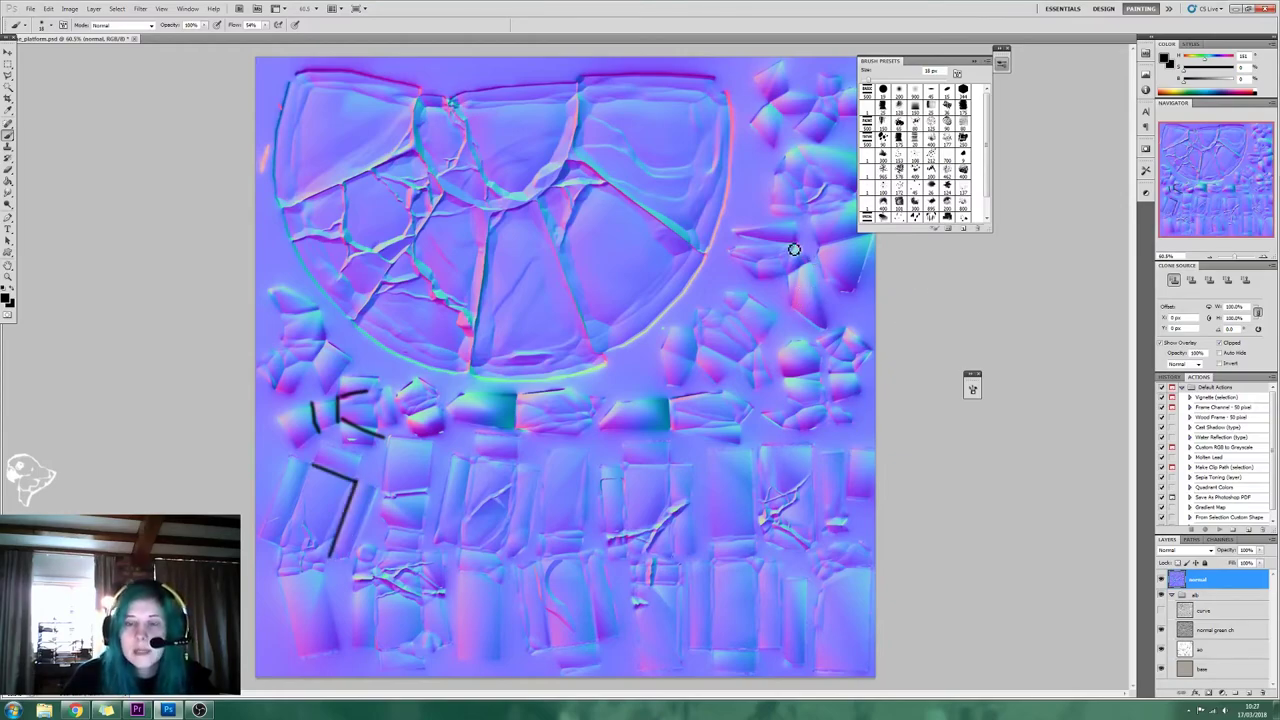
Step: Mark the edges of the pointed stones in the normal map's upper-right area with straight black lines and retrace a lower-left stone edge
{"action": "left_click_drag", "start_coordinate": [795, 249], "coordinate": [733, 255]}
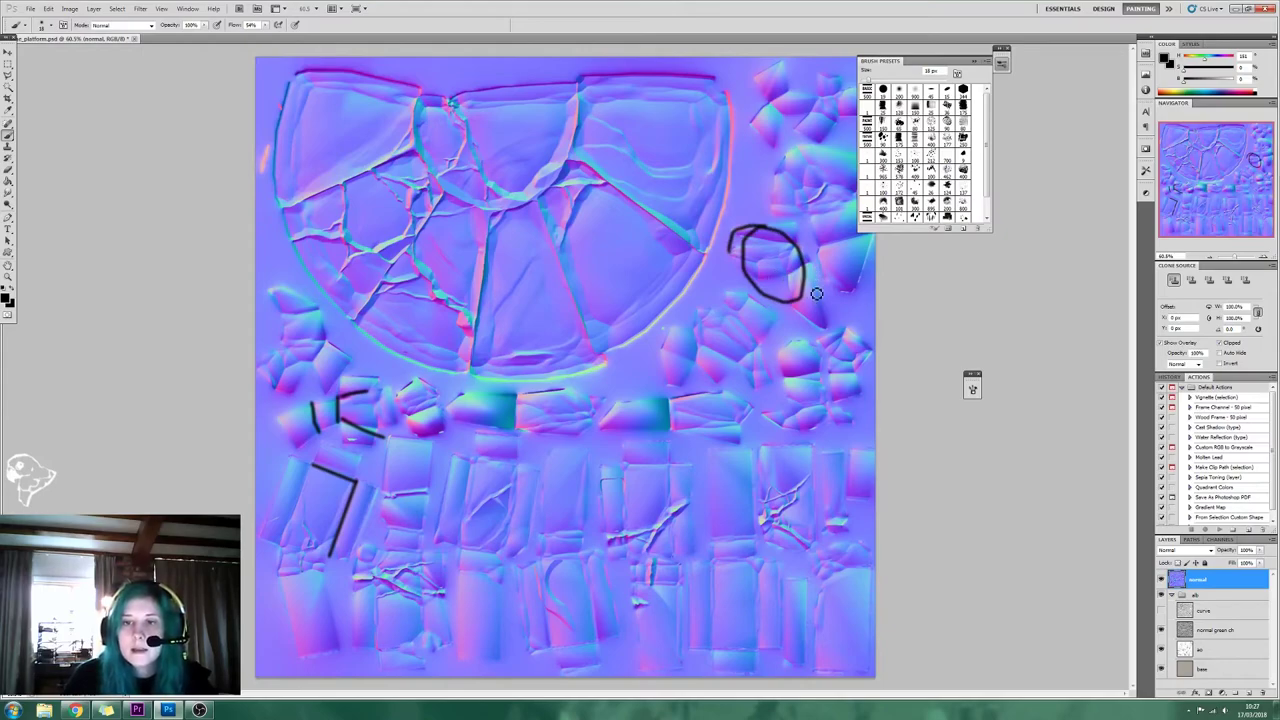
{"action": "key", "text": "ctrl+z"}
{"action": "left_click", "coordinate": [788, 279]}
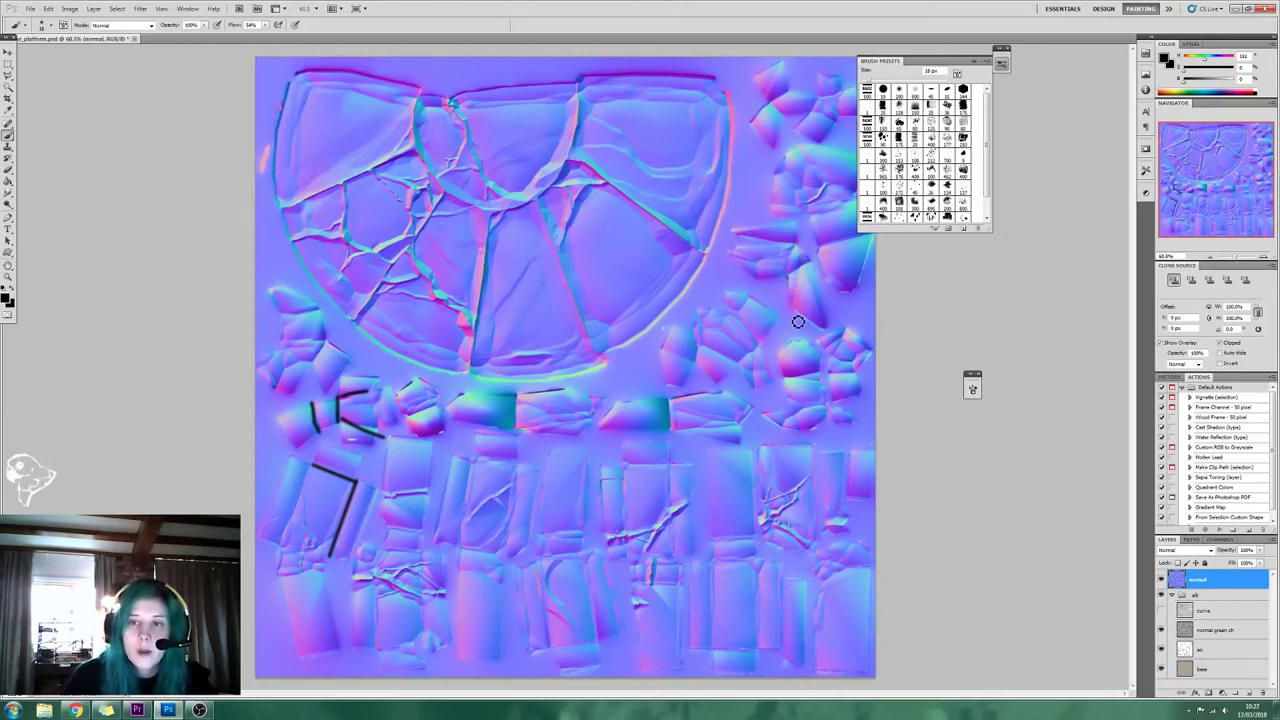
{"action": "left_click", "coordinate": [795, 305], "text": "shift"}
{"action": "left_click", "coordinate": [825, 329], "text": "shift"}
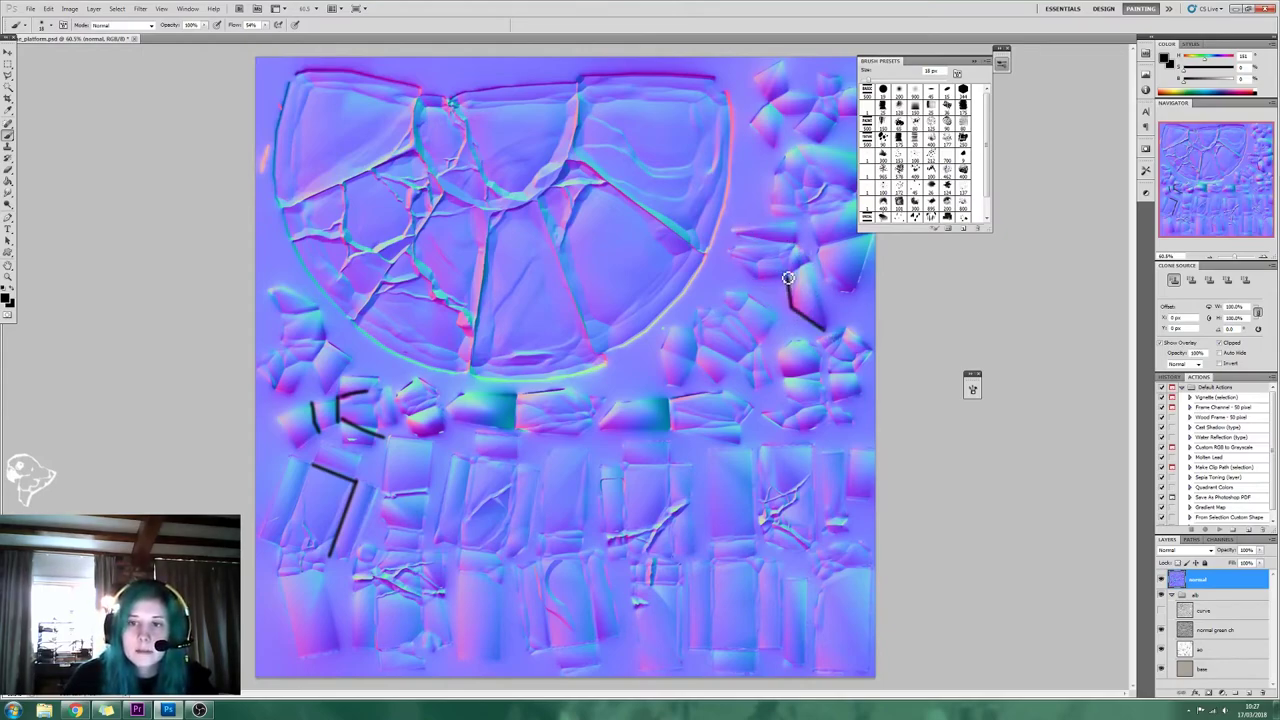
{"action": "left_click", "coordinate": [789, 280]}
{"action": "left_click", "coordinate": [777, 247], "text": "shift"}
{"action": "left_click", "coordinate": [801, 245], "text": "shift"}
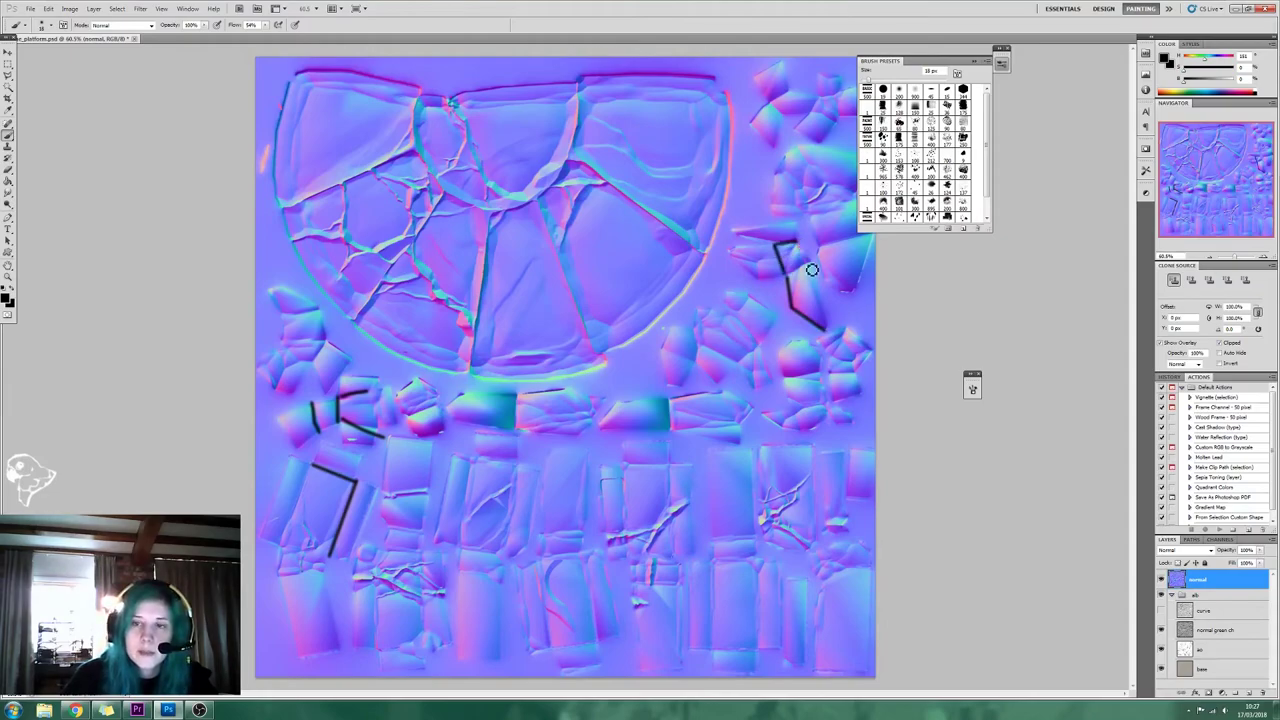
{"action": "left_click", "coordinate": [806, 266], "text": "shift"}
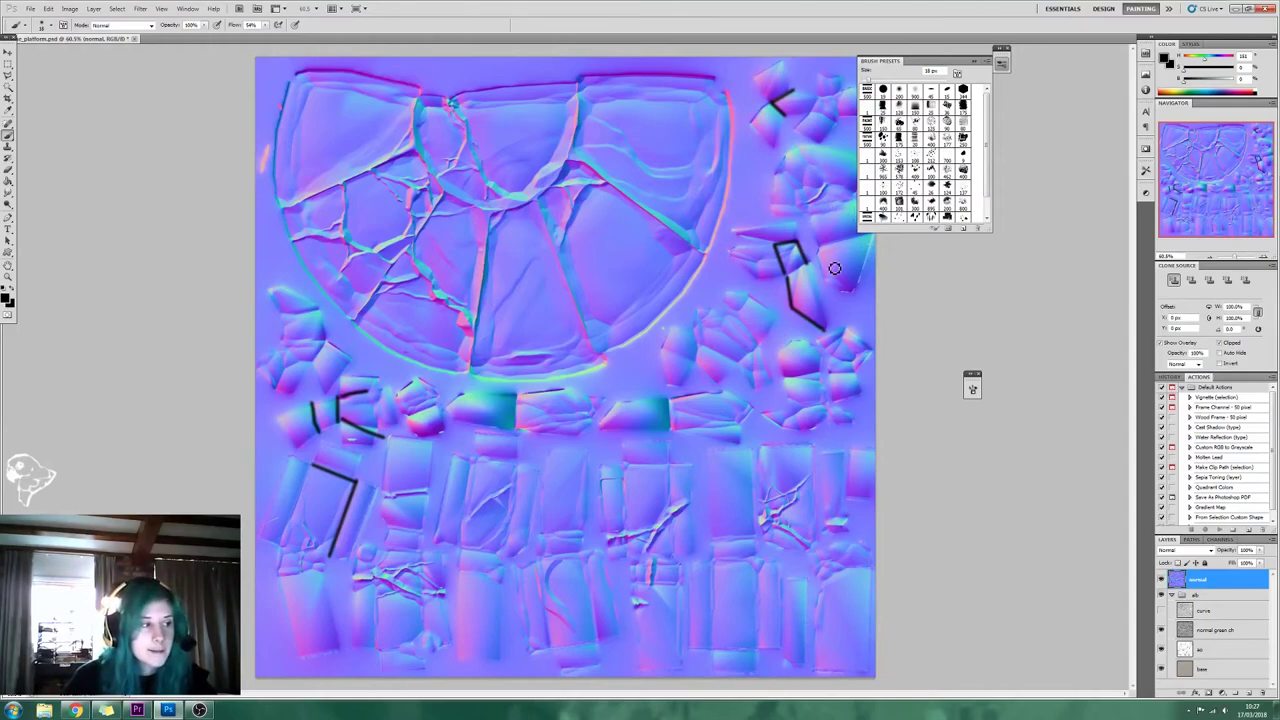
{"action": "left_click", "coordinate": [881, 241], "text": "shift"}
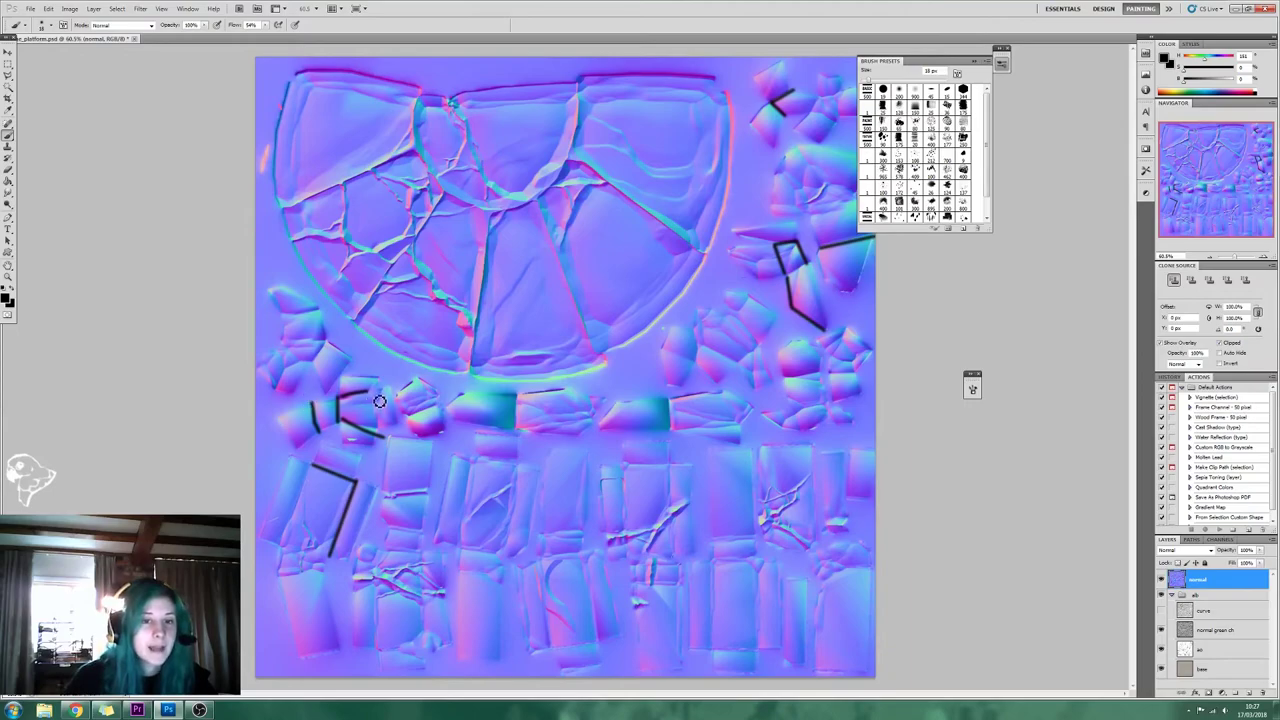
{"action": "left_click_drag", "start_coordinate": [338, 398], "coordinate": [374, 393]}
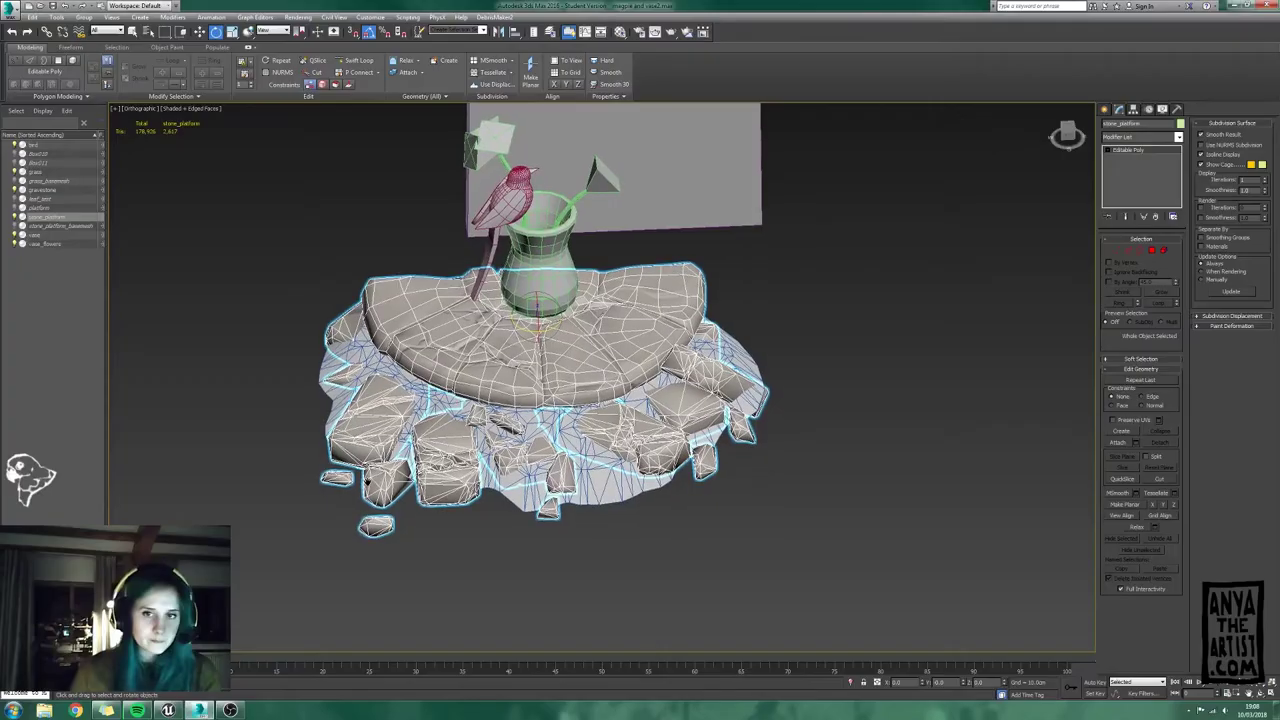
Step: In 3ds Max, select the large rock element at the front of stone_platform and rotate it slightly
{"action": "middle_click_drag", "start_coordinate": [651, 327], "coordinate": [672, 308], "text": "alt"}
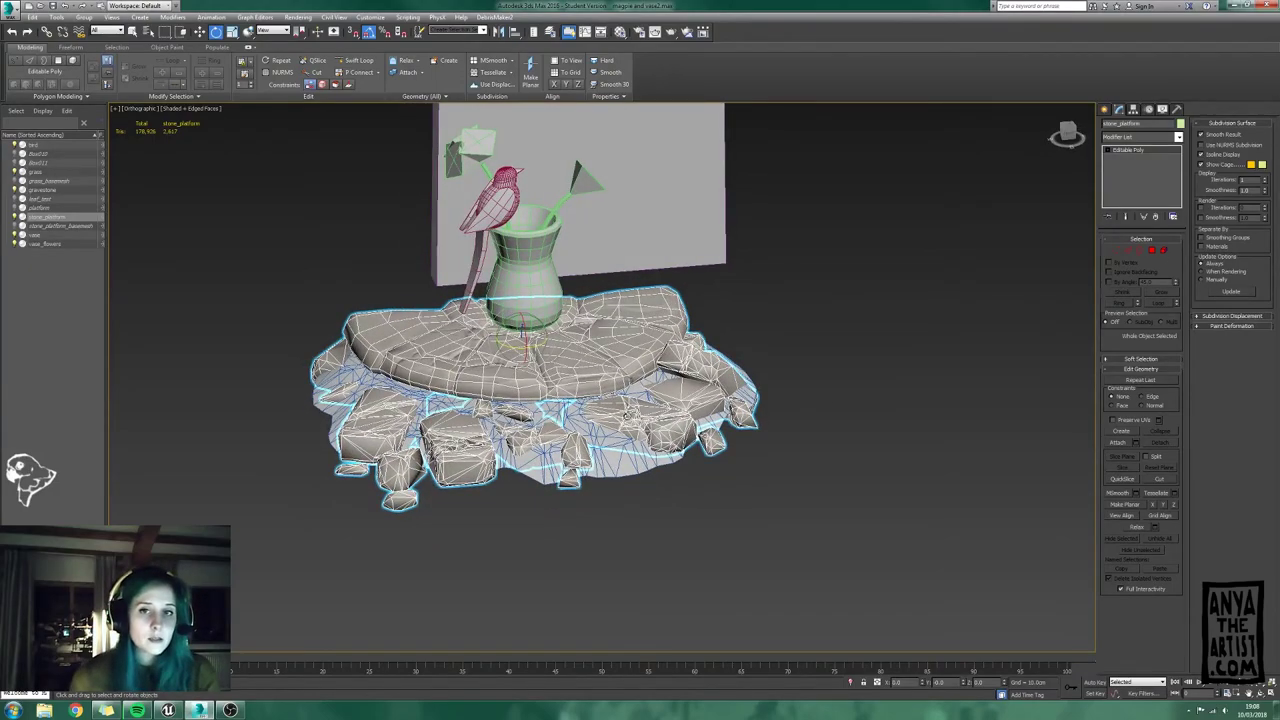
{"action": "key", "text": "5"}
{"action": "left_click", "coordinate": [667, 437]}
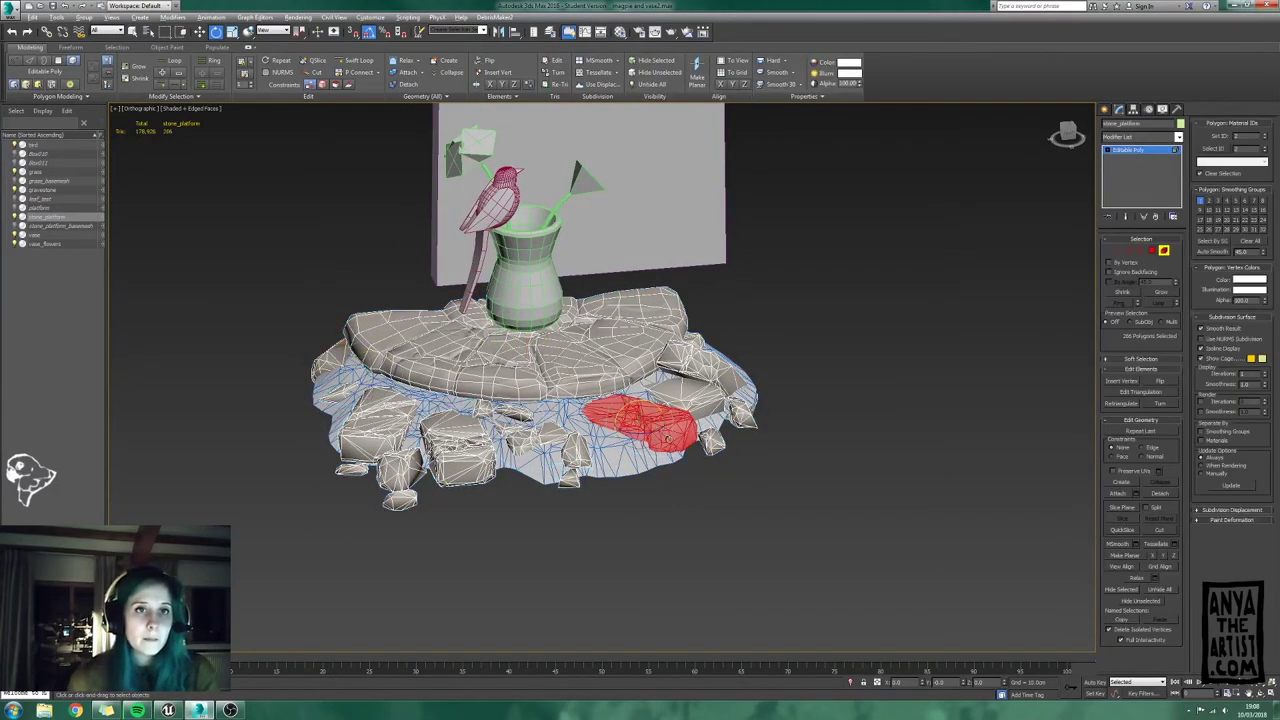
{"action": "scroll", "coordinate": [667, 437], "scroll_direction": "up", "scroll_amount": 5}
{"action": "middle_click_drag", "start_coordinate": [660, 430], "coordinate": [641, 418], "text": "alt"}
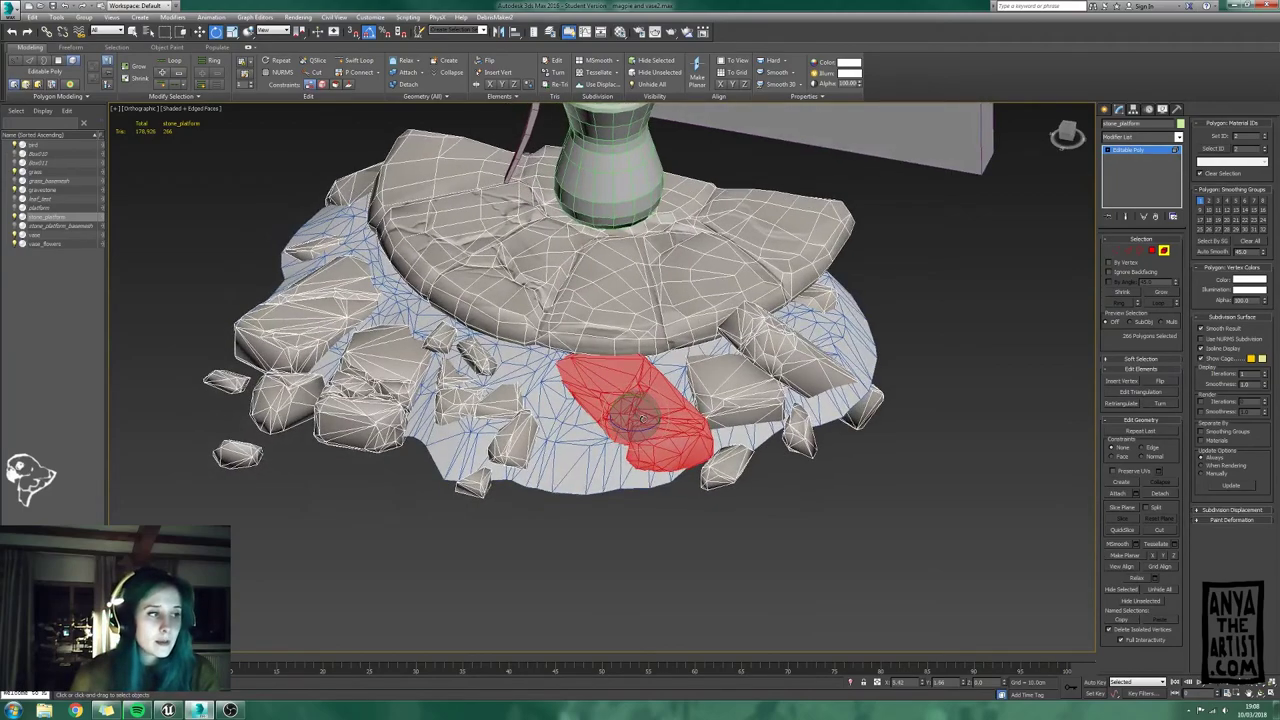
{"action": "left_click_drag", "start_coordinate": [641, 418], "coordinate": [642, 419]}
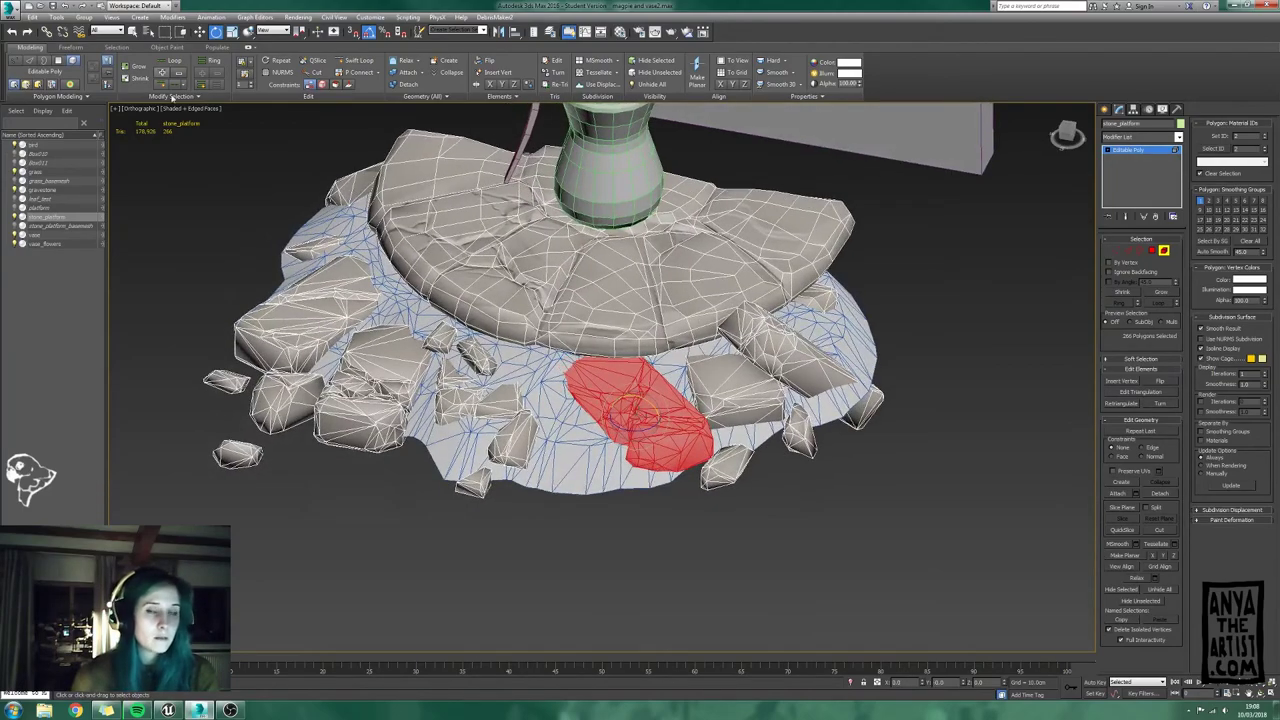
Step: Move the rotated rock slightly downward, and select the small rock beside it and lower it a little
{"action": "left_click", "coordinate": [200, 32]}
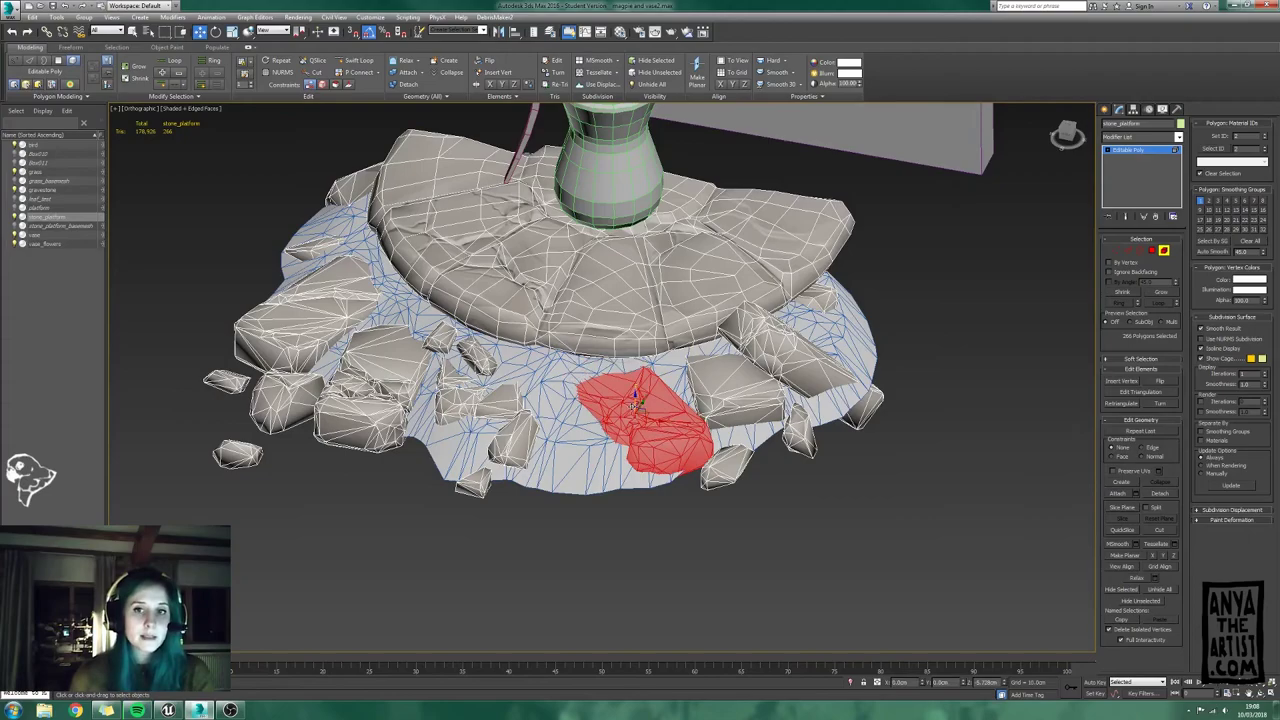
{"action": "middle_click_drag", "start_coordinate": [636, 400], "coordinate": [593, 397], "text": "alt"}
{"action": "left_click", "coordinate": [652, 467]}
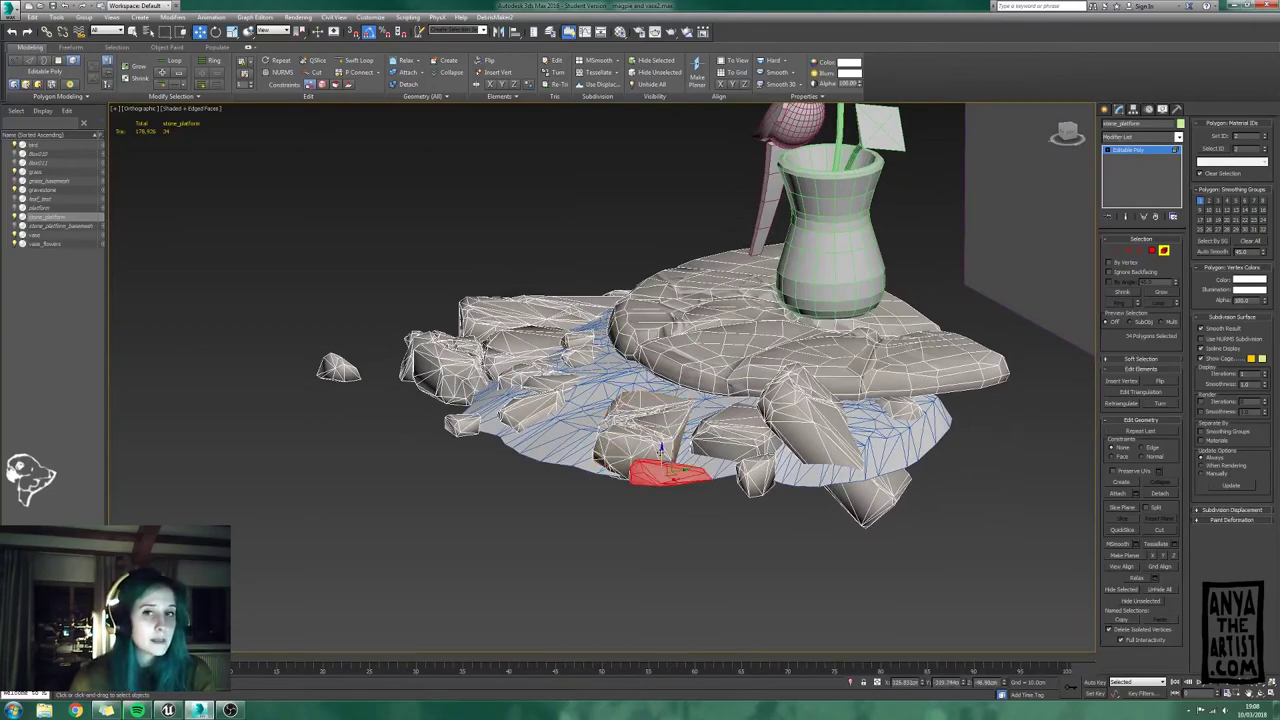
{"action": "left_click_drag", "start_coordinate": [660, 453], "coordinate": [660, 458]}
{"action": "middle_click_drag", "start_coordinate": [660, 458], "coordinate": [797, 413], "text": "alt"}
{"action": "scroll", "coordinate": [700, 405], "scroll_direction": "down", "scroll_amount": 3}
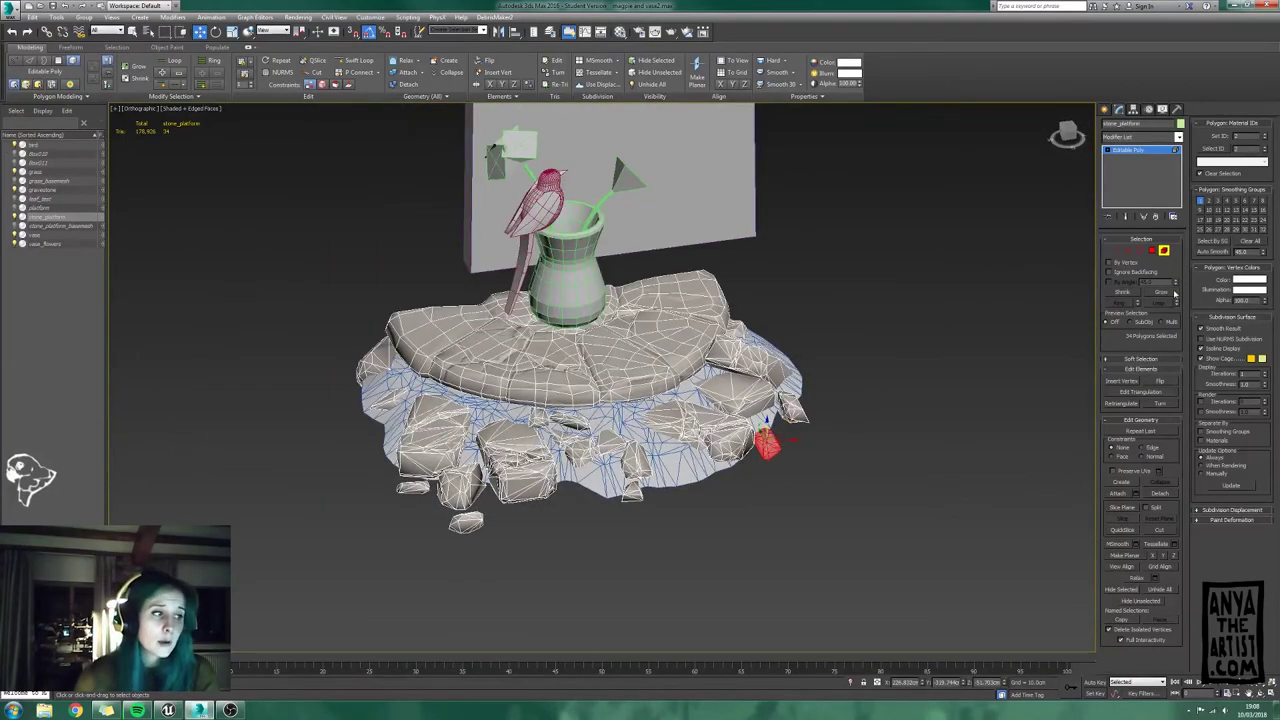
Step: Finish editing the rock elements and export the selected stone_platform mesh
{"action": "left_click", "coordinate": [1163, 250]}
{"action": "left_click", "coordinate": [12, 6]}
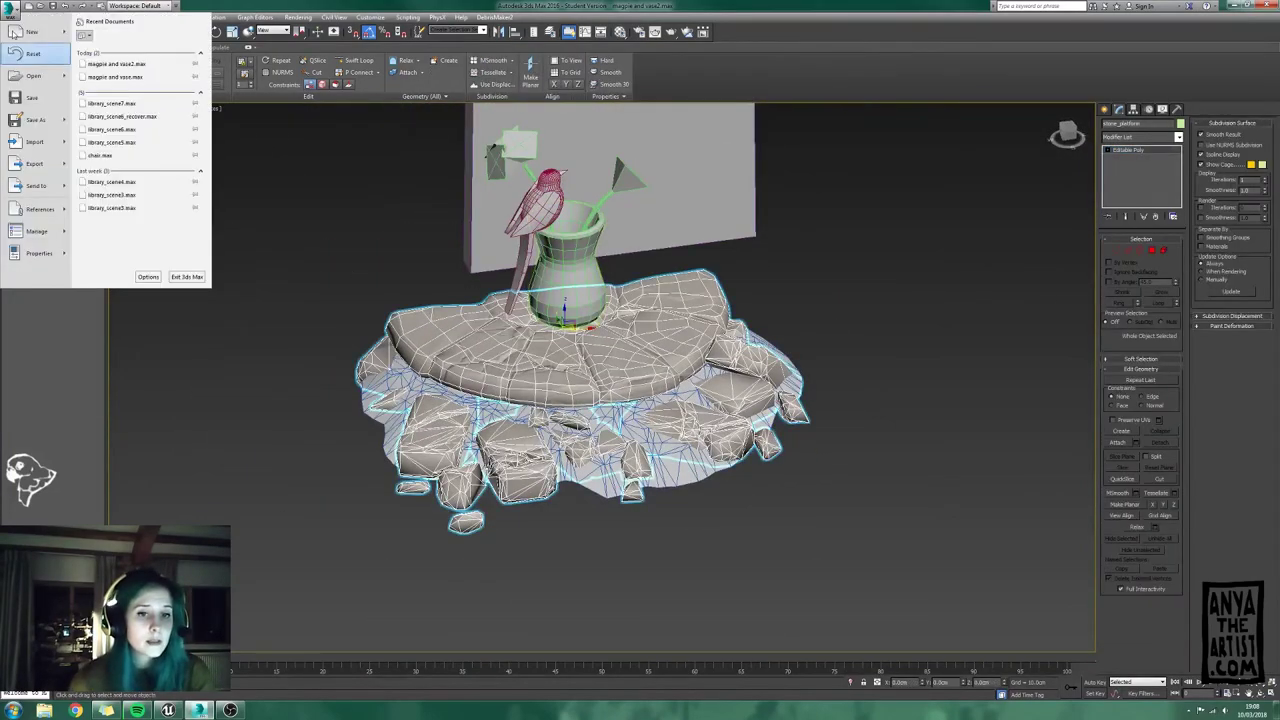
{"action": "mouse_move", "coordinate": [31, 164]}
{"action": "left_click", "coordinate": [149, 93]}
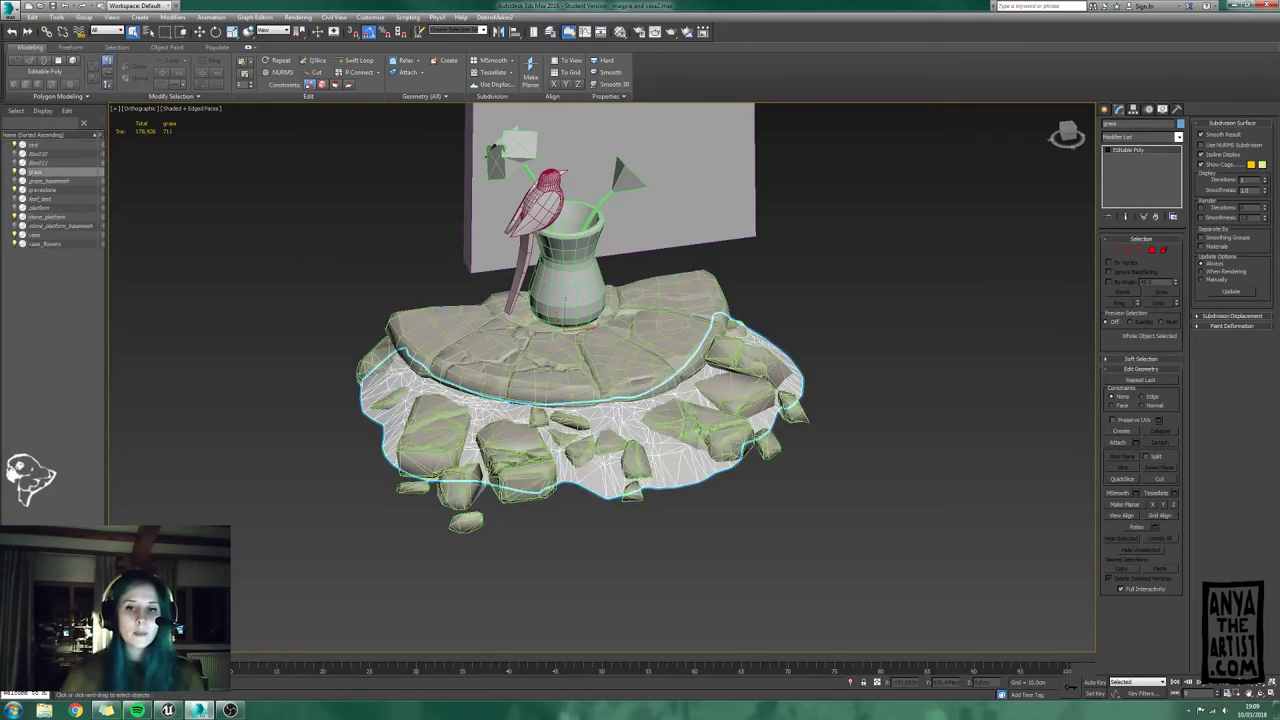
Step: Export the selected grass mesh, overwriting its existing file and accepting the export settings
{"action": "left_click", "coordinate": [12, 5]}
{"action": "mouse_move", "coordinate": [35, 163]}
{"action": "left_click", "coordinate": [133, 92]}
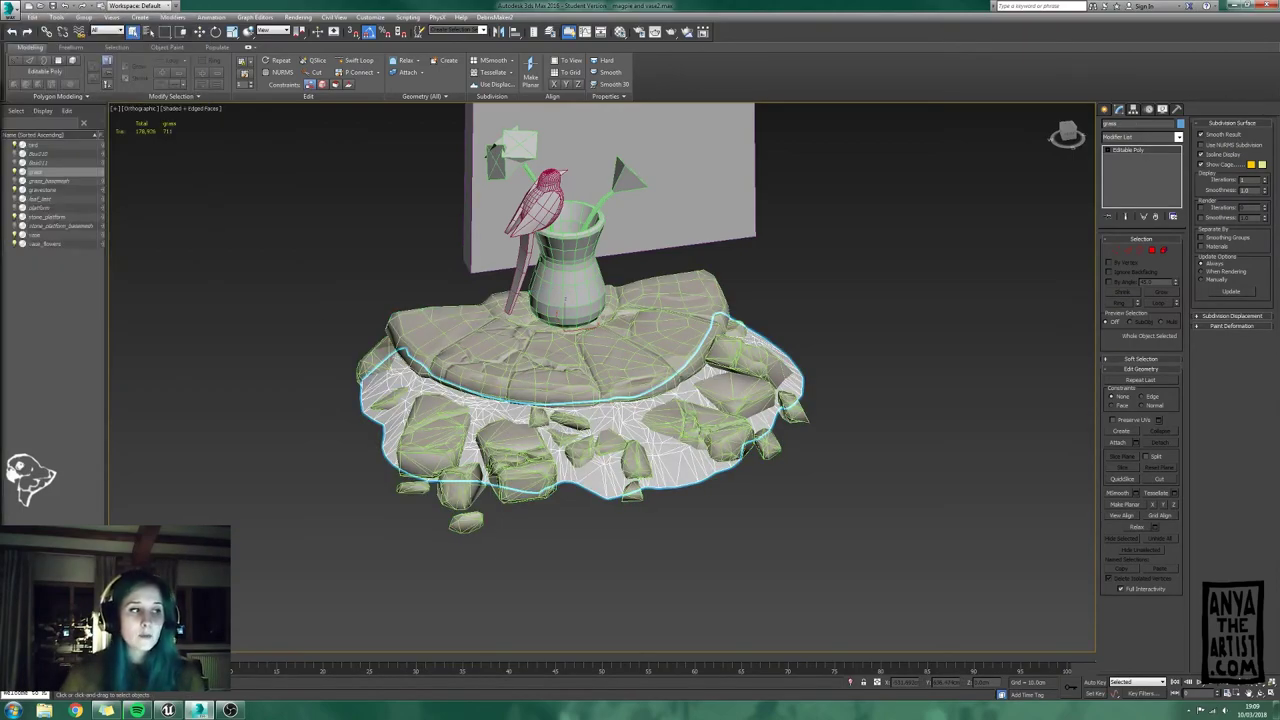
{"action": "left_click", "coordinate": [684, 396]}
{"action": "left_click", "coordinate": [562, 392]}
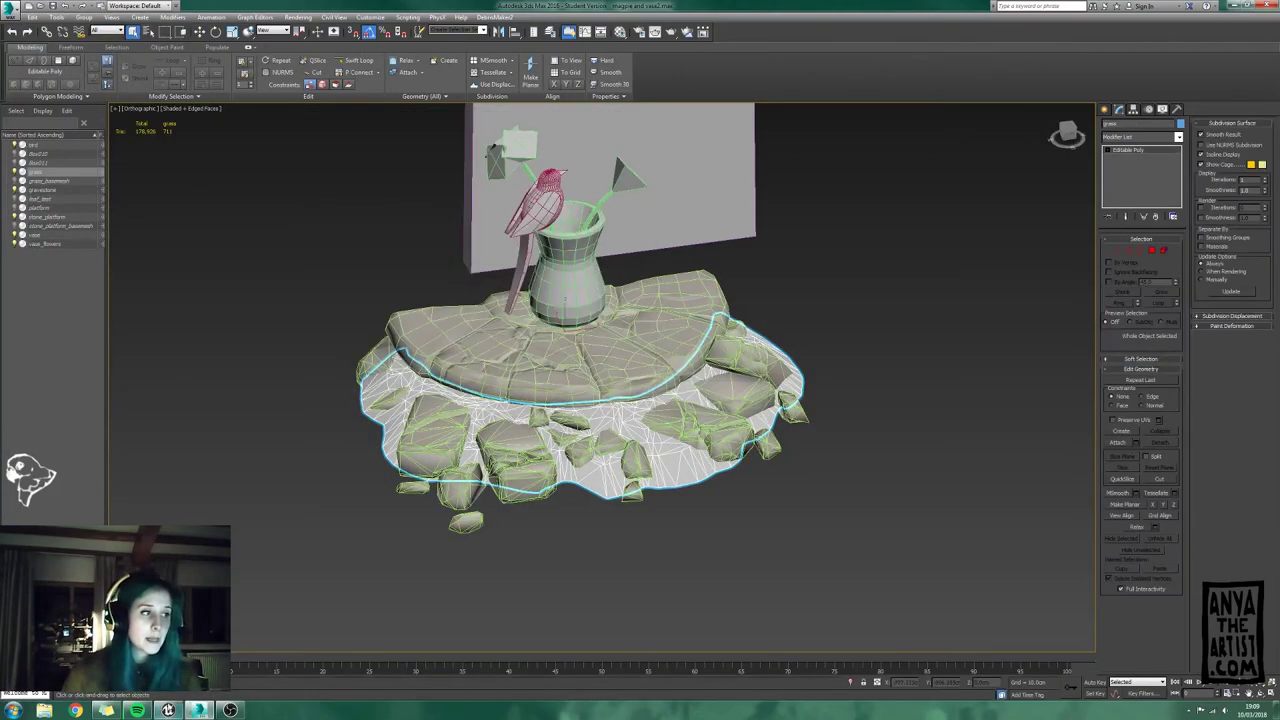
Step: Switch to Unreal Editor, reimport the grass and platform static meshes and look over the updated scene
{"action": "left_click", "coordinate": [168, 710]}
{"action": "right_click", "coordinate": [265, 608]}
{"action": "left_click", "coordinate": [309, 490]}
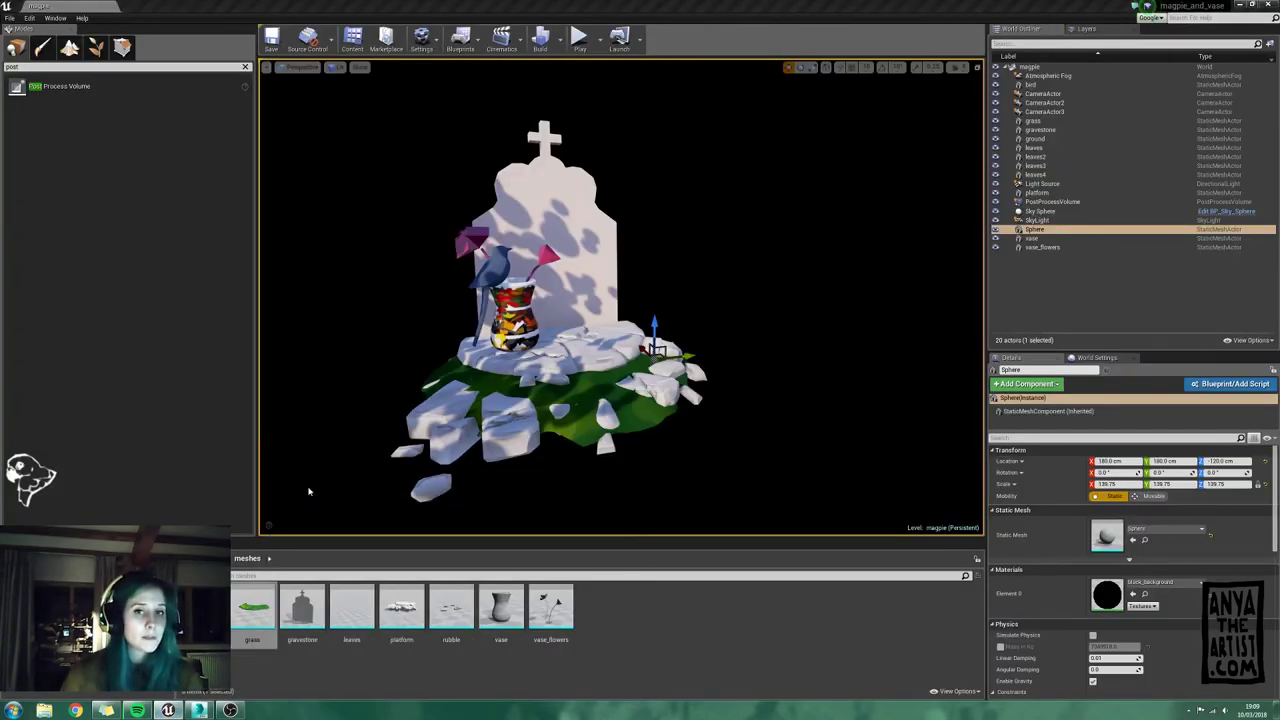
{"action": "right_click", "coordinate": [410, 610]}
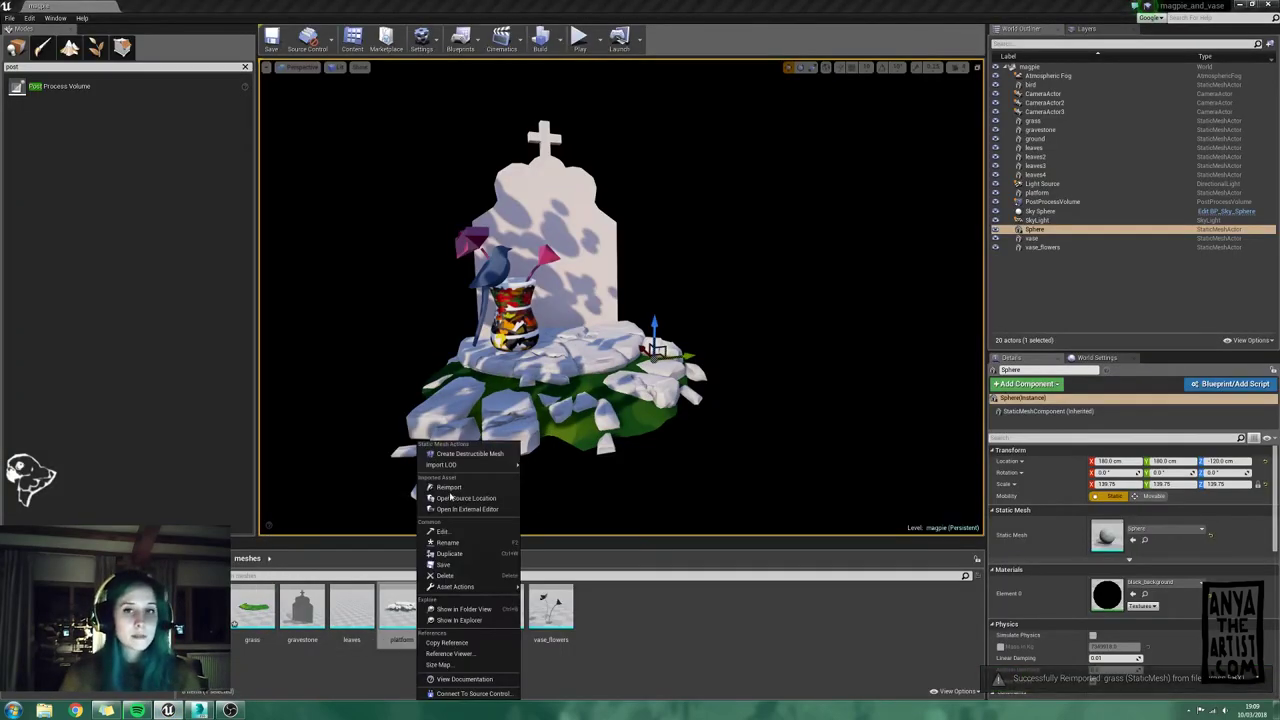
{"action": "left_click", "coordinate": [450, 488]}
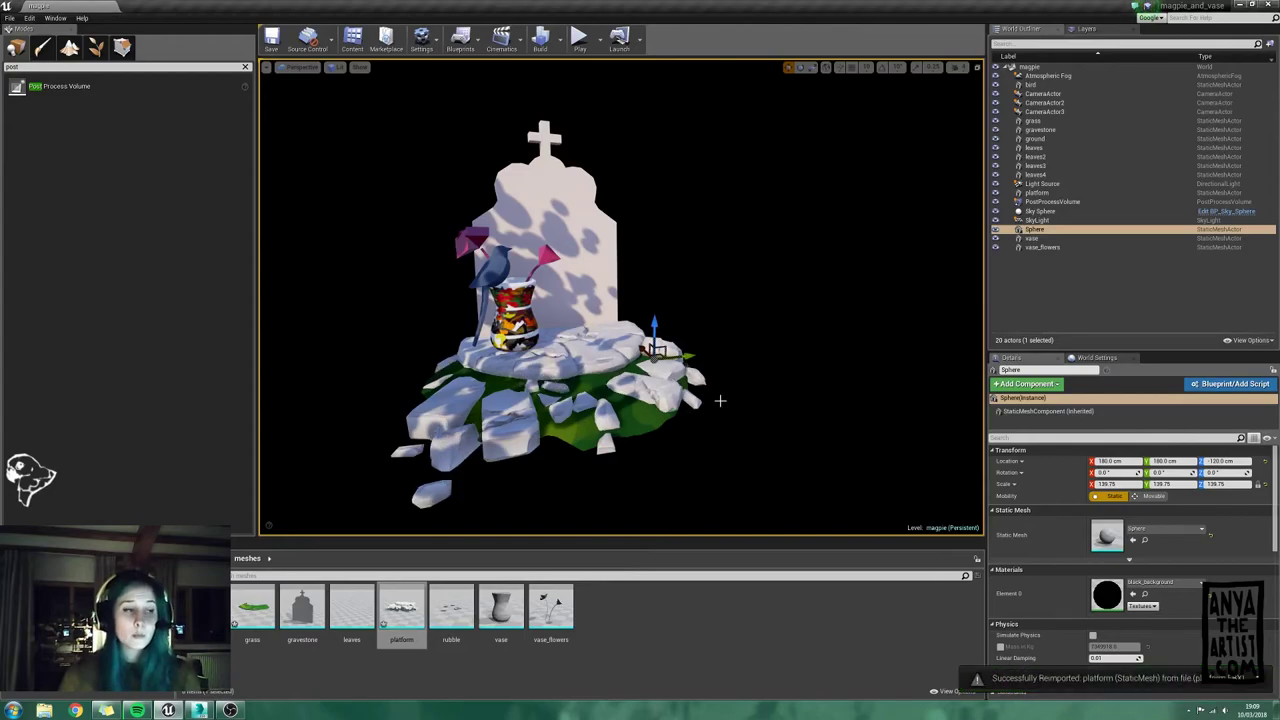
{"action": "left_click", "coordinate": [754, 391]}
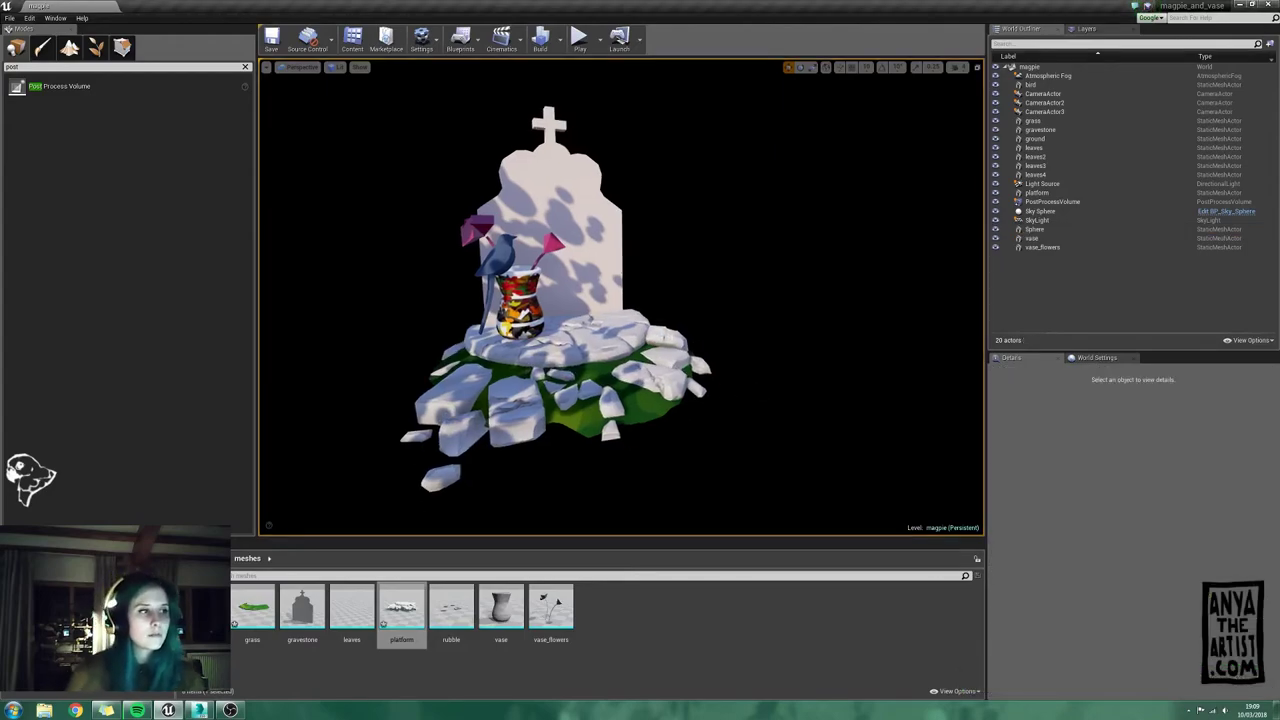
{"action": "right_click_drag", "start_coordinate": [754, 391], "coordinate": [645, 372]}
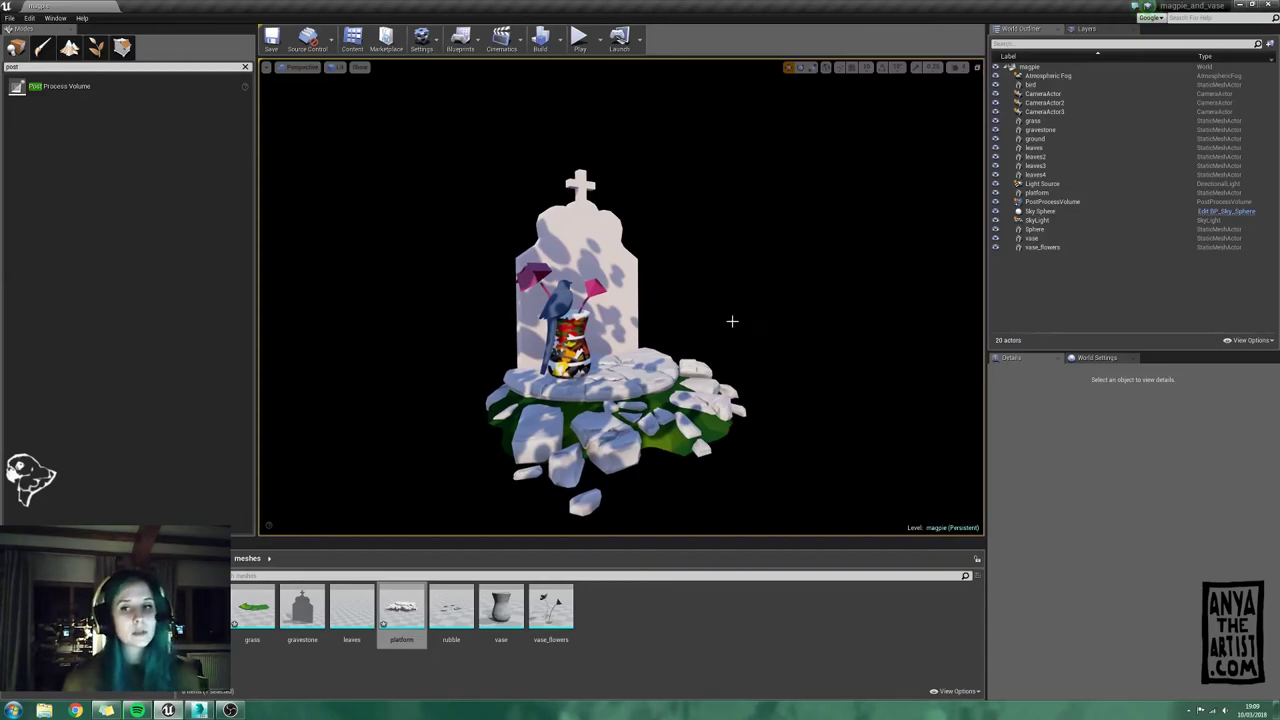
Step: In 3ds Max, lower the two large front rock elements of stone_platform together and reselect only the right one
{"action": "left_click", "coordinate": [199, 710]}
{"action": "left_click", "coordinate": [499, 476]}
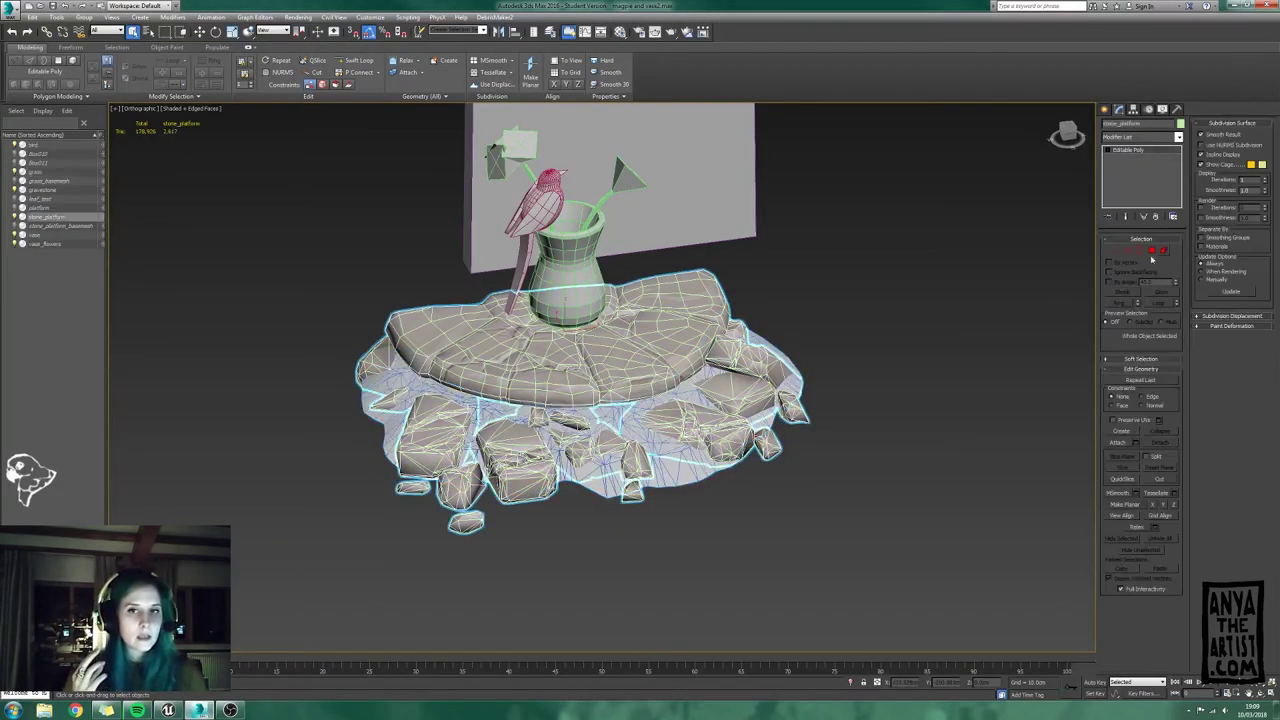
{"action": "left_click", "coordinate": [1163, 250]}
{"action": "left_click", "coordinate": [520, 455]}
{"action": "left_click", "coordinate": [420, 418], "text": "ctrl"}
{"action": "left_click", "coordinate": [200, 32]}
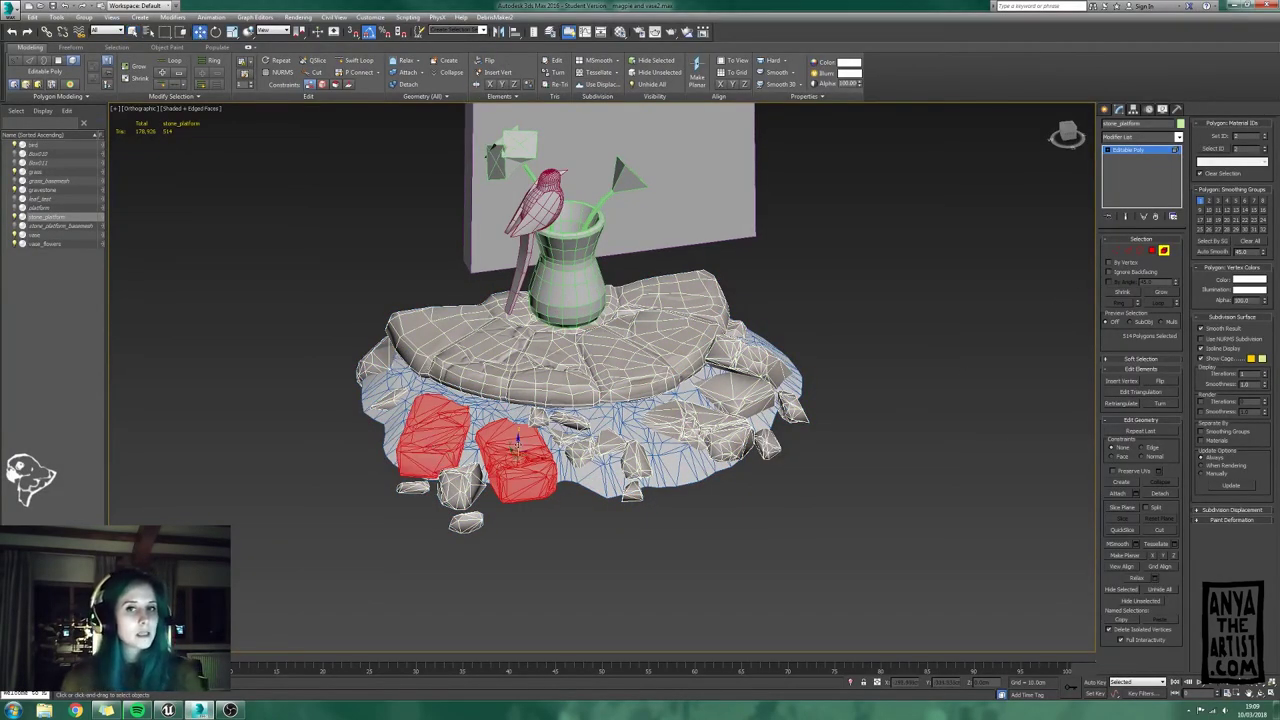
{"action": "left_click_drag", "start_coordinate": [517, 447], "coordinate": [517, 458]}
{"action": "left_click", "coordinate": [535, 485]}
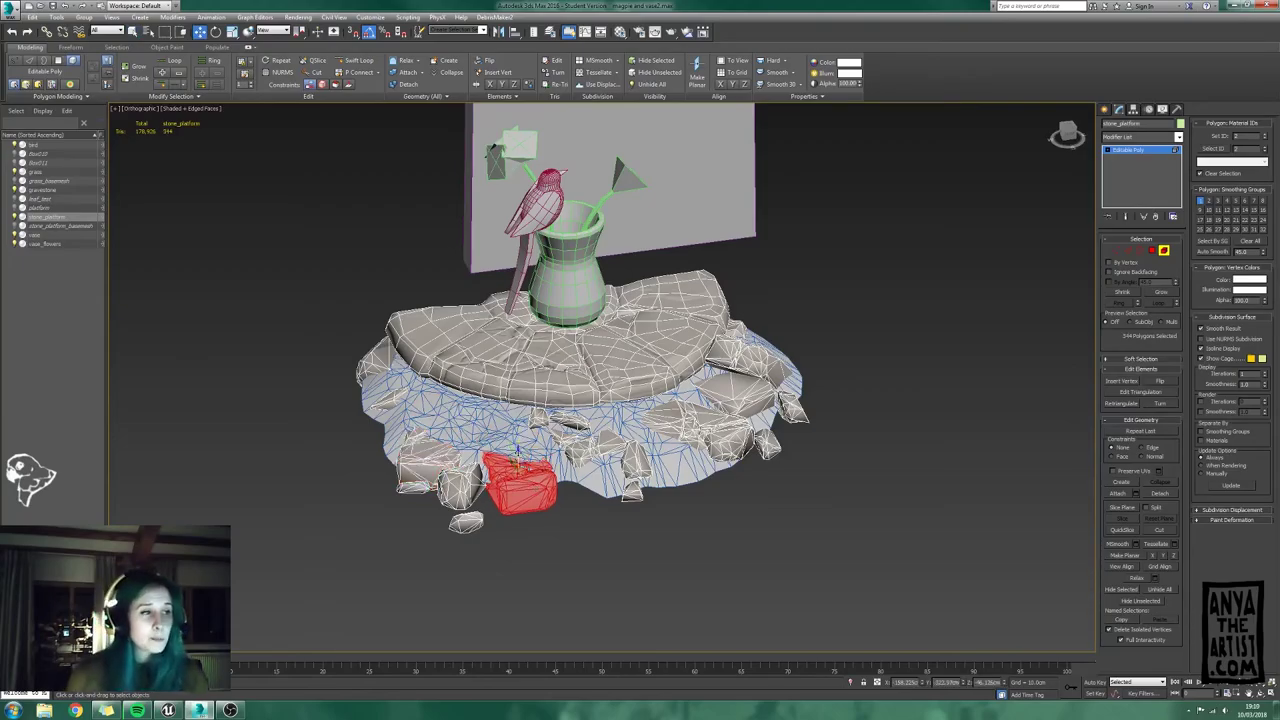
{"action": "middle_click_drag", "start_coordinate": [517, 465], "coordinate": [510, 560], "text": "alt"}
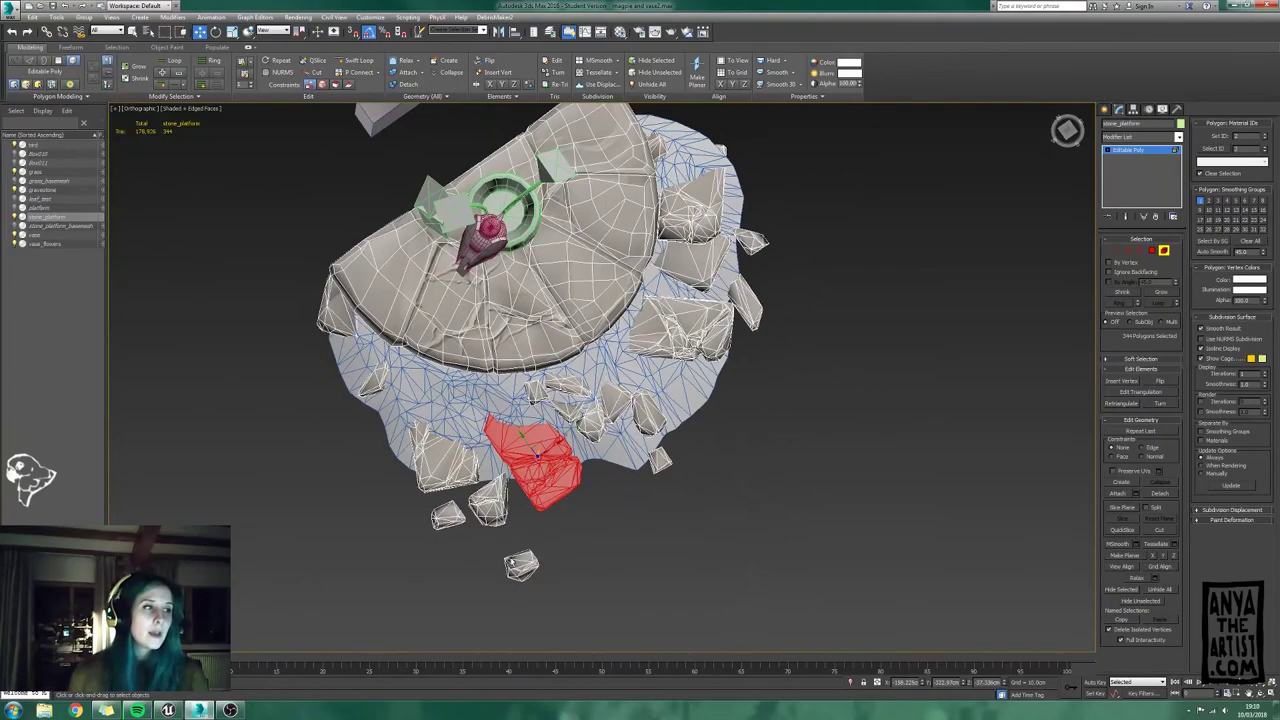
Step: Finish element editing and export the selected stone_platform over the existing platform.FBX, accepting the export settings
{"action": "left_click", "coordinate": [1164, 249]}
{"action": "left_click", "coordinate": [12, 12]}
{"action": "mouse_move", "coordinate": [36, 164]}
{"action": "left_click", "coordinate": [150, 88]}
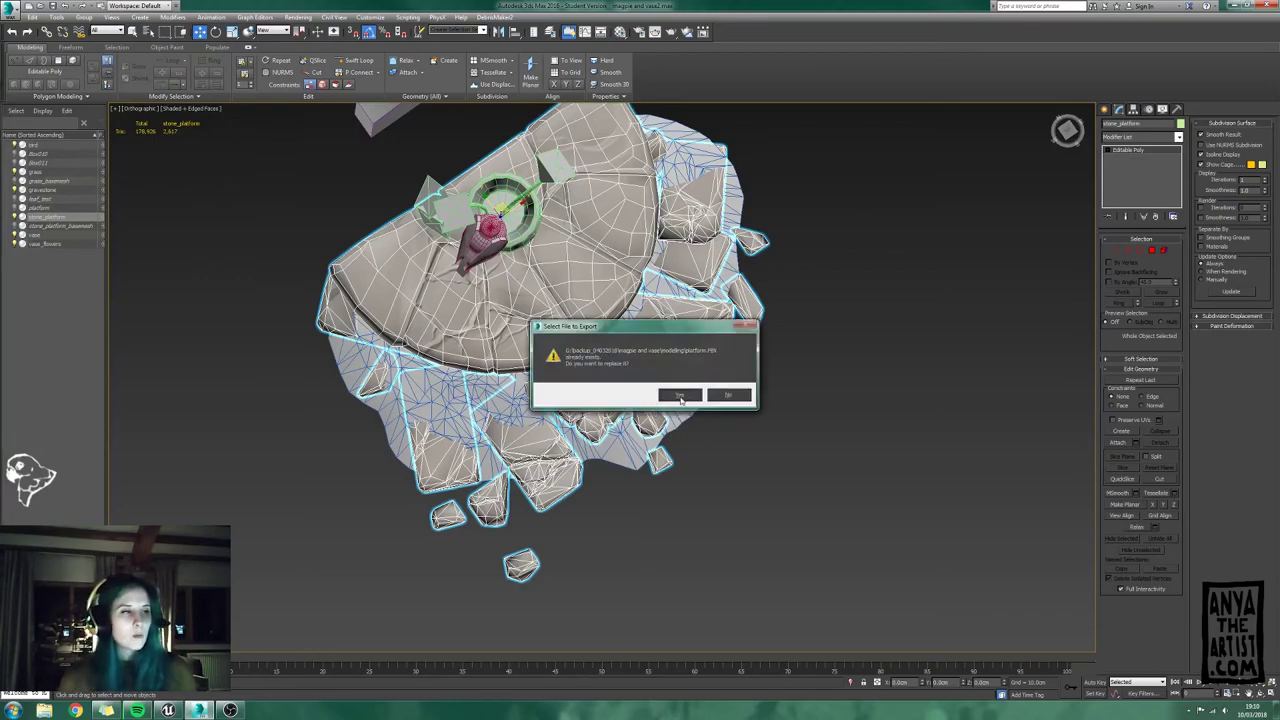
{"action": "left_click", "coordinate": [678, 394]}
{"action": "left_click", "coordinate": [558, 396]}
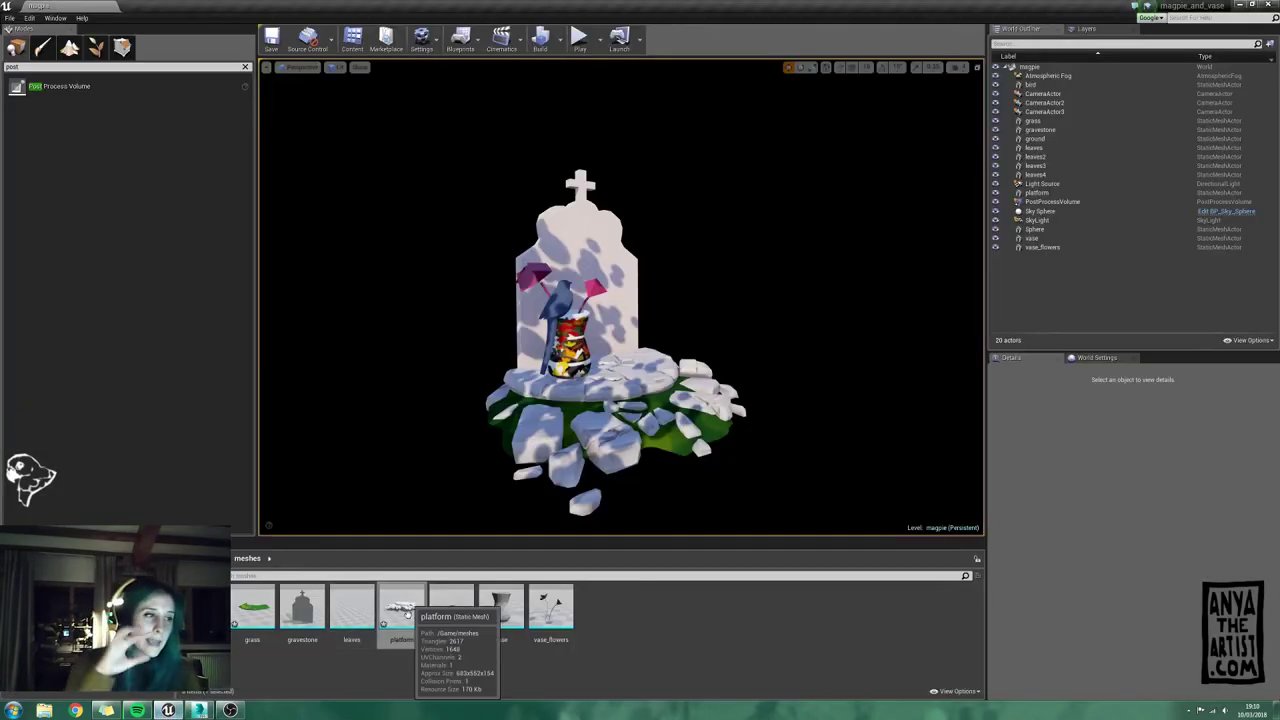
Step: In Unreal Editor, reimport the platform static mesh and check the lowered rocks in the scene
{"action": "right_click", "coordinate": [405, 610]}
{"action": "left_click", "coordinate": [452, 488]}
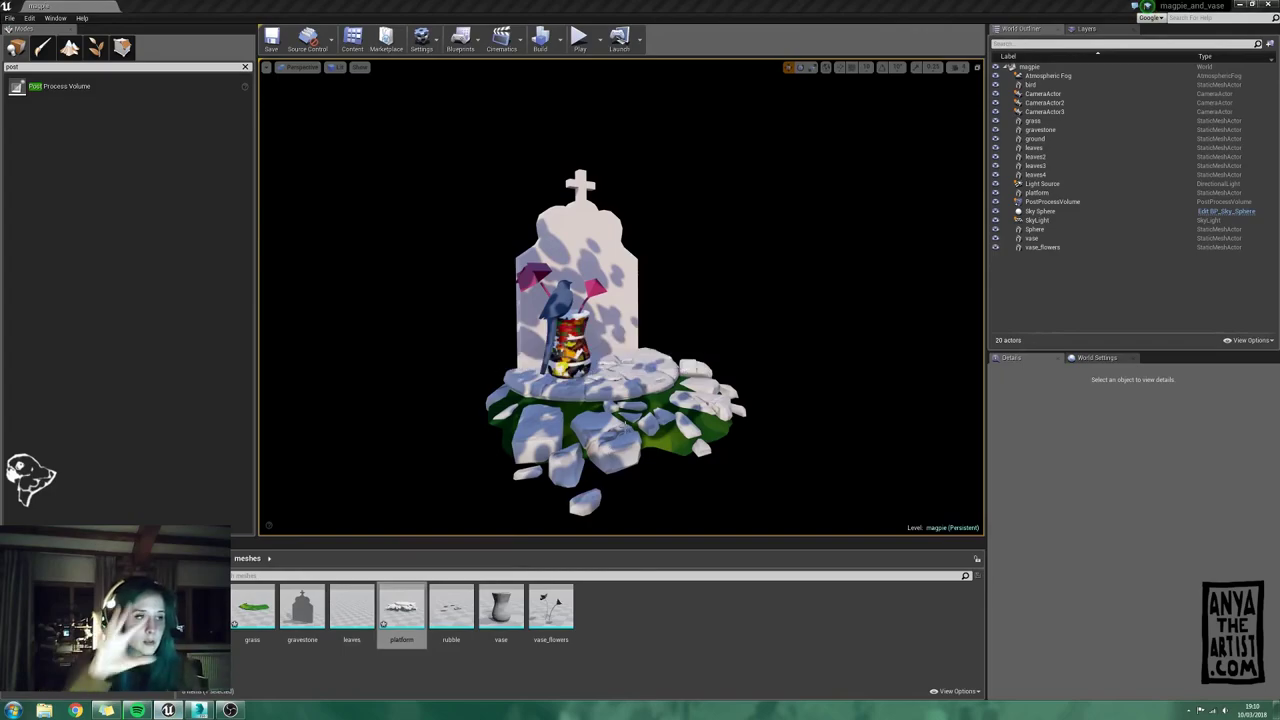
{"action": "right_click_drag", "start_coordinate": [620, 300], "coordinate": [612, 345]}
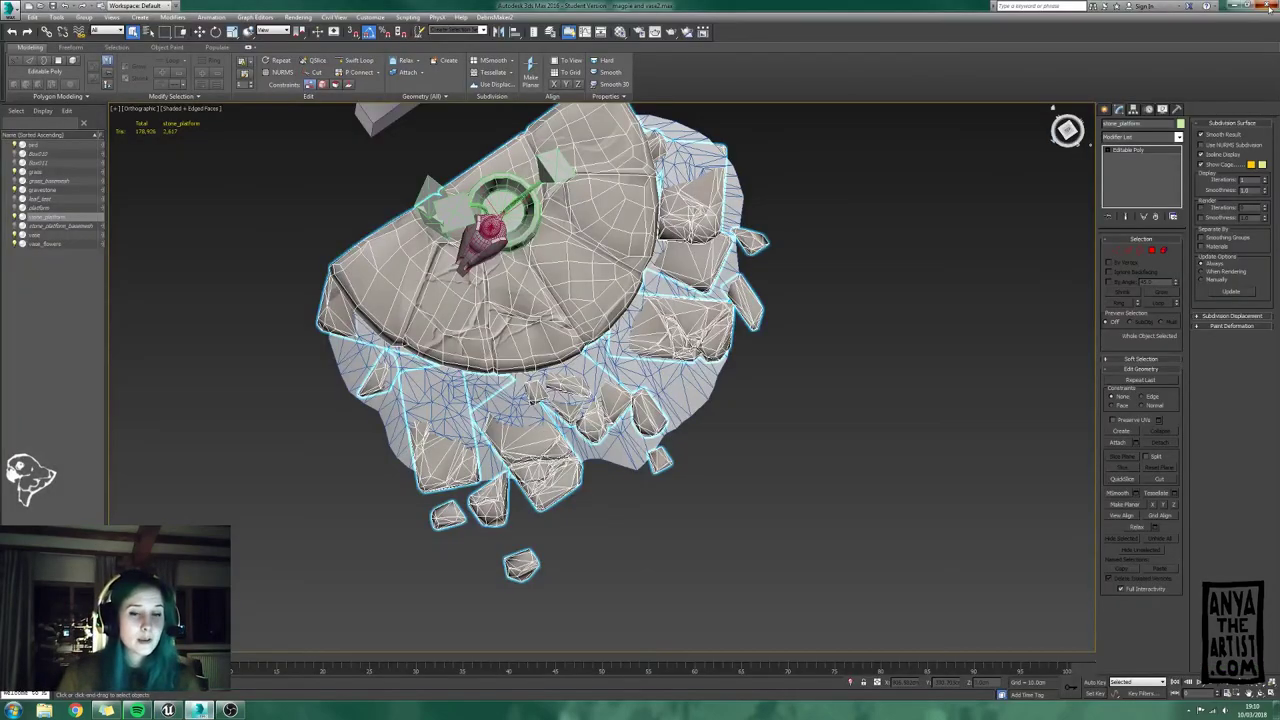
Step: Save the 3ds Max scene, close the program and return to the Unreal level
{"action": "key", "text": "ctrl+s"}
{"action": "left_click", "coordinate": [663, 388]}
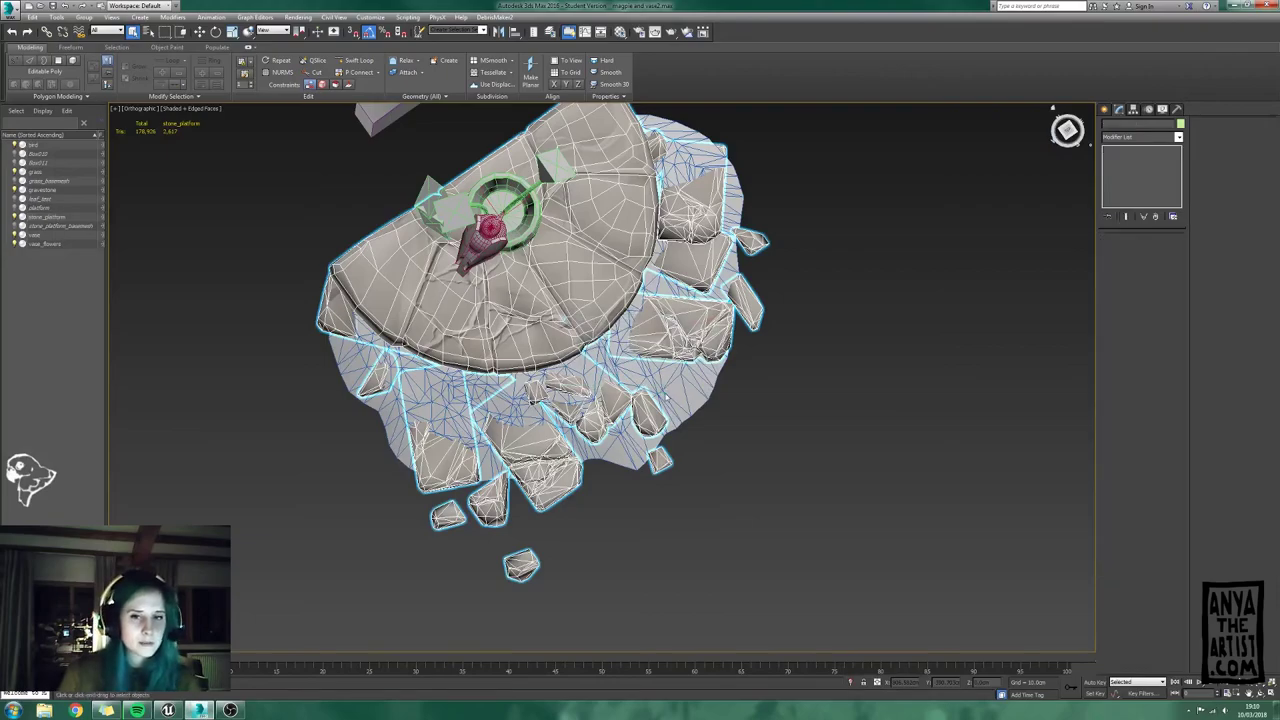
{"action": "key", "text": "alt+Tab"}
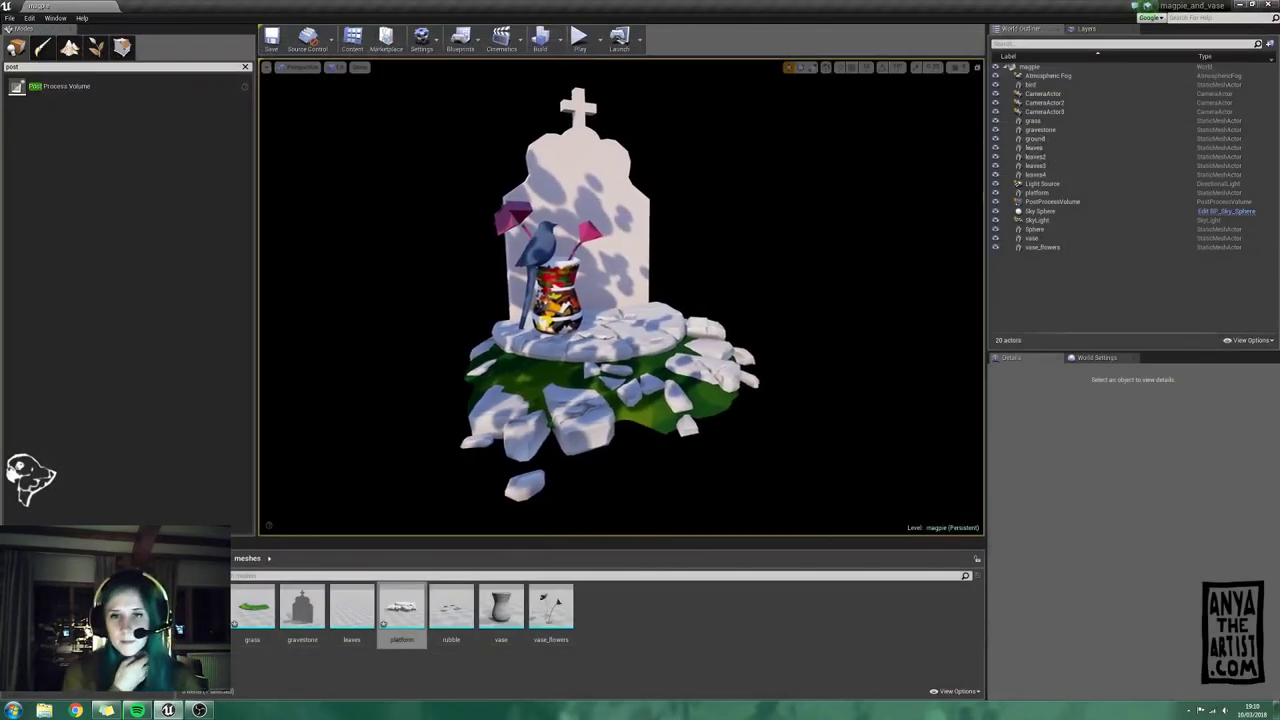